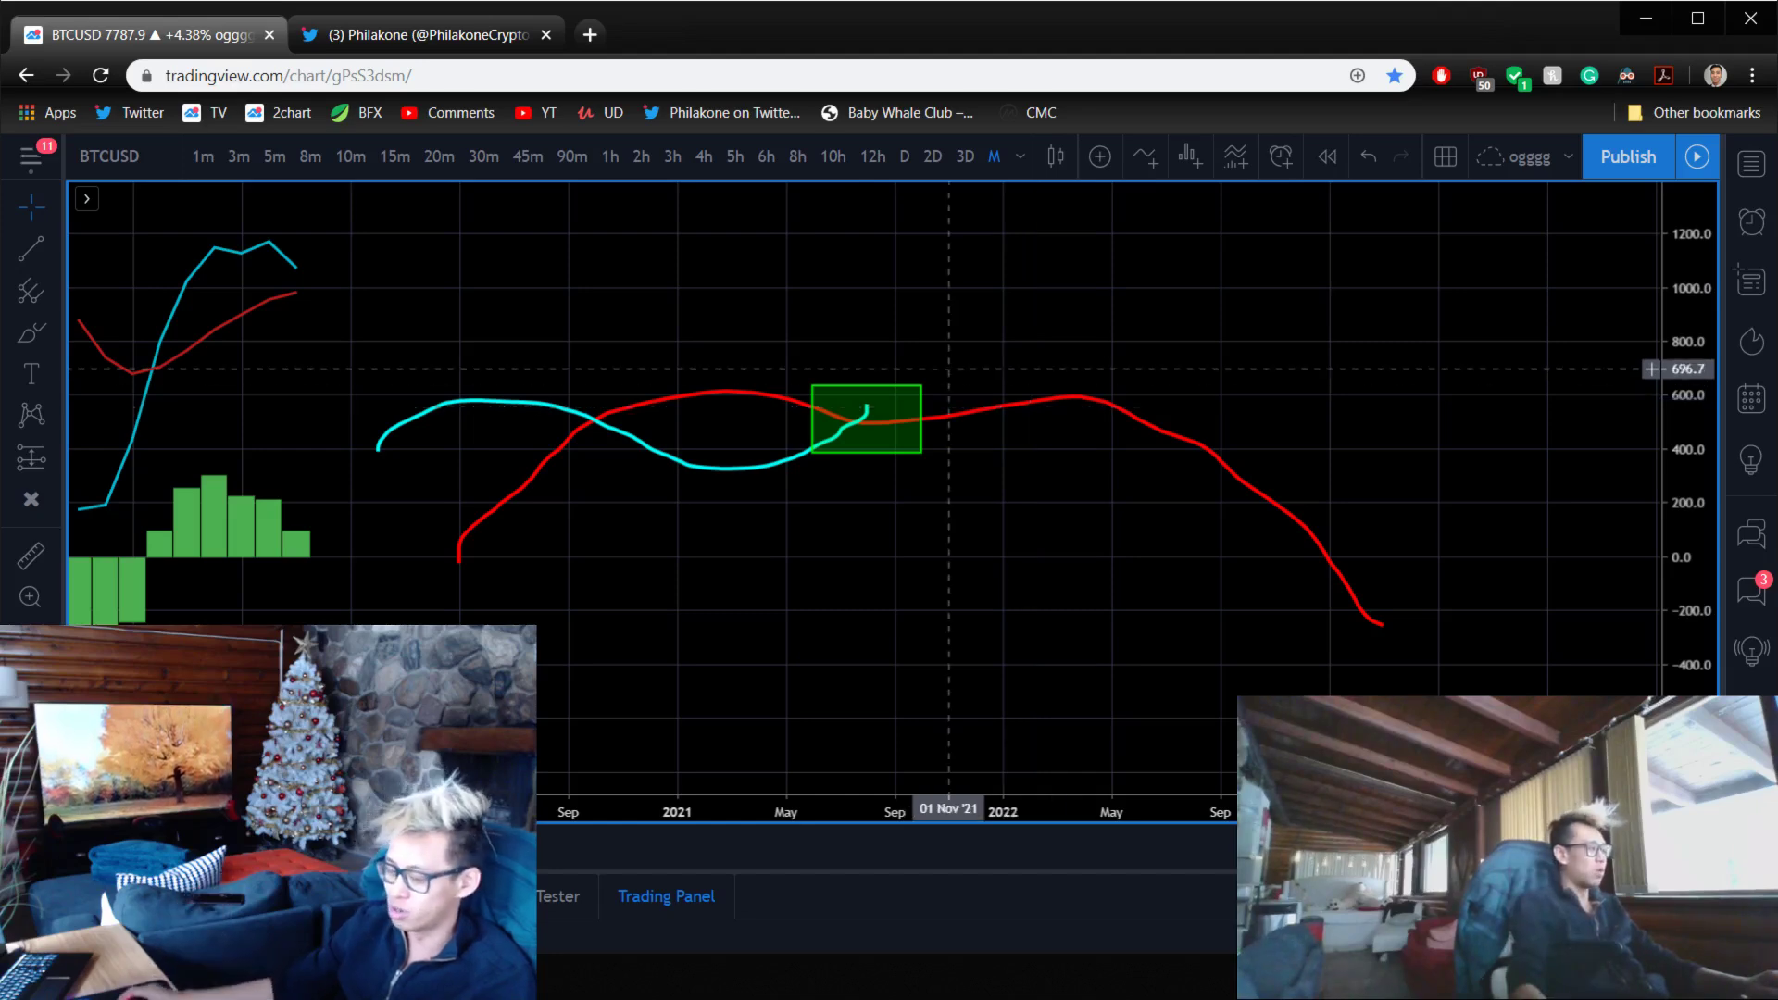
# - Draw a freehand cyan stroke inside the green box on the BTCUSD chart
pyautogui.rightClick(1141, 280)
pyautogui.click(1030, 279)
pyautogui.click(33, 333)
pyautogui.moveTo(866, 416)
pyautogui.mouseDown()
pyautogui.moveTo(1024, 389)
pyautogui.moveTo(1111, 438)
pyautogui.mouseUp()
pyautogui.click(1357, 325)
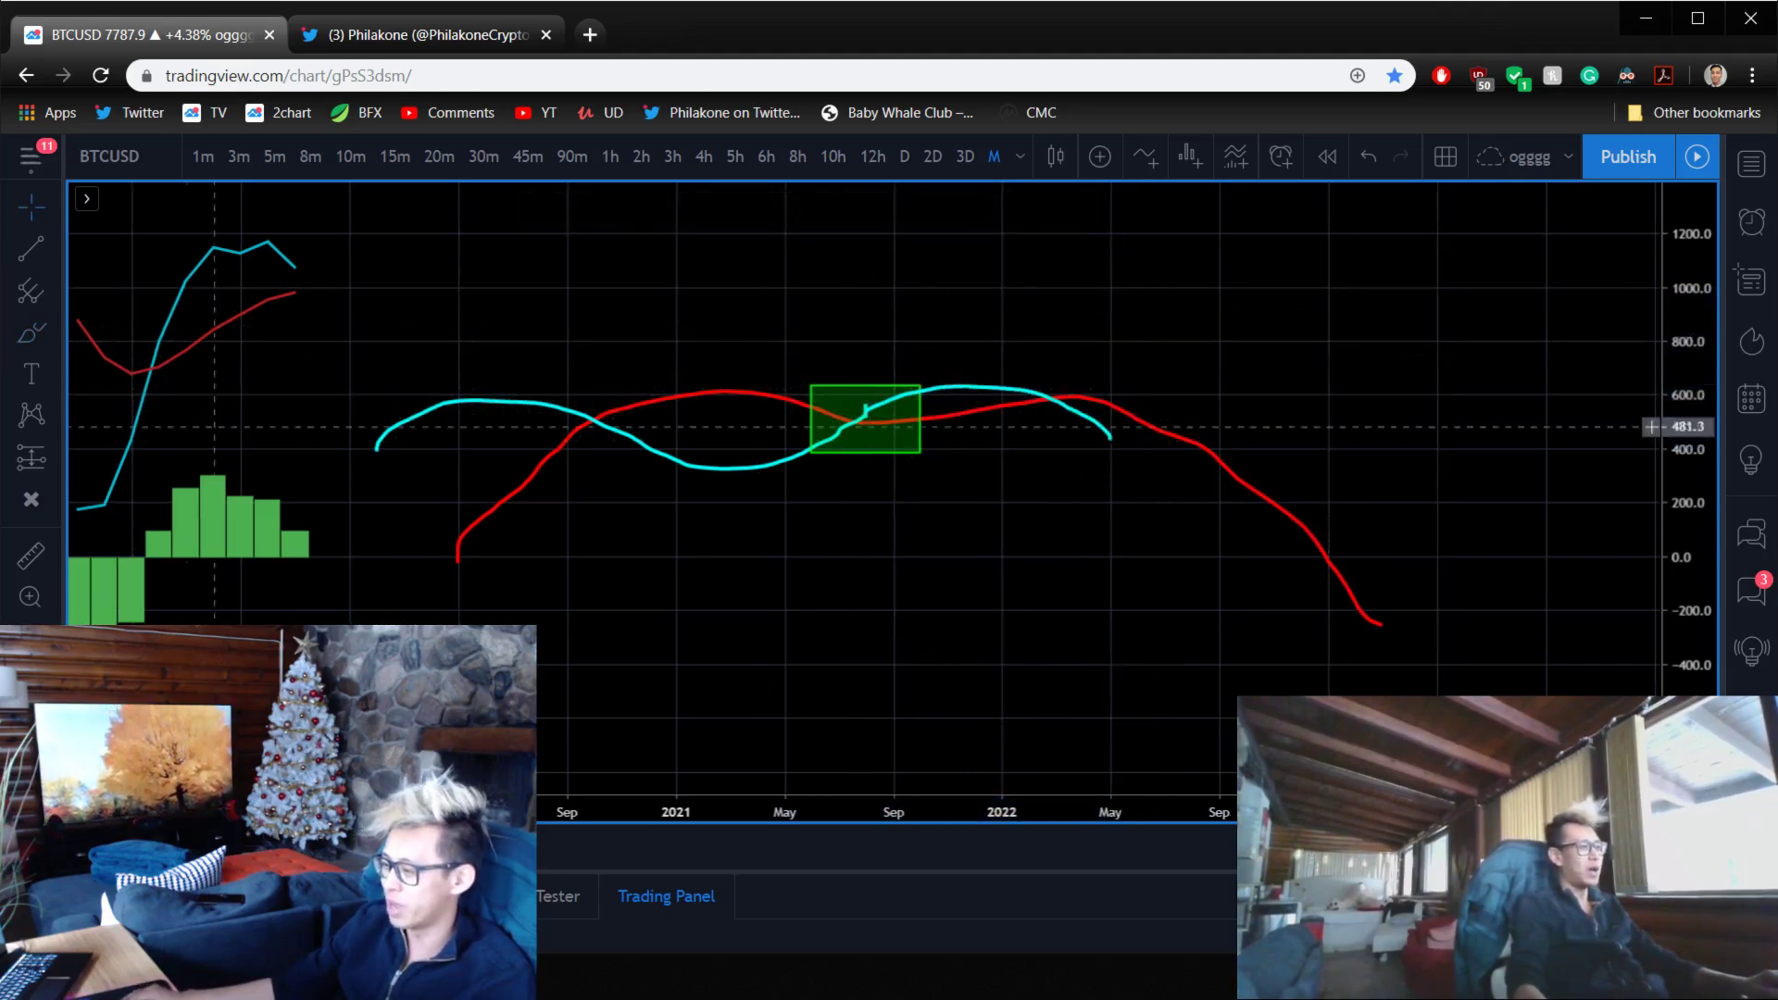
# - Circle the three crossovers of the cyan and red indicator lines with the brush
pyautogui.click(41, 336)
pyautogui.moveTo(567, 389); pyautogui.dragTo(587, 393)
pyautogui.moveTo(838, 401); pyautogui.dragTo(866, 407)
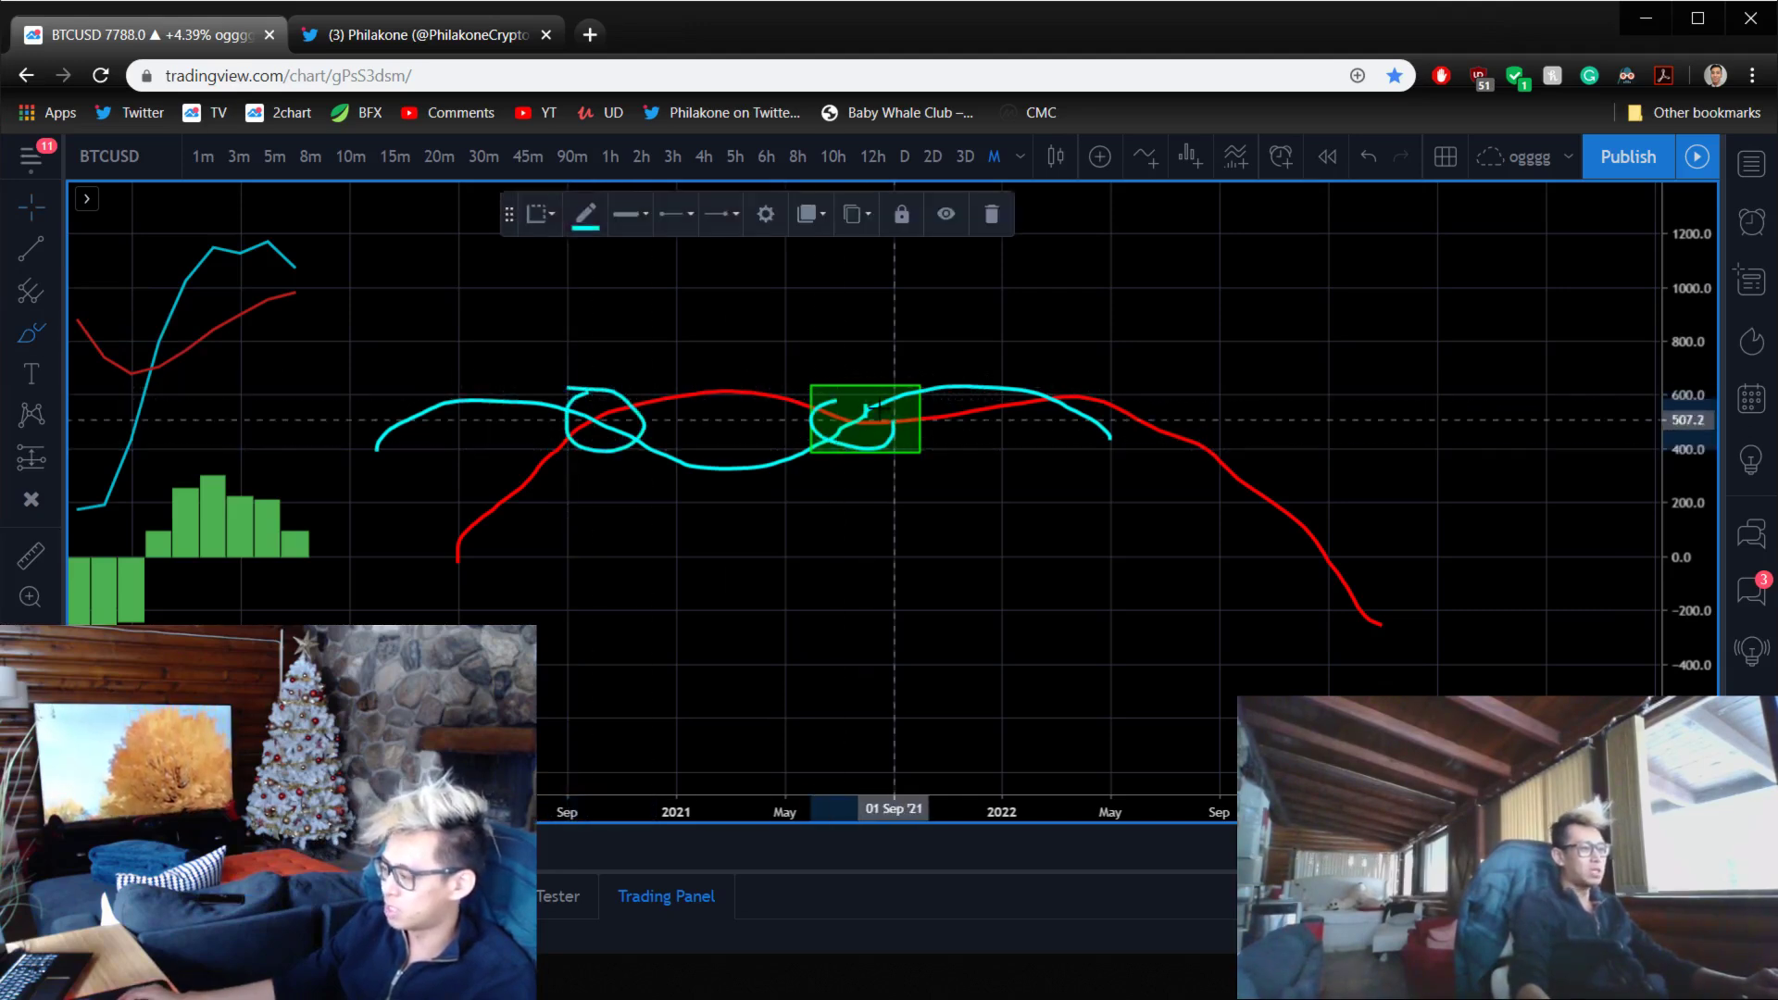
pyautogui.moveTo(1053, 380)
pyautogui.mouseDown()
pyautogui.moveTo(1037, 427)
pyautogui.moveTo(1083, 383)
pyautogui.mouseUp()
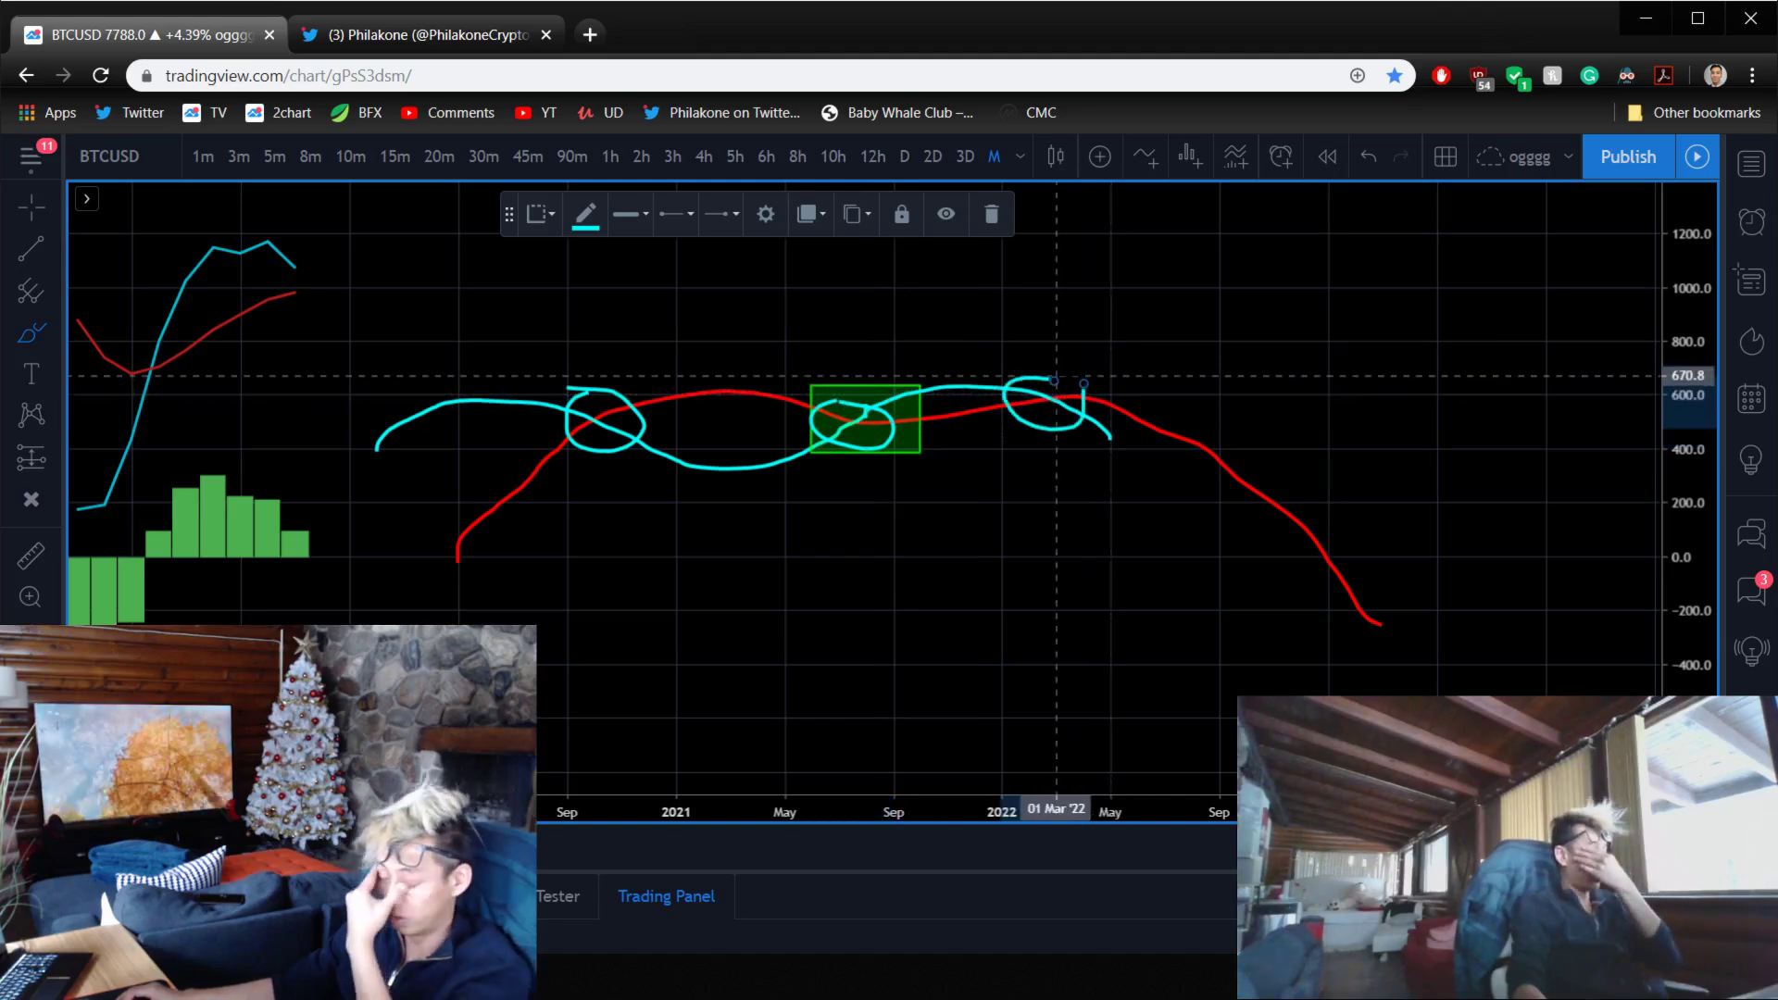
pyautogui.press('Escape')
pyautogui.click(1056, 588)
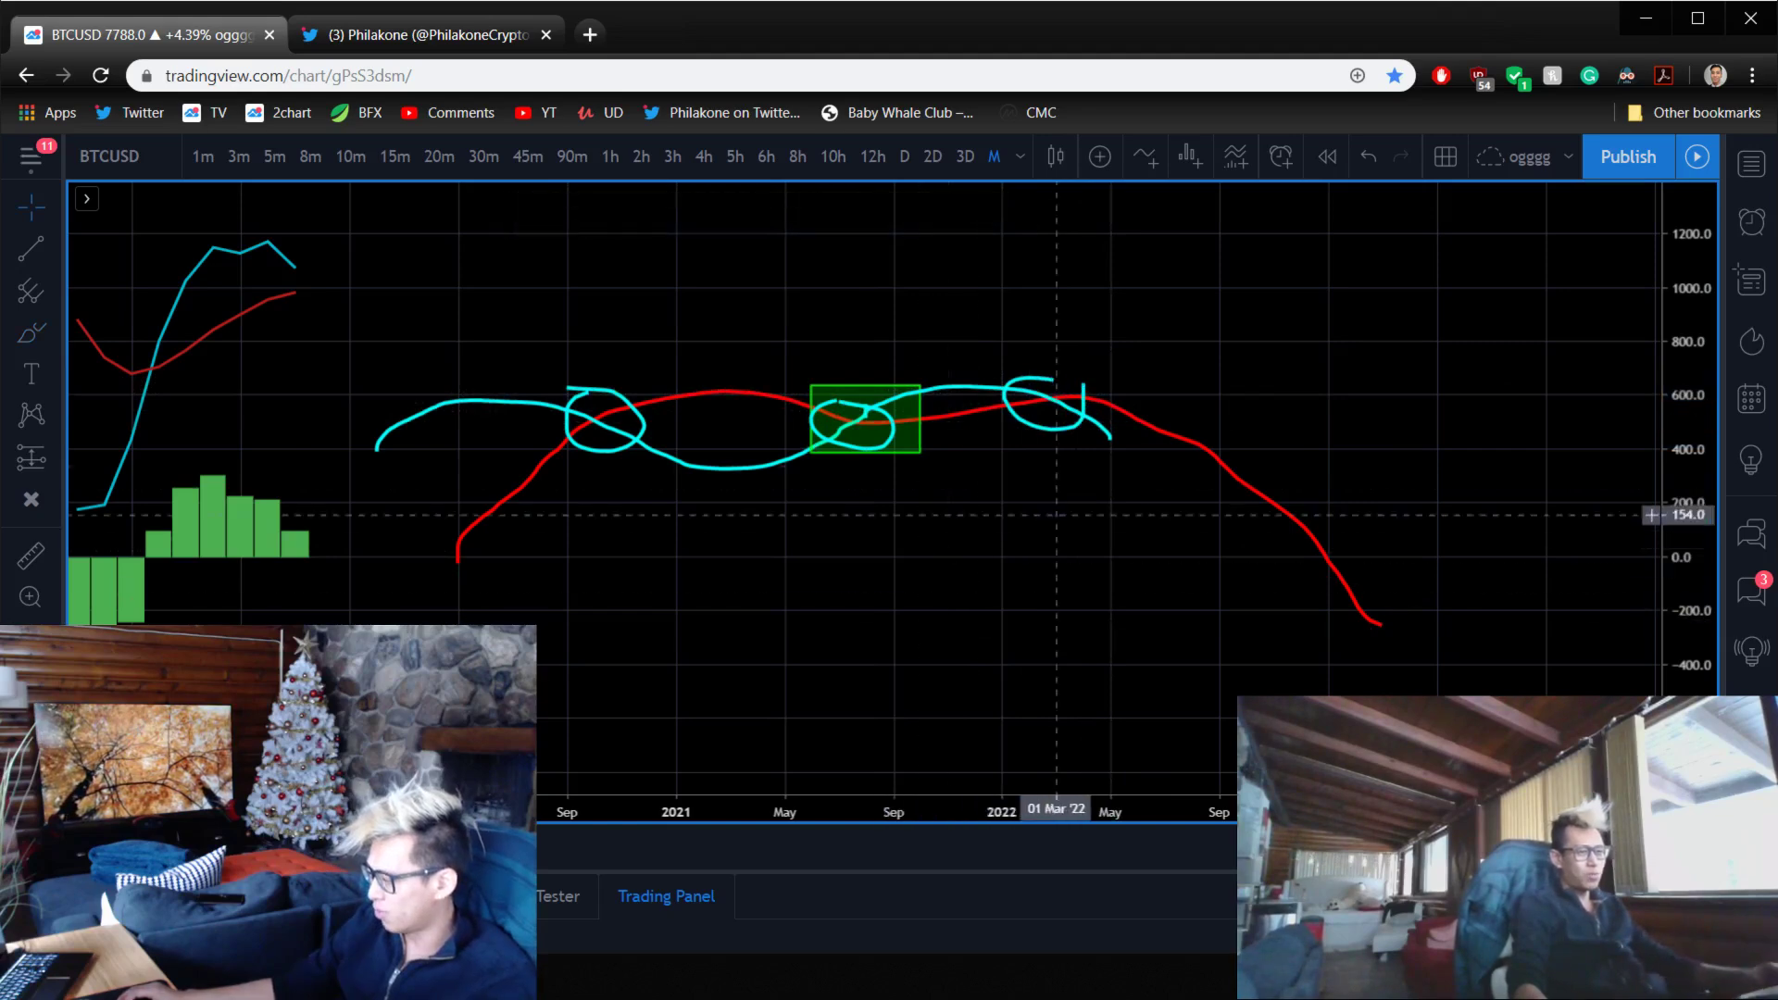
pyautogui.moveTo(946, 315); pyautogui.dragTo(985, 319)
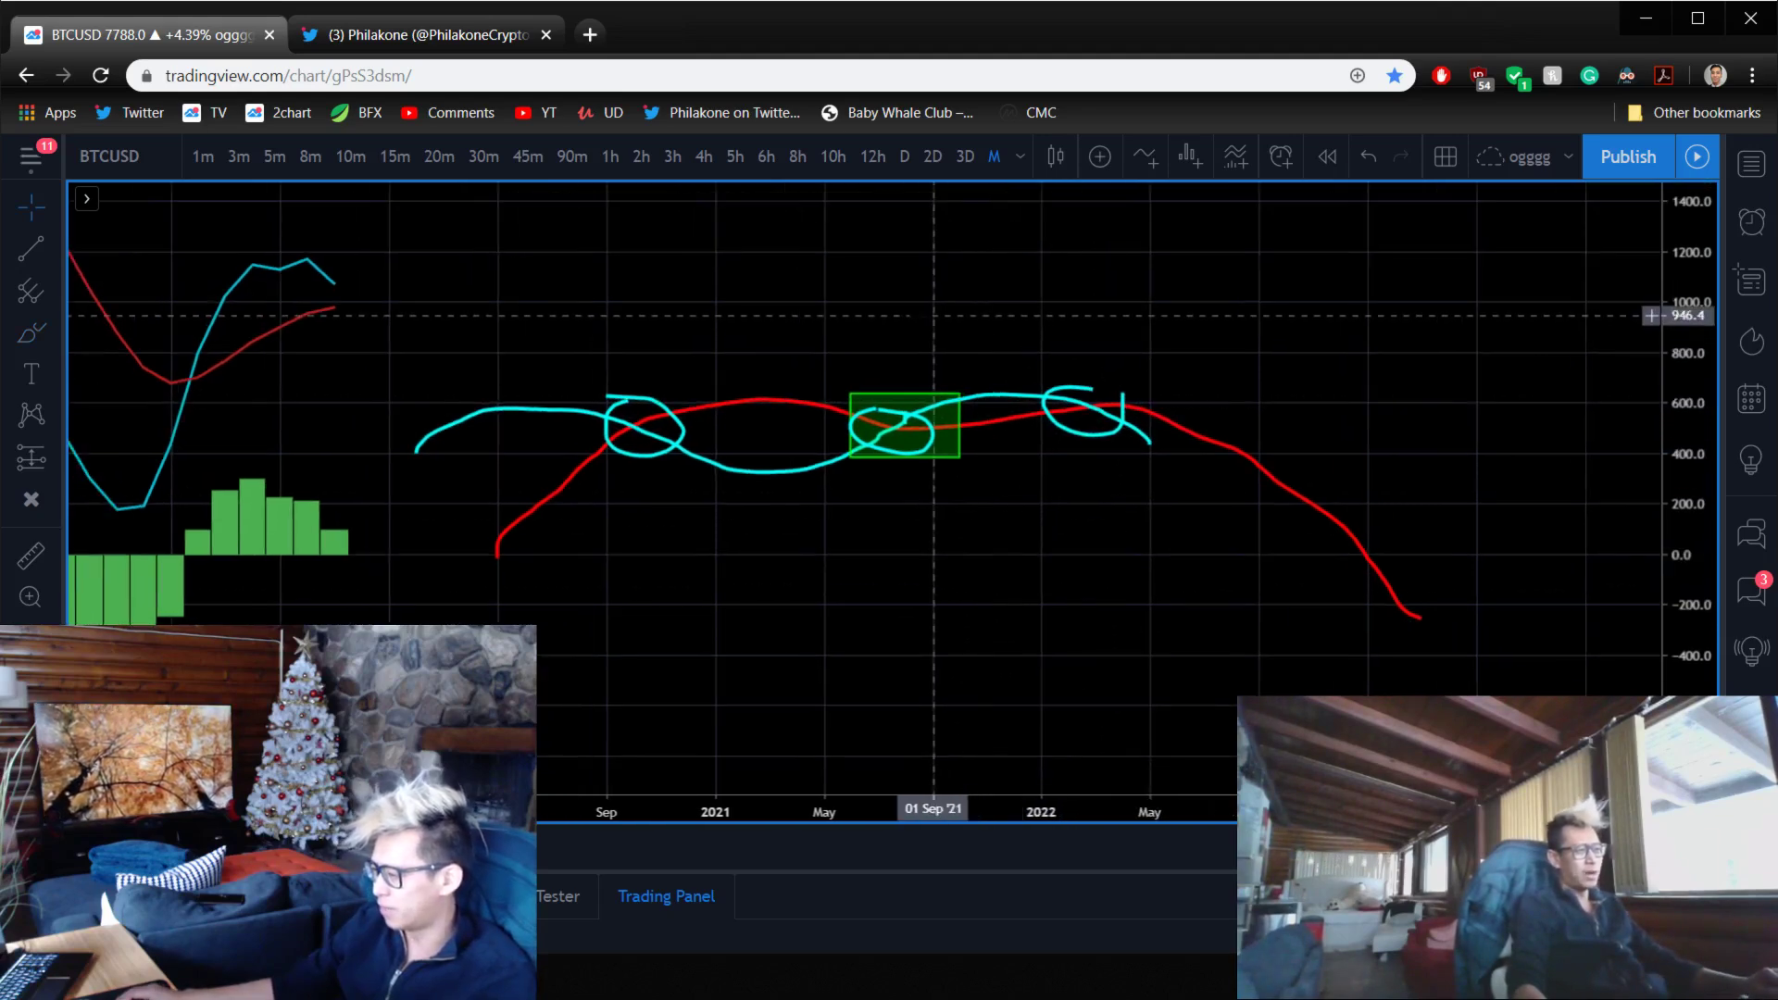
# - Remove all drawings from the chart
pyautogui.rightClick(710, 288)
pyautogui.click(528, 270)
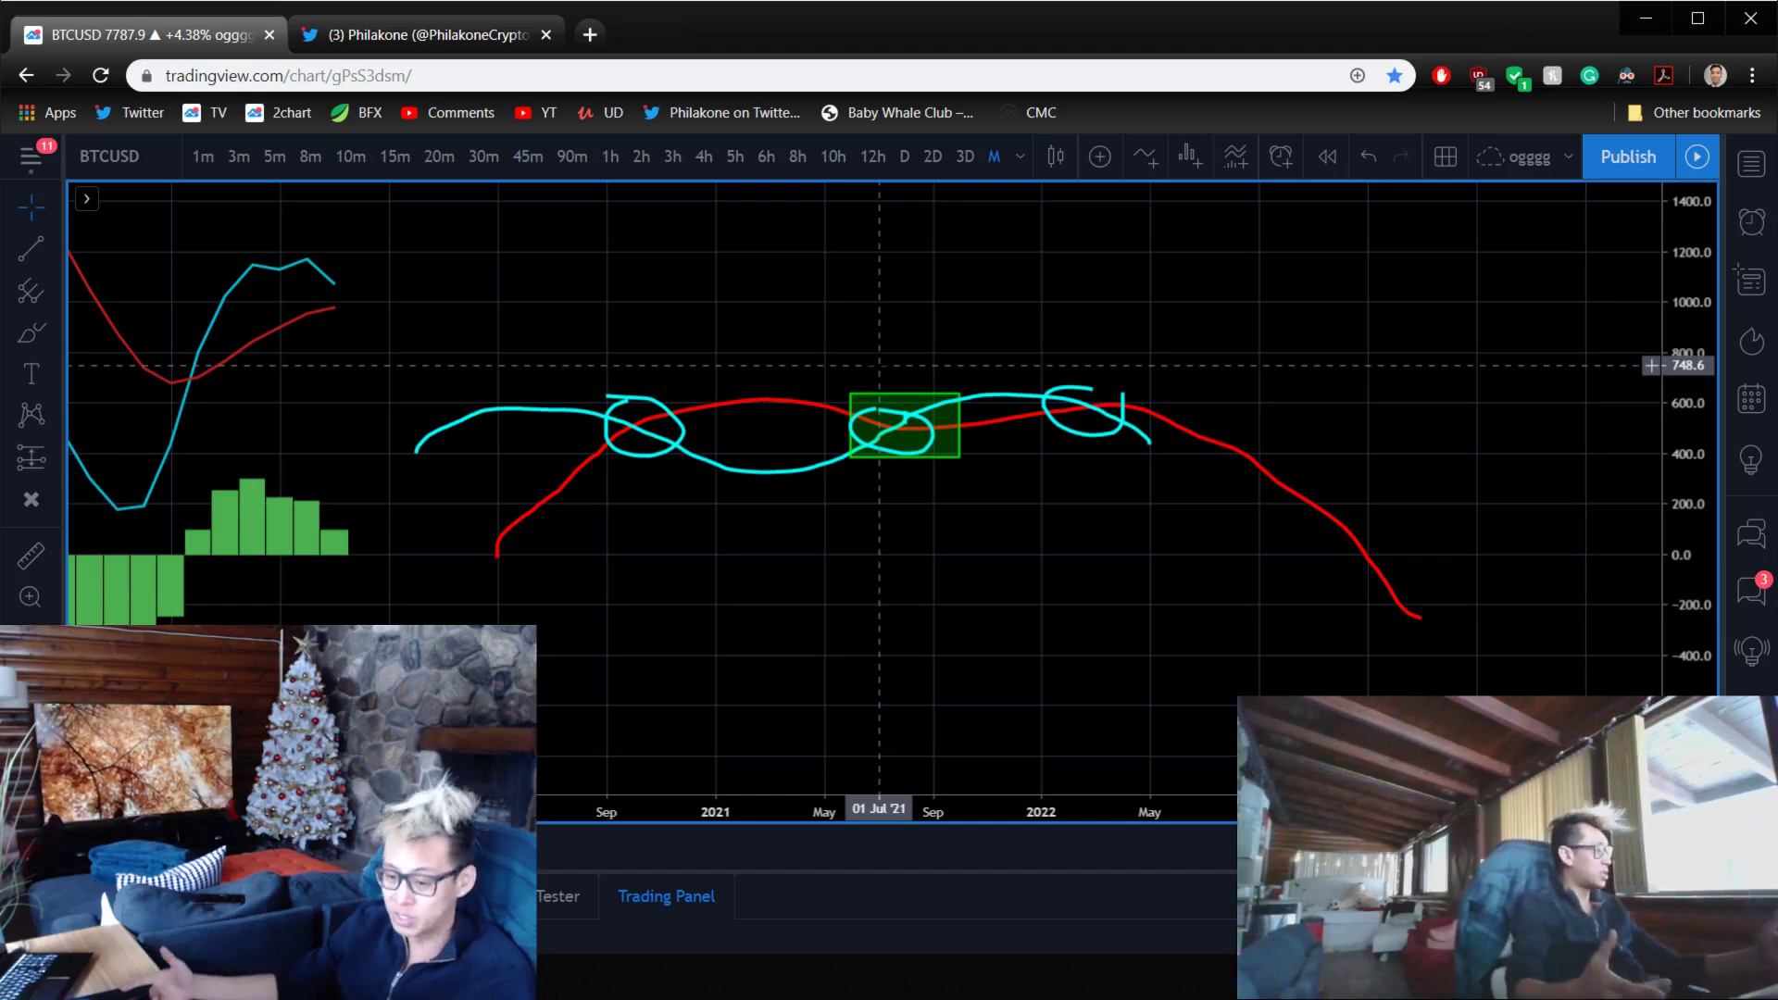
pyautogui.rightClick(765, 318)
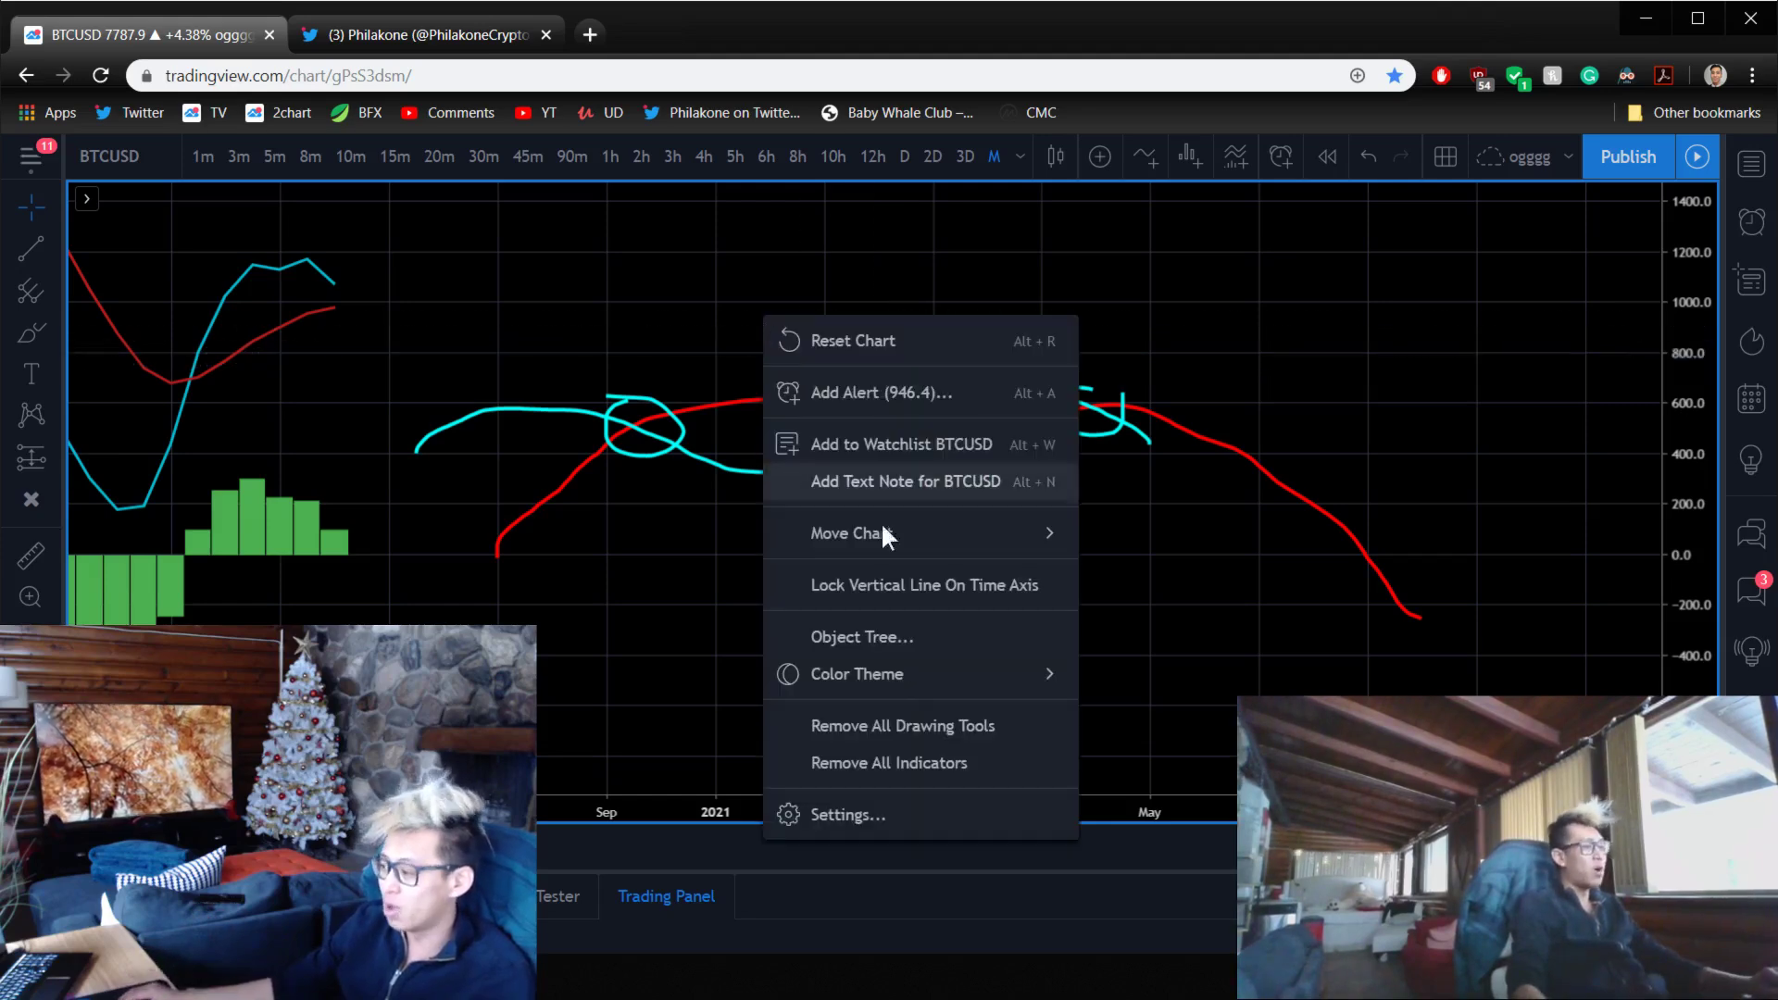
pyautogui.click(885, 720)
# - Switch to Calc and commit the N/A entry in cell B3
pyautogui.hotkey('alt', 'Tab')
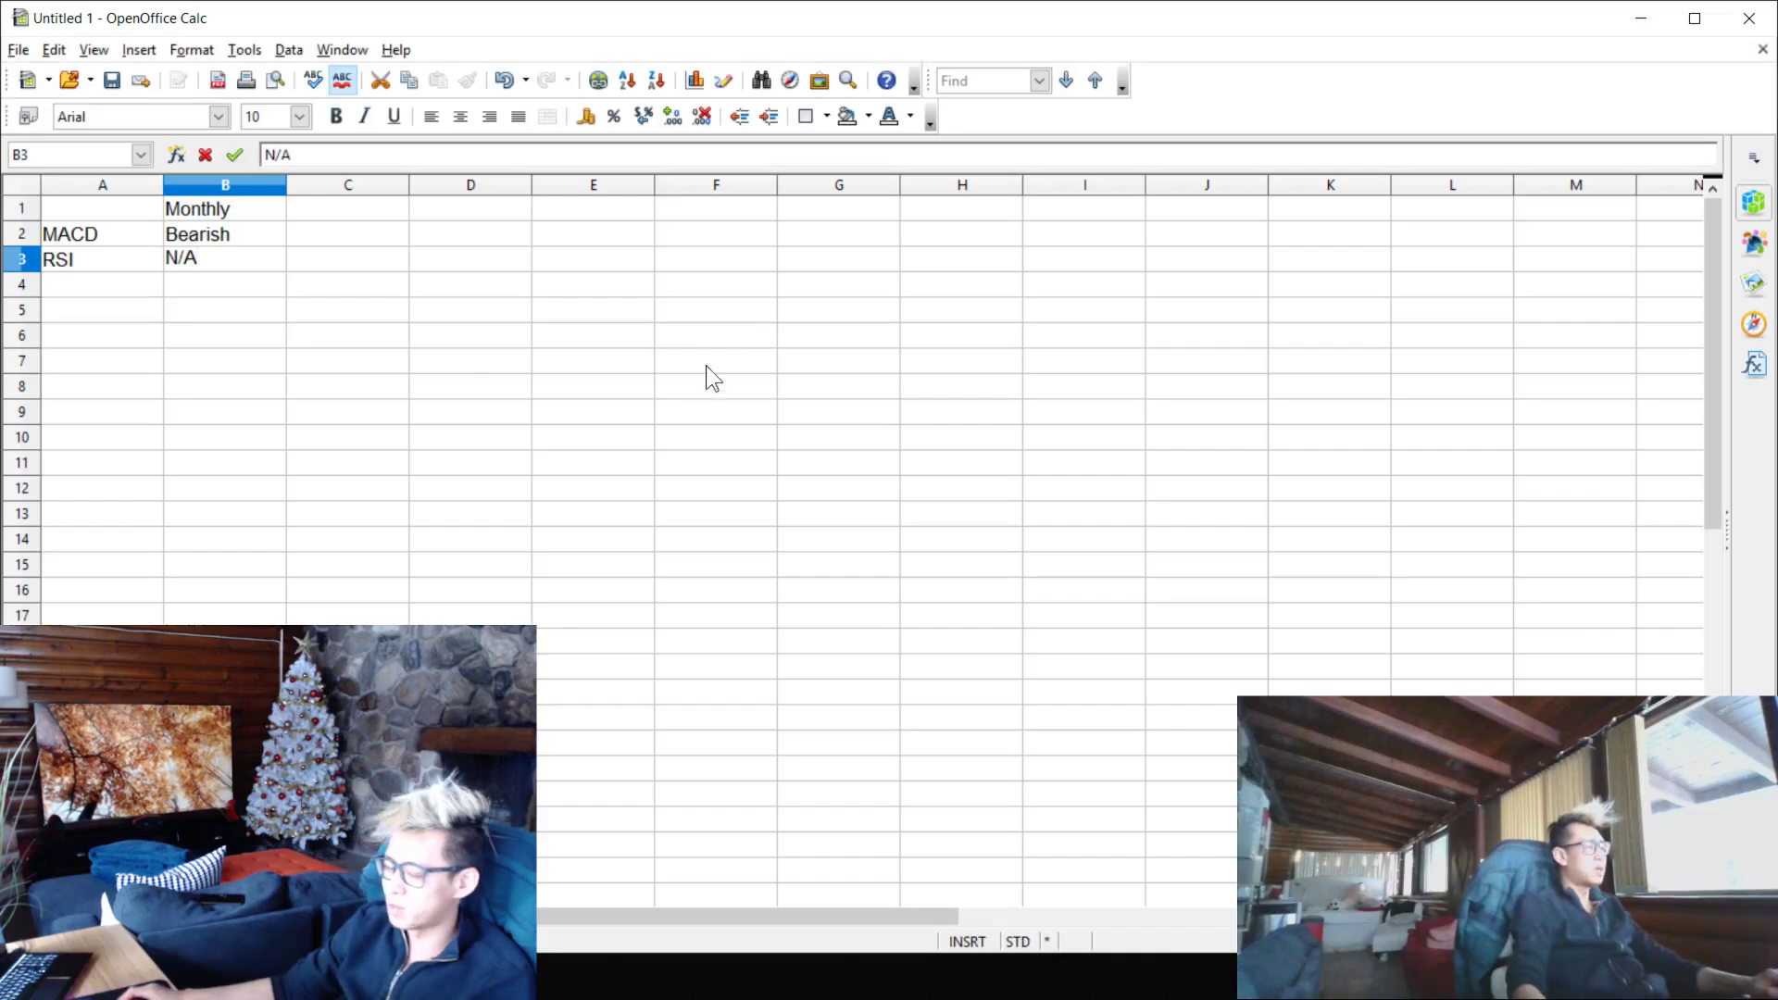
pyautogui.scroll(5, 778, 443)
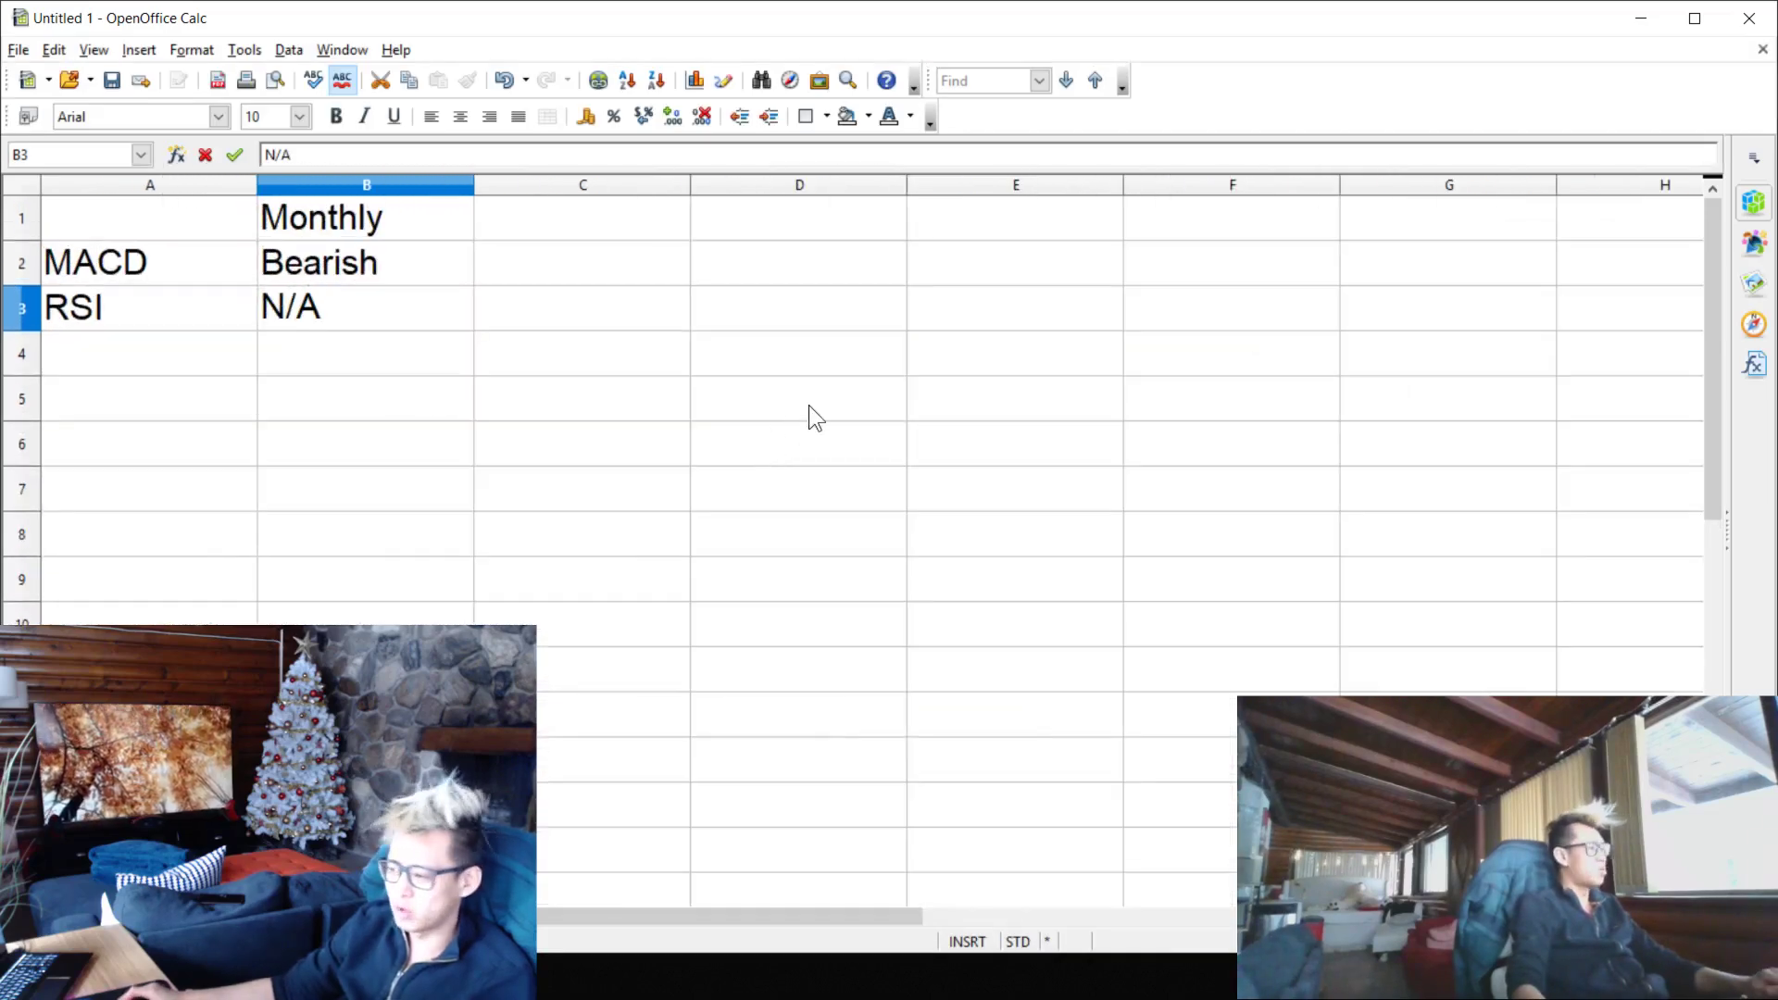
pyautogui.click(770, 366)
pyautogui.click(430, 226)
# - Enter the headers Weekly, 3 Day and 2 Day in C1:E1
pyautogui.click(650, 235)
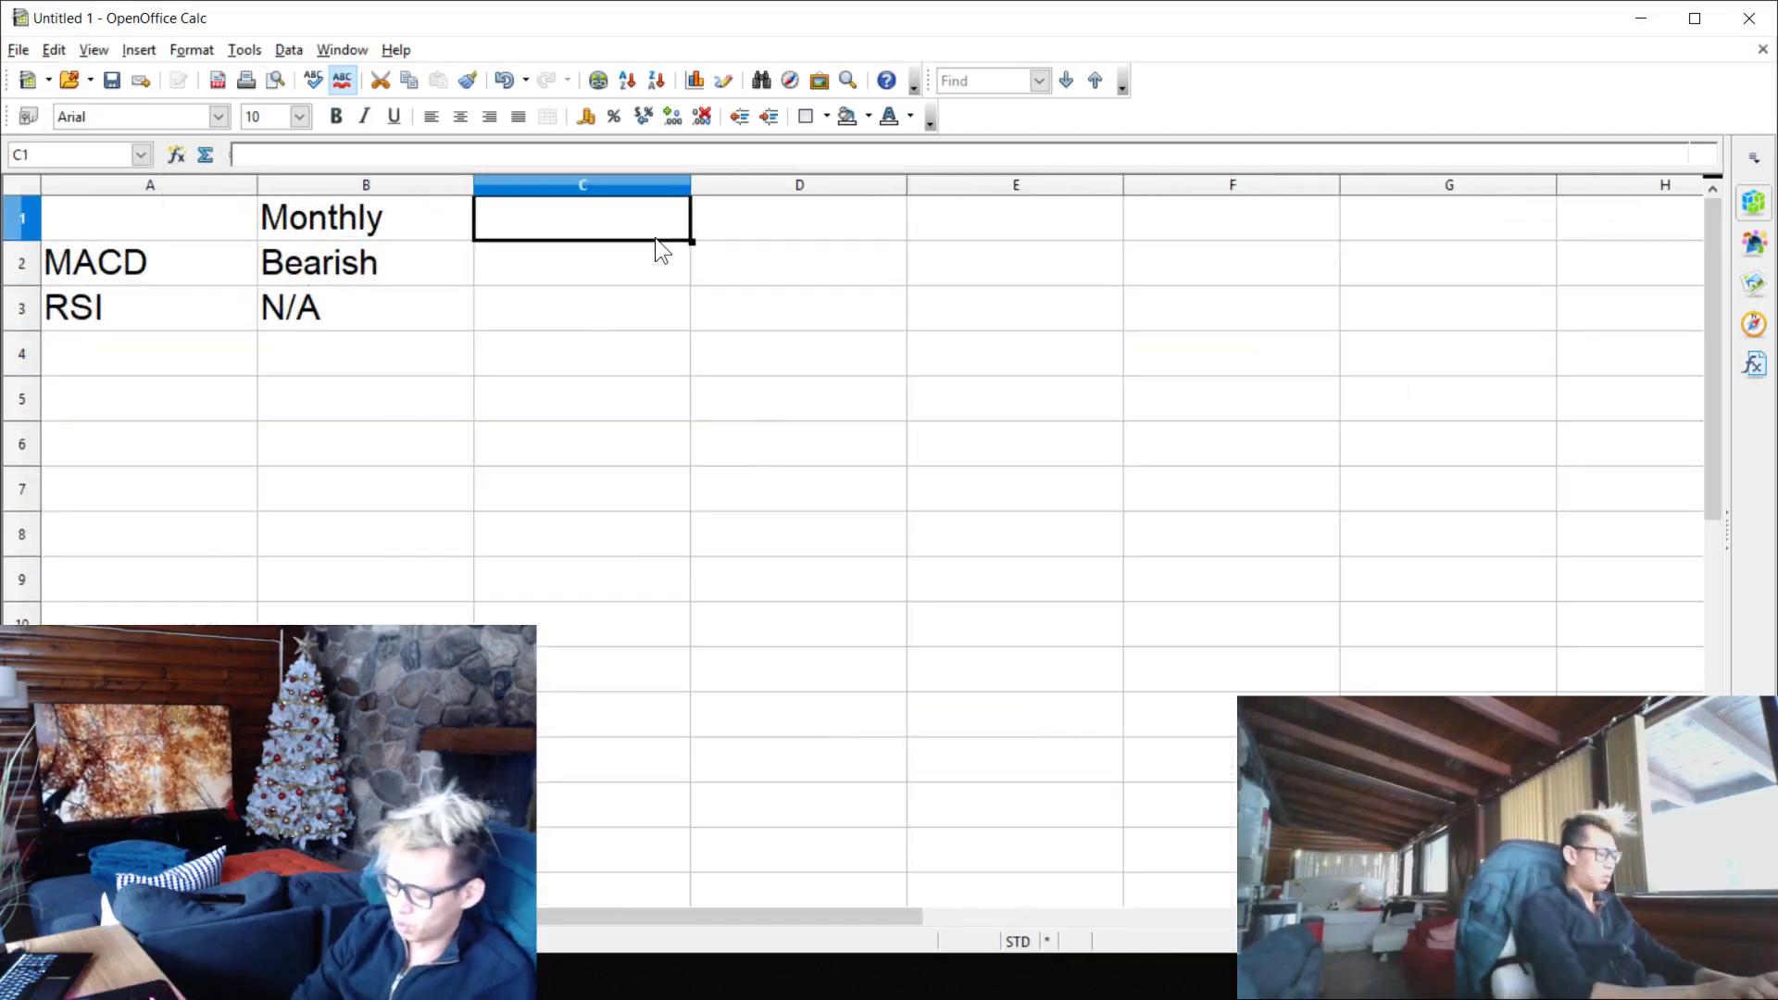
pyautogui.write('Weekly')
pyautogui.press('Tab')
pyautogui.write('3 Day')
pyautogui.press('Tab')
pyautogui.write('2 Dasy')
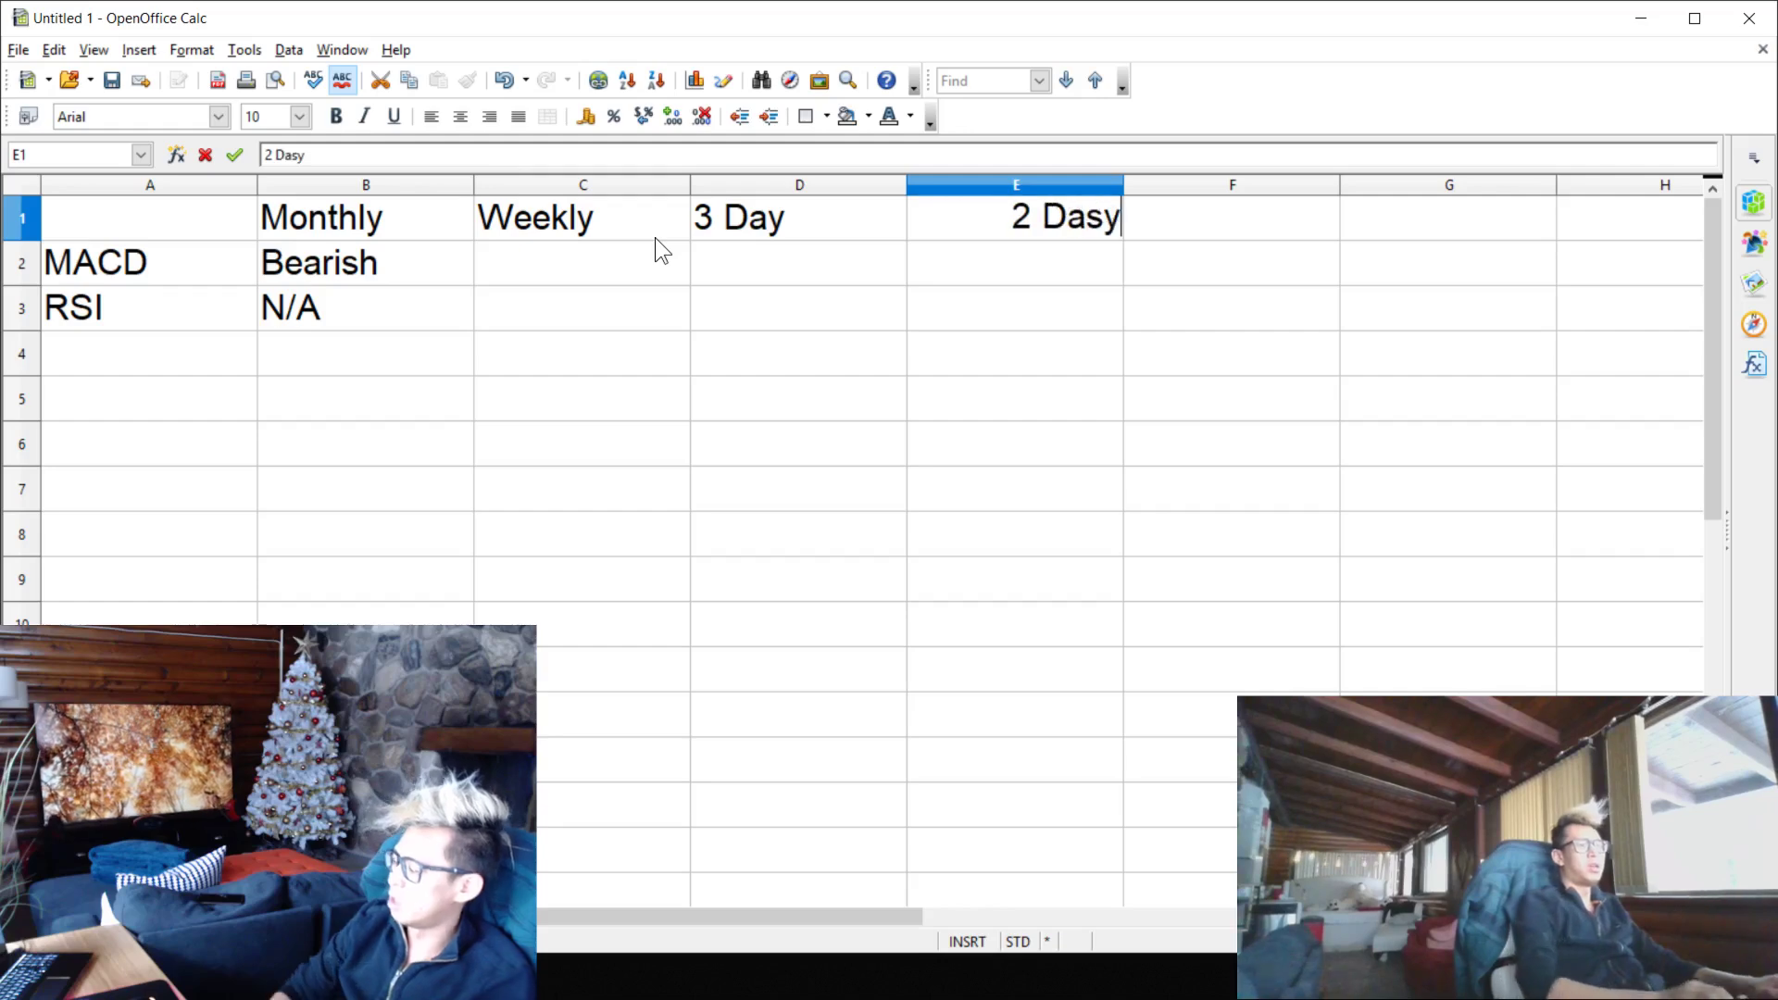
pyautogui.press('BackSpace')
pyautogui.press('F11')
pyautogui.press('F11')
pyautogui.press('BackSpace')
pyautogui.write('y')
pyautogui.press('Tab')
# - Add the headers Daily, 12 H and 4H in F1:H1
pyautogui.write('1')
pyautogui.press('BackSpace')
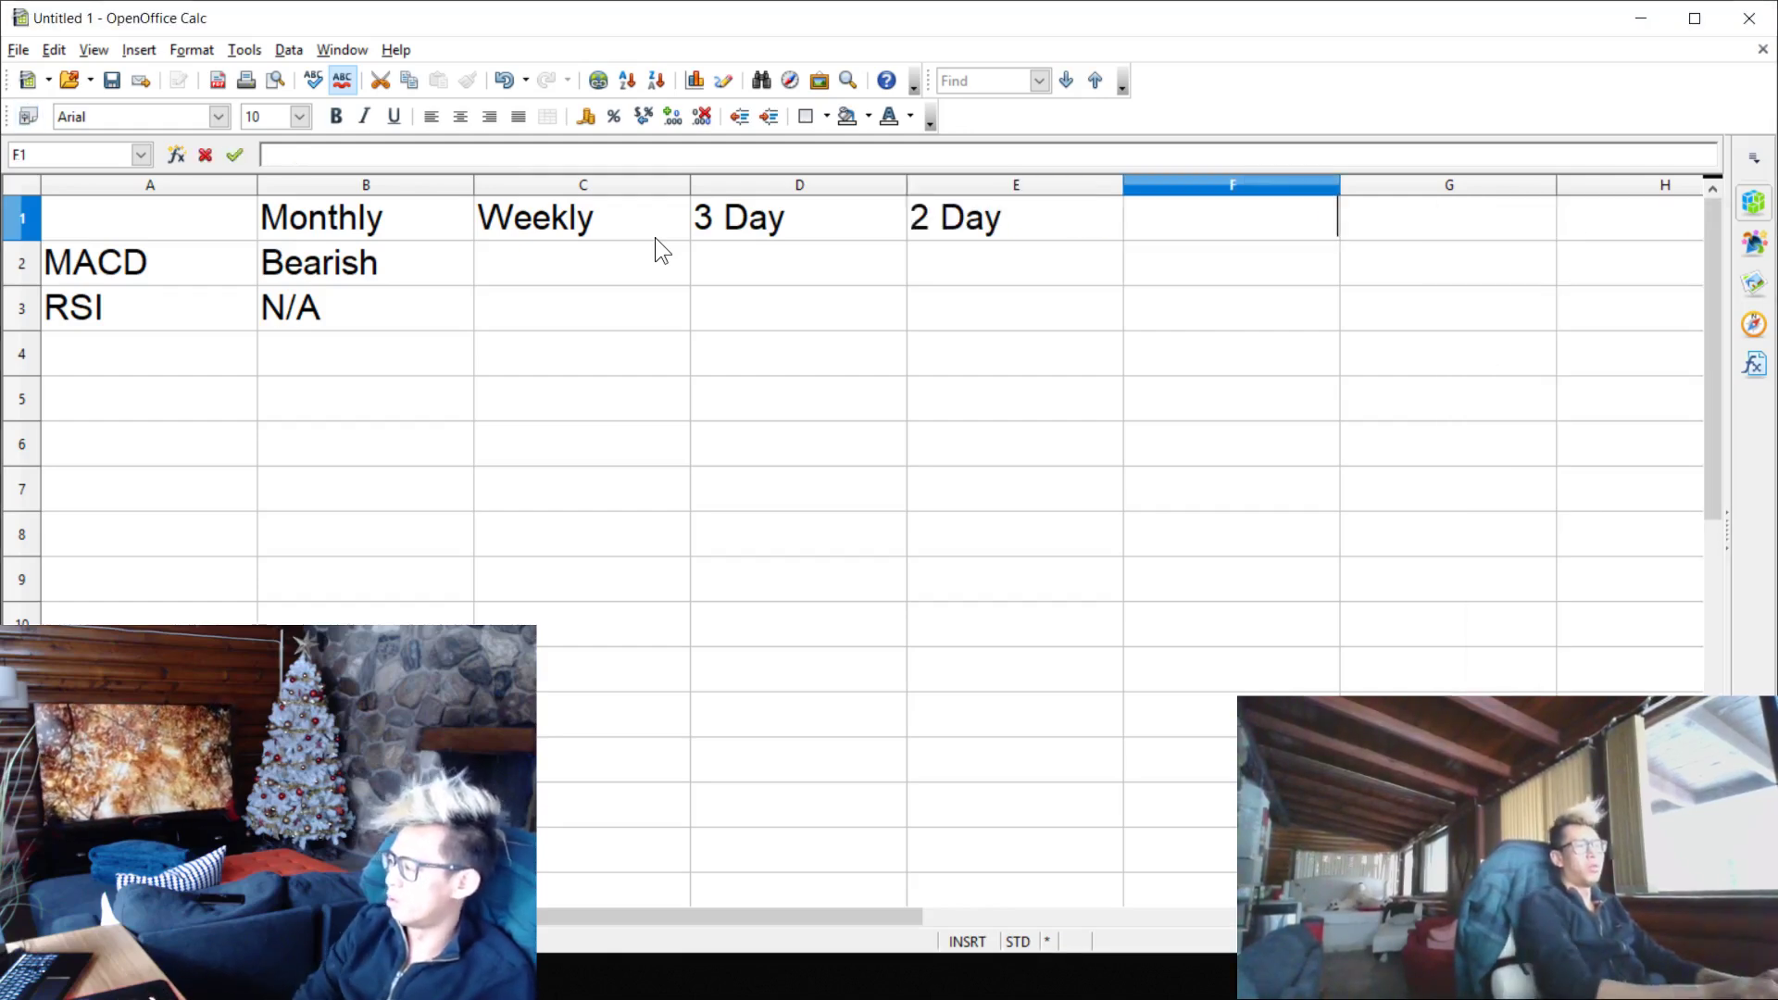
pyautogui.write('Daily')
pyautogui.press('Tab')
pyautogui.write('12 H')
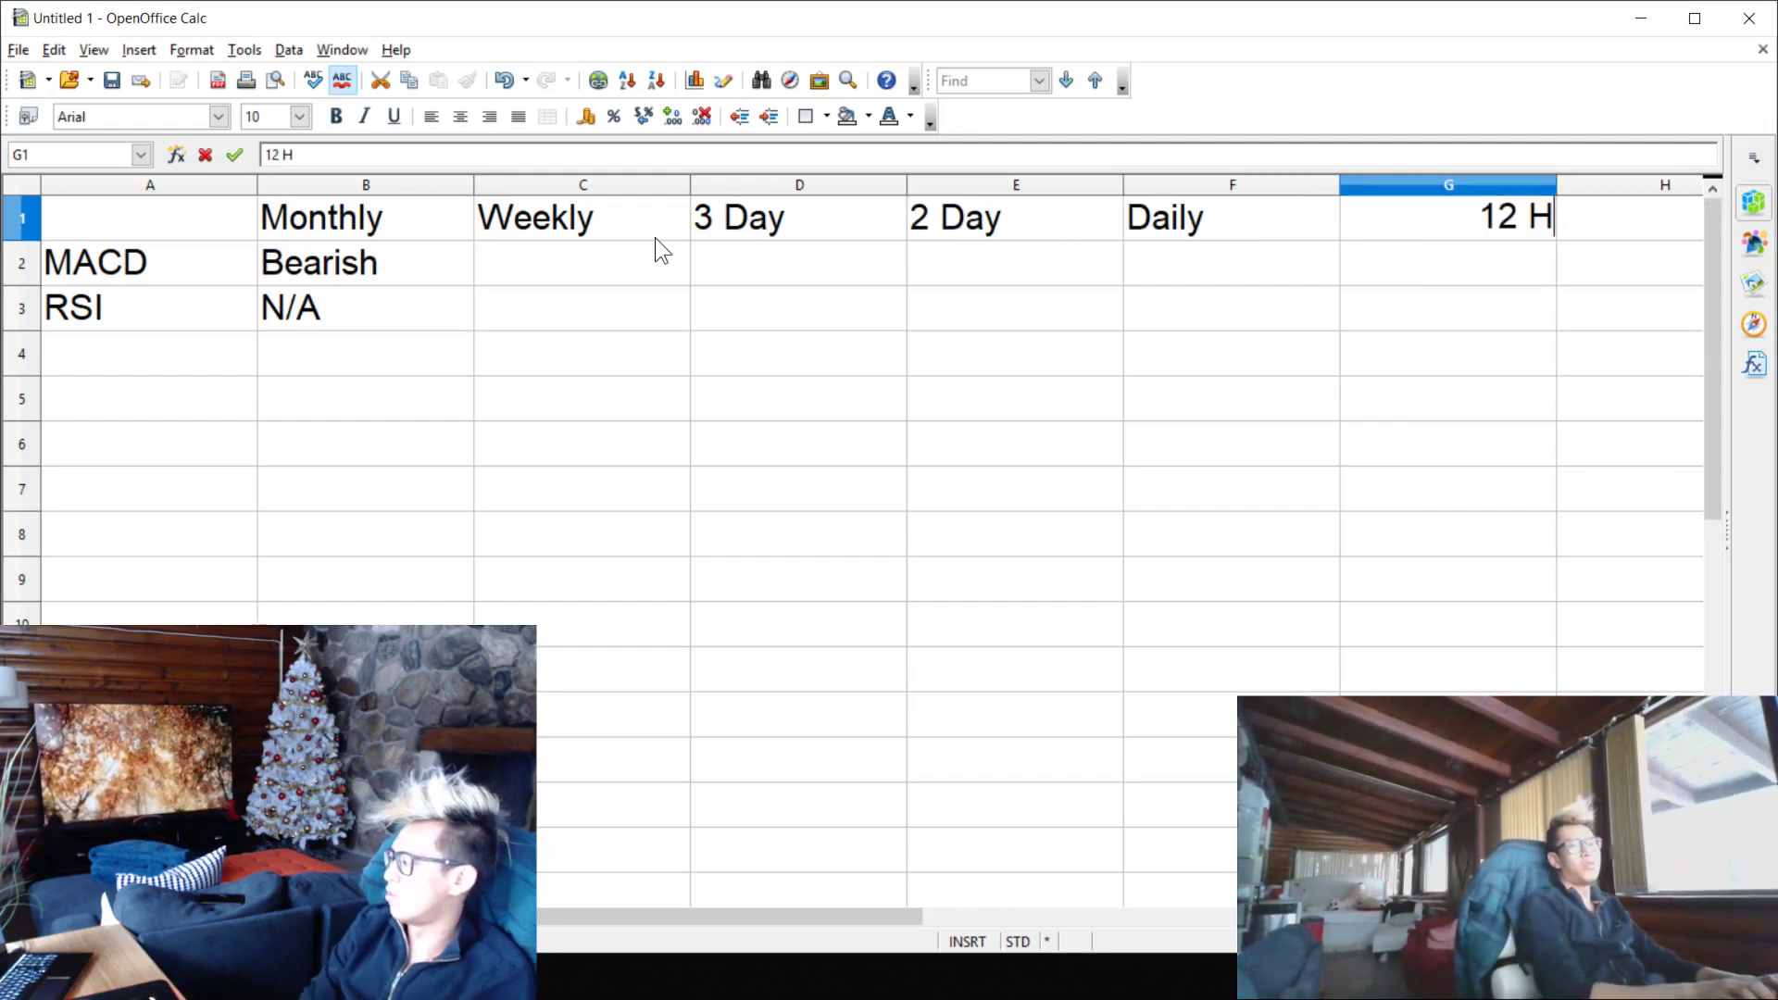
pyautogui.press('Tab')
pyautogui.write('4H')
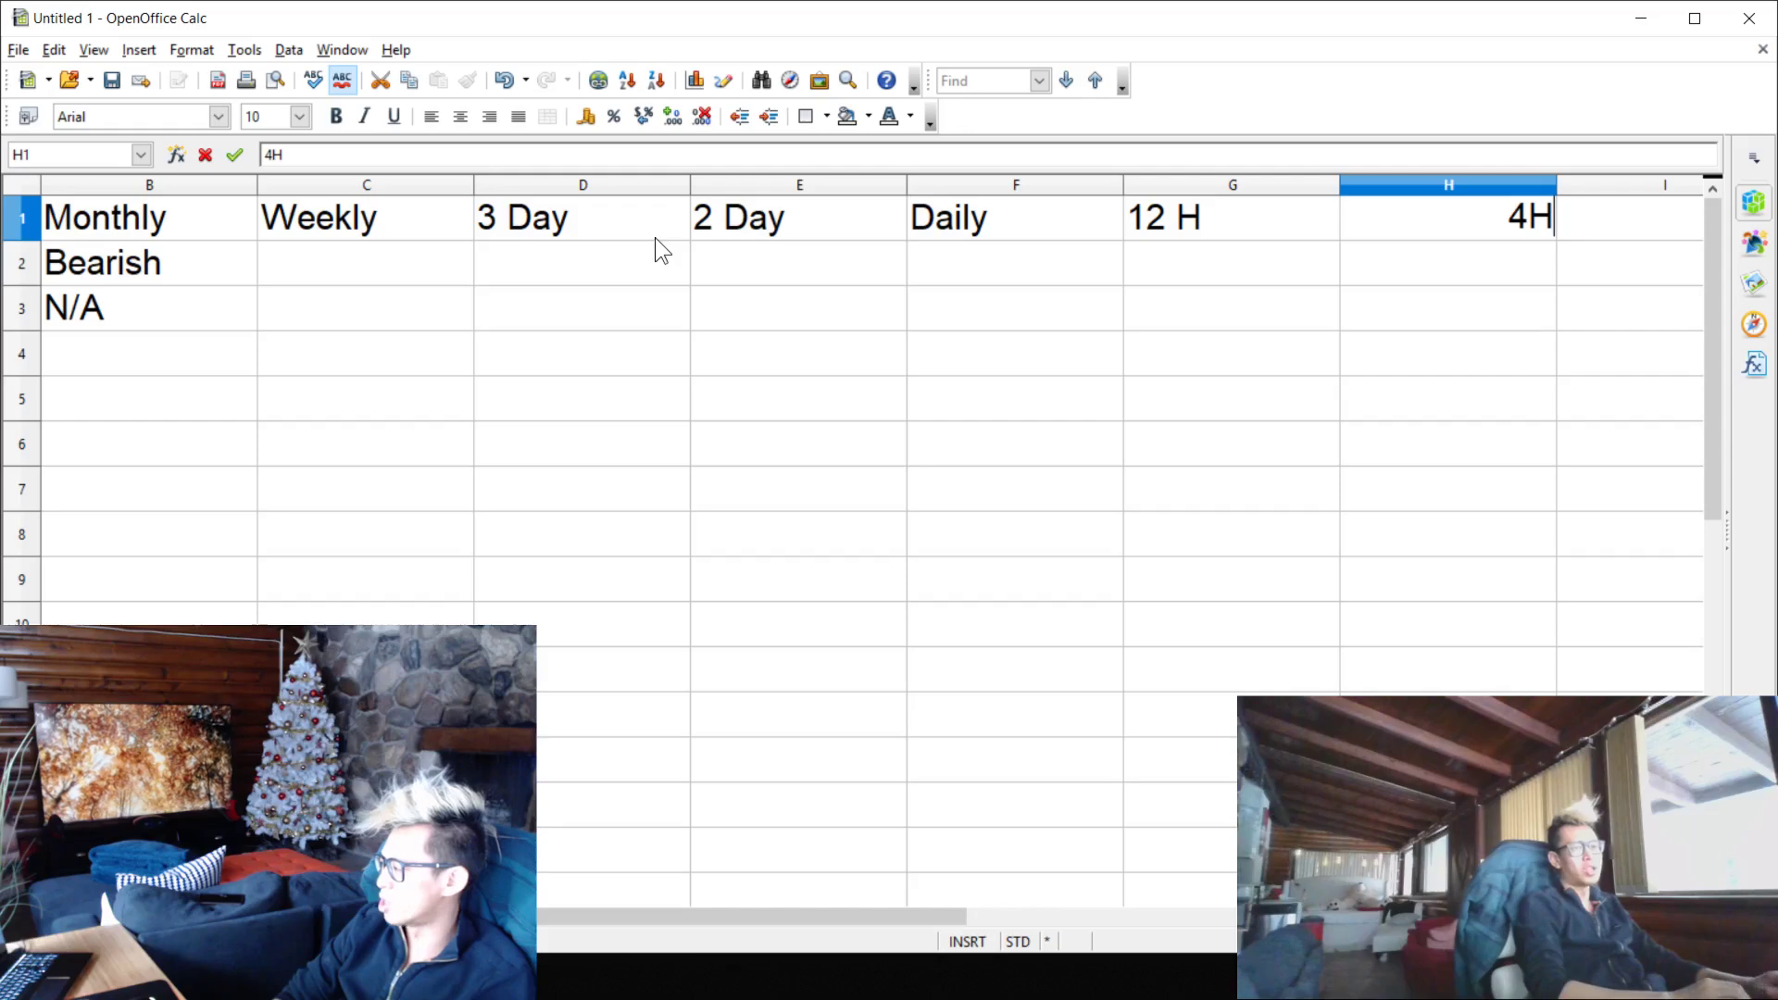
pyautogui.press('Return')
# - Review the Bearish and N/A entries in column B and the row labels in column A
pyautogui.scroll(-1, 707, 420)
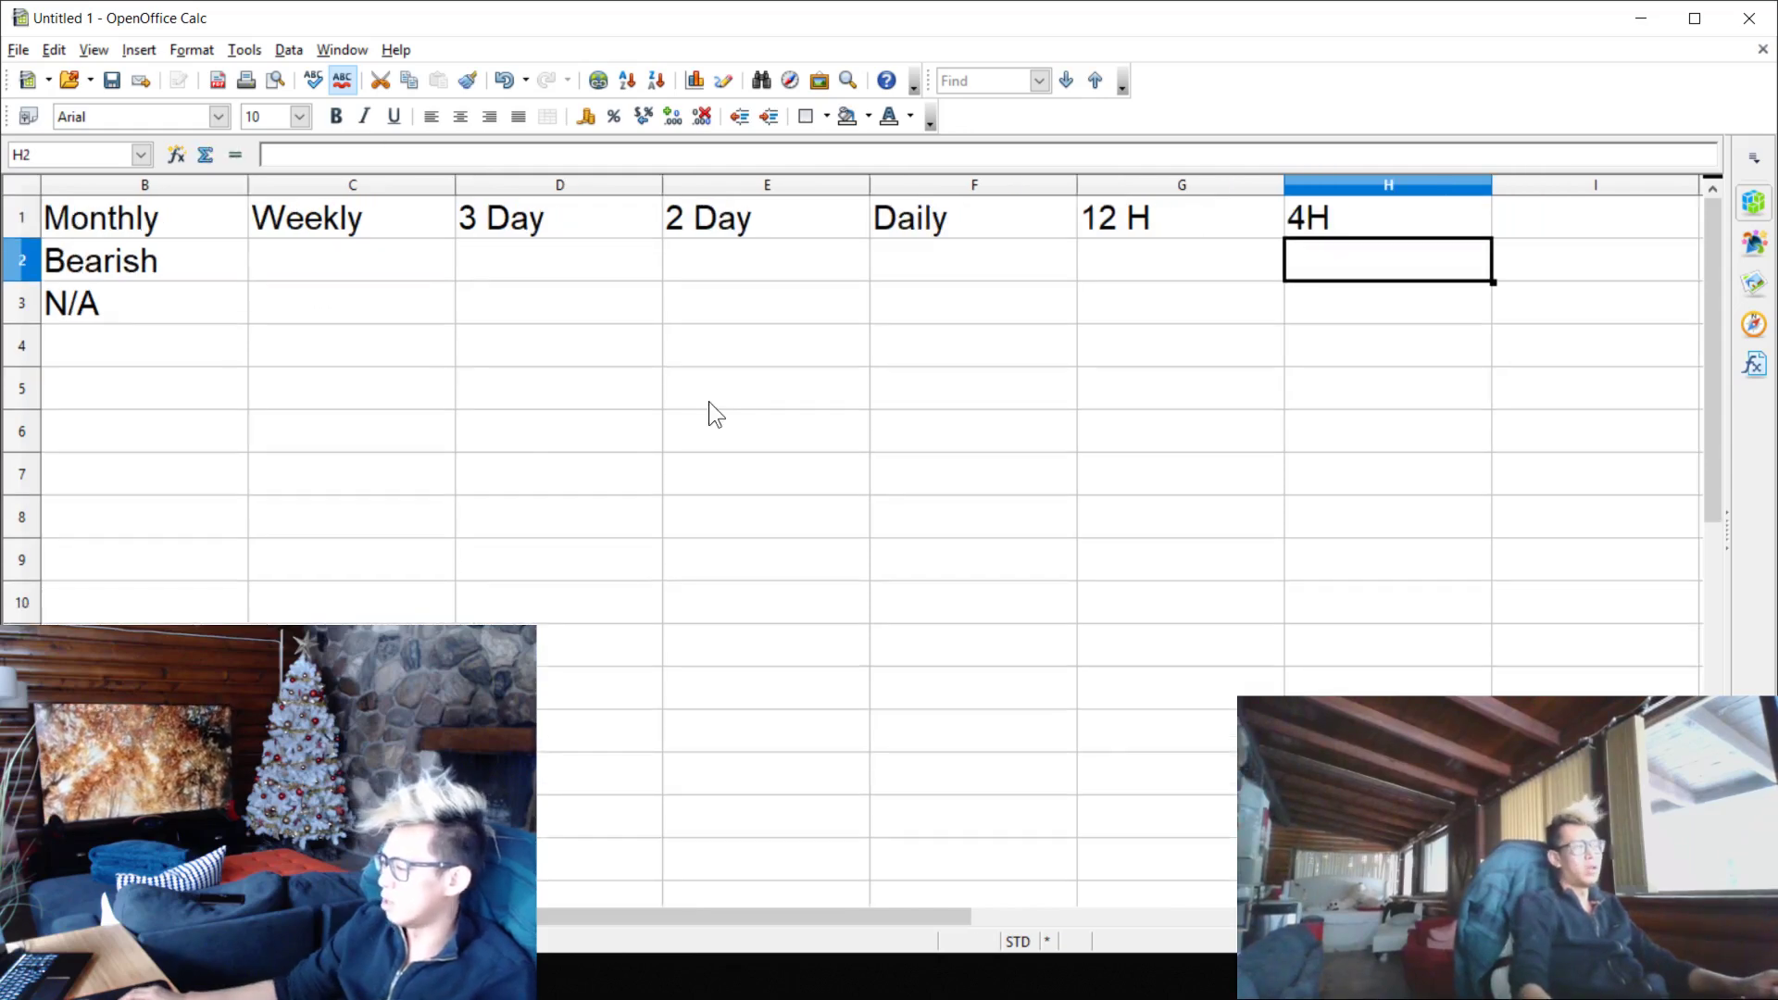
pyautogui.click(400, 347)
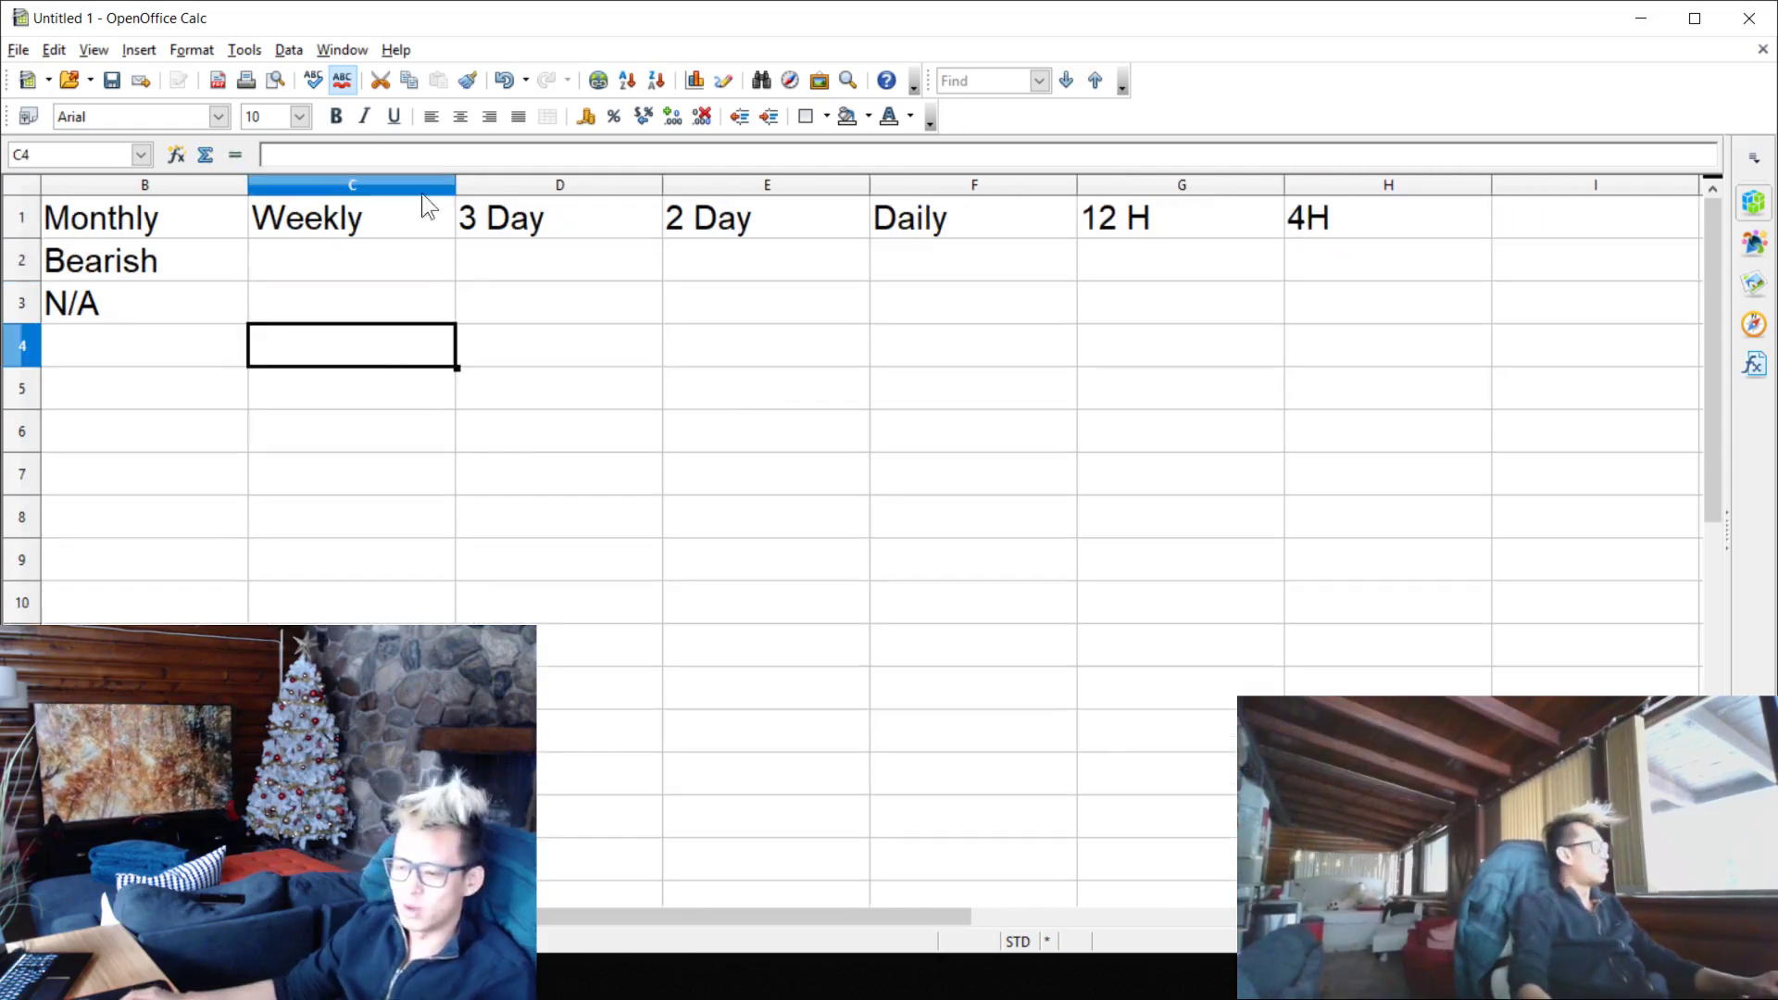
pyautogui.click(161, 267)
pyautogui.click(163, 288)
pyautogui.moveTo(463, 917); pyautogui.dragTo(423, 917)
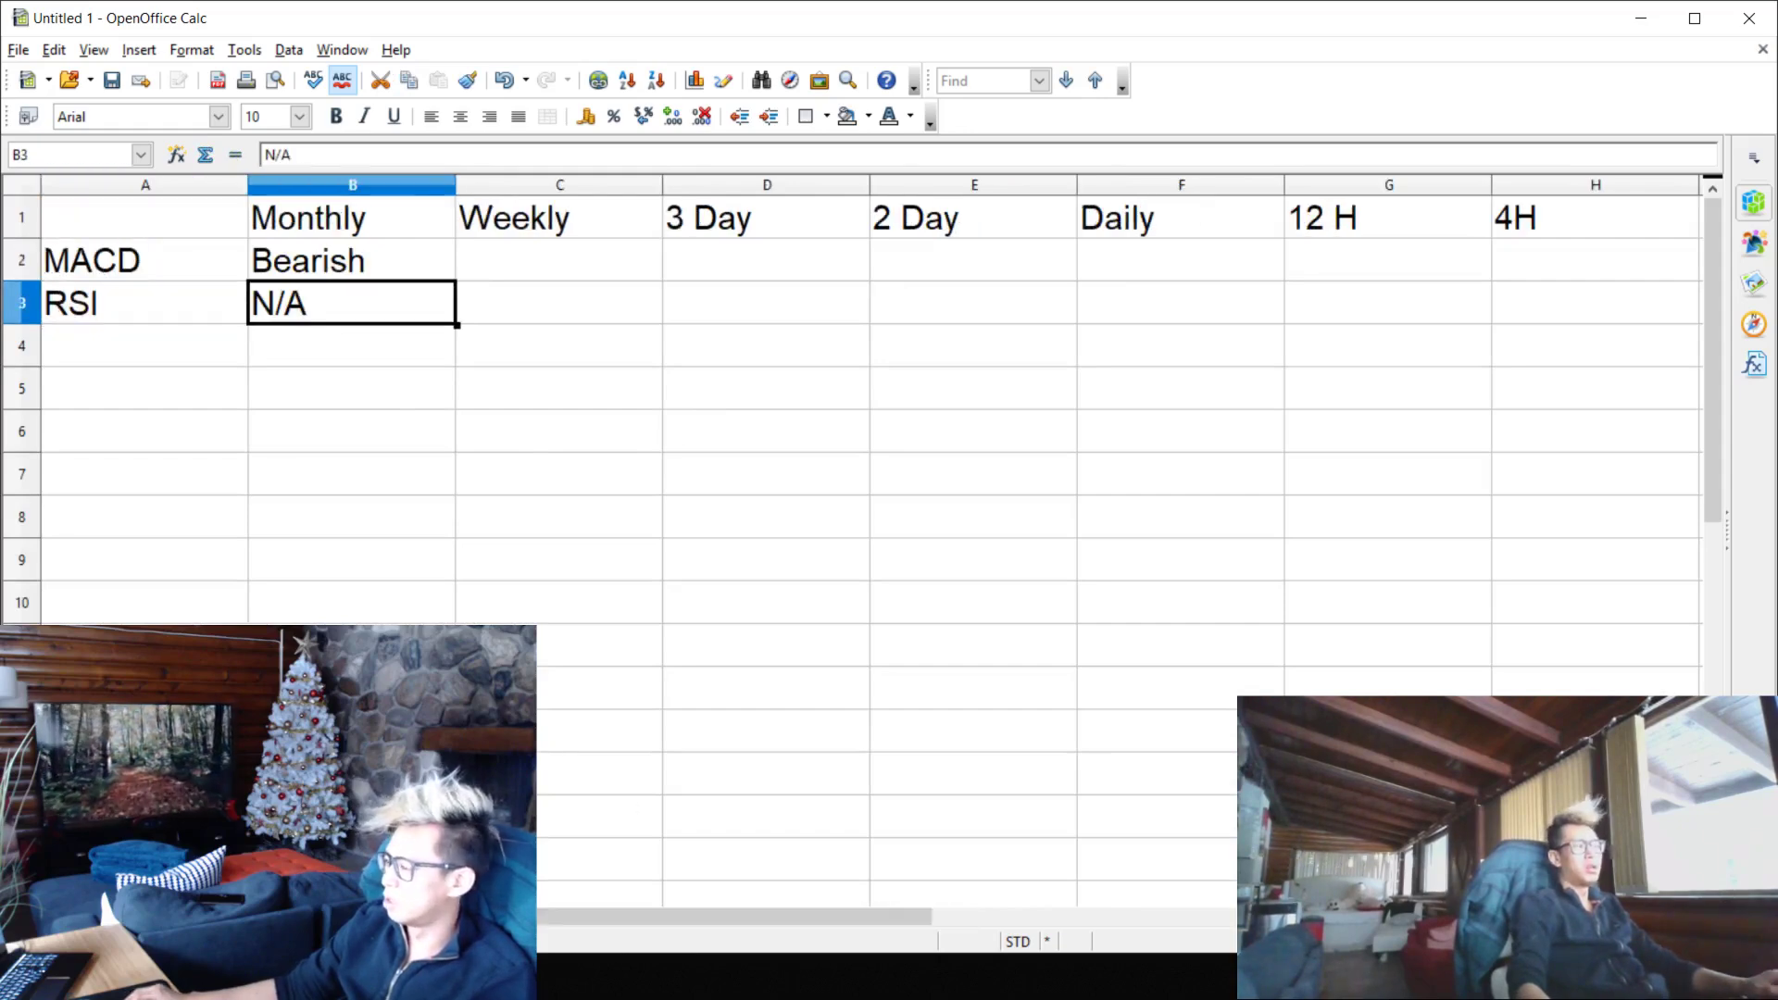
pyautogui.click(152, 428)
pyautogui.click(135, 276)
pyautogui.click(109, 300)
pyautogui.click(112, 272)
pyautogui.click(111, 298)
# - Label cell A4 'Price Action'
pyautogui.click(116, 351)
pyautogui.write('pRI')
pyautogui.press('BackSpace')
pyautogui.press('BackSpace')
pyautogui.press('BackSpace')
pyautogui.write('Price Action')
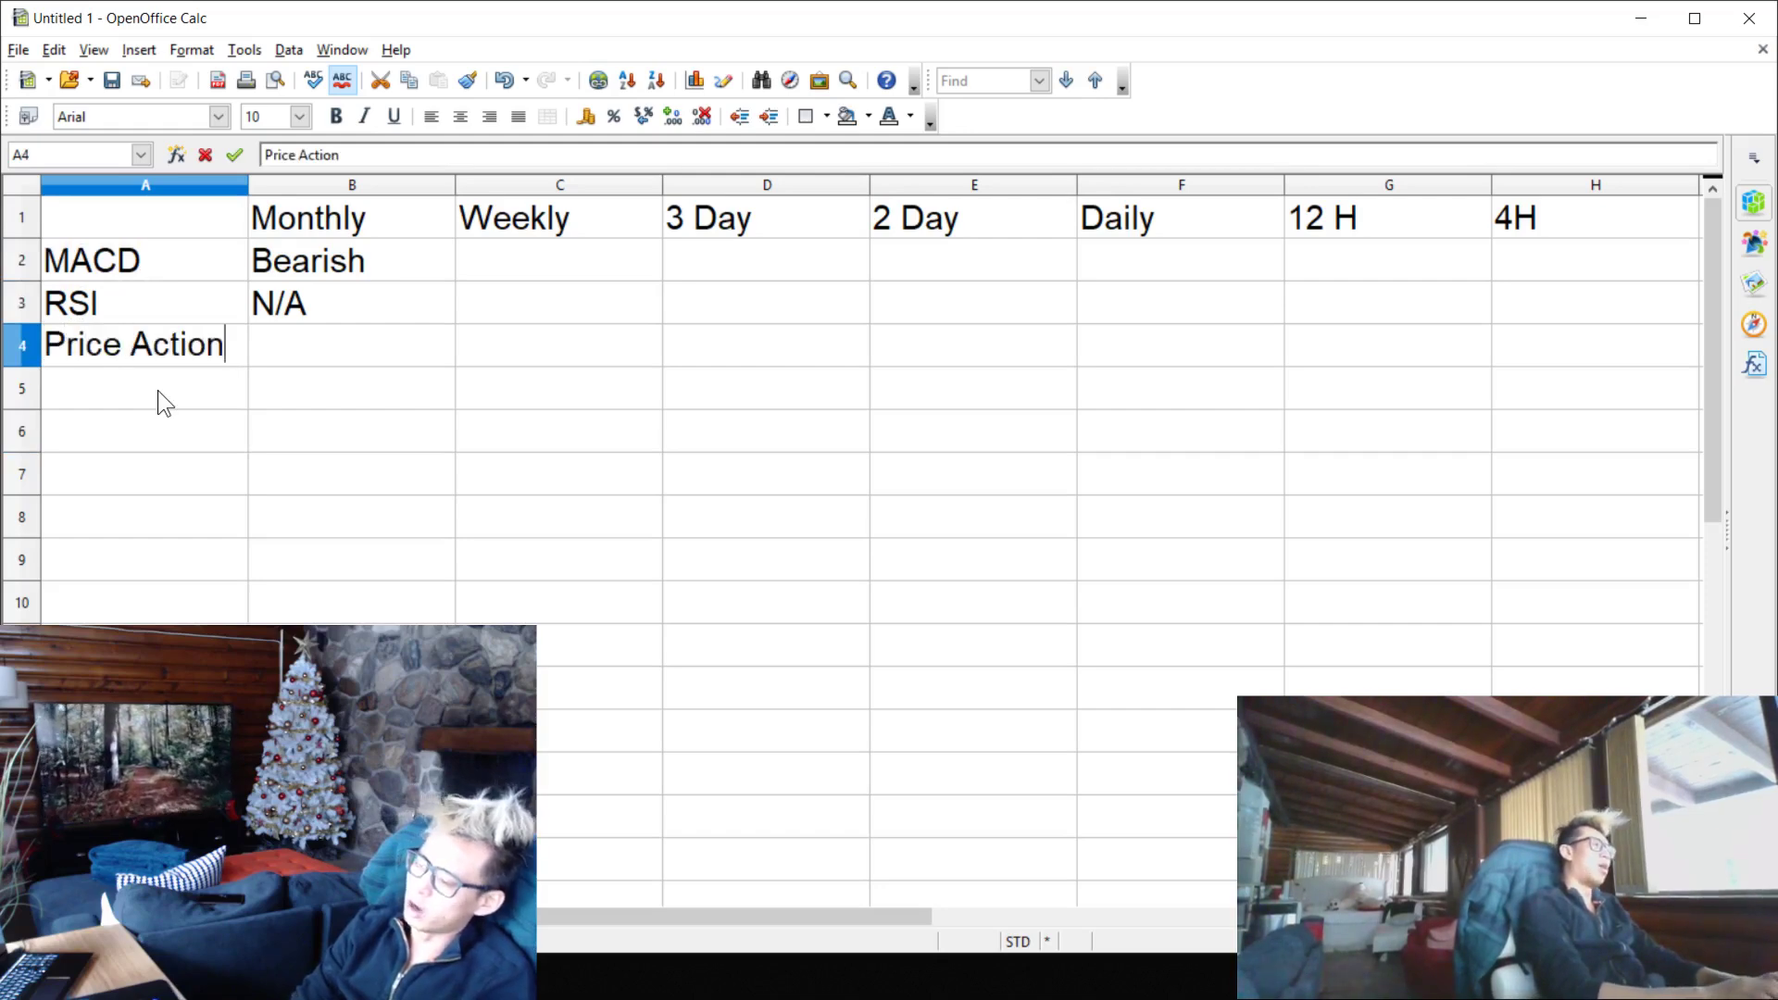
pyautogui.press('Return')
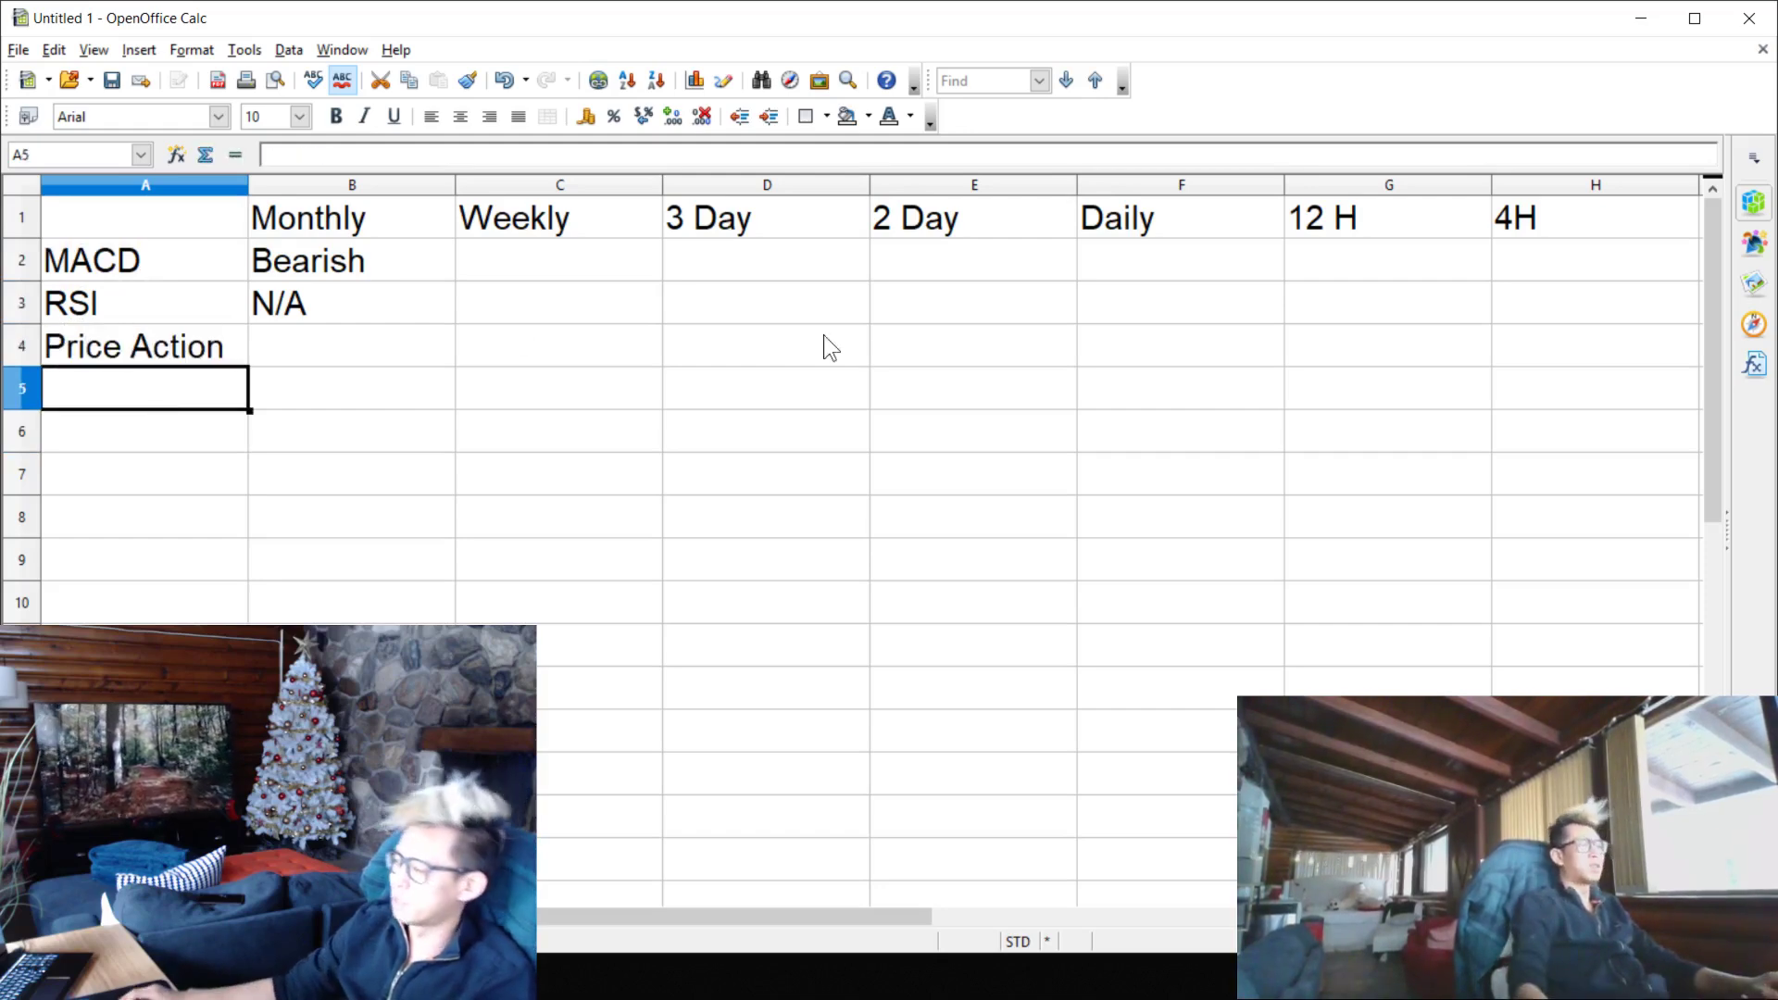
# - Give cell B2 (Bearish) a red background colour
pyautogui.moveTo(153, 257); pyautogui.dragTo(1559, 357)
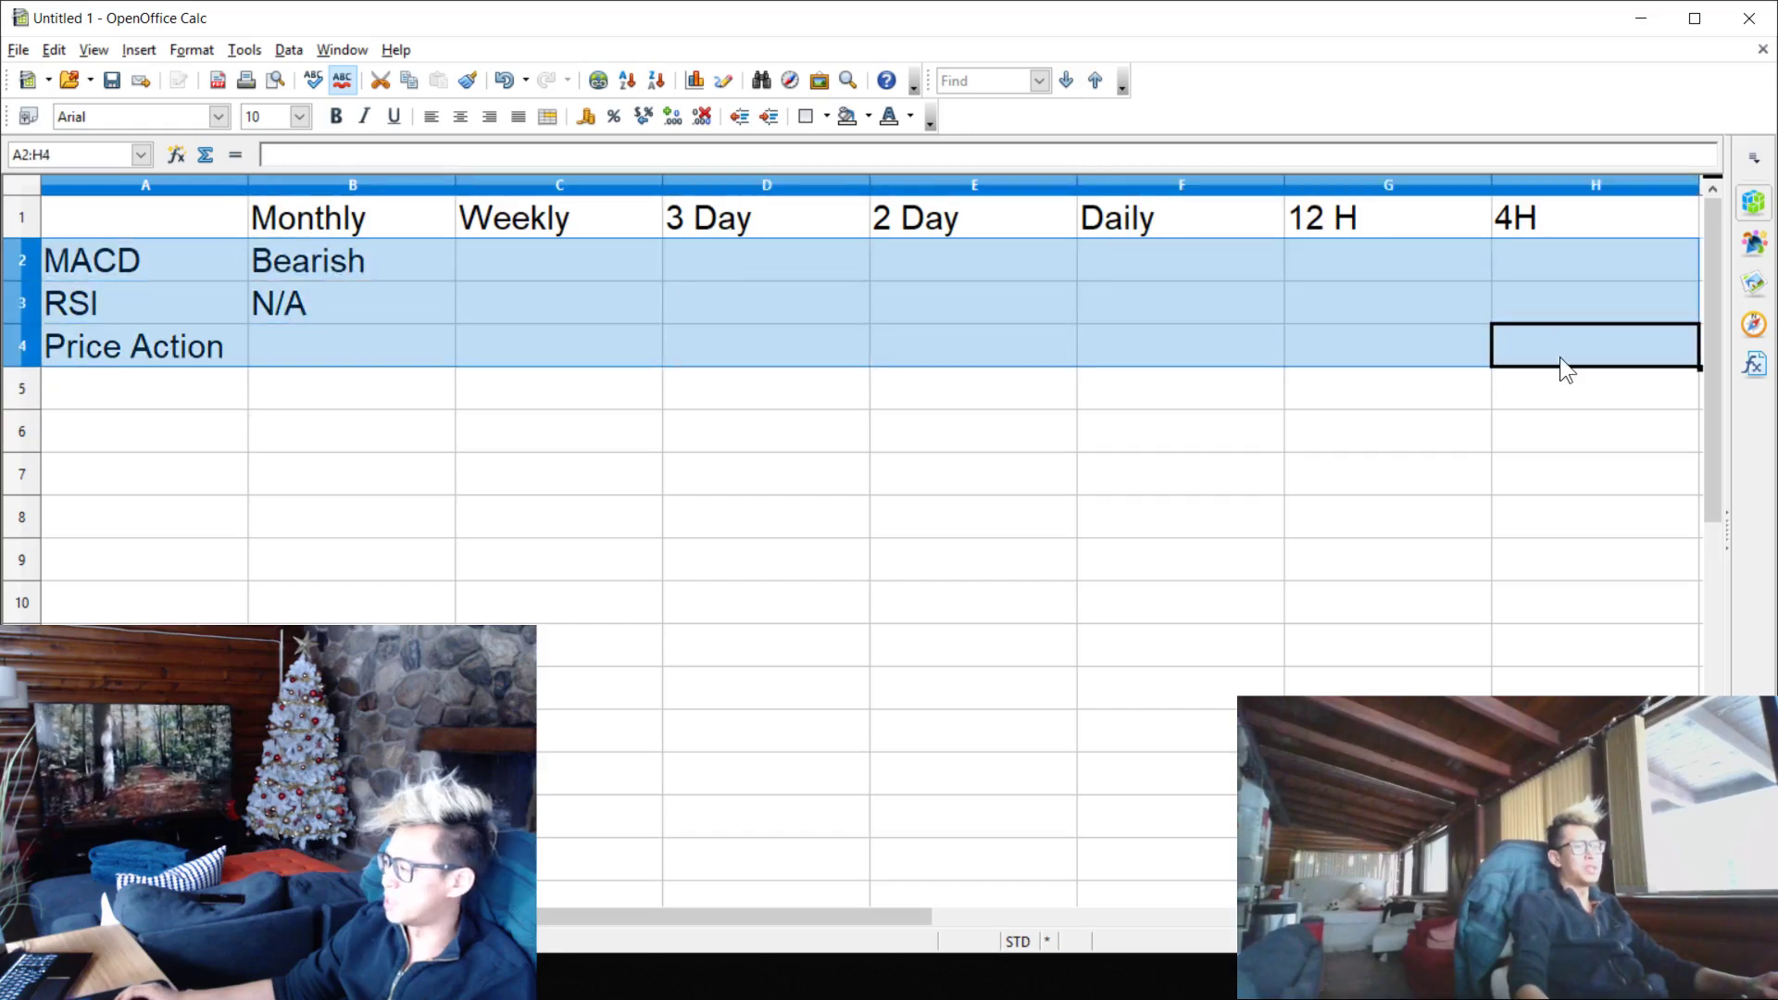
pyautogui.click(1557, 354)
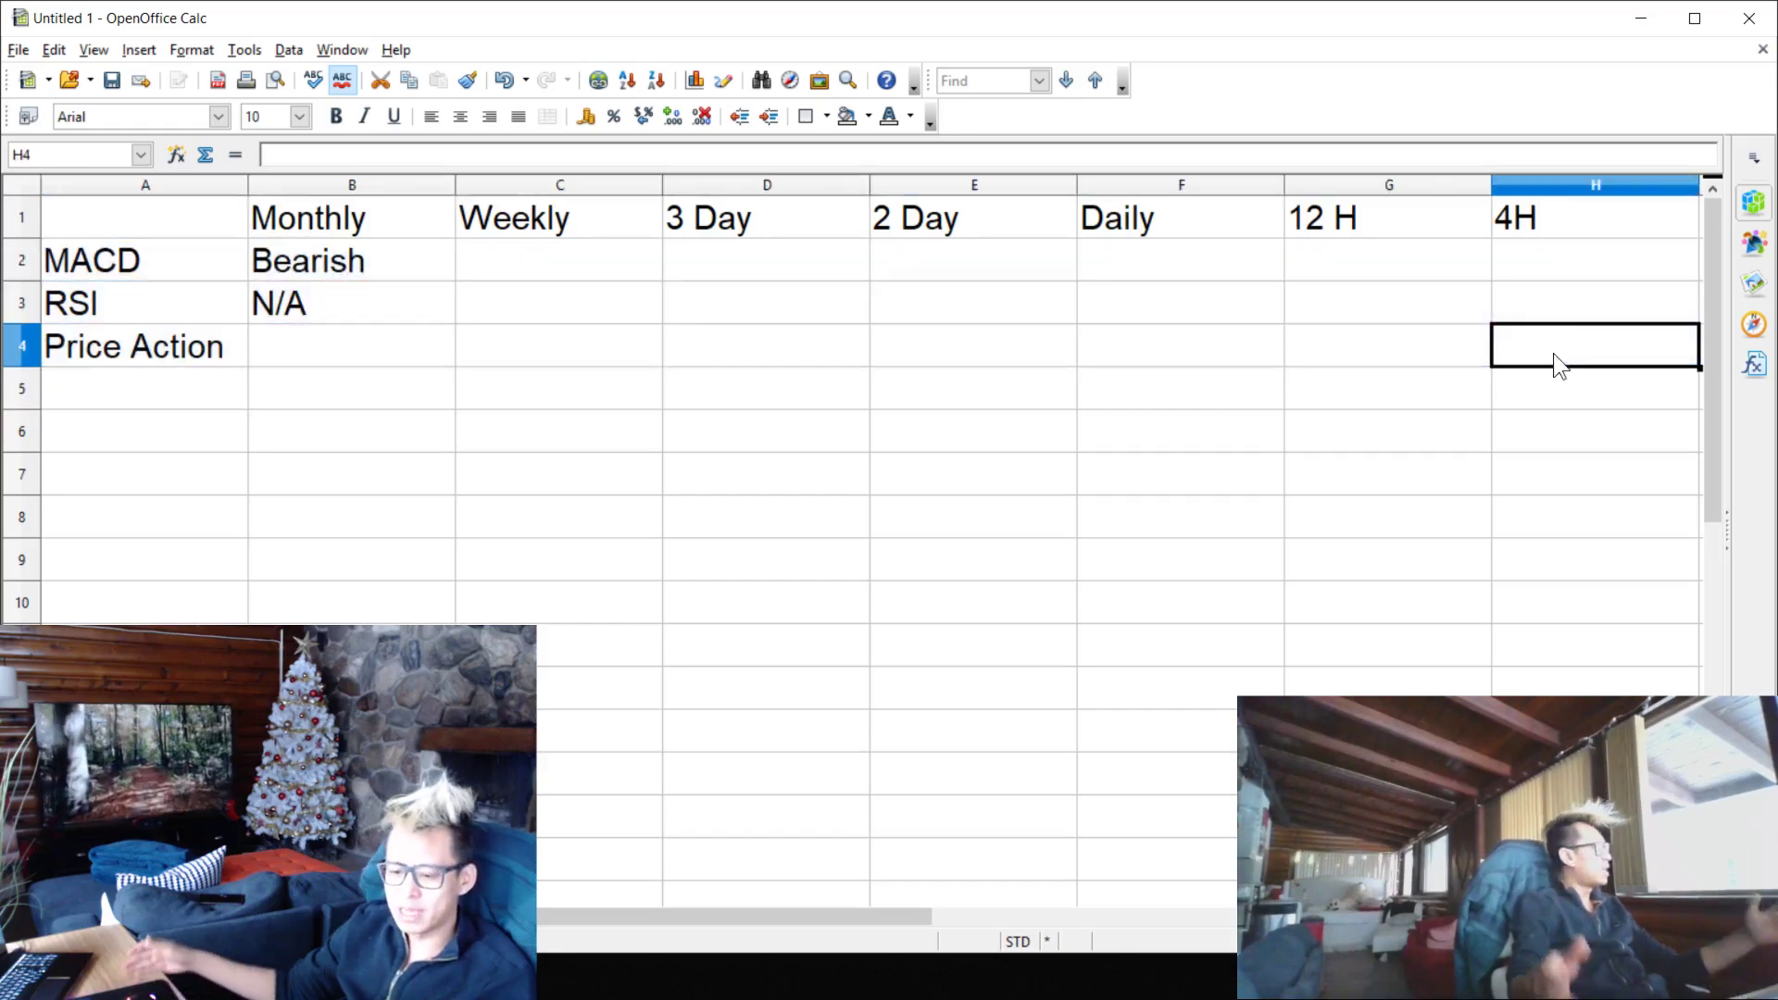
pyautogui.click(375, 259)
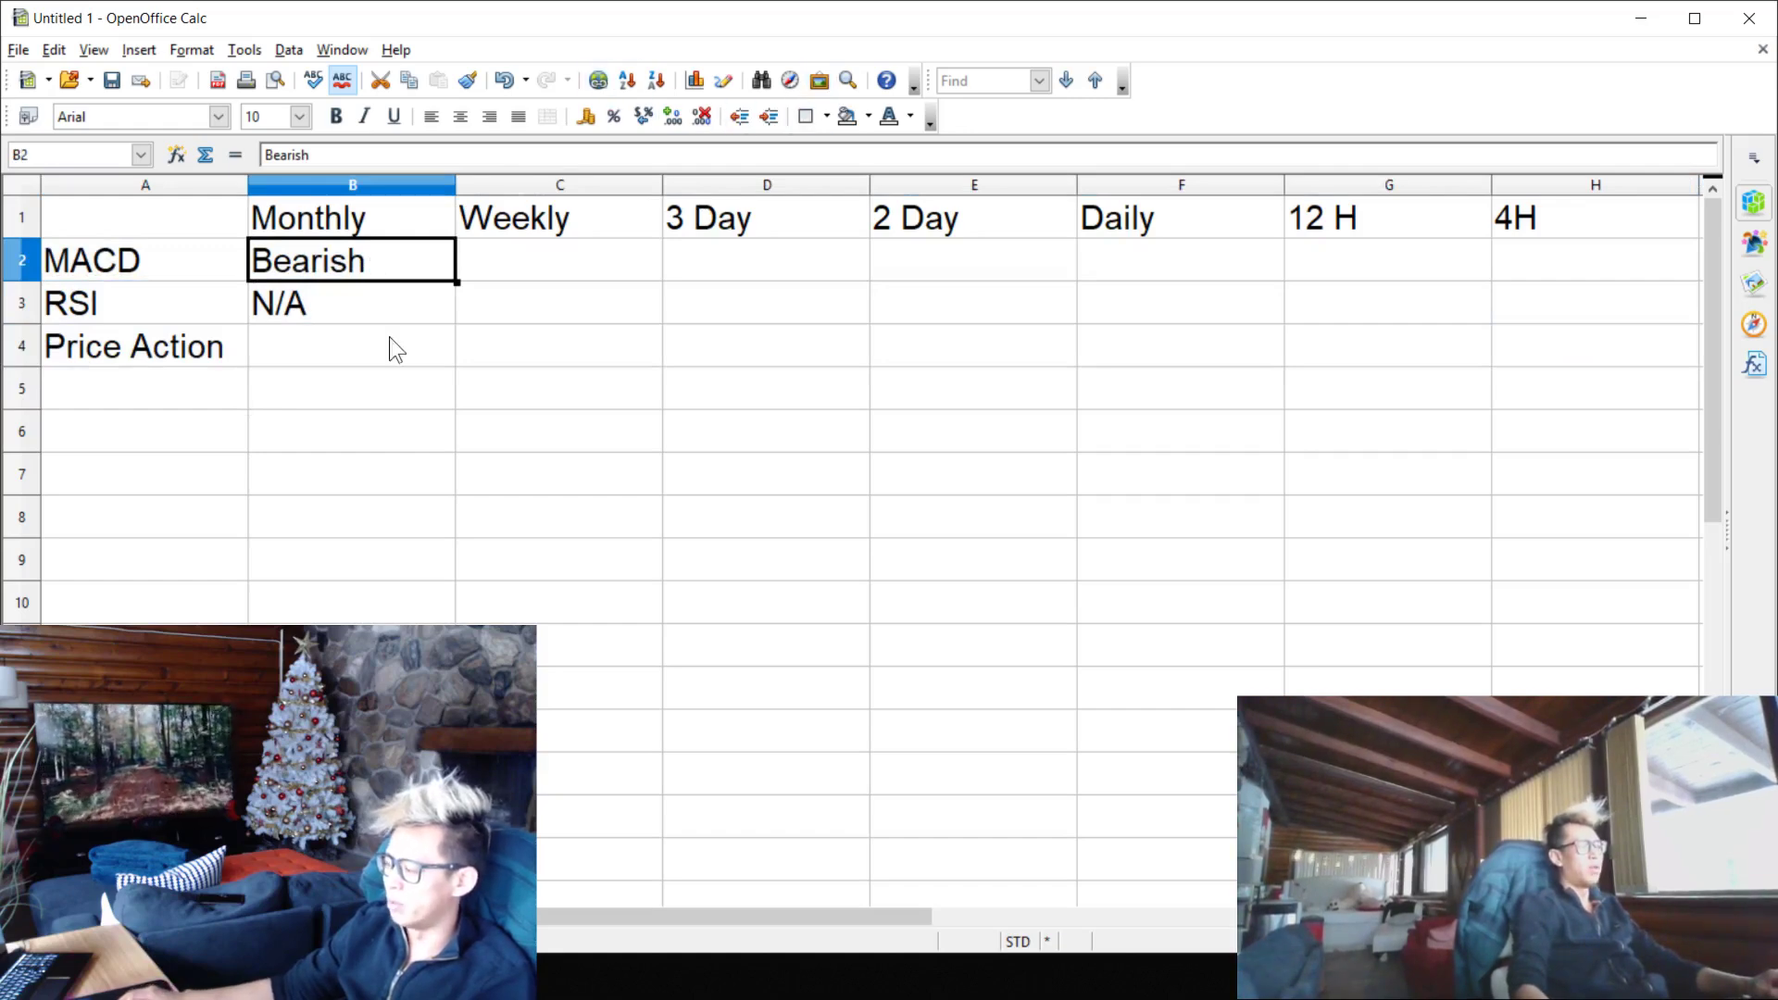
pyautogui.click(676, 406)
pyautogui.click(348, 270)
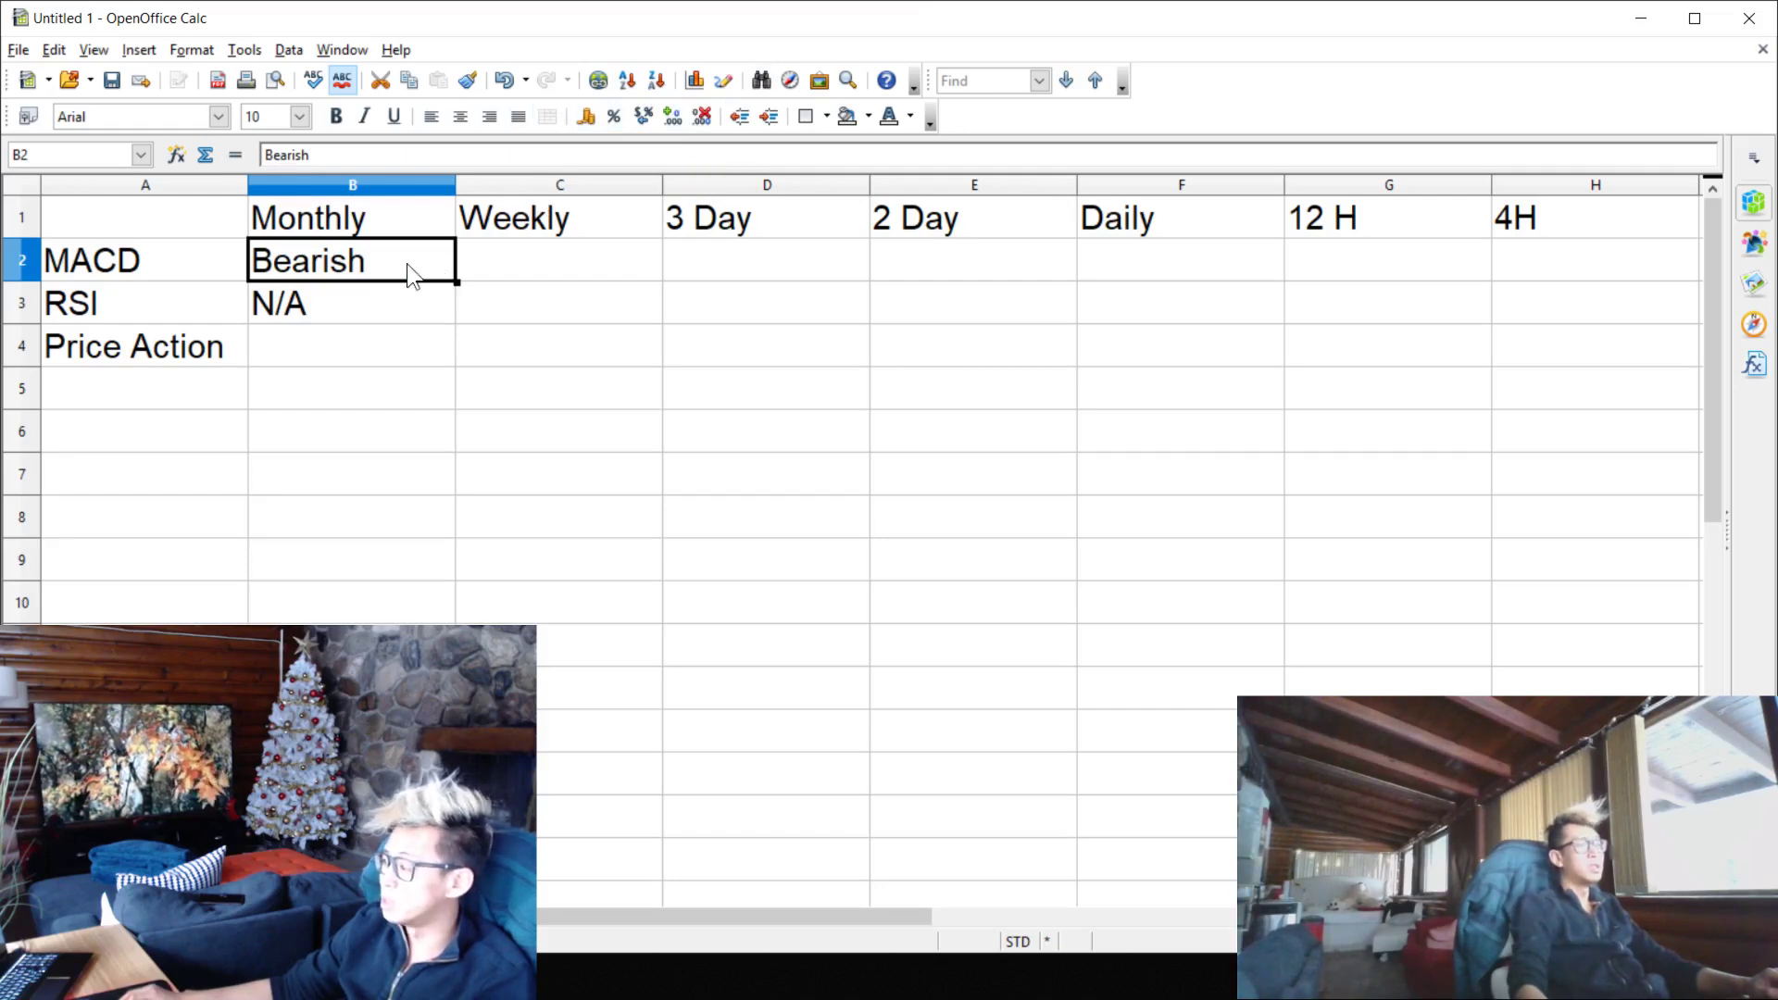
pyautogui.click(868, 118)
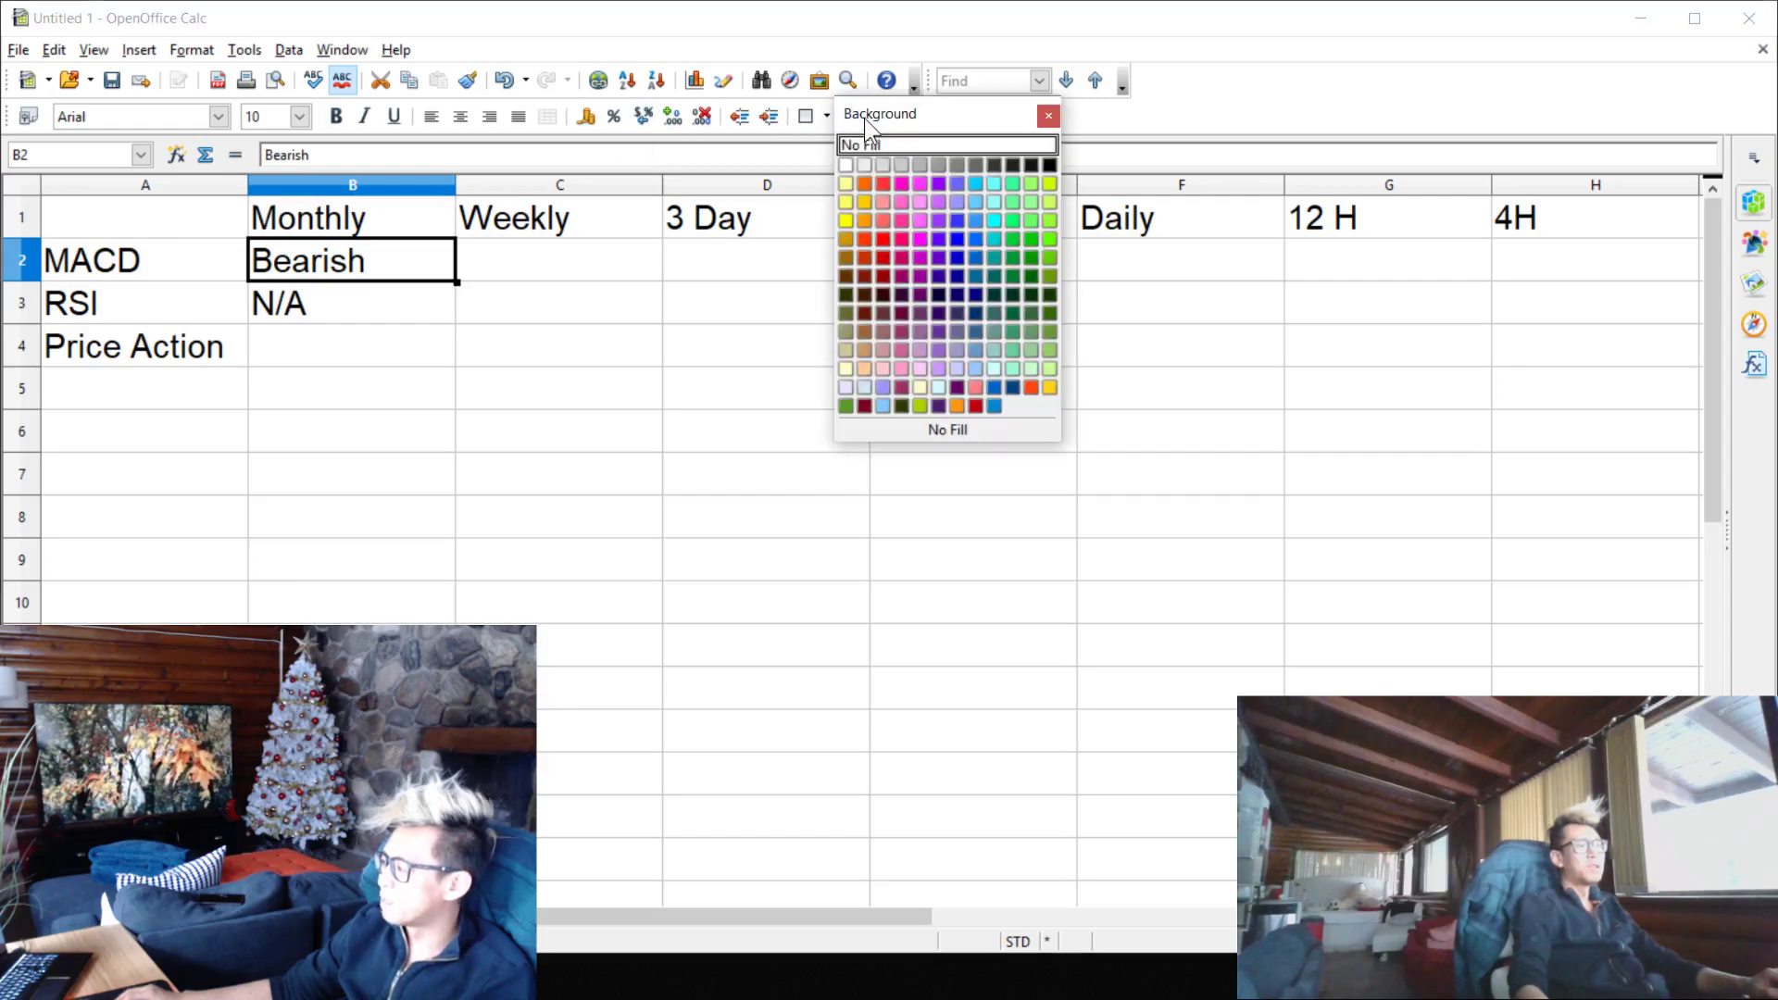
pyautogui.click(881, 183)
pyautogui.click(597, 435)
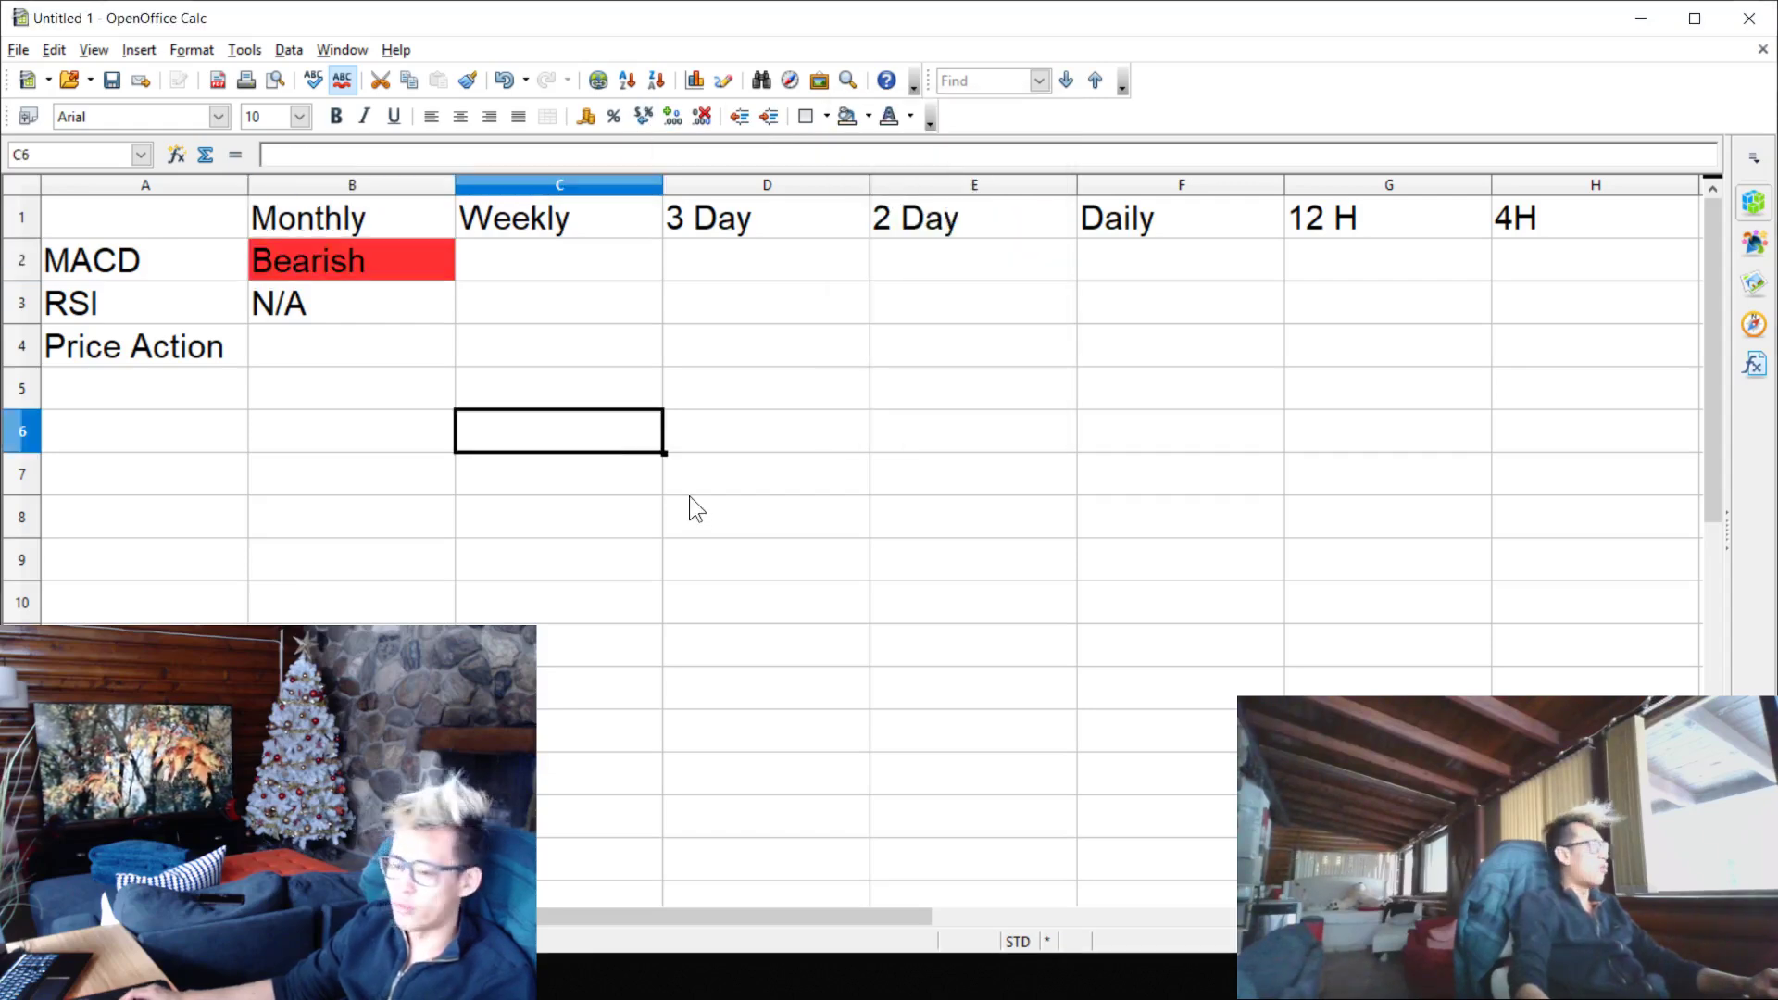
pyautogui.click(152, 437)
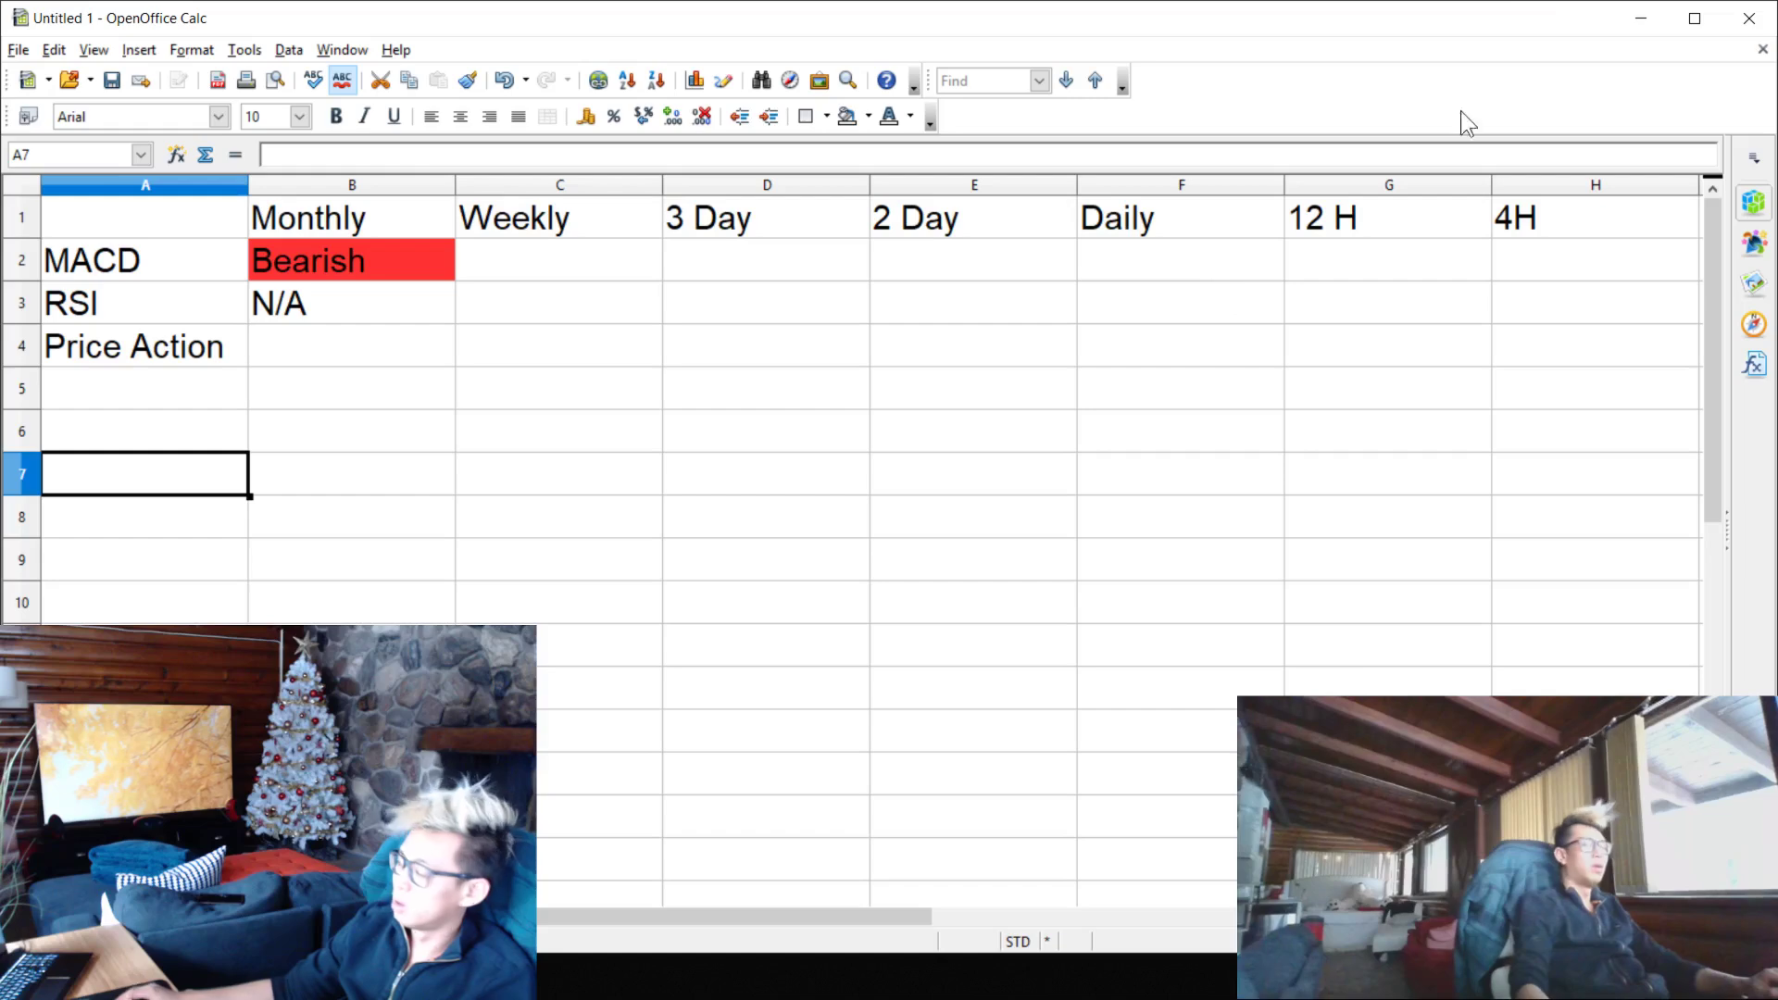
pyautogui.click(1640, 17)
# - Reset the chart and draw a trend line from the 2018 MACD histogram peak to past 2020
pyautogui.rightClick(564, 401)
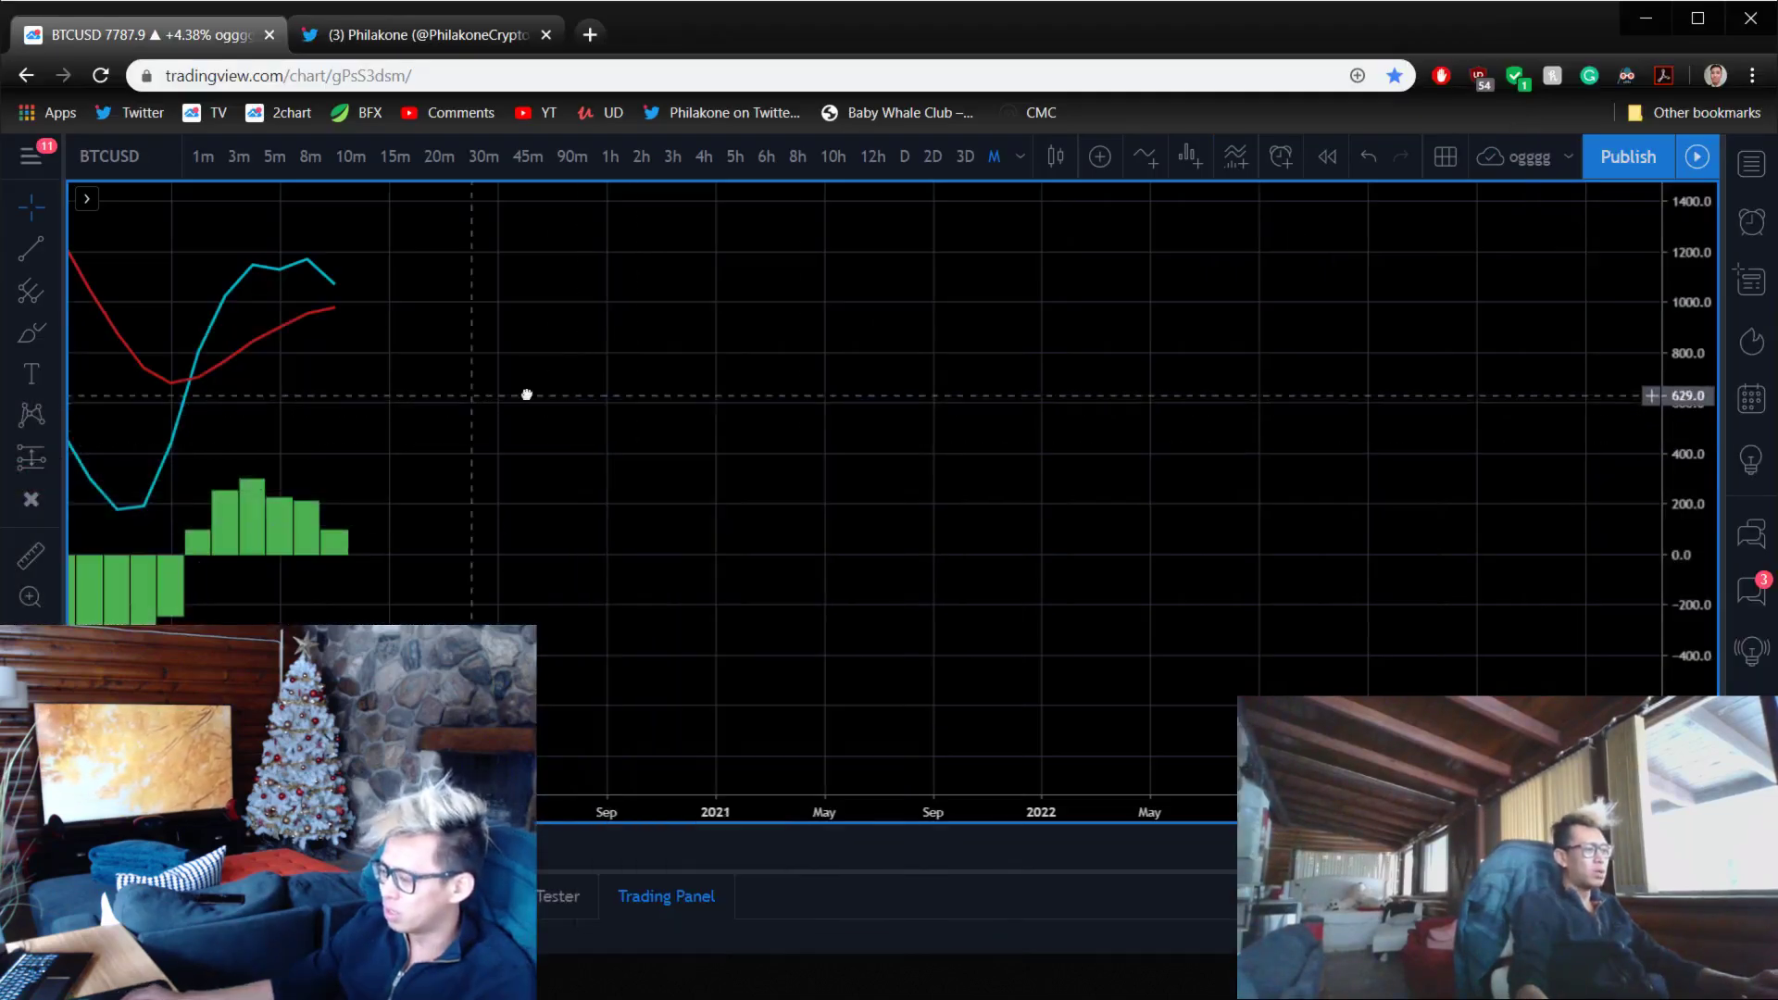
pyautogui.click(639, 429)
pyautogui.scroll(2, 1052, 299)
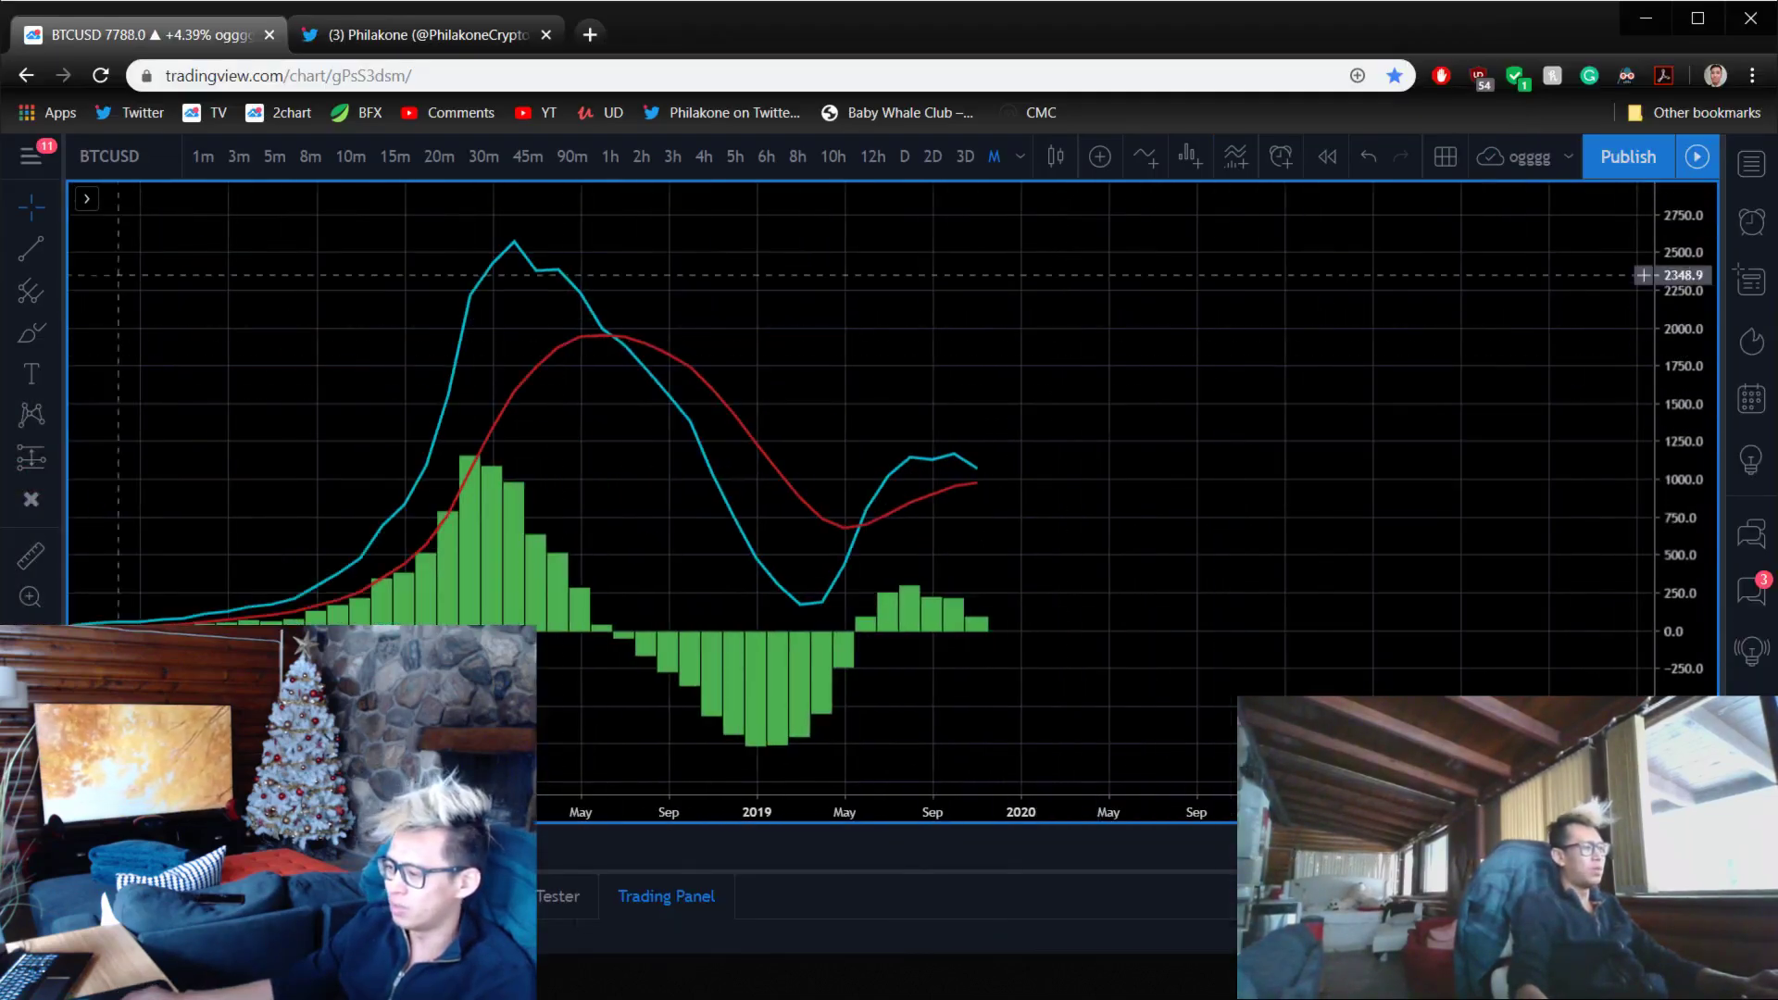
pyautogui.click(48, 250)
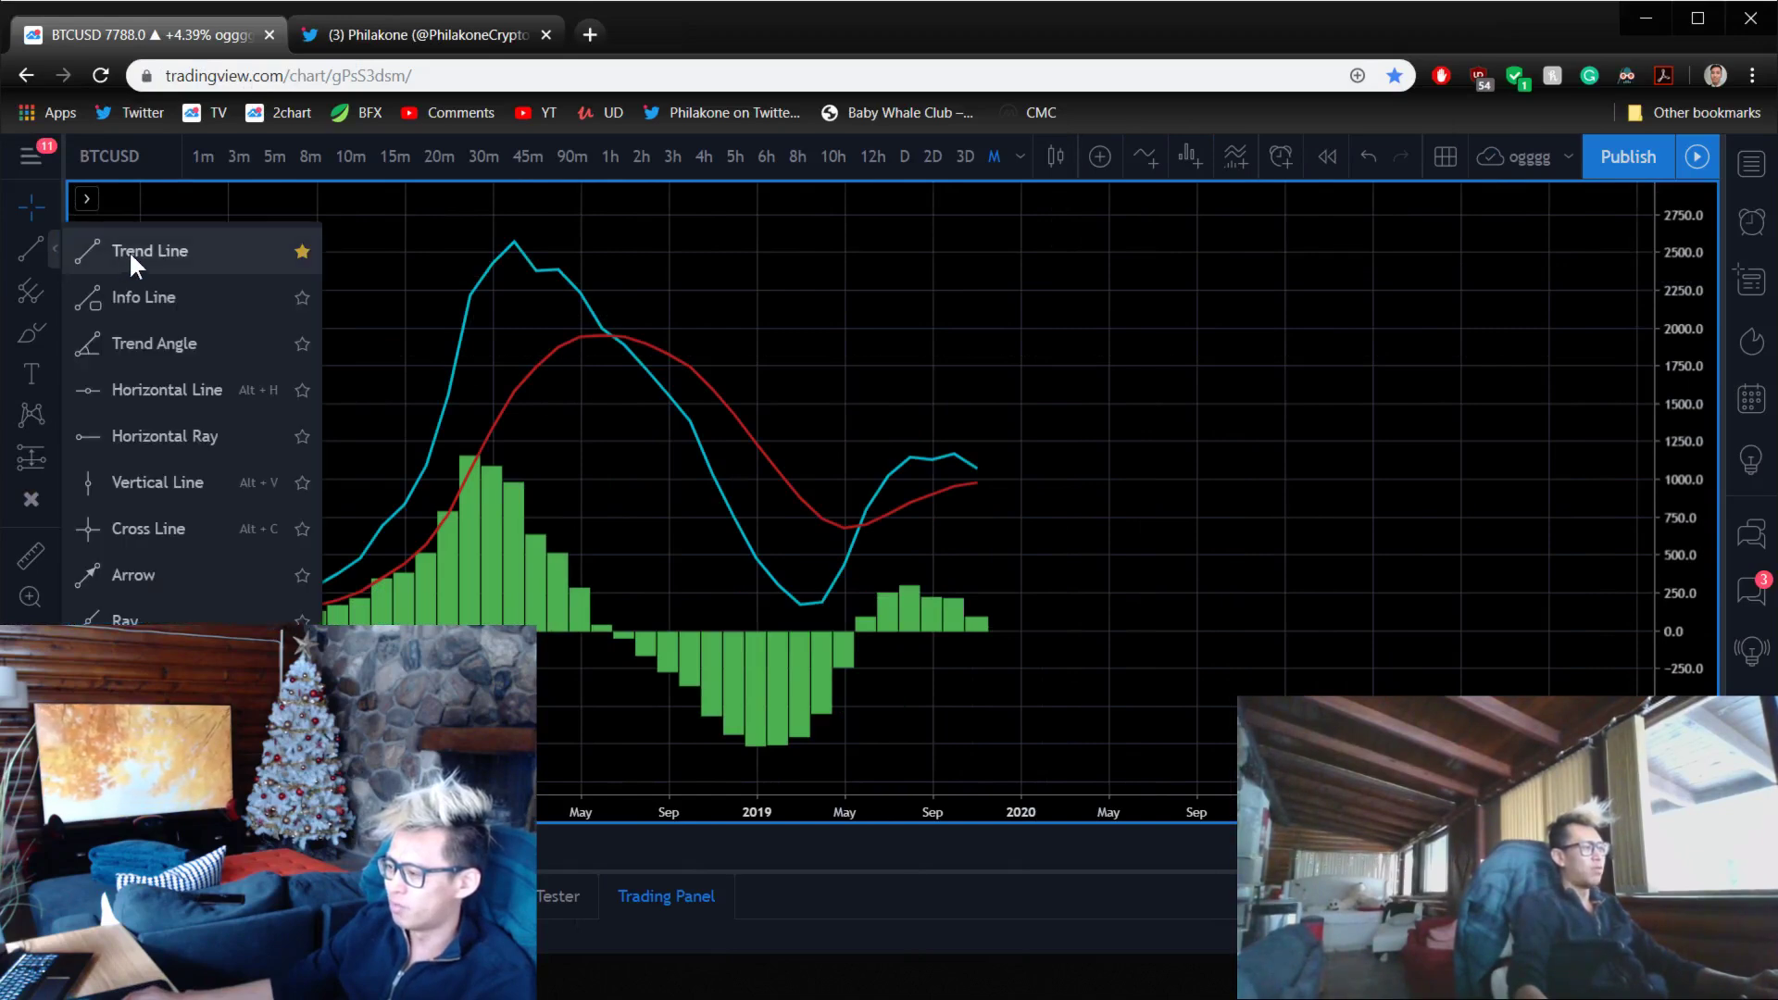
pyautogui.click(126, 250)
pyautogui.click(382, 453)
pyautogui.click(1327, 683)
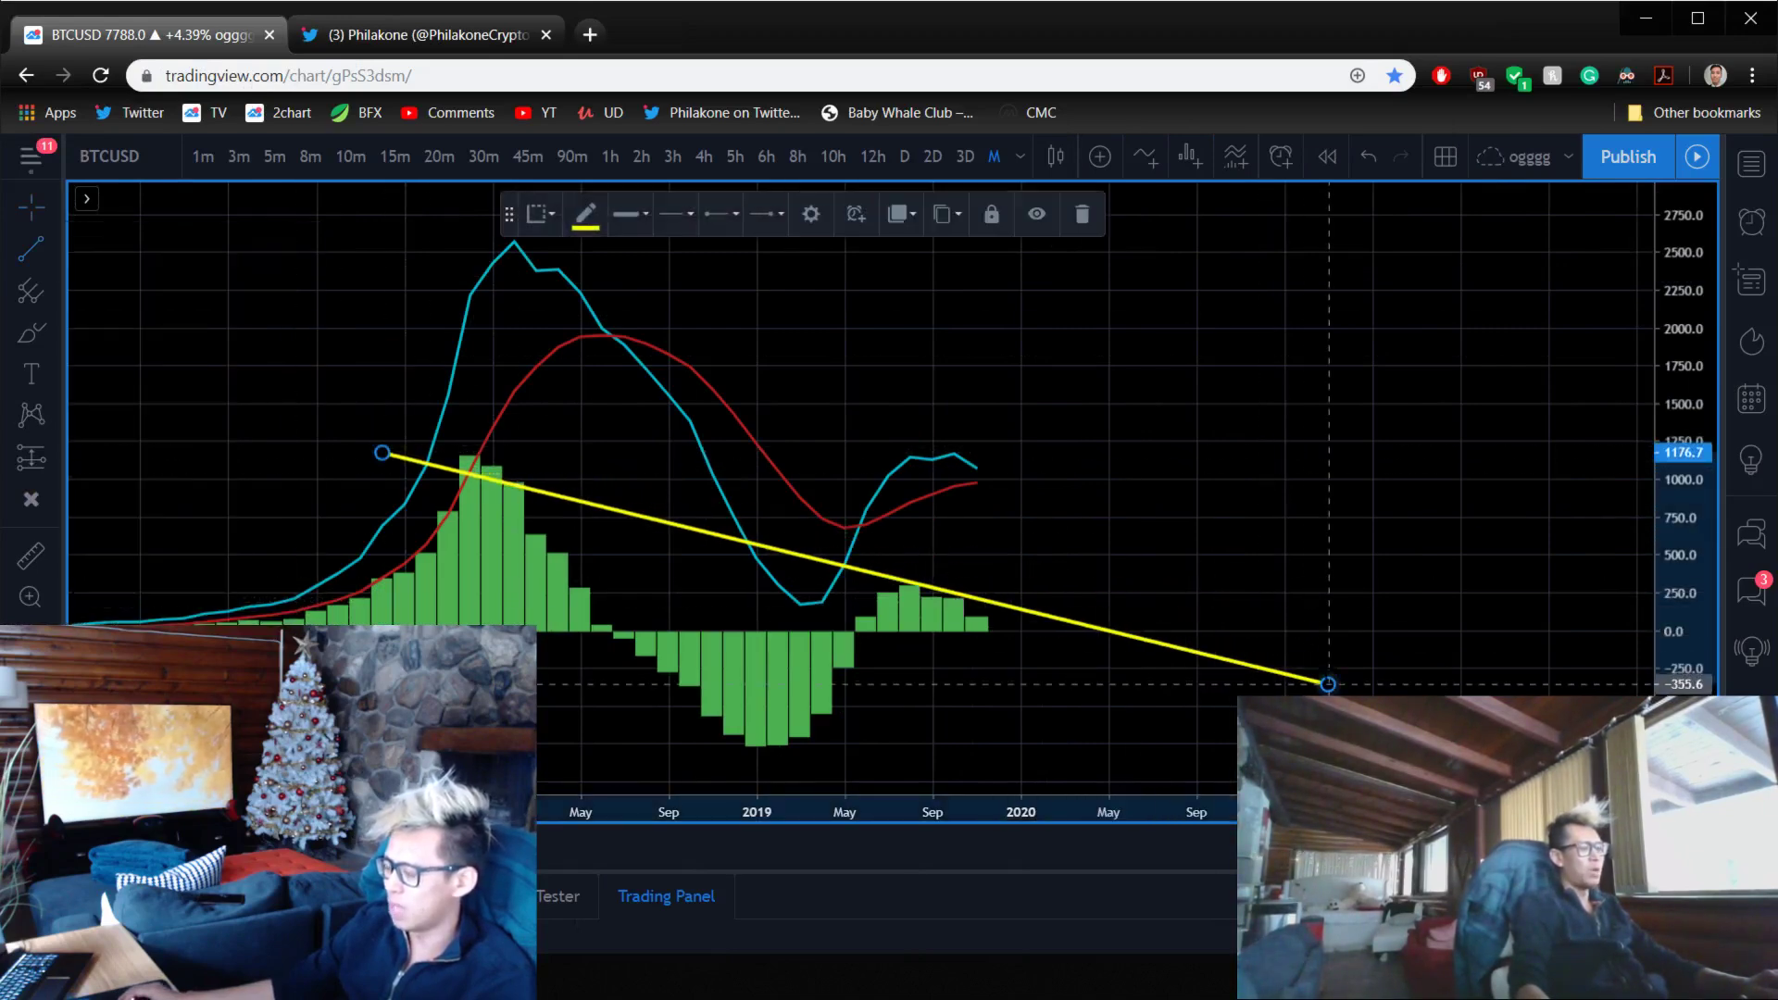
# - Adjust the trend line's endpoints so it touches both histogram peaks
pyautogui.moveTo(382, 453); pyautogui.dragTo(381, 436)
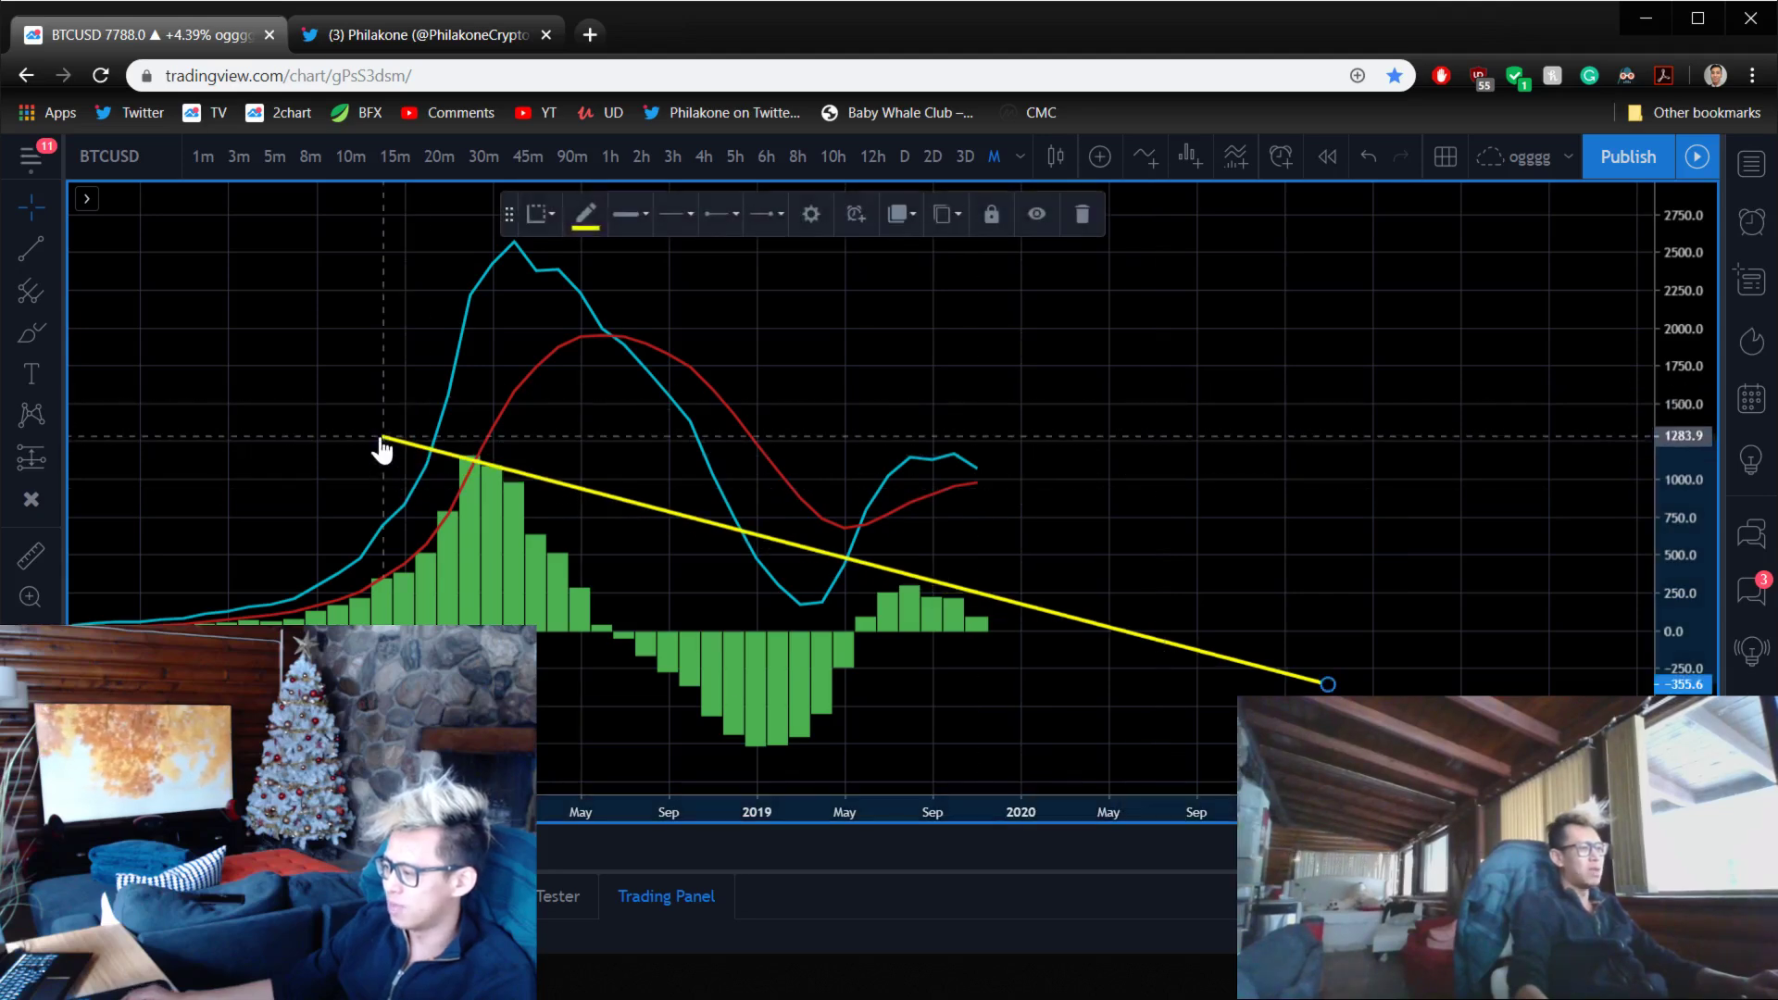
pyautogui.scroll(1, 1170, 457)
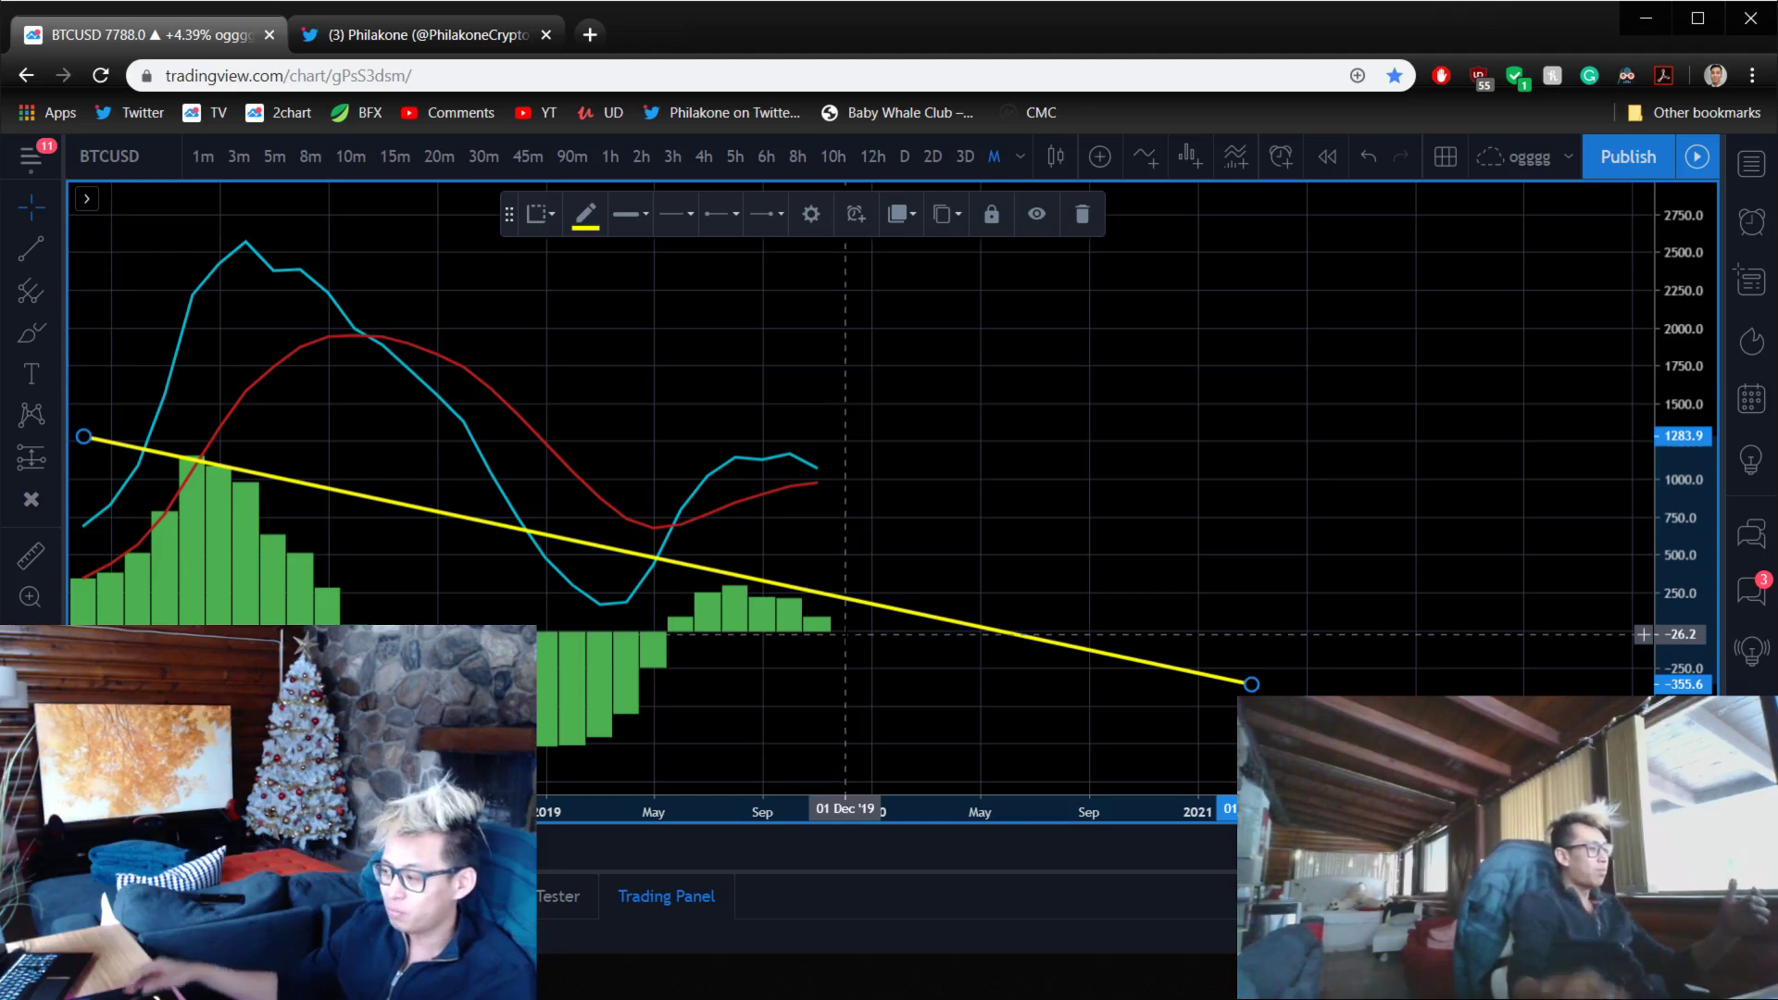
pyautogui.moveTo(917, 400); pyautogui.dragTo(1016, 394)
pyautogui.scroll(-1, 1016, 394)
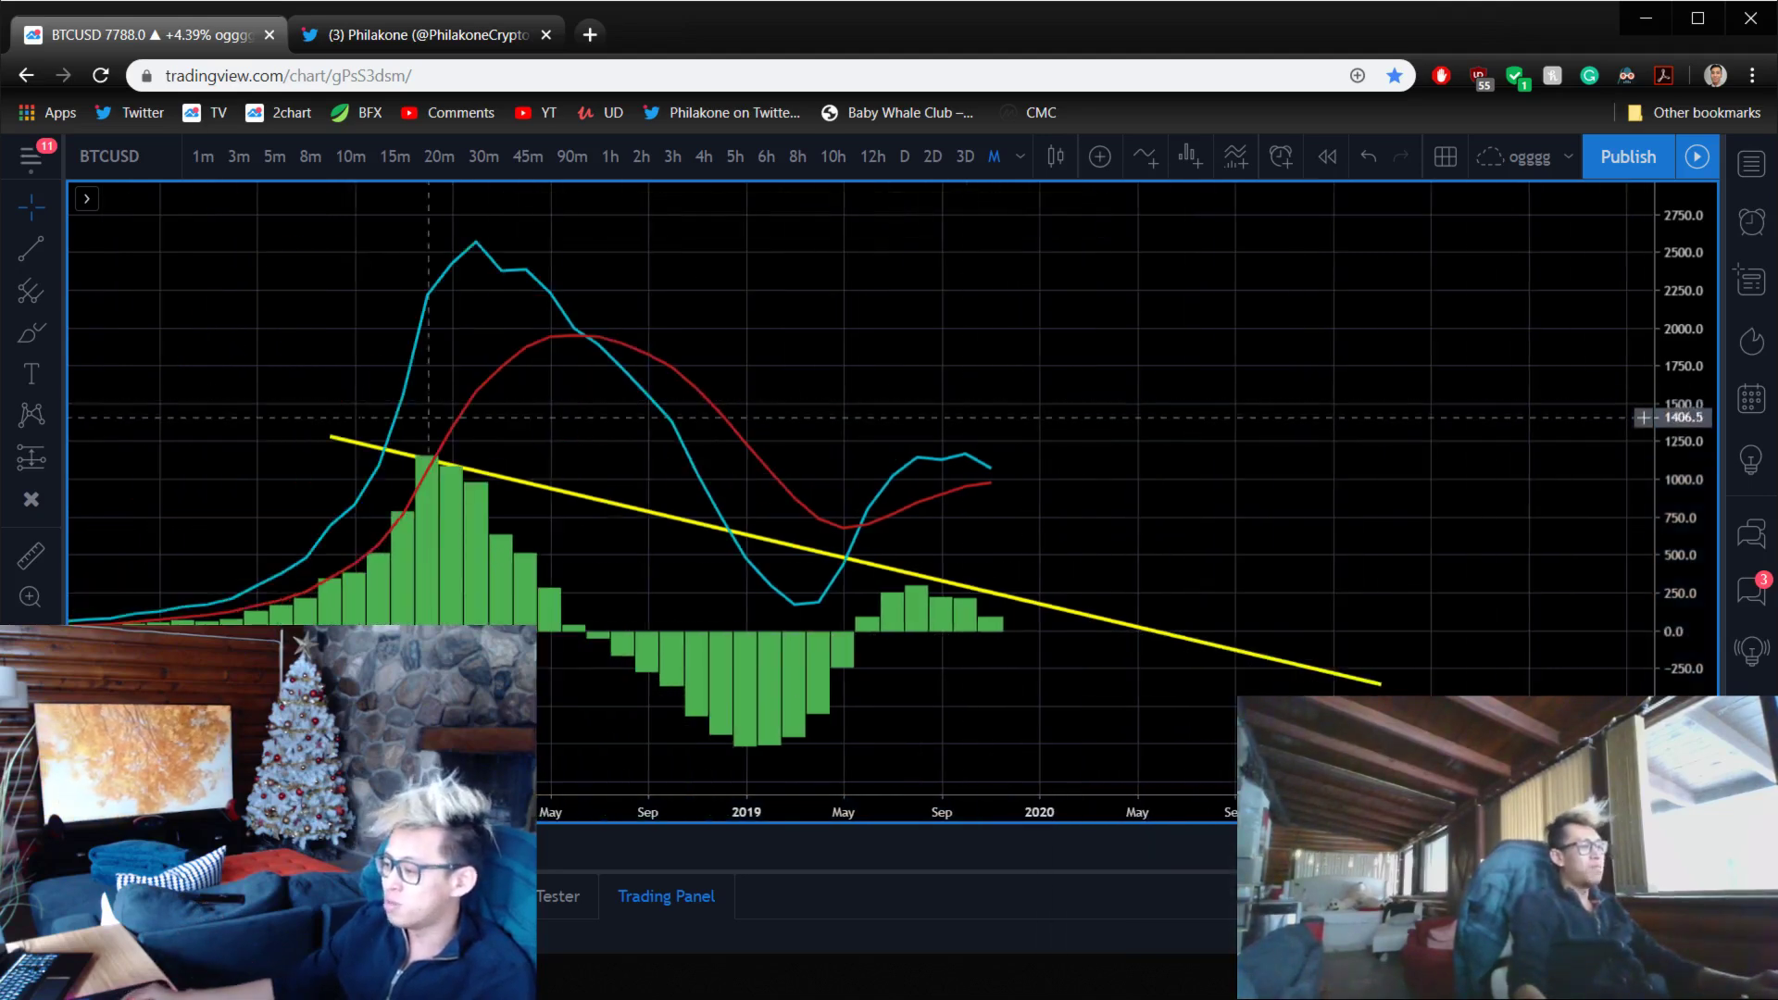
pyautogui.moveTo(331, 439); pyautogui.dragTo(331, 427)
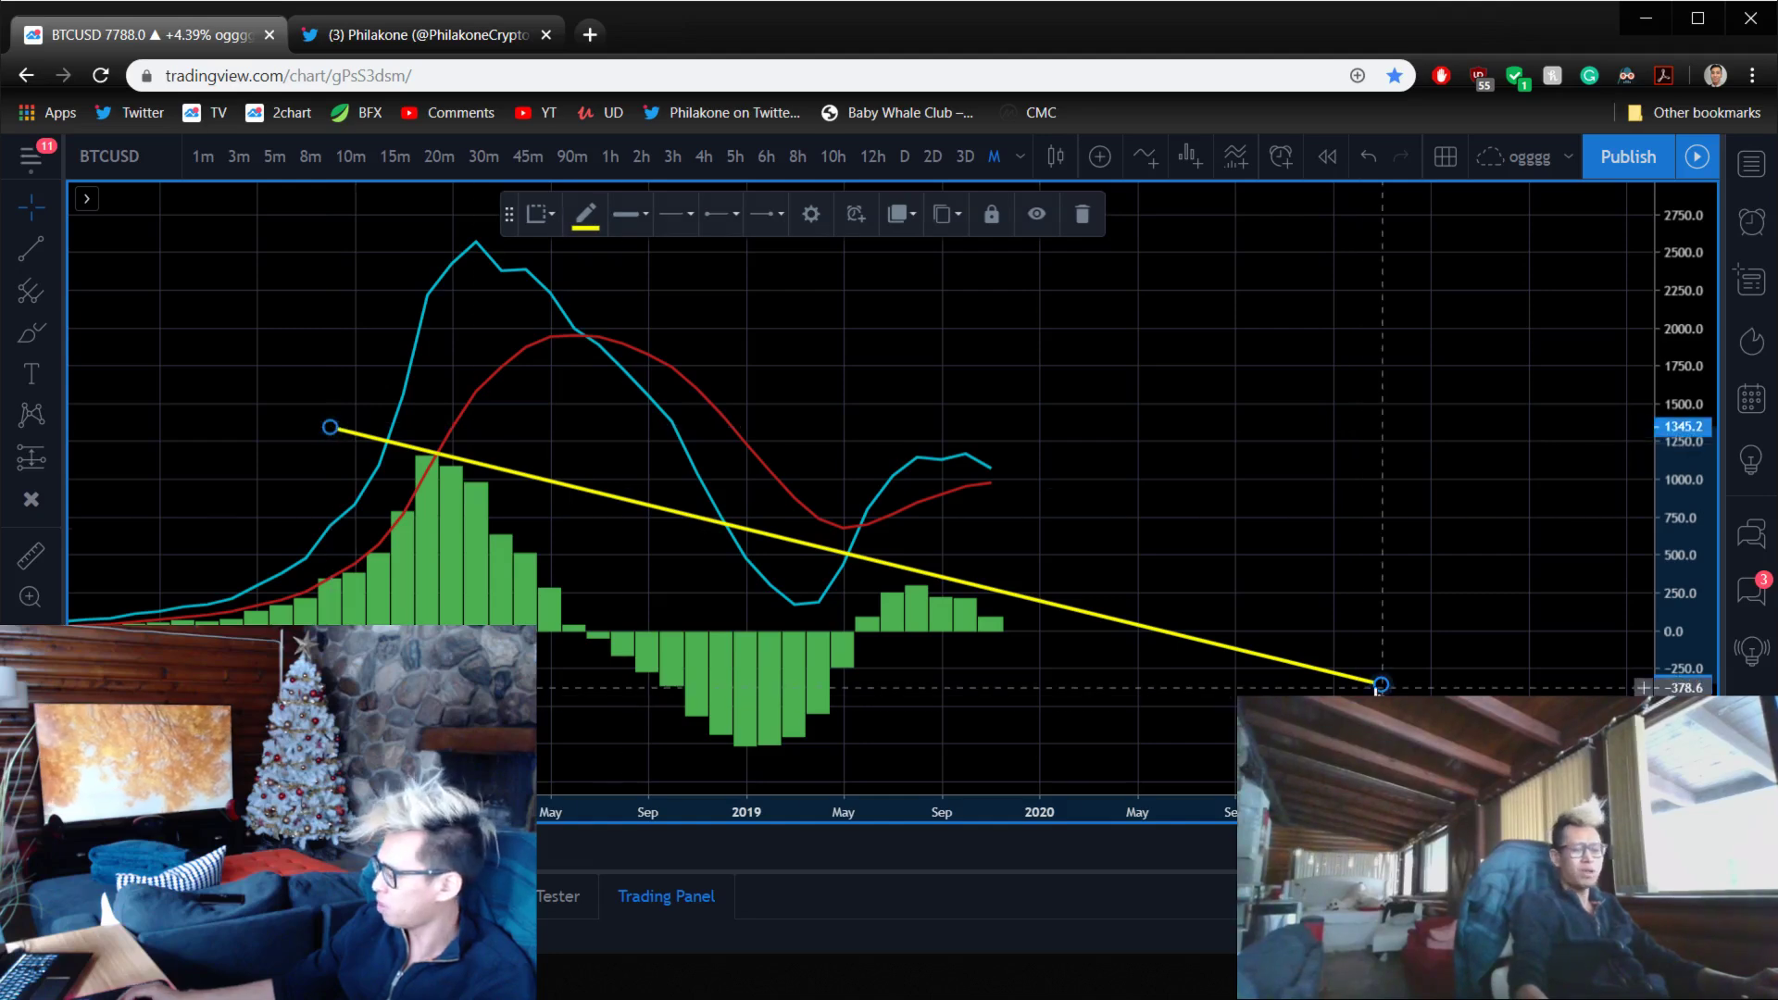
pyautogui.moveTo(1381, 685); pyautogui.dragTo(1331, 691)
pyautogui.moveTo(1213, 531); pyautogui.dragTo(1378, 543)
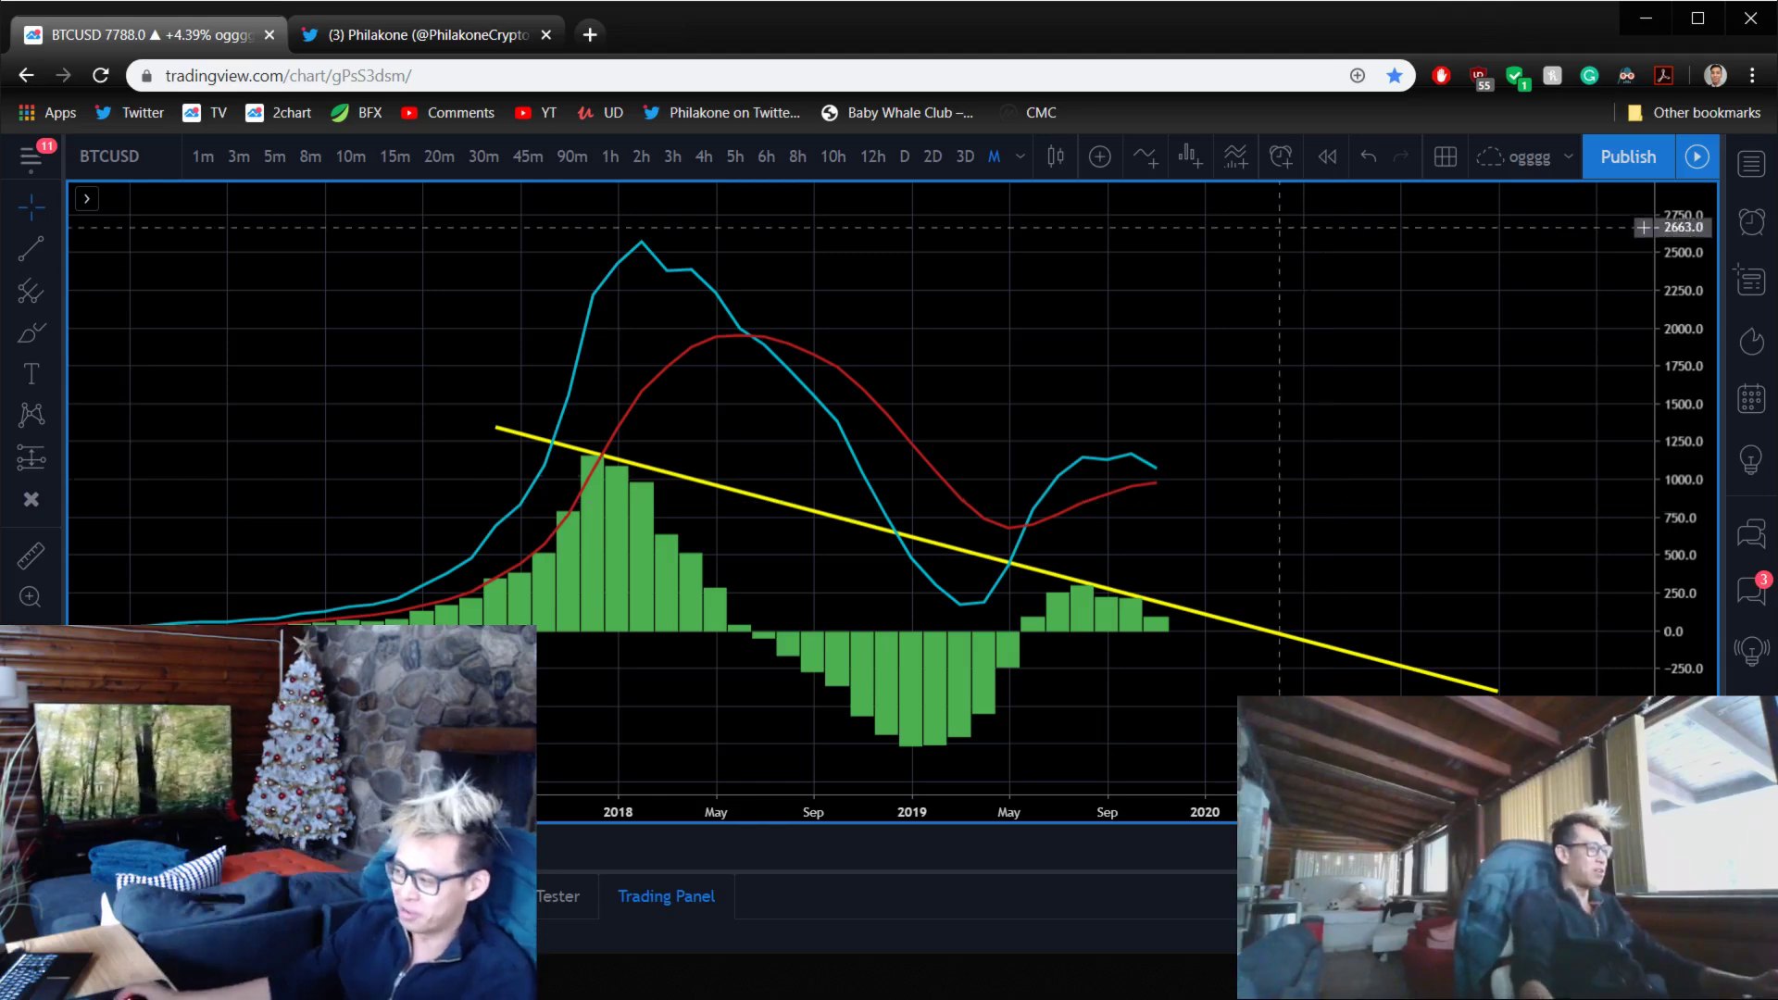
# - Delete the yellow trend line and restore the stacked MACD, RSI and price panes
pyautogui.rightClick(1295, 347)
pyautogui.click(1343, 719)
pyautogui.doubleClick(1257, 429)
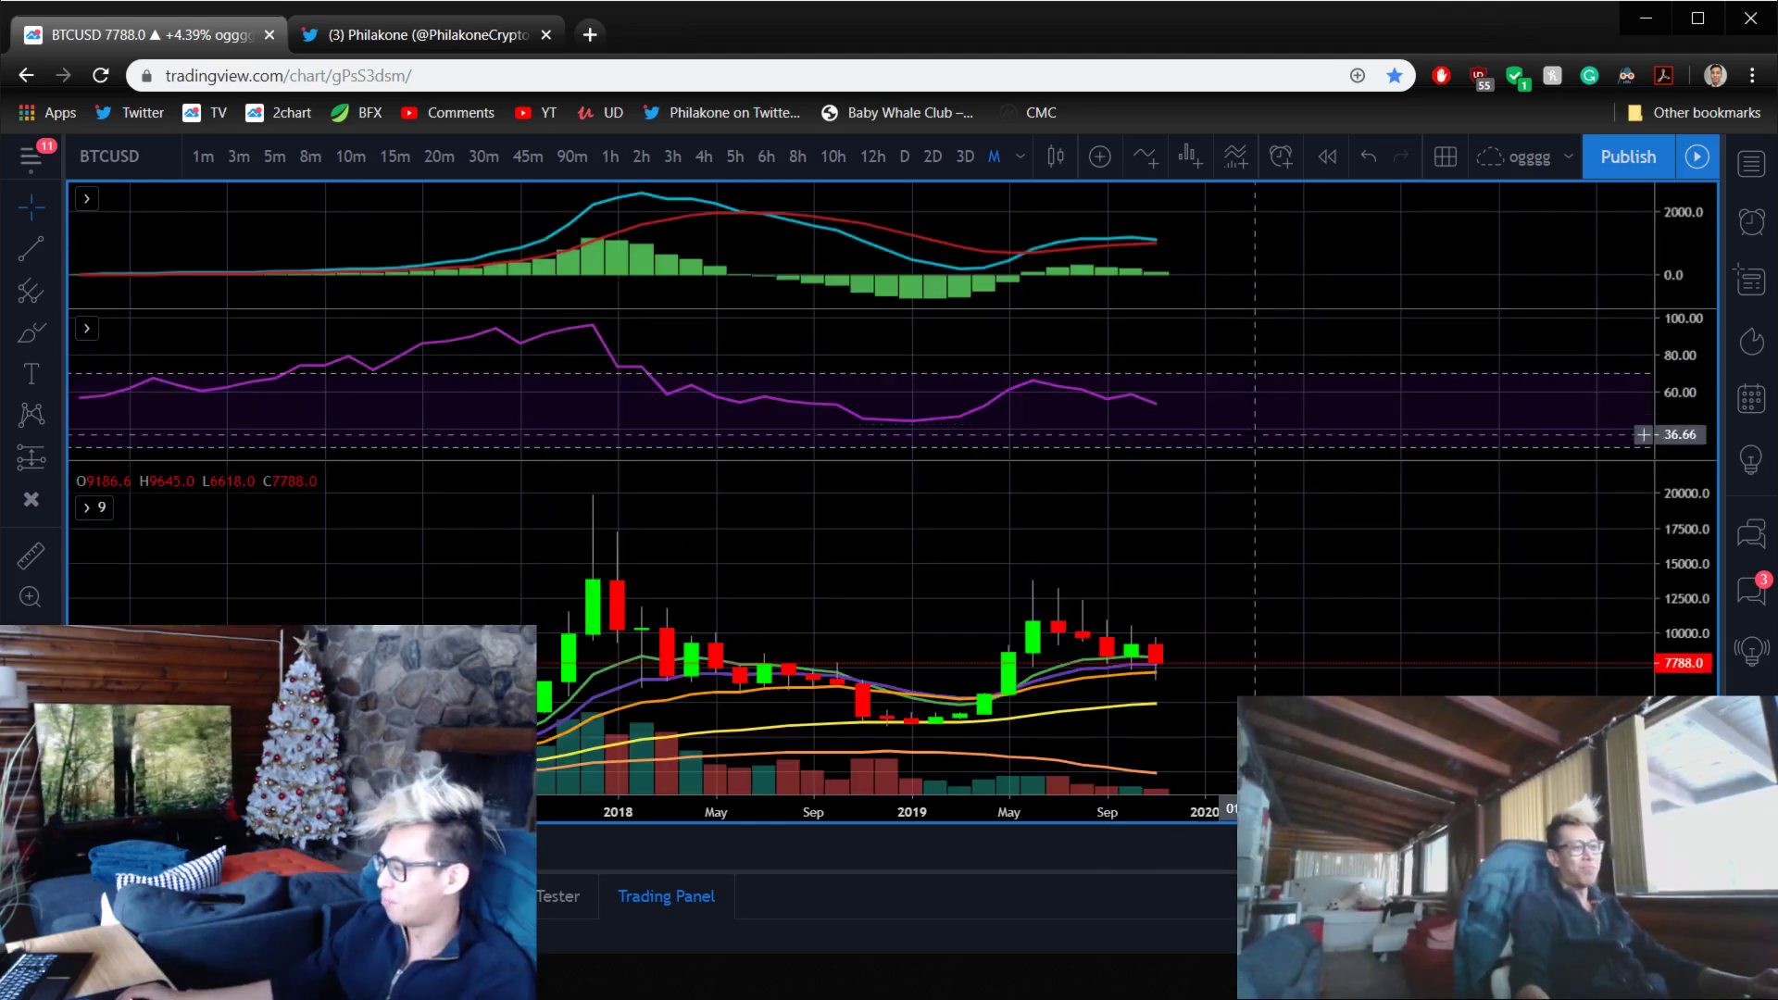
pyautogui.scroll(-2, 1260, 433)
pyautogui.doubleClick(1332, 415)
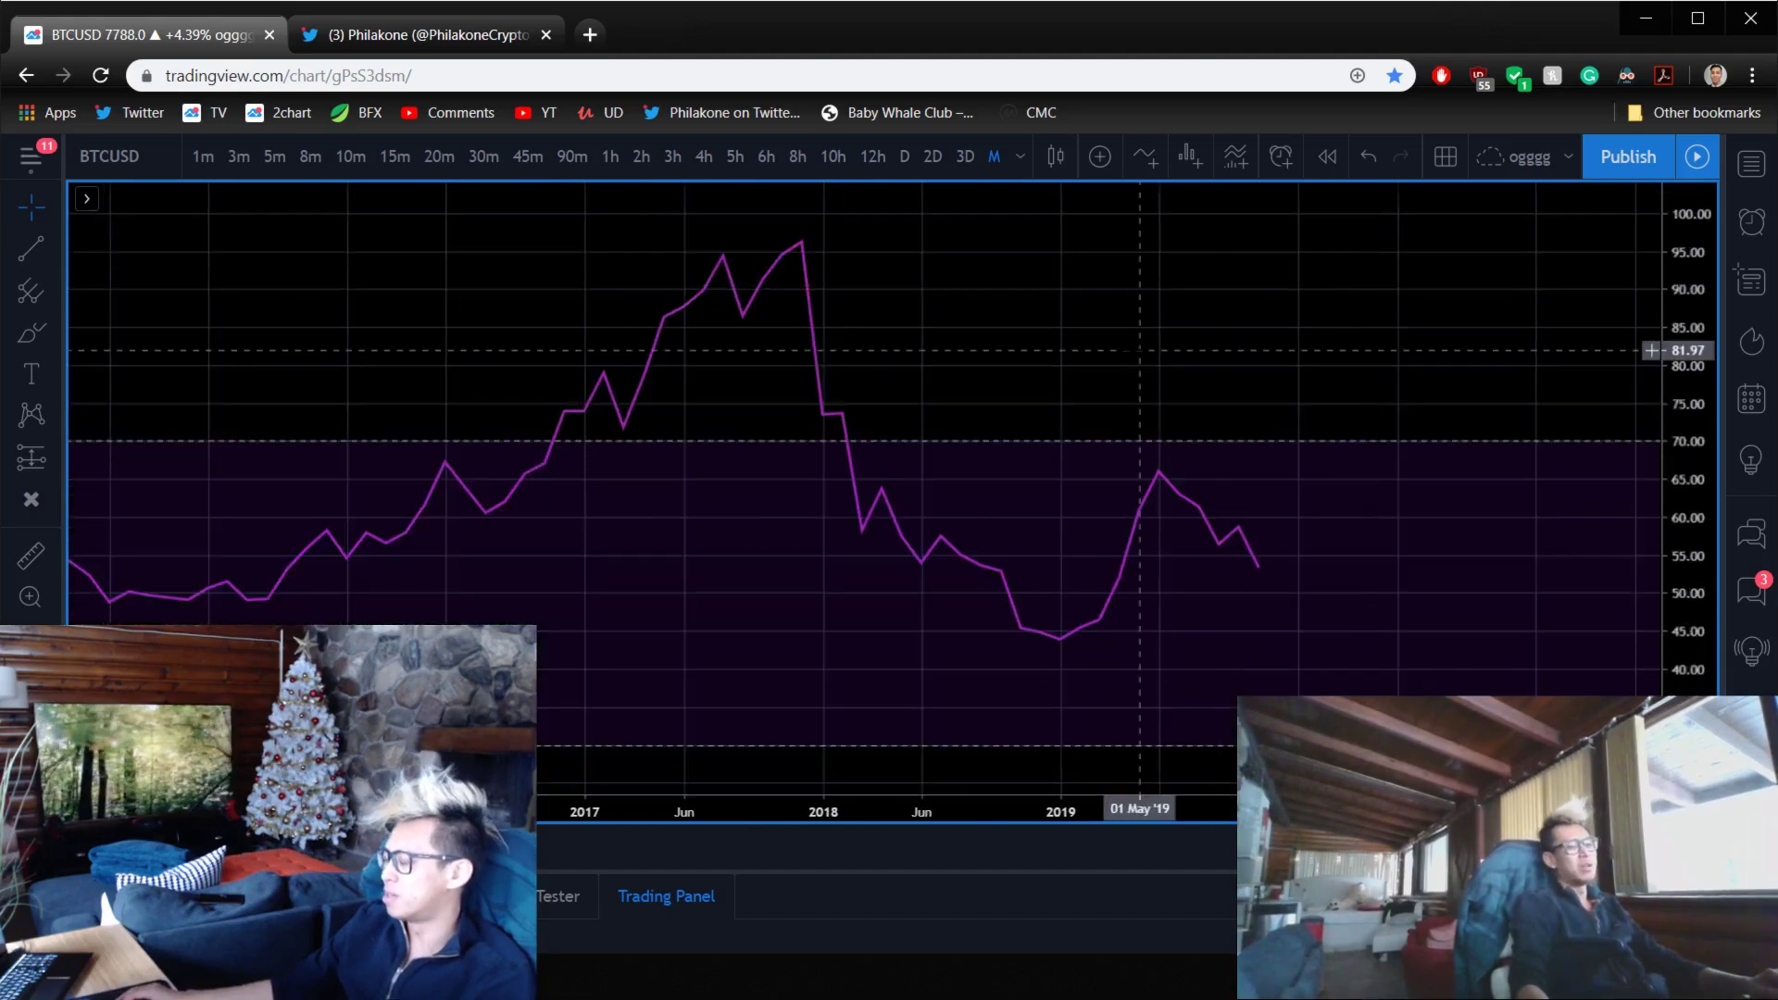
pyautogui.doubleClick(1168, 352)
pyautogui.scroll(-3, 1115, 543)
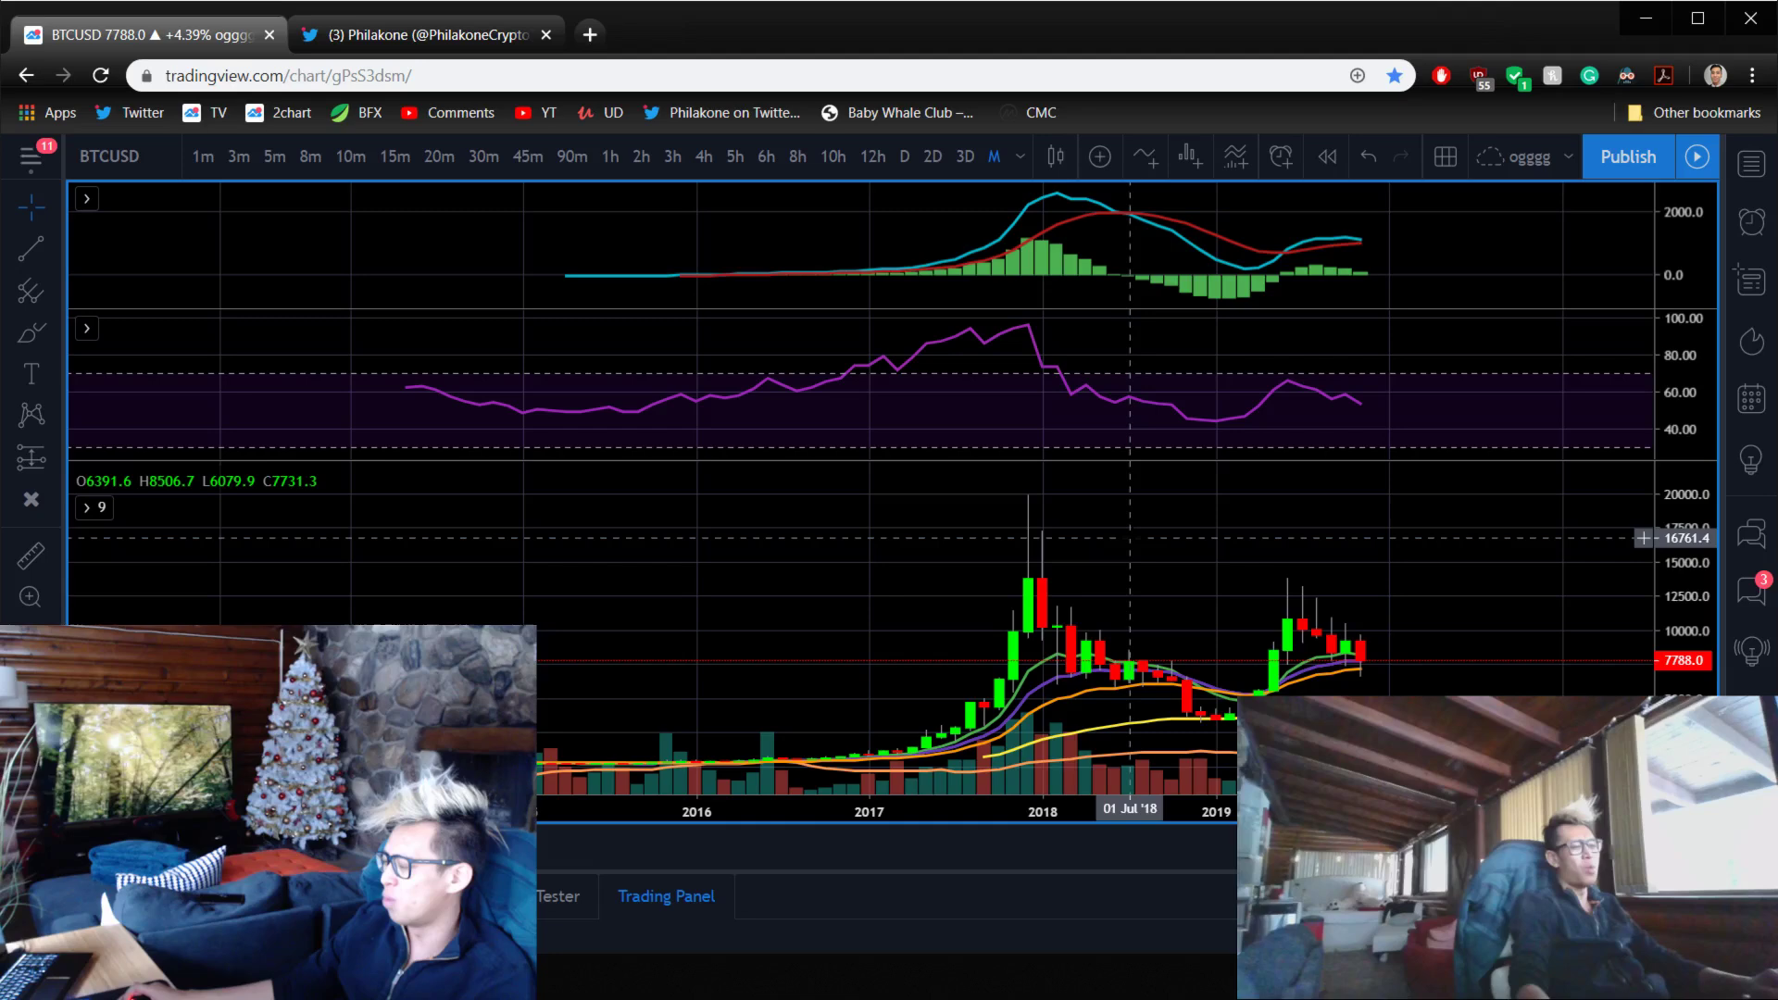
pyautogui.moveTo(1129, 525); pyautogui.dragTo(682, 532)
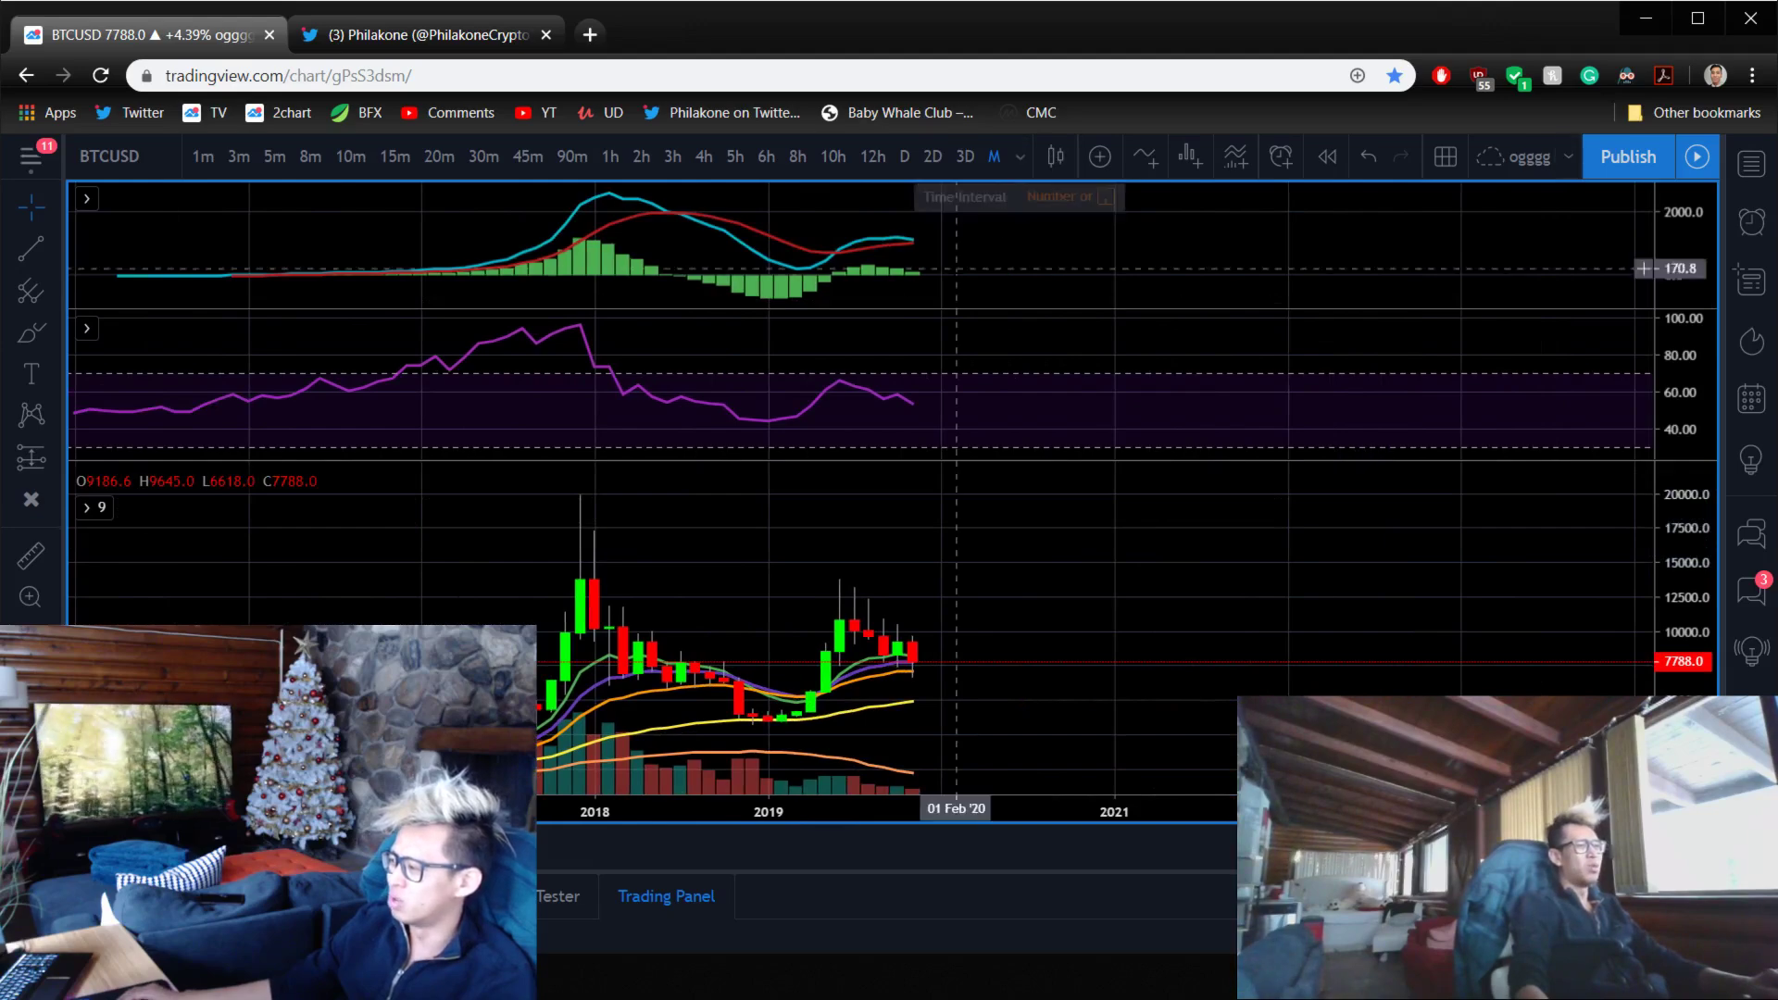
pyautogui.doubleClick(913, 272)
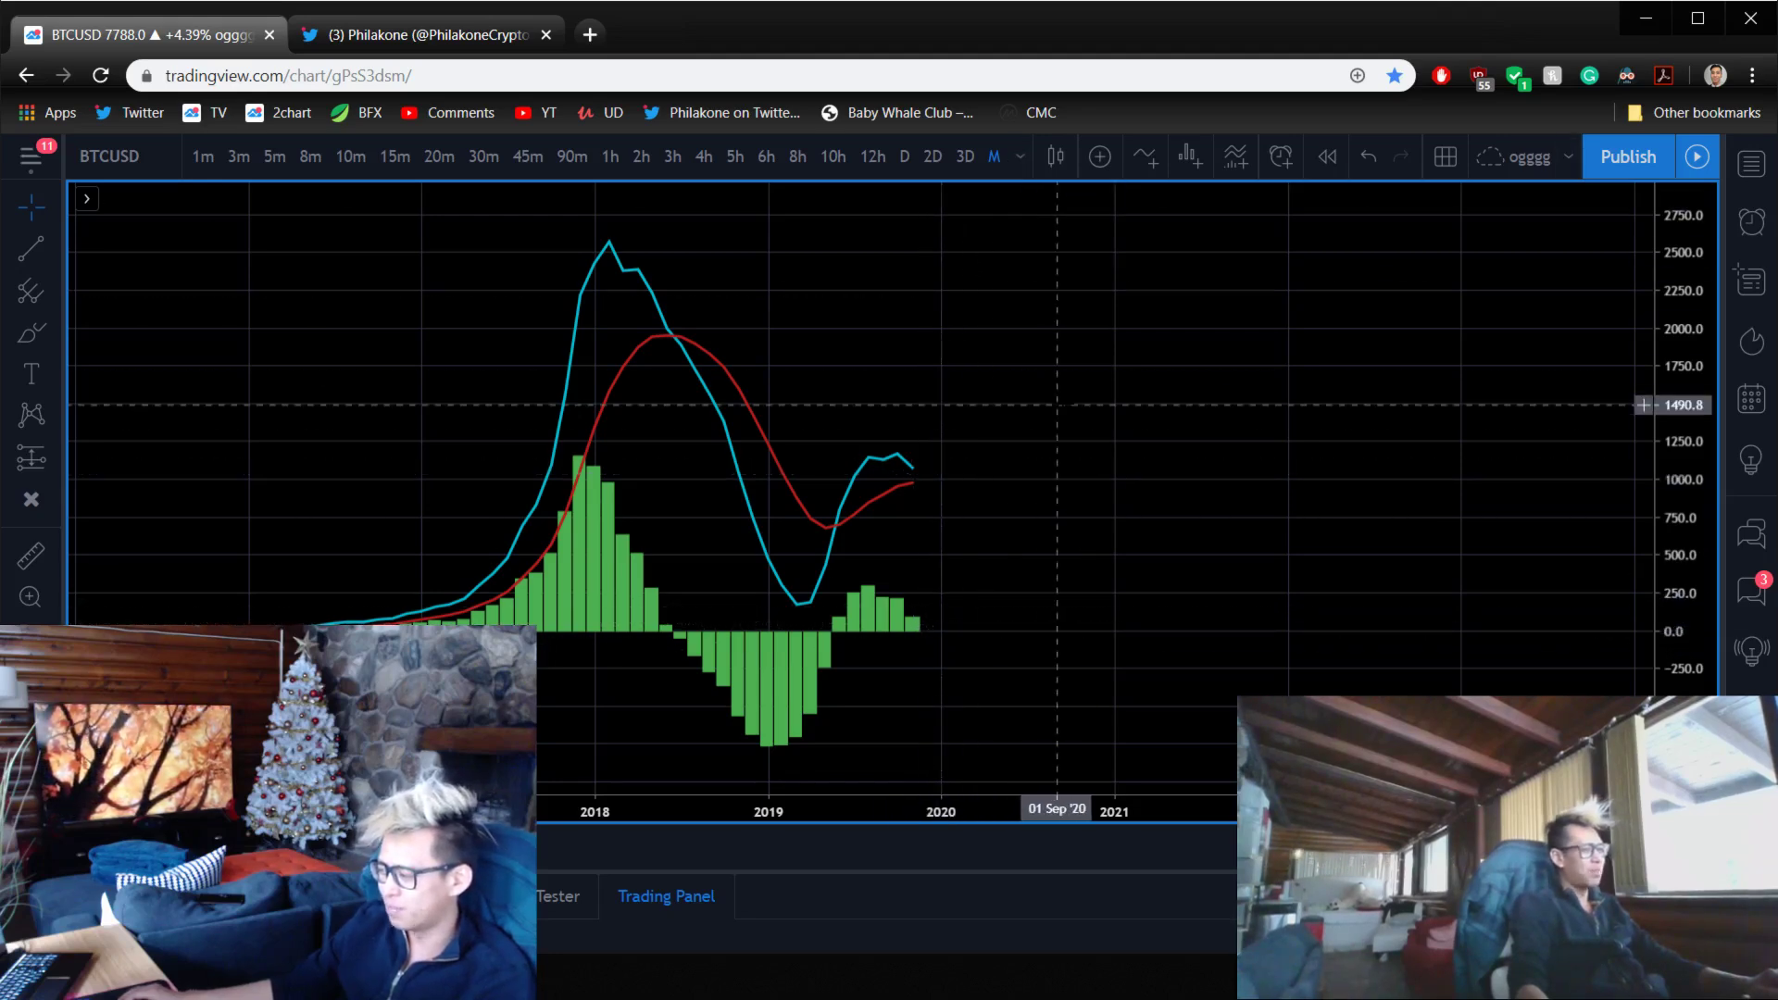
pyautogui.doubleClick(1055, 407)
# - Switch the chart to the 1 week interval
pyautogui.click(1019, 148)
pyautogui.scroll(-5, 1092, 797)
pyautogui.click(1122, 739)
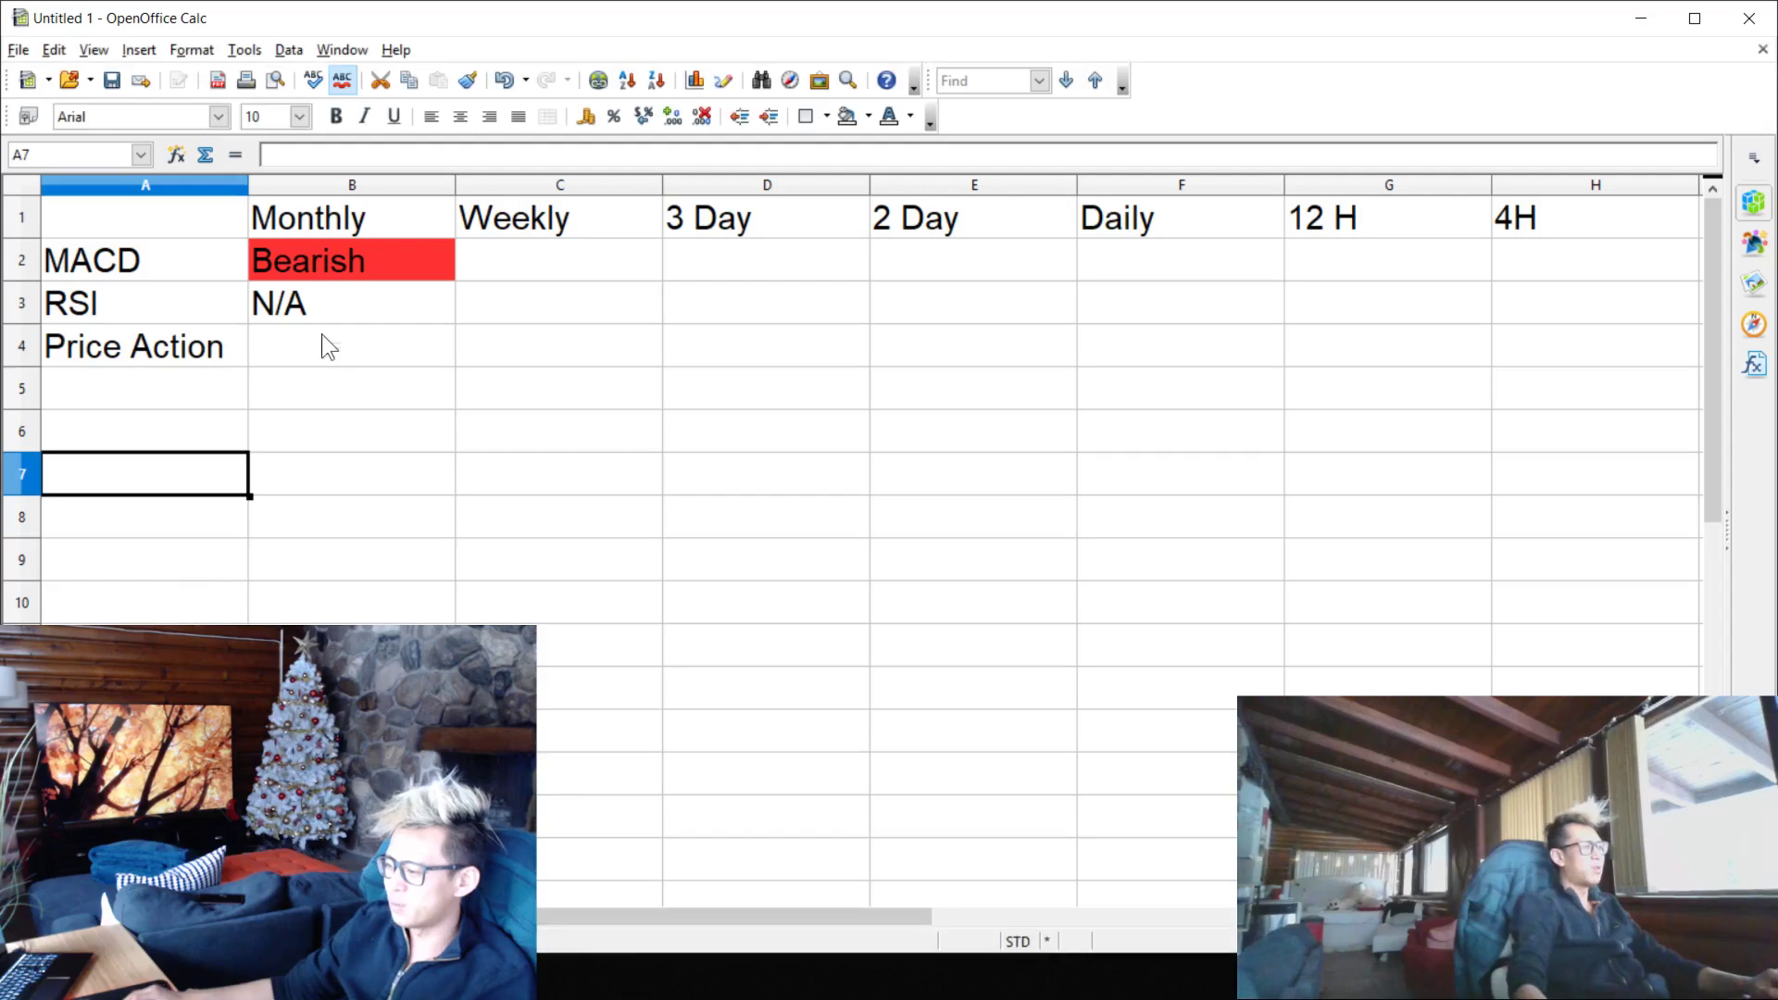
# - Replace N/A with Neutral in Monthly RSI cell B3, then go back to the chart
pyautogui.click(374, 321)
pyautogui.click(380, 329)
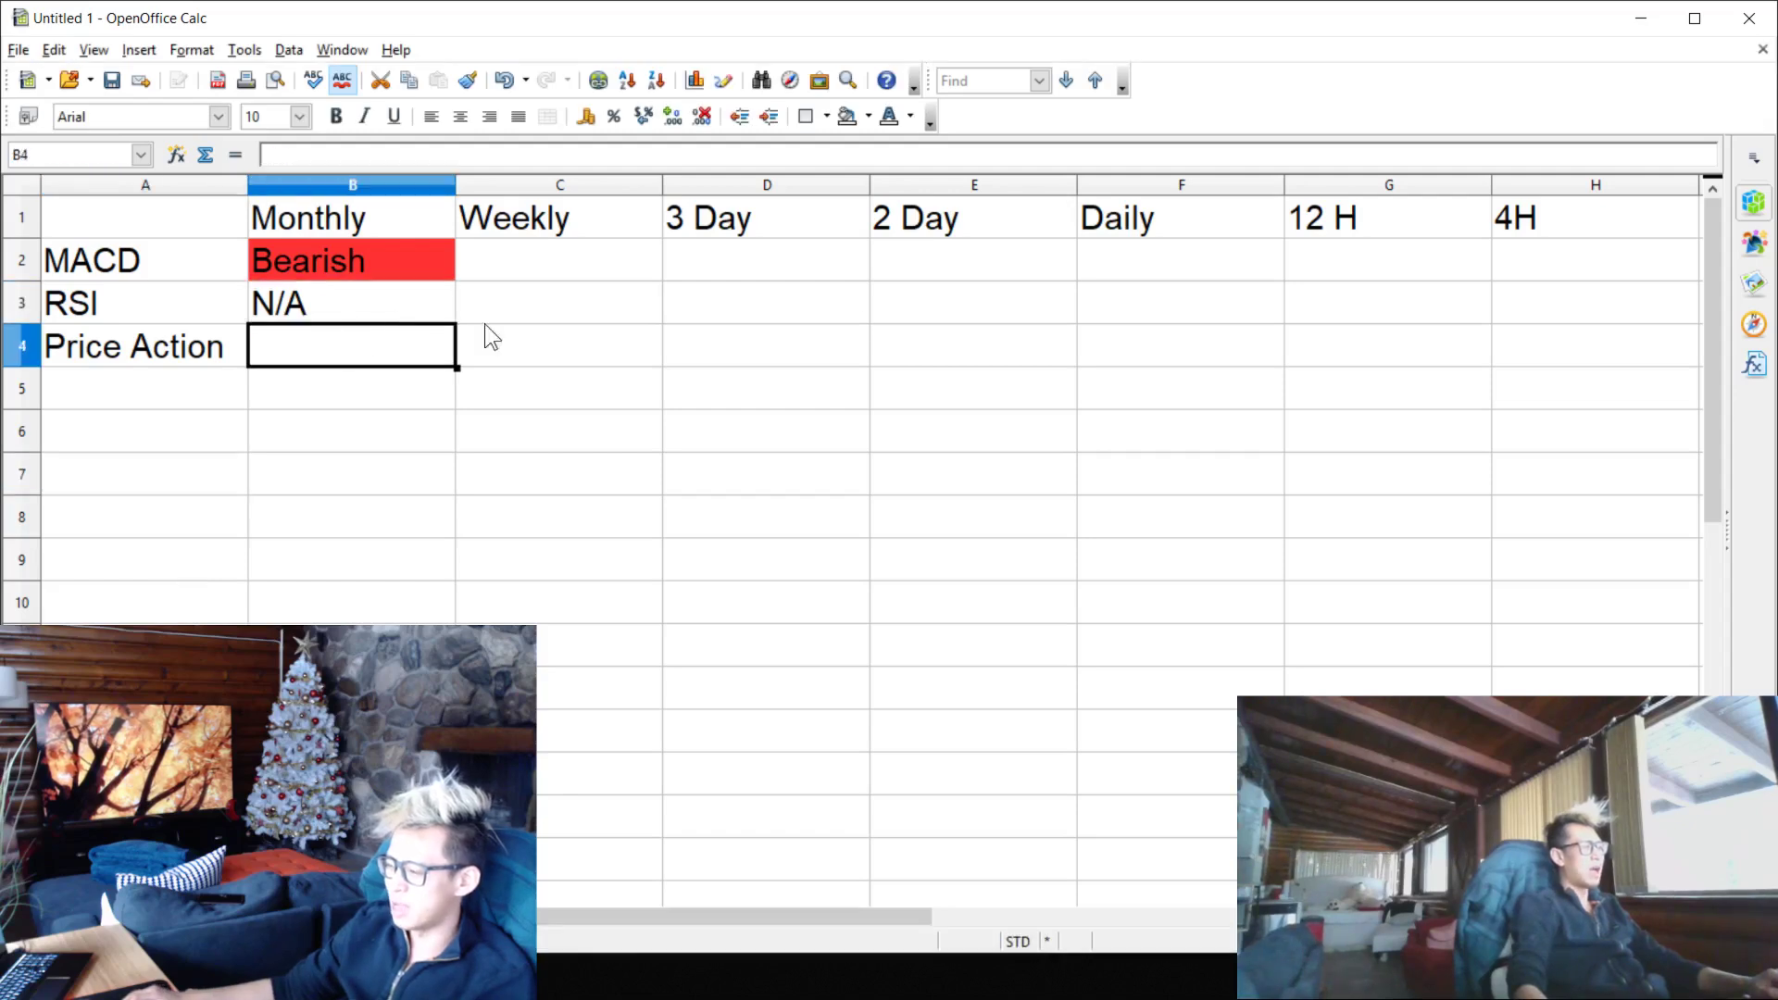
pyautogui.click(334, 315)
pyautogui.click(1639, 18)
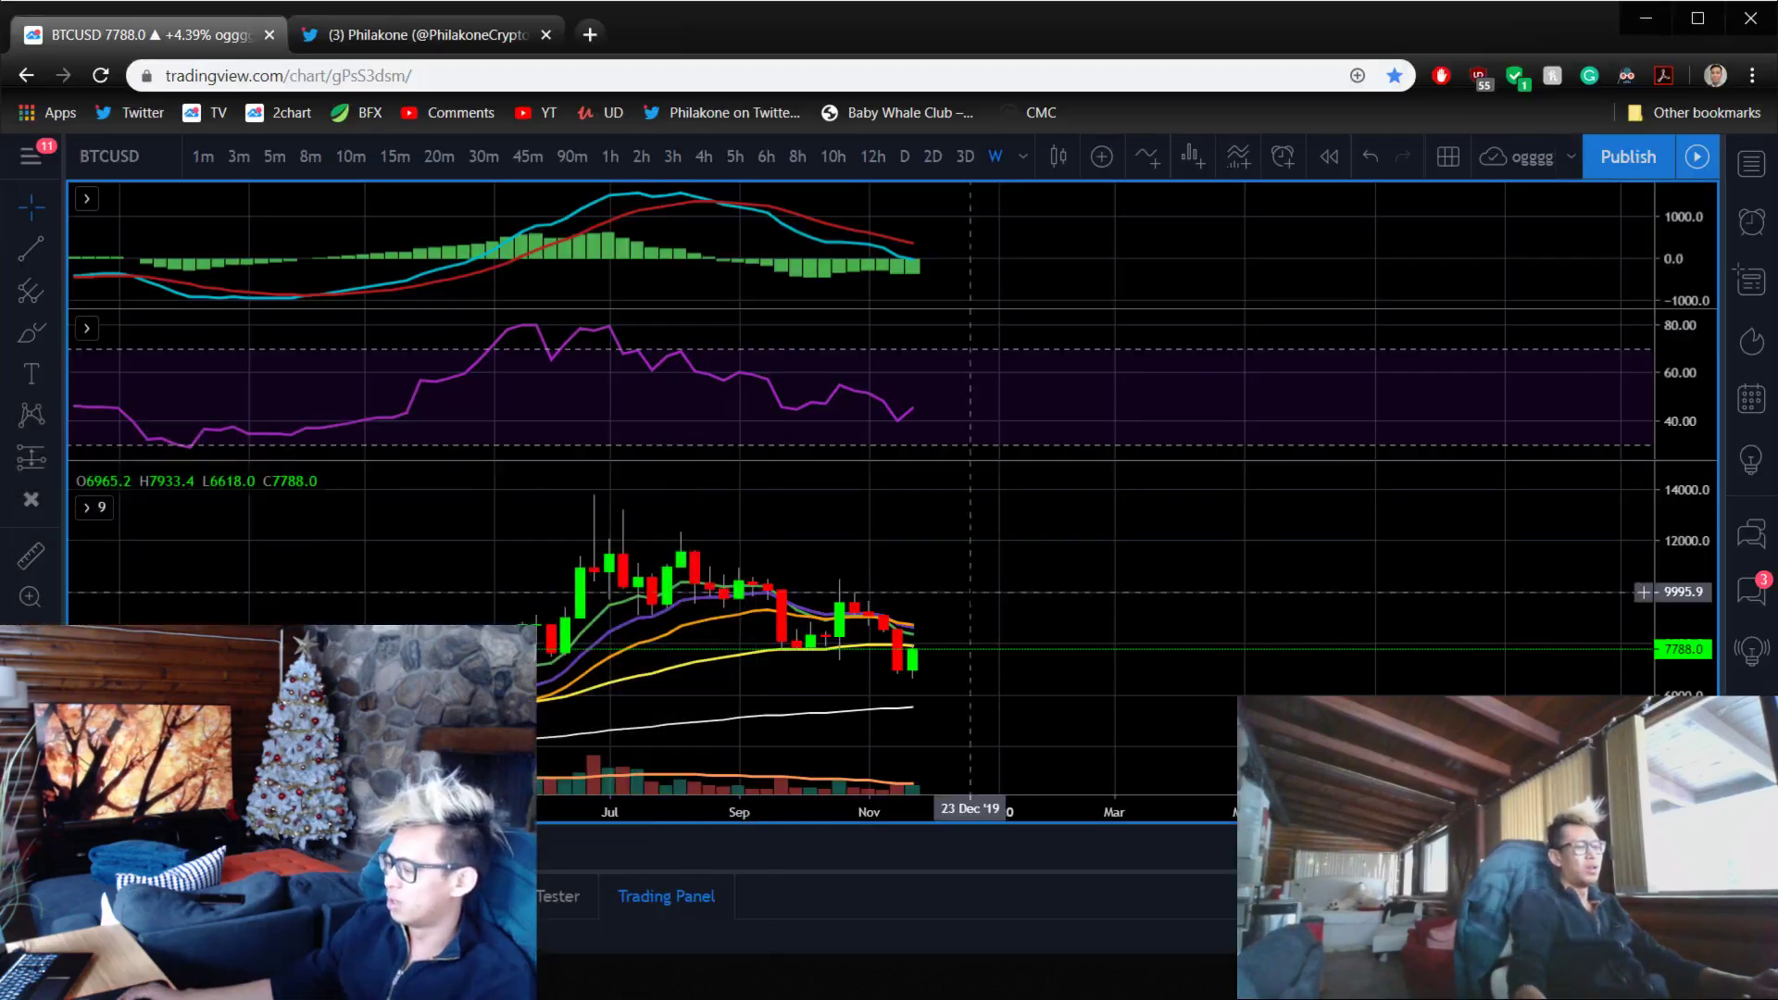
pyautogui.click(555, 977)
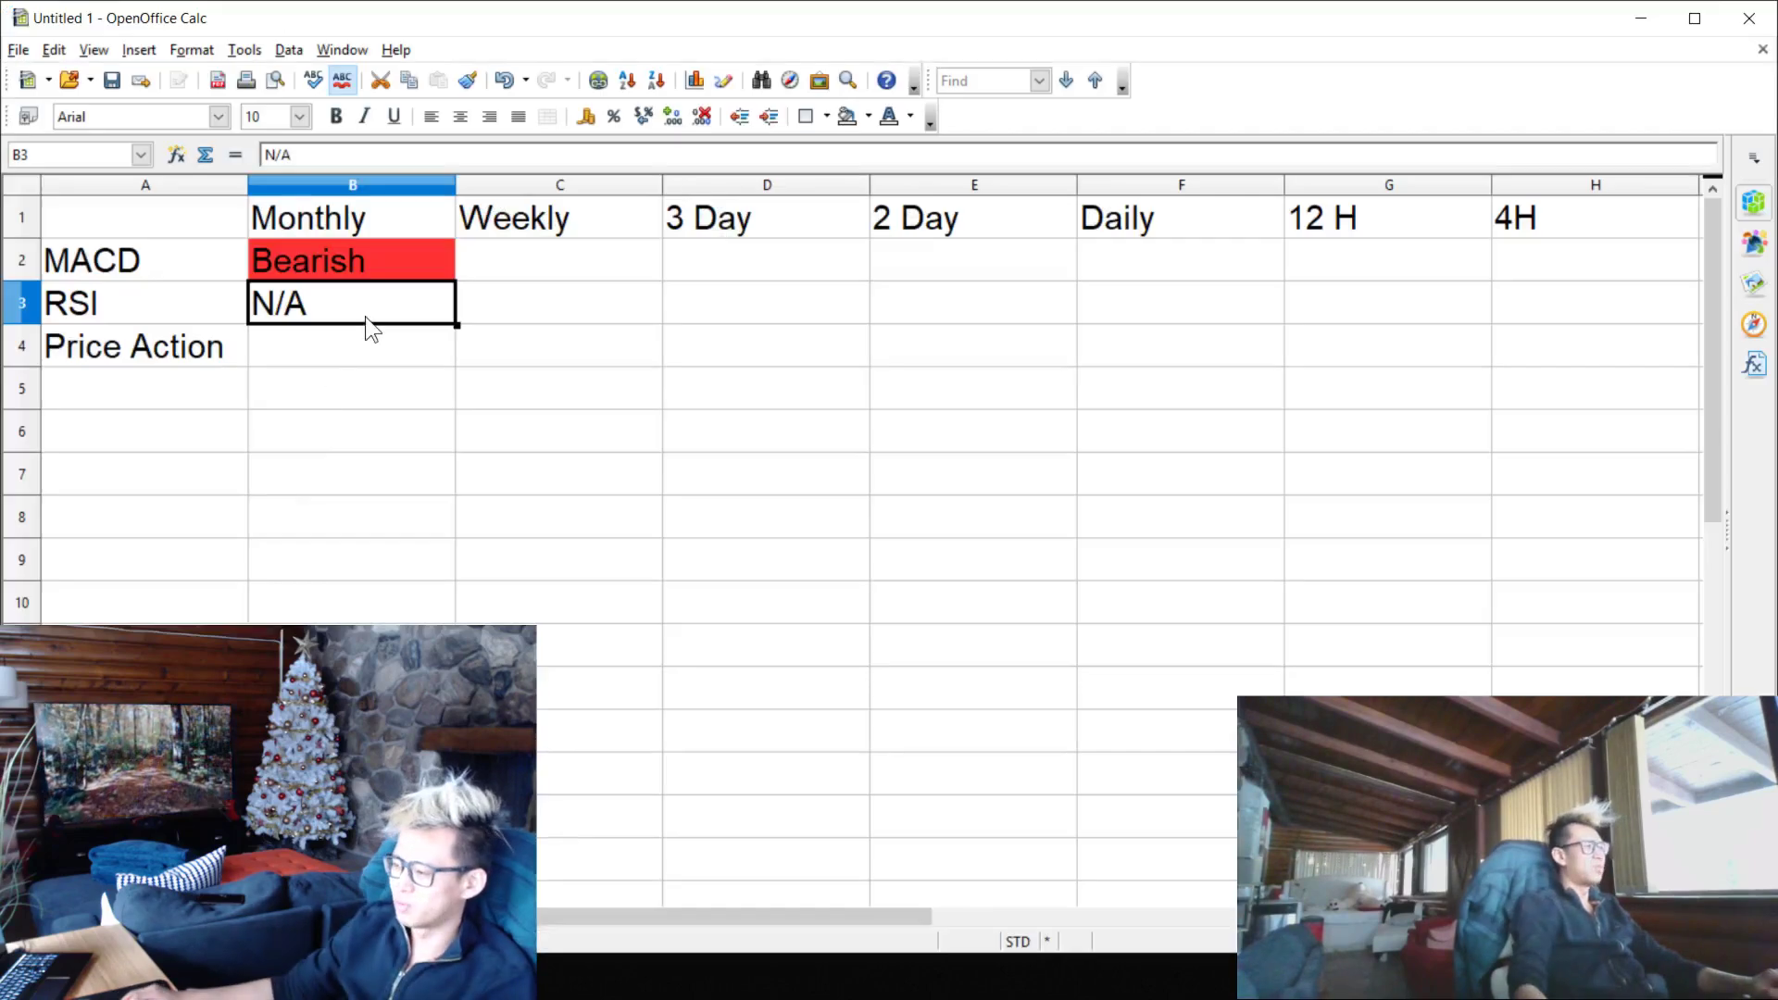
pyautogui.write('neutra')
pyautogui.press('BackSpace')
pyautogui.press('BackSpace')
pyautogui.press('BackSpace')
pyautogui.press('BackSpace')
pyautogui.press('BackSpace')
pyautogui.press('BackSpace')
pyautogui.write('Neutral')
pyautogui.press('Return')
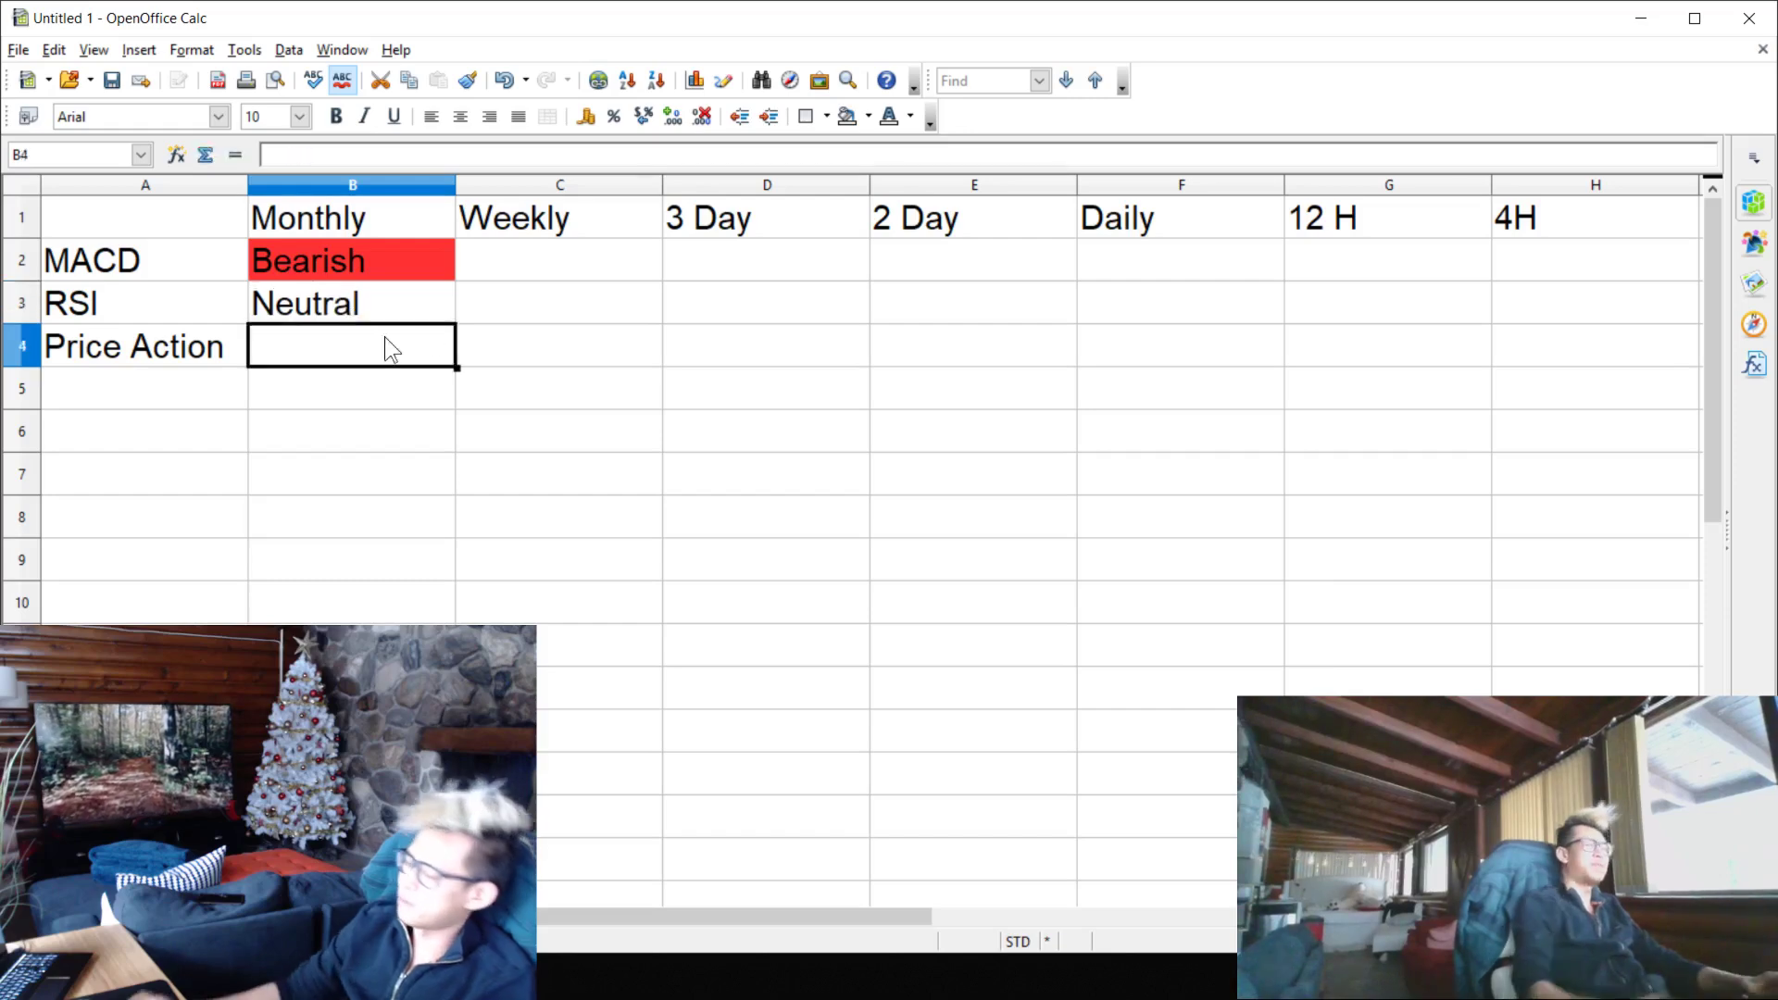
pyautogui.click(1640, 18)
pyautogui.rightClick(1158, 536)
# - Maximize the price pane and switch the chart to the 1 month interval
pyautogui.click(870, 521)
pyautogui.moveTo(869, 521); pyautogui.dragTo(1063, 448)
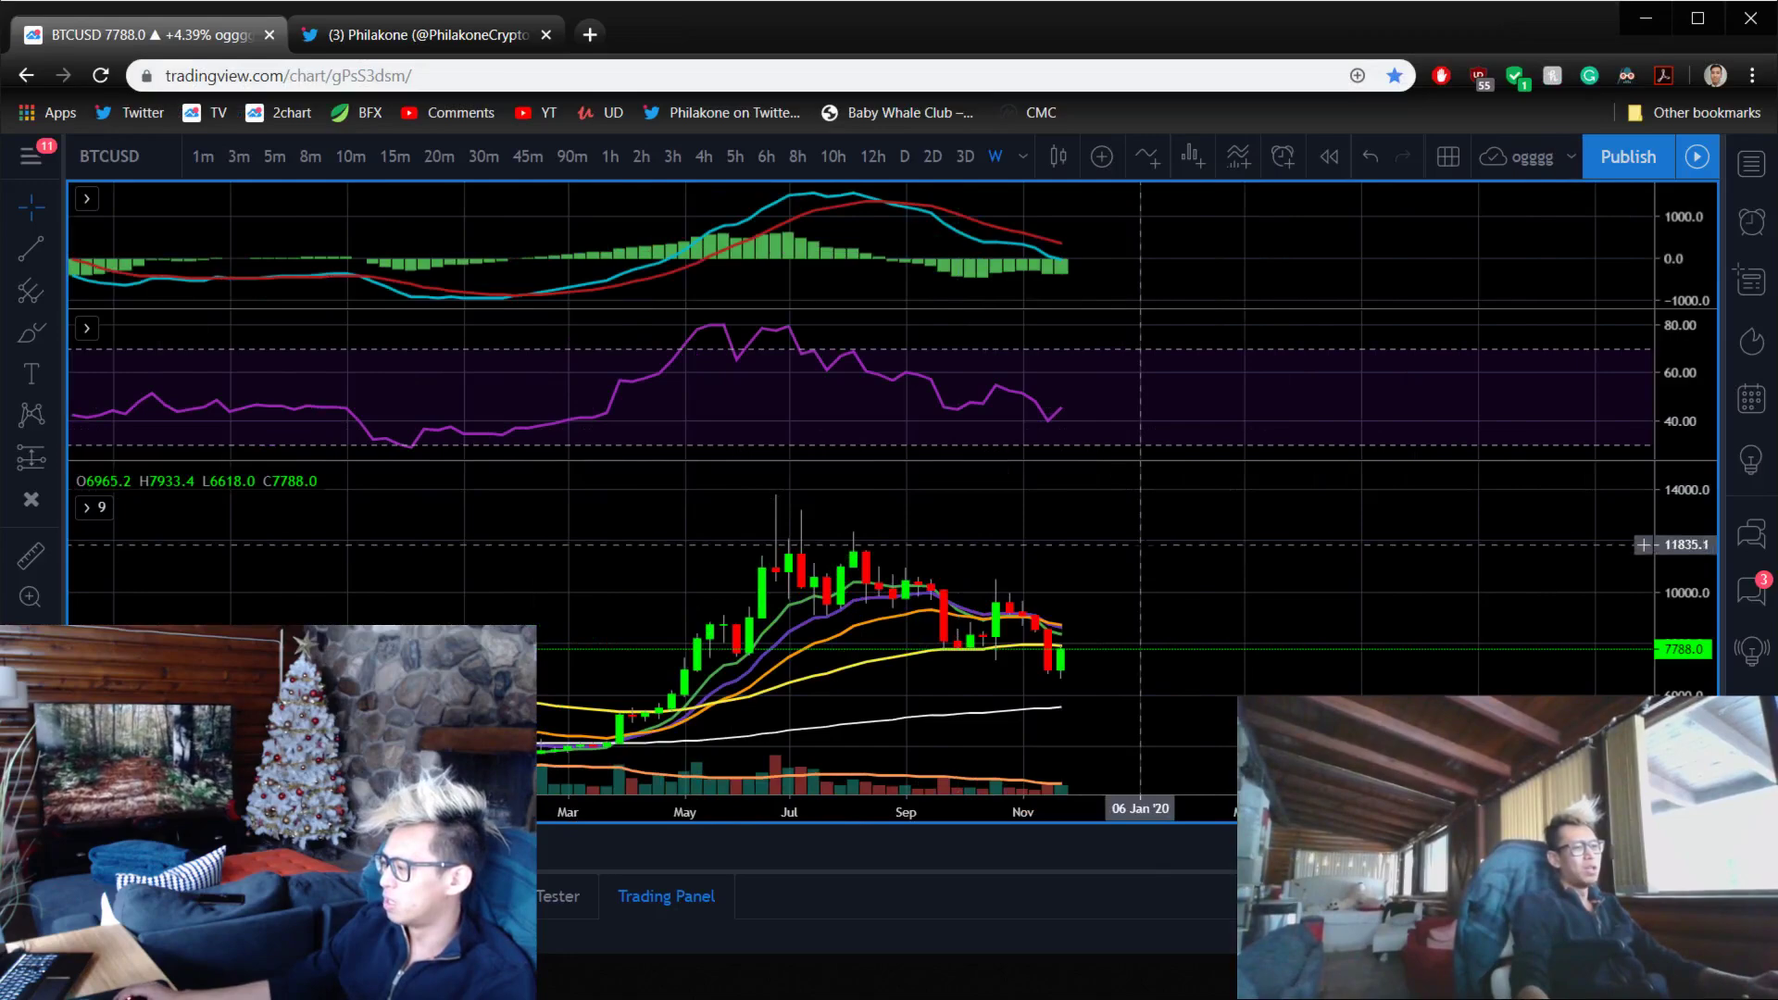
pyautogui.doubleClick(1128, 584)
pyautogui.scroll(1, 1127, 436)
pyautogui.scroll(2, 1126, 436)
pyautogui.click(1024, 155)
pyautogui.scroll(-7, 1169, 751)
pyautogui.click(1101, 694)
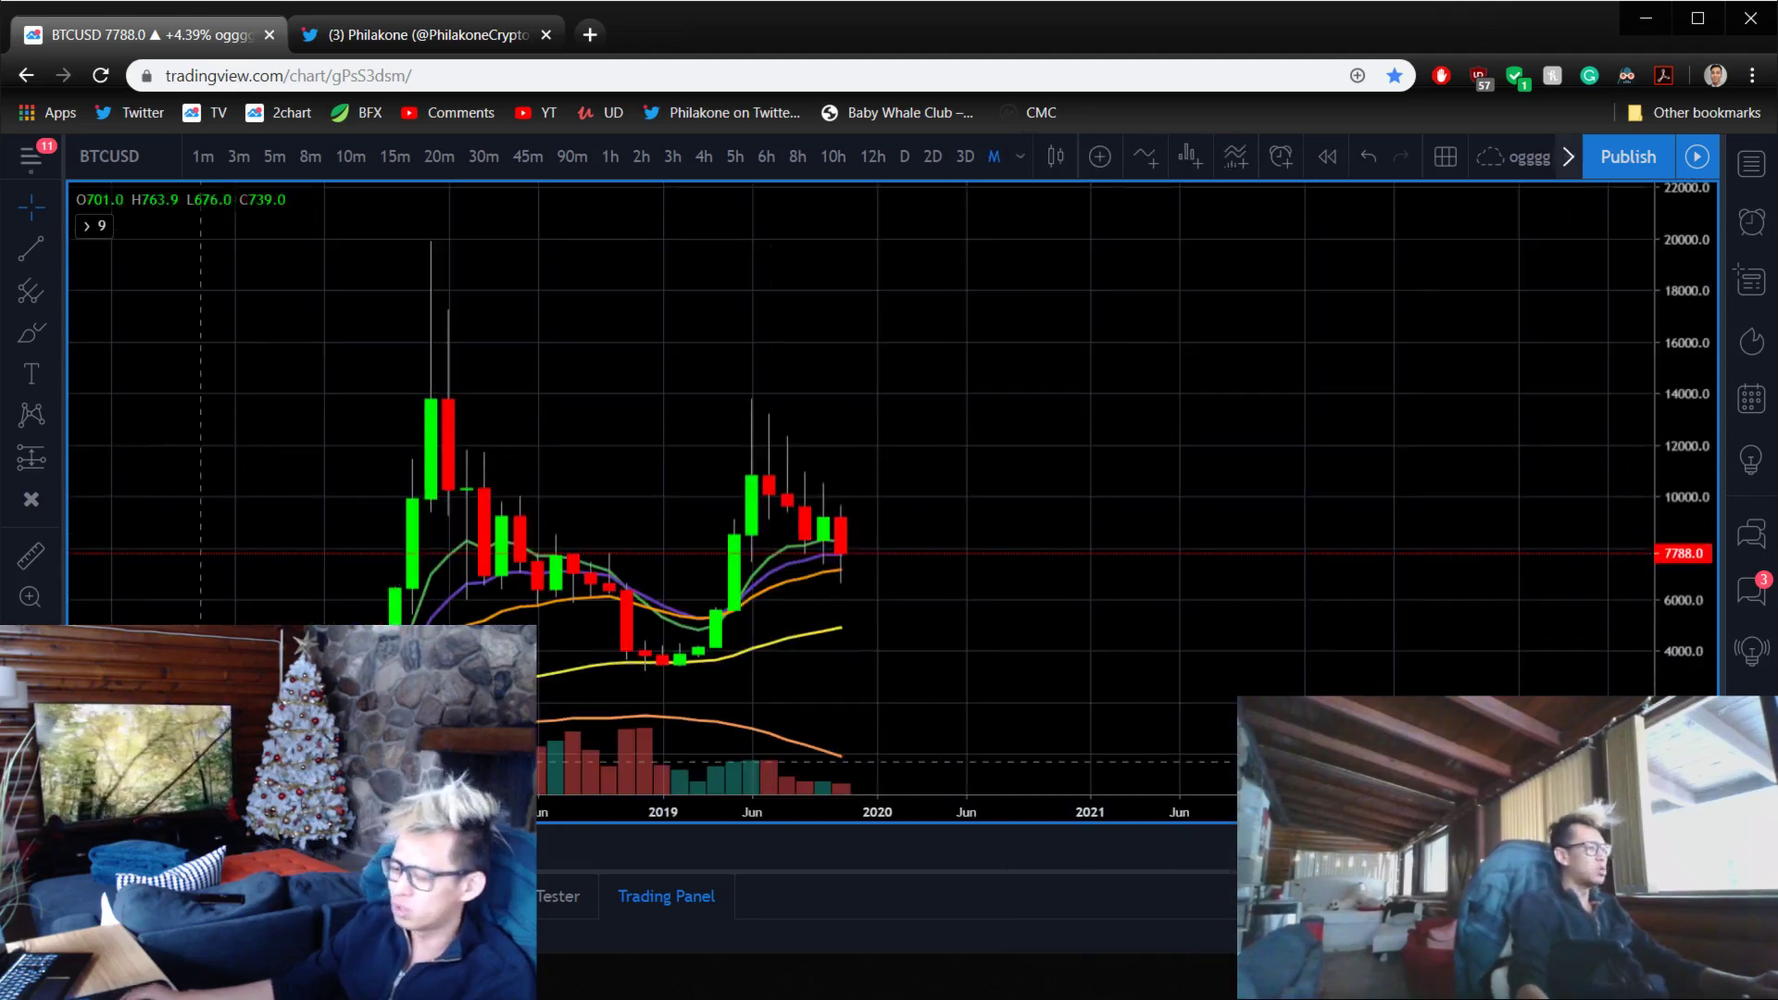
# - Check today's date on the system calendar and return to Calc
pyautogui.hotkey('alt', 'Tab')
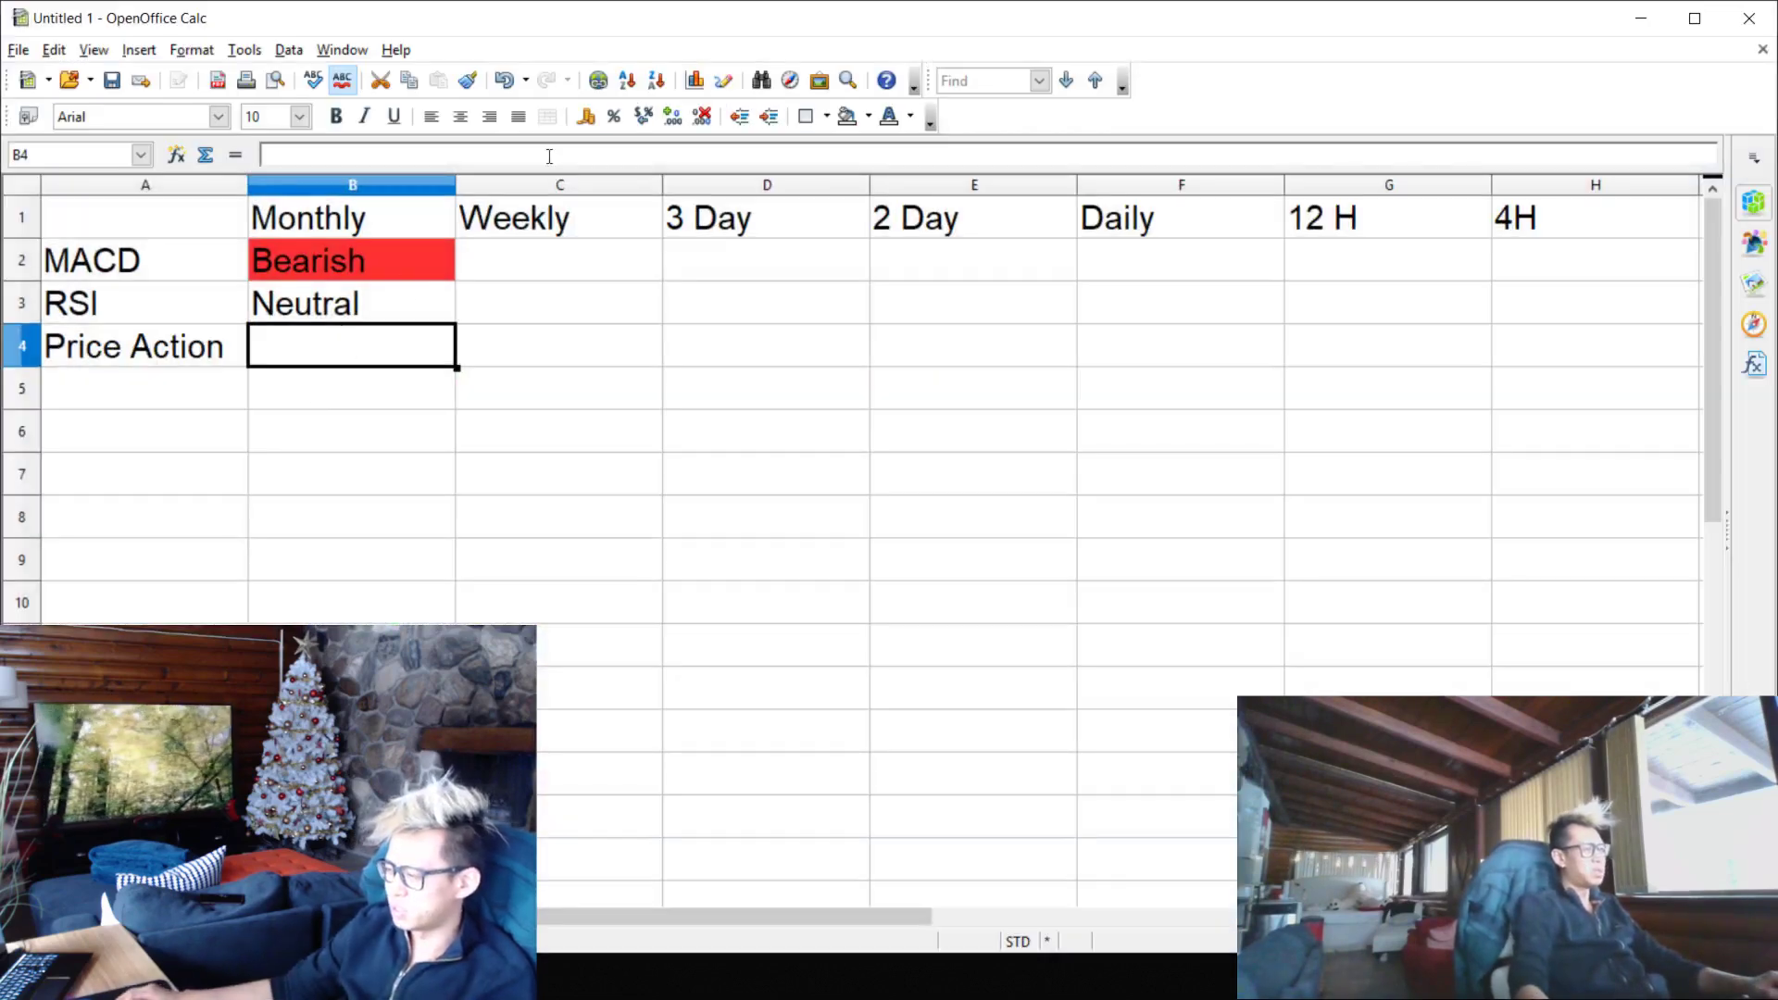
pyautogui.click(1636, 21)
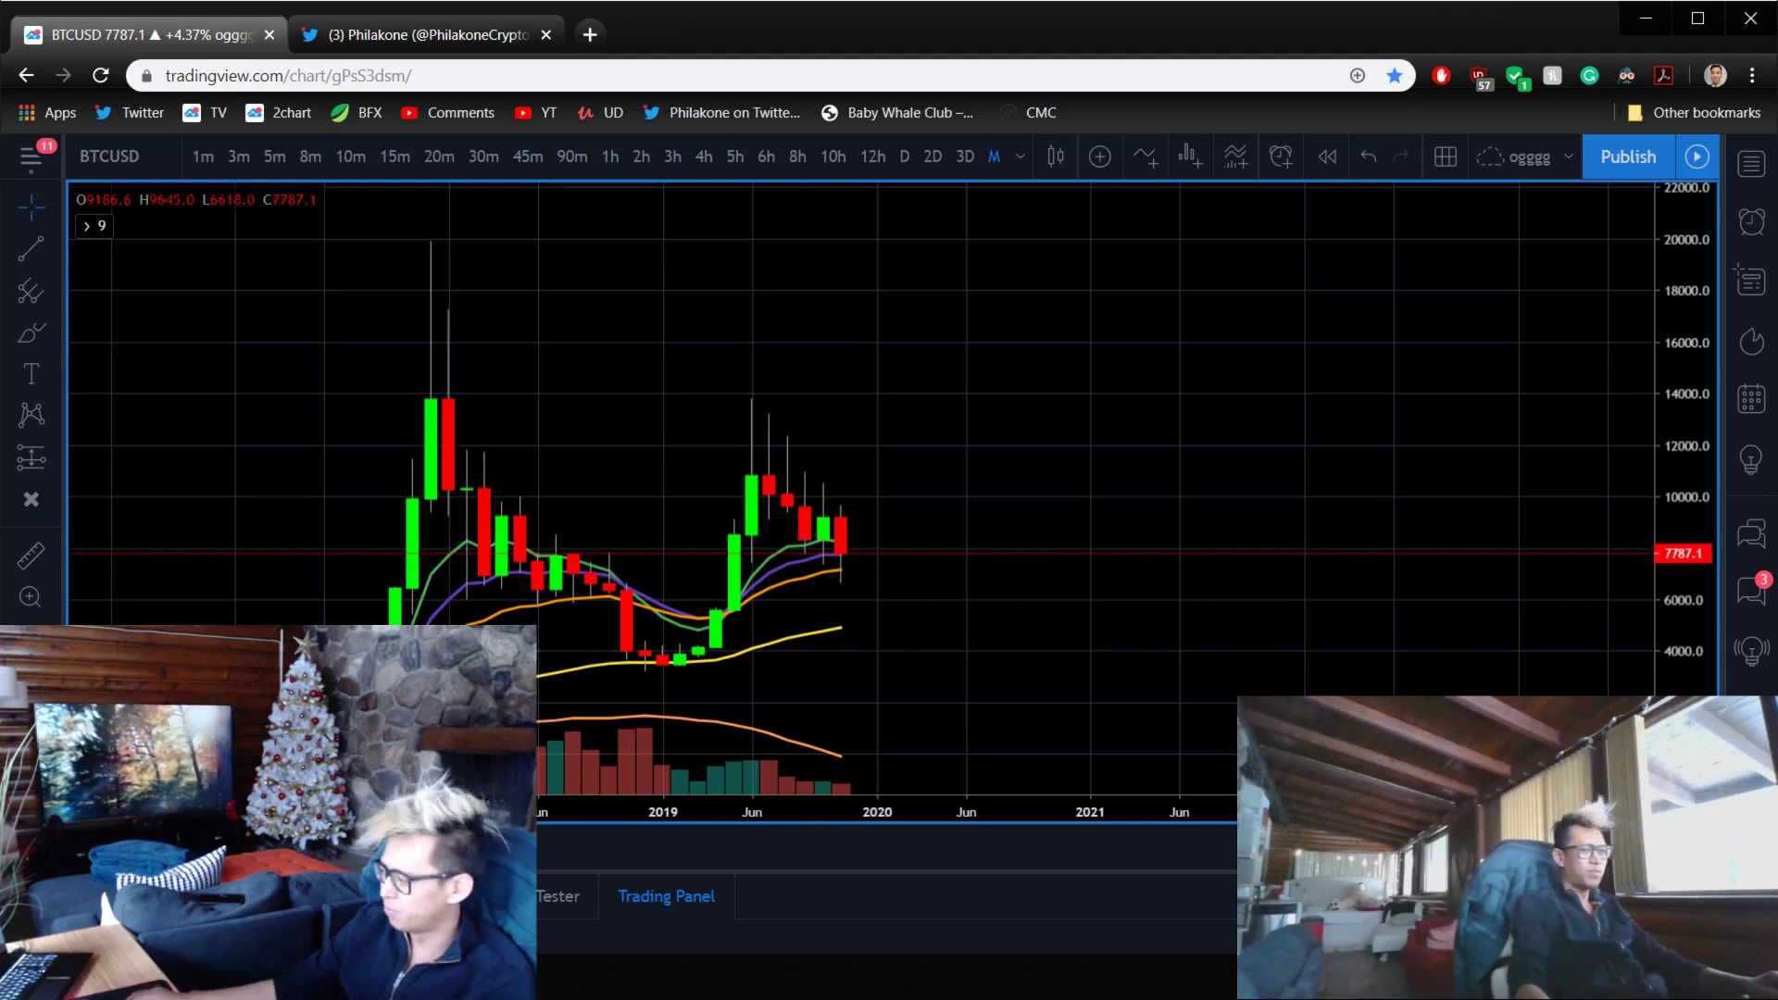
pyautogui.click(1677, 976)
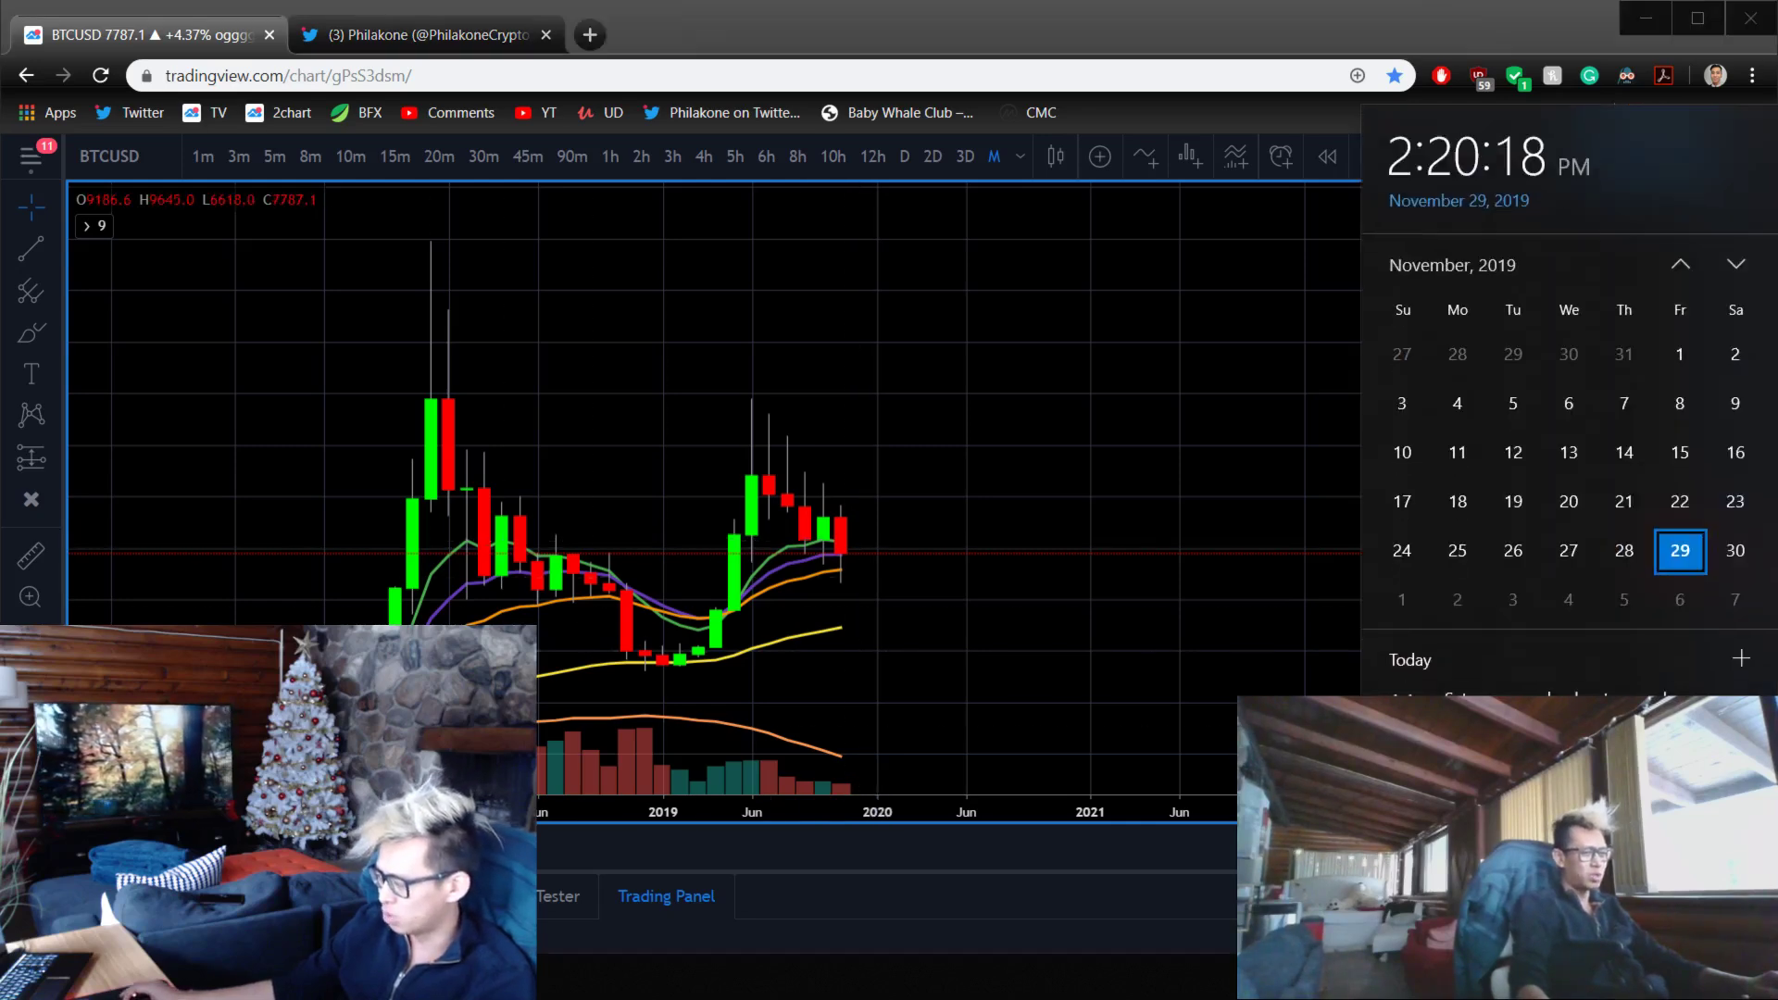
pyautogui.click(965, 397)
pyautogui.hotkey('alt', 'Tab')
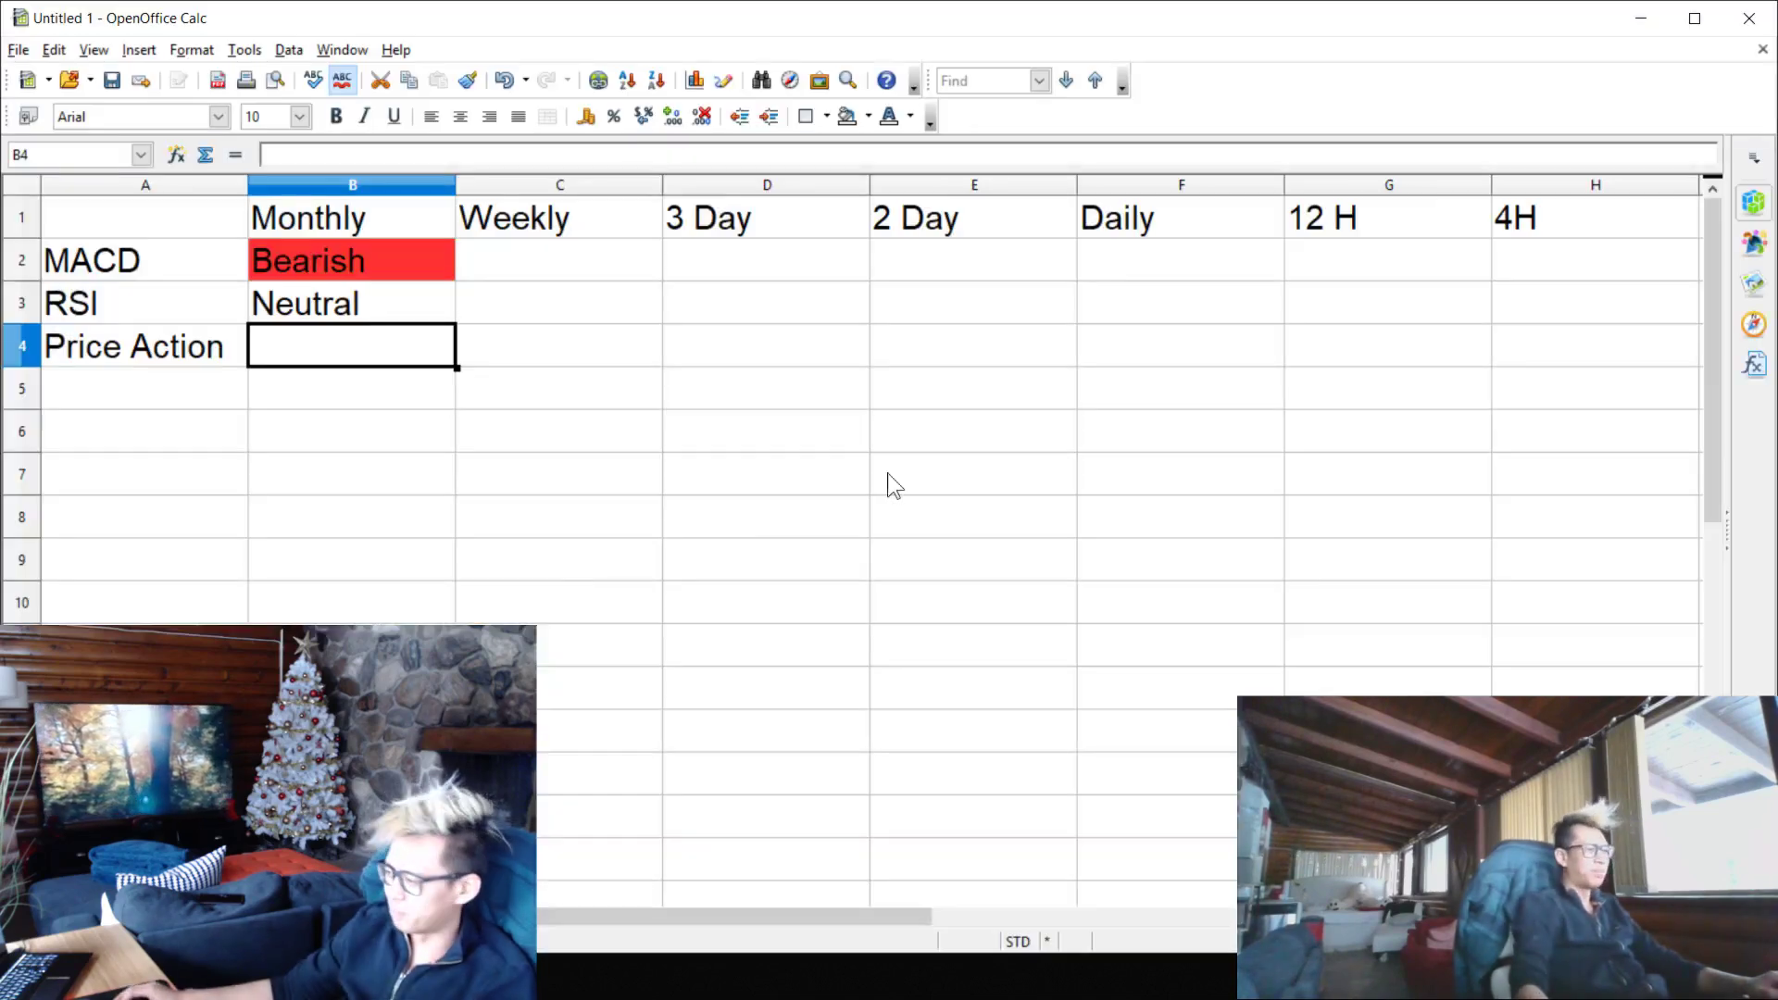
# - Enter Neutral-Bearish in cell B4 and widen column B to fit it
pyautogui.write('Neutra')
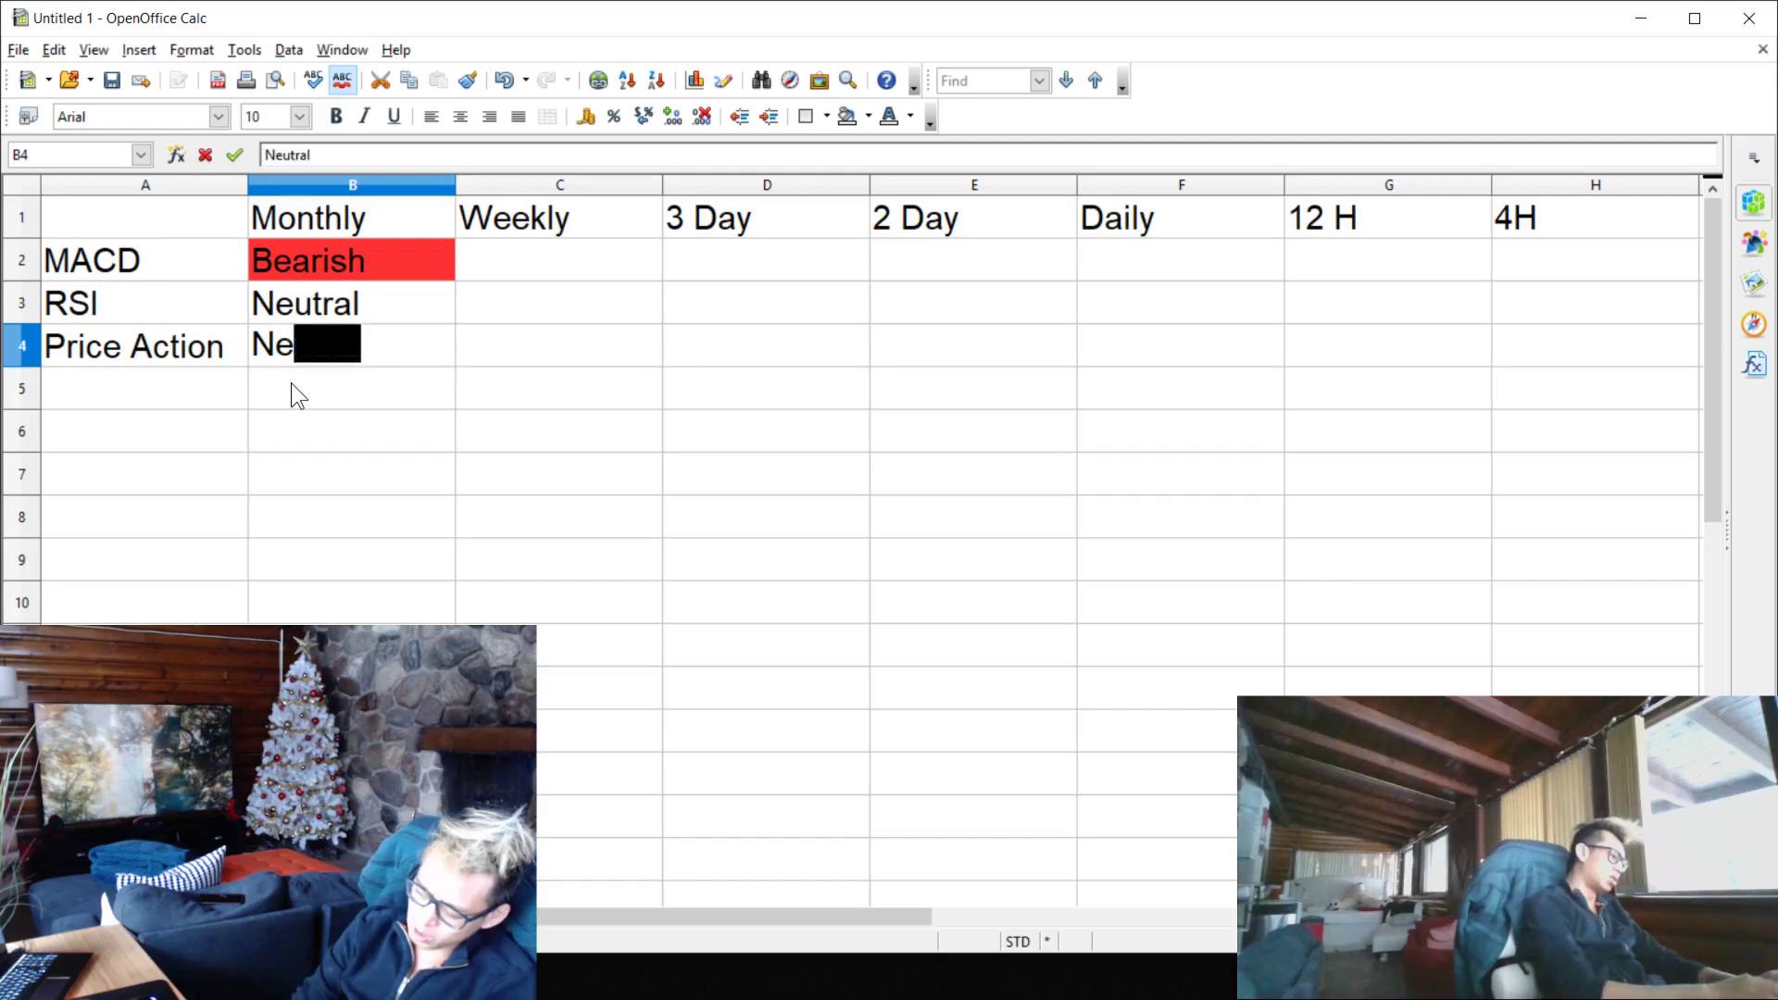
pyautogui.write('l-Bearish')
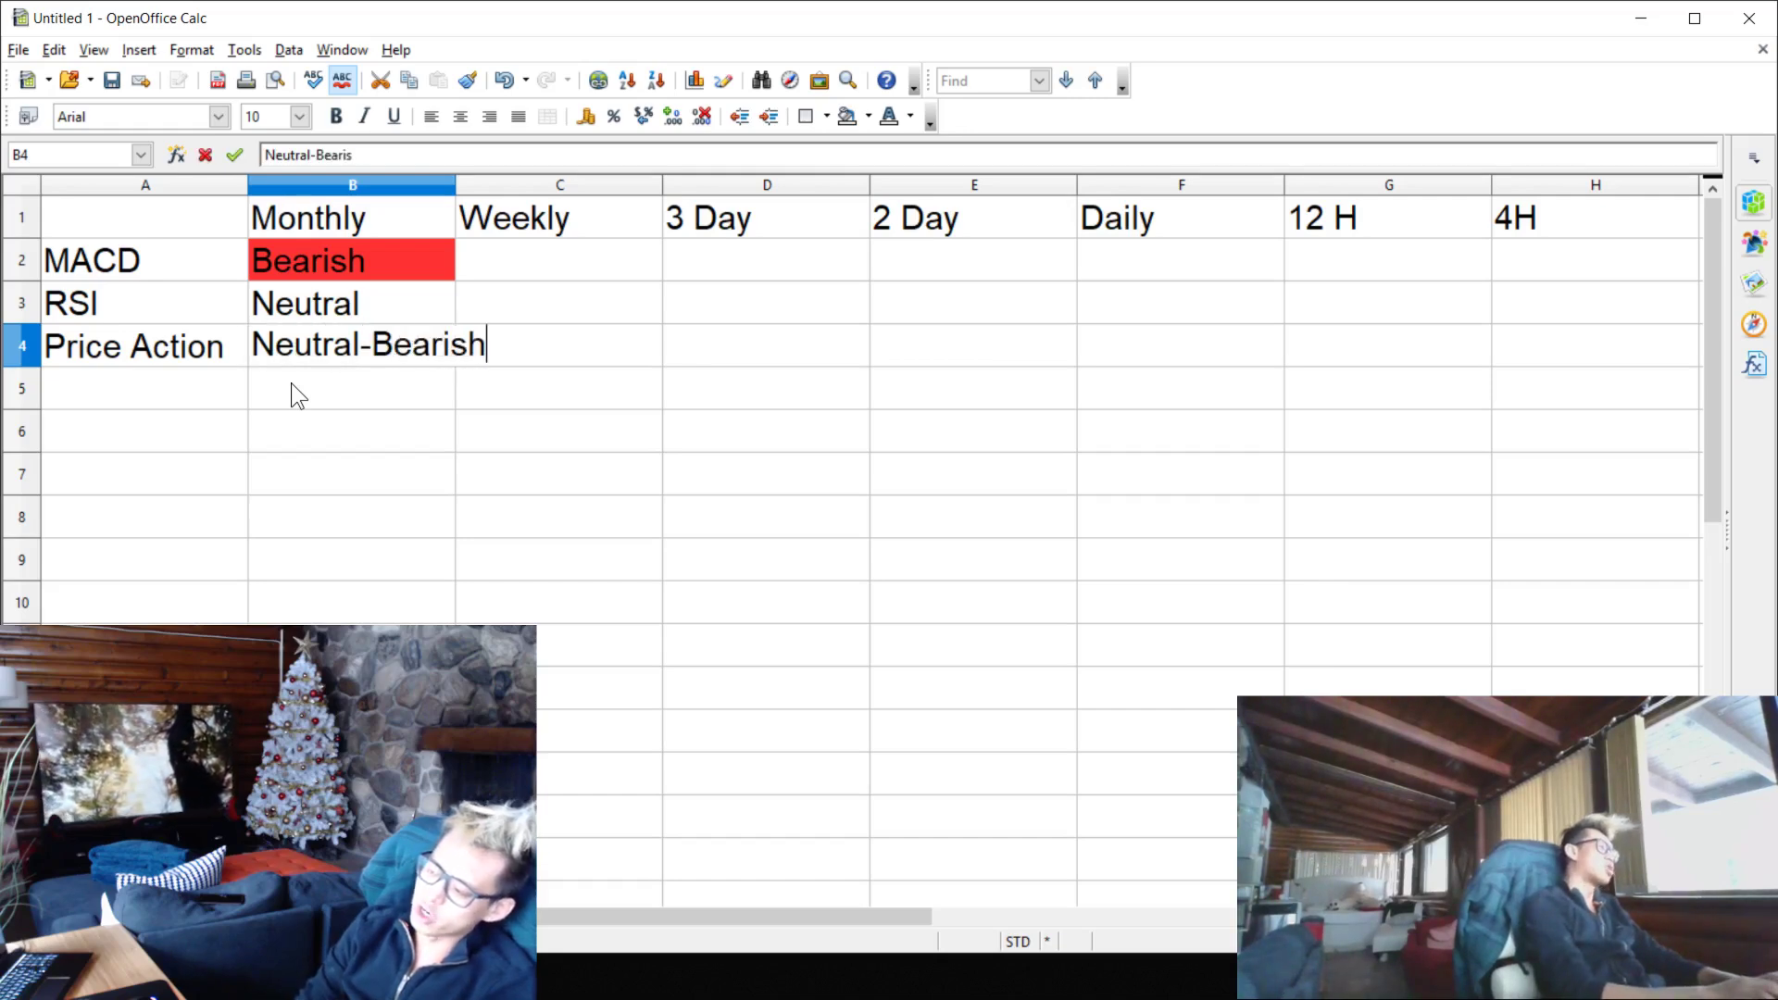
pyautogui.click(720, 613)
pyautogui.moveTo(458, 185); pyautogui.dragTo(500, 185)
pyautogui.click(733, 380)
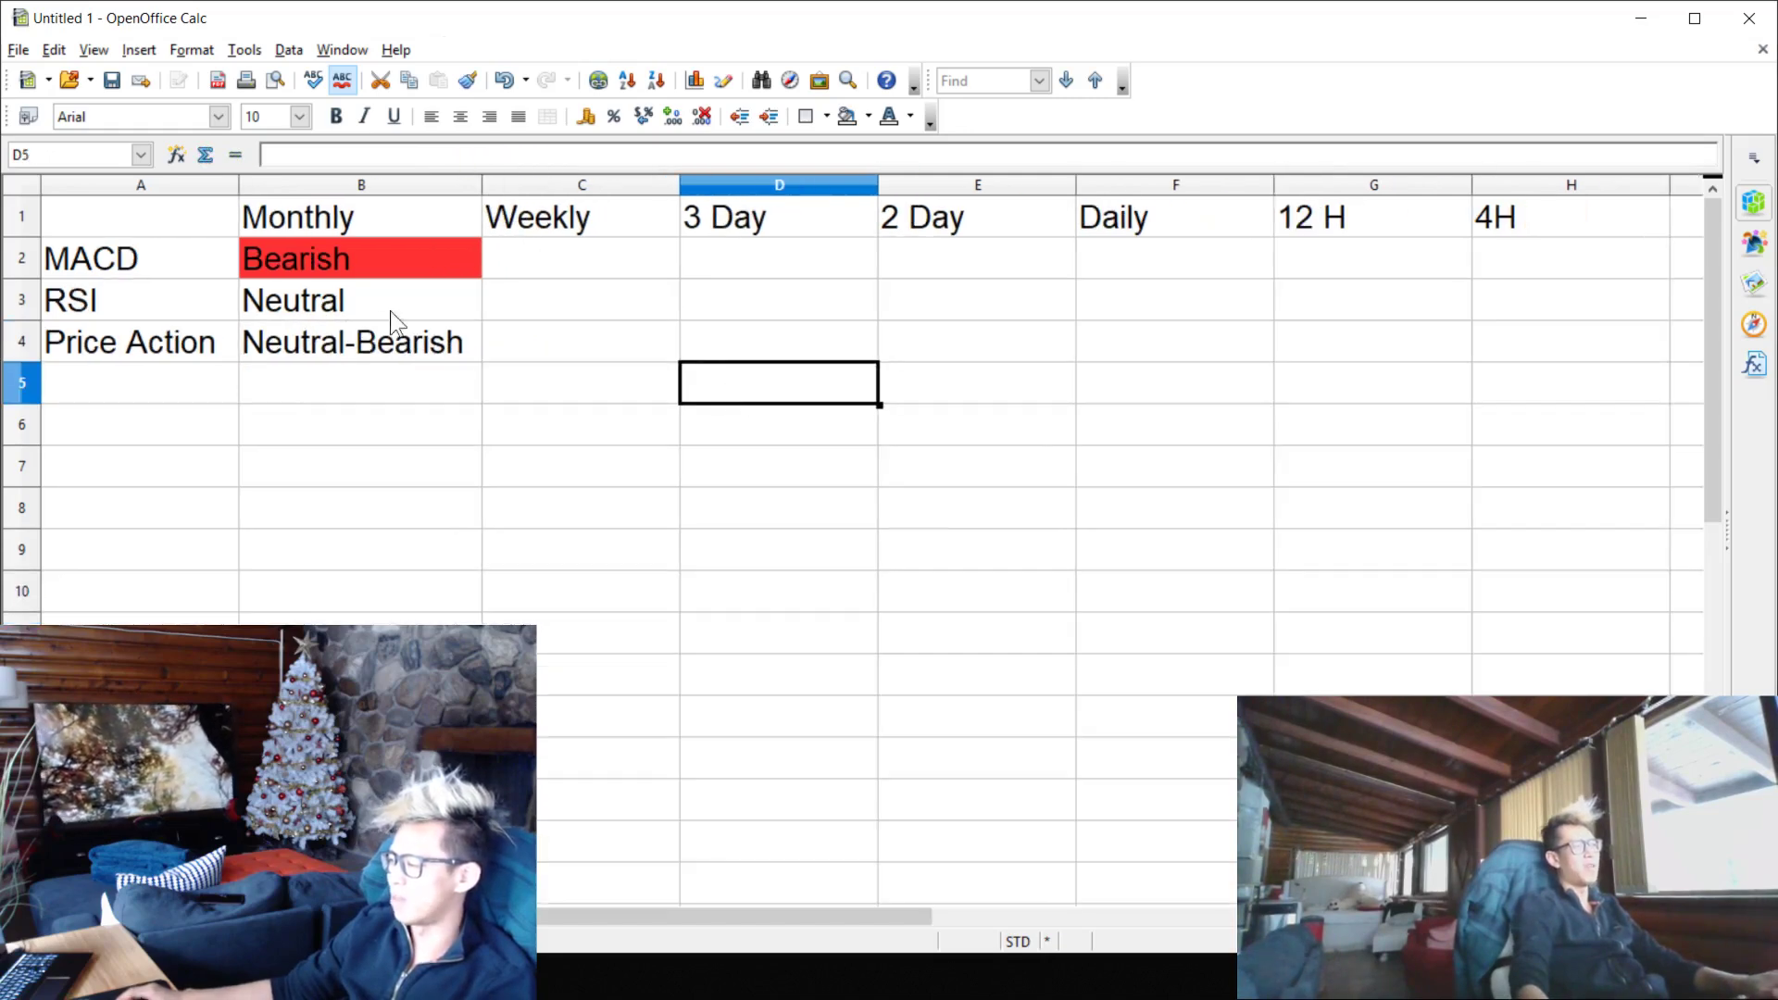
pyautogui.scroll(-2, 635, 429)
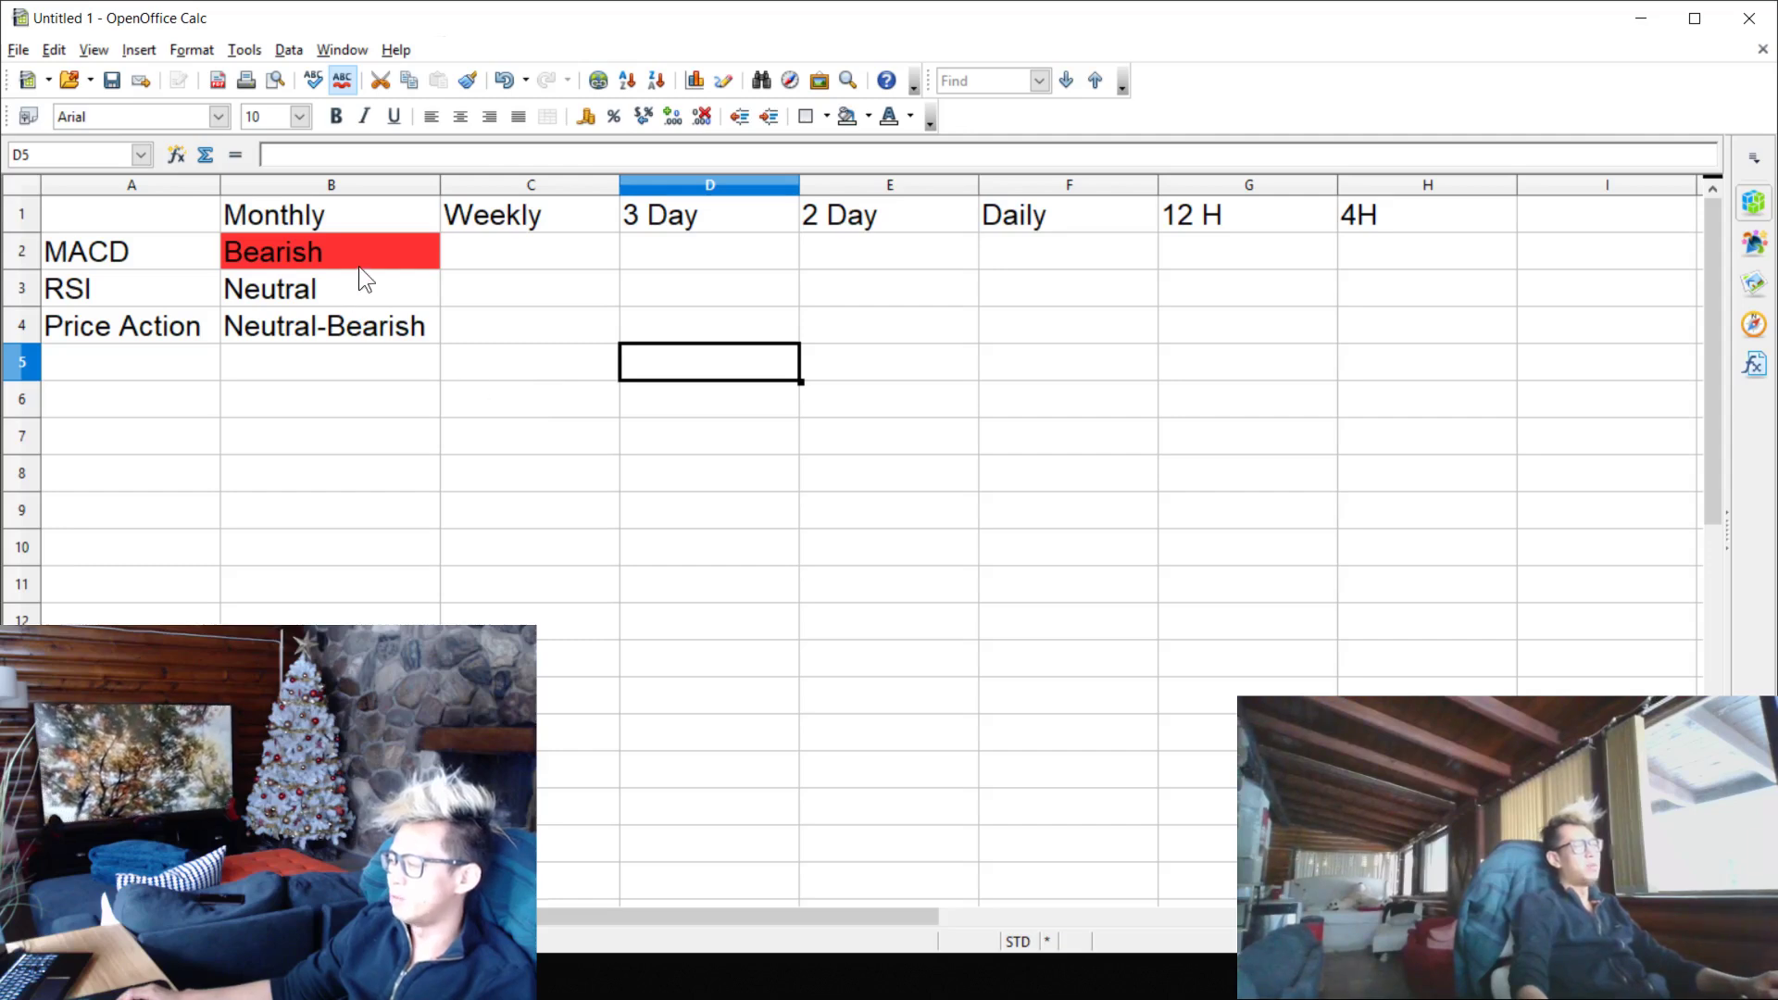
pyautogui.click(1642, 19)
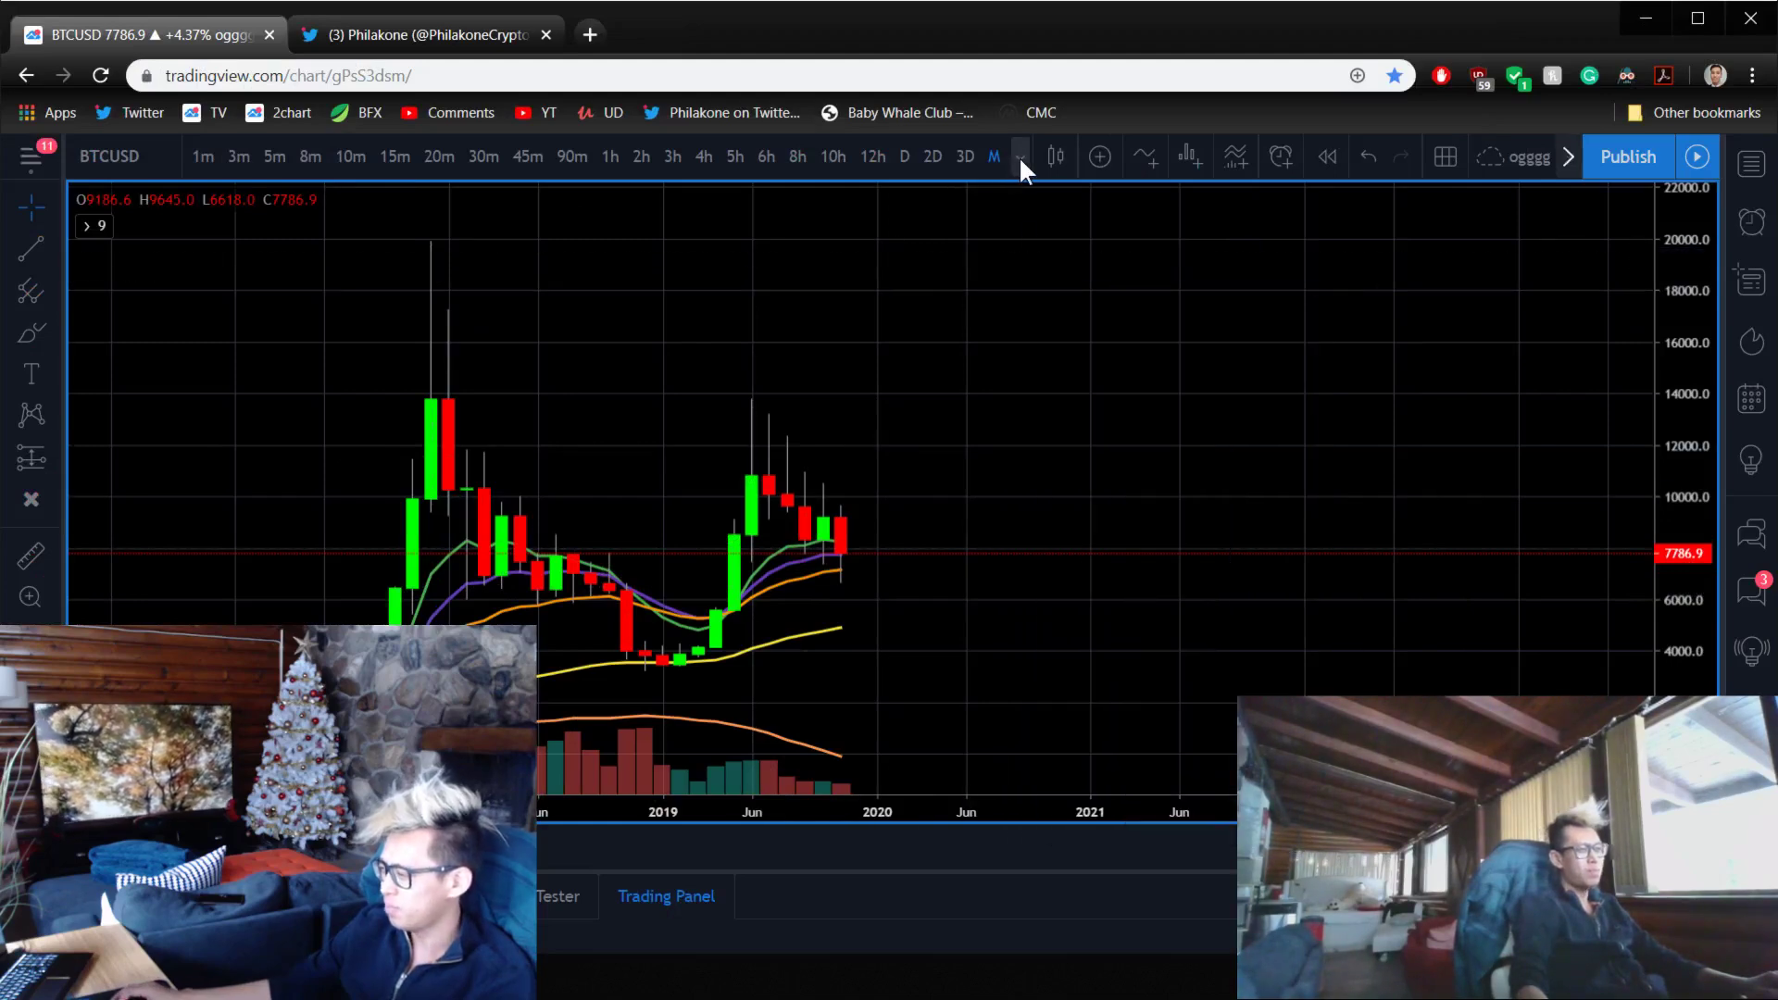
# - Switch the BTCUSD chart to the weekly timeframe and reset its scaling
pyautogui.click(1019, 155)
pyautogui.scroll(-5, 1064, 791)
pyautogui.click(1117, 655)
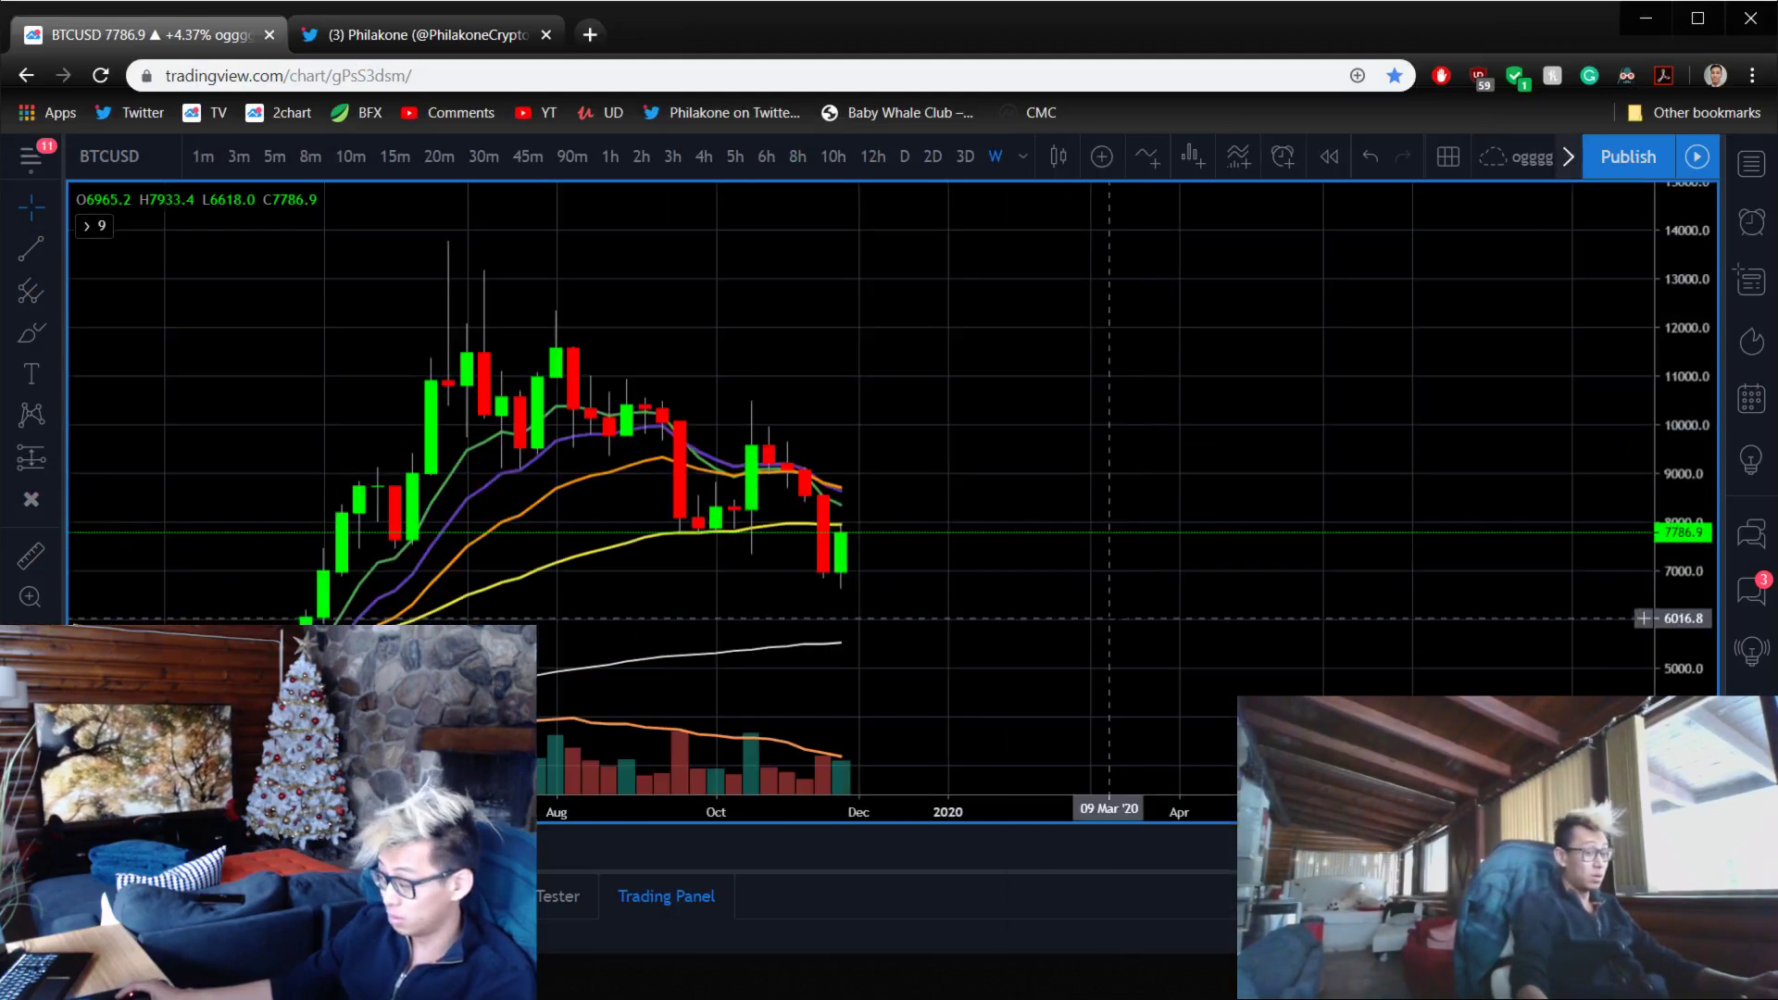
pyautogui.rightClick(1111, 398)
pyautogui.click(1136, 405)
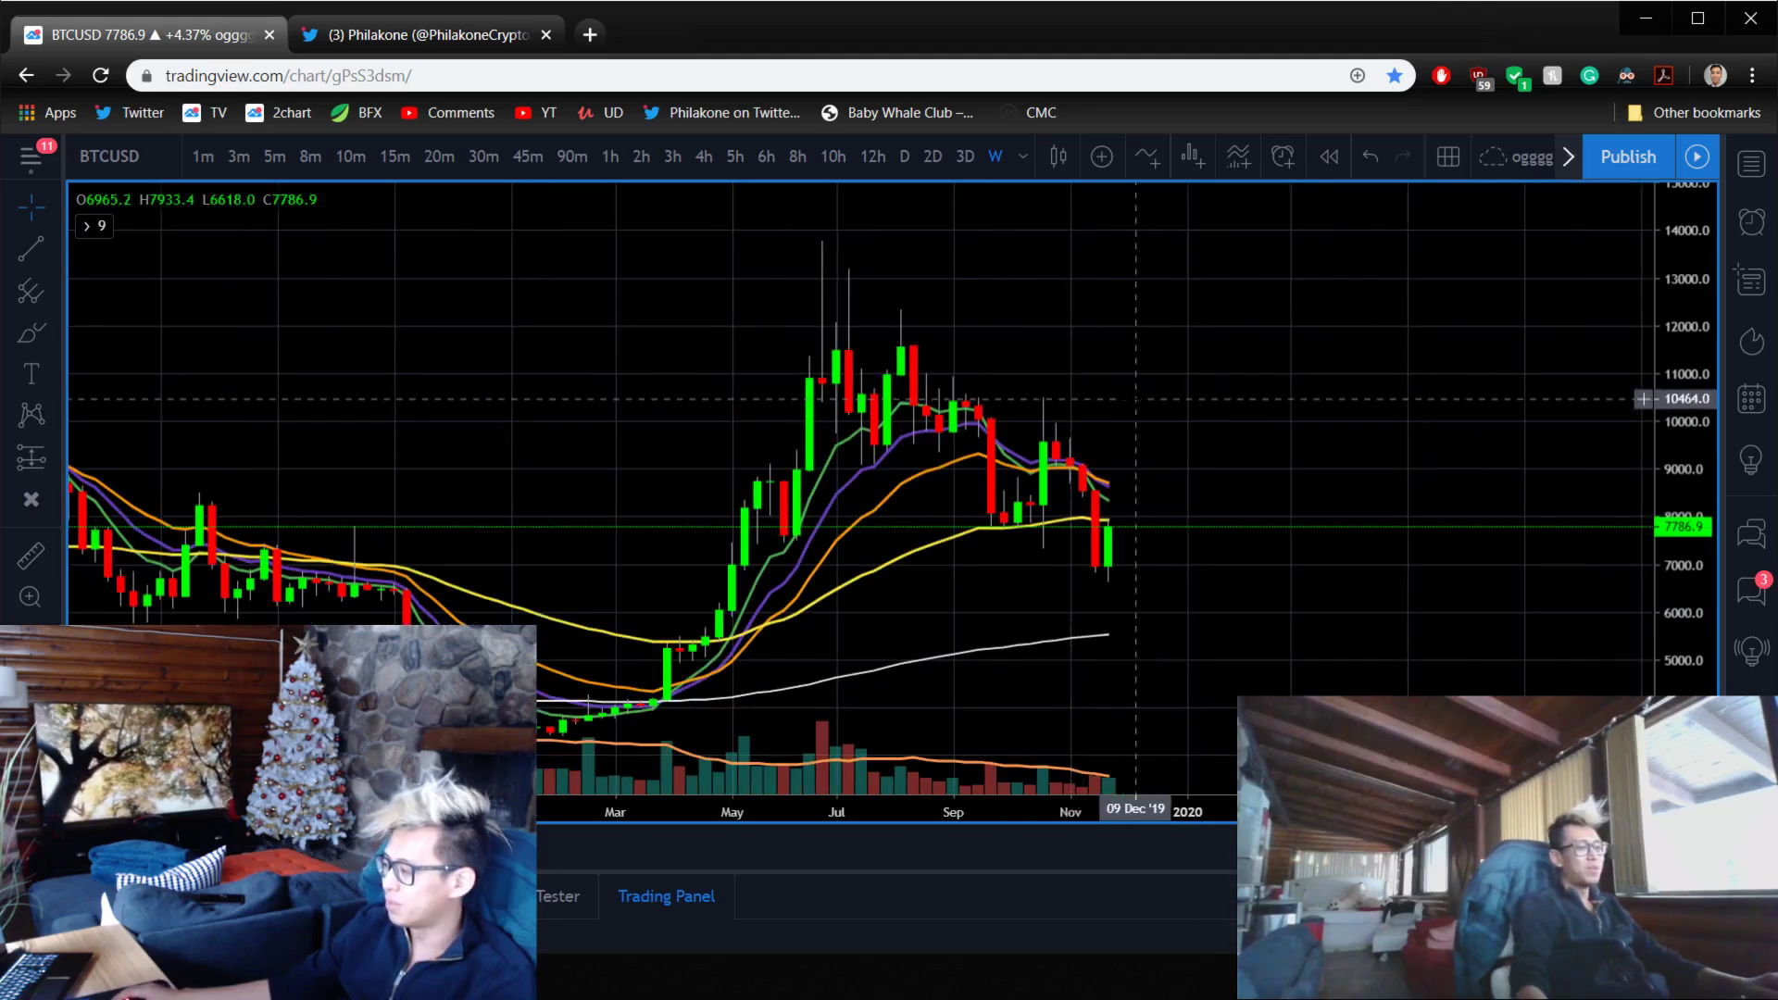
# - Maximize the MACD pane and pan and zoom it to the recent weekly bars
pyautogui.scroll(-3, 1136, 398)
pyautogui.doubleClick(1254, 371)
pyautogui.doubleClick(1353, 243)
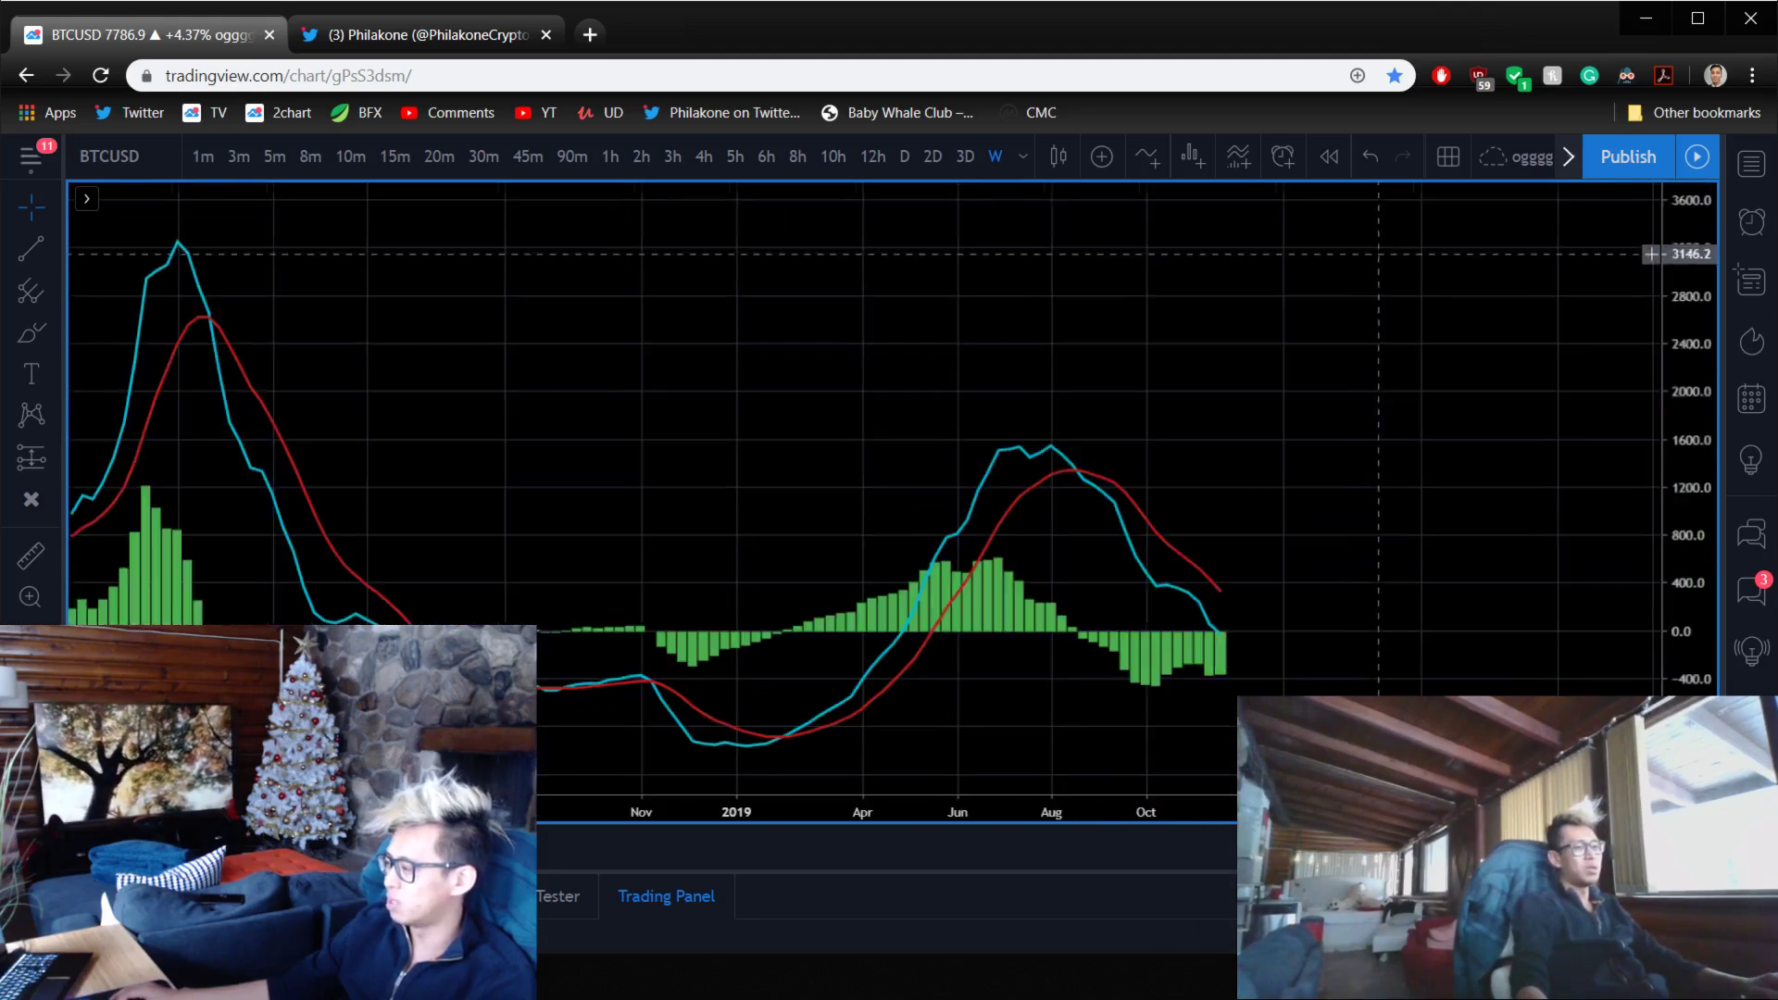
pyautogui.moveTo(1359, 252); pyautogui.dragTo(1169, 434)
pyautogui.scroll(2, 1168, 434)
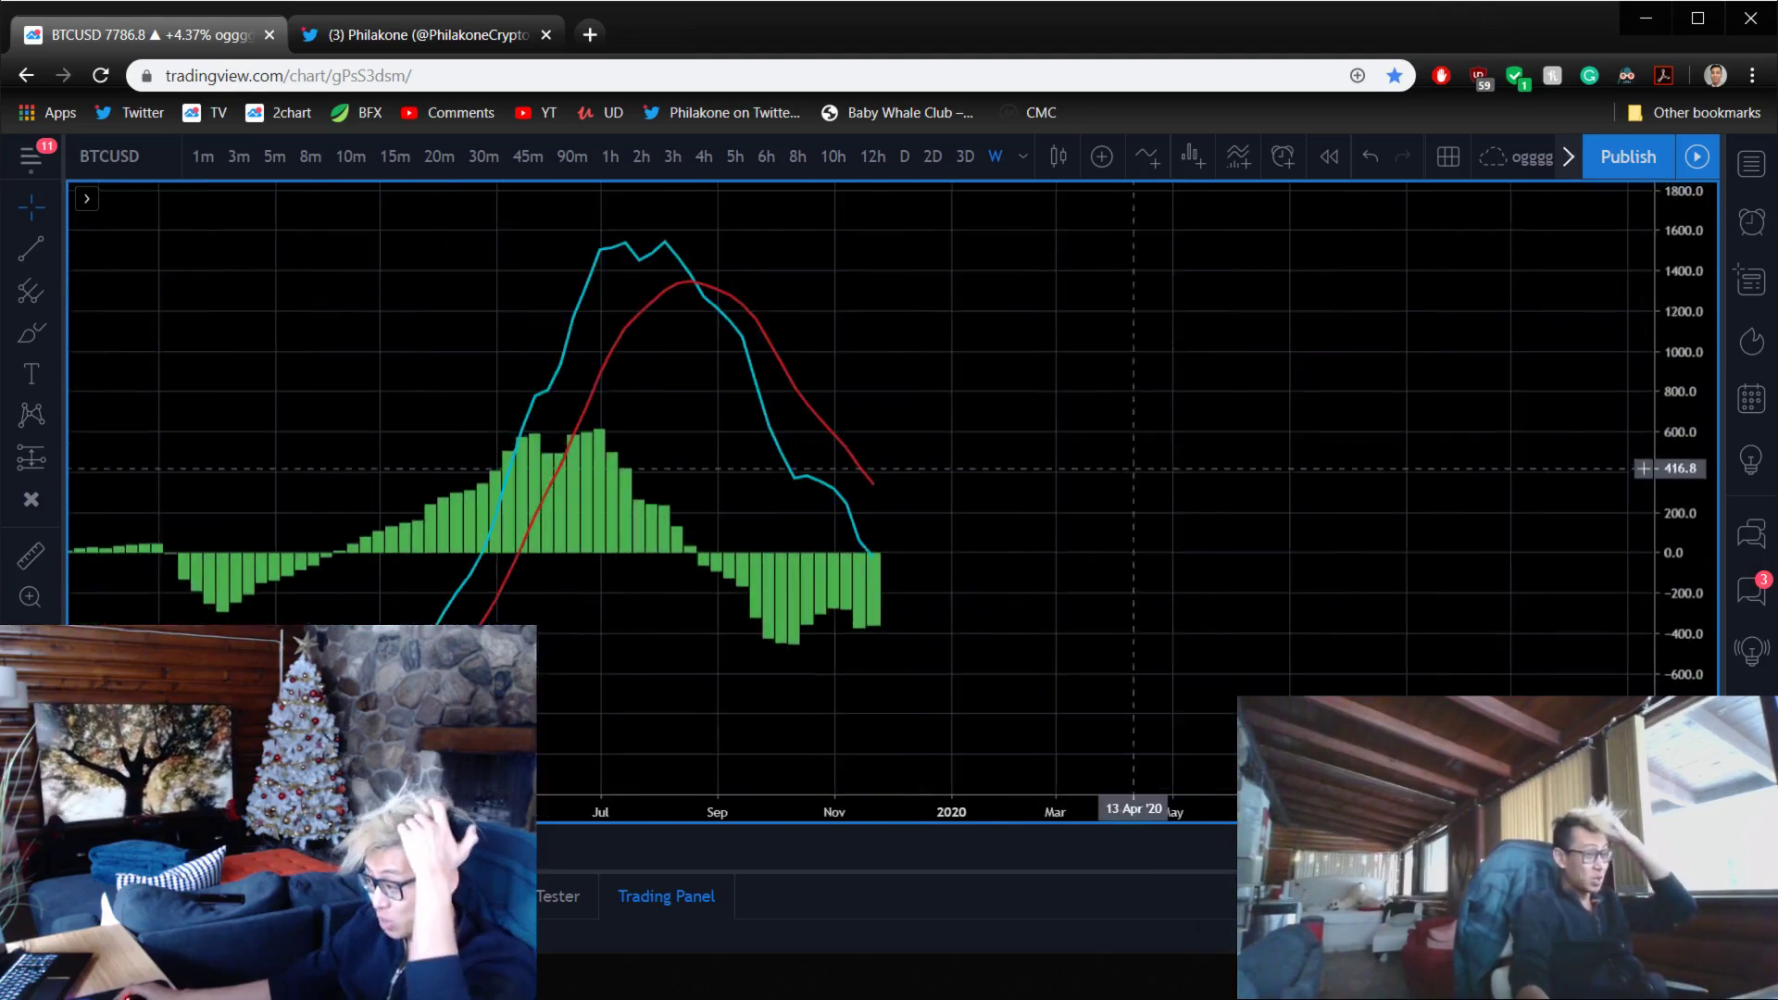
pyautogui.scroll(2, 1169, 462)
pyautogui.moveTo(1280, 444); pyautogui.dragTo(1412, 407)
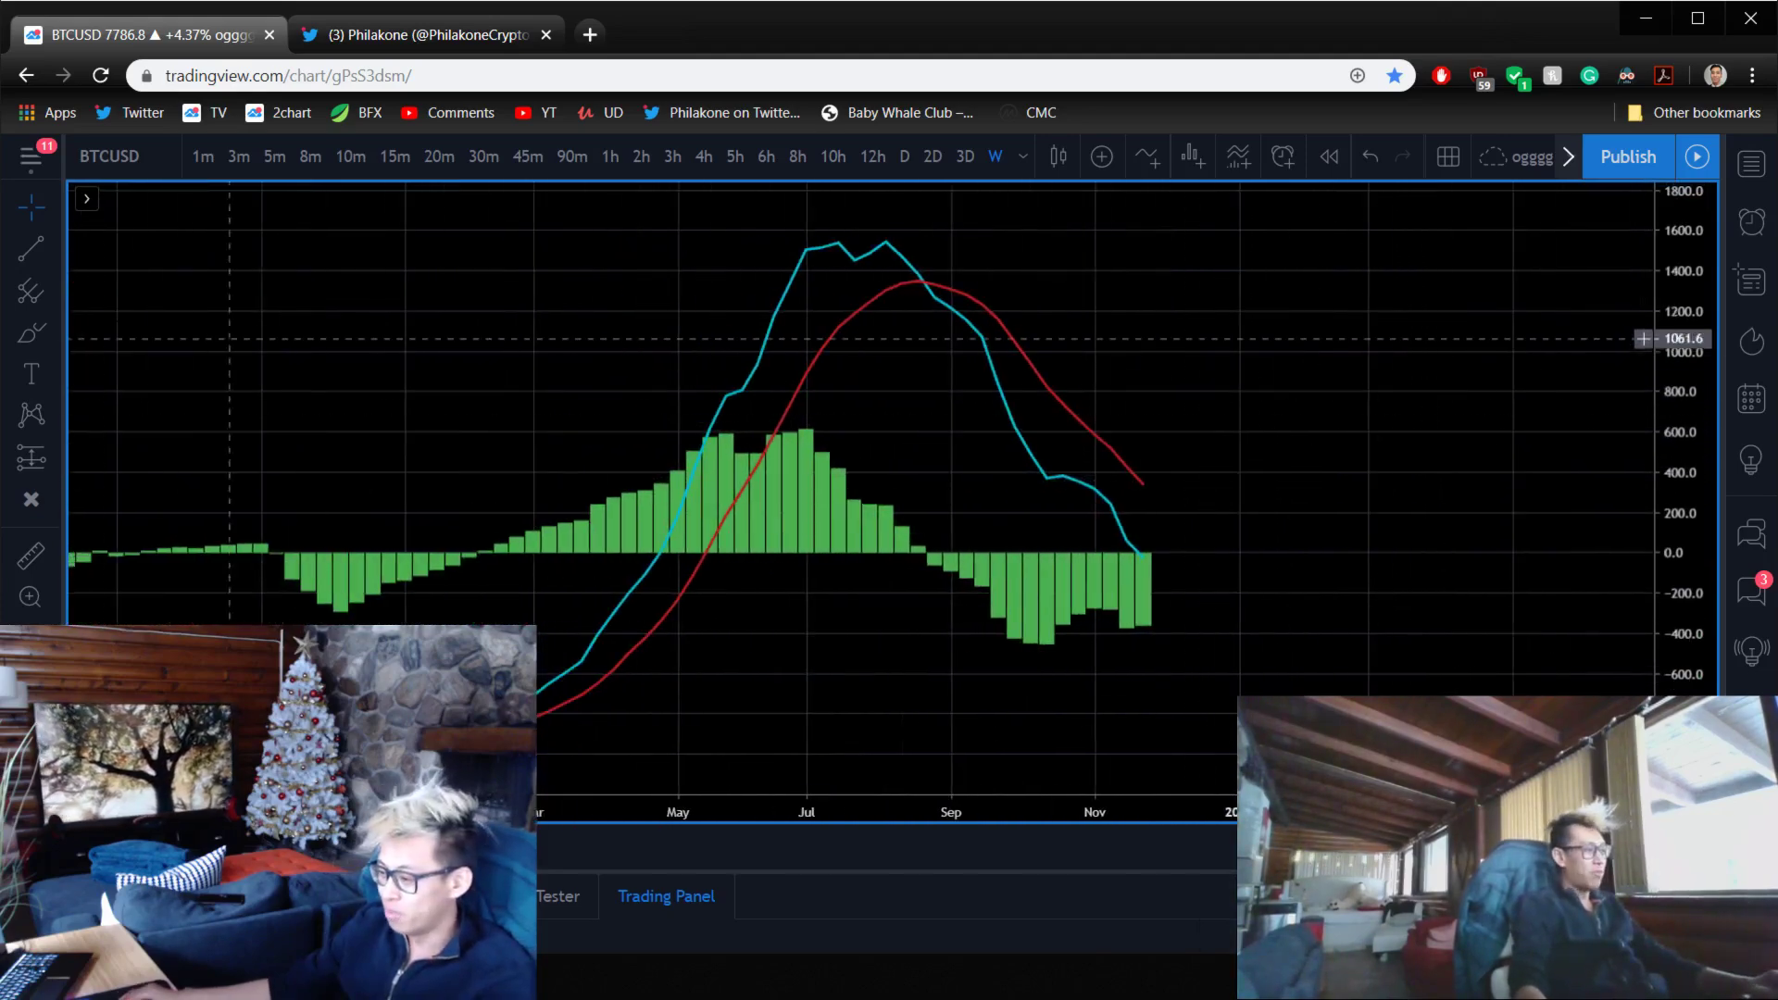
# - Draw a green rectangle around the deepest negative October–November MACD histogram bars
pyautogui.click(56, 335)
pyautogui.click(231, 380)
pyautogui.click(1046, 565)
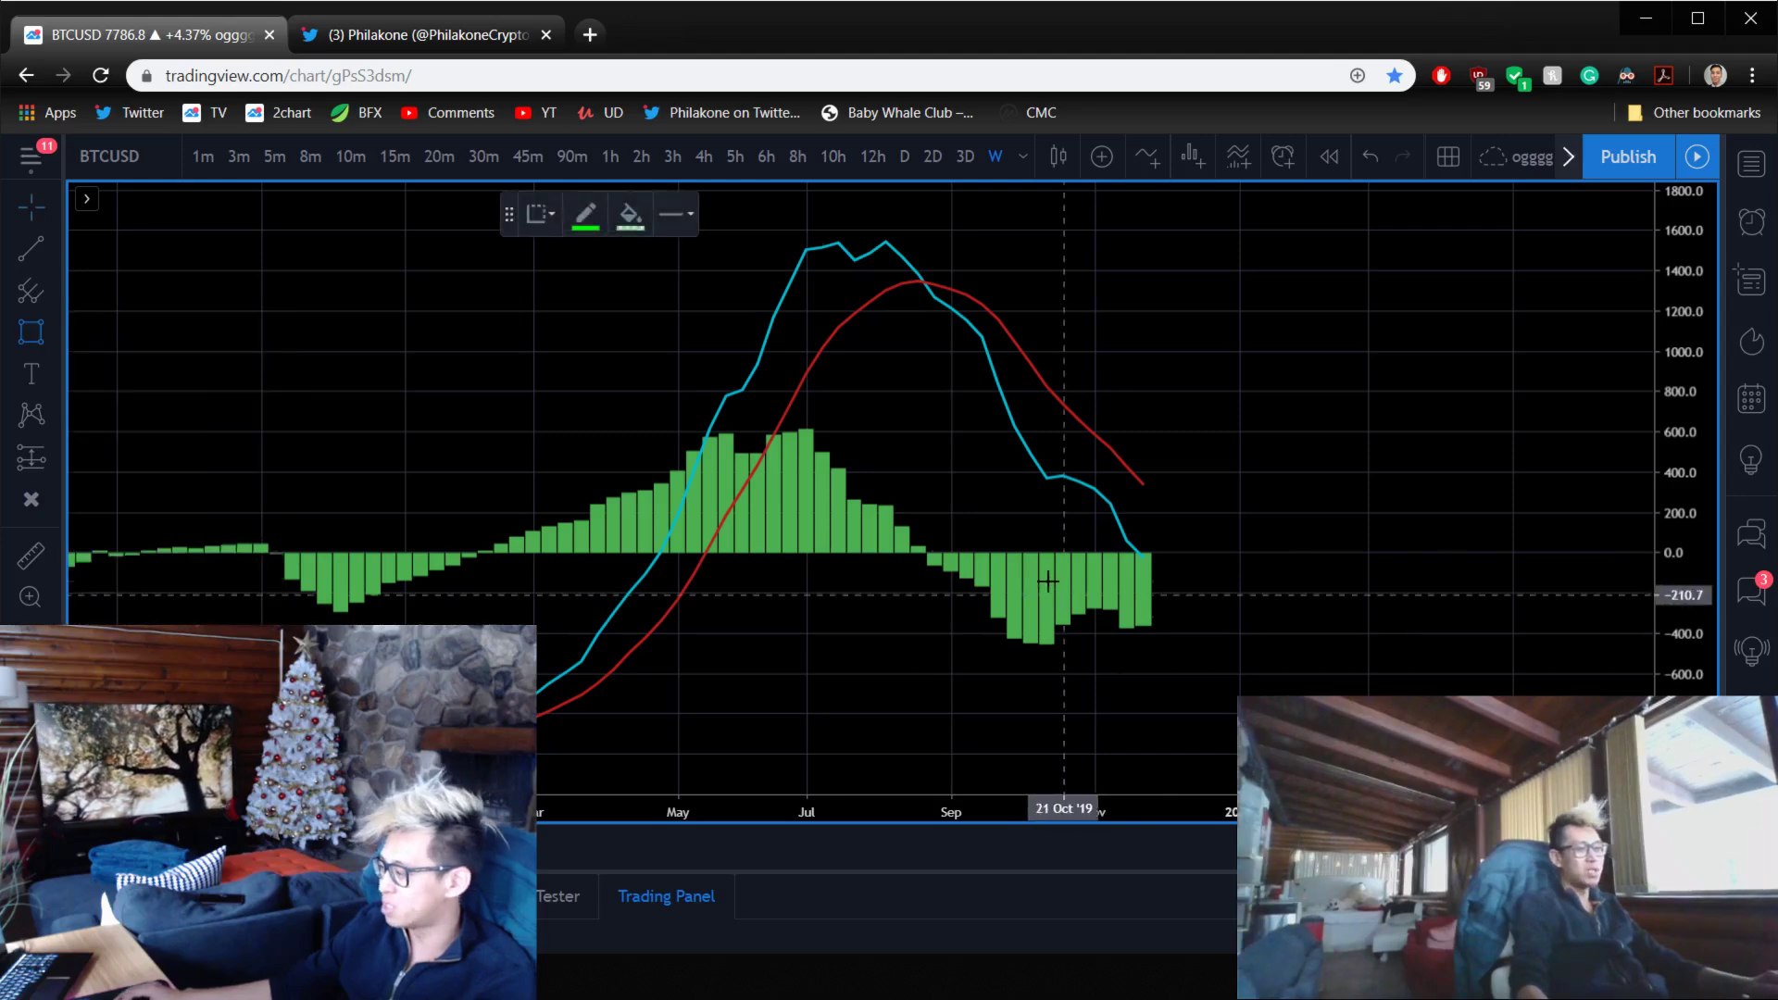
pyautogui.click(1078, 598)
pyautogui.moveTo(1079, 598); pyautogui.dragTo(1125, 687)
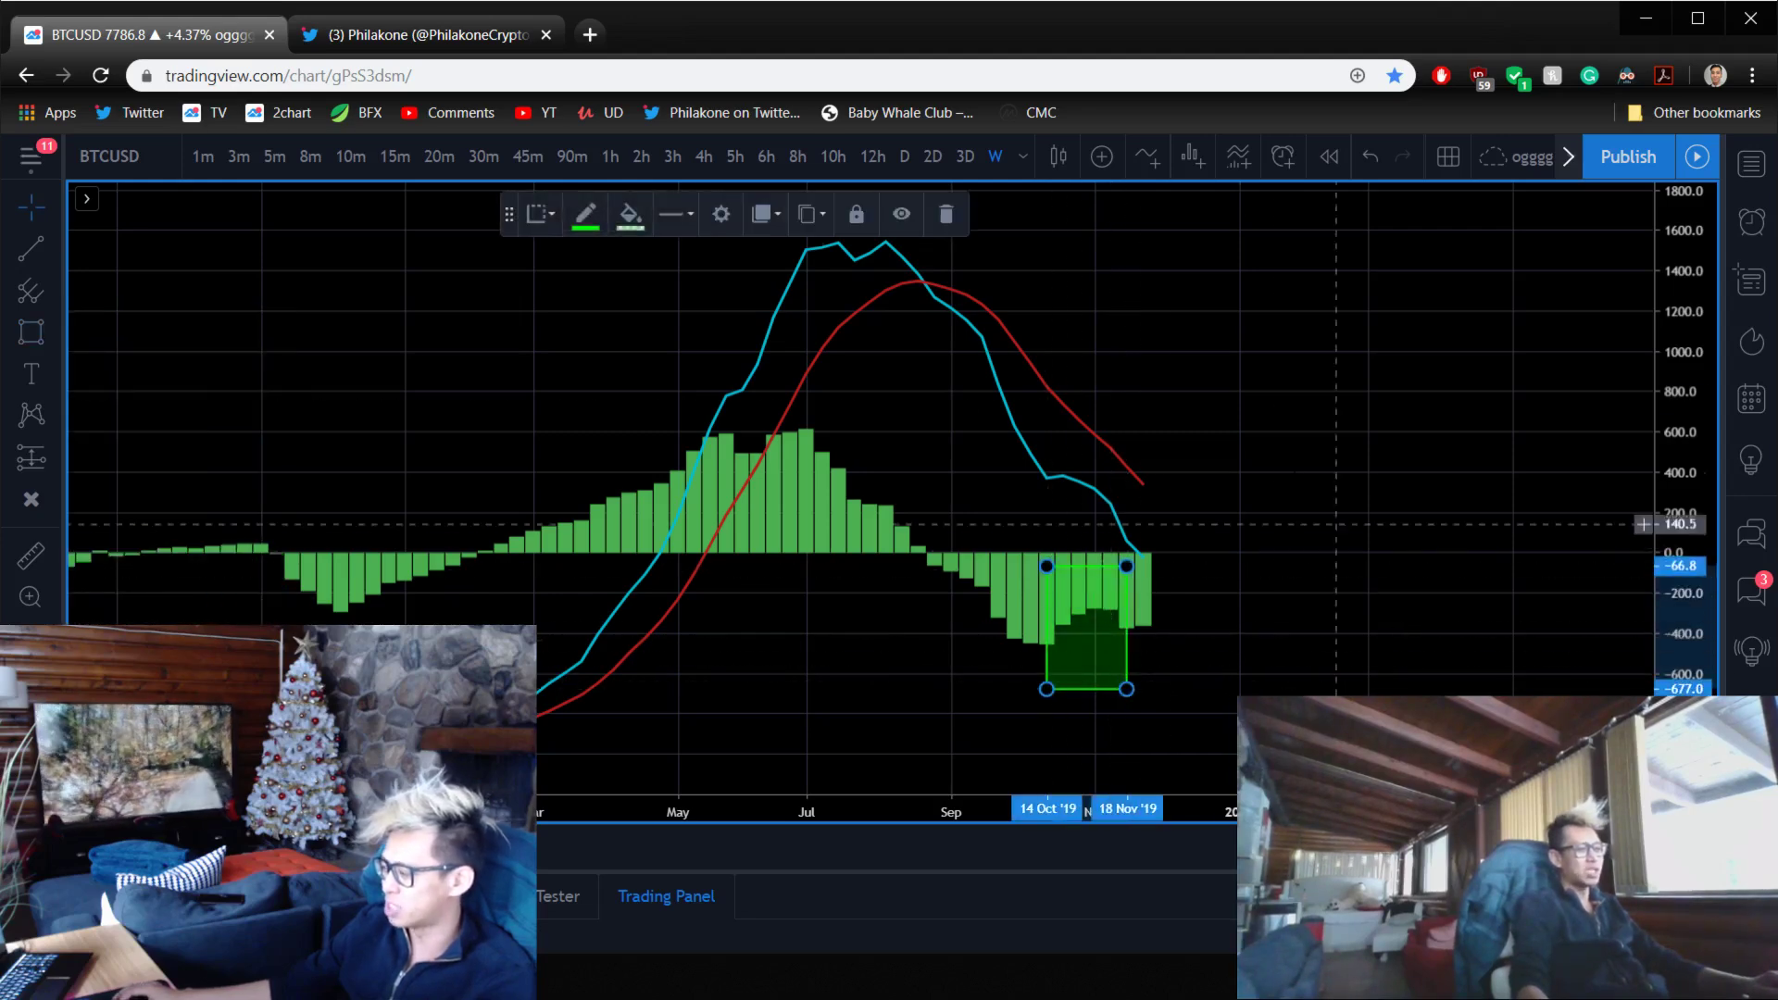
pyautogui.click(1282, 475)
# - Sketch a freehand Brush arc over the green box
pyautogui.scroll(1, 1282, 475)
pyautogui.click(55, 335)
pyautogui.click(129, 335)
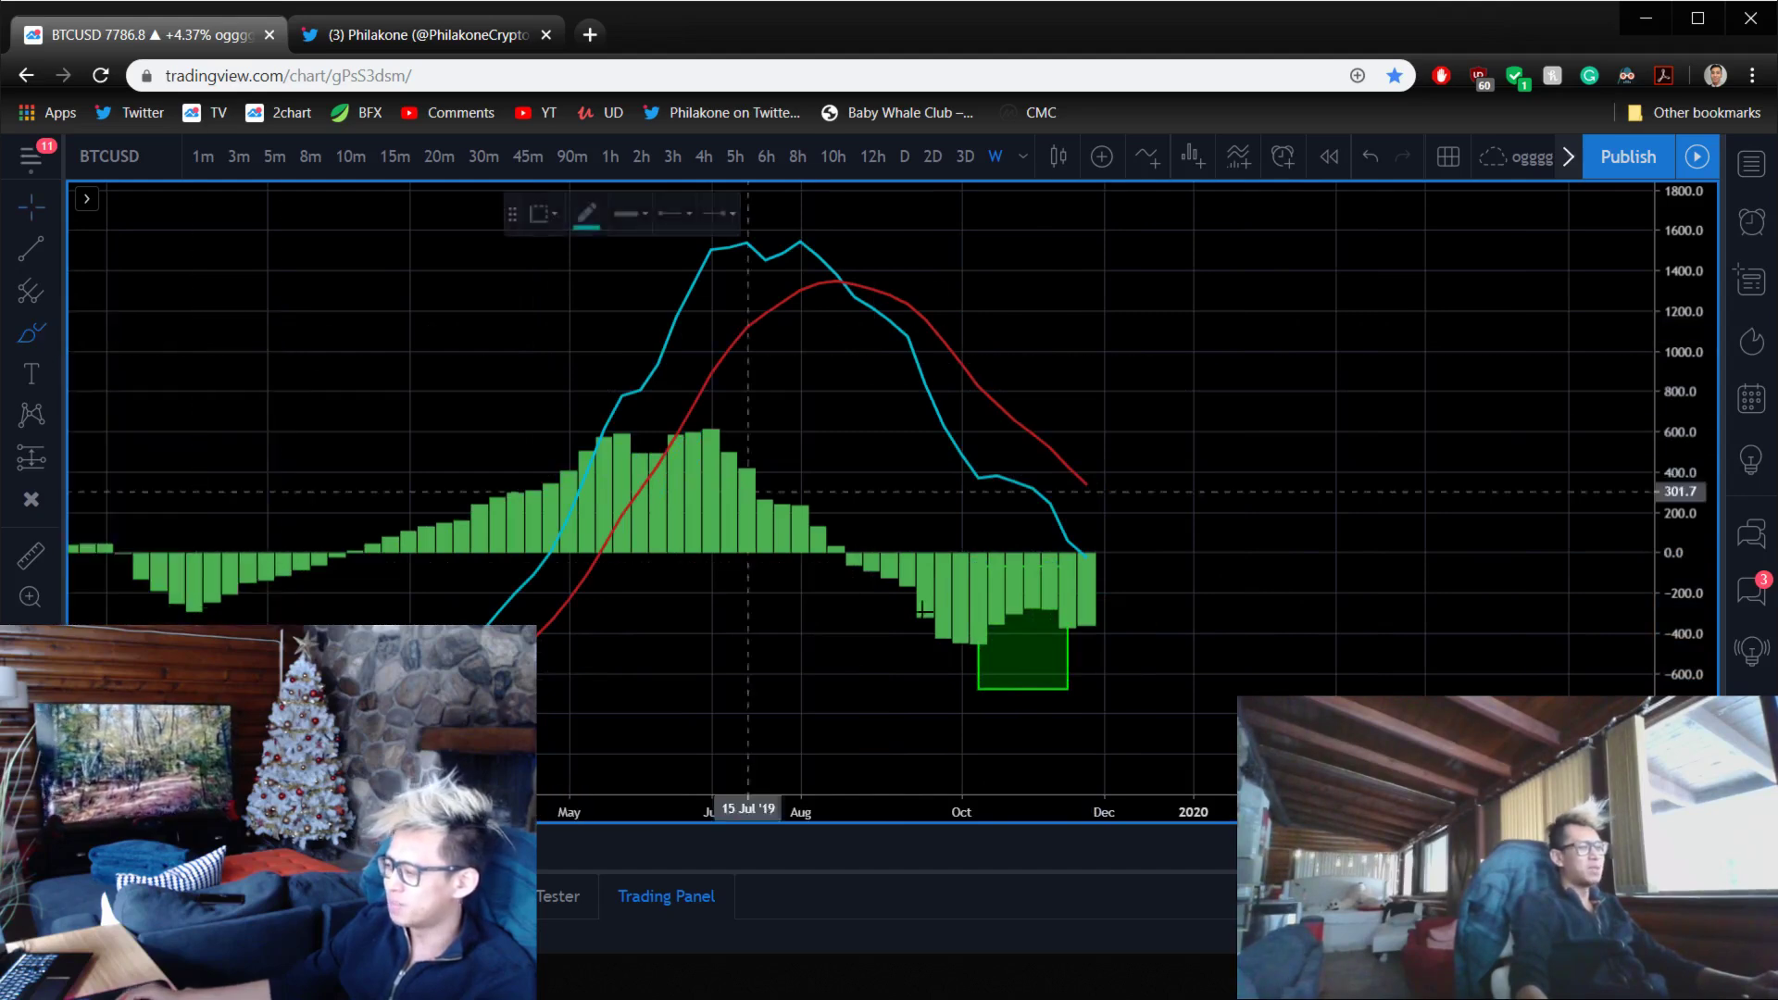
pyautogui.moveTo(978, 651)
pyautogui.mouseDown()
pyautogui.moveTo(1014, 609)
pyautogui.moveTo(1068, 612)
pyautogui.mouseUp()
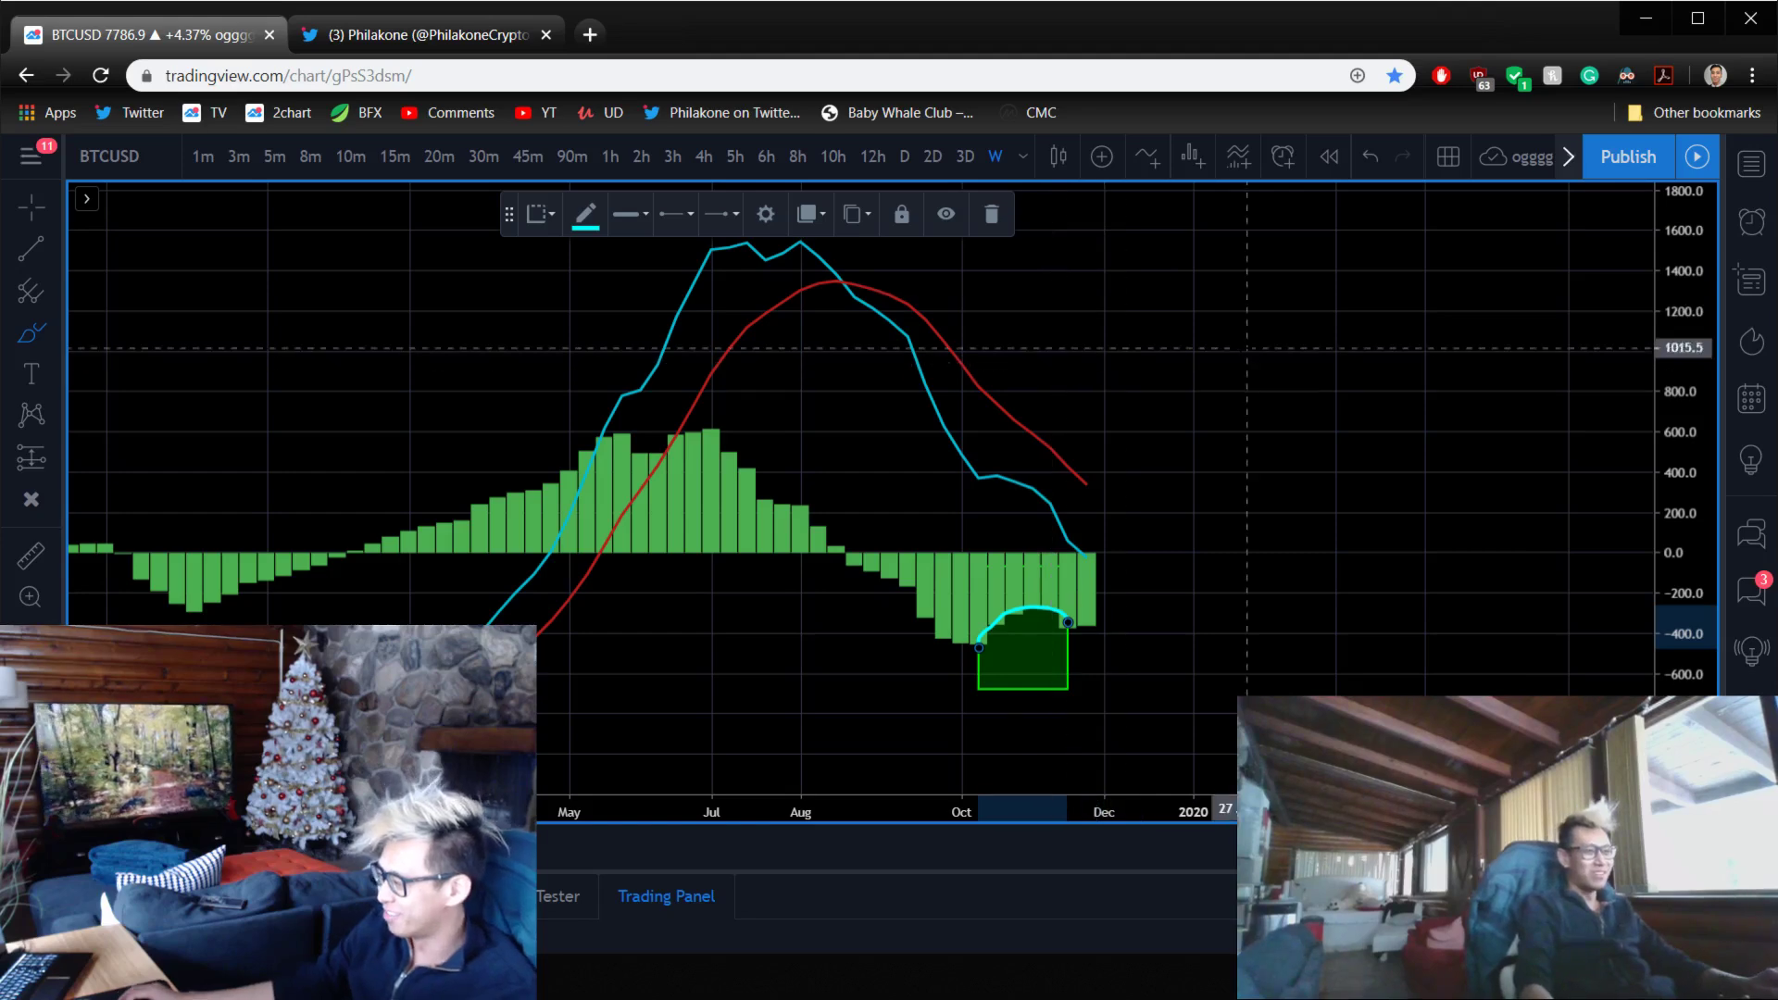
# - Deselect the cyan arc, nudge the chart right, and dismiss the accidental symbol search
pyautogui.click(1157, 320)
pyautogui.moveTo(1157, 319); pyautogui.dragTo(1223, 314)
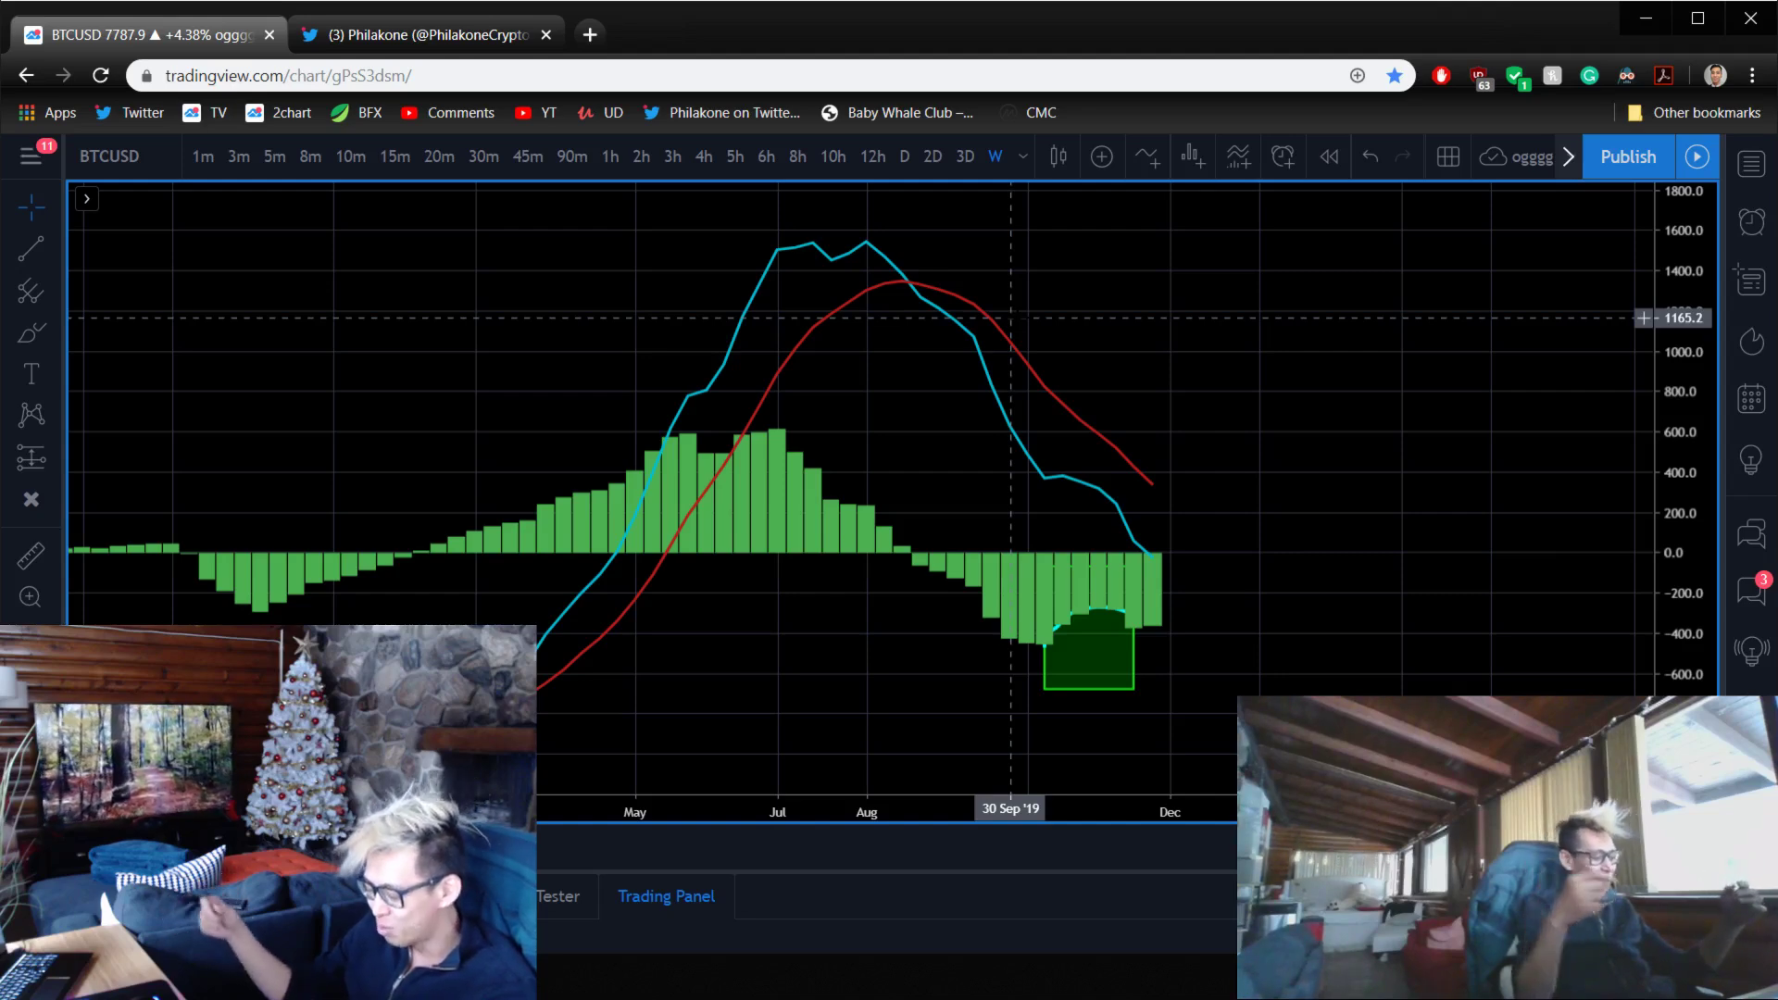
pyautogui.write('+')
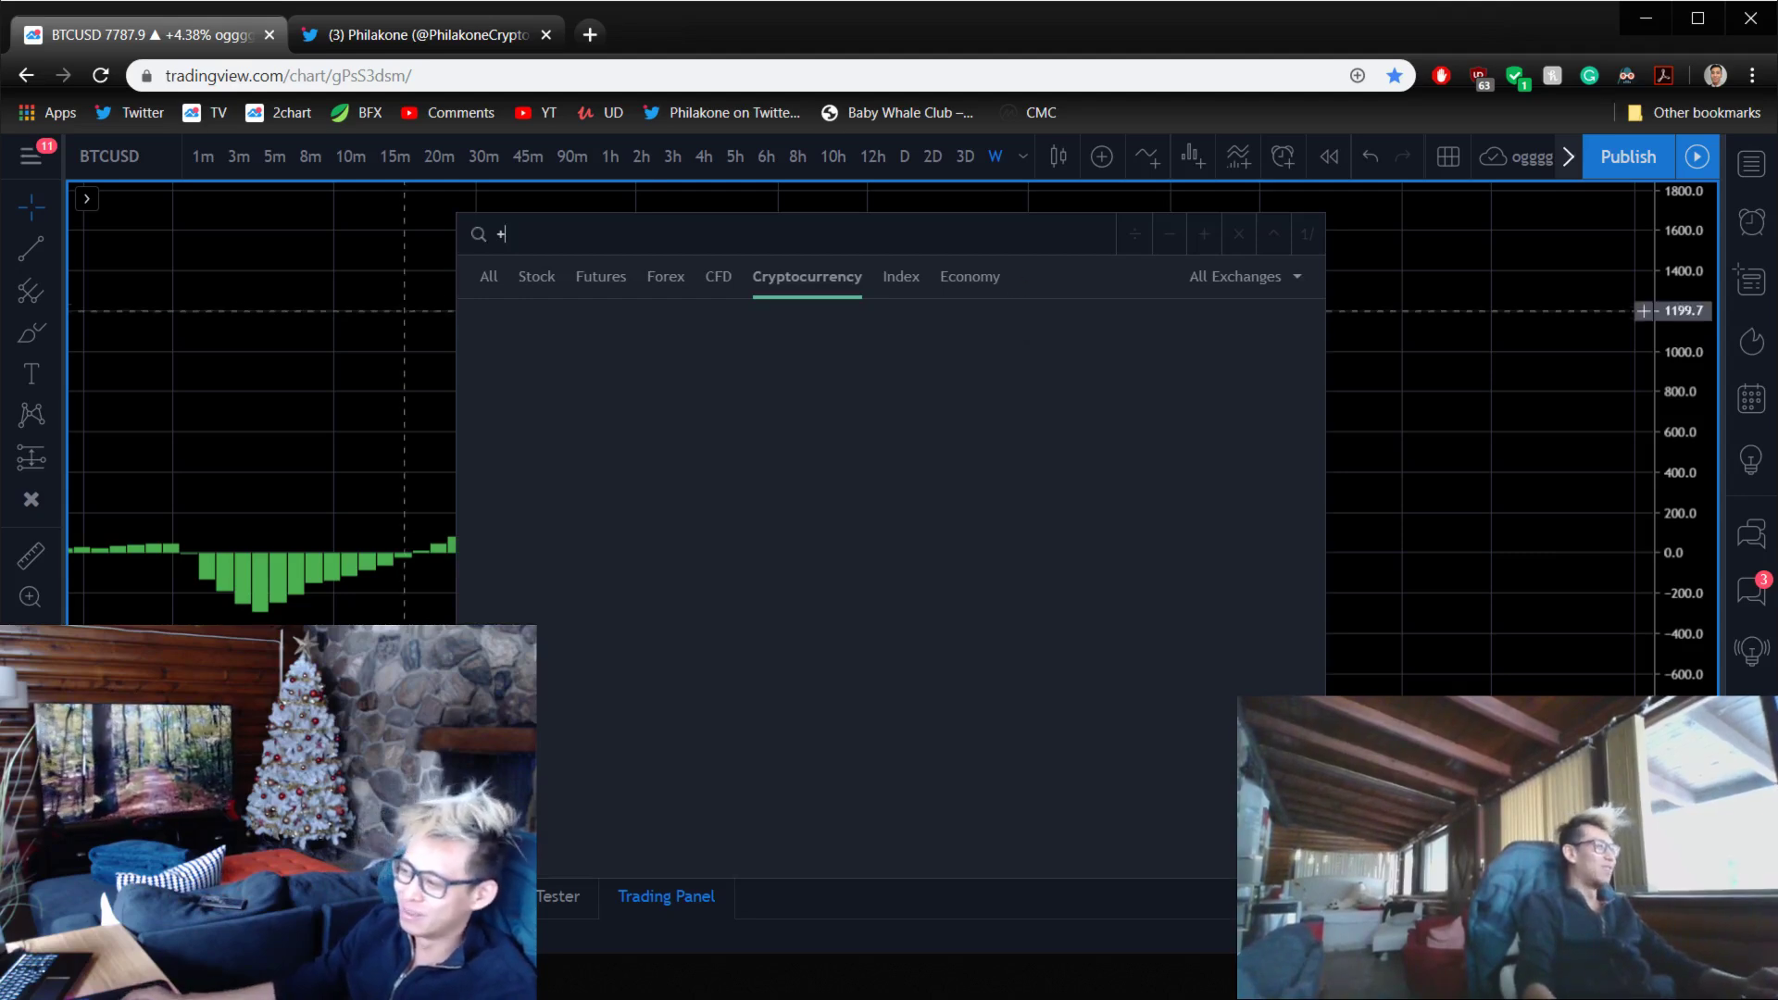
pyautogui.press('Escape')
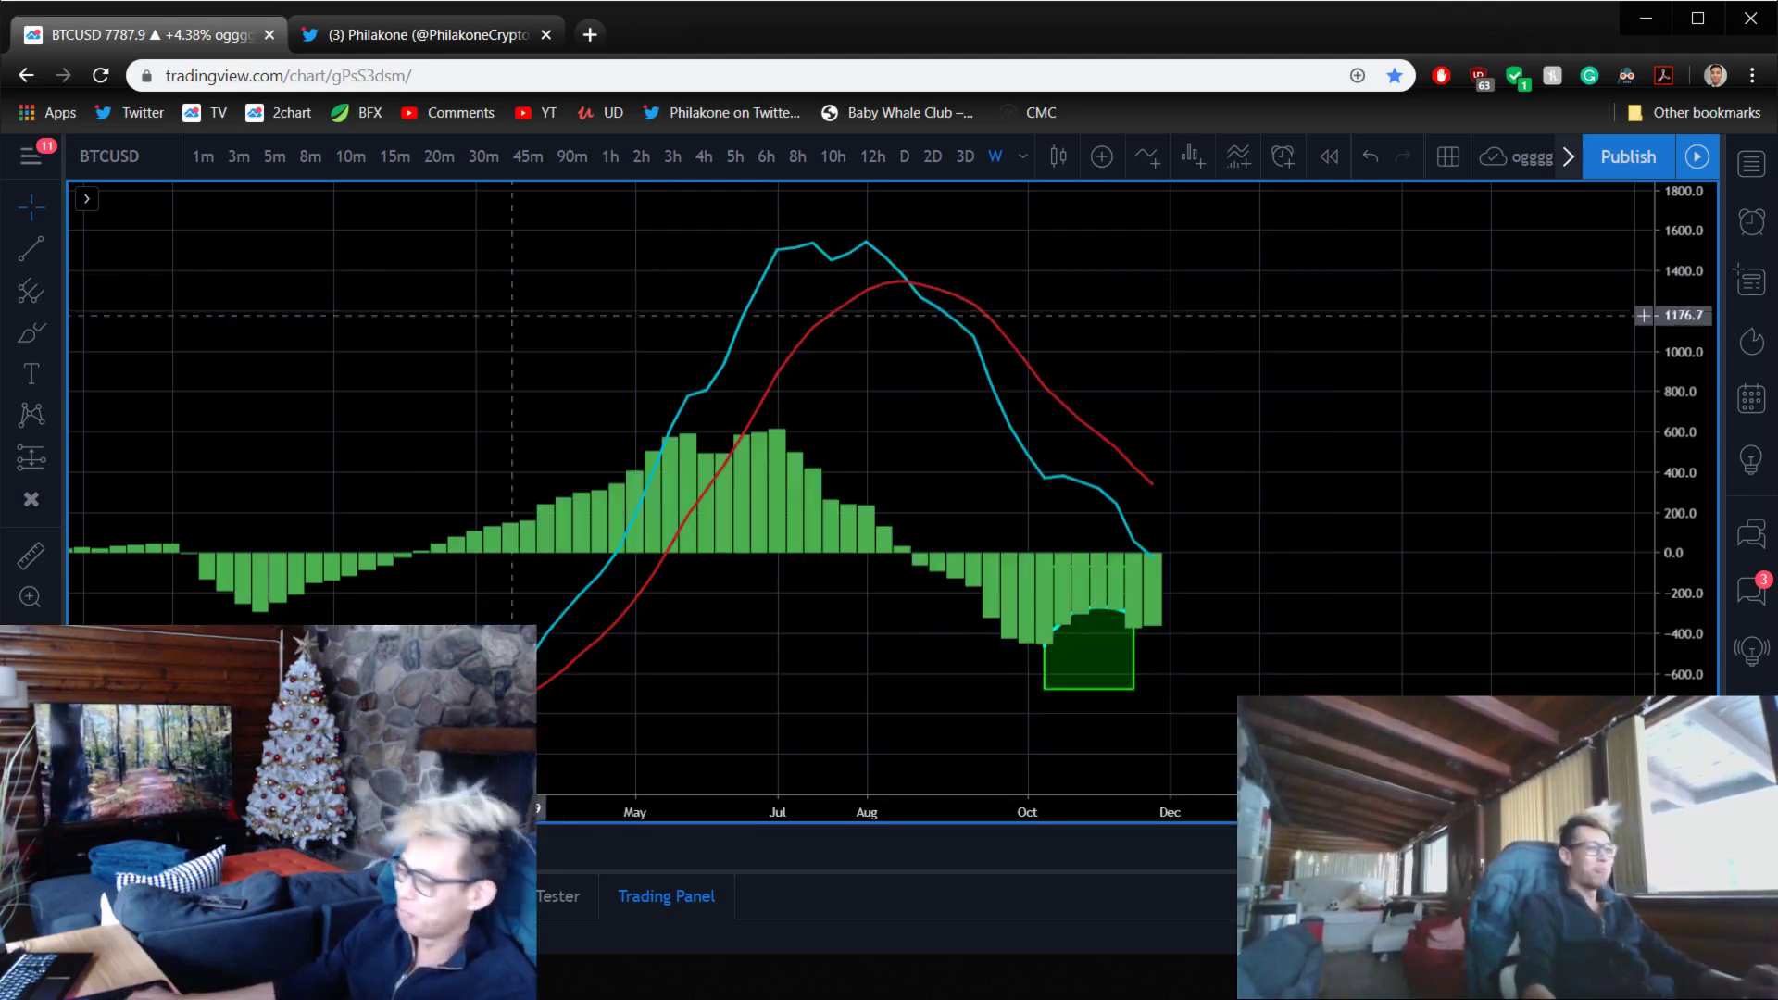
# - Pan and zoom the weekly MACD pane to review the shrinking negative histogram
pyautogui.rightClick(1347, 283)
pyautogui.moveTo(1117, 266); pyautogui.dragTo(1254, 259)
pyautogui.scroll(1, 1249, 263)
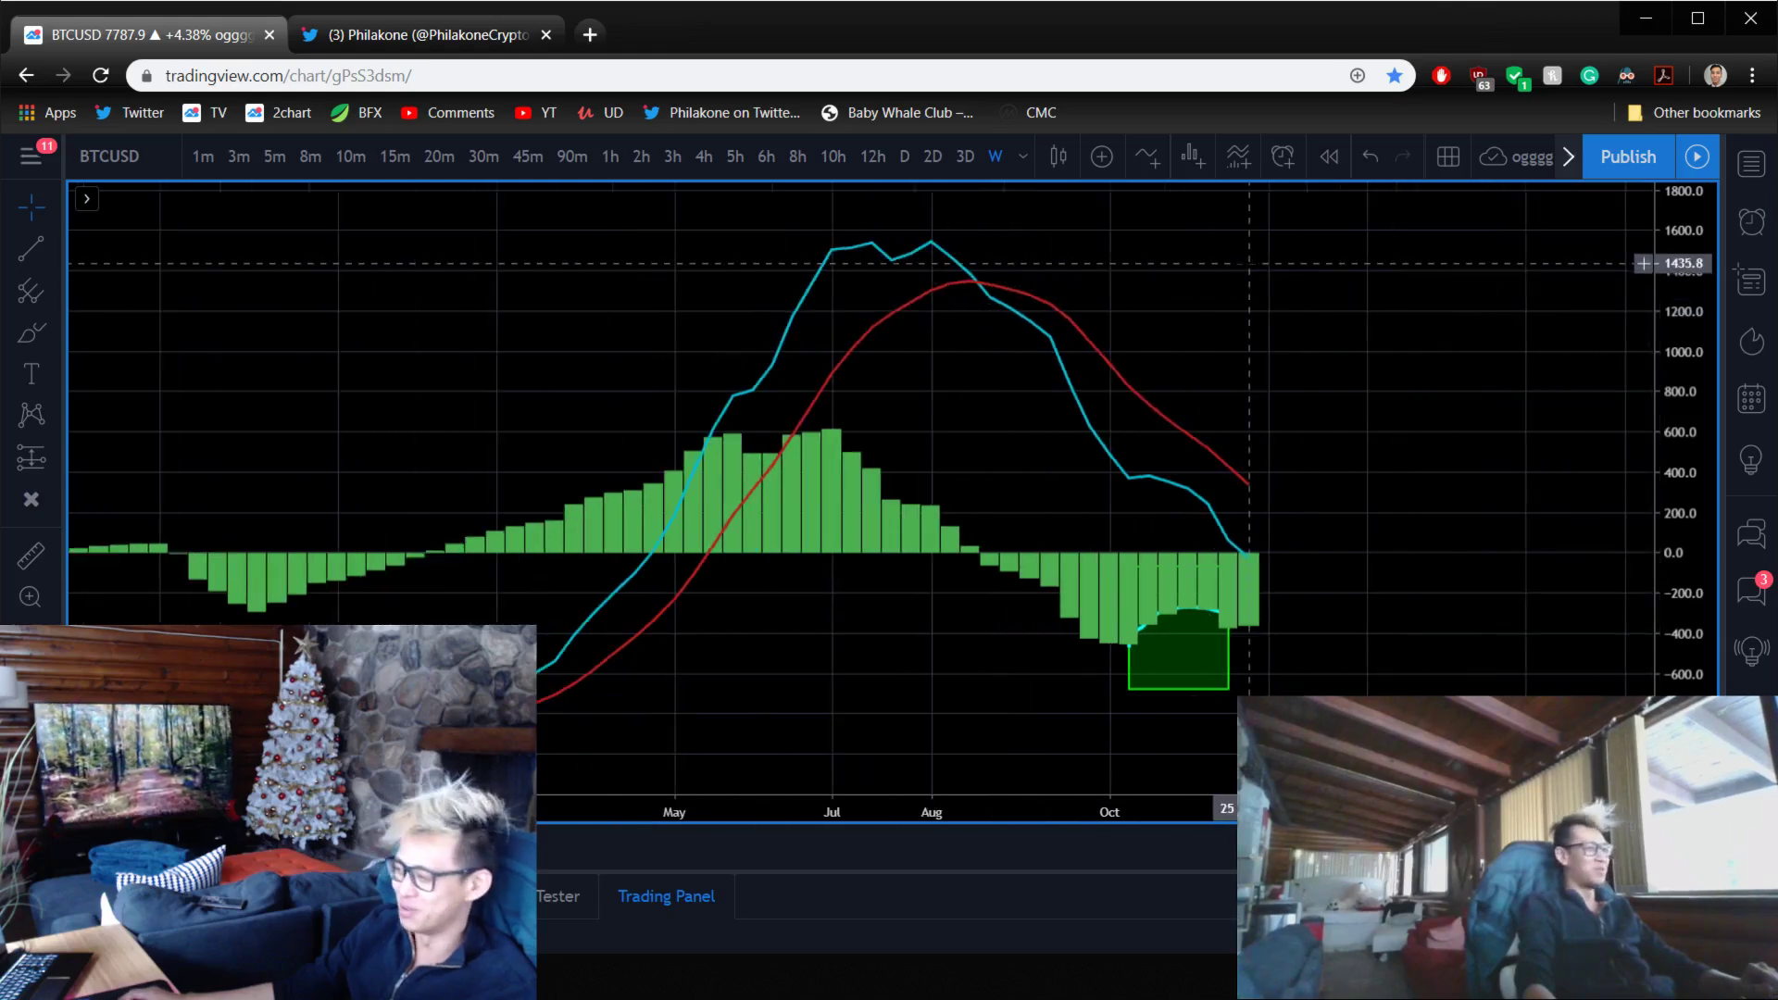
pyautogui.scroll(1, 1249, 263)
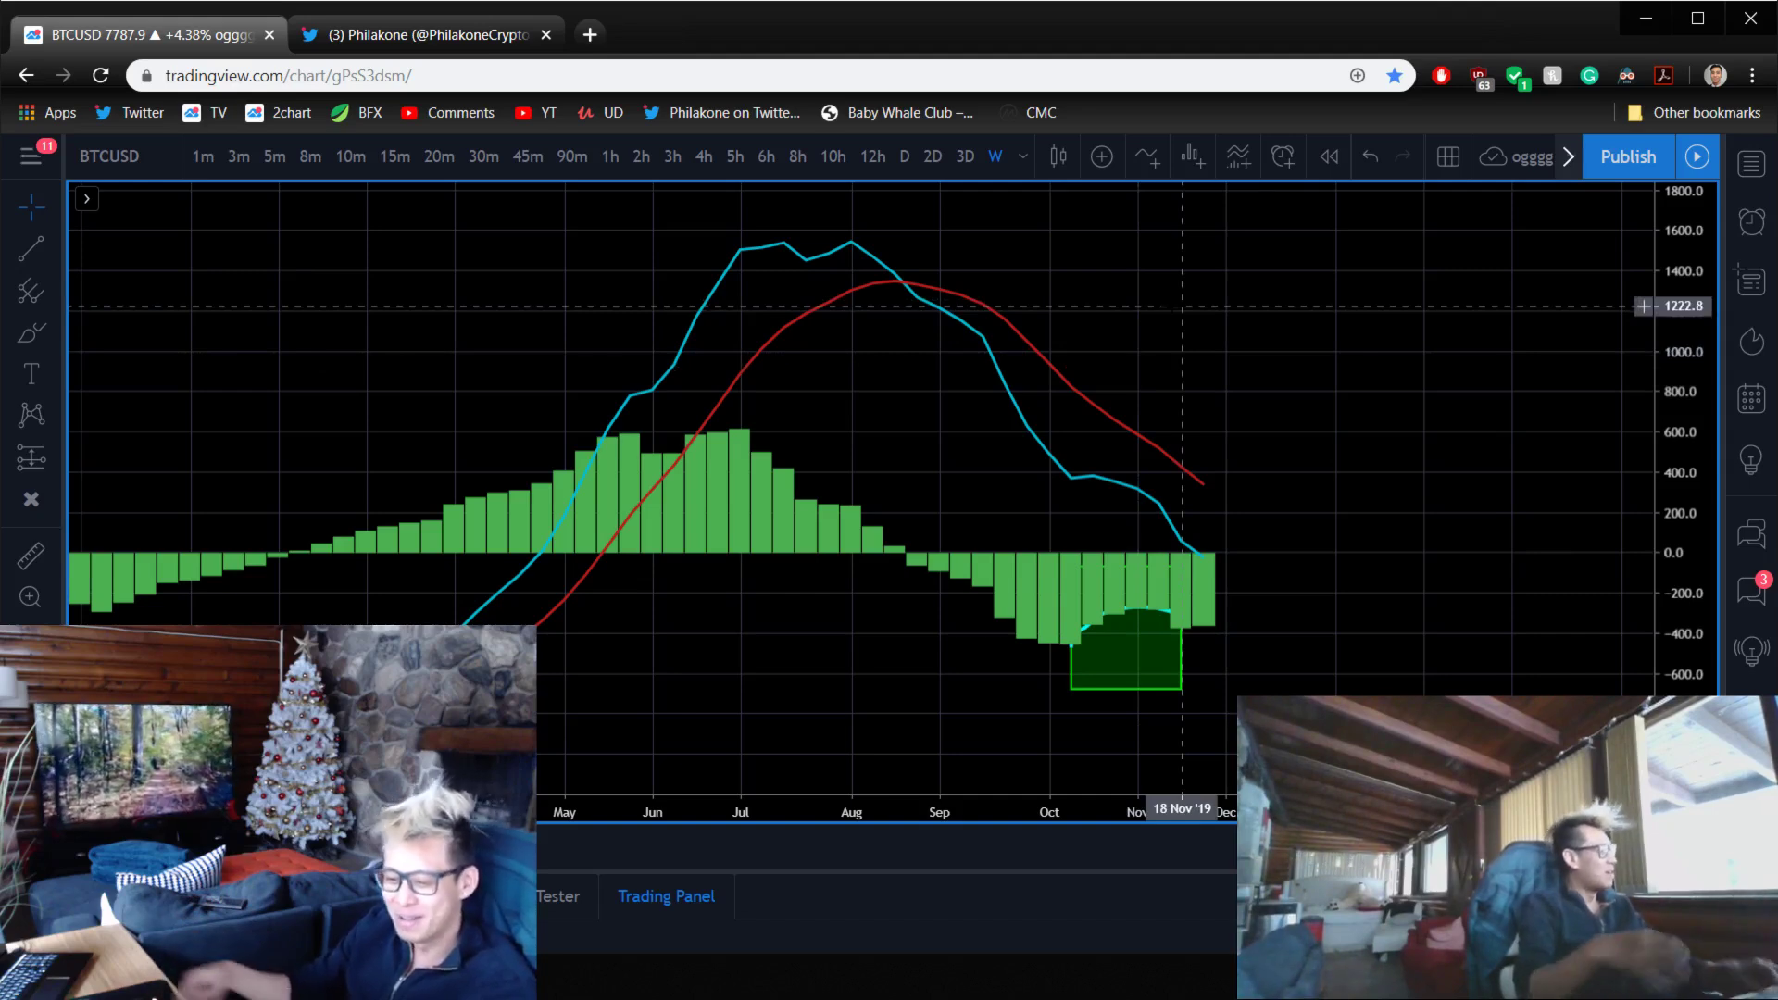
pyautogui.scroll(2, 1181, 292)
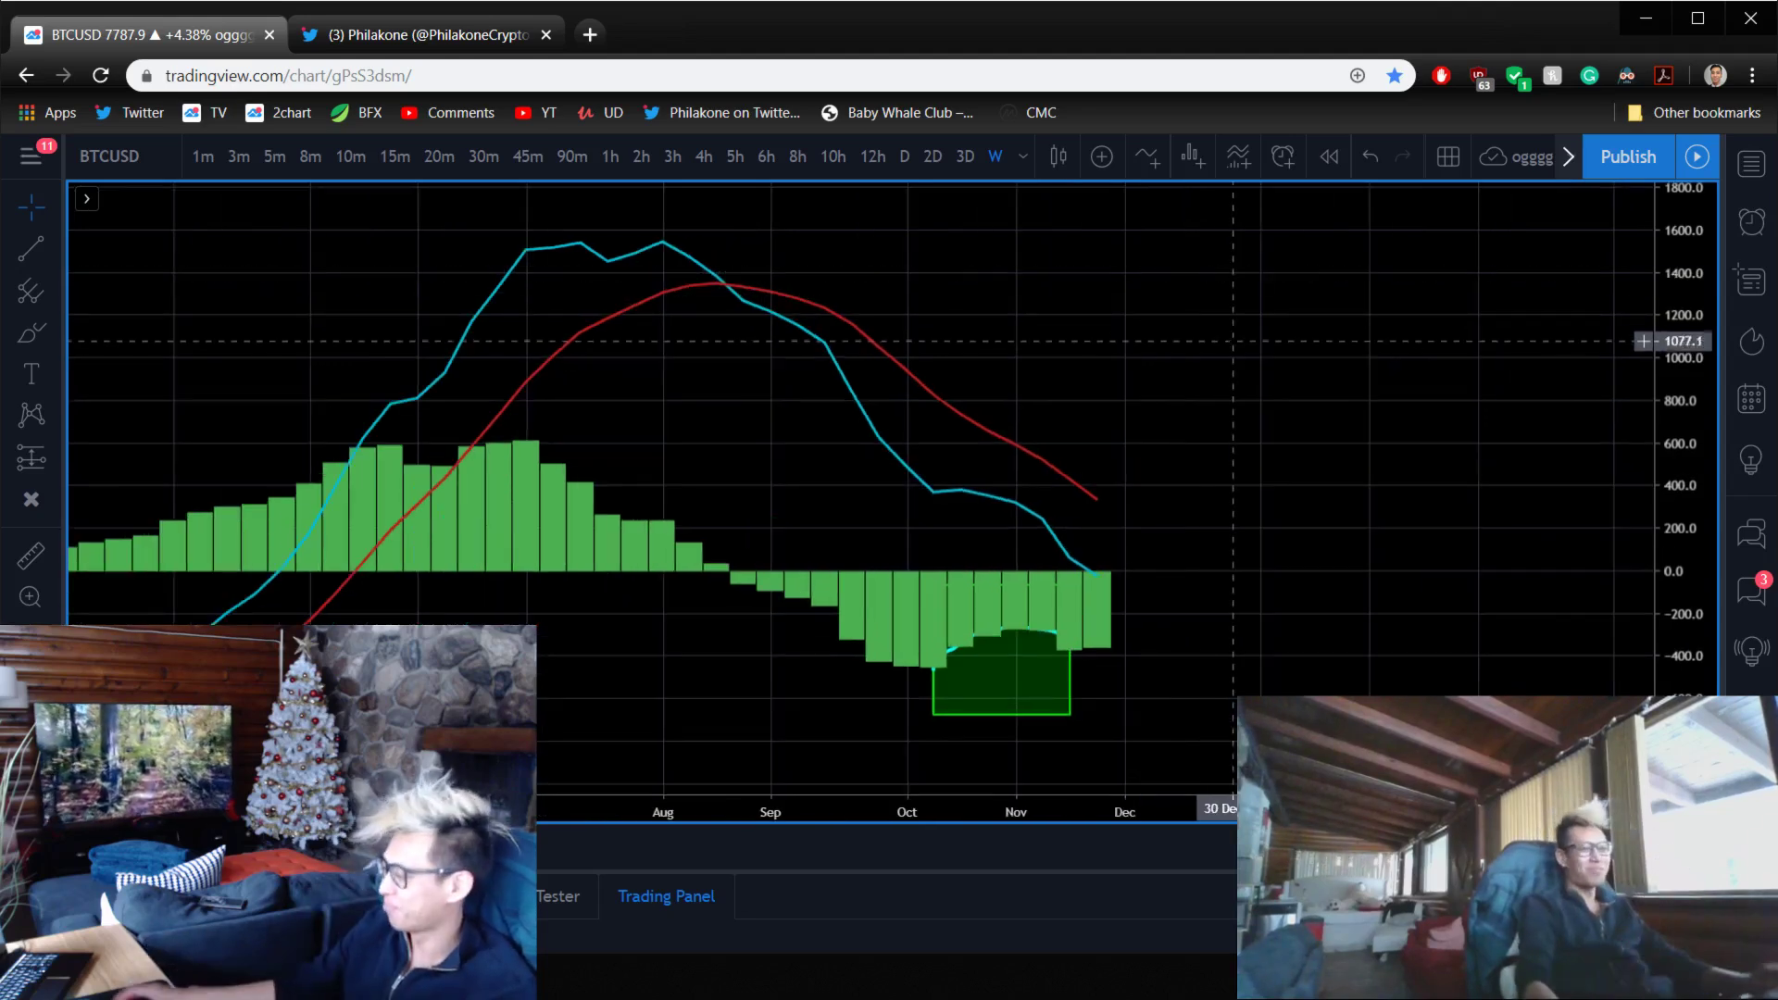
pyautogui.rightClick(1276, 399)
pyautogui.moveTo(1206, 337); pyautogui.dragTo(1155, 334)
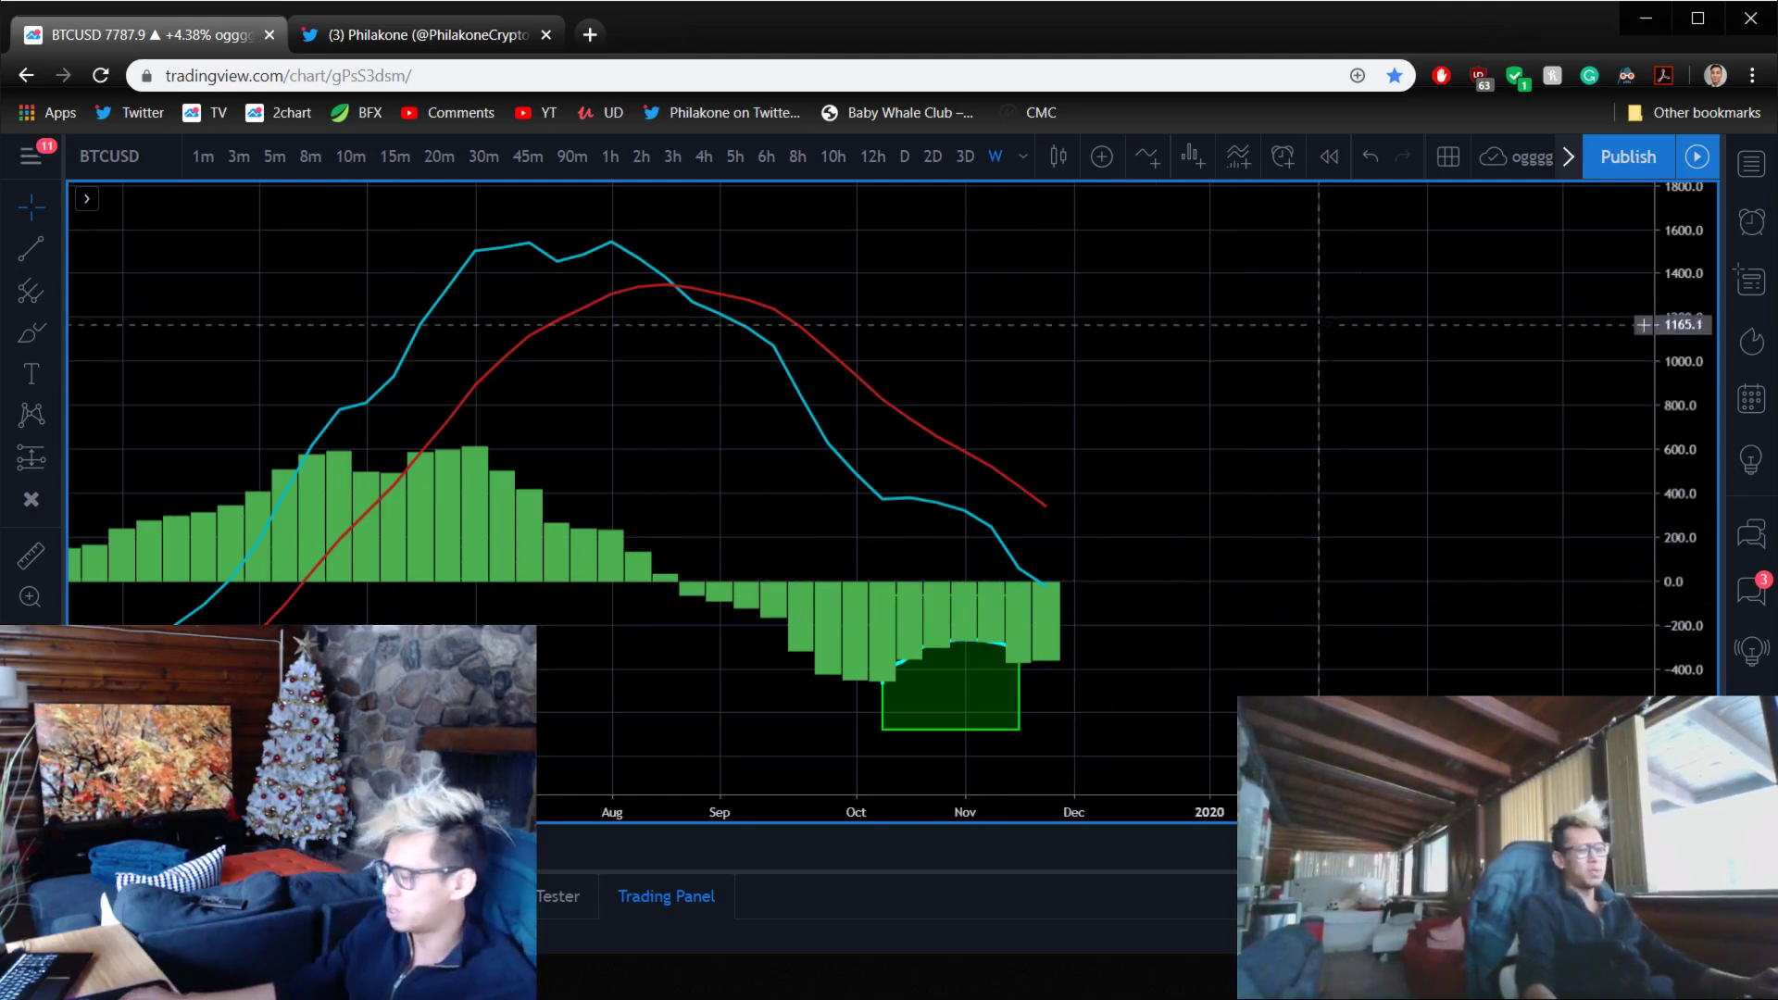
# - Remove all drawings and bring back the stacked MACD, RSI and price panes
pyautogui.rightClick(1166, 409)
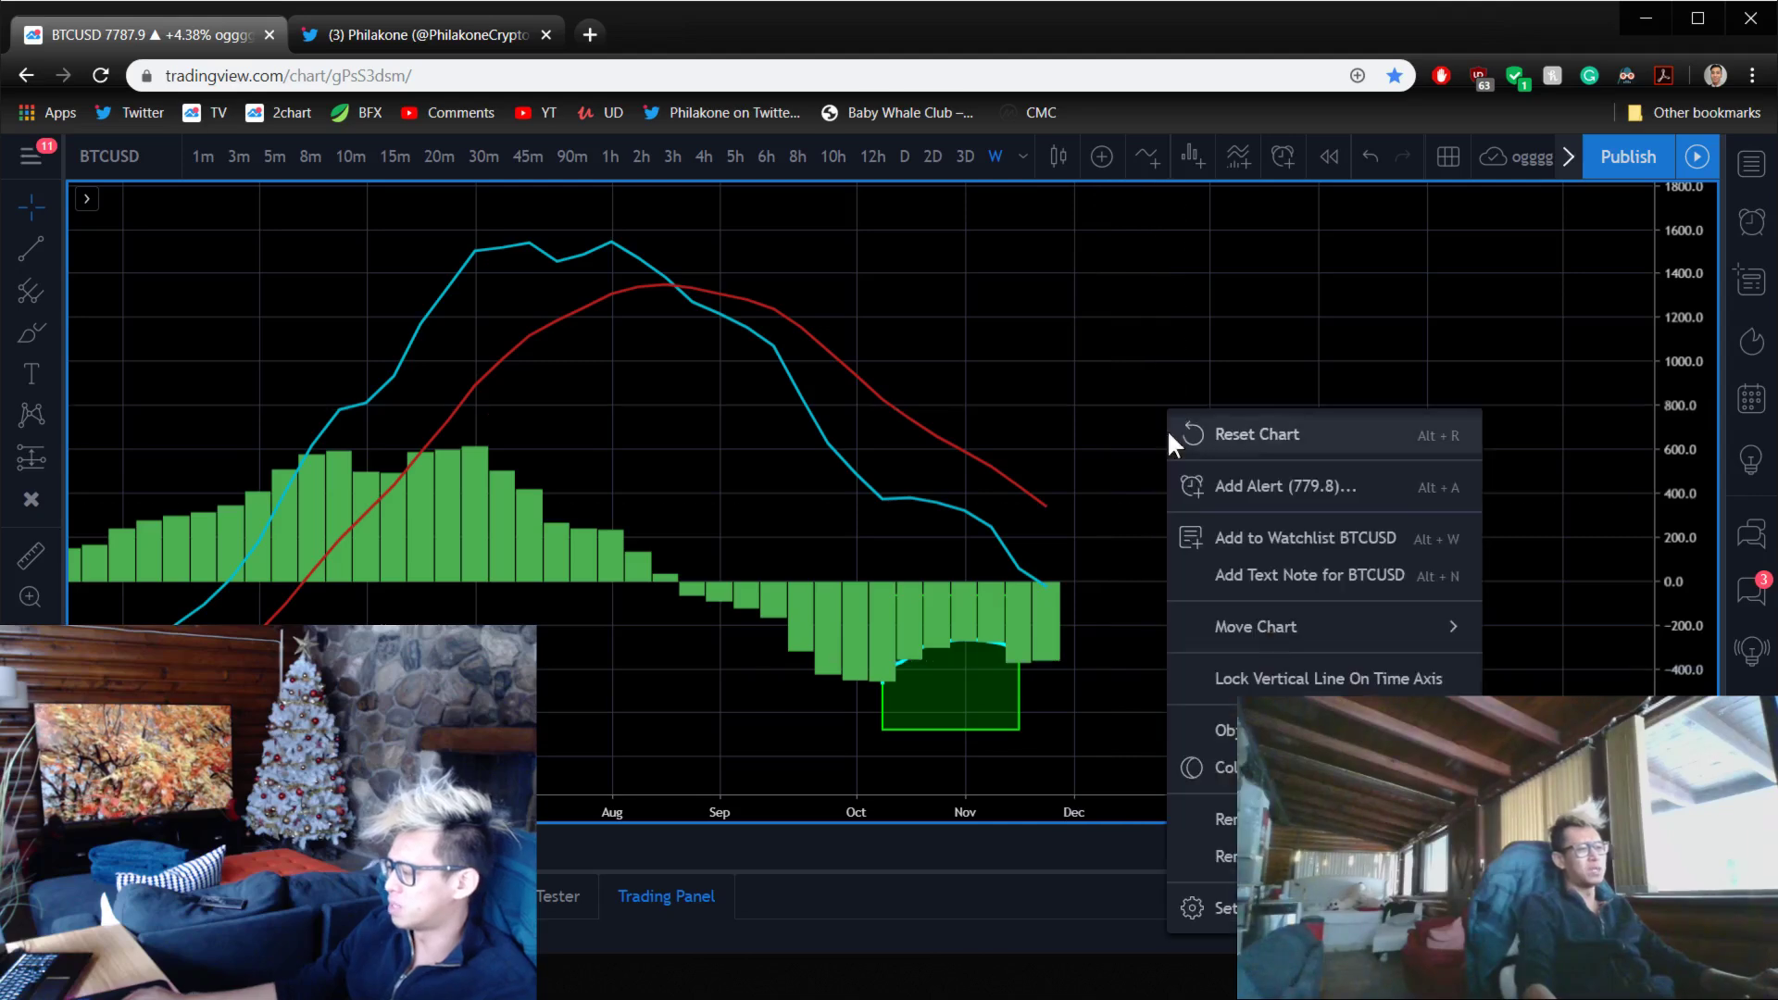
pyautogui.click(1245, 821)
pyautogui.doubleClick(1243, 542)
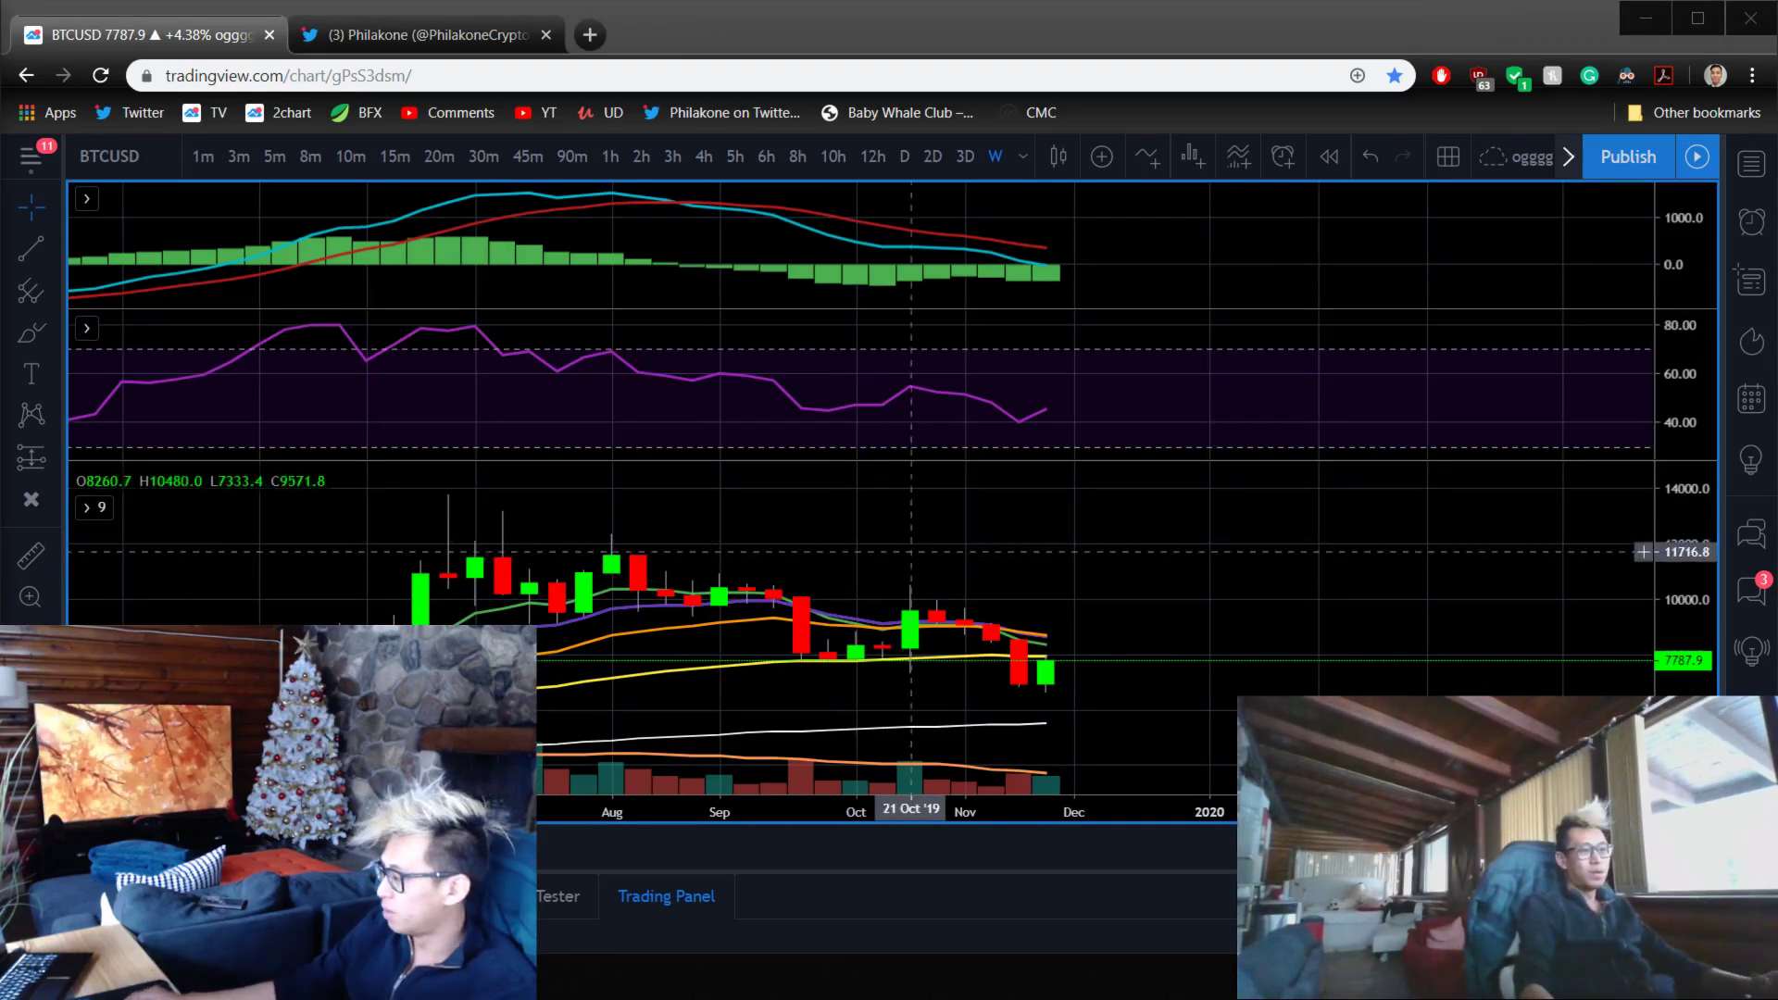
# - Zoom out and maximize the weekly price pane, with the Rectangle tool ready
pyautogui.scroll(-3, 1330, 583)
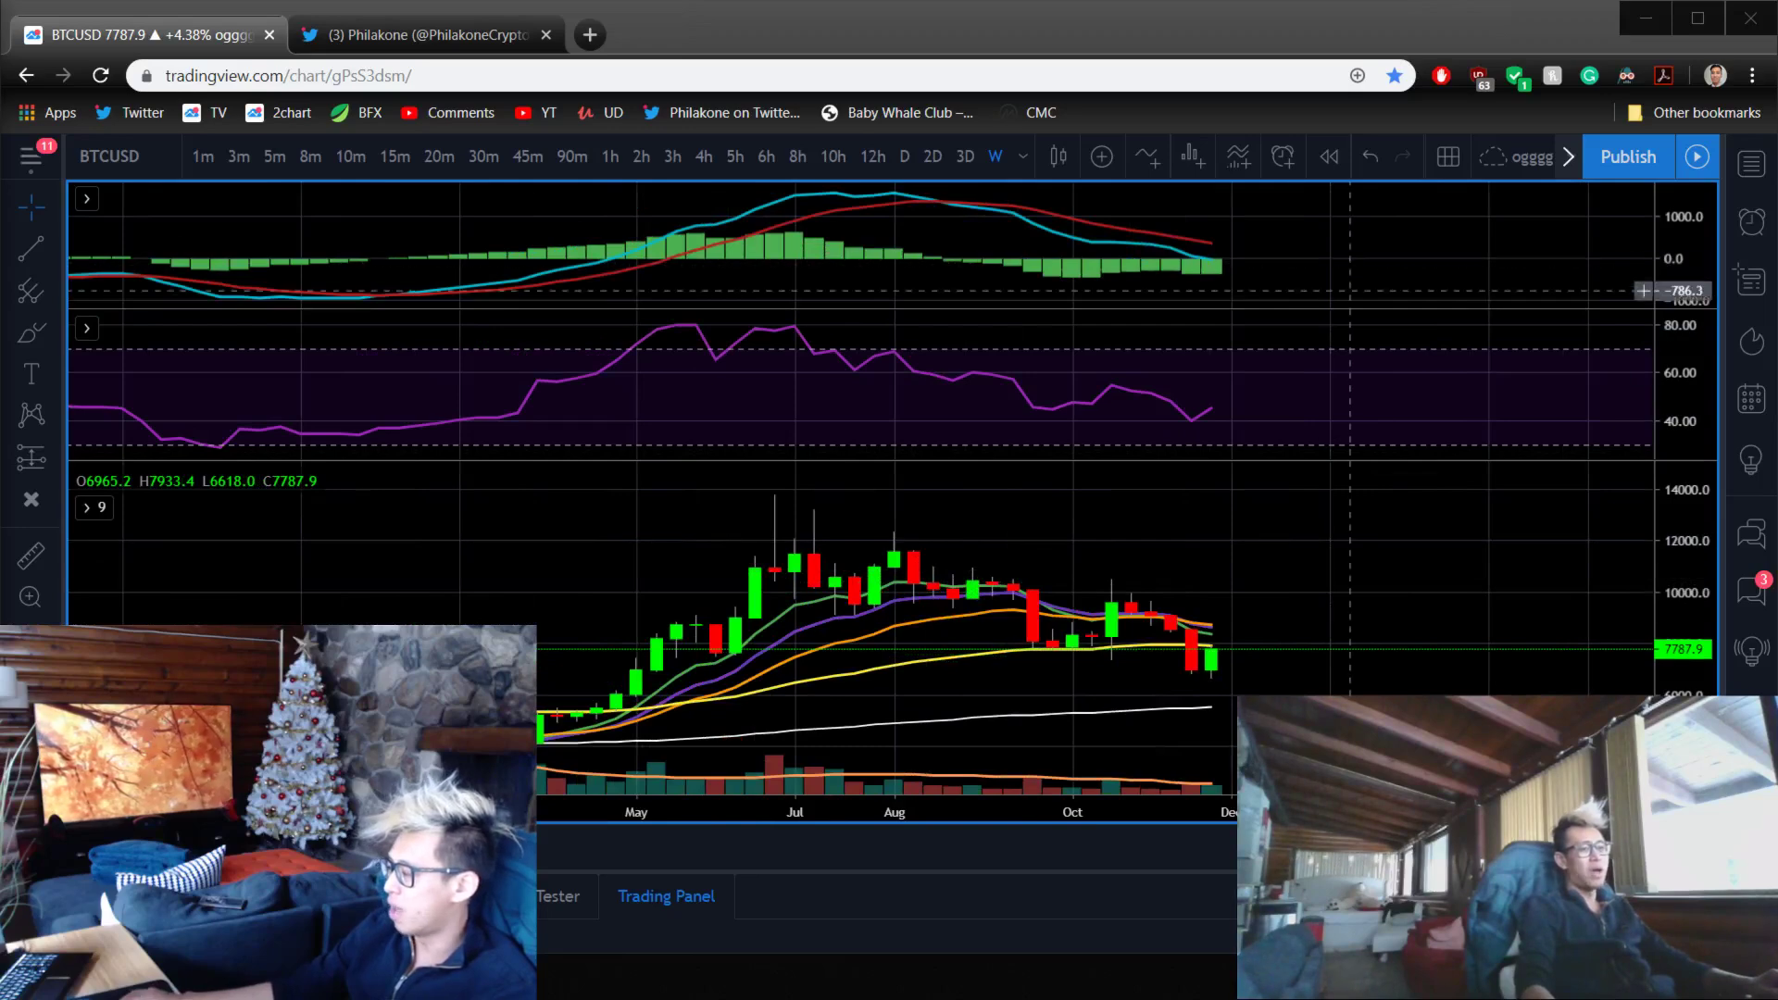
pyautogui.doubleClick(1330, 583)
pyautogui.click(54, 330)
pyautogui.click(226, 387)
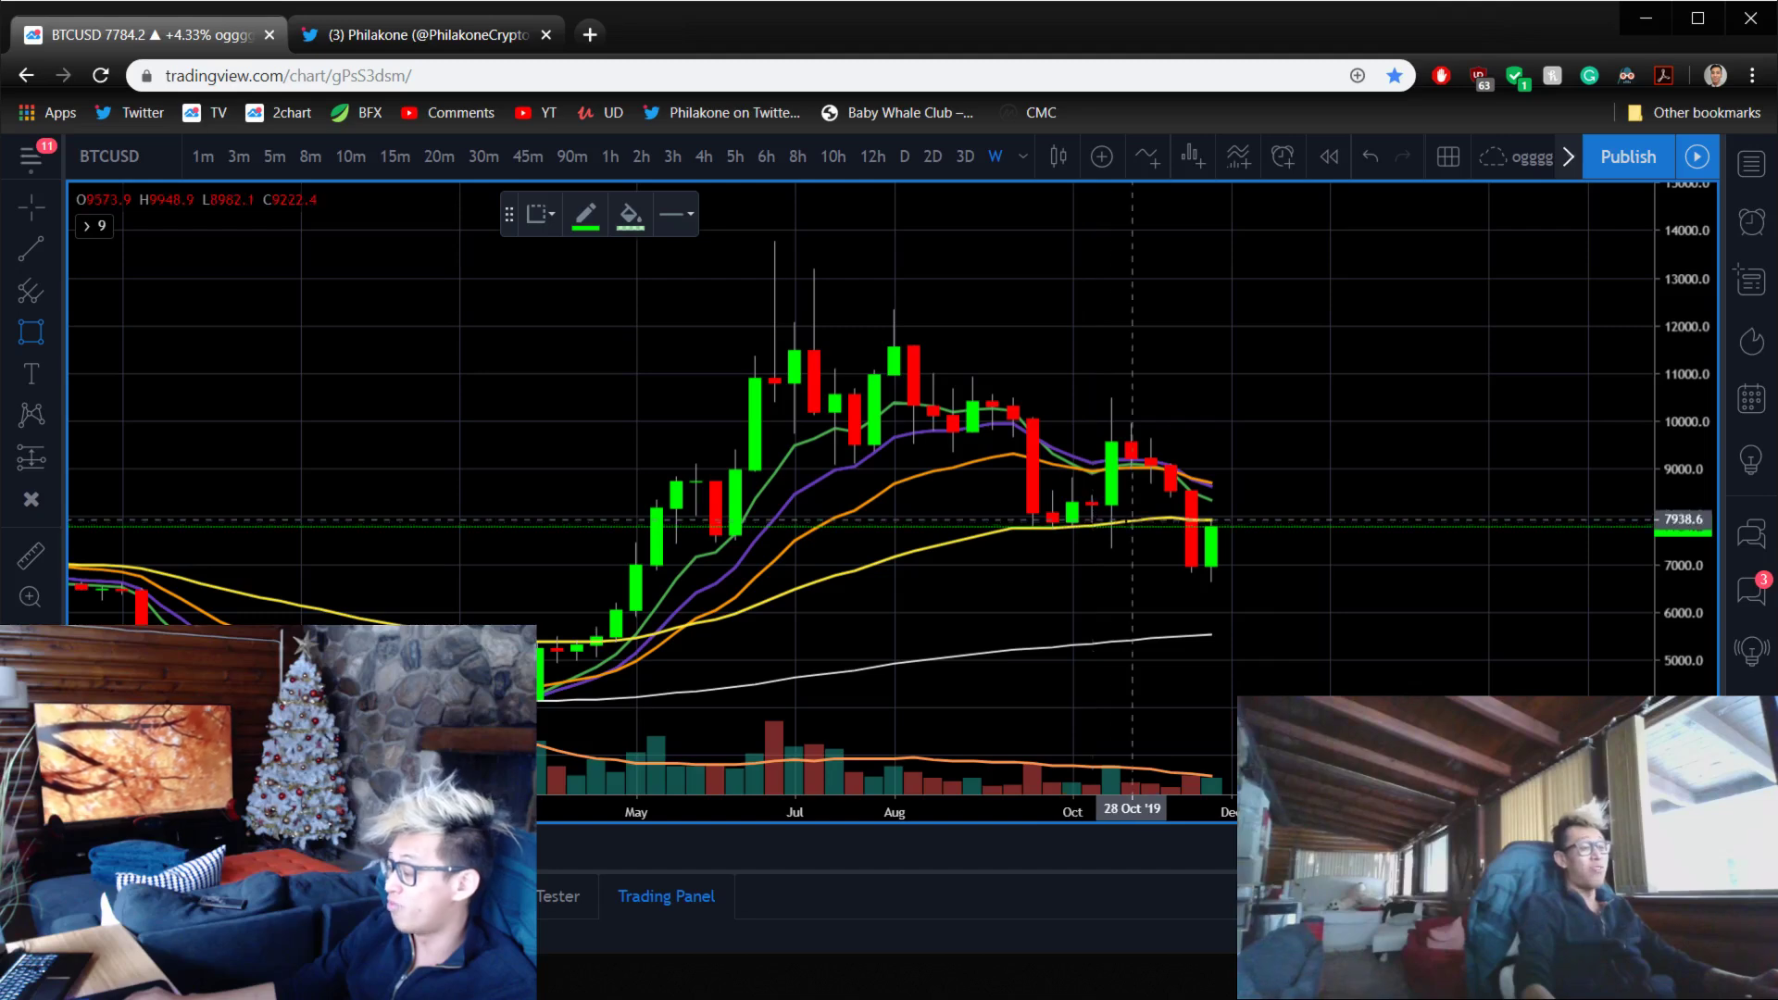
# - Box the weekly candles from 09 Sep to mid-October 2019 with a green rectangle
pyautogui.scroll(3, 1333, 361)
pyautogui.click(747, 524)
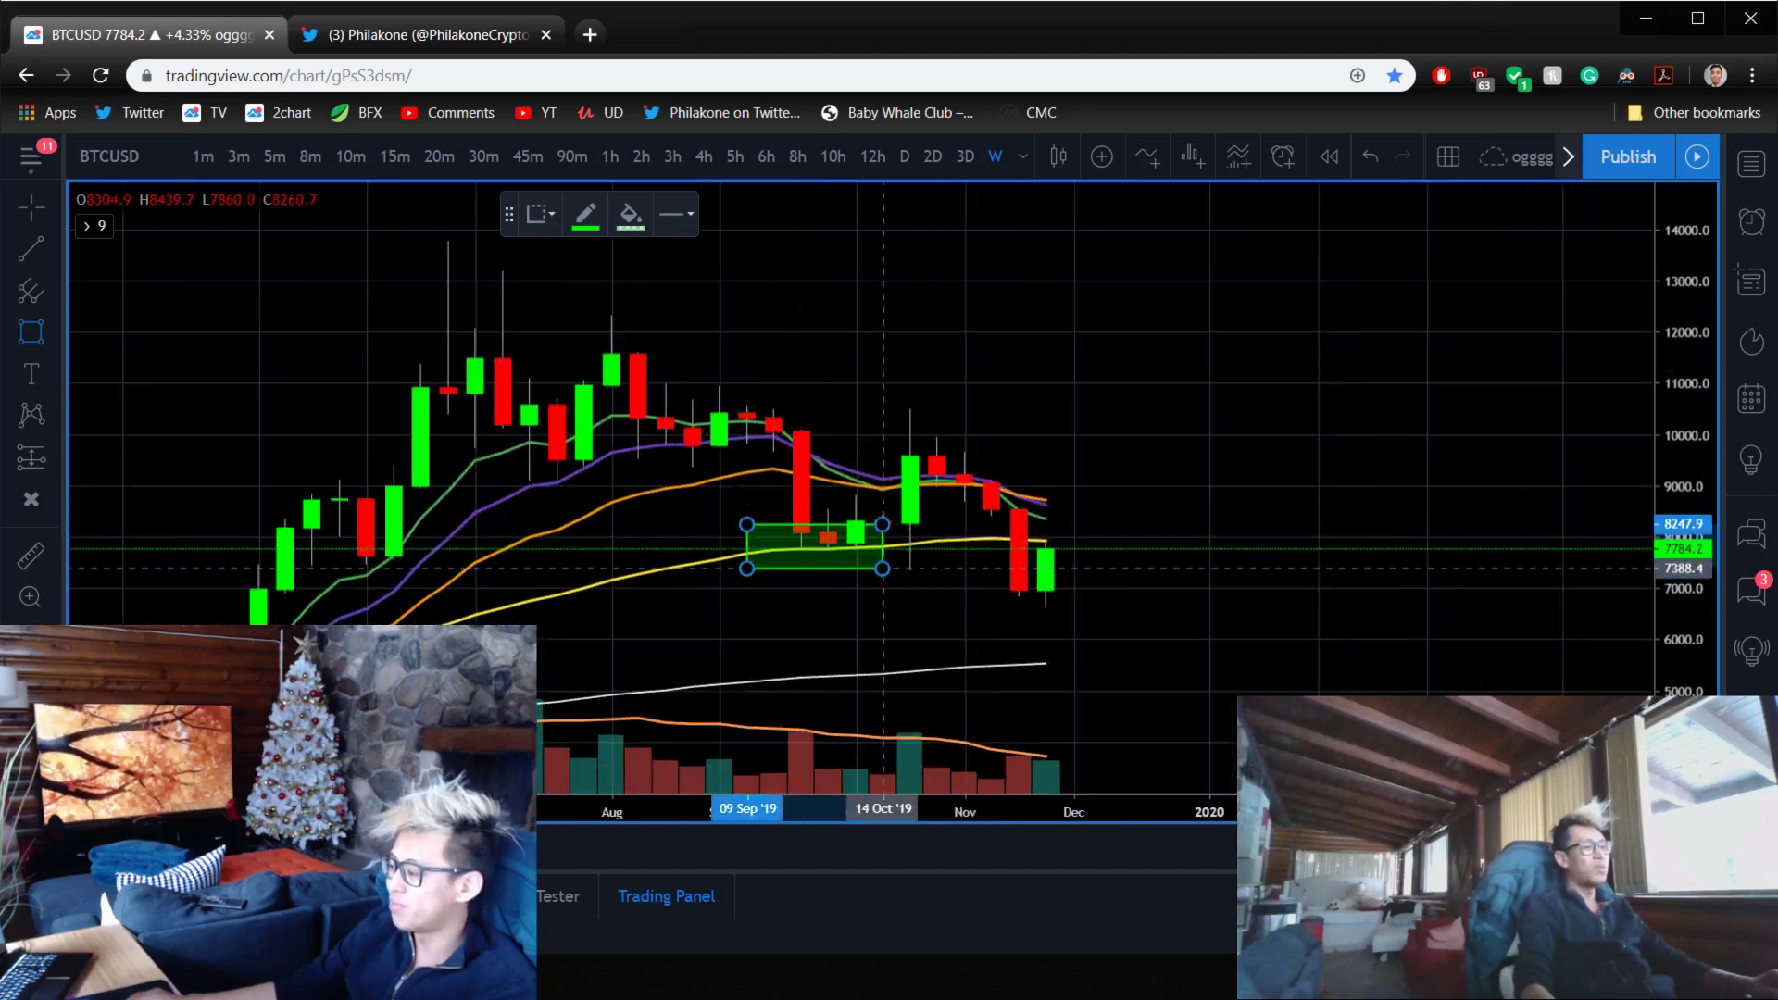
pyautogui.click(937, 571)
# - Restore the panes, pan to the newest candles, and maximize the MACD pane
pyautogui.doubleClick(1211, 335)
pyautogui.moveTo(1129, 550); pyautogui.dragTo(868, 591)
pyautogui.scroll(-3, 872, 587)
pyautogui.moveTo(1218, 532); pyautogui.dragTo(967, 584)
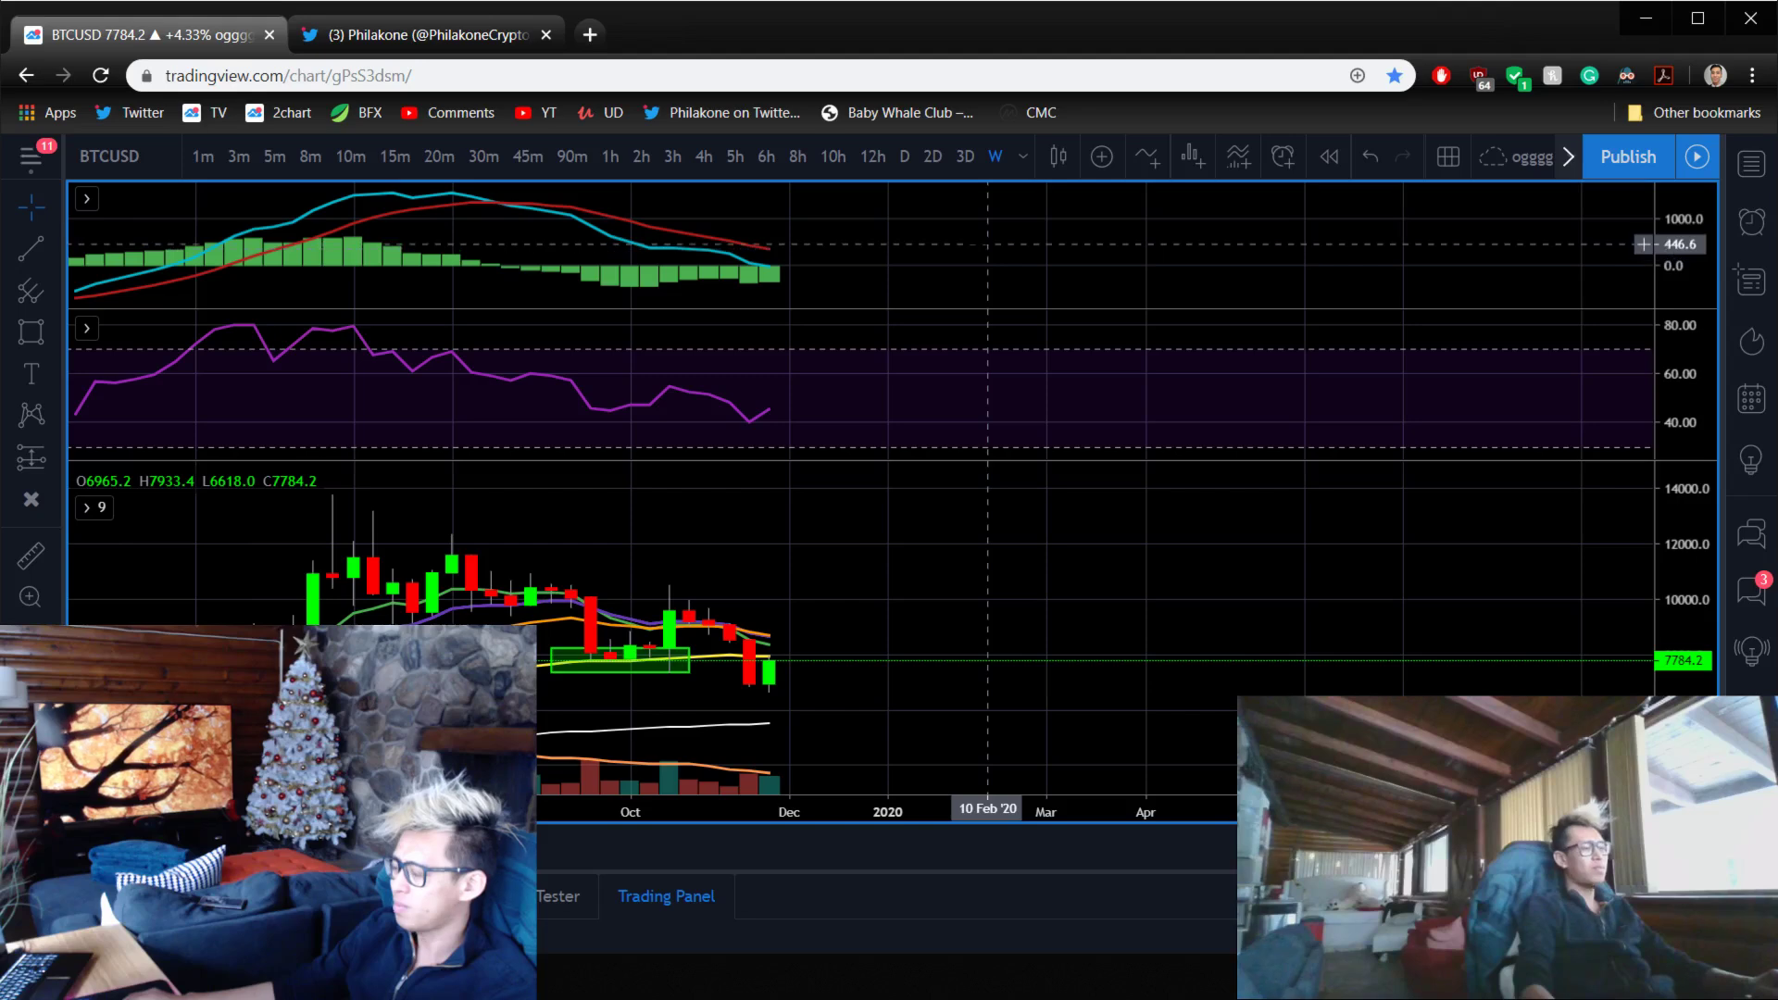
pyautogui.doubleClick(963, 245)
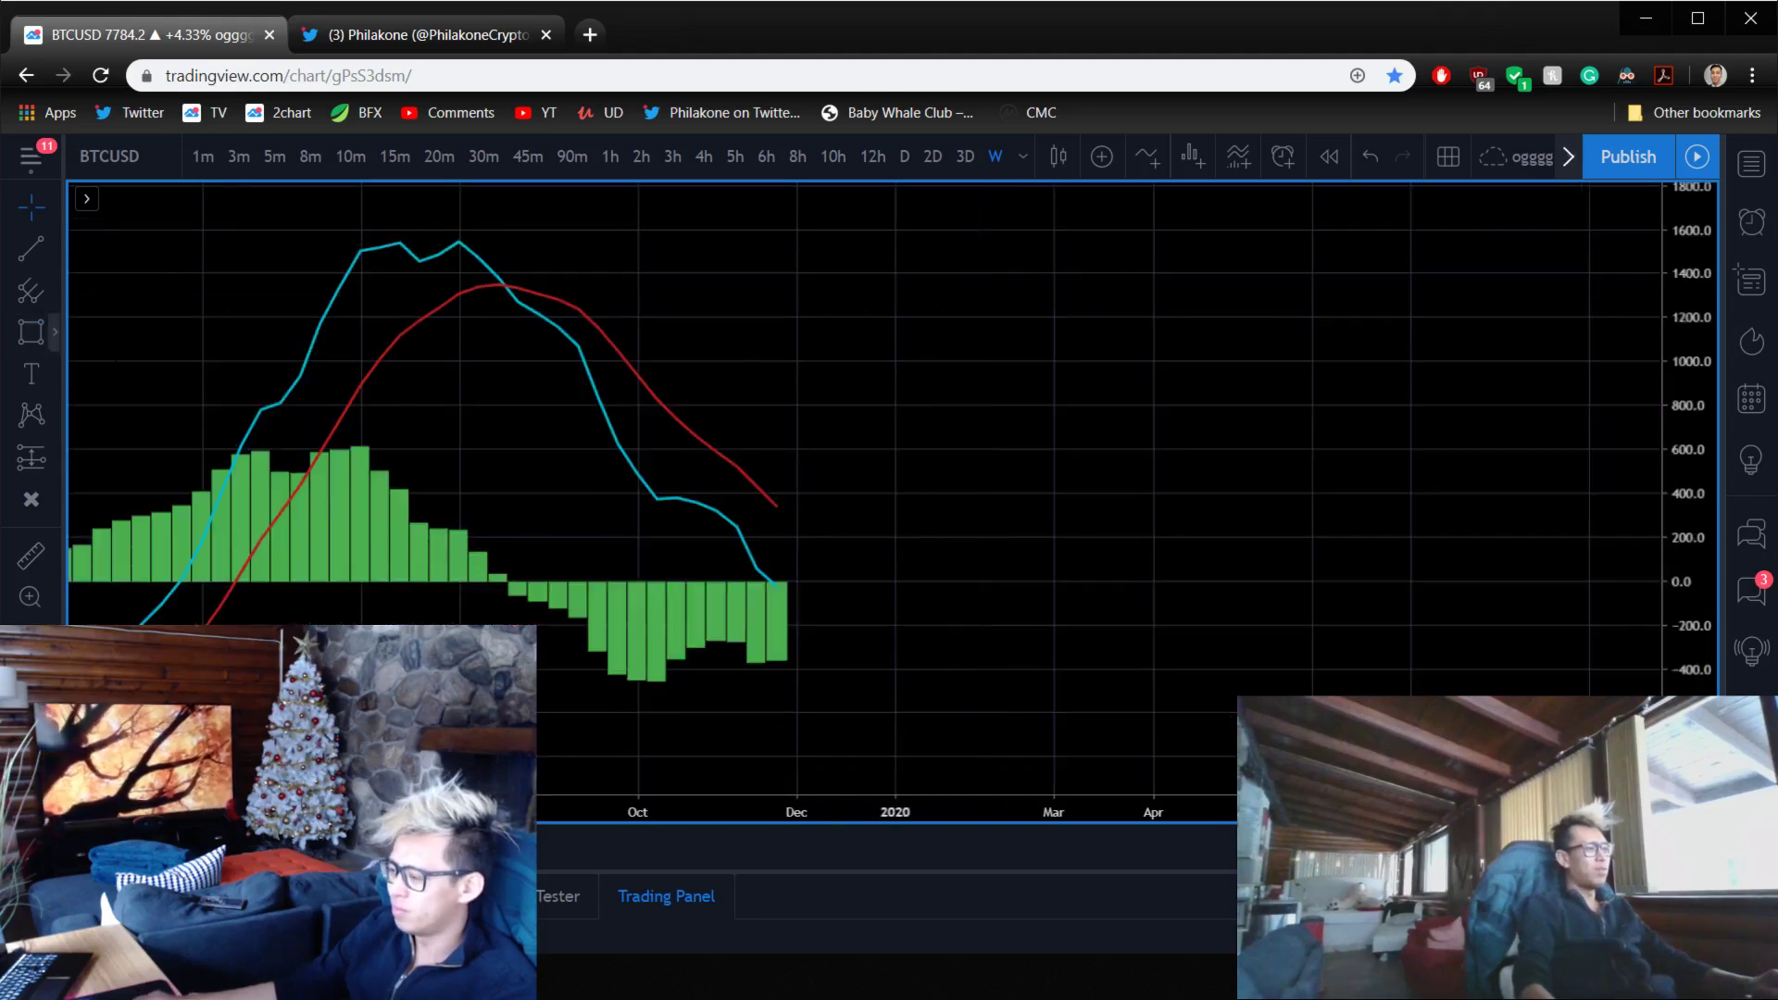
# - Attempt a cyan Brush stroke under the lowest MACD histogram bars, then discard it
pyautogui.click(43, 335)
pyautogui.click(55, 336)
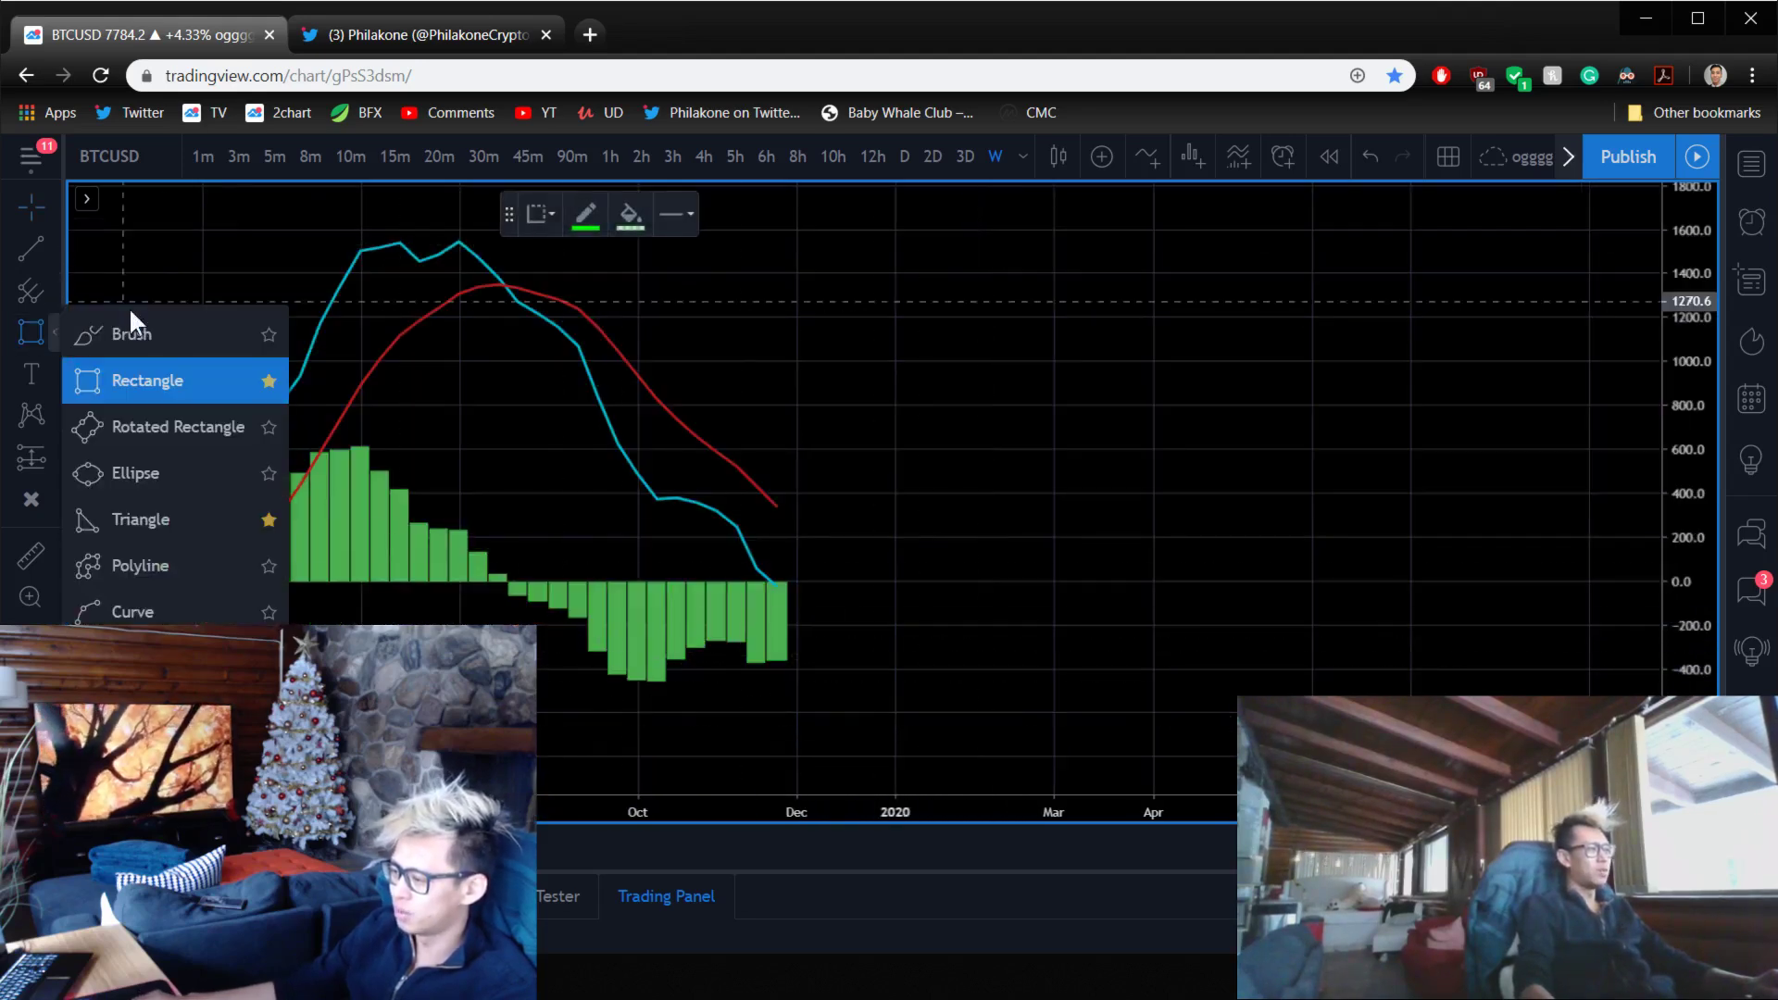
pyautogui.click(111, 326)
pyautogui.moveTo(618, 673); pyautogui.dragTo(639, 681)
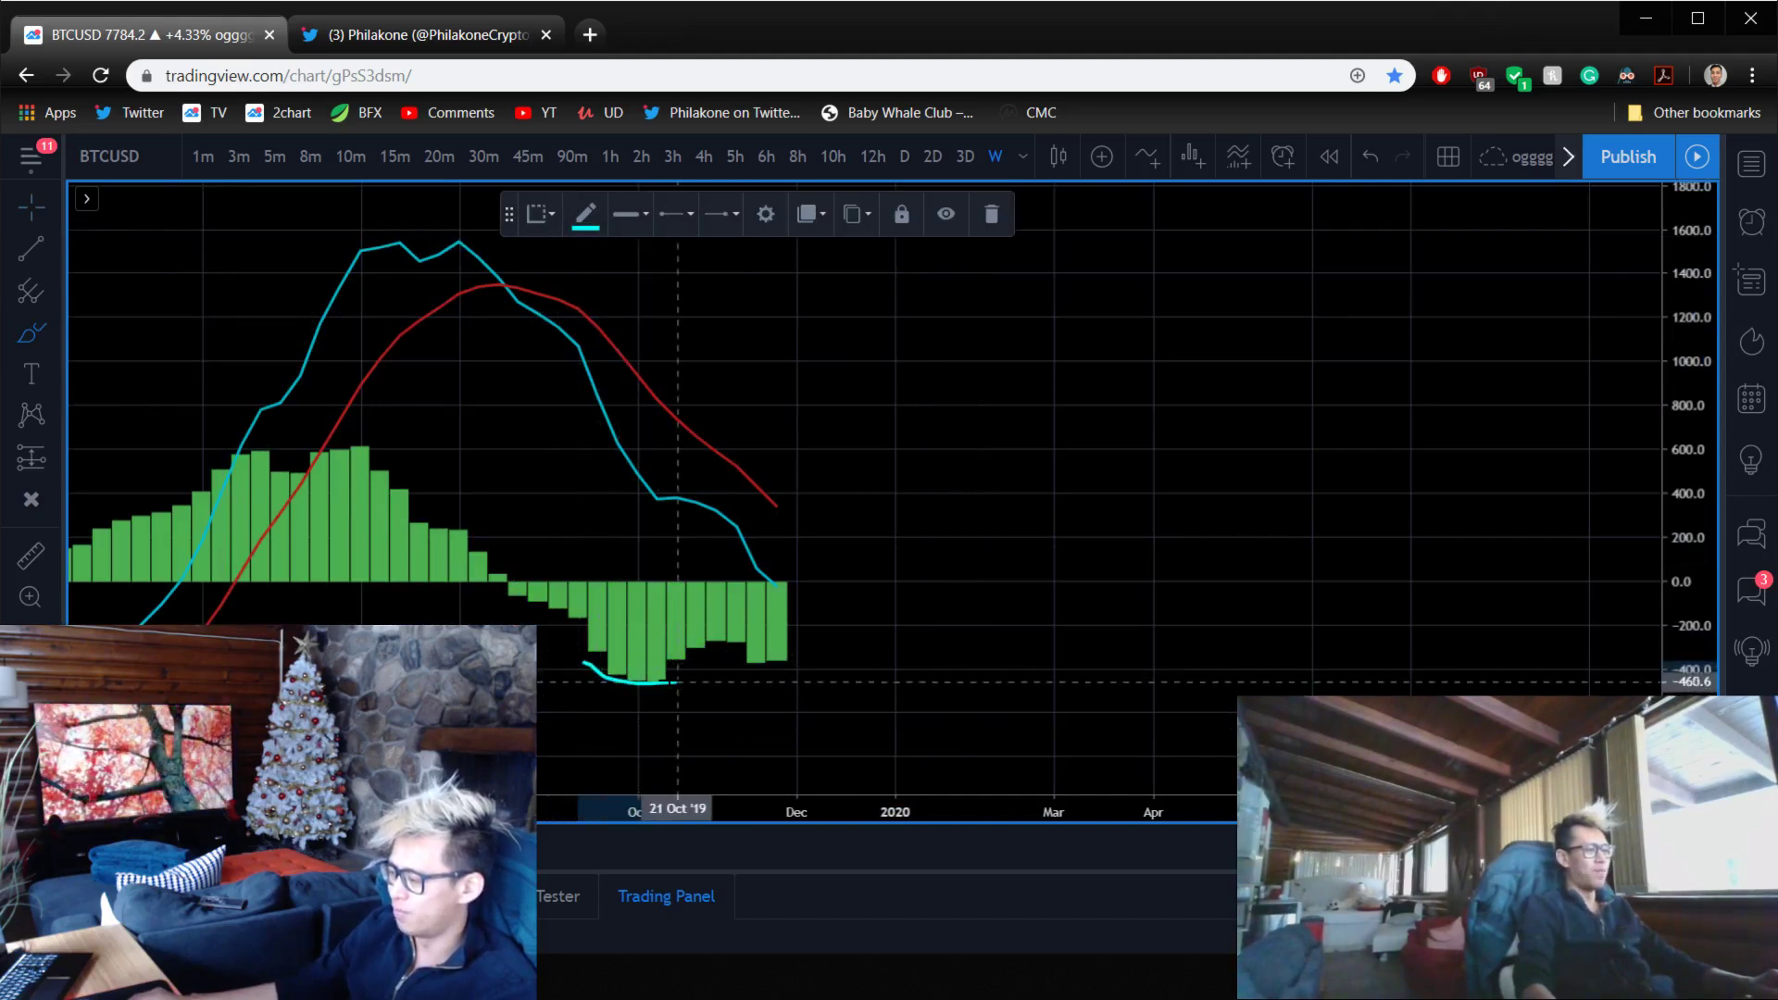
pyautogui.press('Escape')
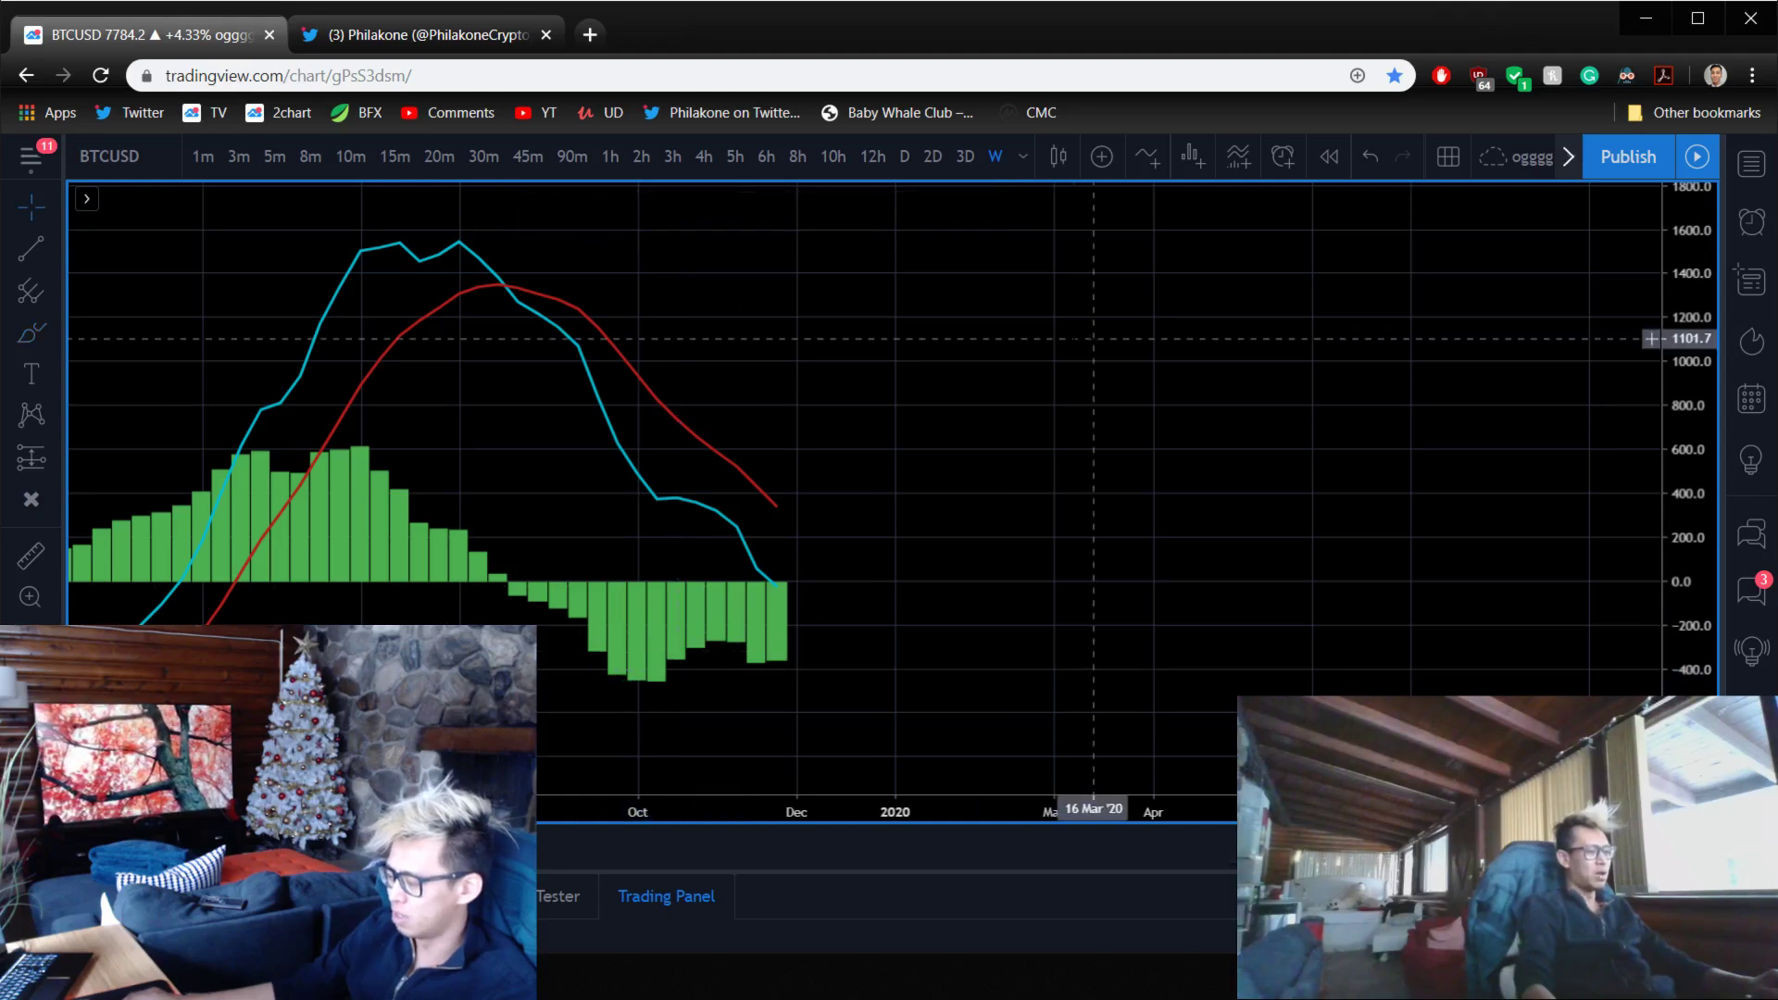
# - Review the weekly price, MACD and RSI panes in turn, then return to Calc
pyautogui.doubleClick(935, 331)
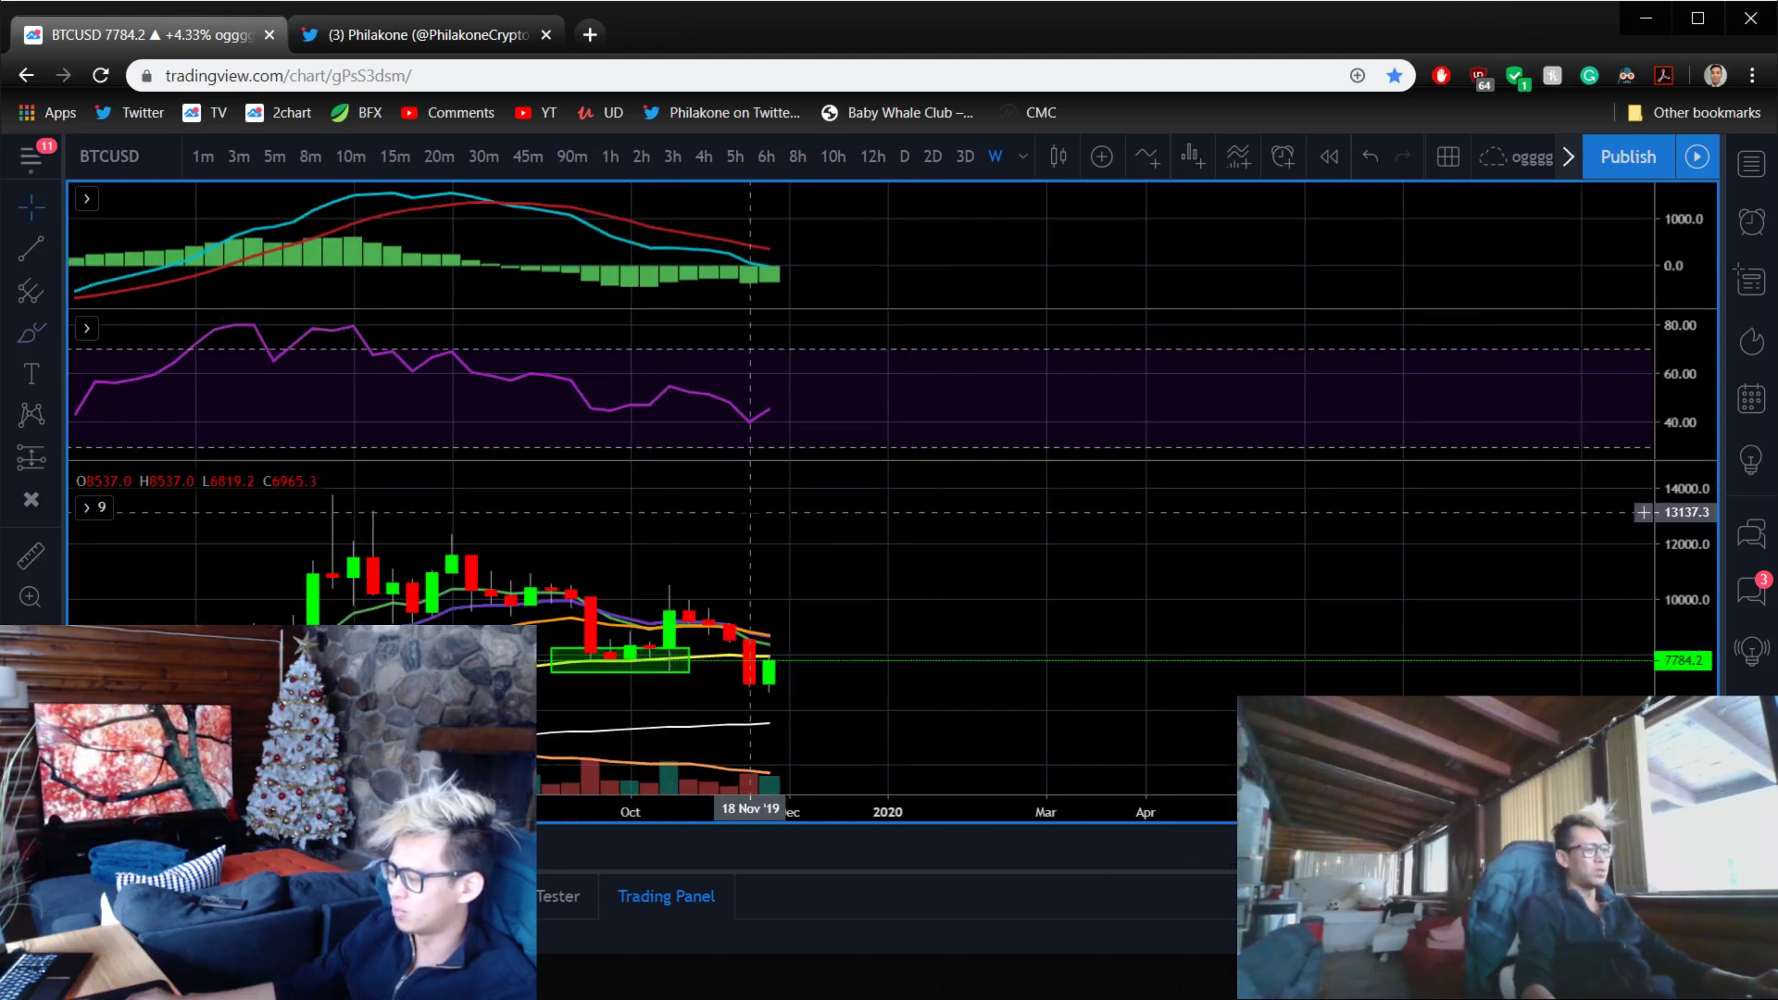
pyautogui.doubleClick(736, 731)
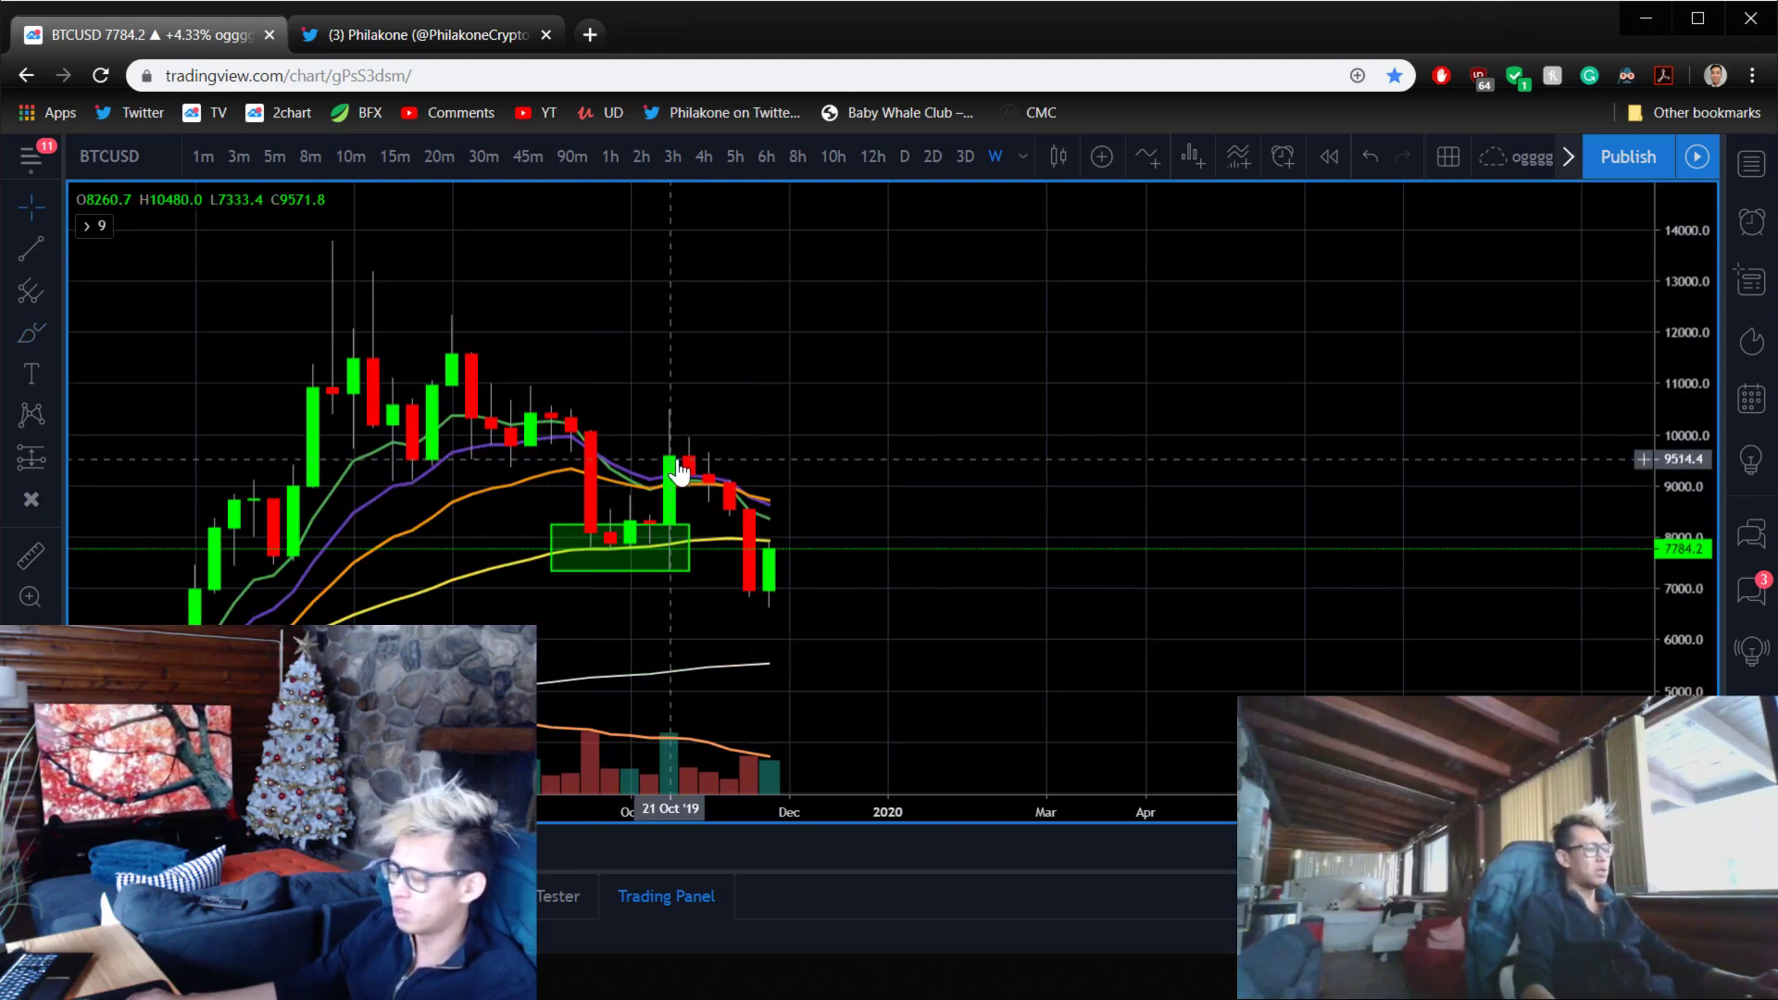
pyautogui.doubleClick(1018, 454)
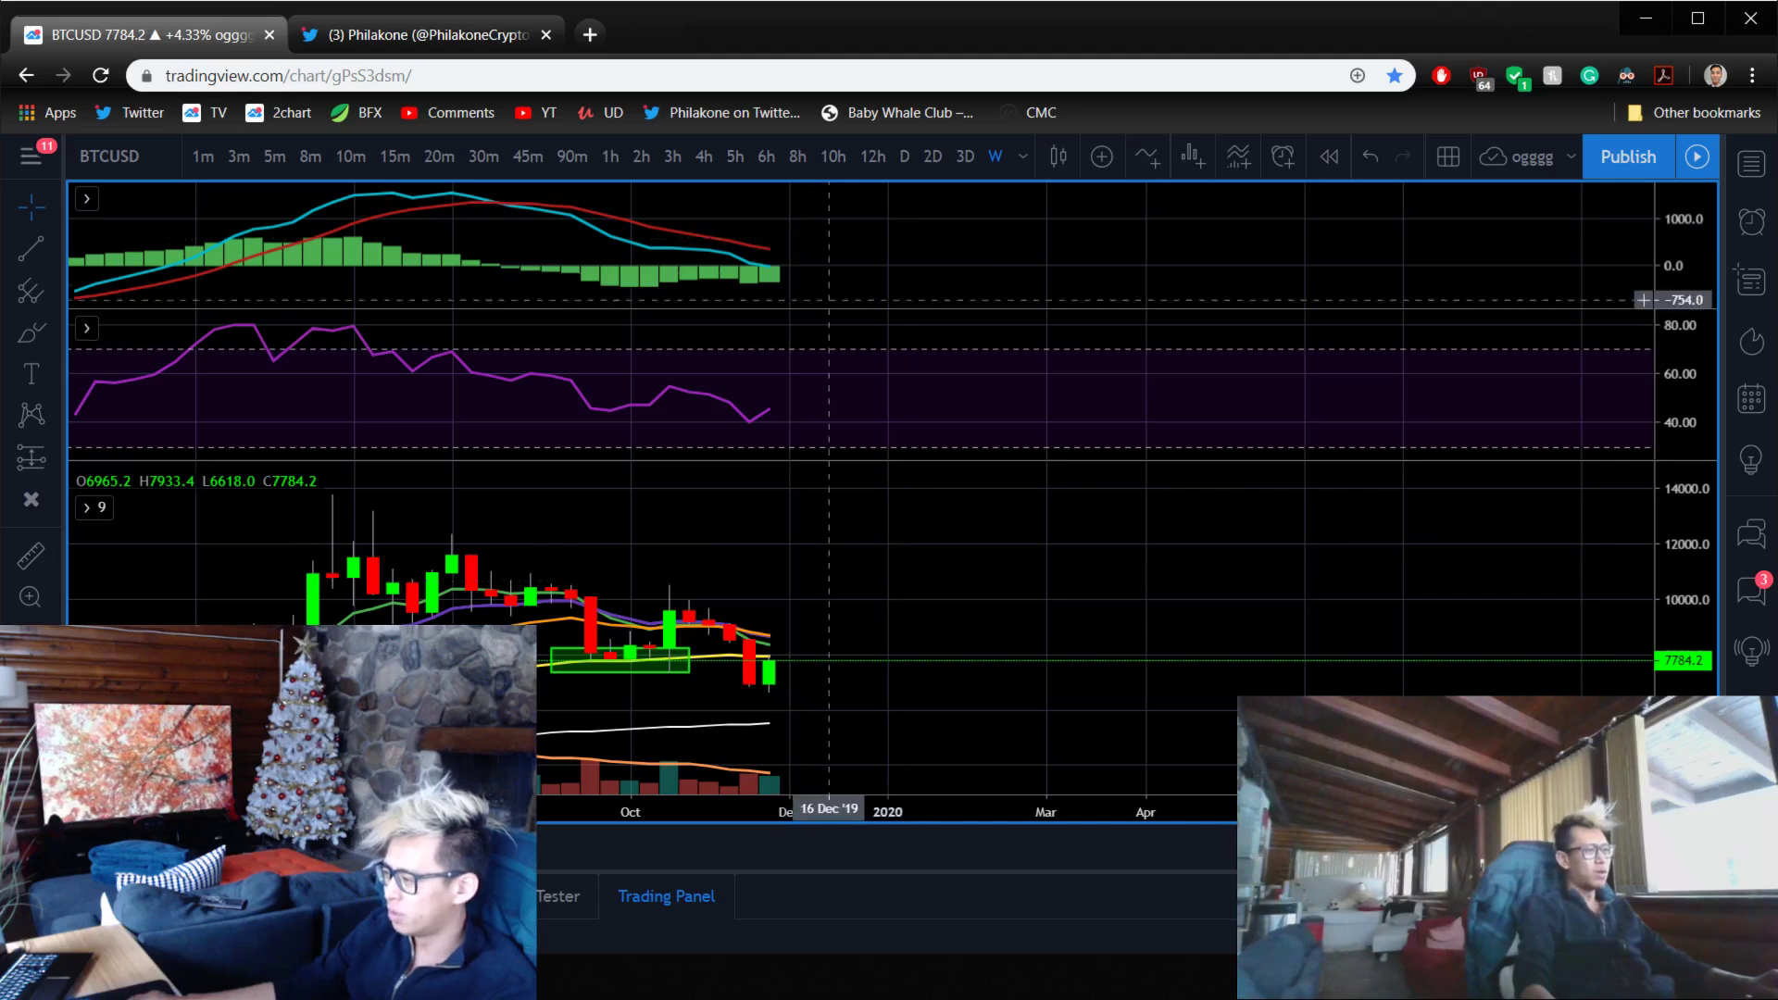
pyautogui.doubleClick(909, 221)
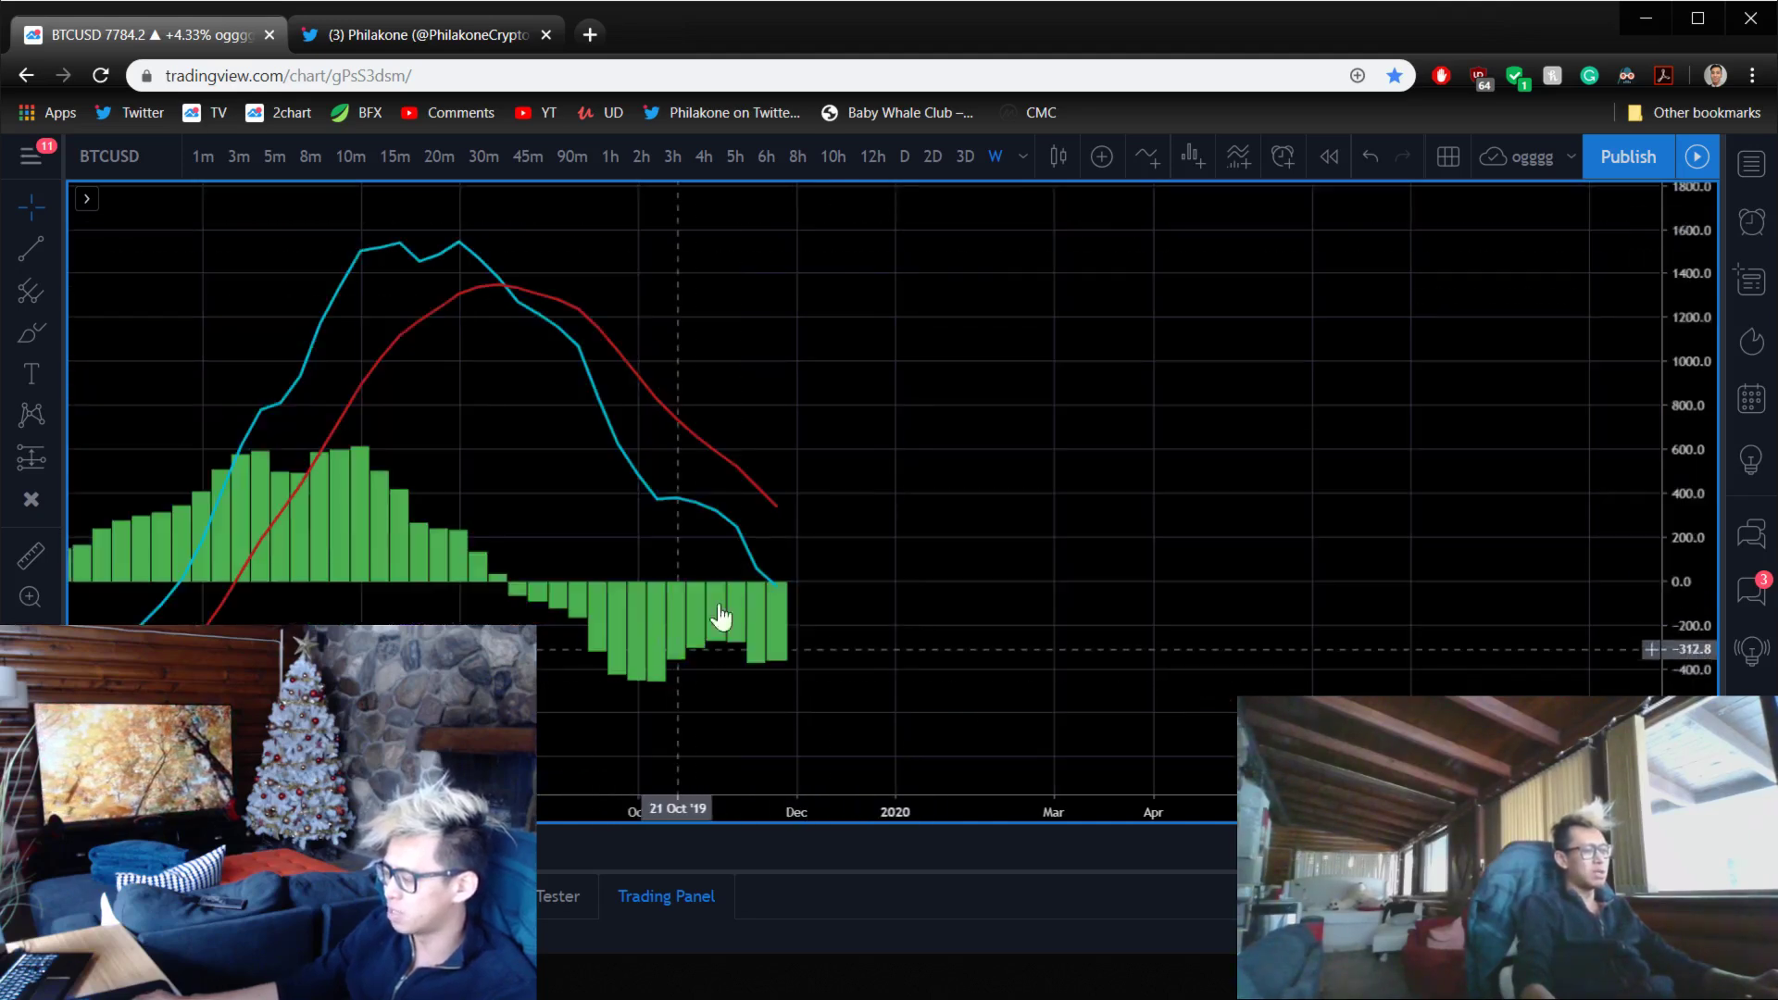
pyautogui.doubleClick(933, 421)
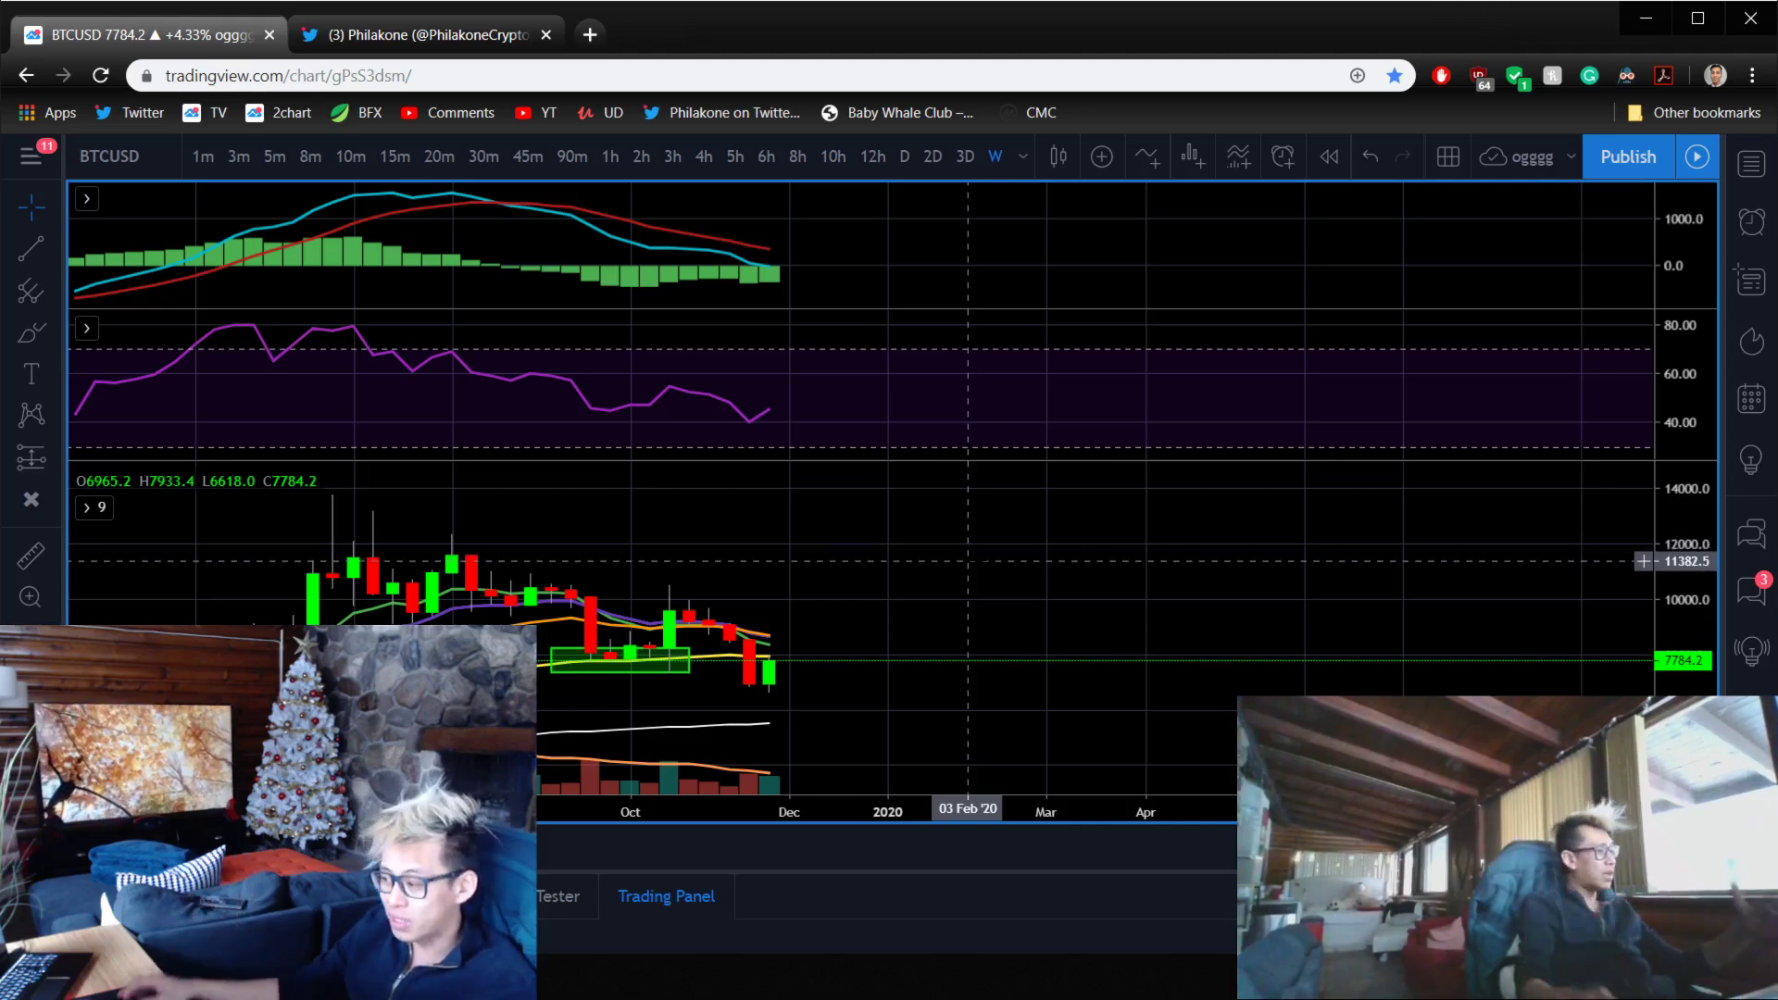
pyautogui.scroll(-2, 928, 543)
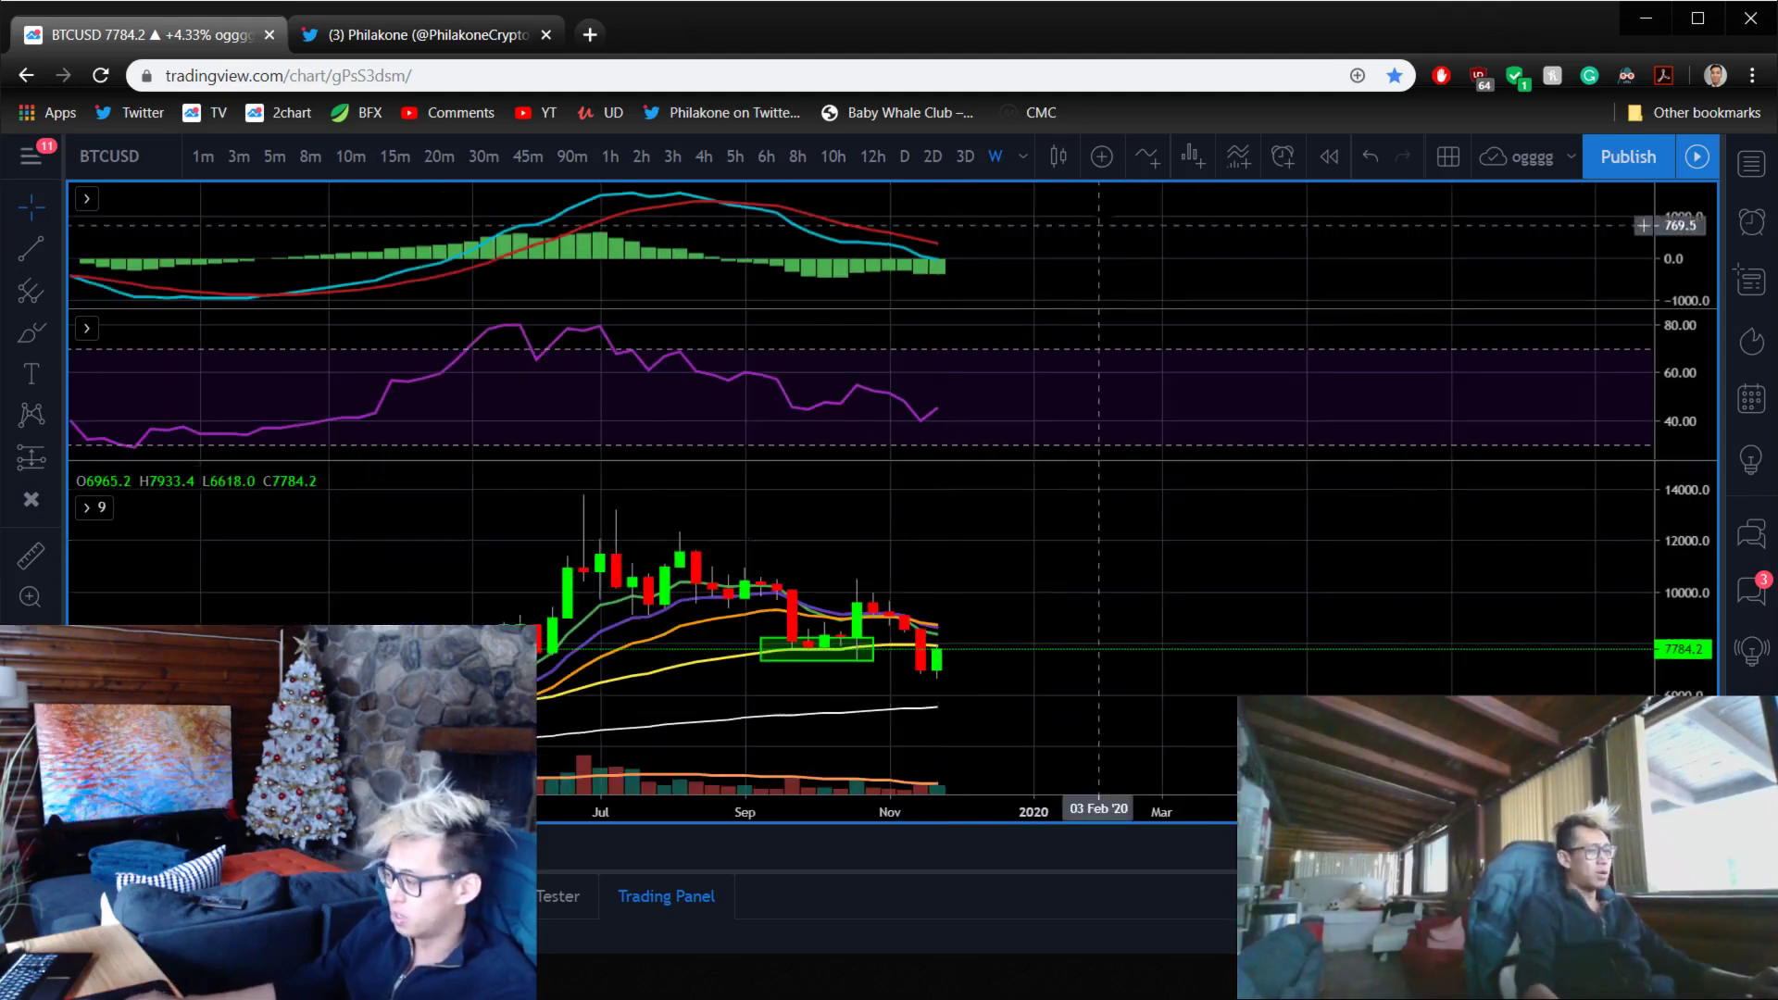
pyautogui.doubleClick(1066, 225)
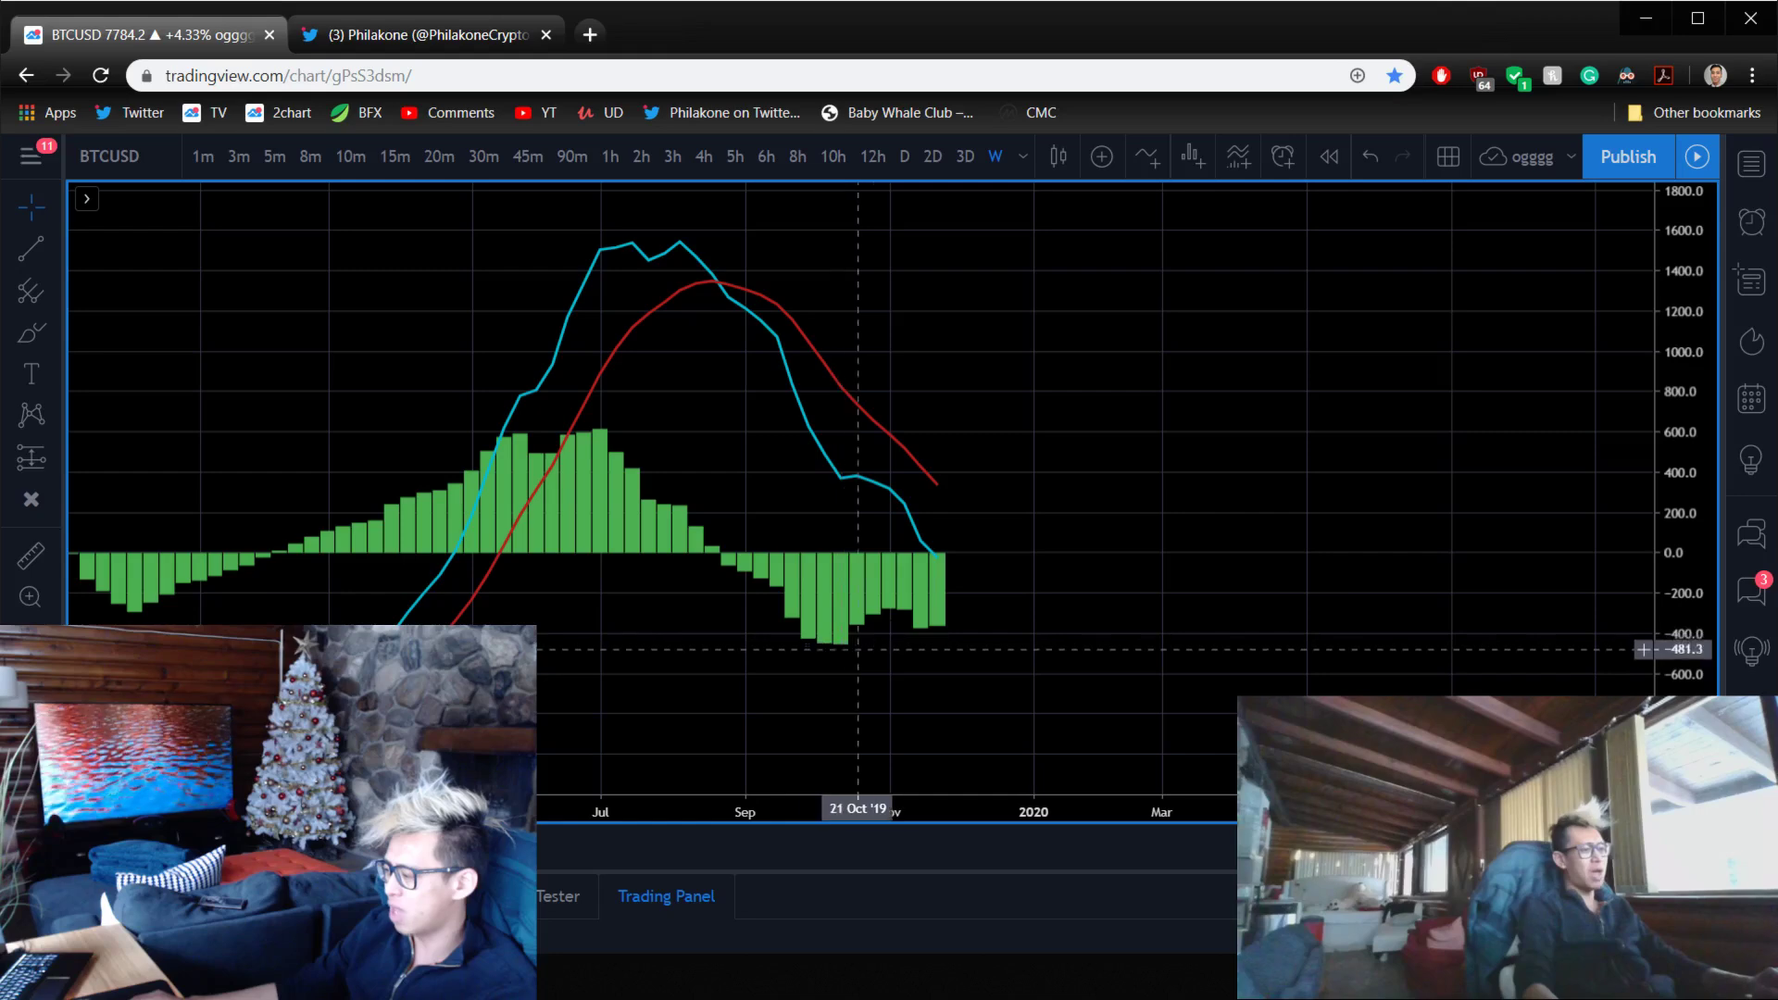
pyautogui.doubleClick(858, 649)
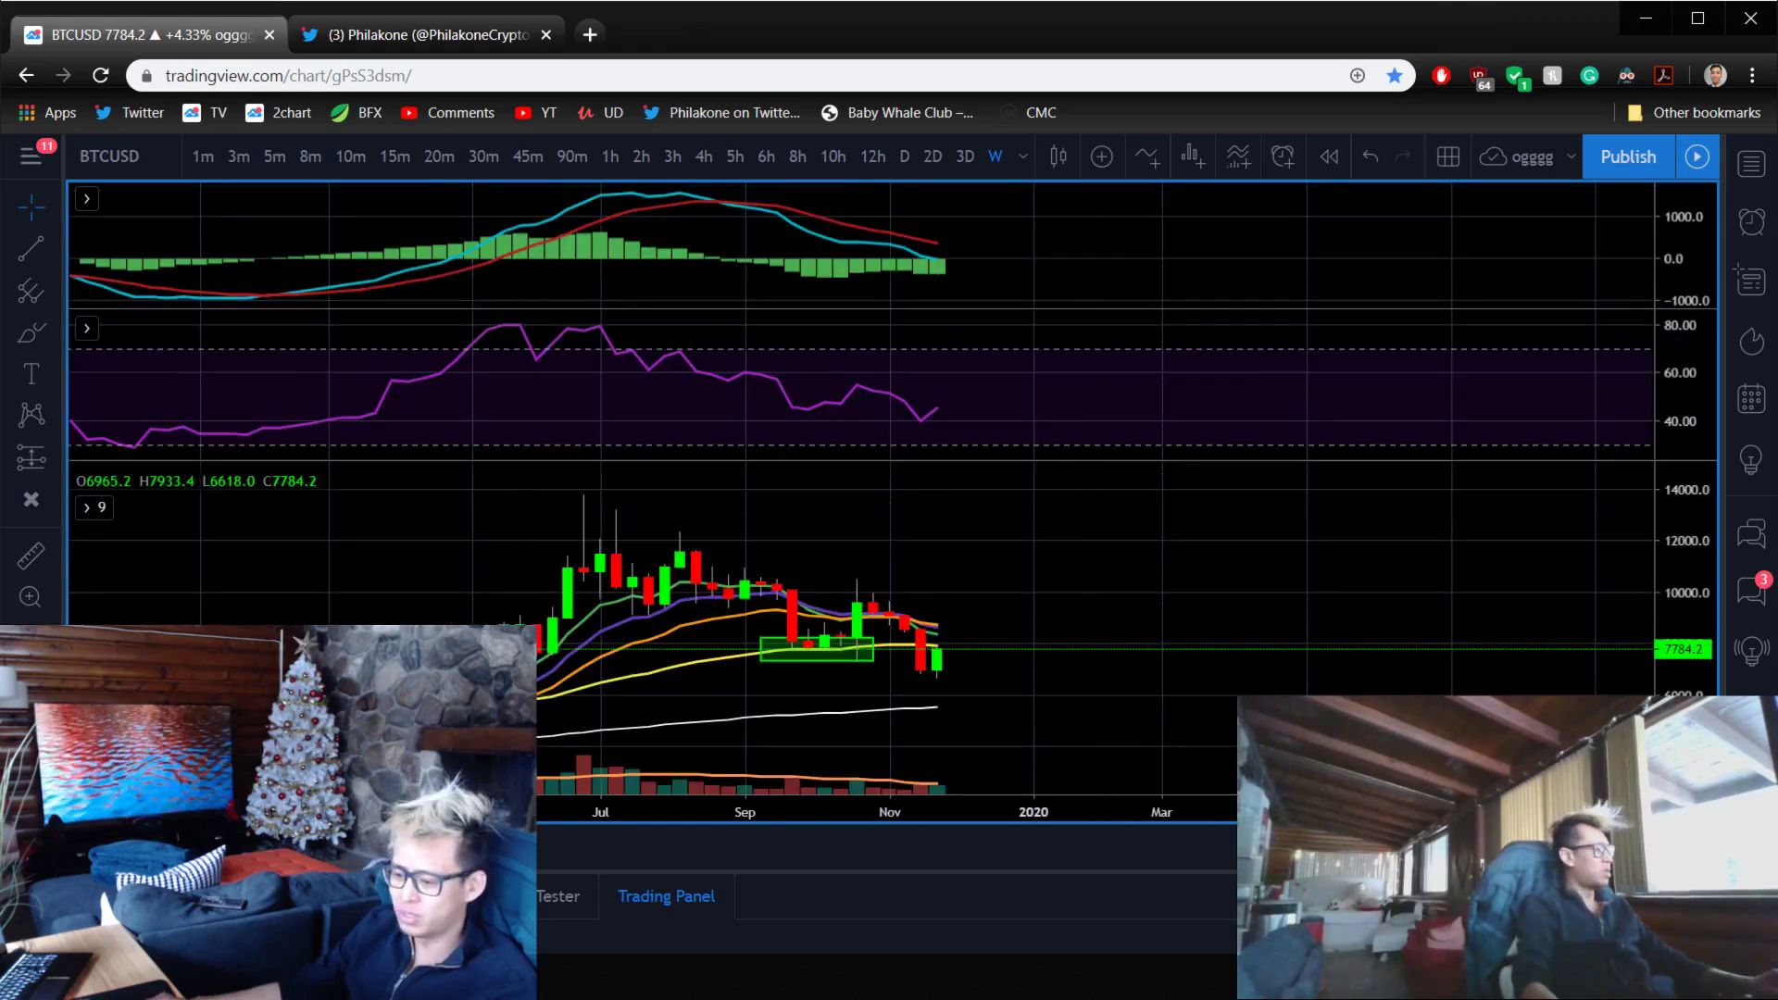
pyautogui.hotkey('alt', 'Tab')
# - Begin typing Bearish in Weekly MACD cell C2, then cancel the entry
pyautogui.click(455, 409)
pyautogui.click(385, 360)
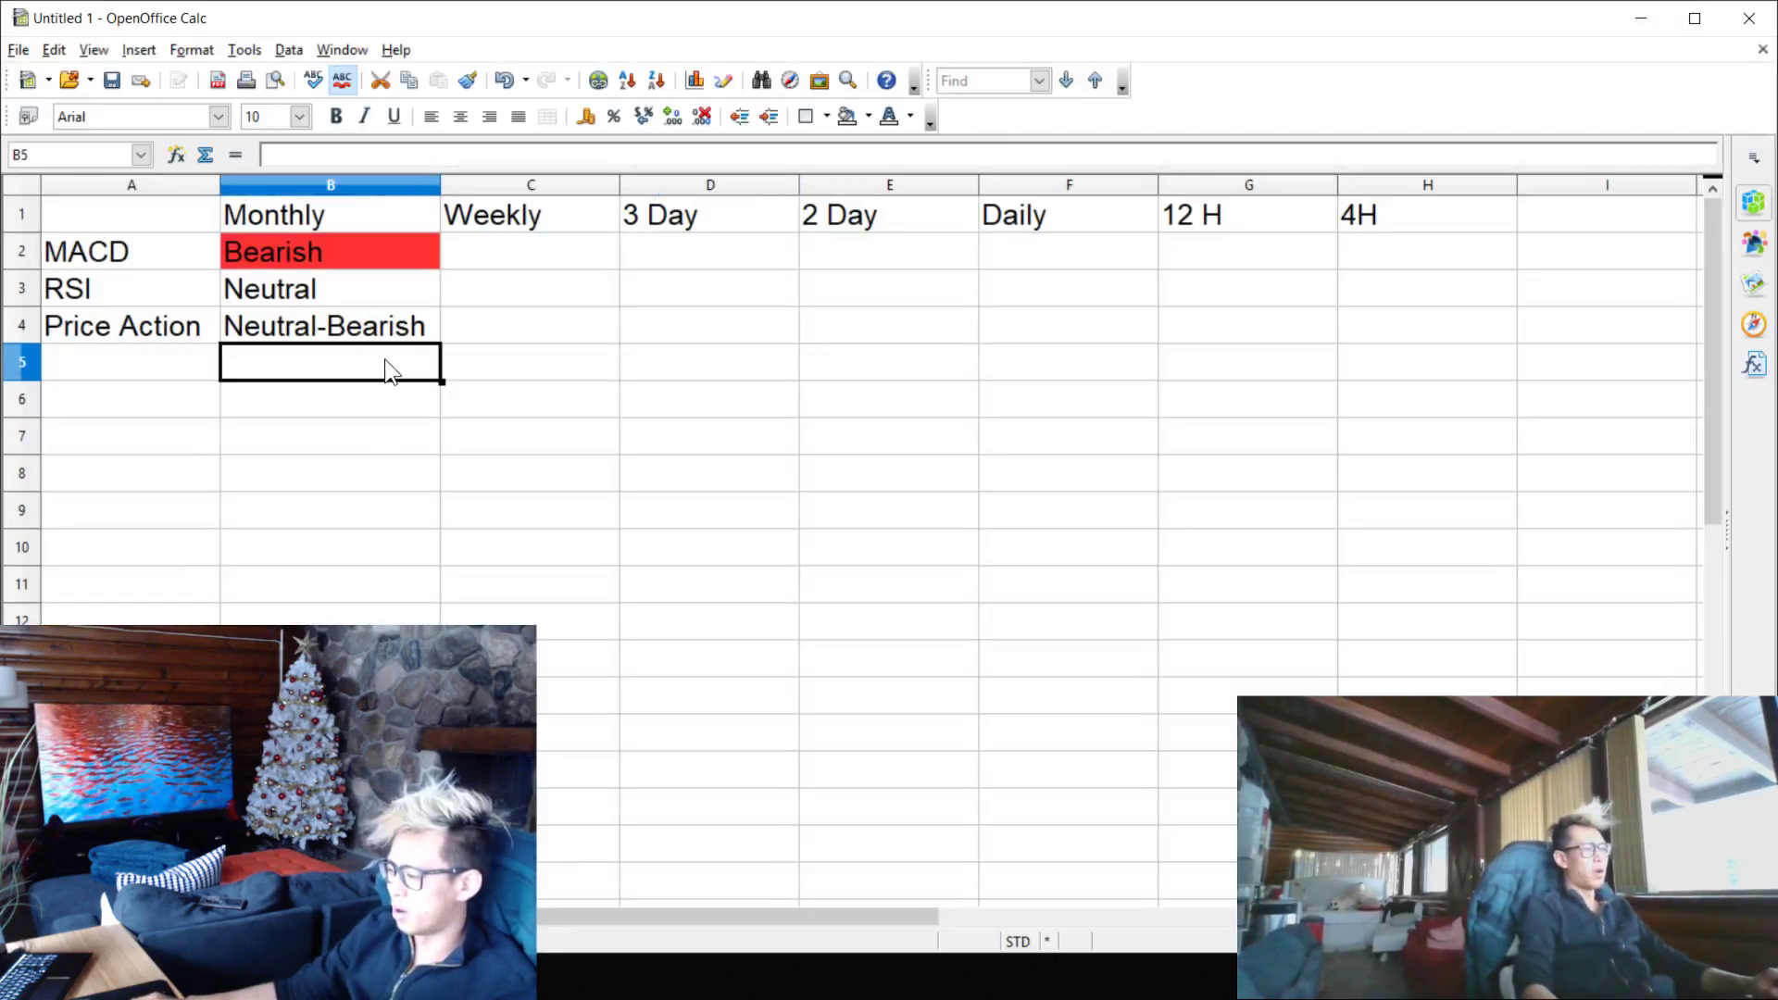
pyautogui.click(509, 252)
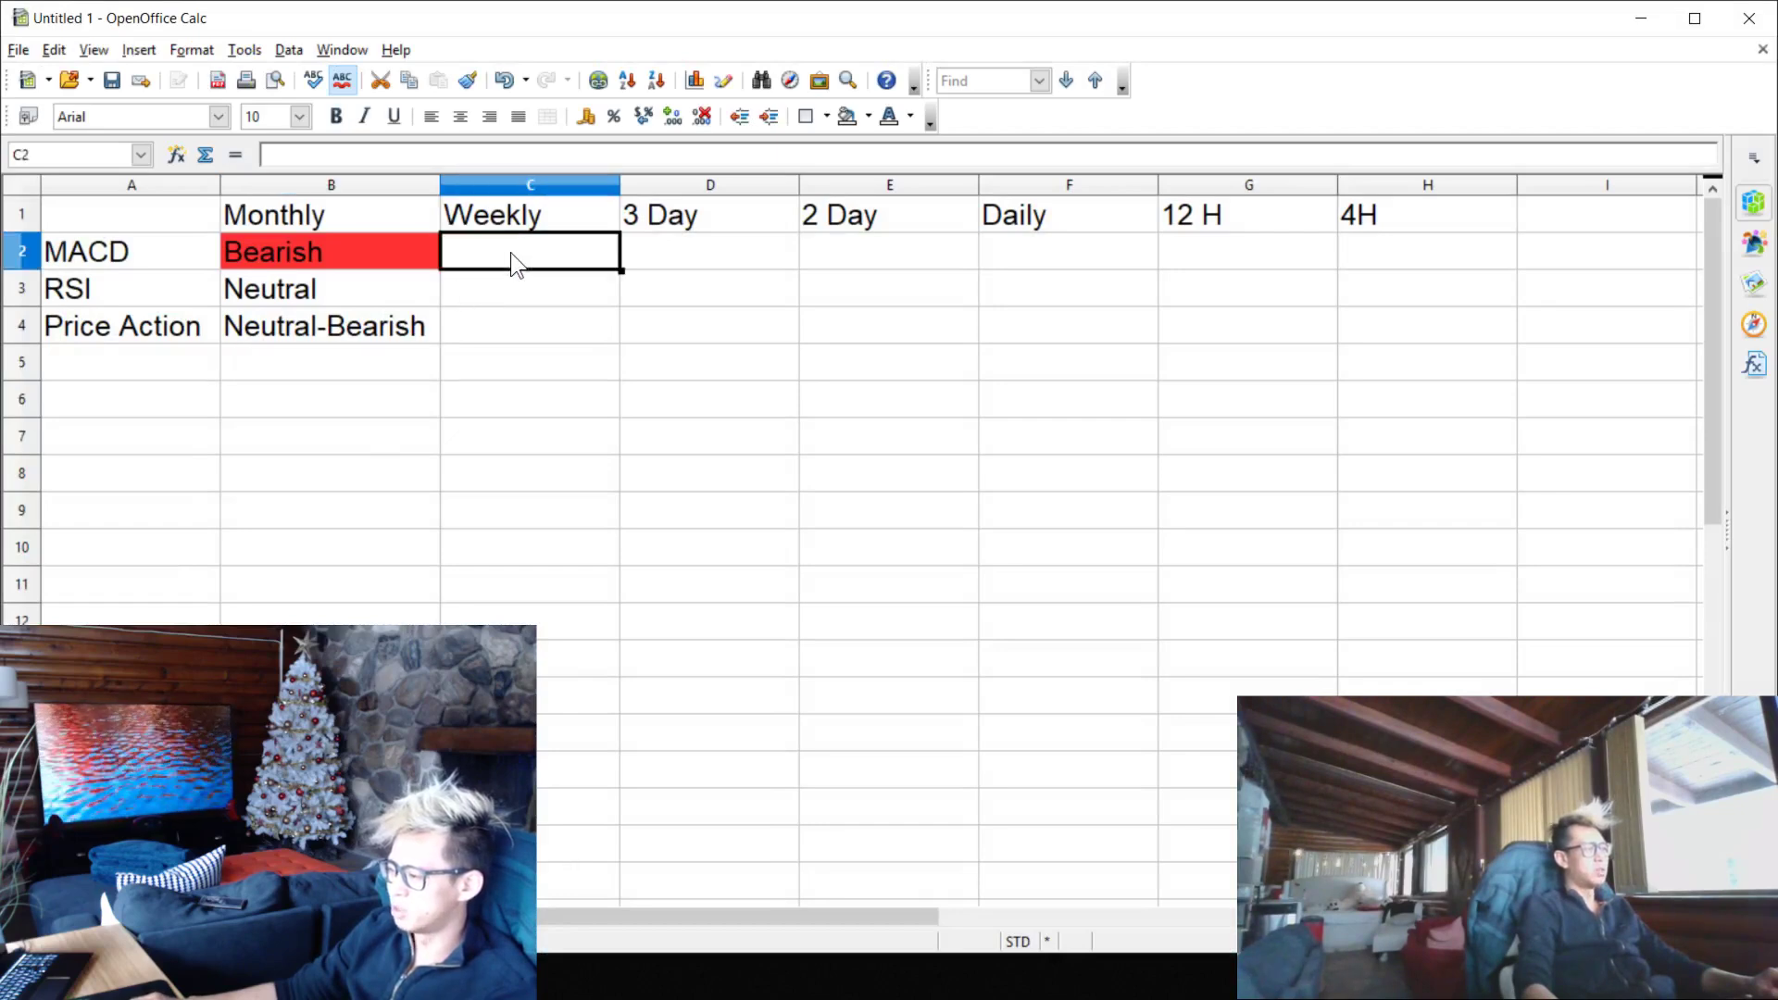
pyautogui.write('Bea')
pyautogui.press('Escape')
# - Copy the red Bearish cell B2 into the Weekly MACD cell C2
pyautogui.click(392, 242)
pyautogui.hotkey('ctrl', 'c')
pyautogui.click(514, 250)
pyautogui.hotkey('ctrl', 'v')
pyautogui.click(930, 338)
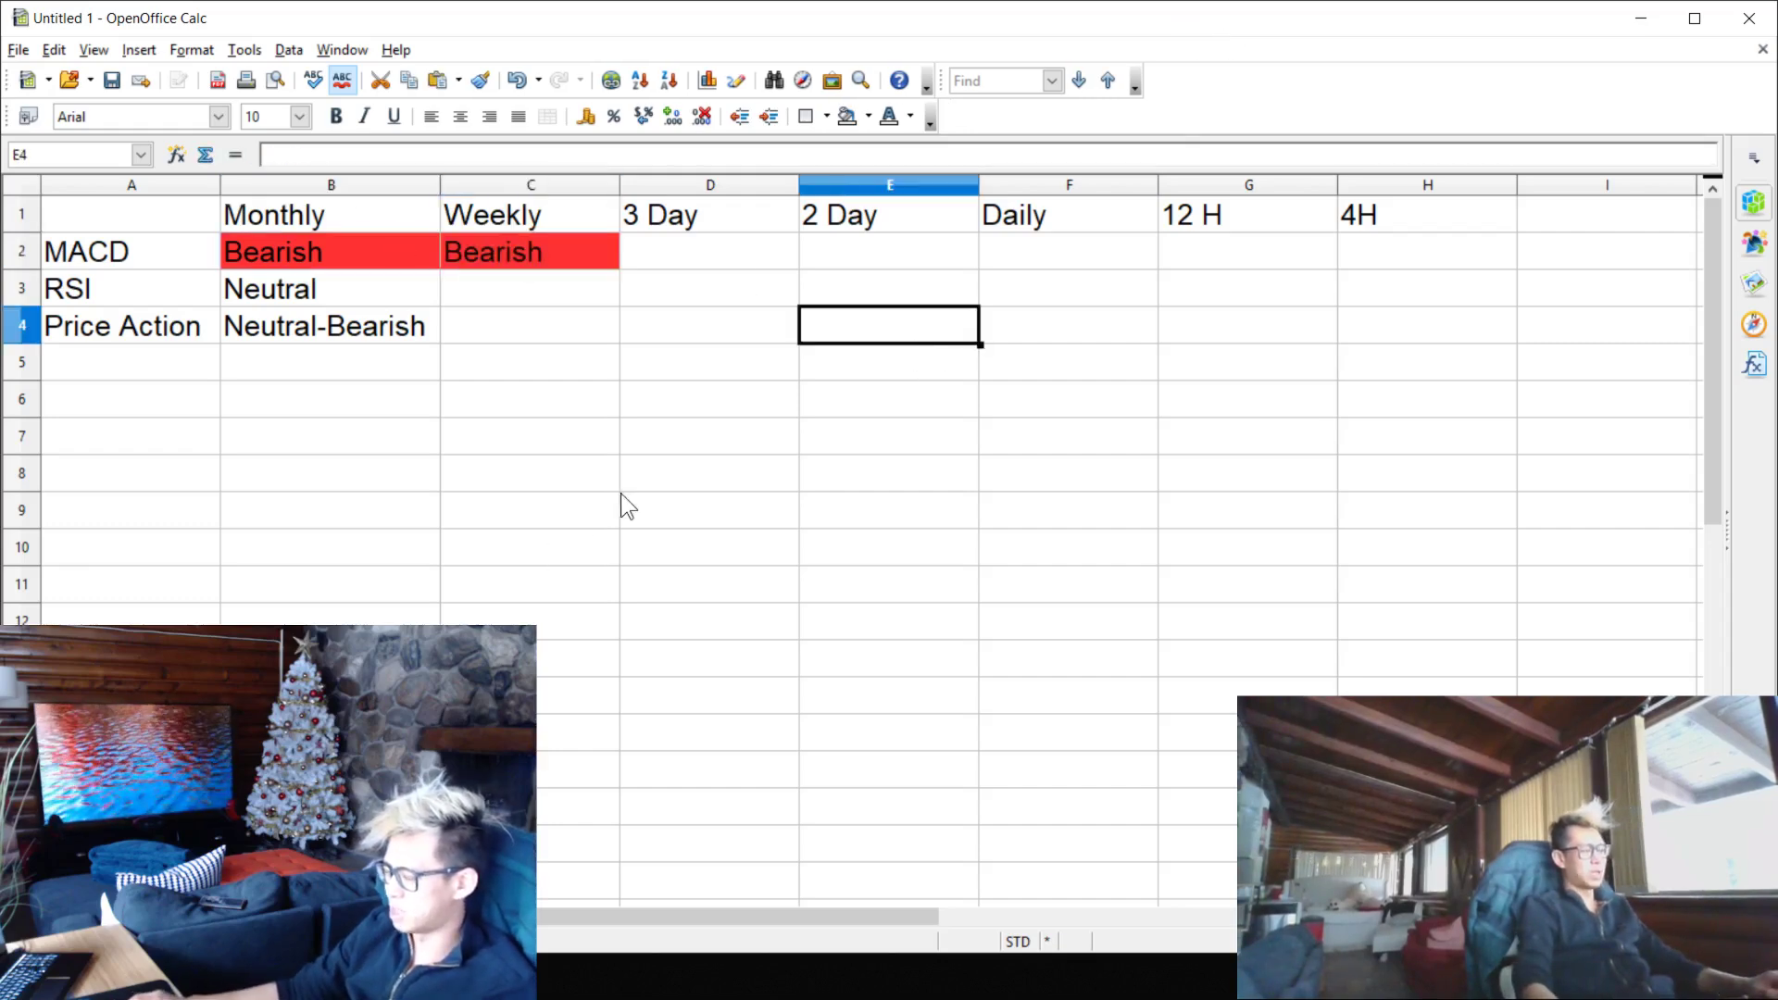
pyautogui.click(639, 477)
# - Add a new row labelled EMA in A5 with Neutral in B5
pyautogui.click(156, 372)
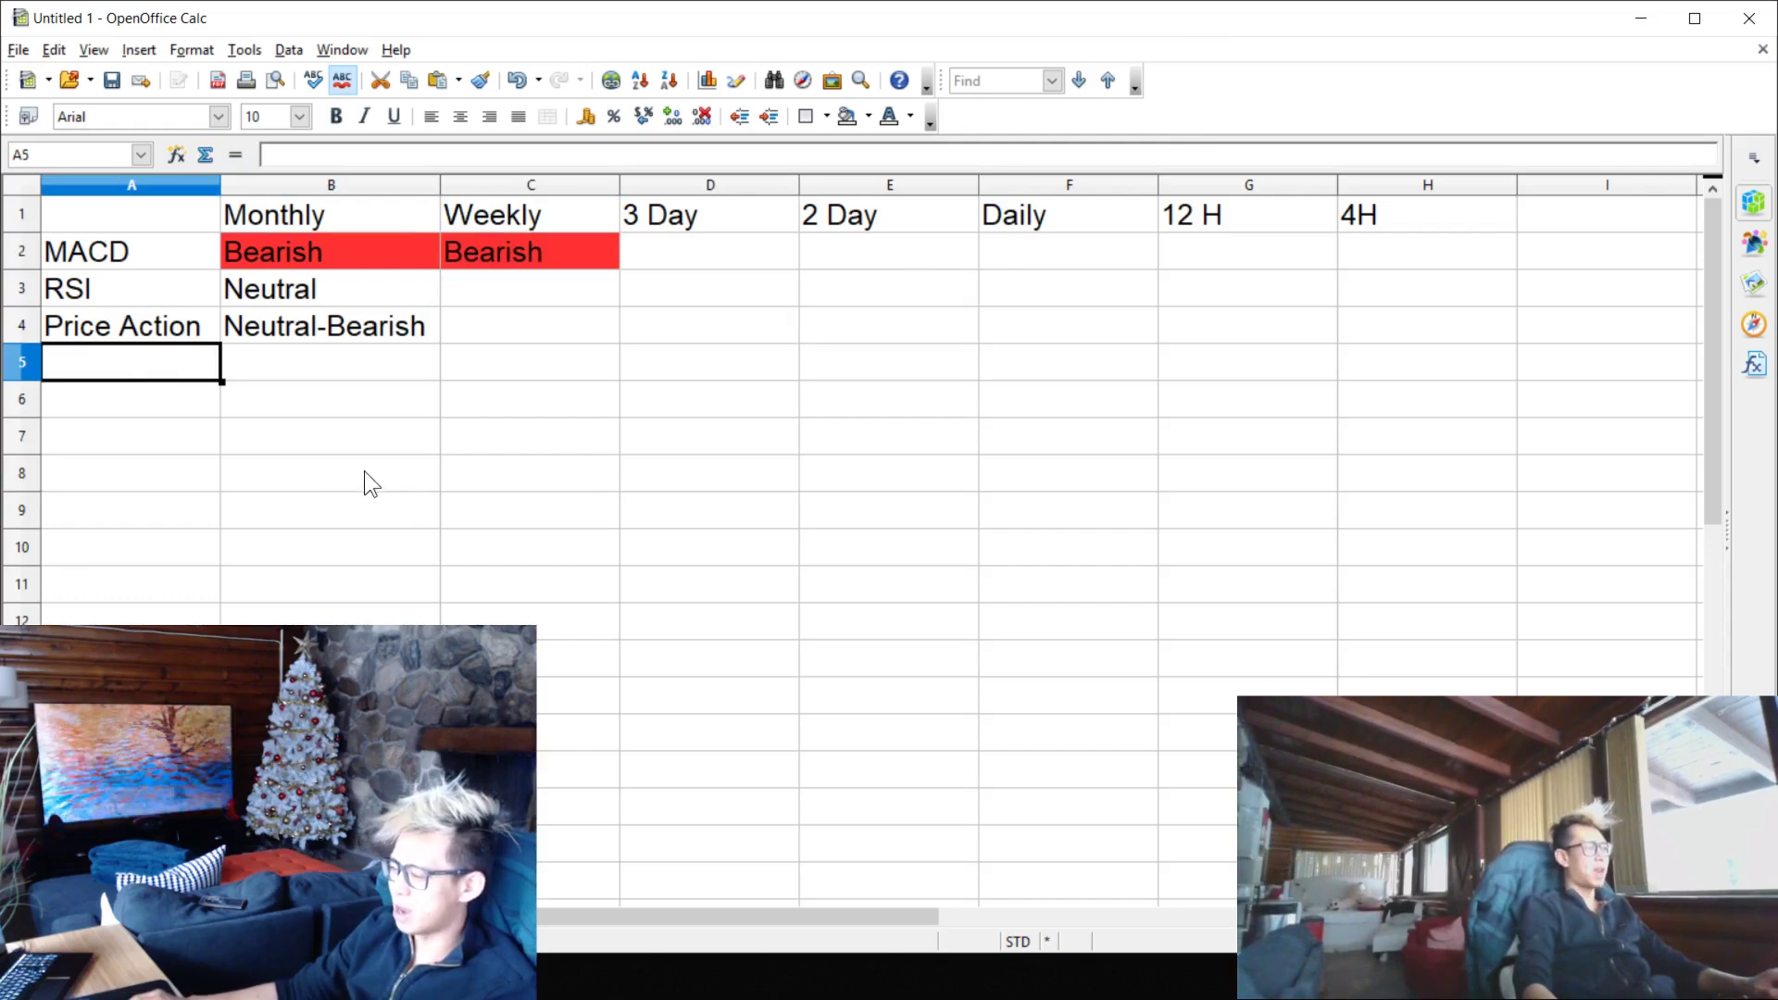
pyautogui.write('EMA')
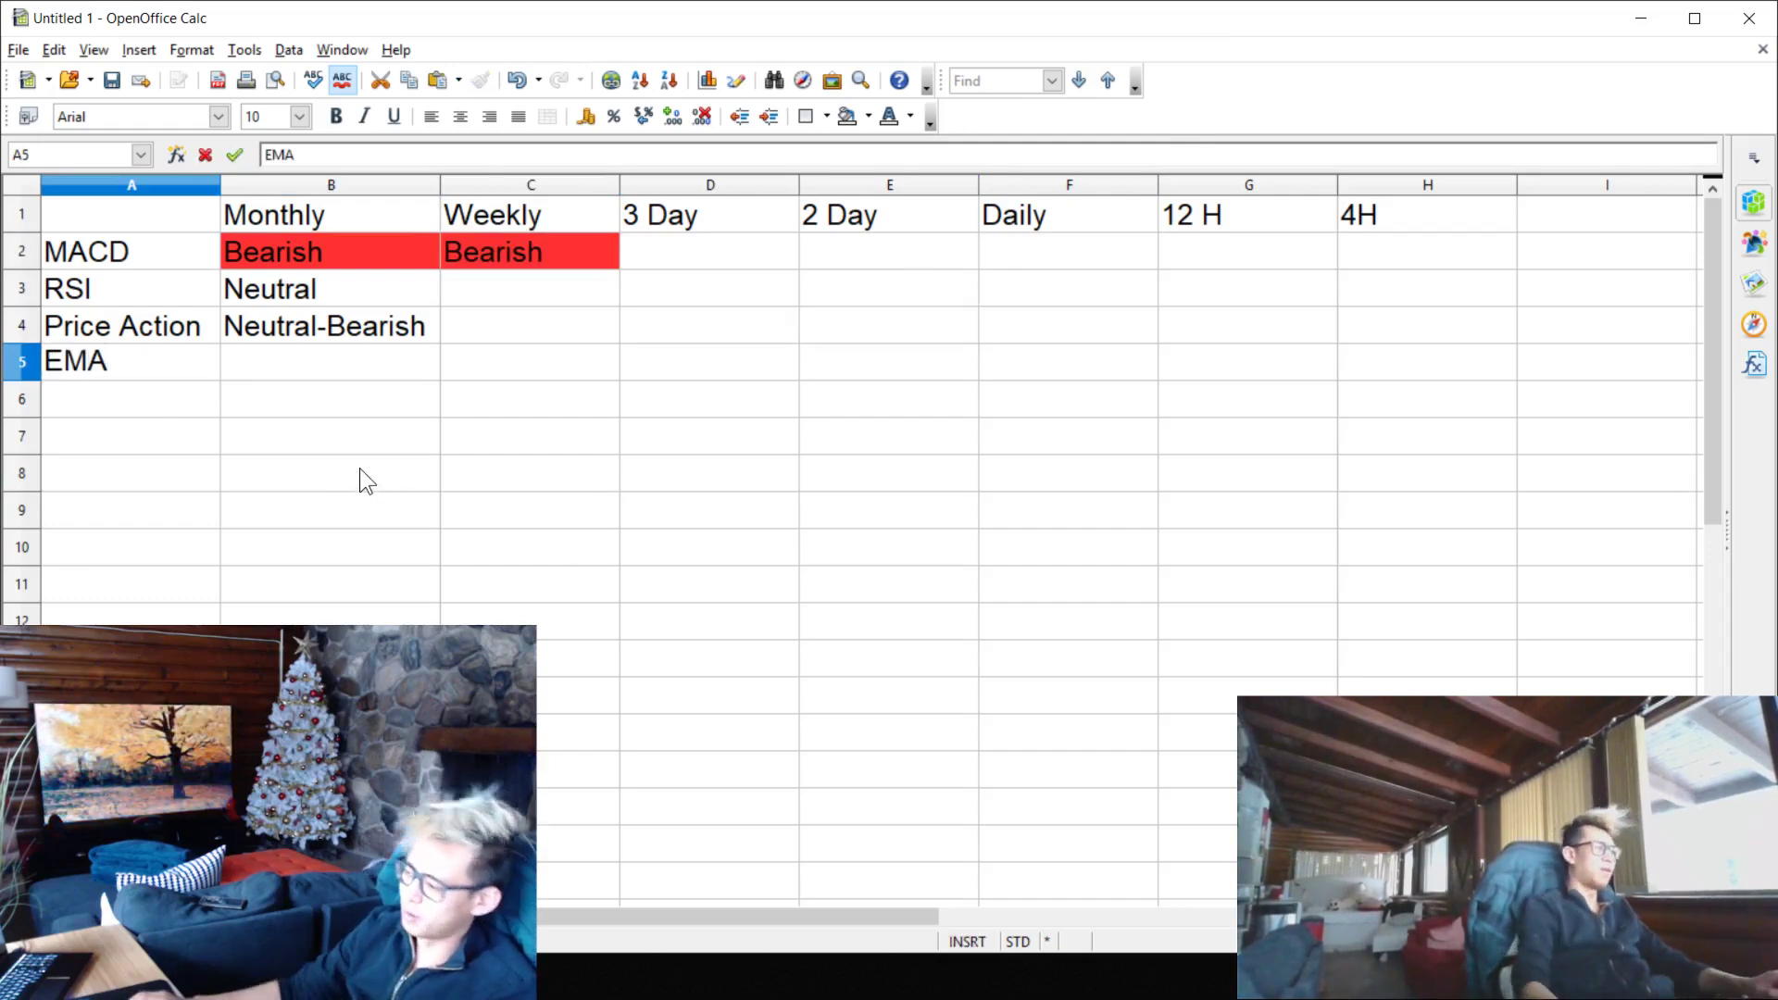
pyautogui.click(359, 470)
pyautogui.click(357, 371)
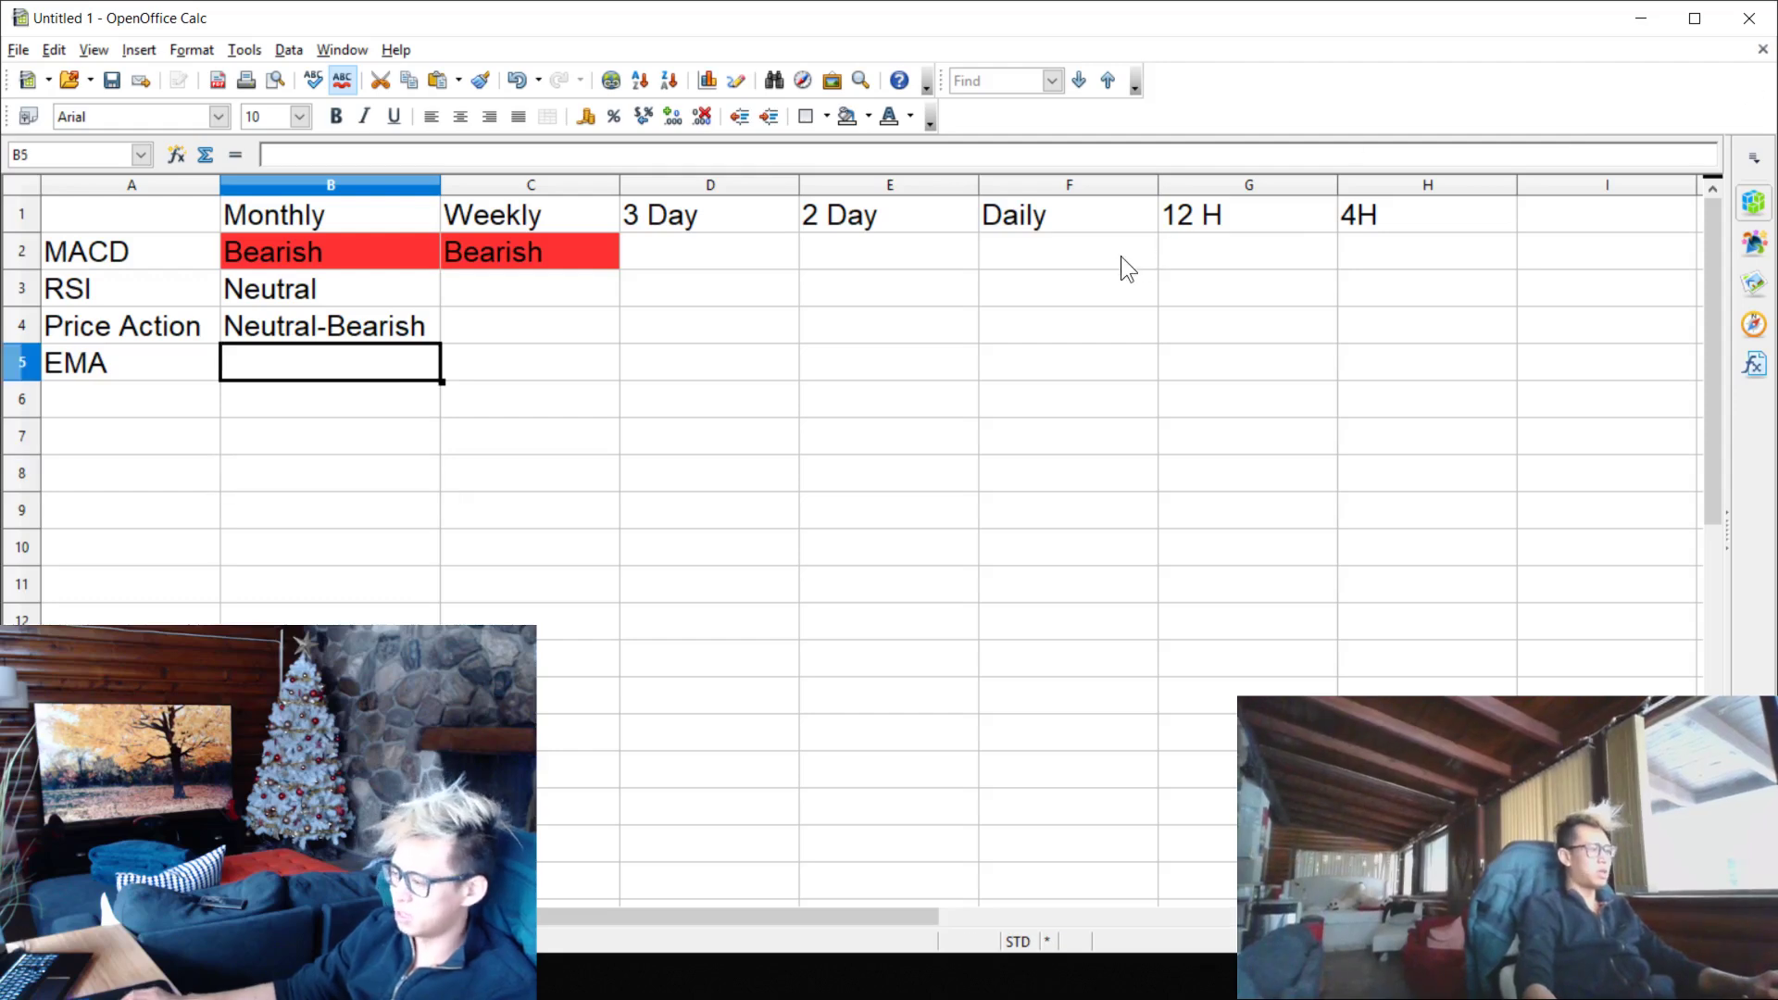
pyautogui.write('Neutr')
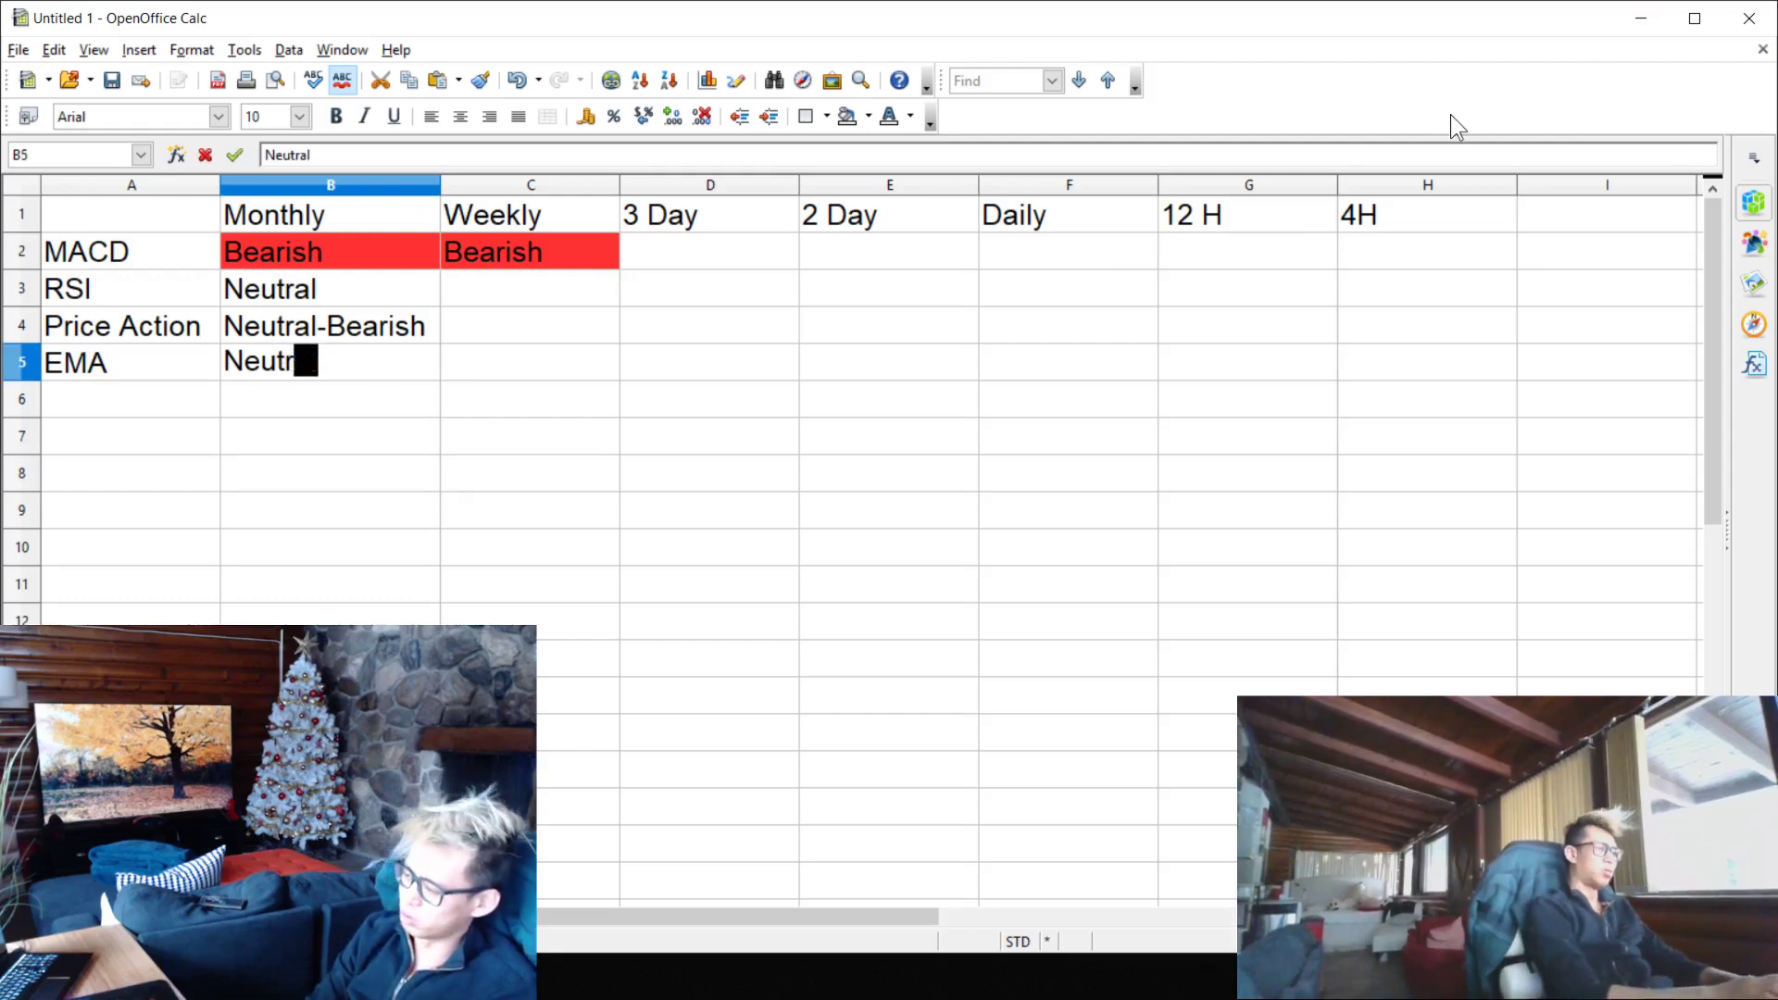
pyautogui.press('Return')
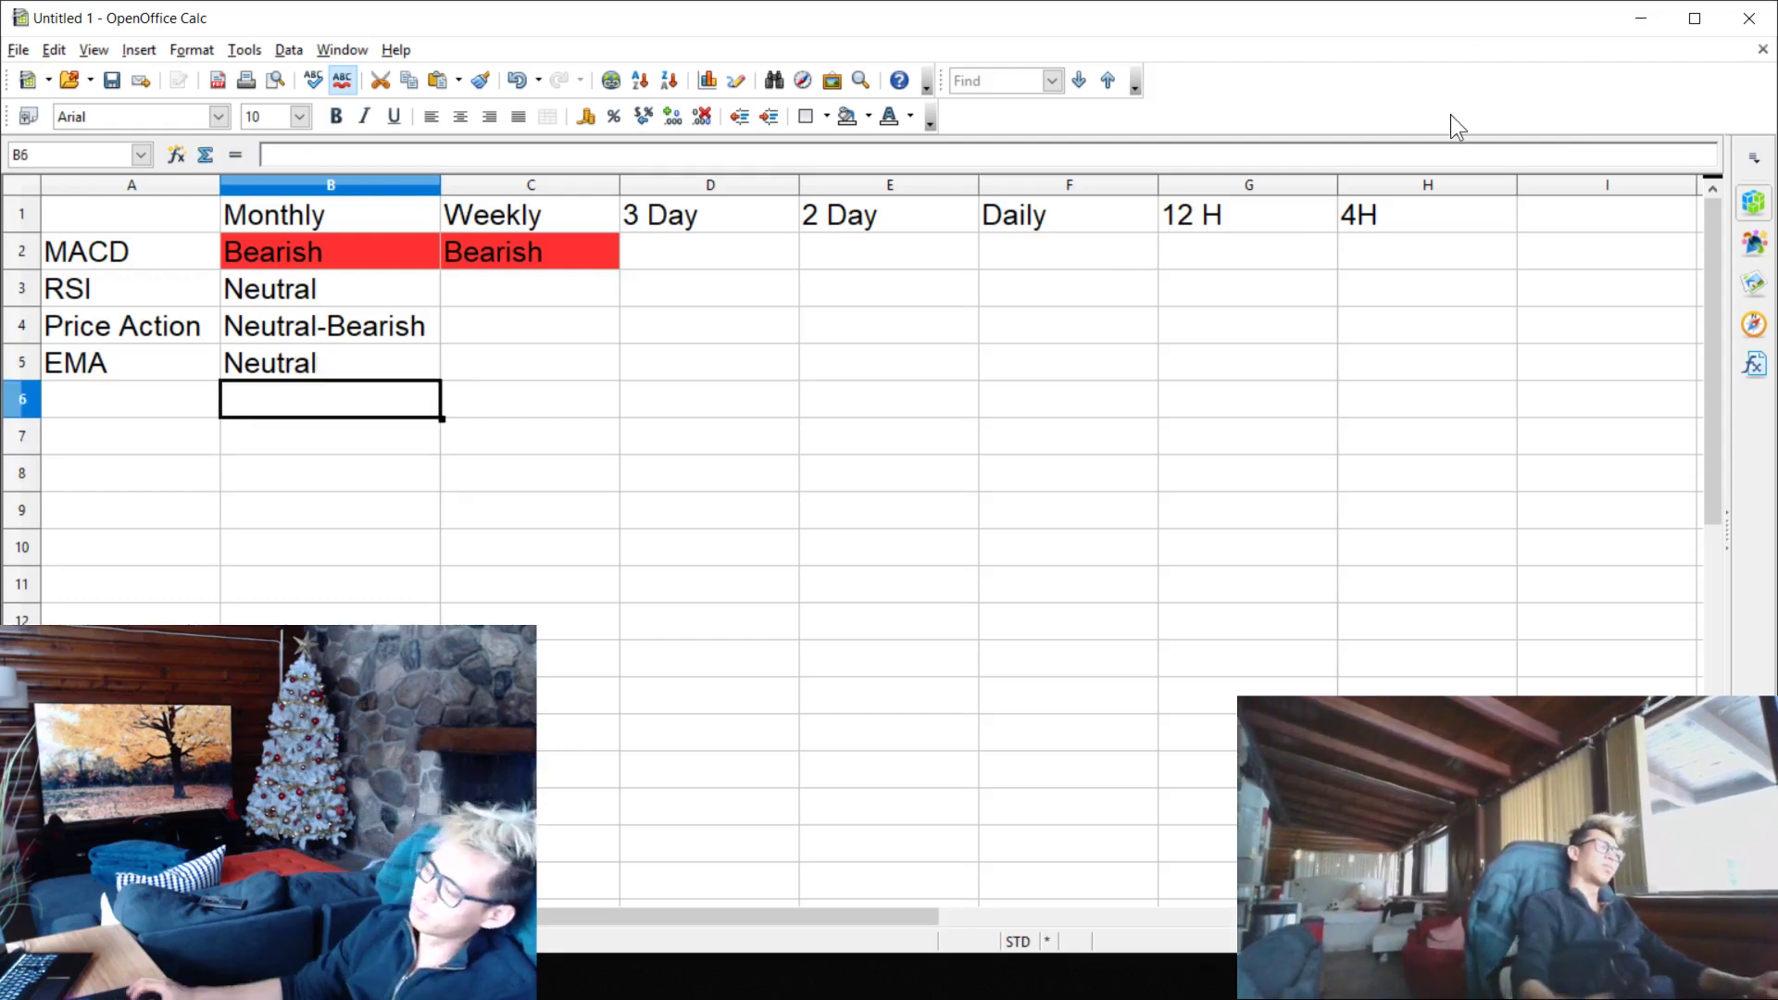
# - Rename the A5 label to '55 EMA' and enter Bearish in Weekly cell C5
pyautogui.click(534, 367)
pyautogui.click(665, 354)
pyautogui.click(505, 374)
pyautogui.click(146, 364)
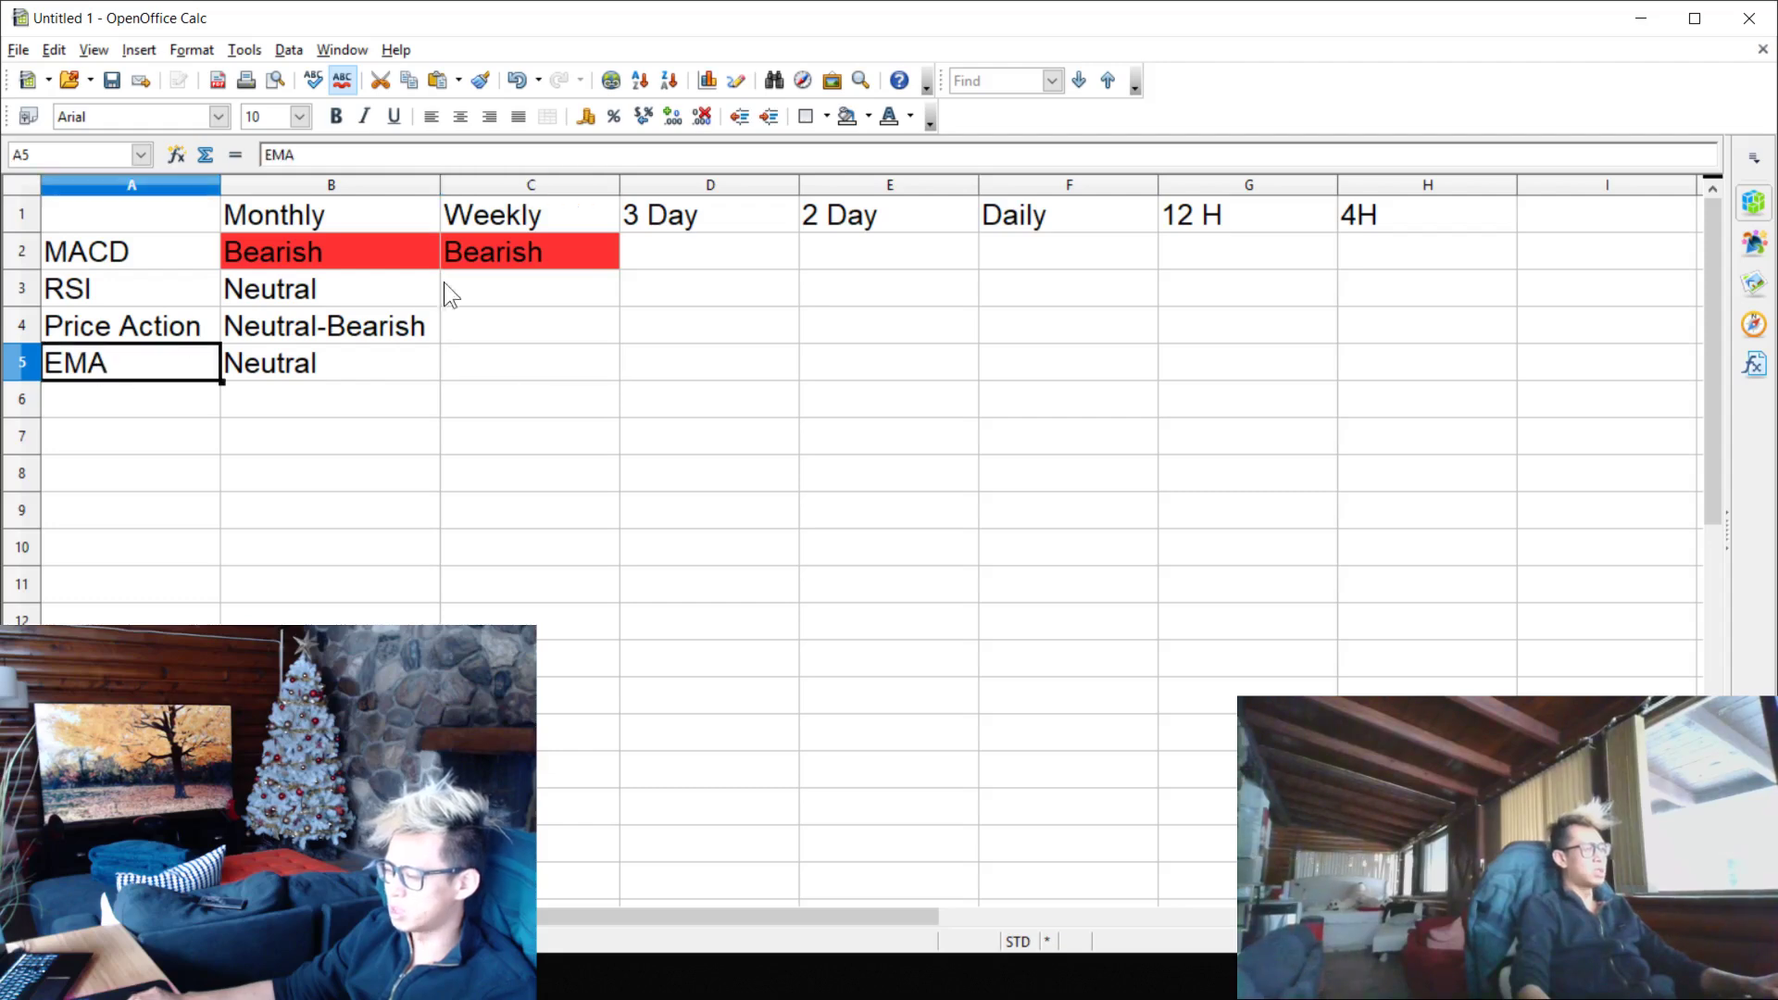
pyautogui.write('55 EMA')
pyautogui.press('Return')
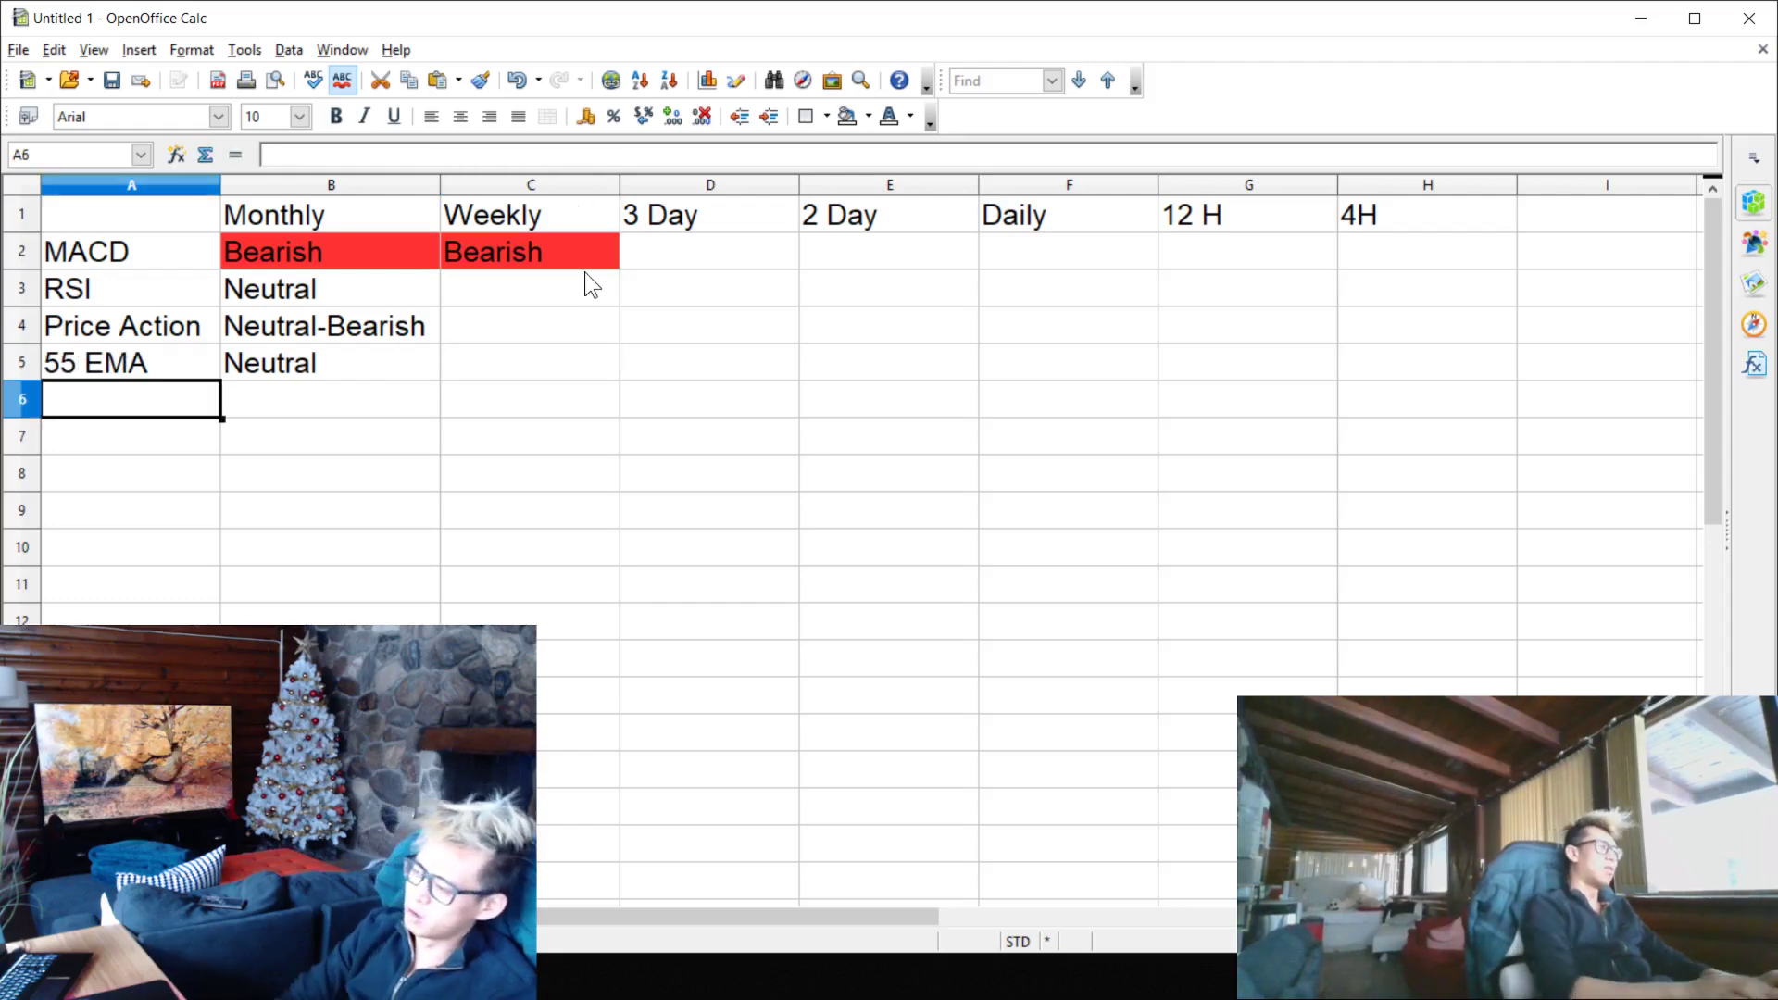
pyautogui.press('Up')
pyautogui.press('Right')
pyautogui.press('Right')
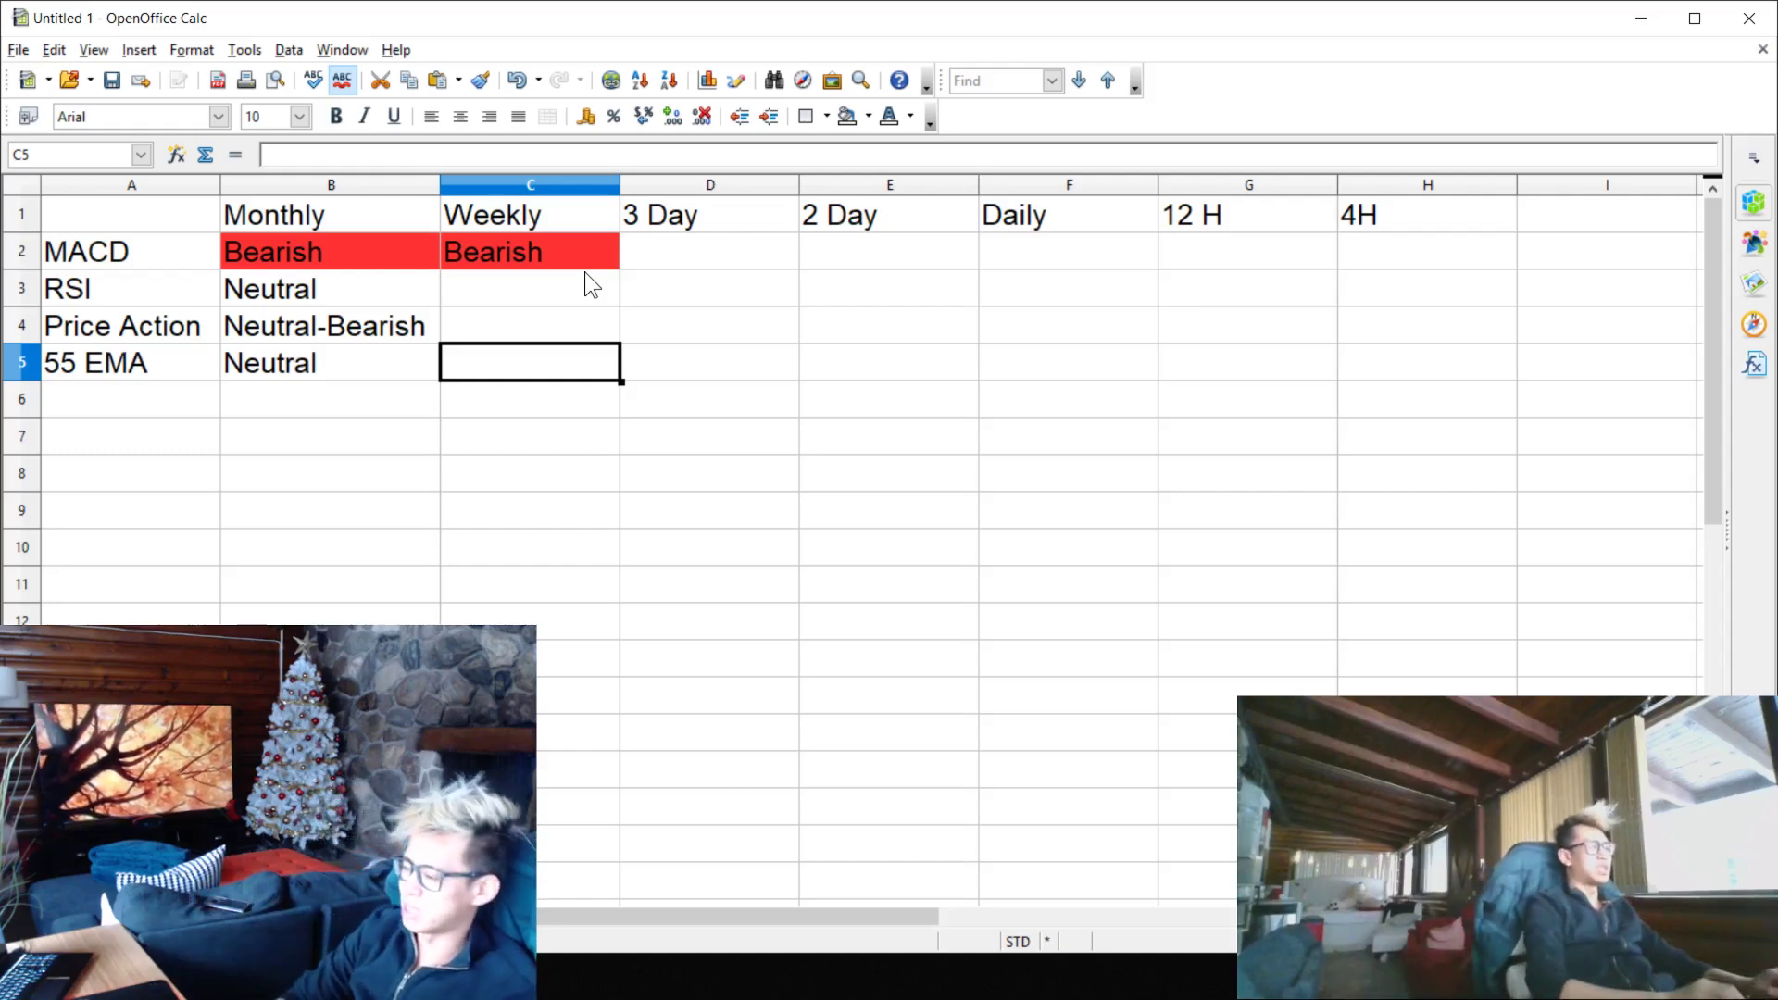
pyautogui.write('Bearish')
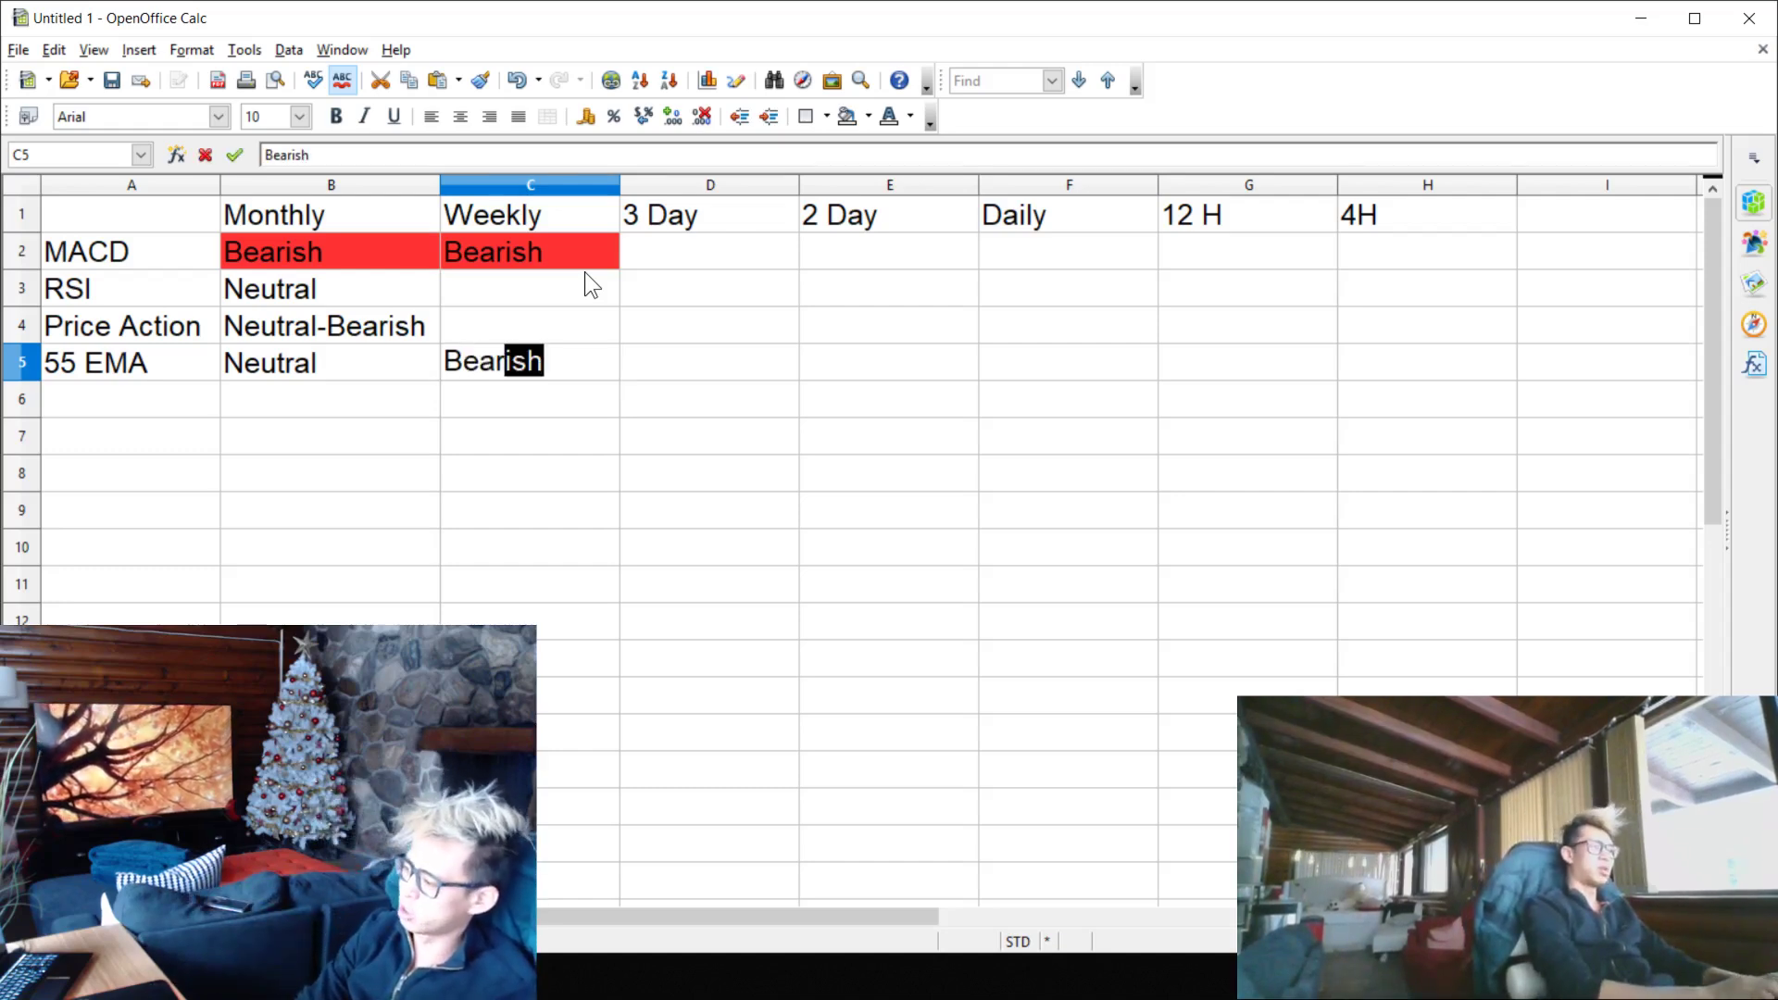
pyautogui.press('Return')
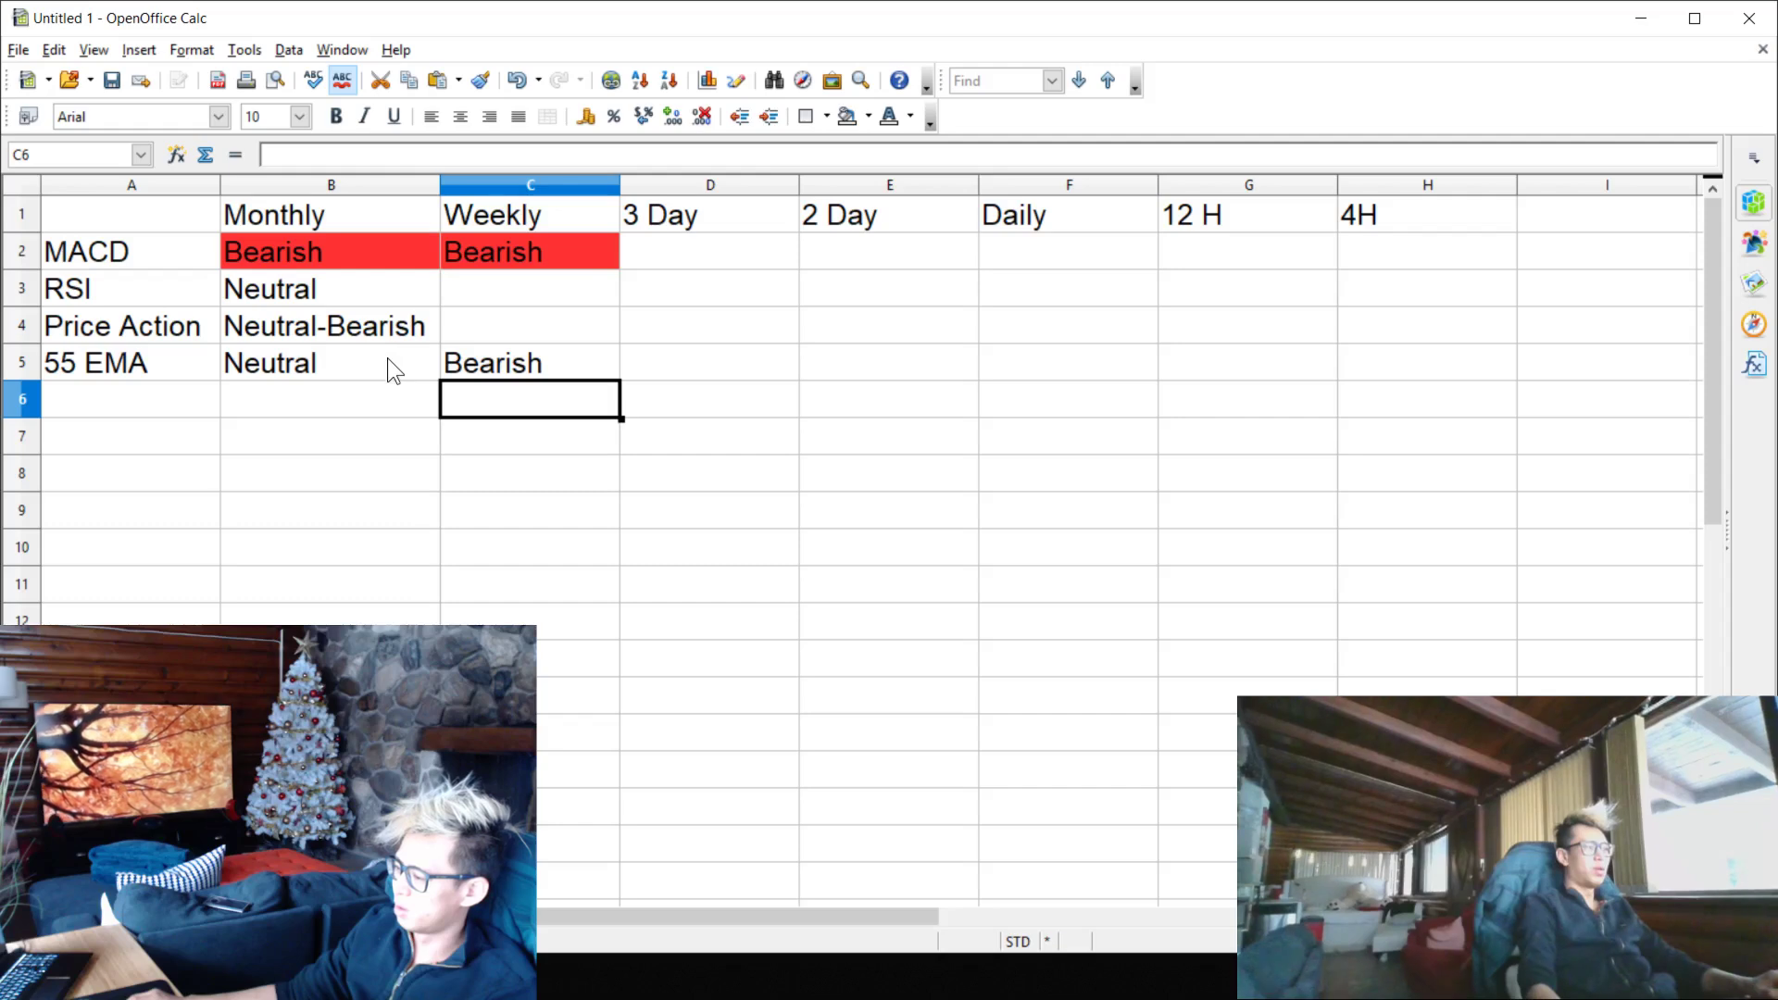
# - Switch the BTCUSD chart to the 1-month interval and maximize the price candles pane
pyautogui.click(1642, 26)
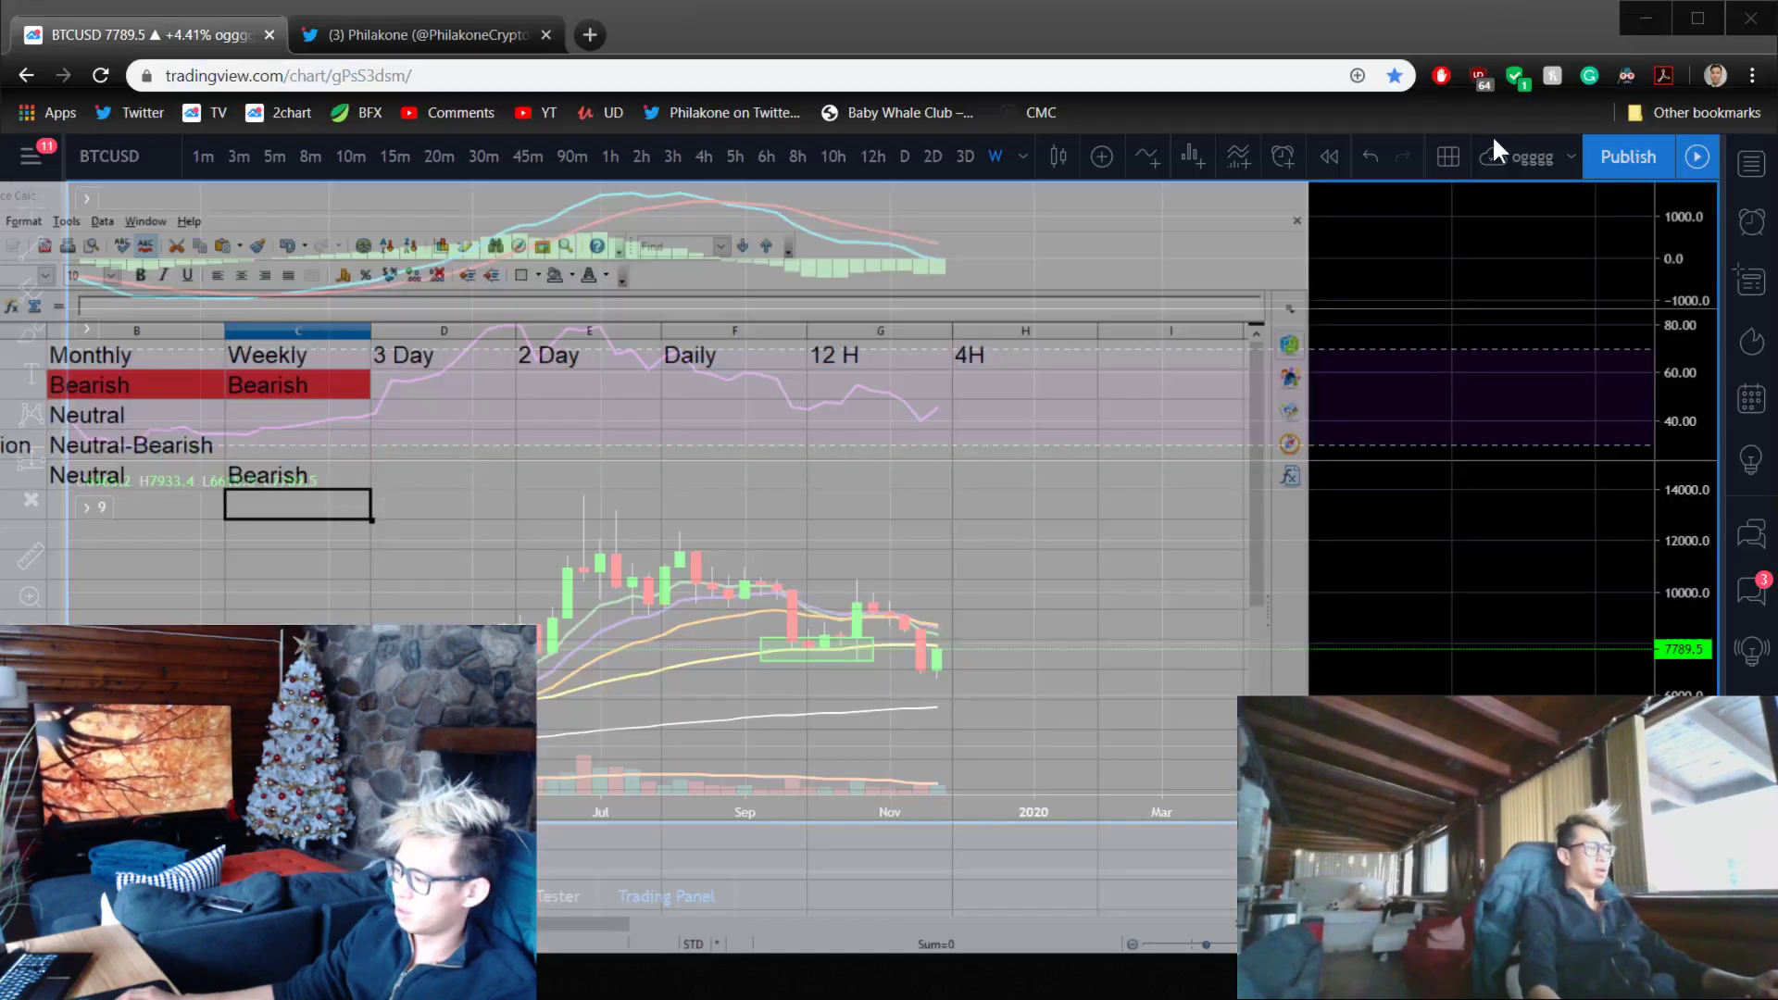
pyautogui.click(1020, 155)
pyautogui.scroll(-5, 1163, 722)
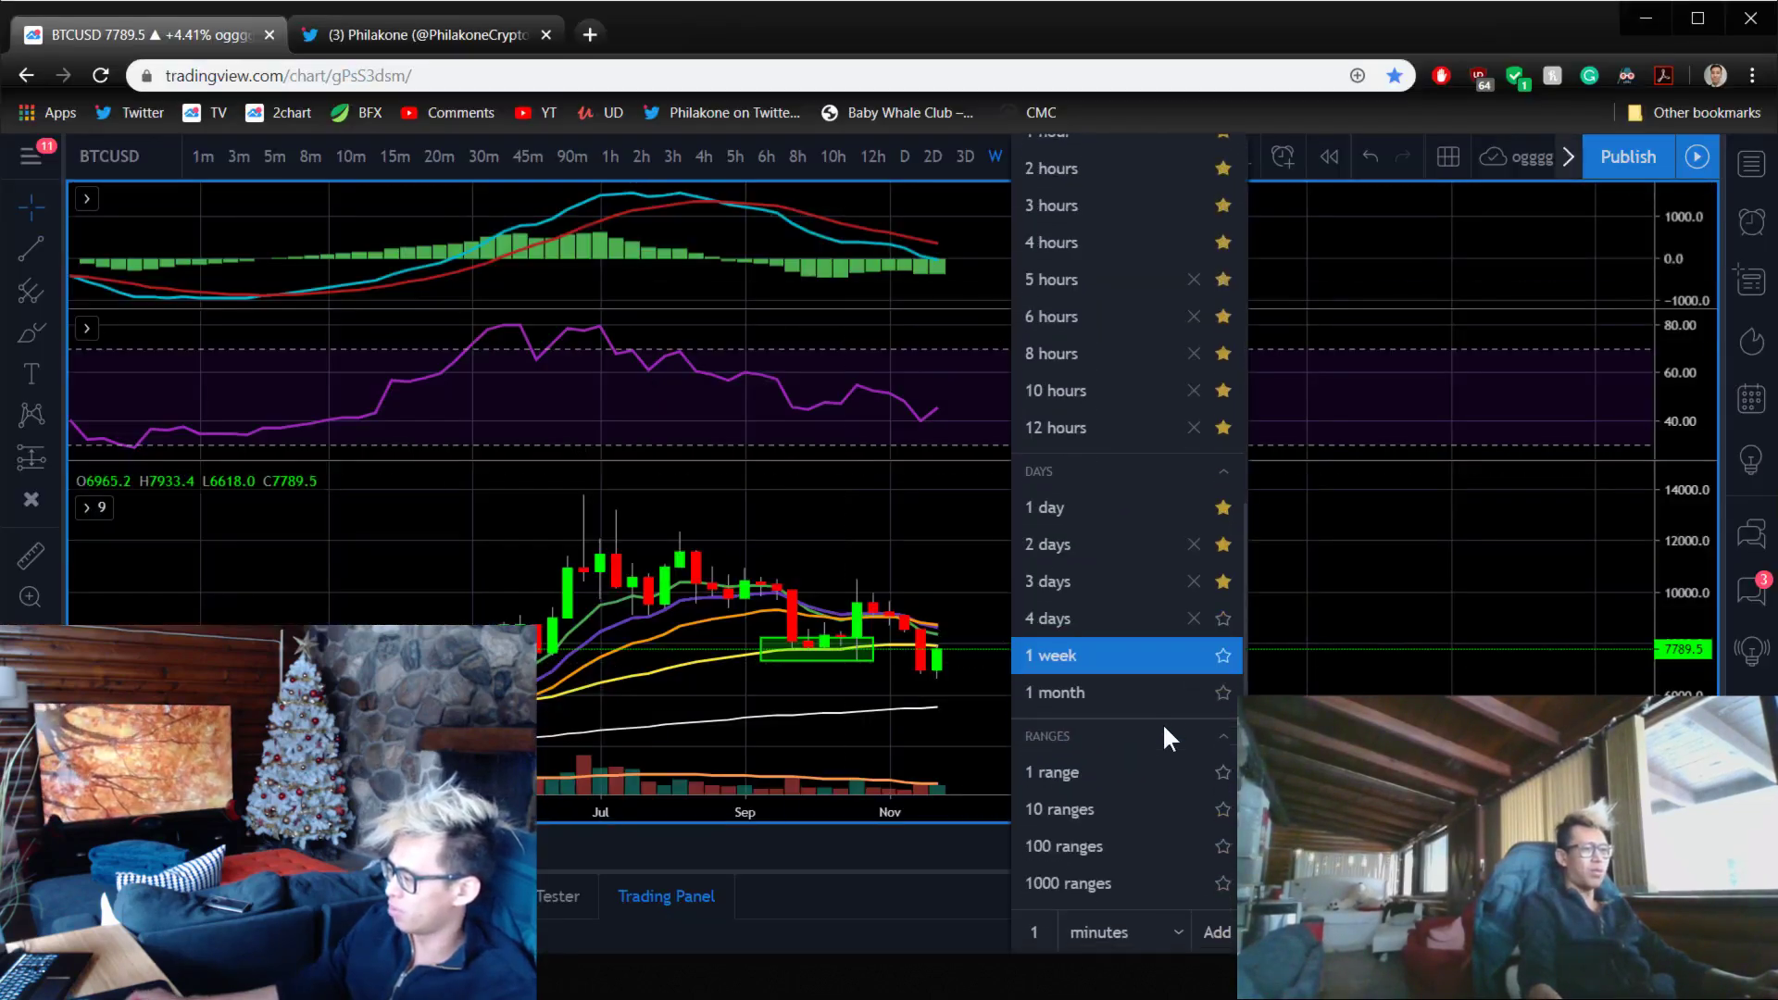
pyautogui.click(1169, 690)
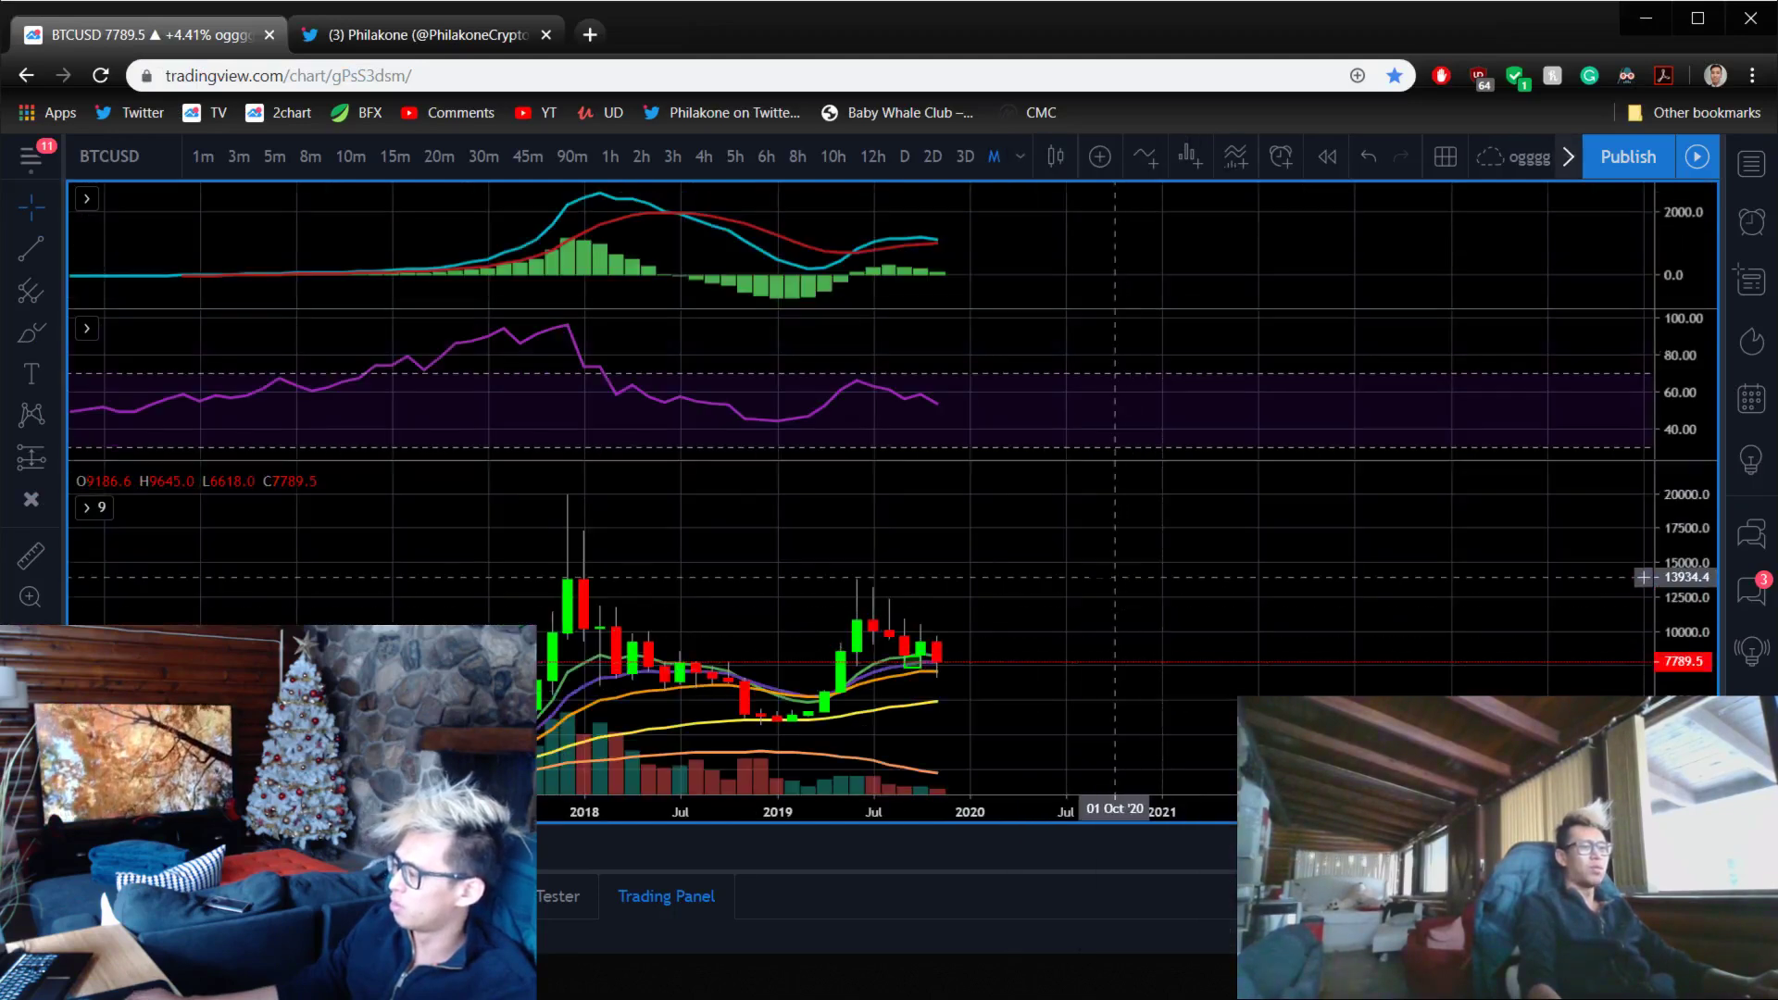
pyautogui.moveTo(1031, 555); pyautogui.dragTo(1099, 562)
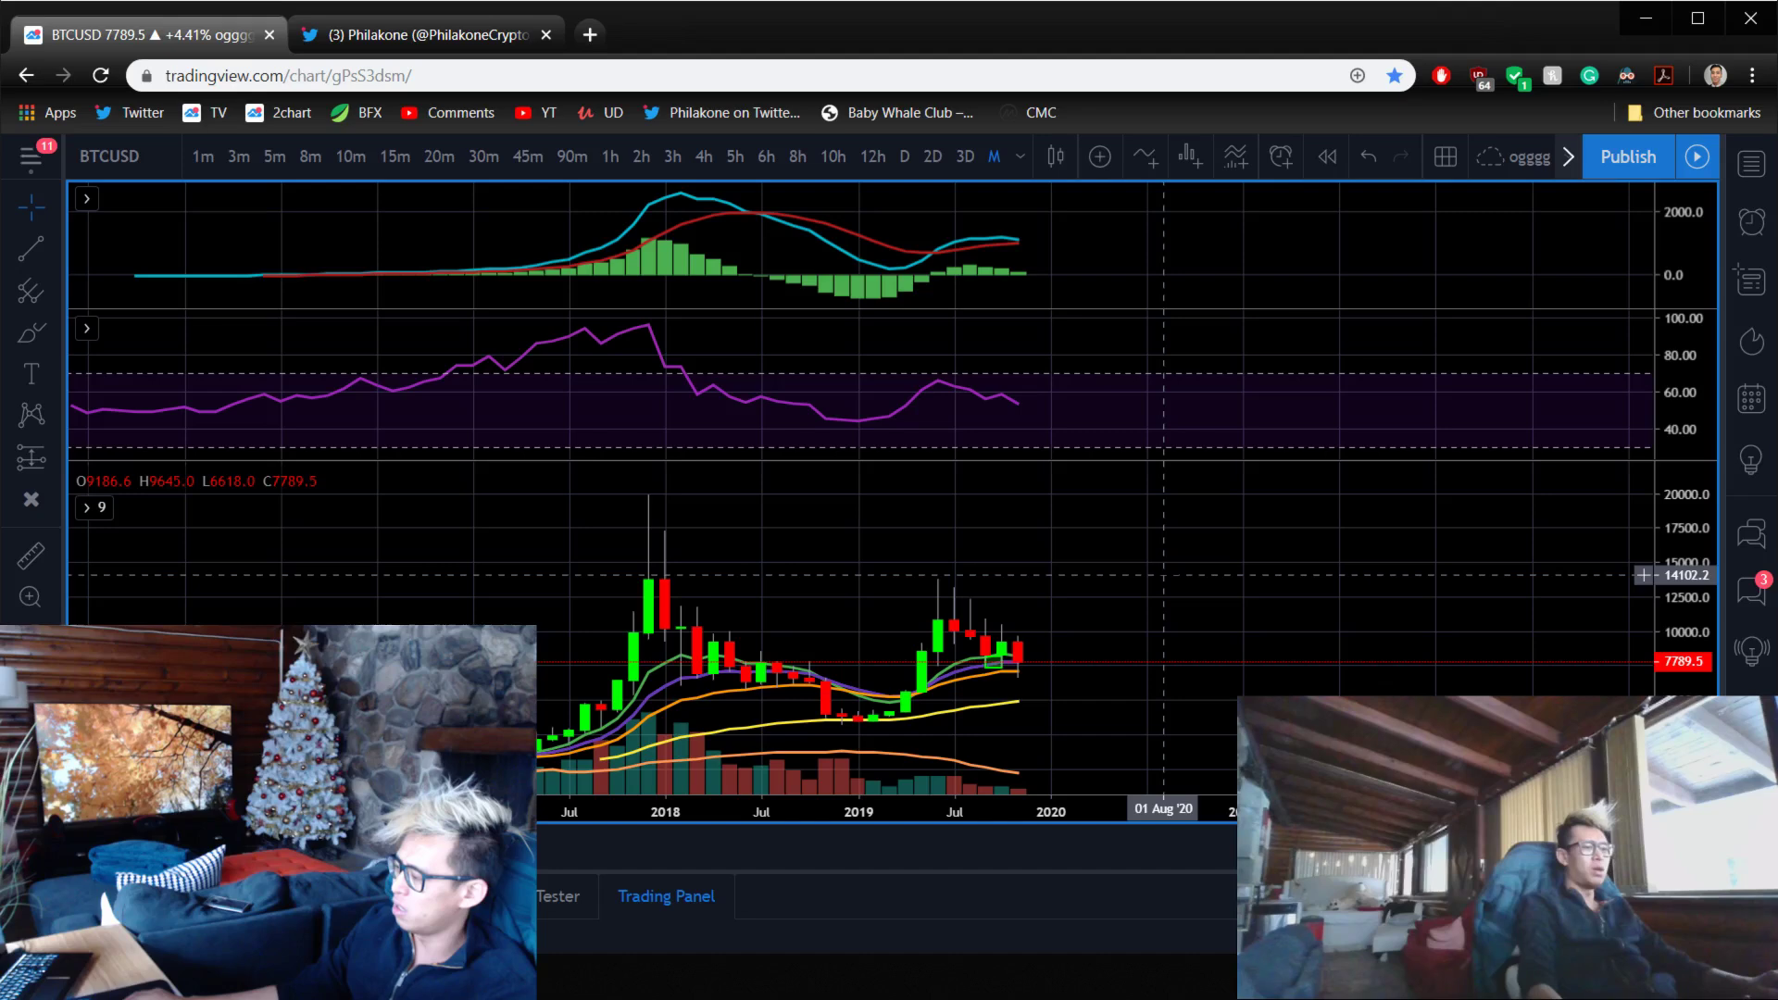
pyautogui.doubleClick(1163, 575)
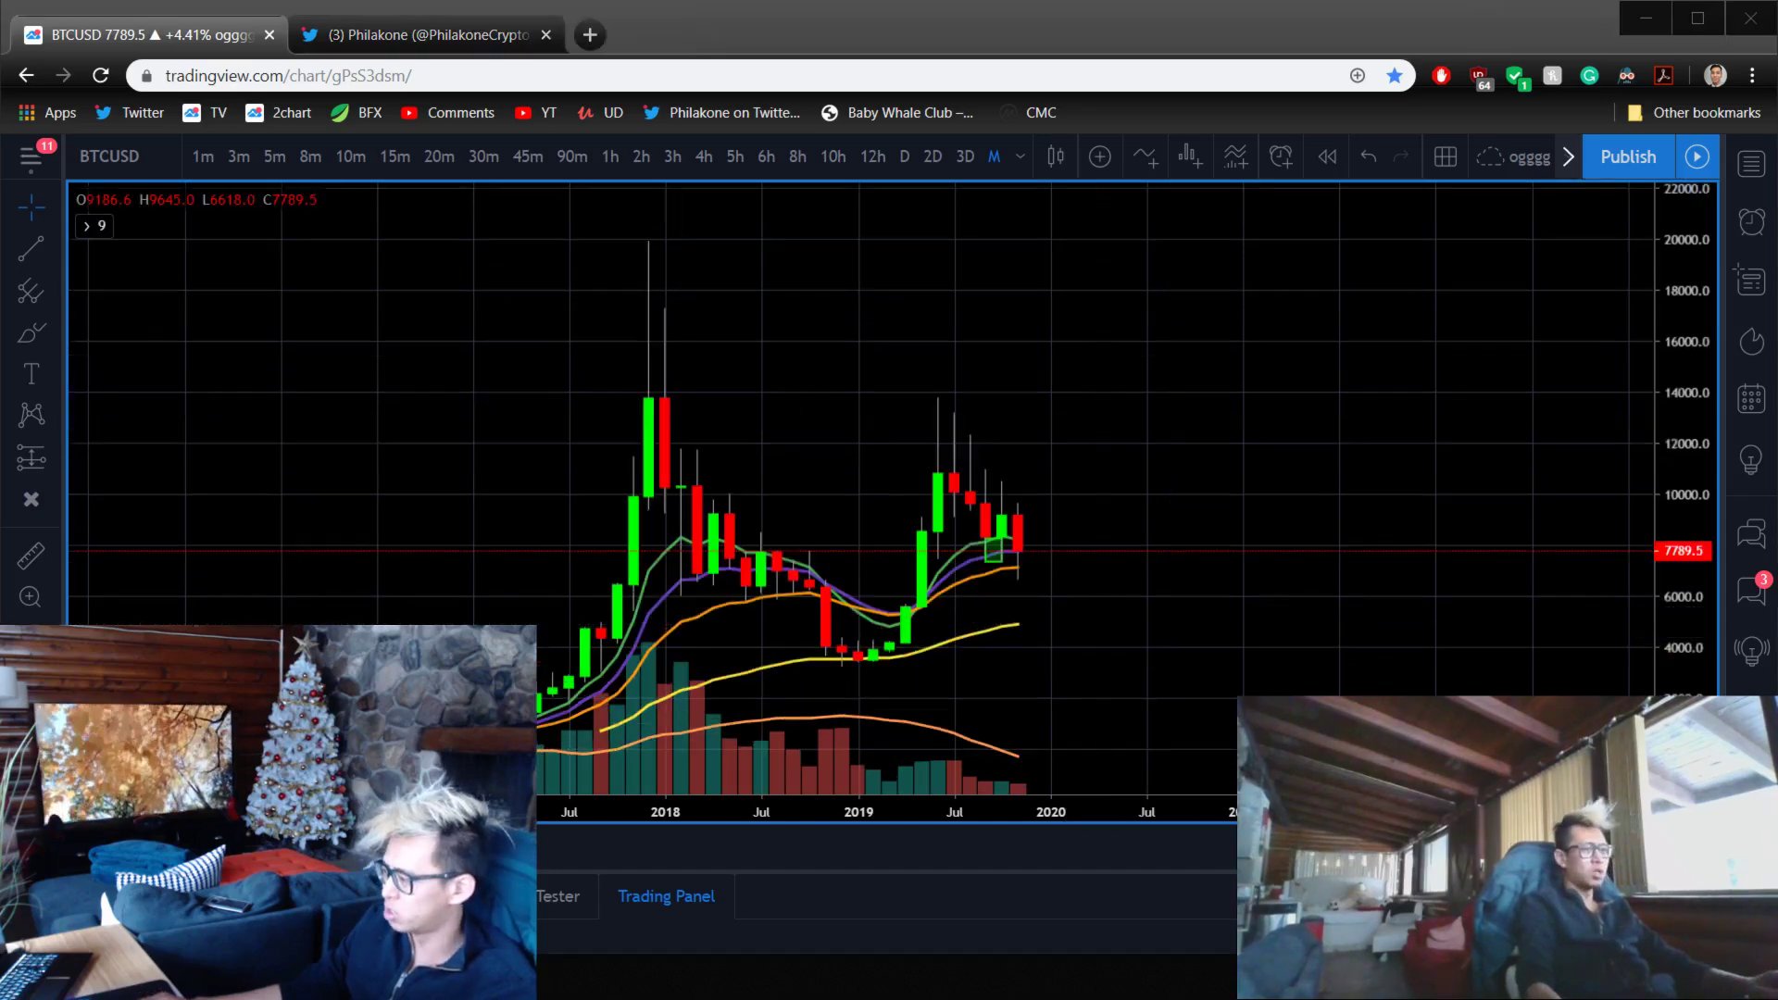
pyautogui.hotkey('alt', 'Tab')
# - Change the Monthly 55 EMA cell B5 from Neutral to Bullish
pyautogui.click(400, 371)
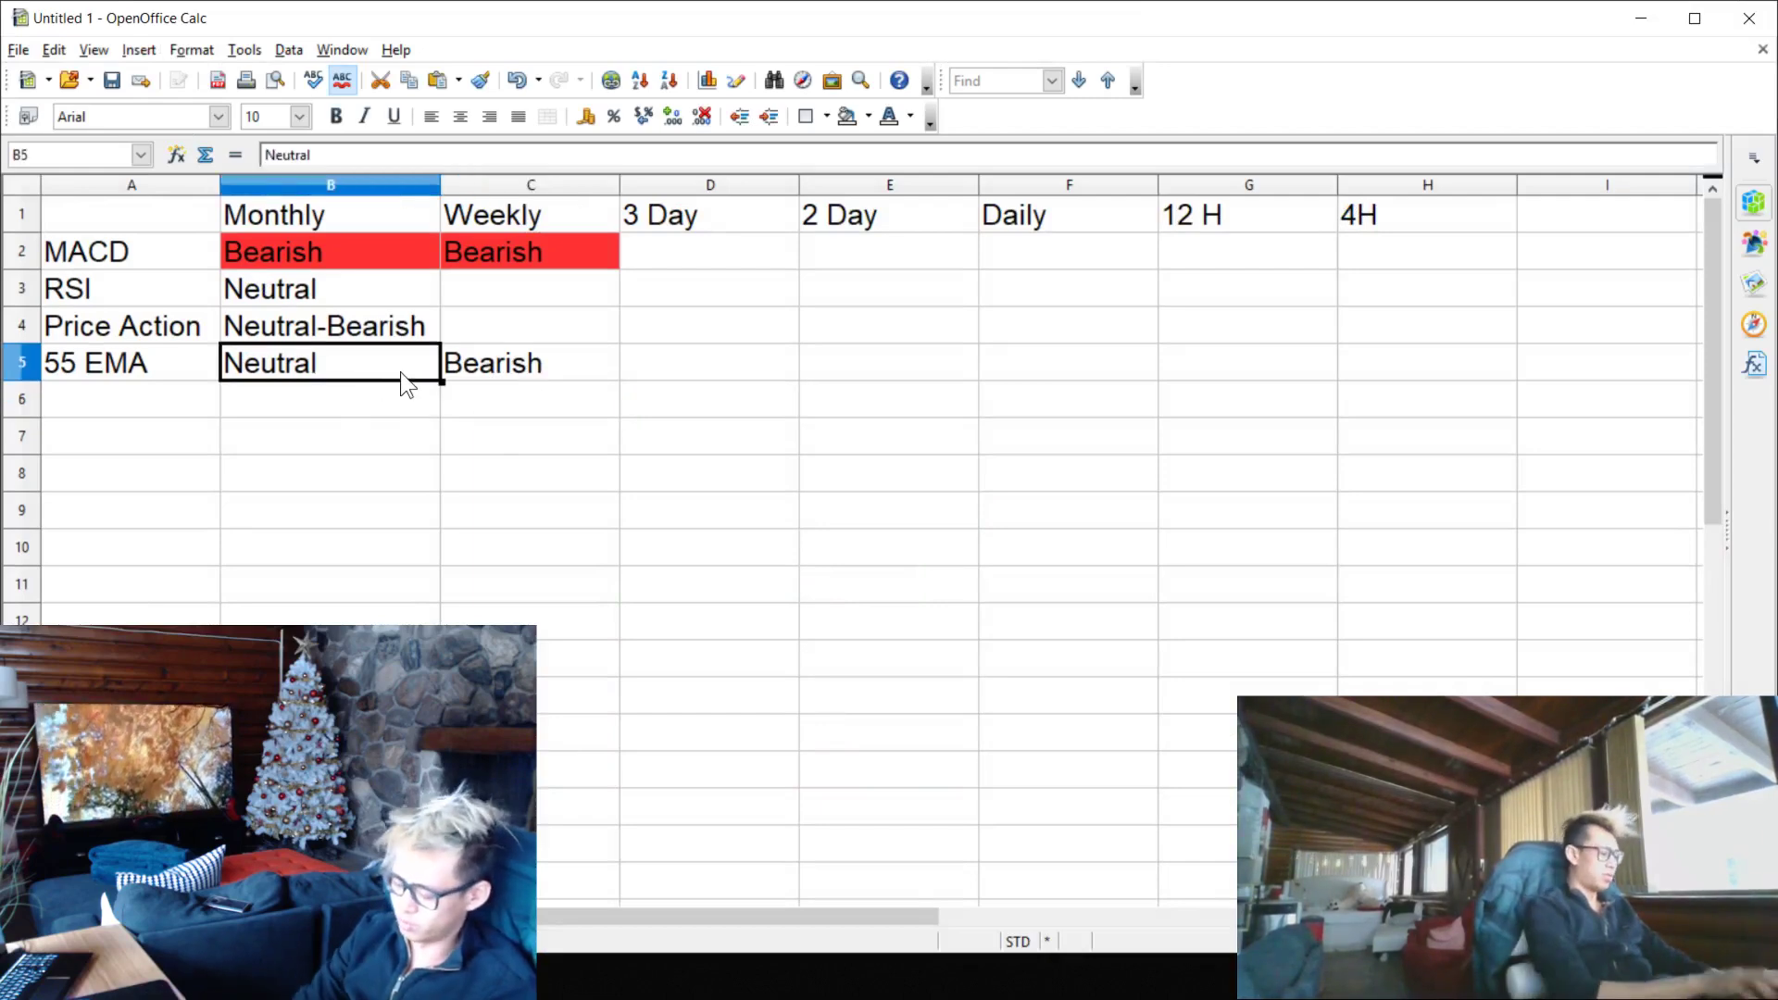
pyautogui.write('Bull,ish')
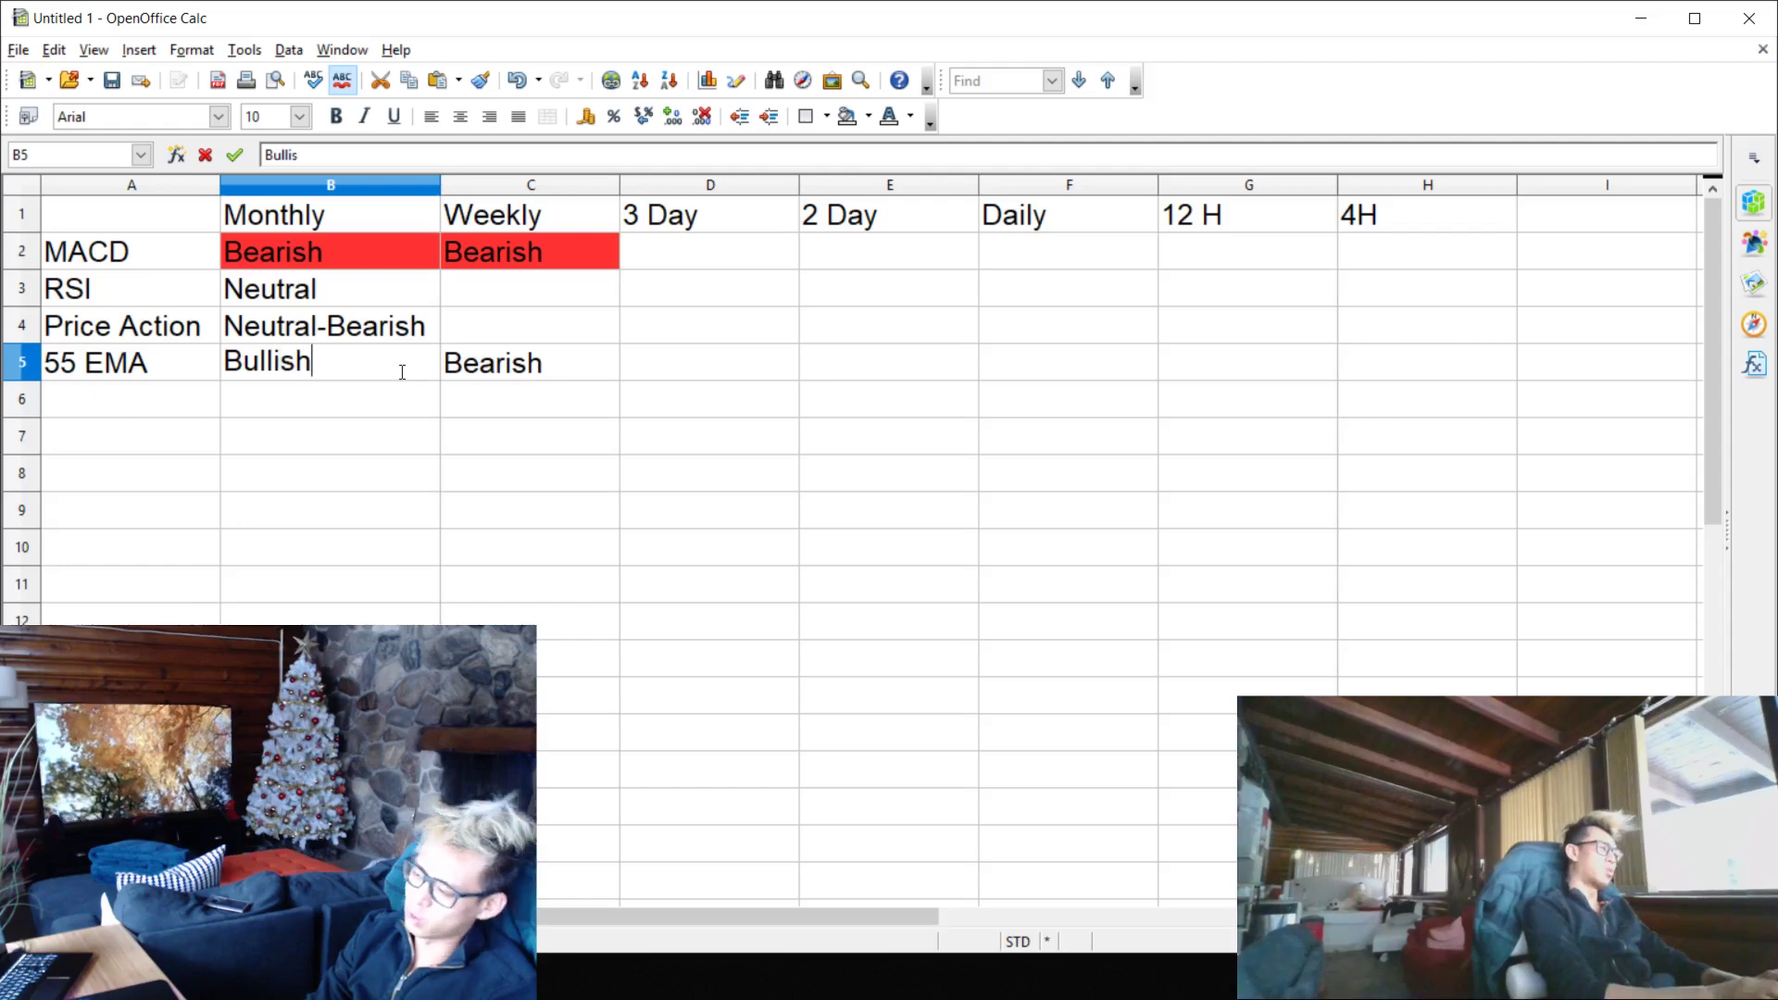
pyautogui.press('Return')
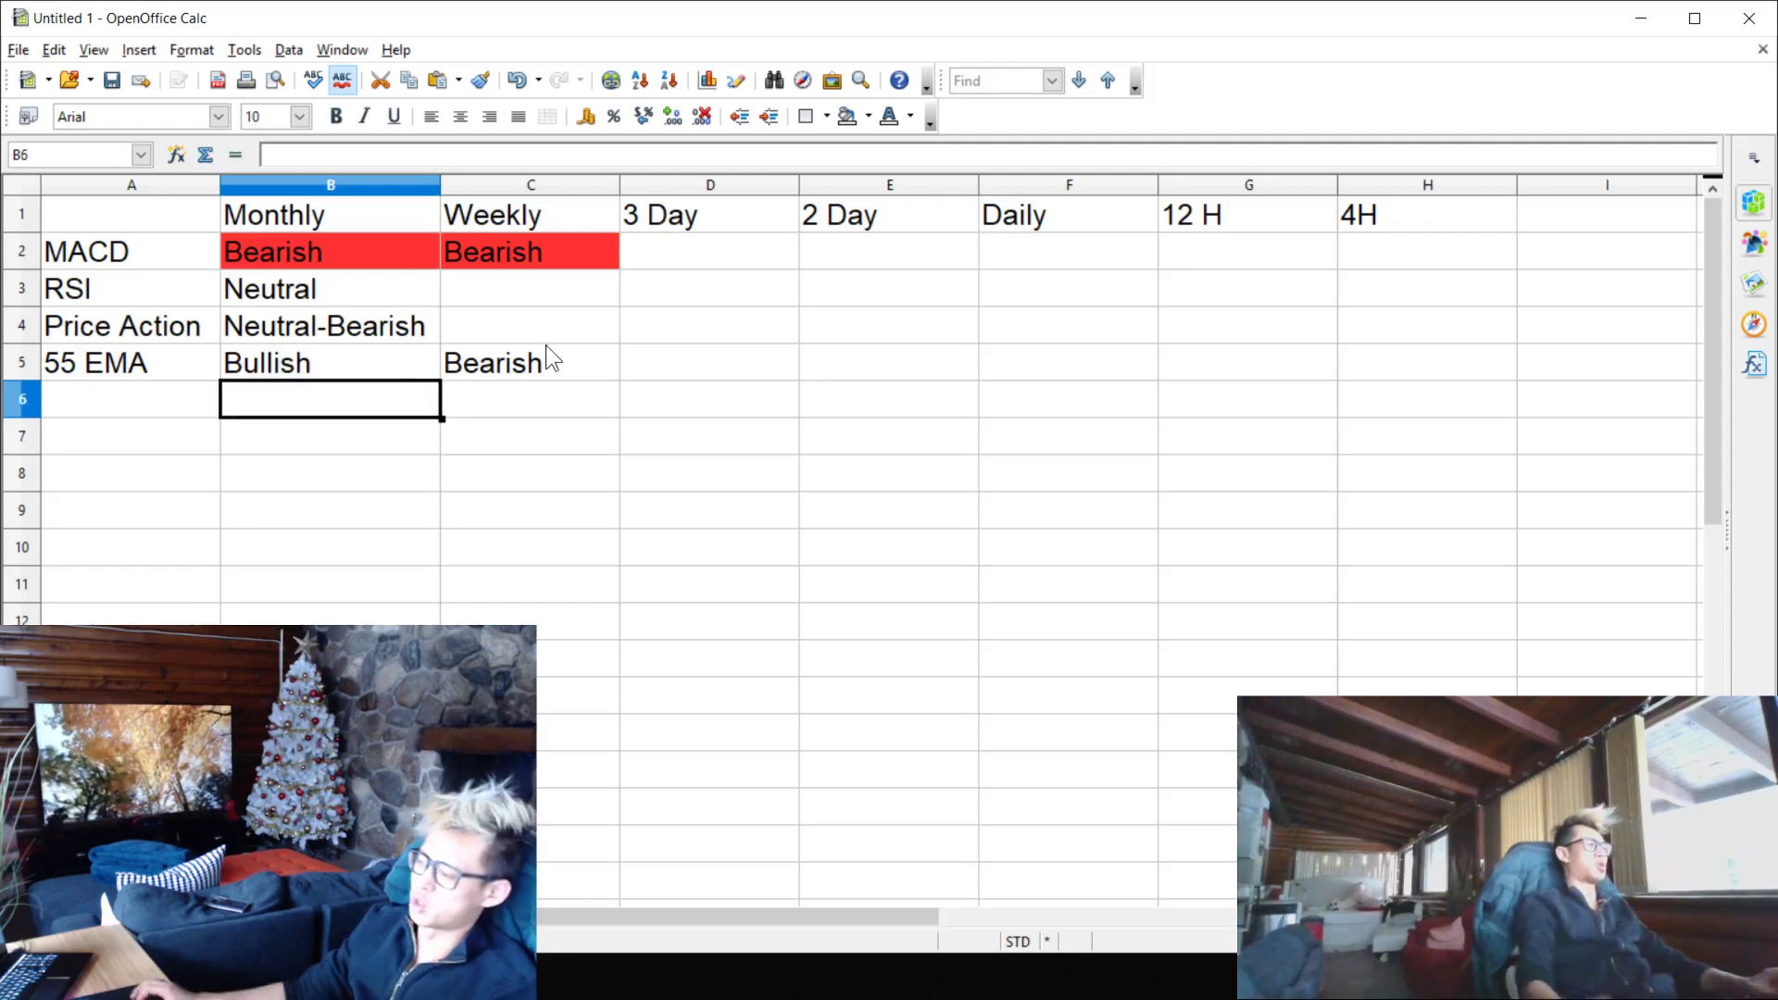
pyautogui.click(709, 408)
pyautogui.click(497, 365)
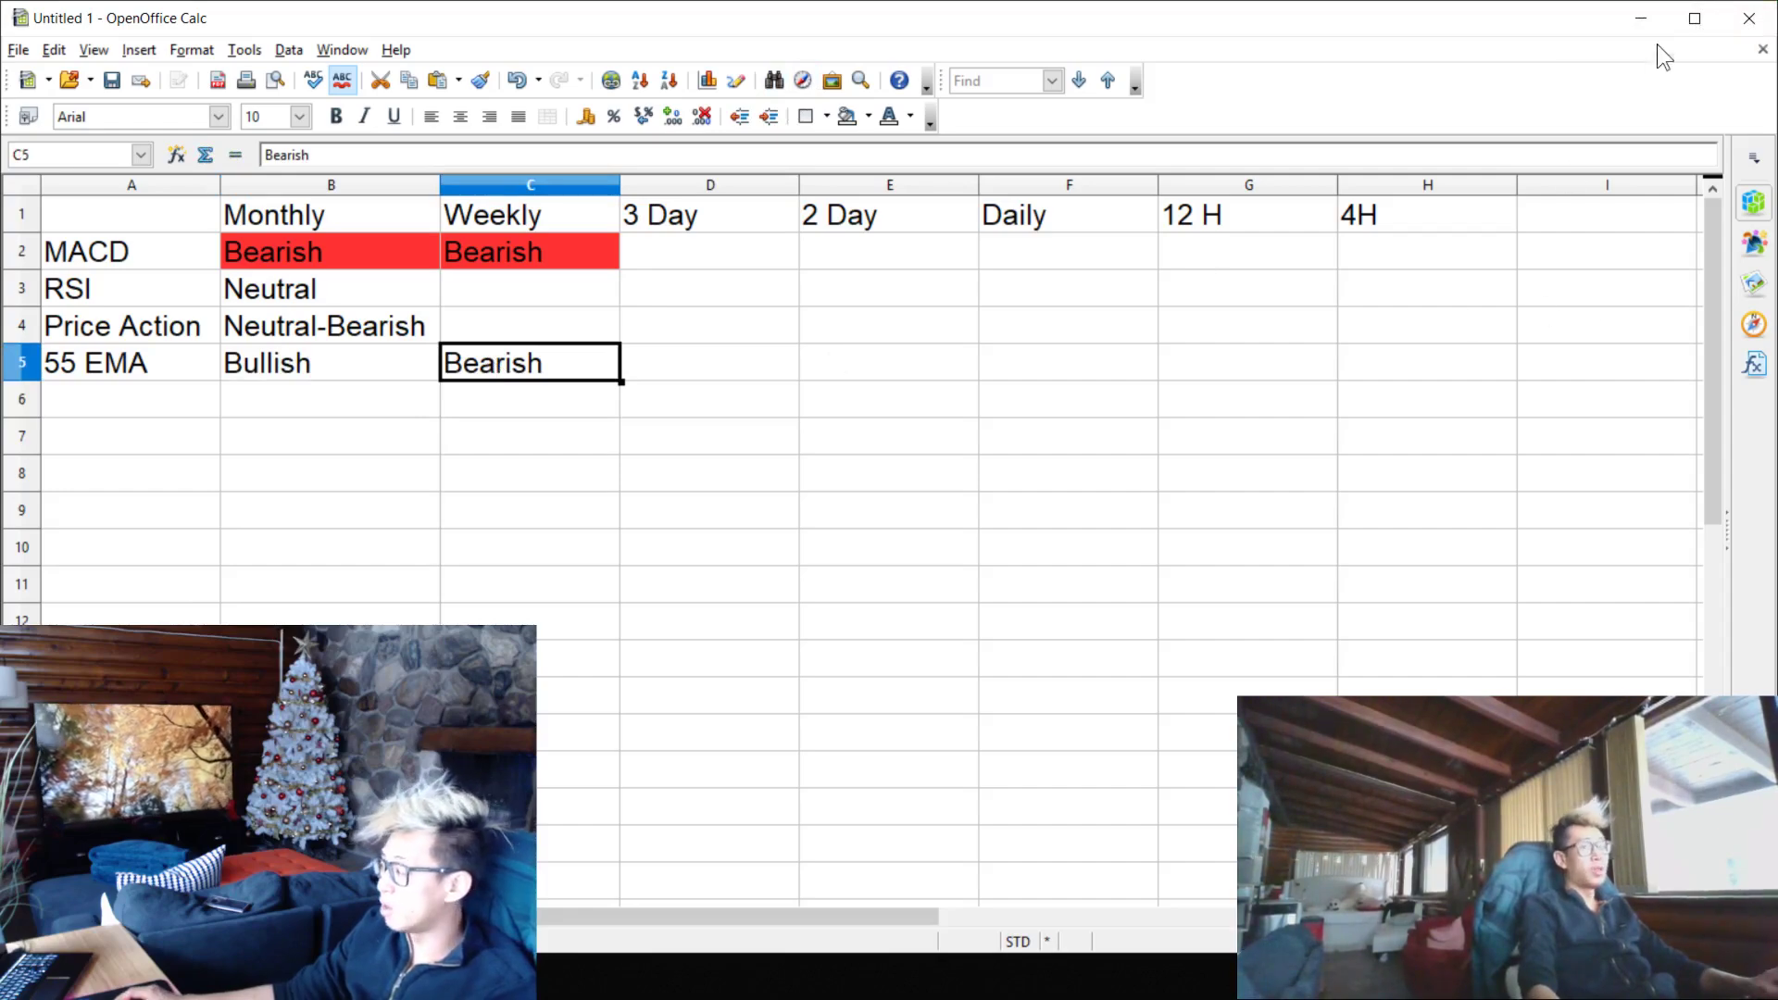
# - Switch TradingView's BTCUSD chart back to the 1-week interval
pyautogui.click(1647, 15)
pyautogui.click(1019, 159)
pyautogui.scroll(-7, 1142, 683)
pyautogui.click(1106, 656)
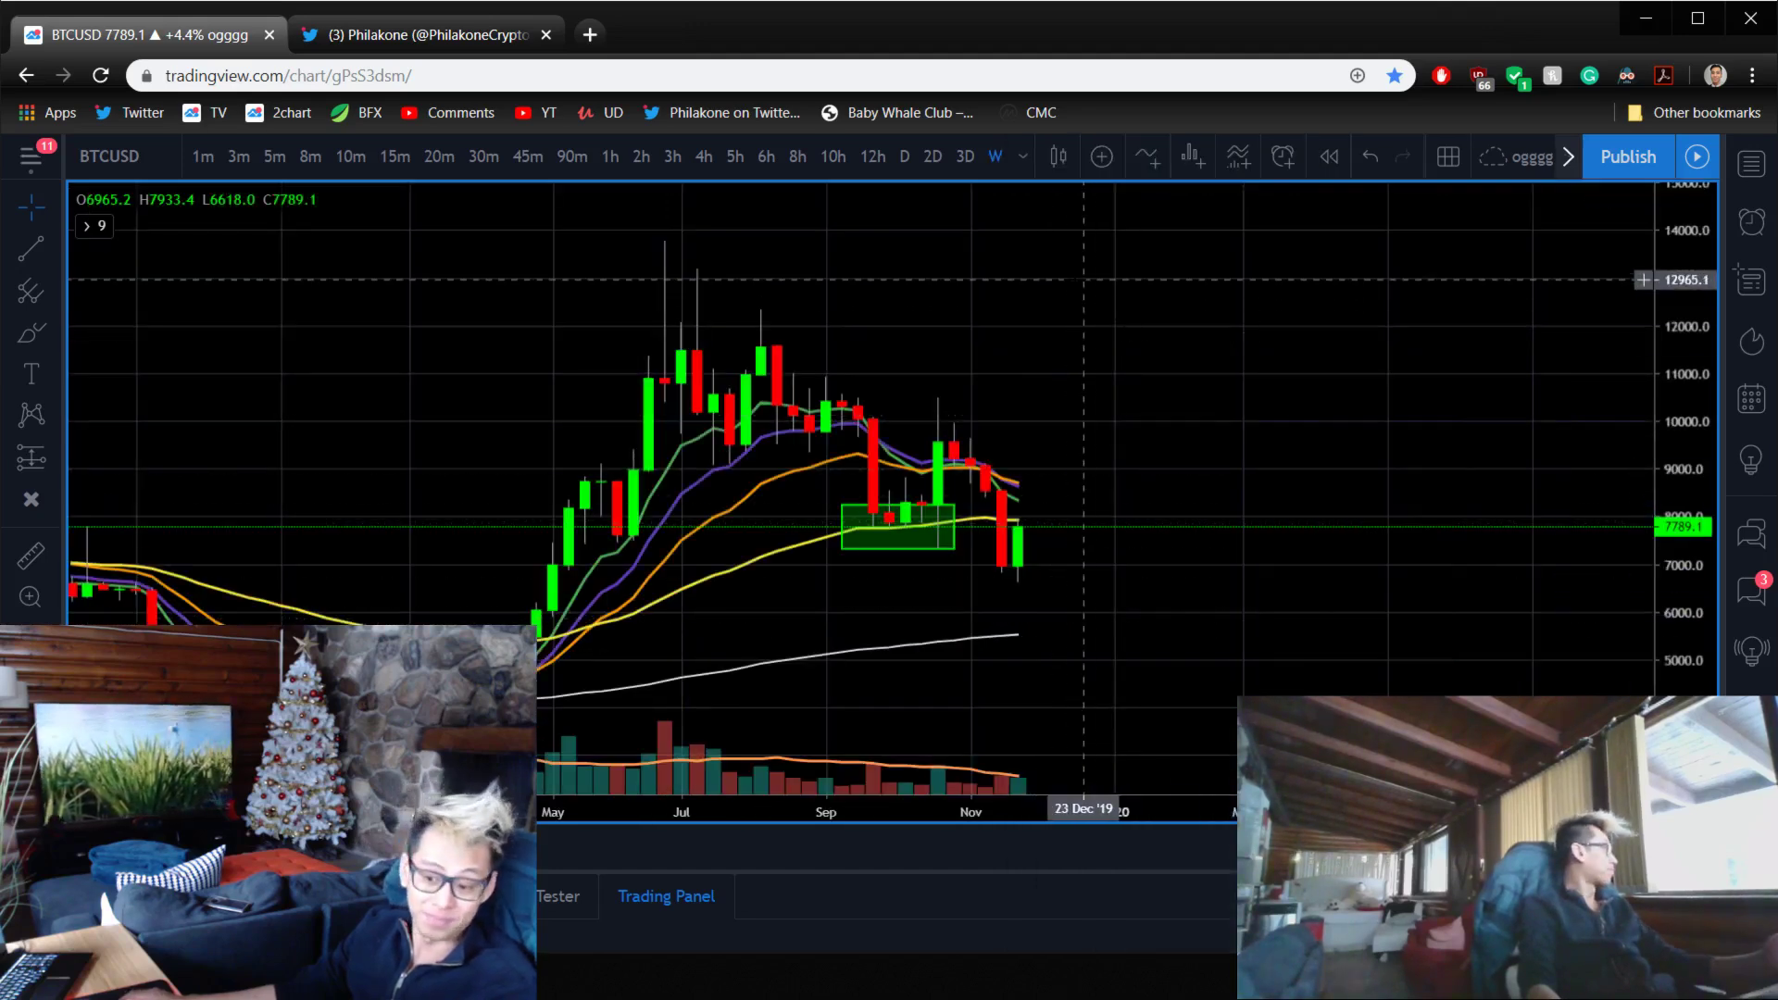
pyautogui.hotkey('alt', 'Tab')
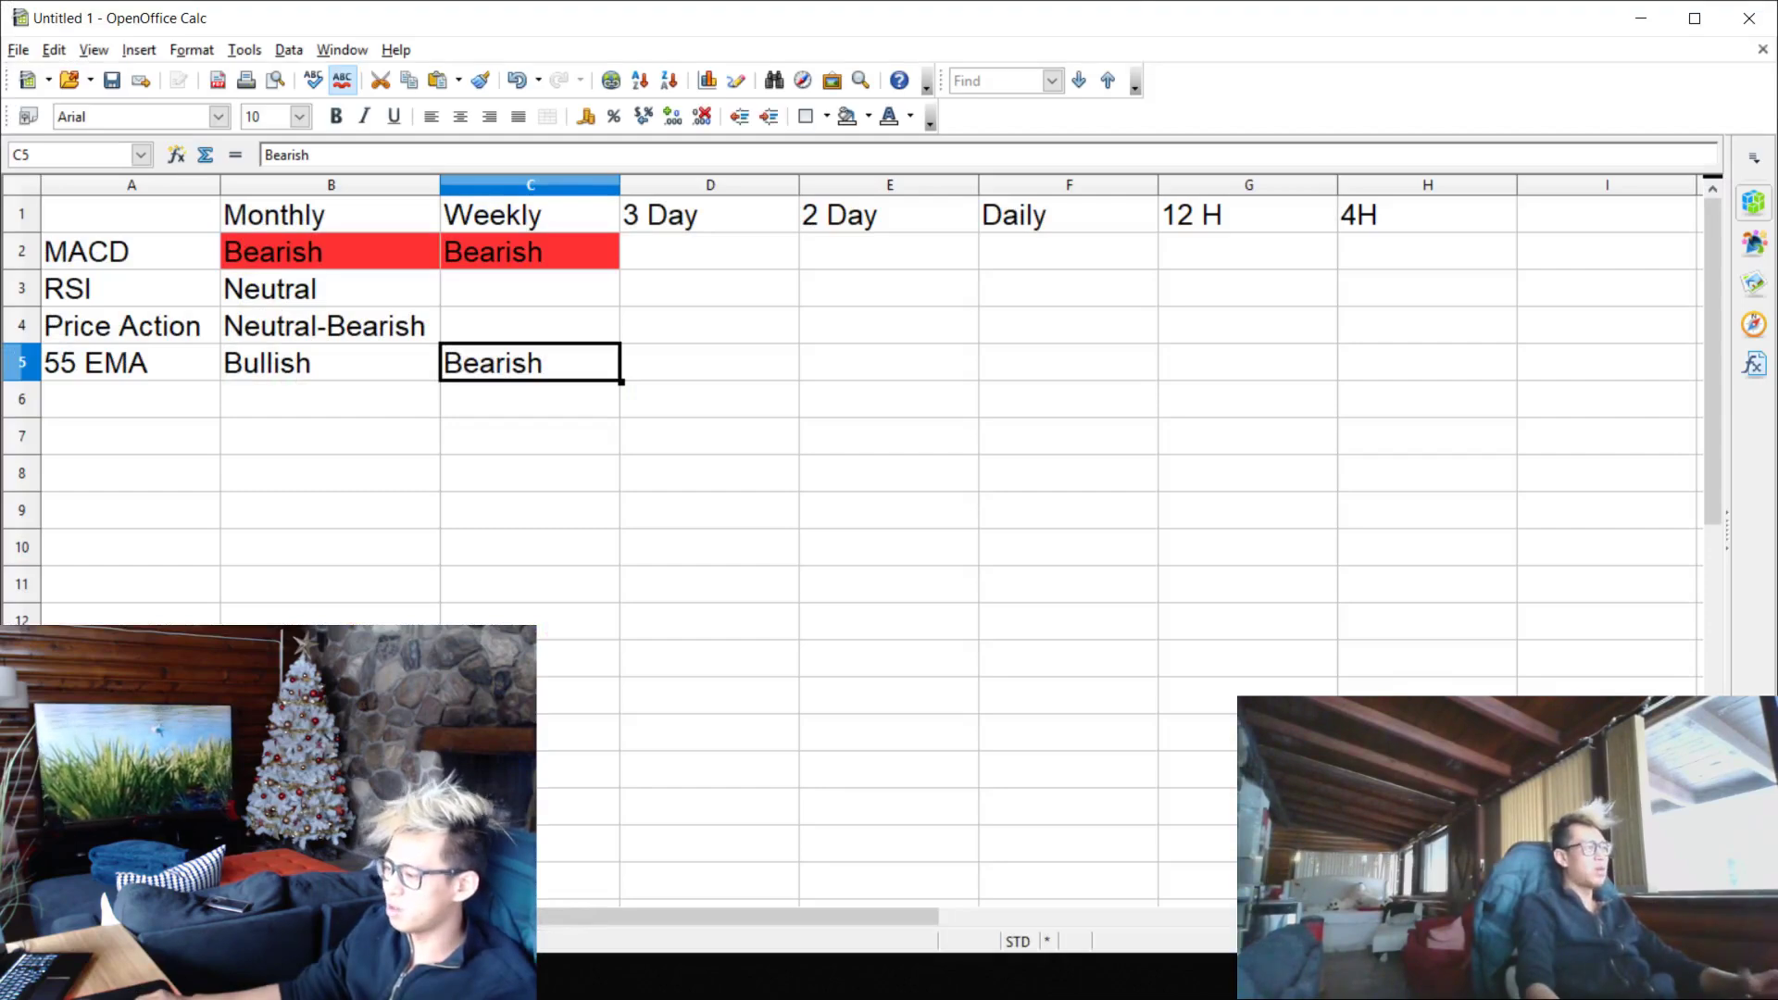
pyautogui.hotkey('alt', 'Tab')
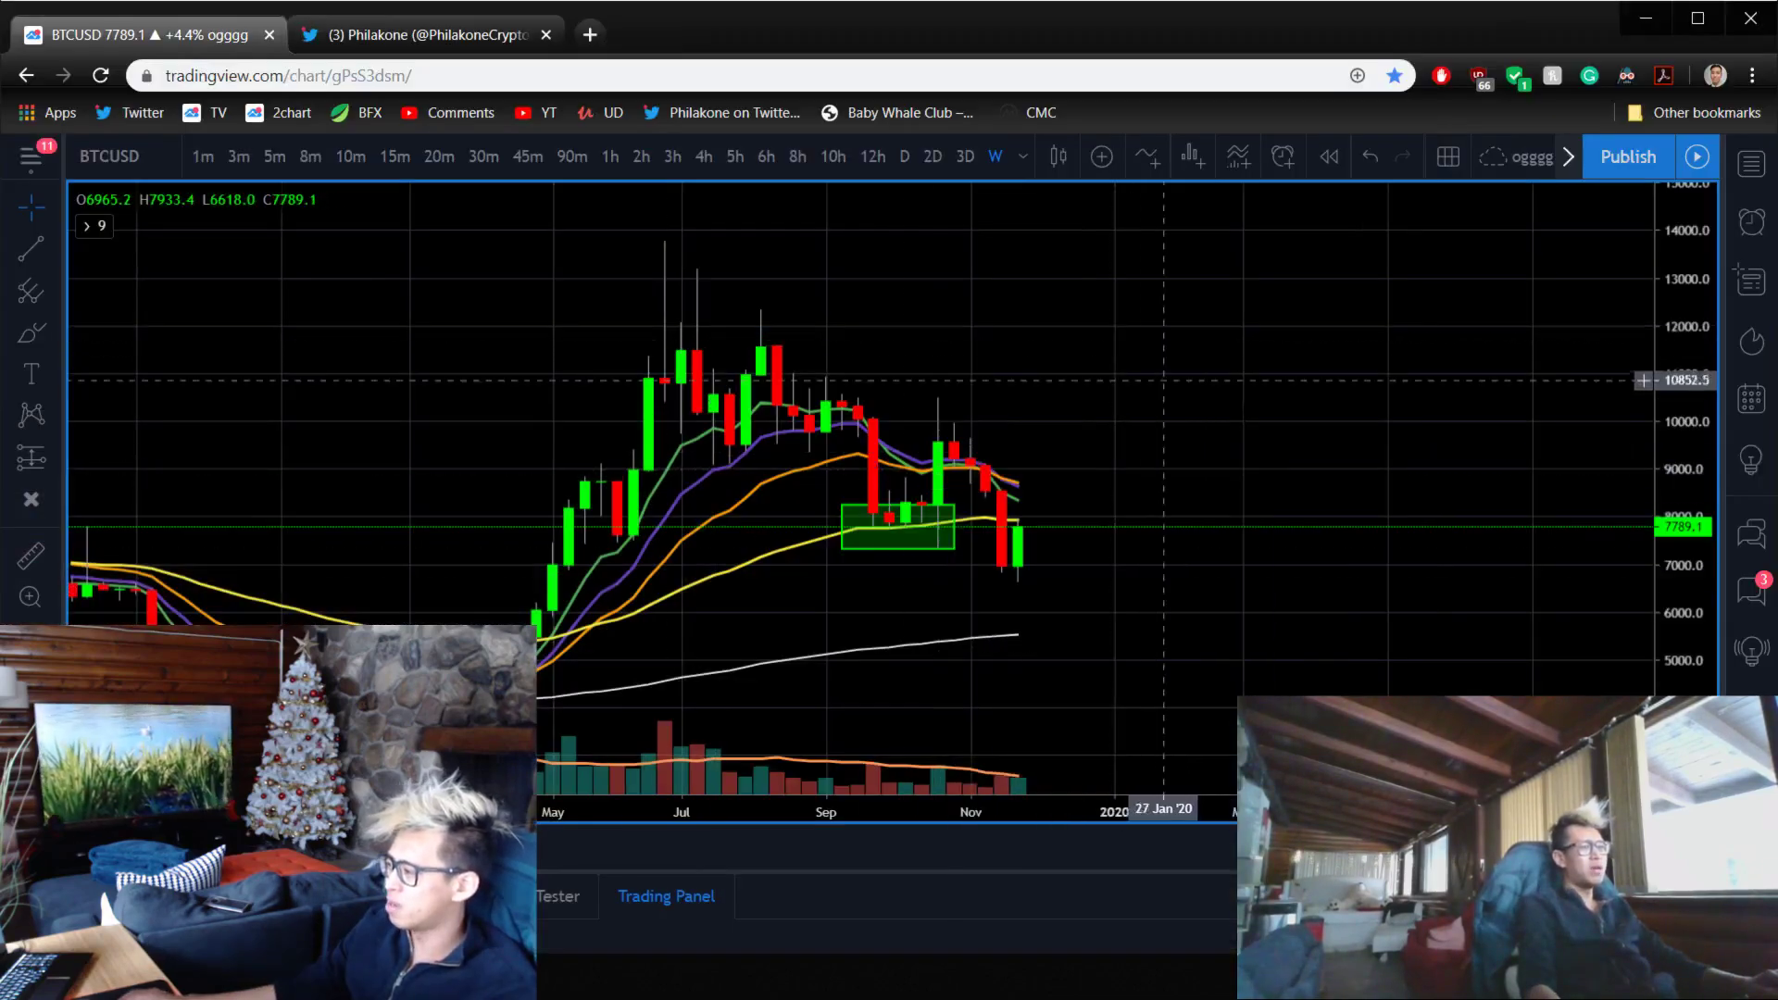
# - Maximize the weekly RSI pane and pan its history into view
pyautogui.doubleClick(1098, 363)
pyautogui.scroll(-2, 1099, 411)
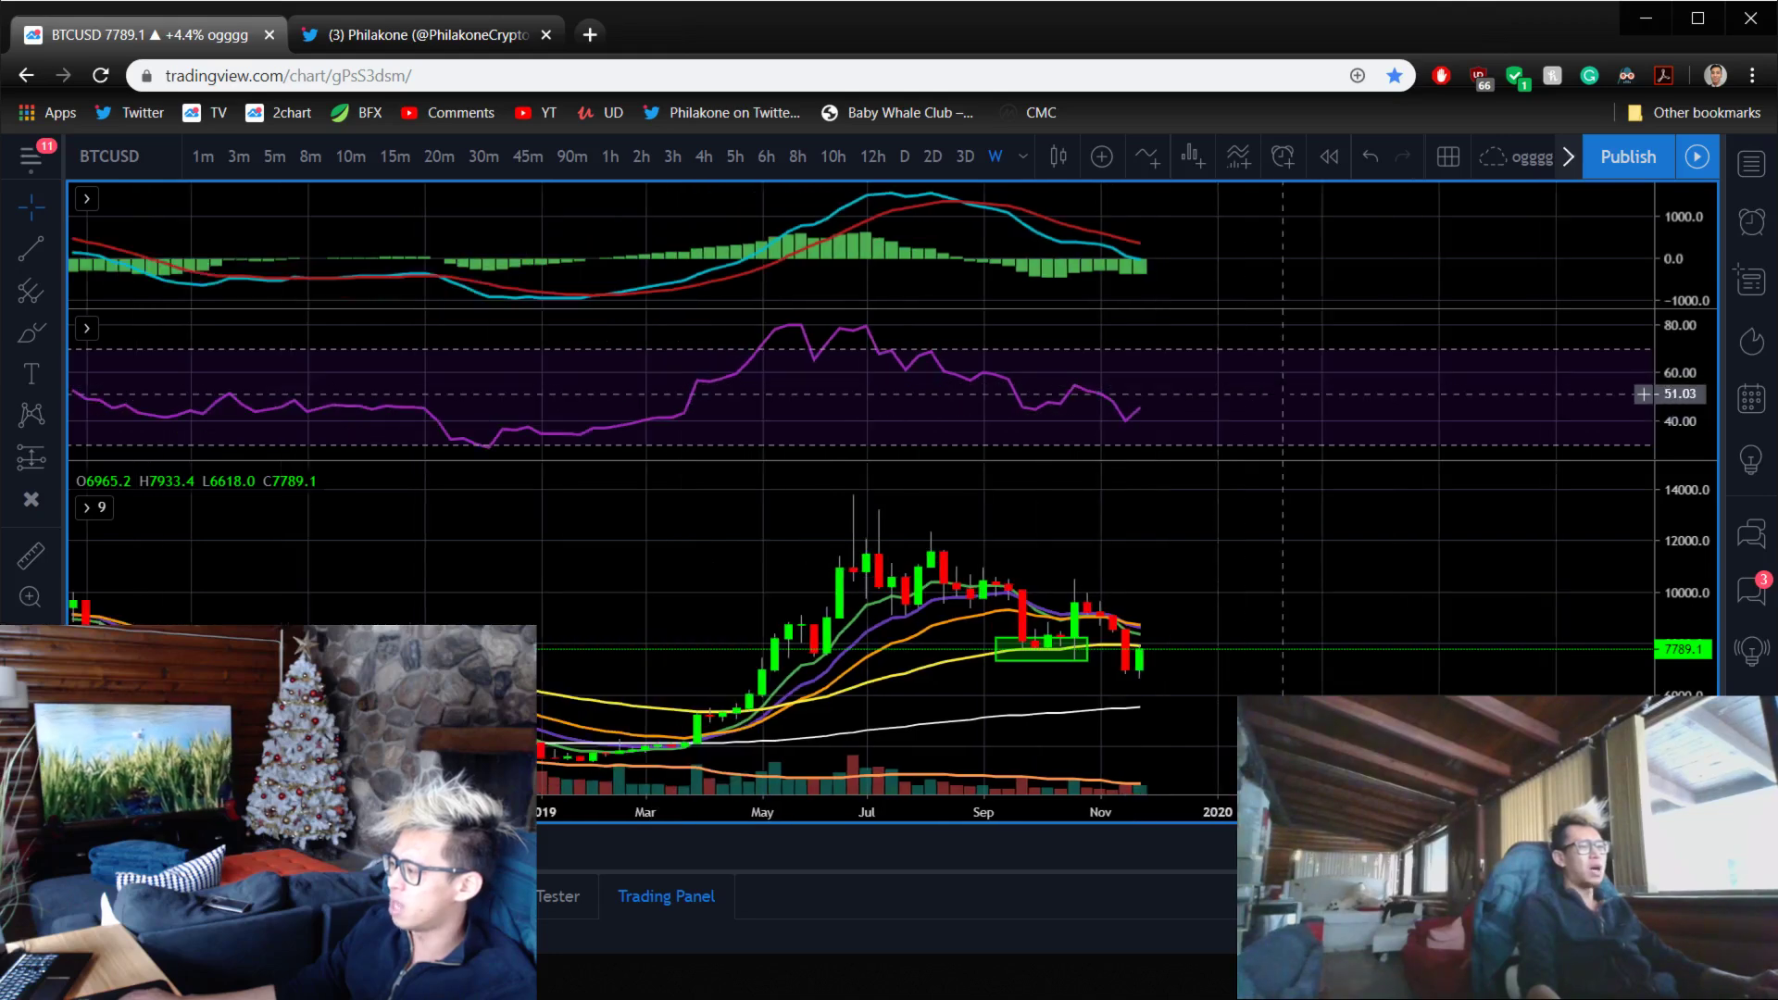
pyautogui.doubleClick(1282, 394)
pyautogui.scroll(3, 1106, 407)
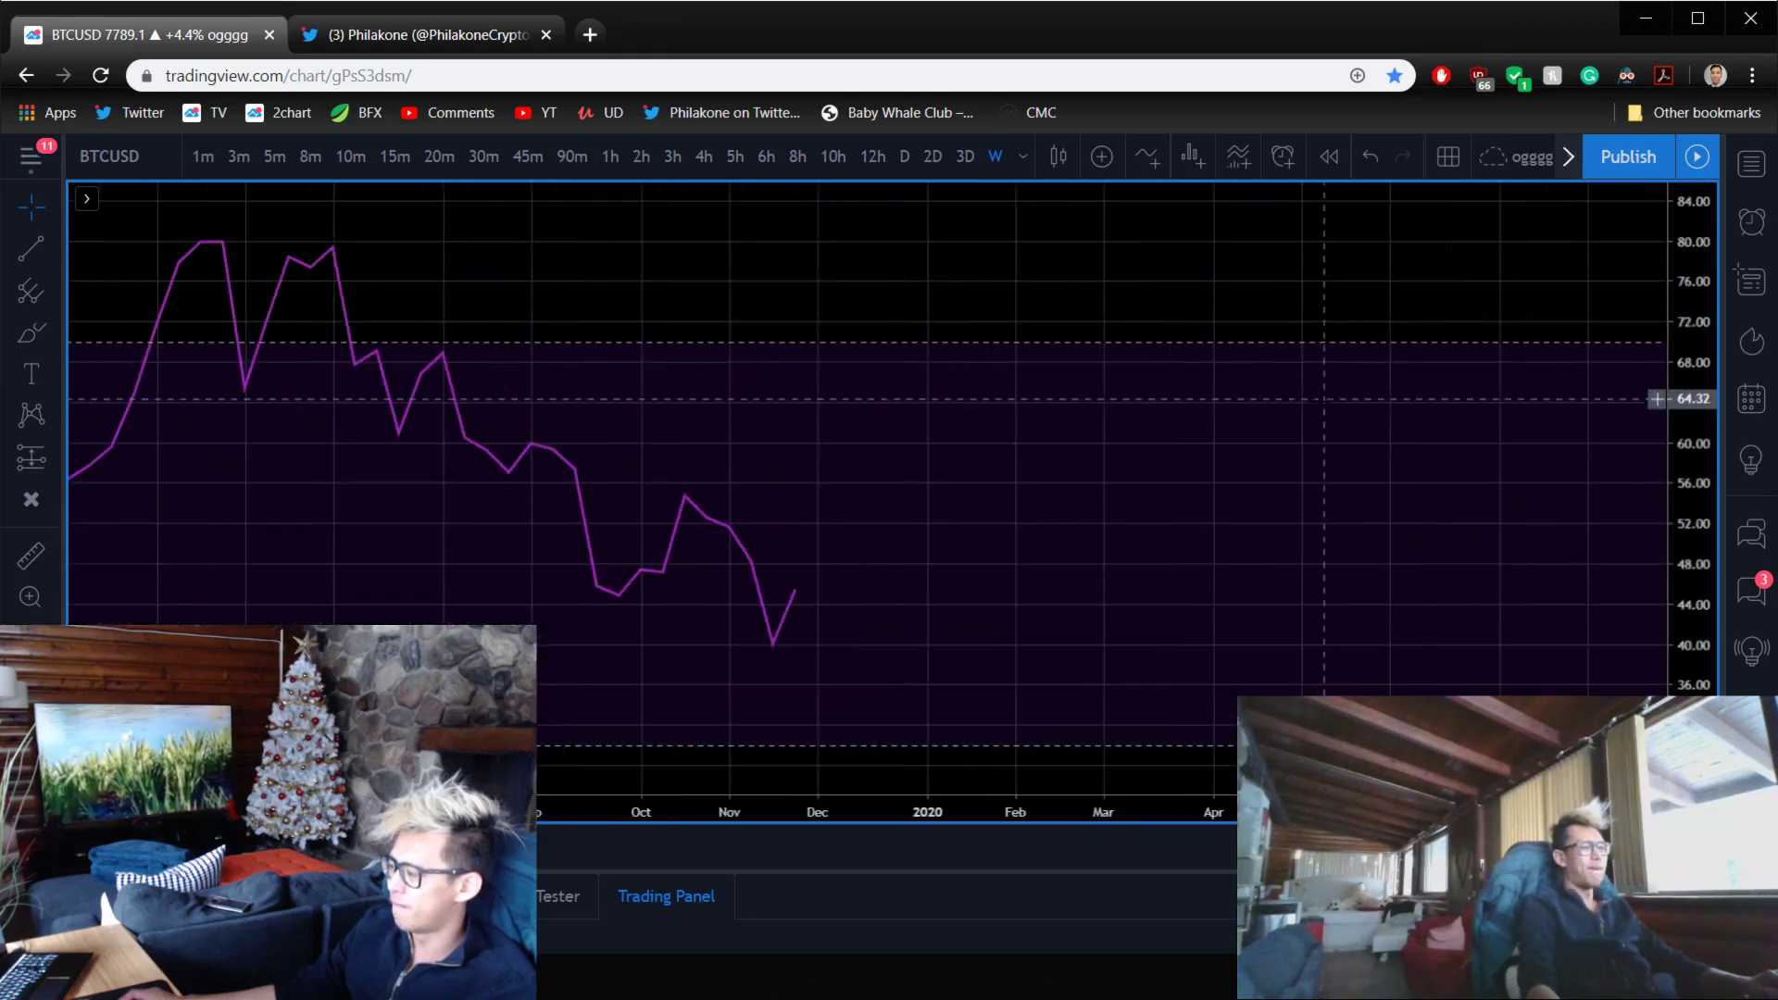
pyautogui.moveTo(1111, 417); pyautogui.dragTo(1261, 441)
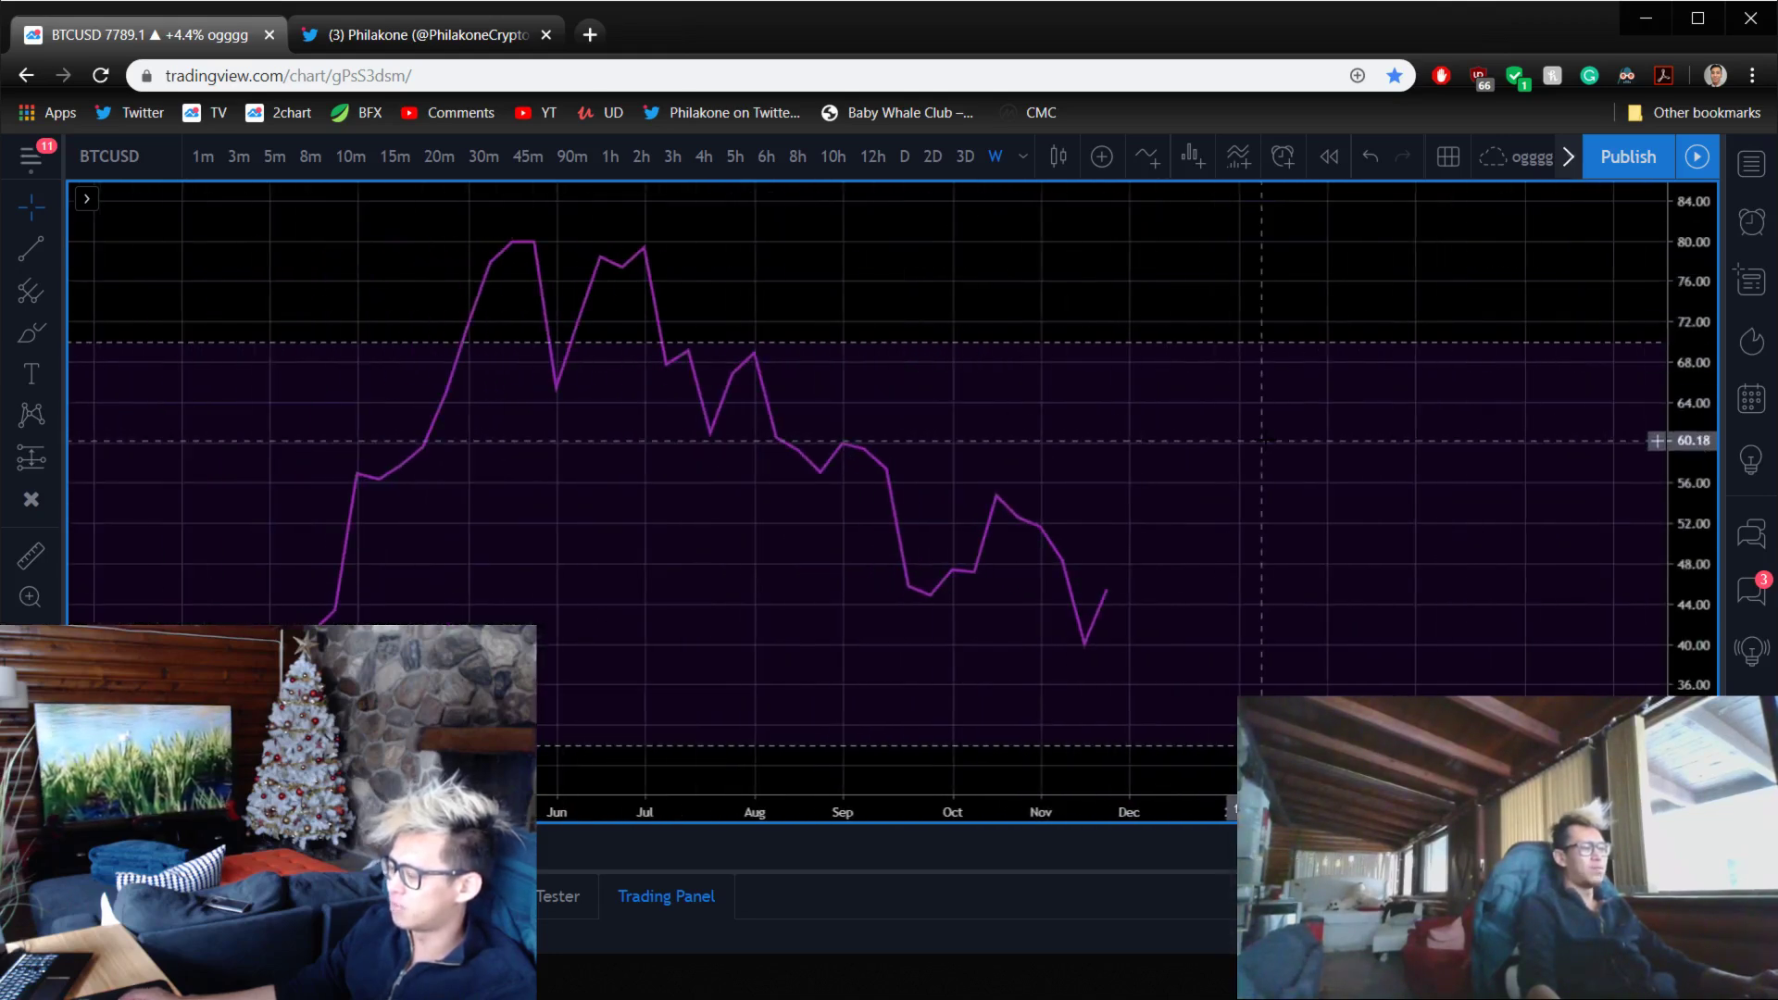
# - Draw an RSI trend line from the late-July high along lower highs, cloned down to the lows
pyautogui.click(41, 267)
pyautogui.click(732, 343)
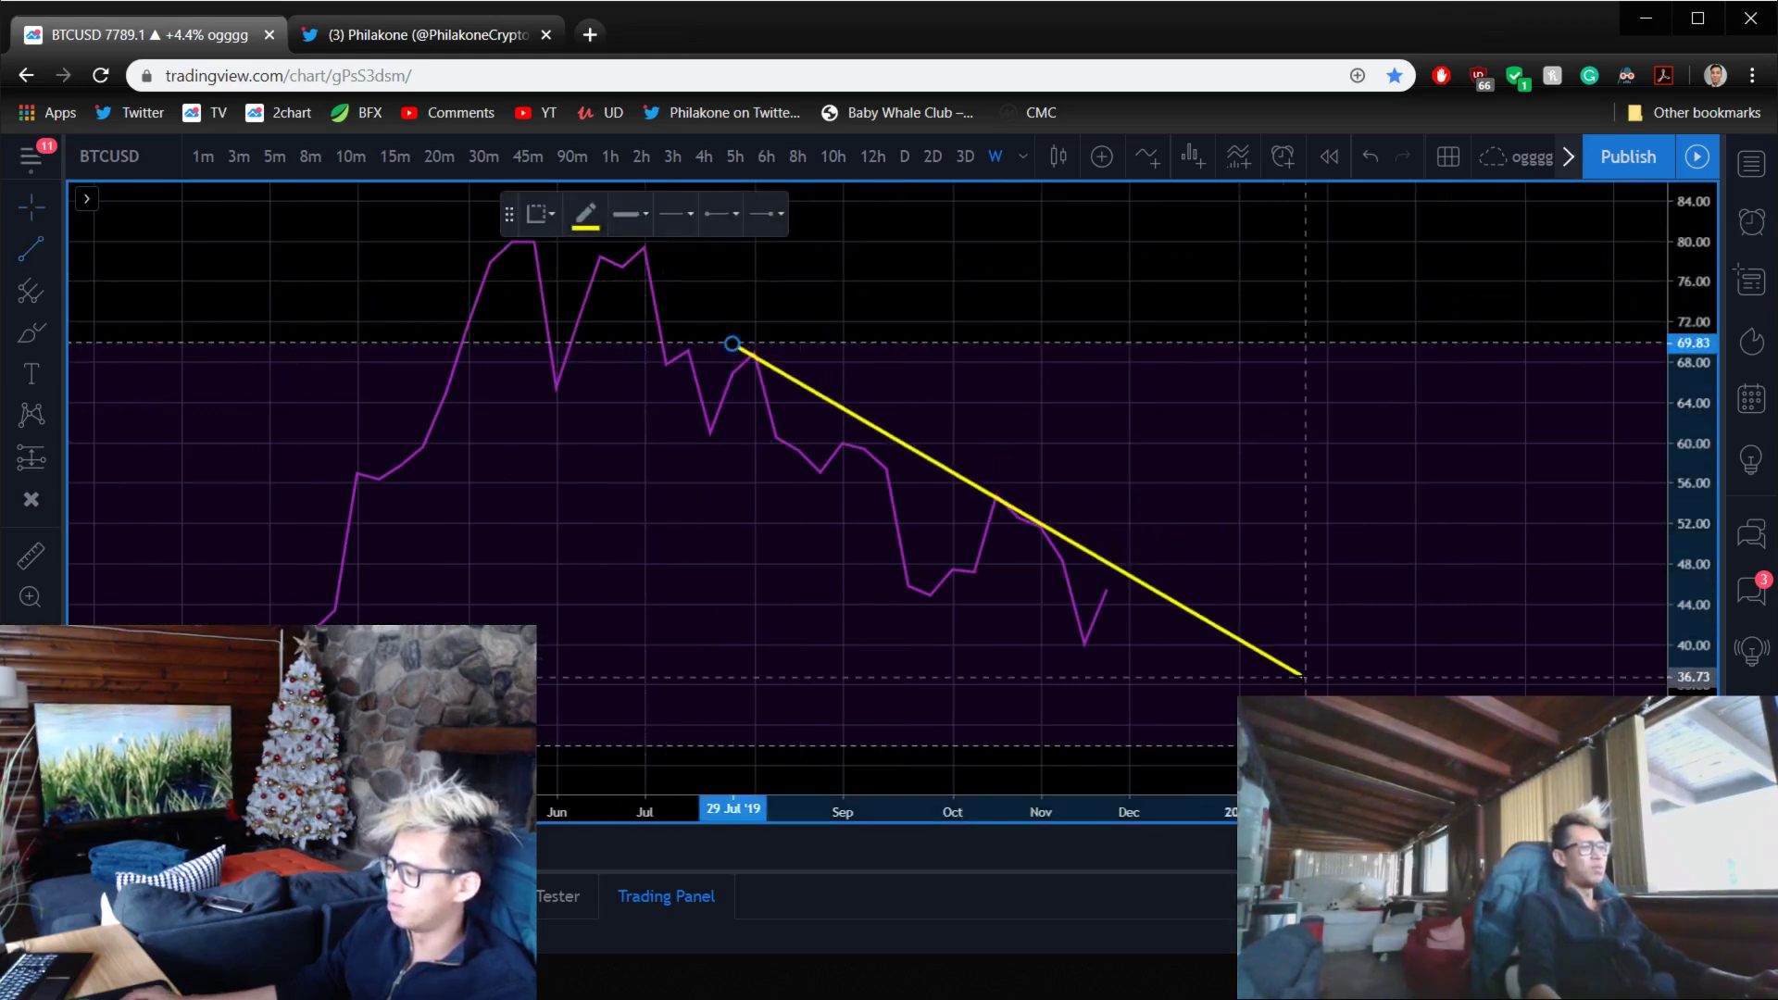
pyautogui.click(1326, 676)
pyautogui.click(1176, 498)
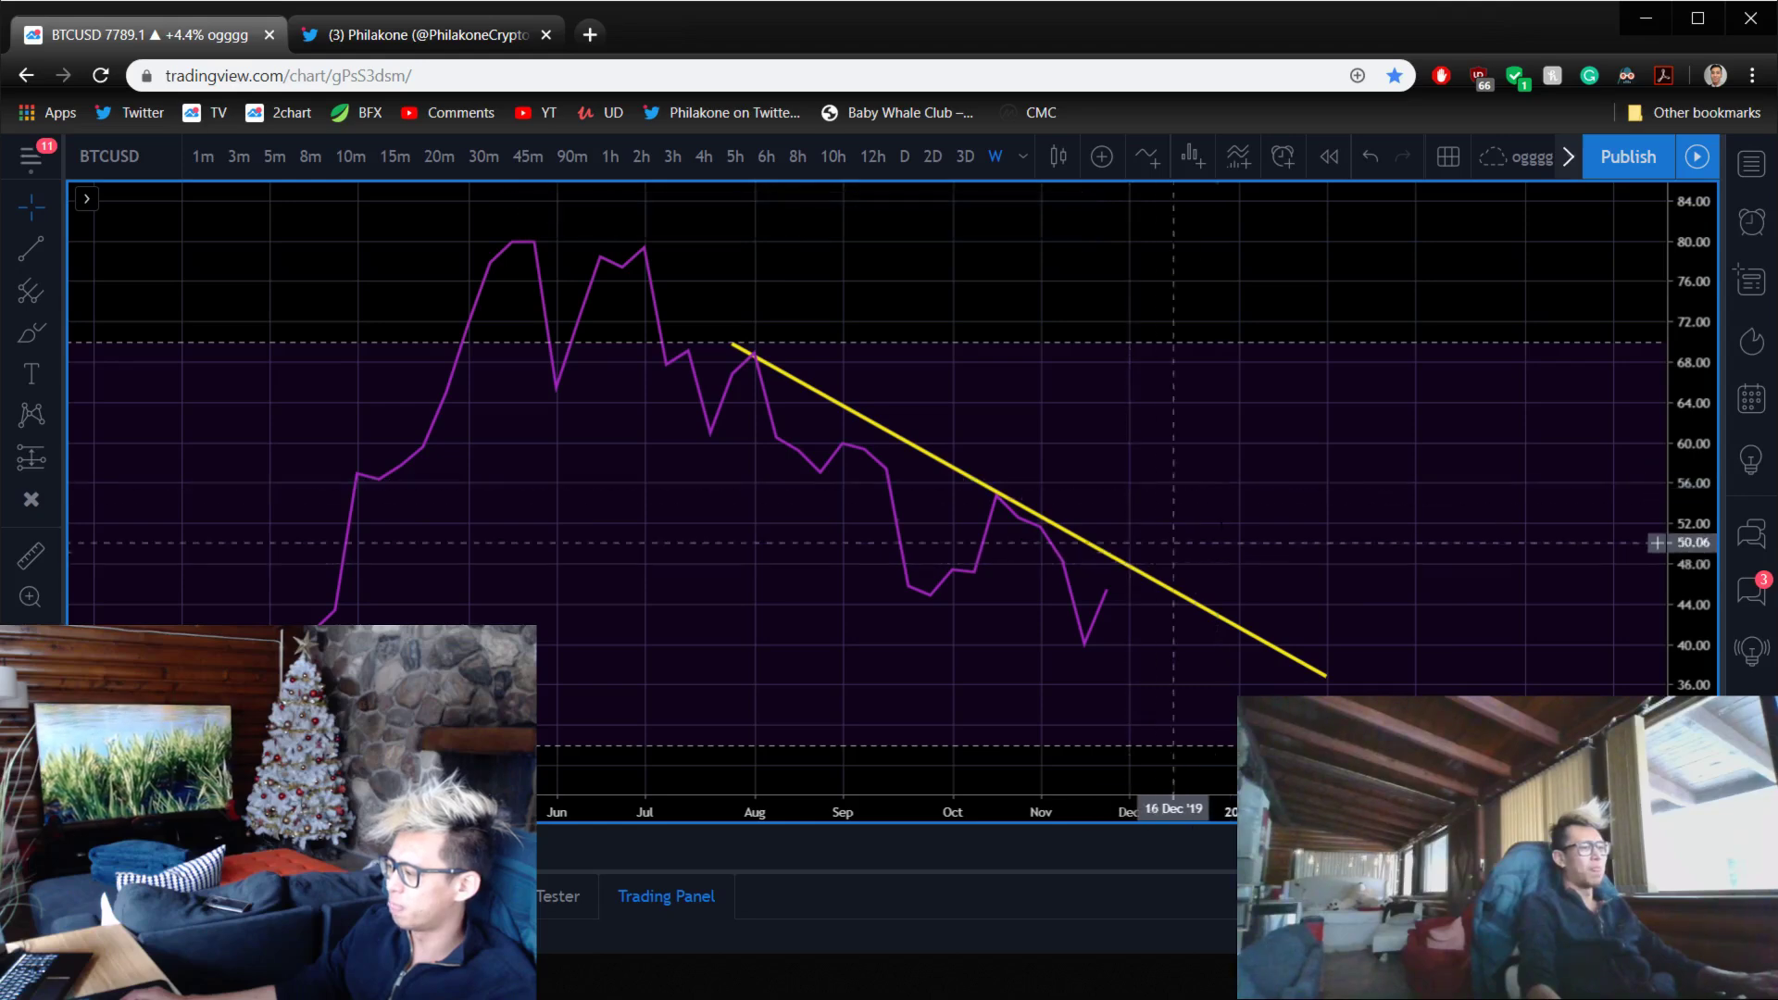
pyautogui.rightClick(1271, 487)
pyautogui.click(1102, 440)
pyautogui.moveTo(963, 482)
pyautogui.mouseDown()
pyautogui.moveTo(698, 493)
pyautogui.moveTo(745, 504)
pyautogui.mouseUp()
pyautogui.click(1063, 383)
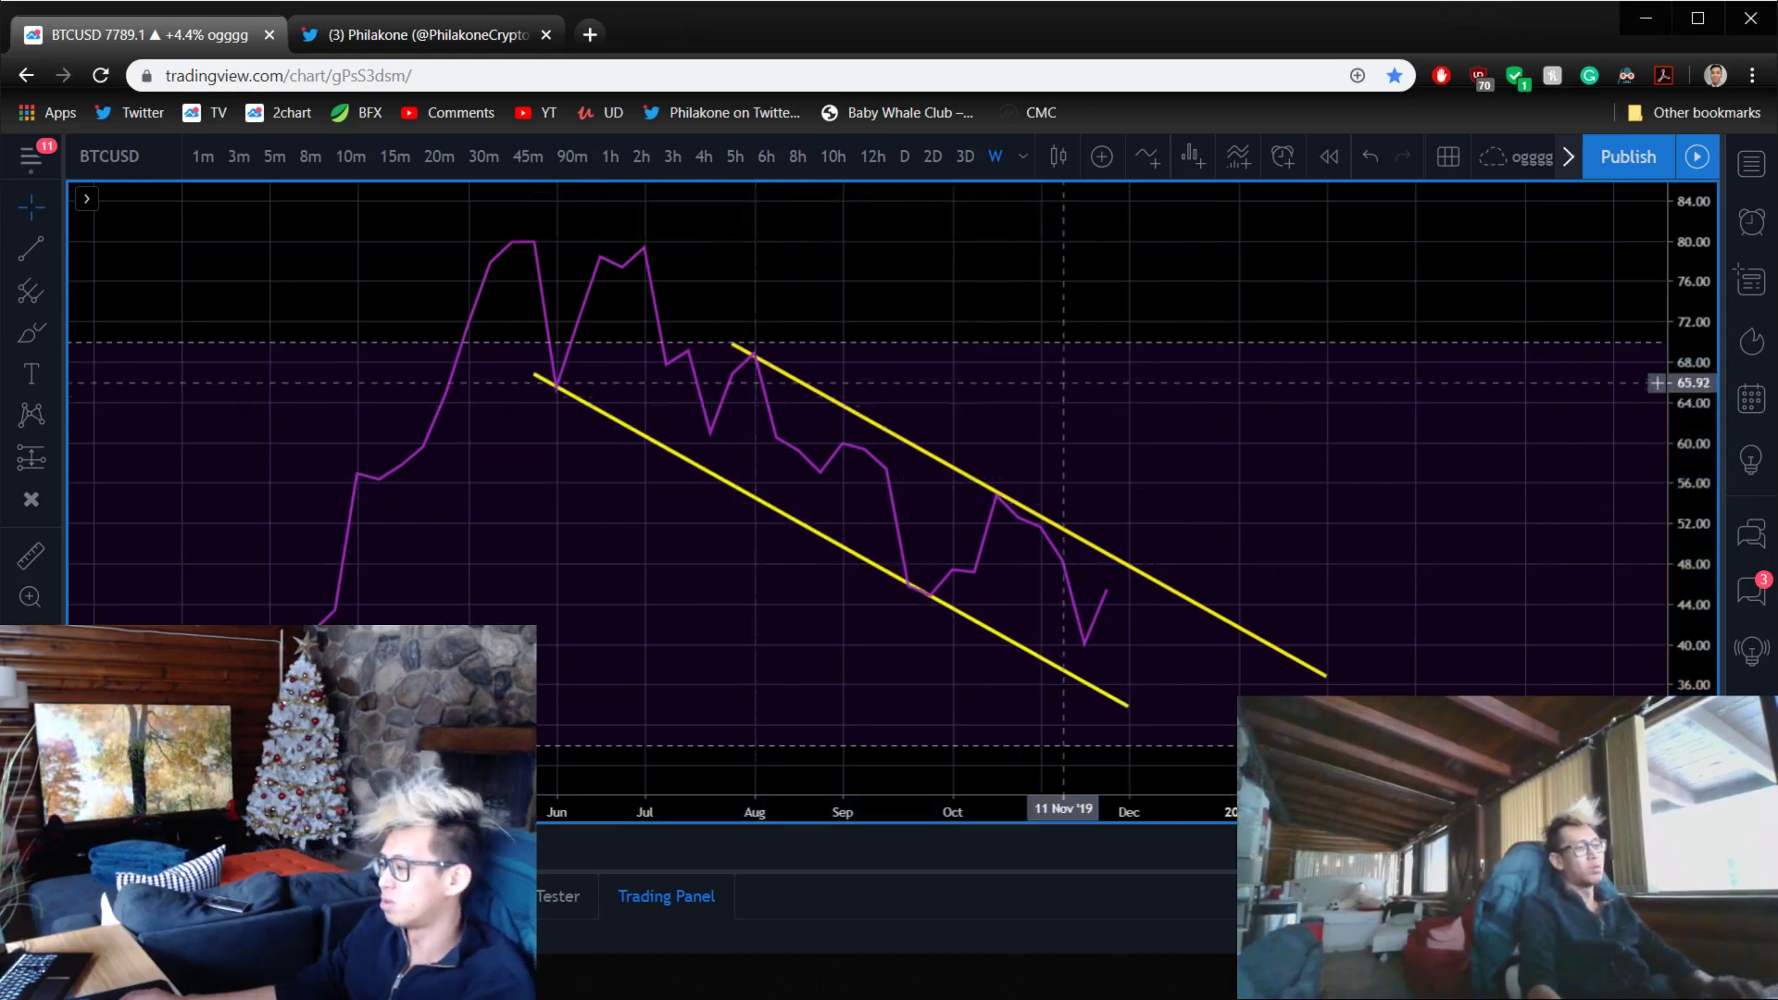
# - Remove both trend lines and bring back the MACD, RSI and price panes
pyautogui.rightClick(973, 238)
pyautogui.click(1111, 648)
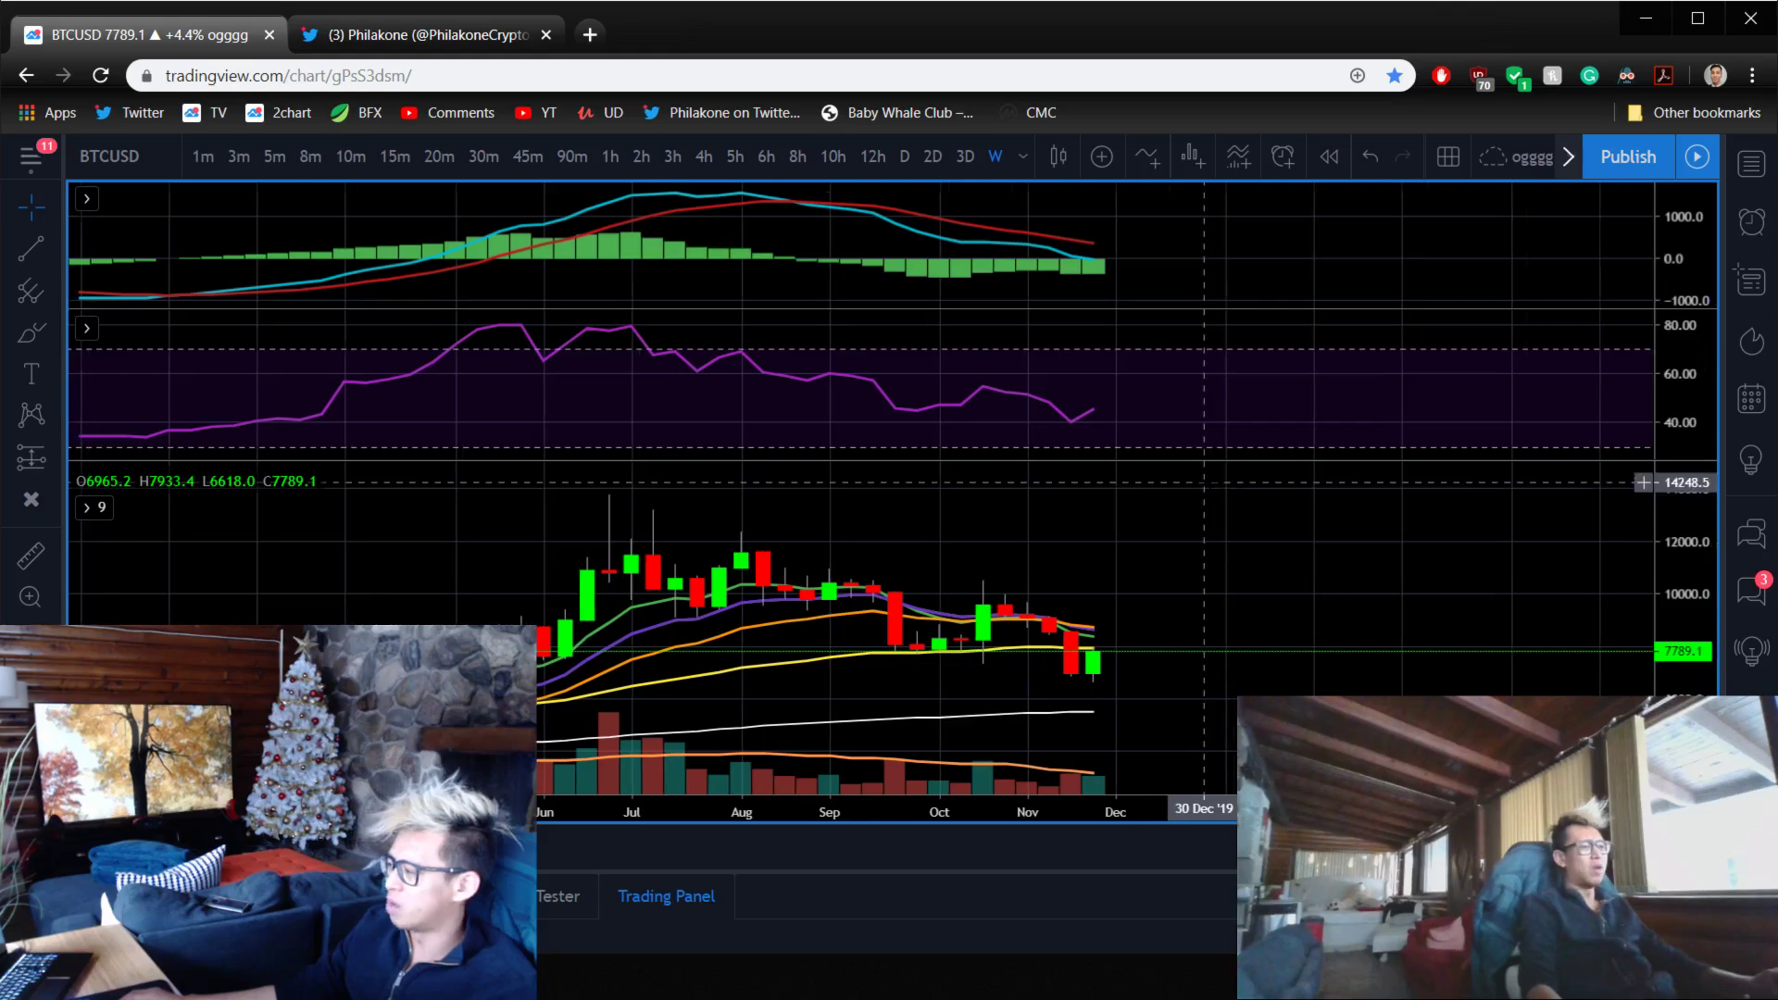
pyautogui.moveTo(1445, 541); pyautogui.dragTo(1067, 513)
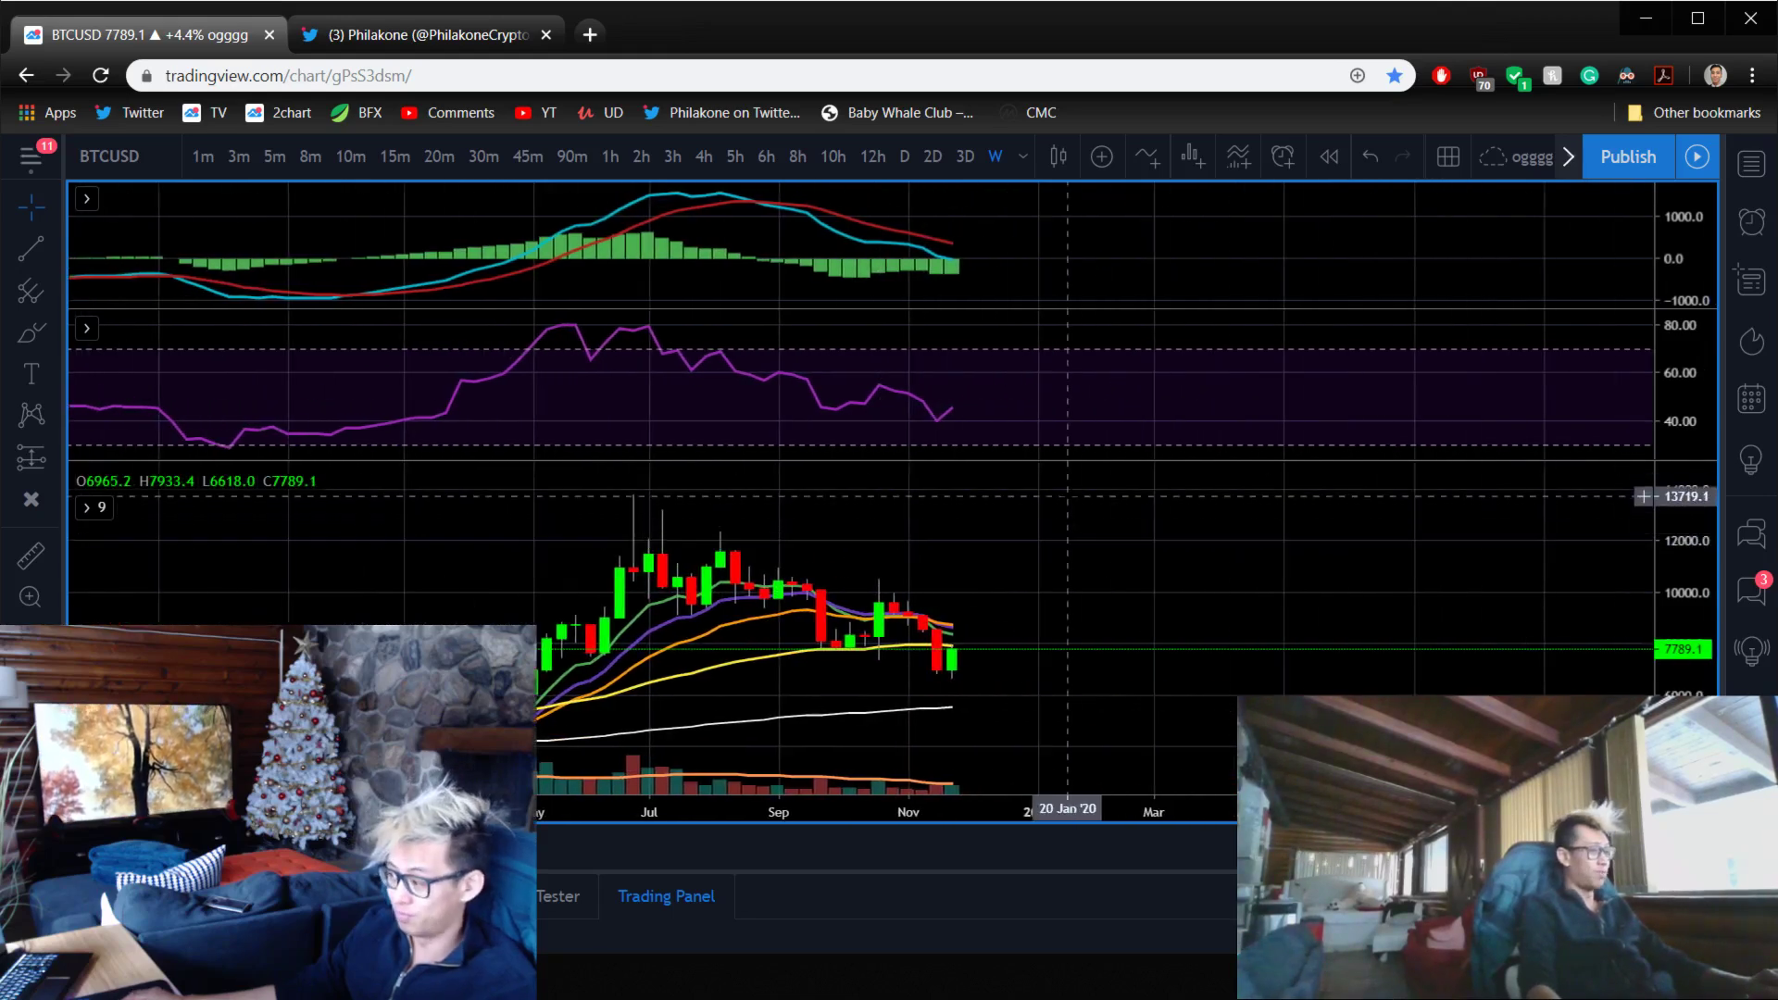
pyautogui.scroll(-2, 1068, 495)
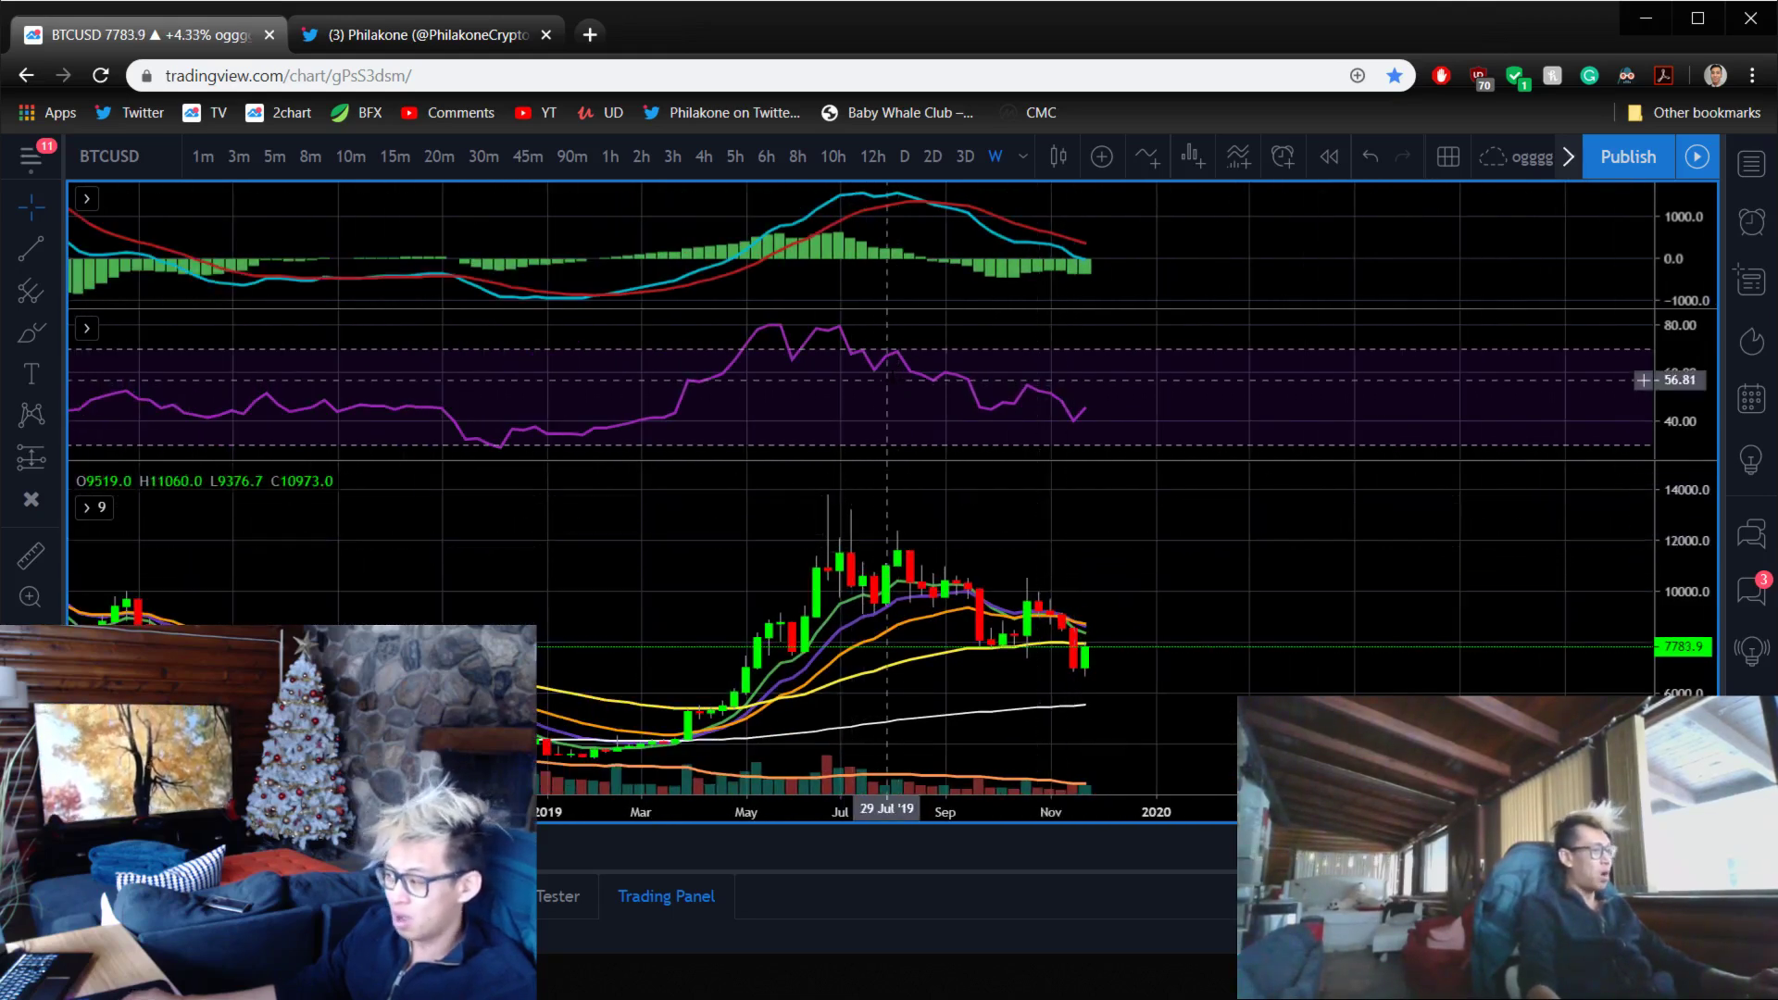
pyautogui.doubleClick(886, 380)
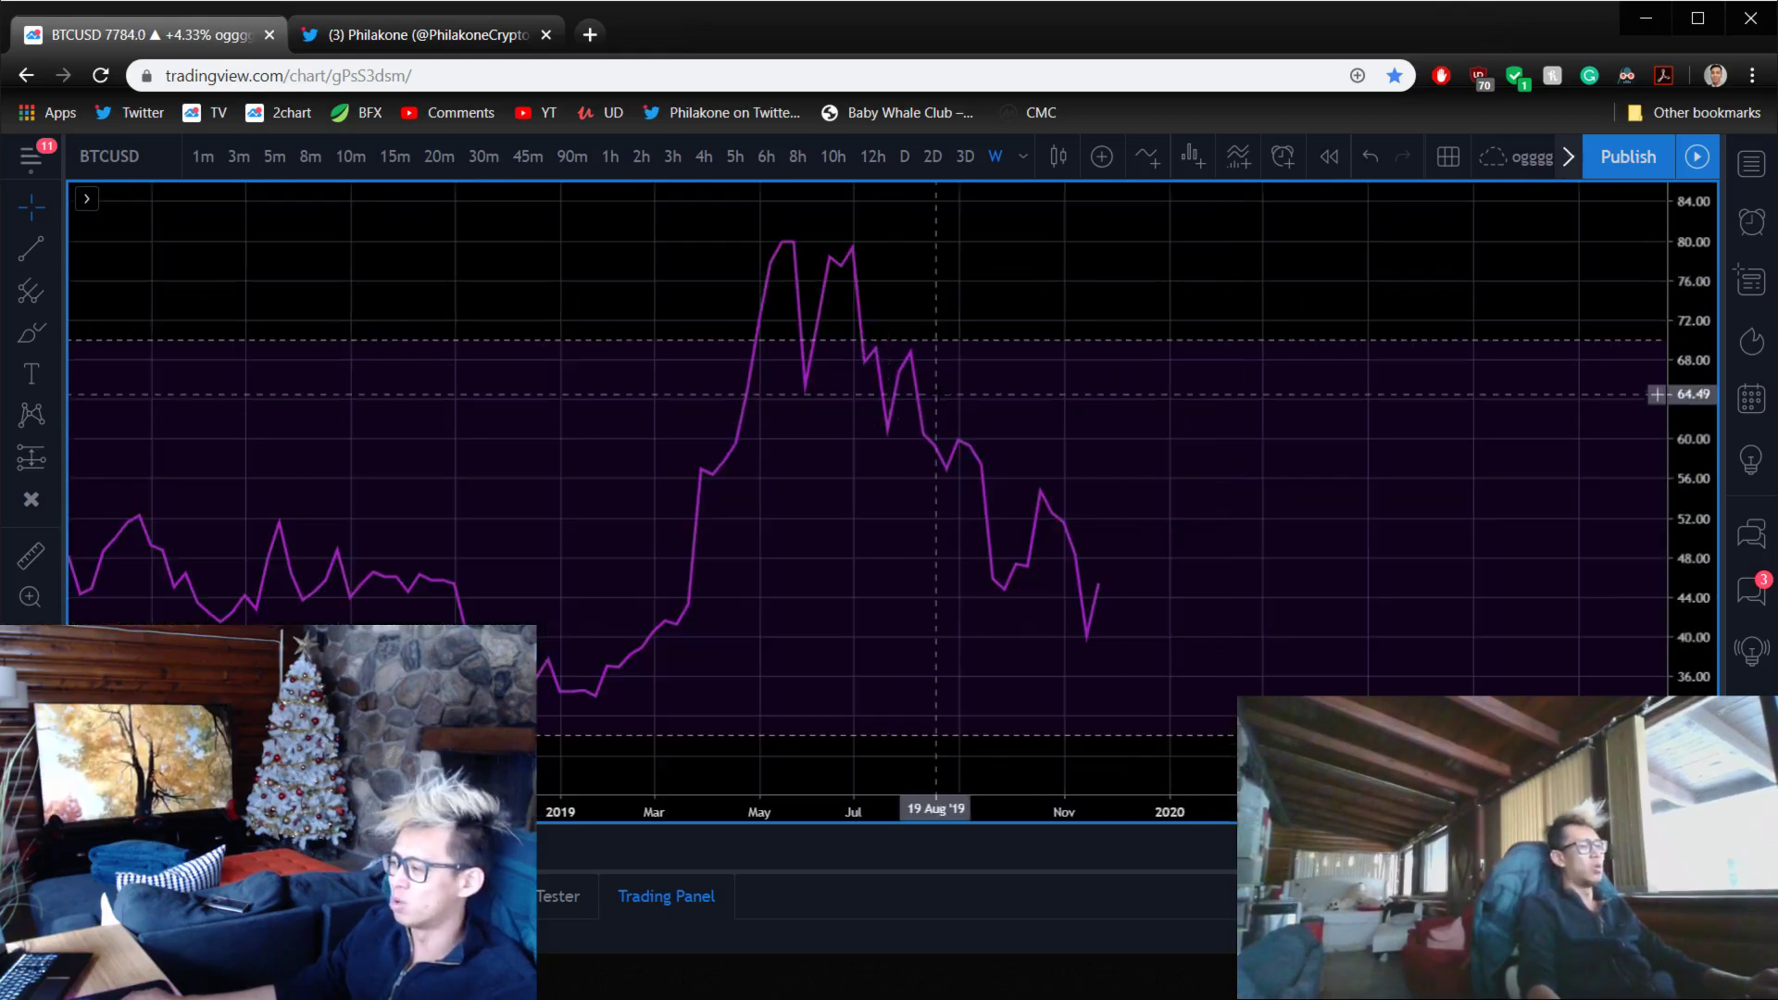
pyautogui.doubleClick(1192, 427)
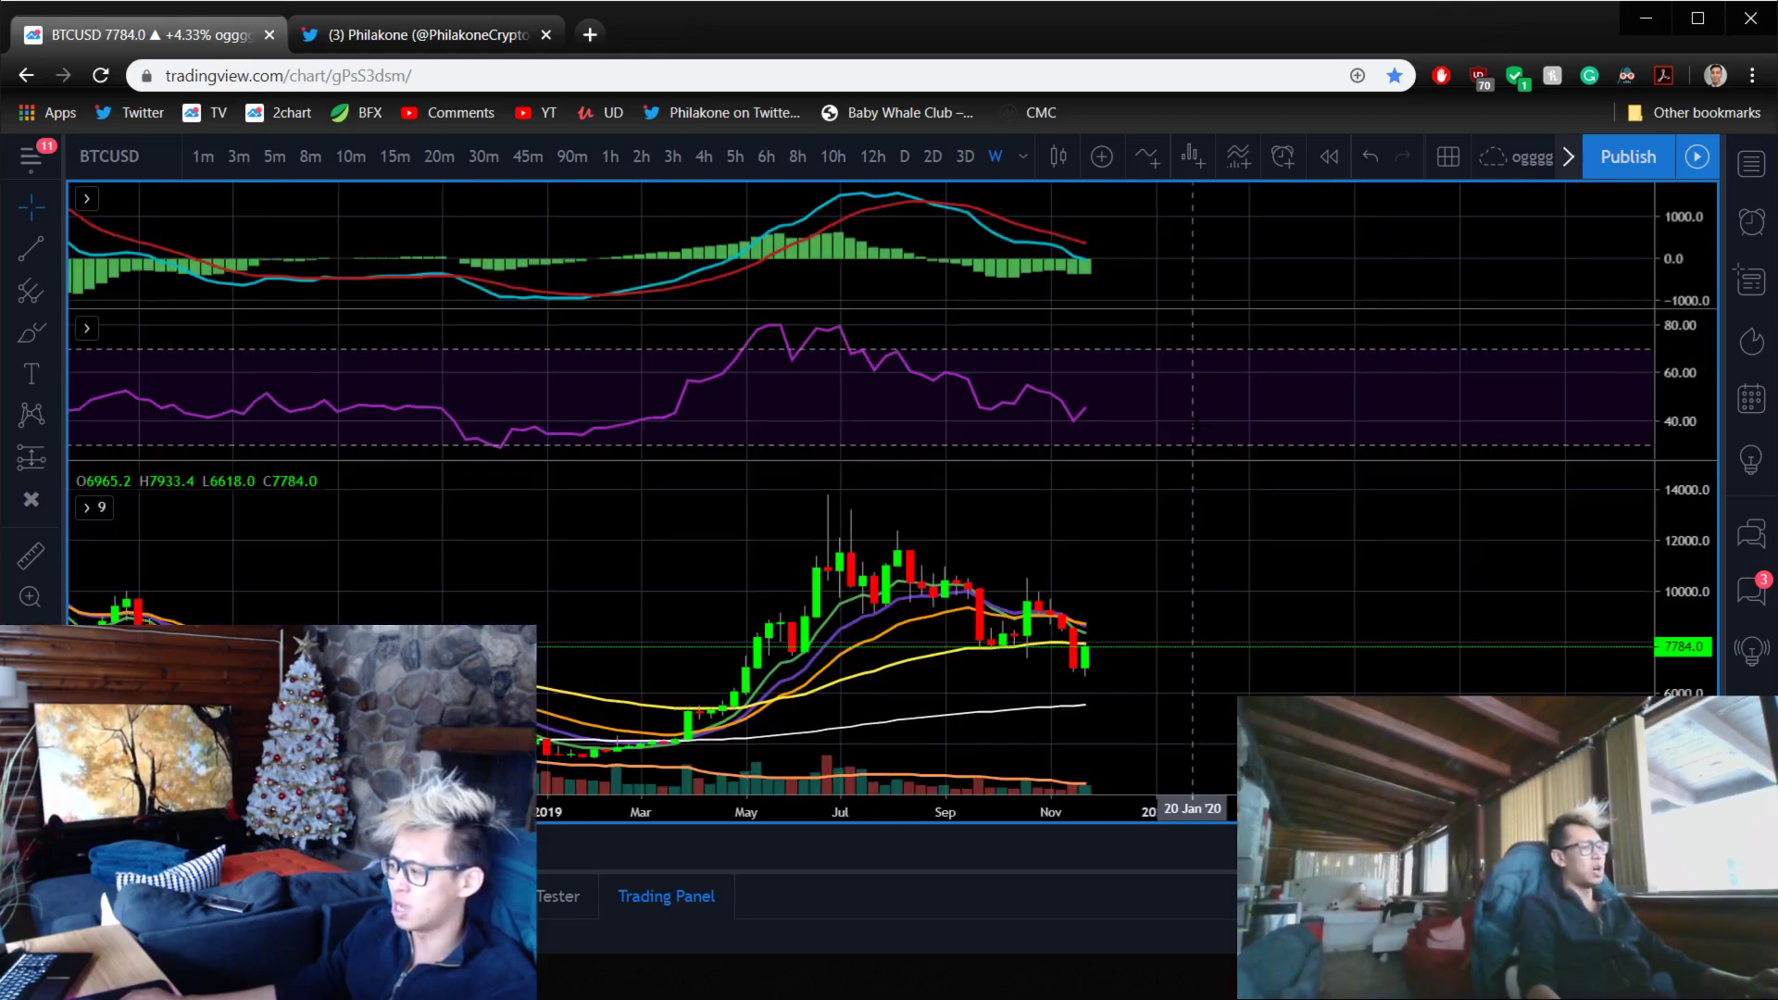
# - Zoom around the weekly chart for a final review, then return to the spreadsheet
pyautogui.scroll(2, 1192, 412)
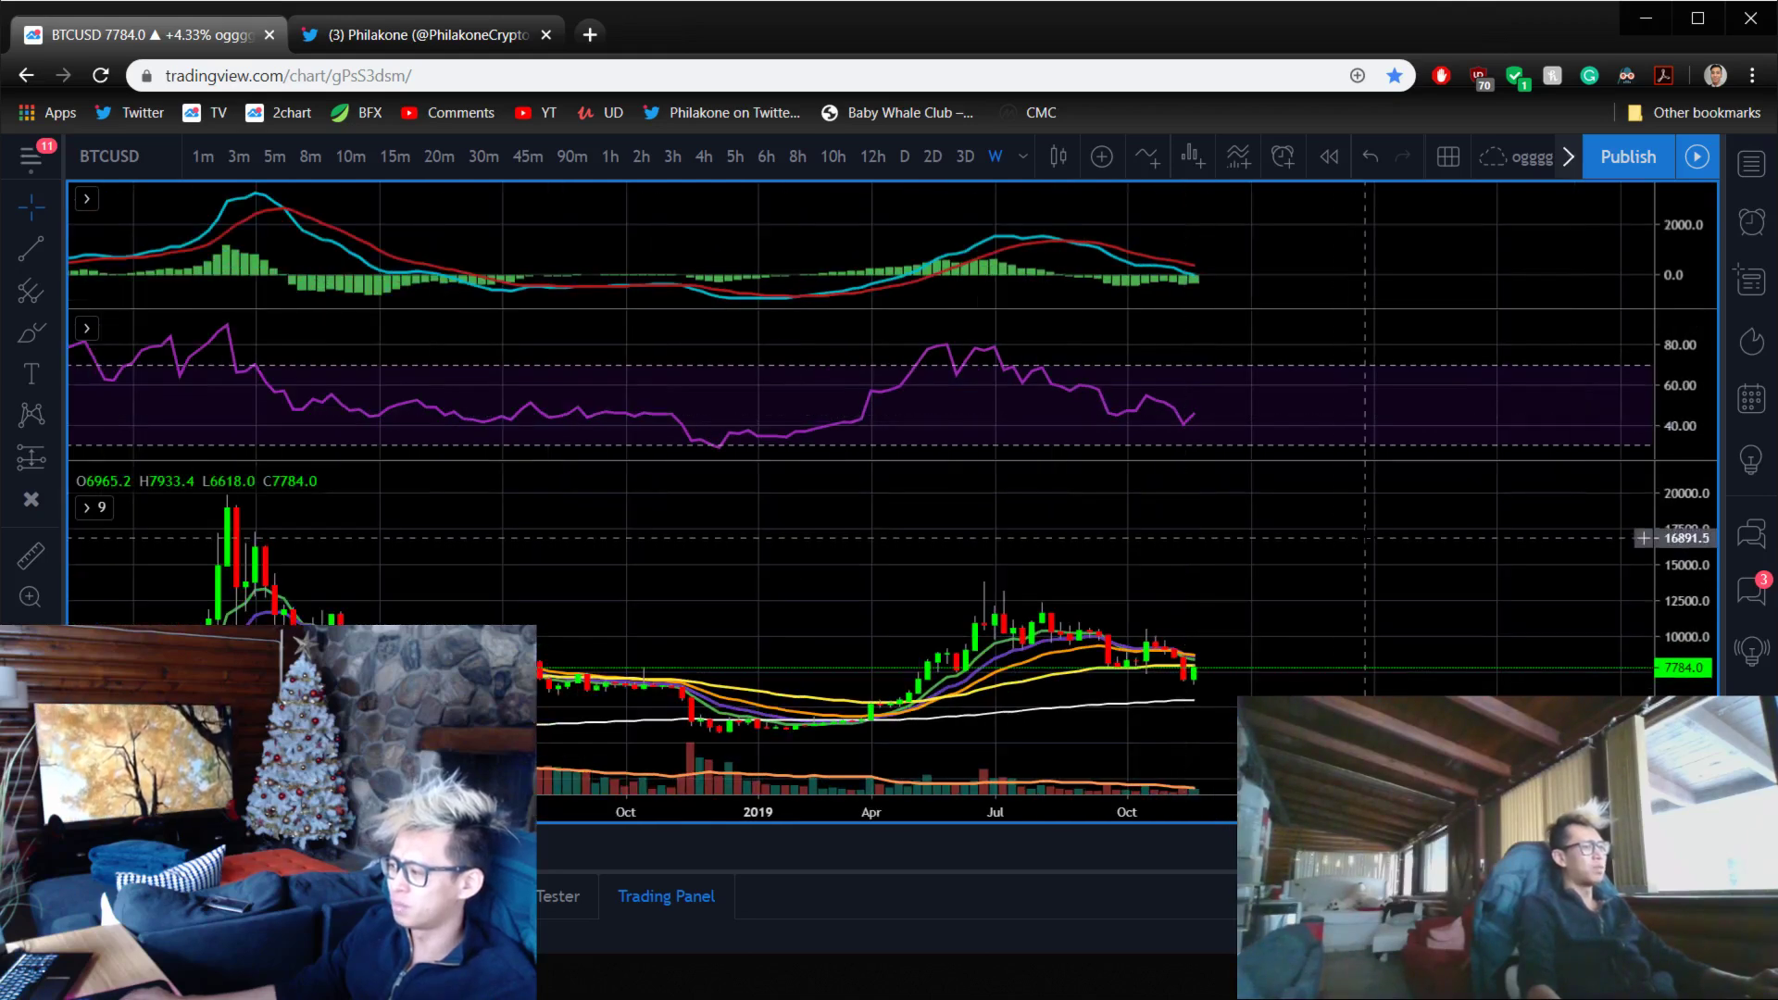
pyautogui.scroll(1, 1360, 538)
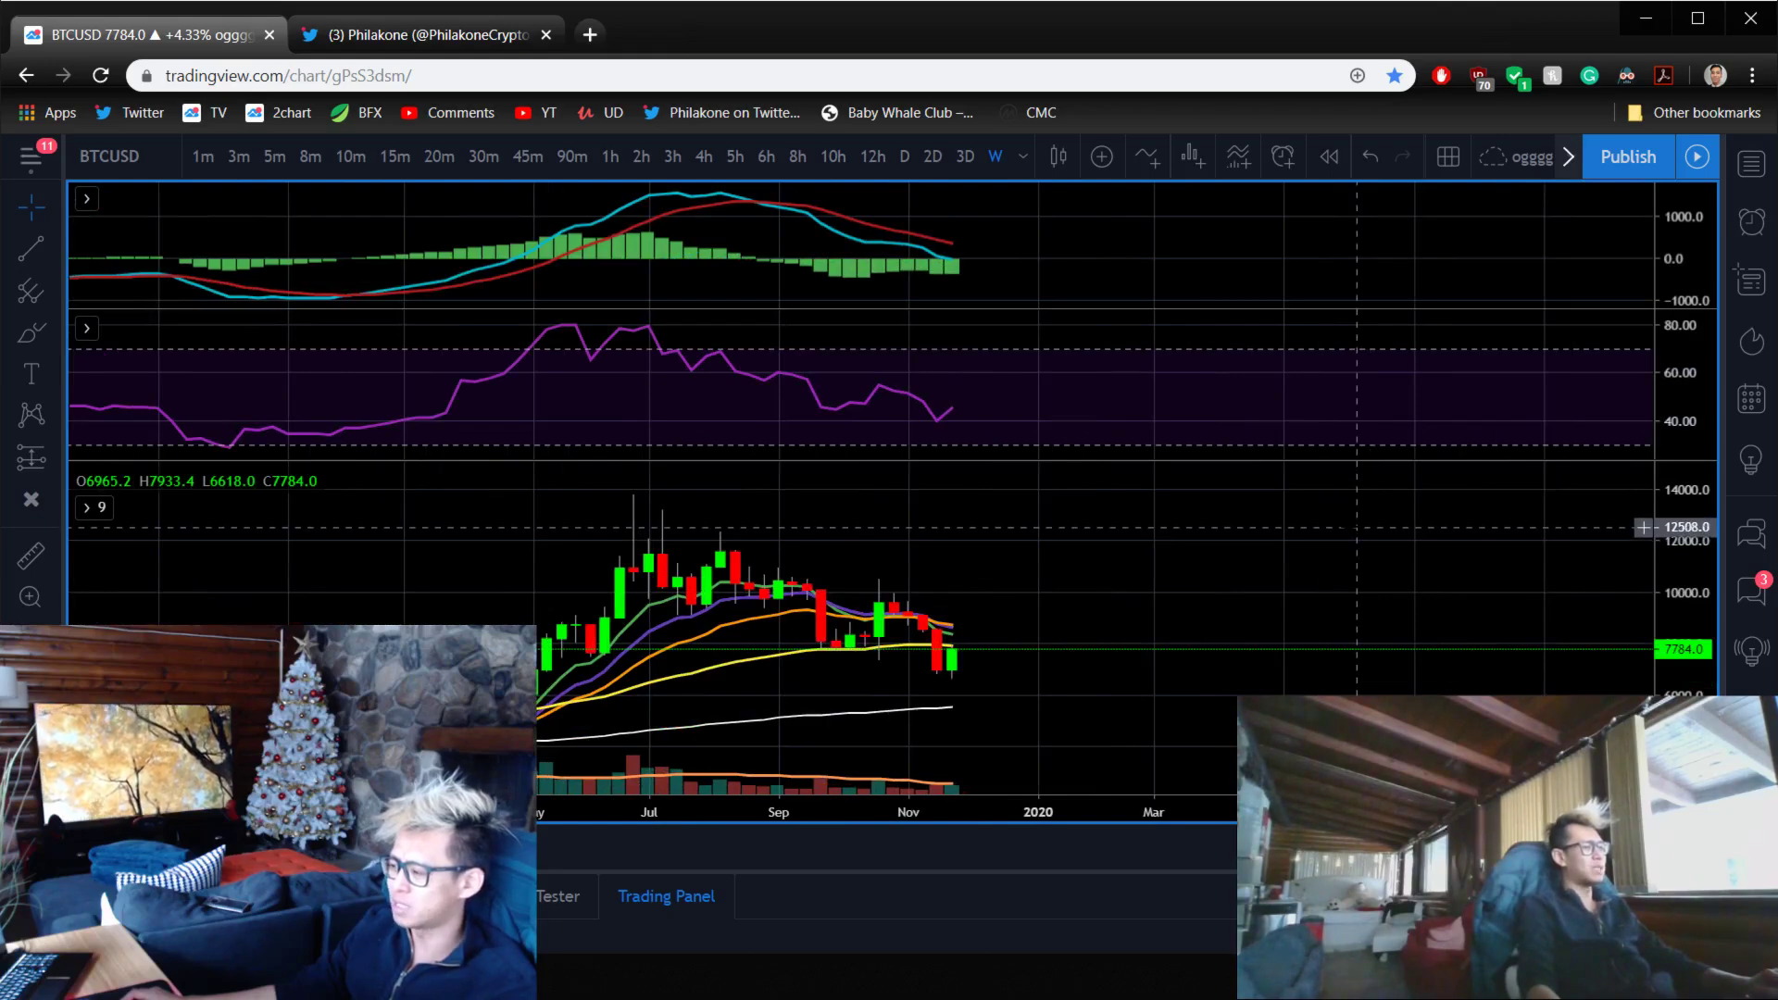
pyautogui.scroll(-1, 1356, 525)
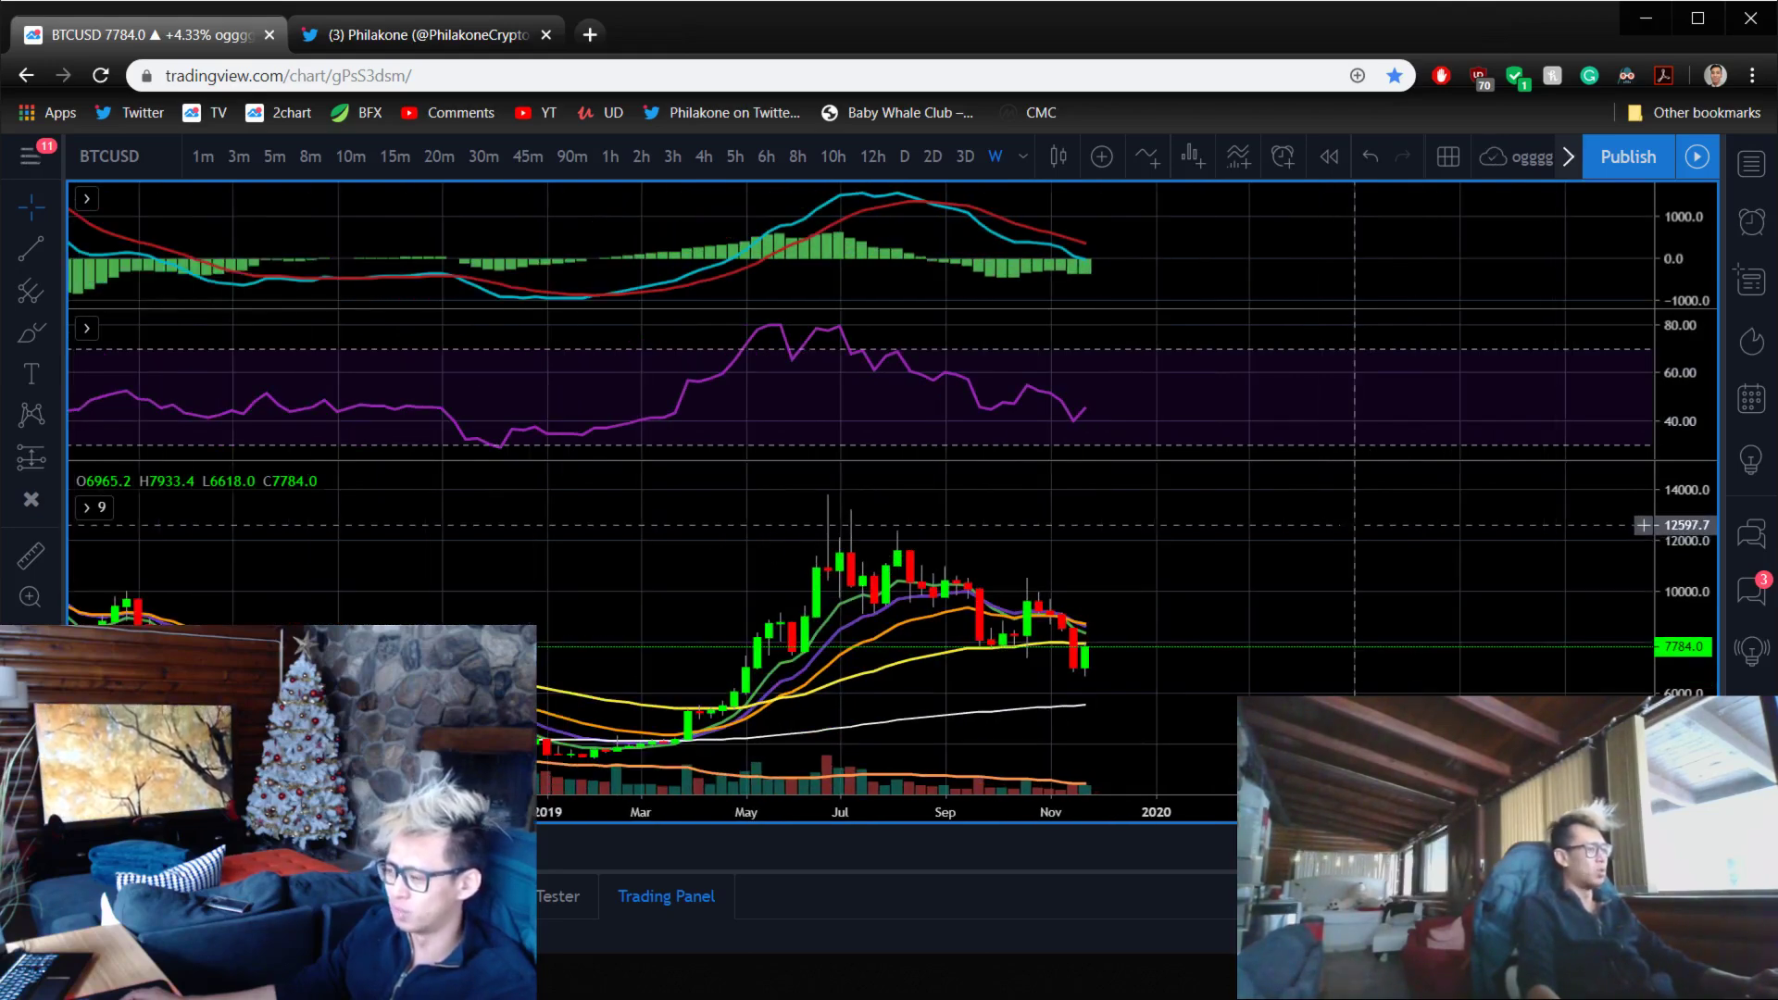
pyautogui.scroll(-3, 1319, 506)
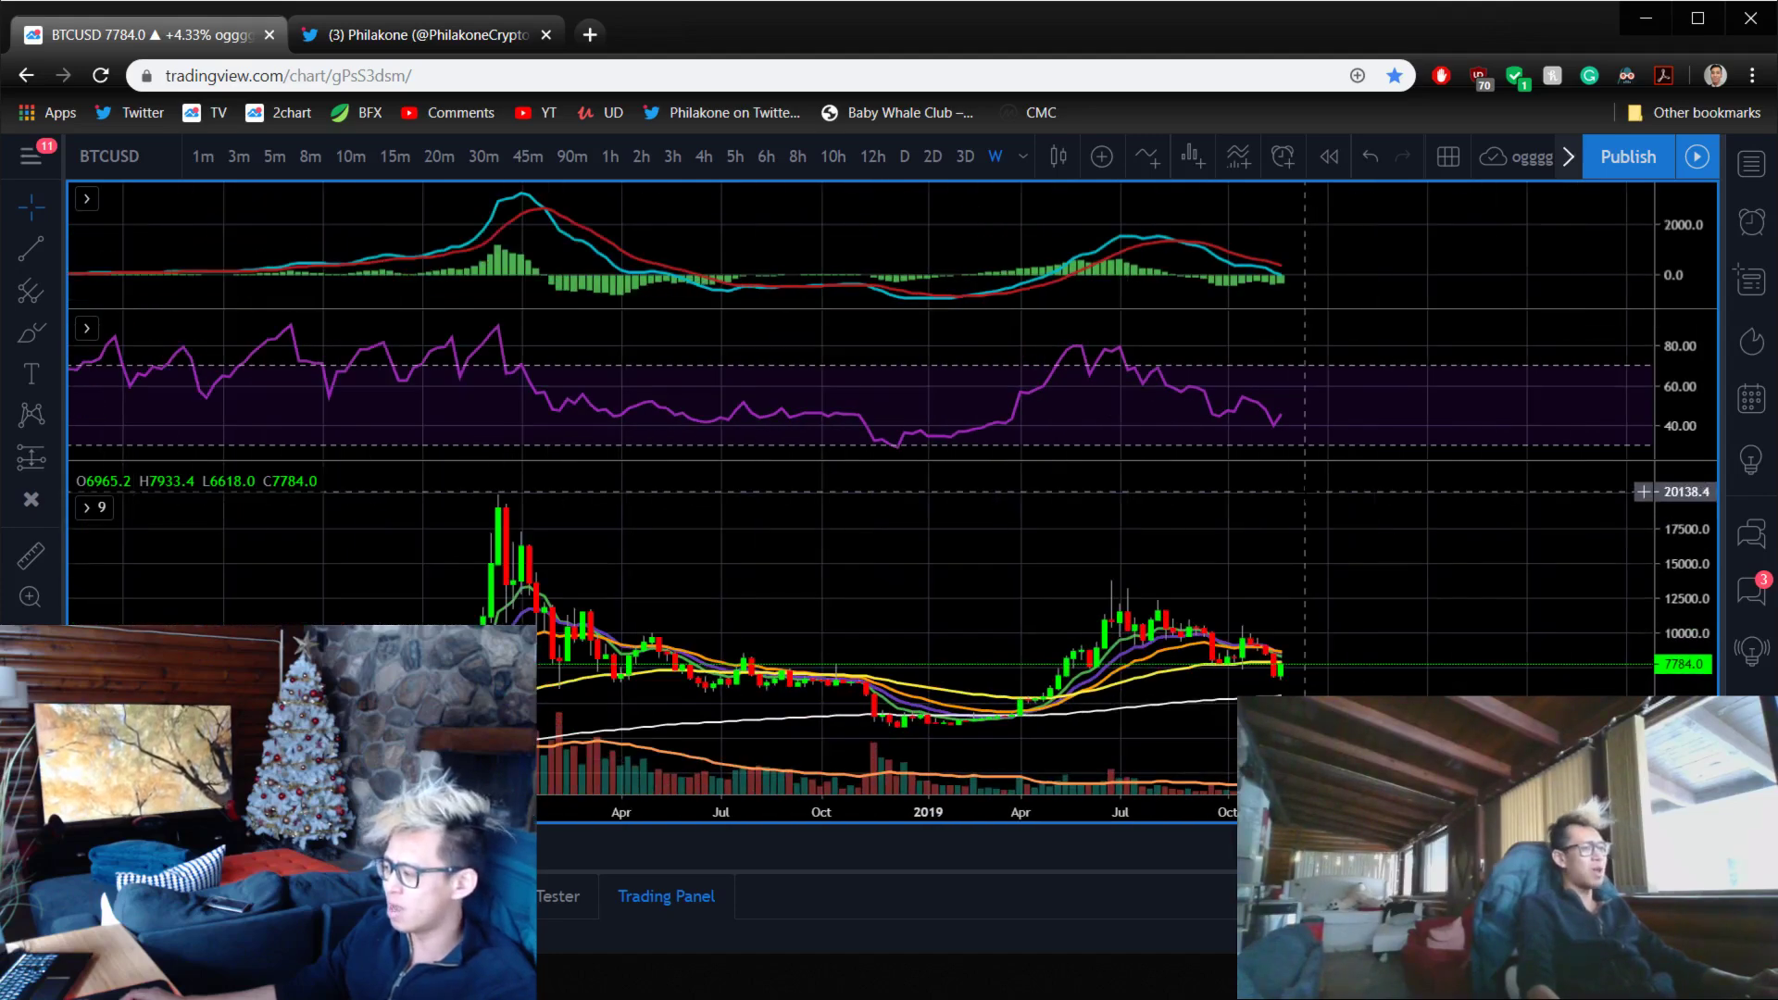
pyautogui.scroll(-1, 1348, 566)
pyautogui.scroll(2, 1348, 566)
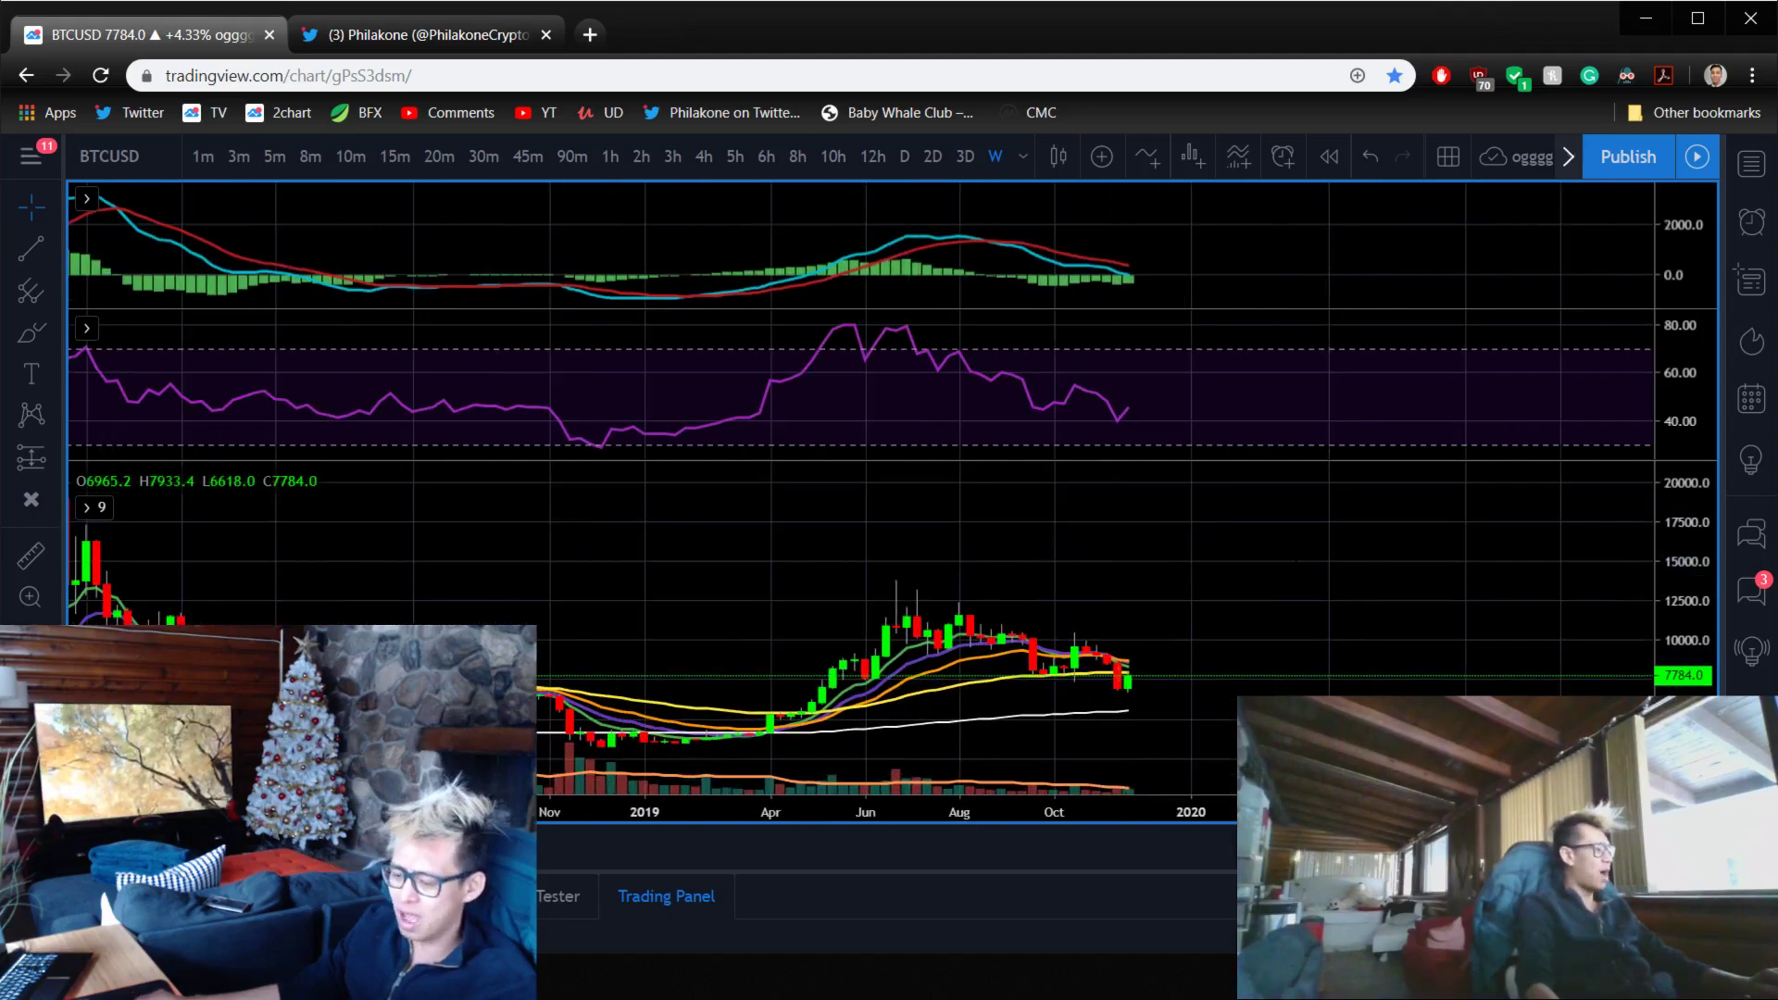
pyautogui.hotkey('alt', 'Tab')
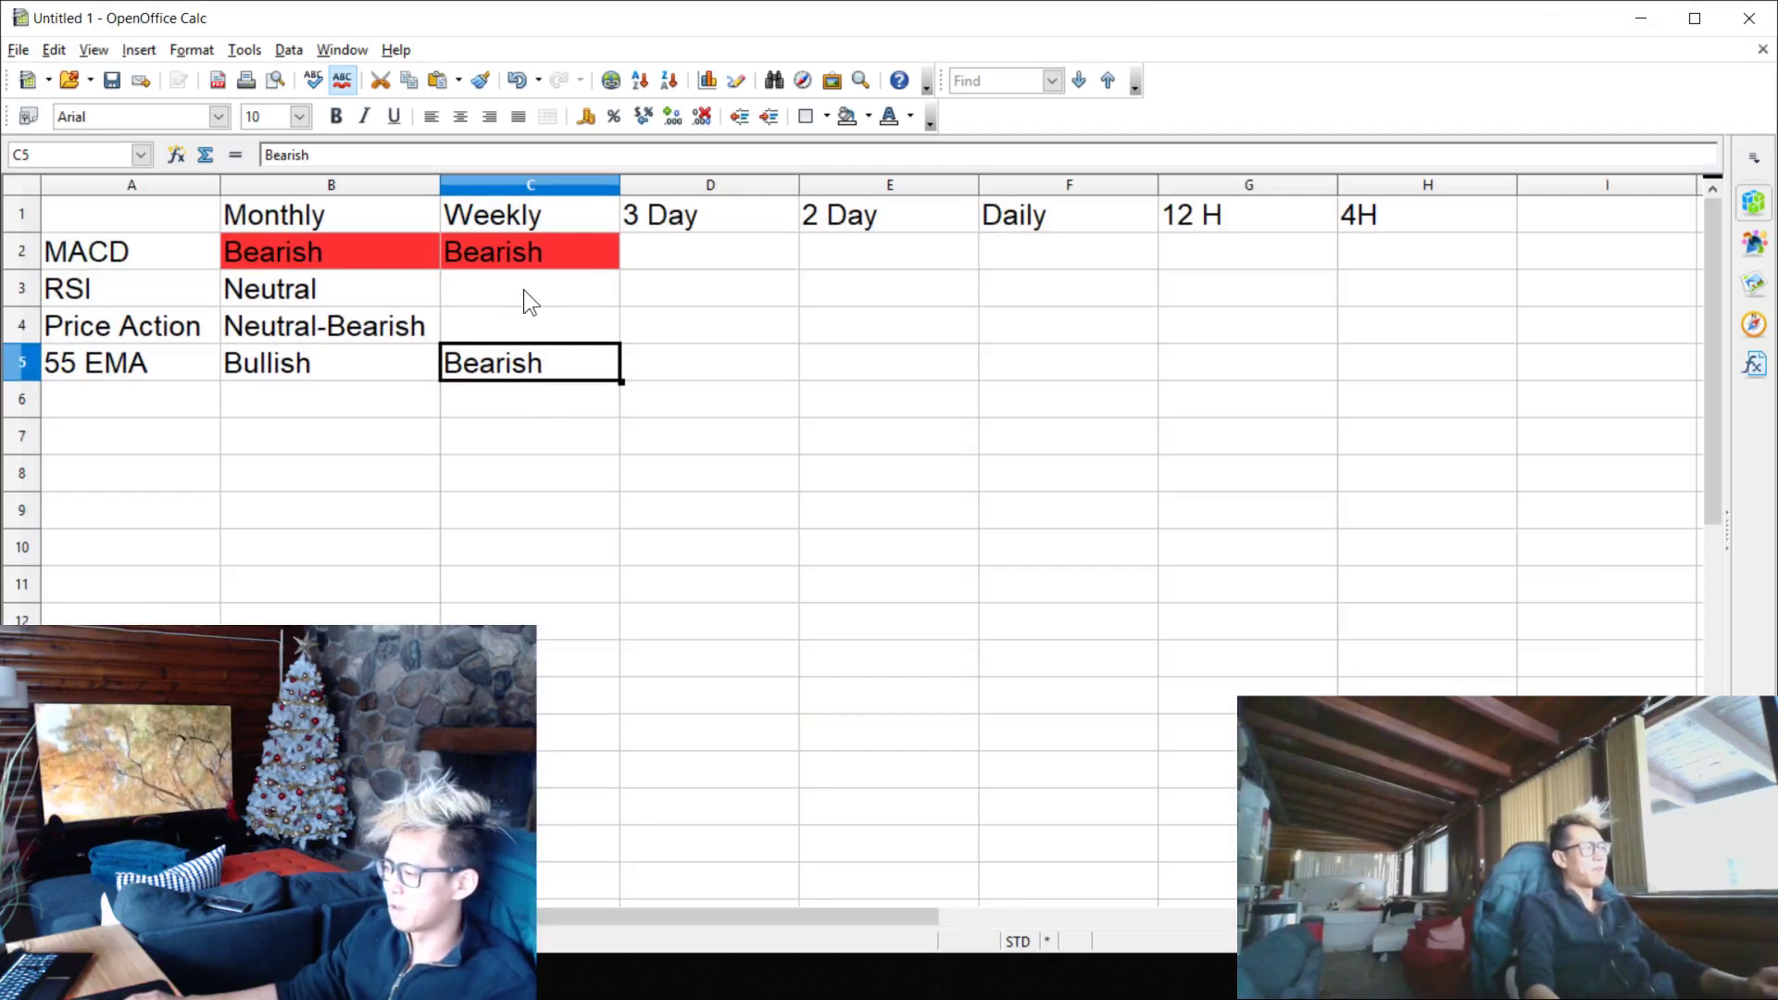
# - Enter Neutral as the Weekly RSI reading in cell C3
pyautogui.click(524, 291)
pyautogui.write('Neutral')
pyautogui.press('Return')
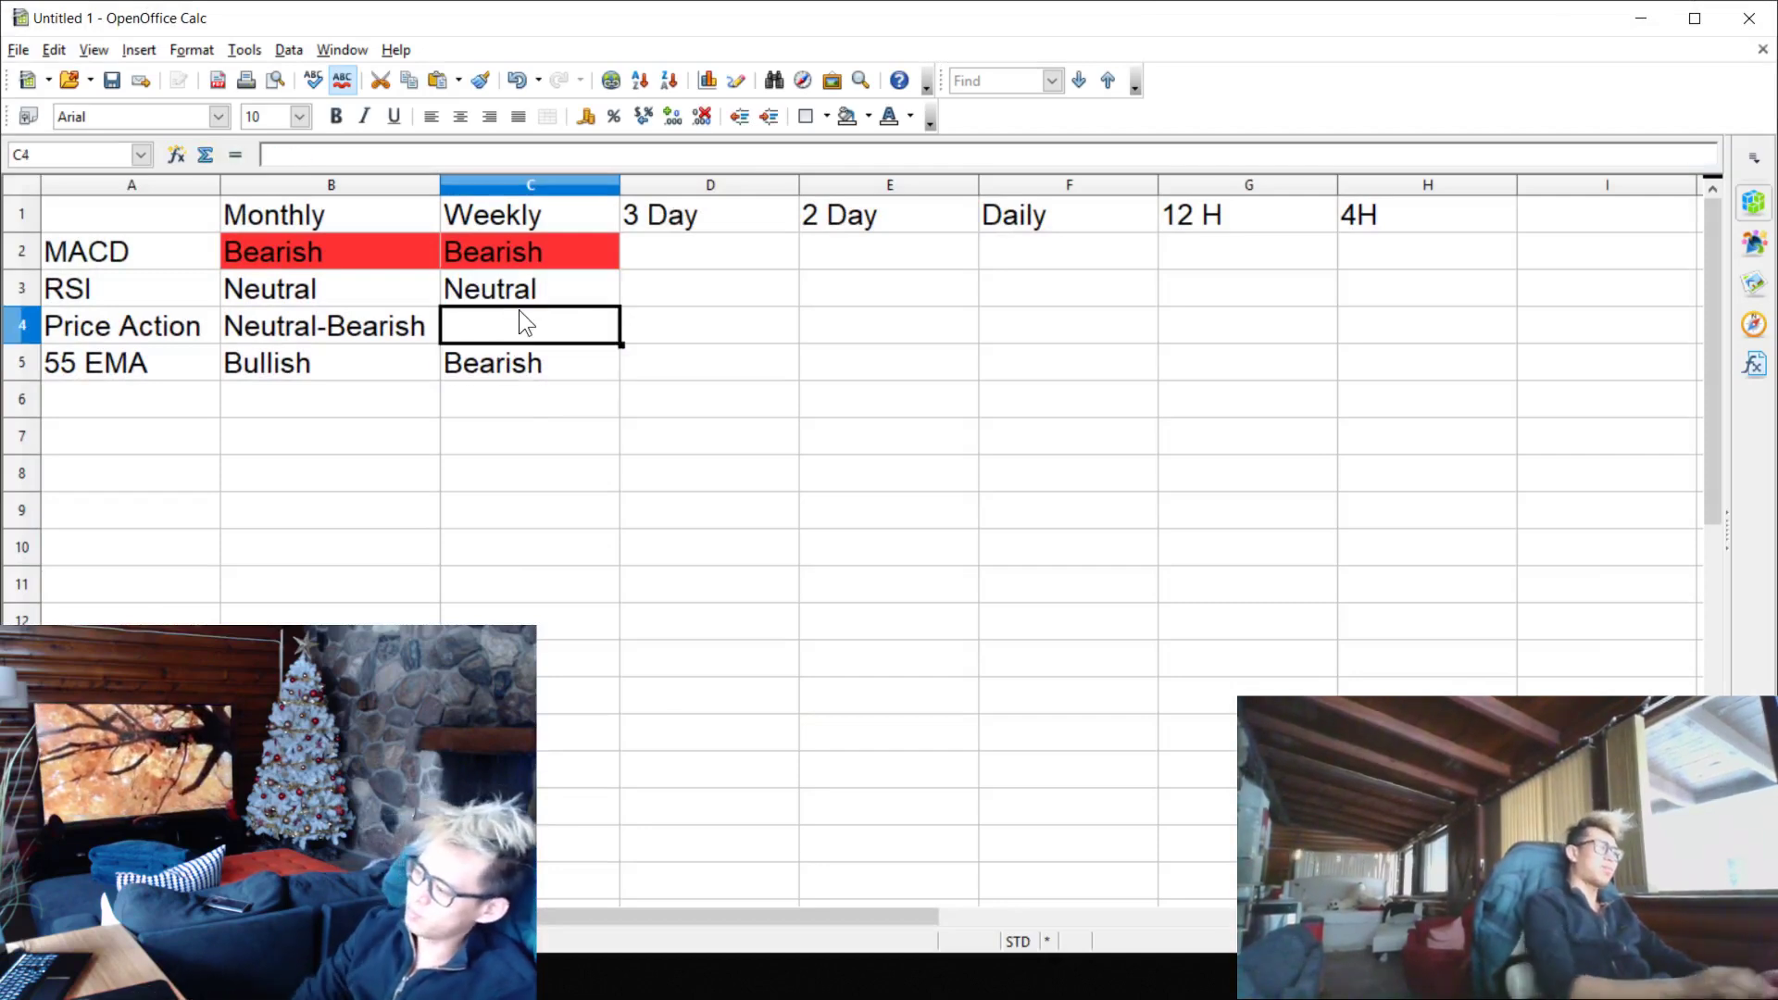
# - Pan the chart toward 2020 and future dates to judge the weekly price action
pyautogui.click(1640, 19)
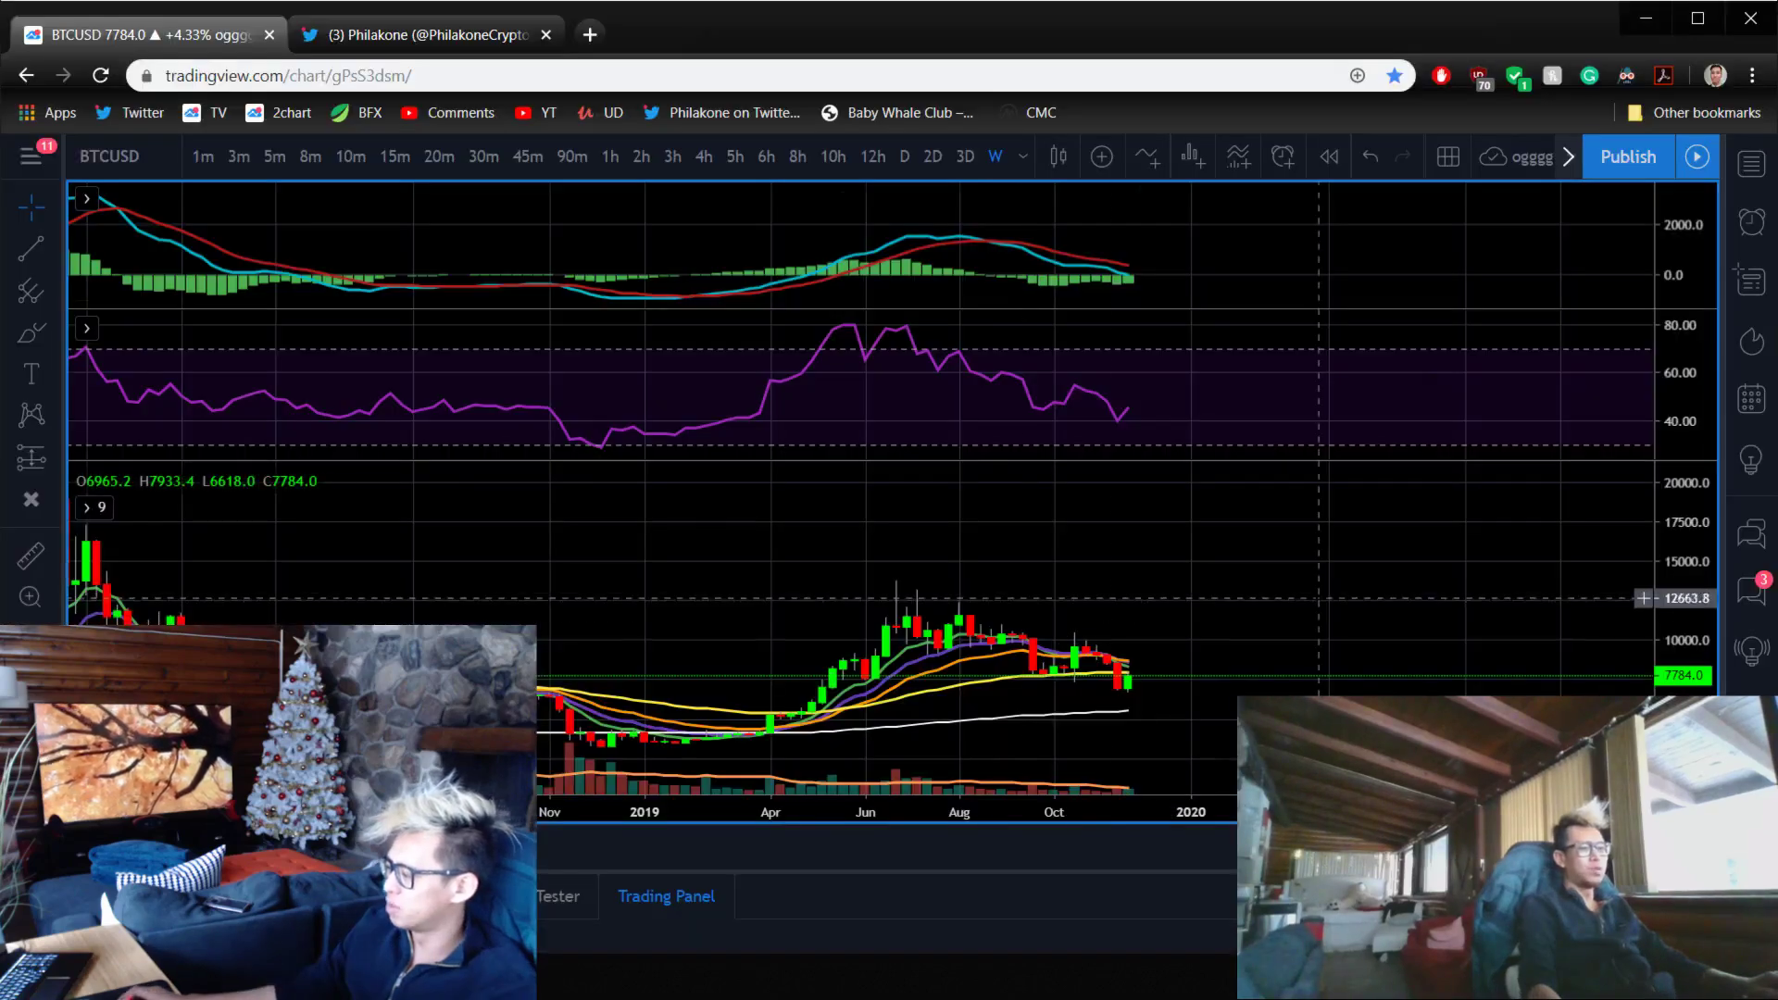
pyautogui.moveTo(1328, 629); pyautogui.dragTo(628, 629)
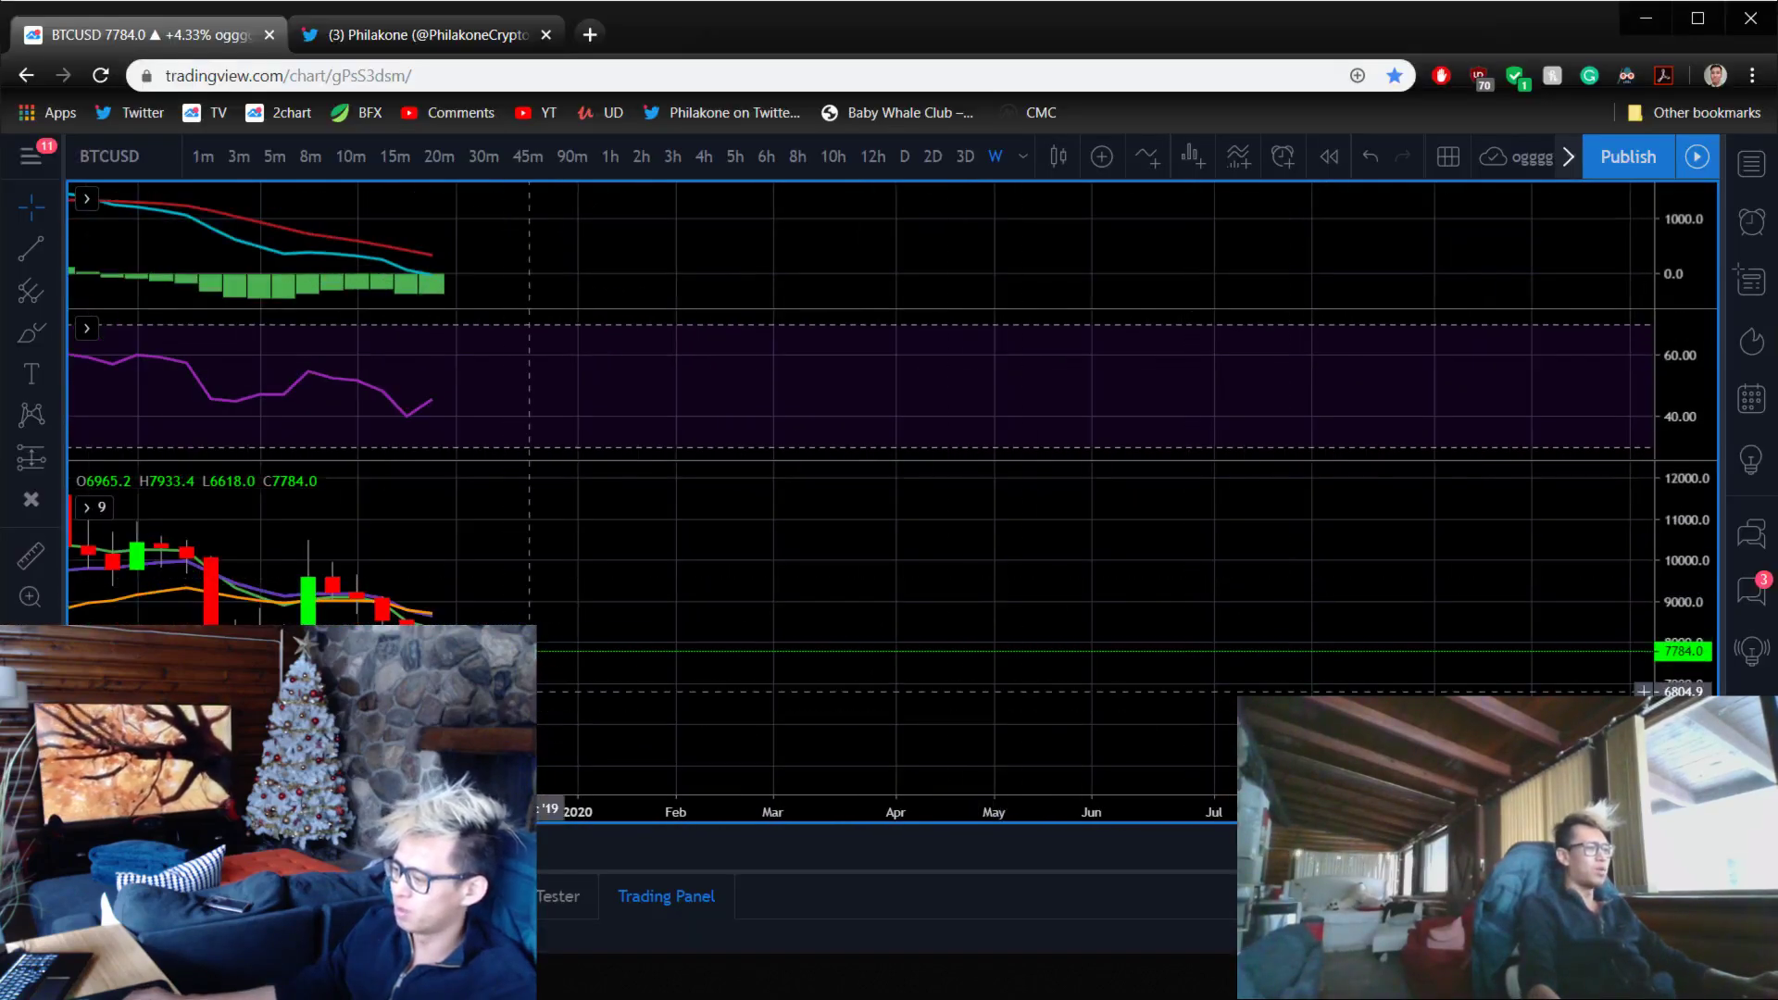
pyautogui.scroll(-1, 768, 597)
pyautogui.moveTo(764, 559); pyautogui.dragTo(583, 559)
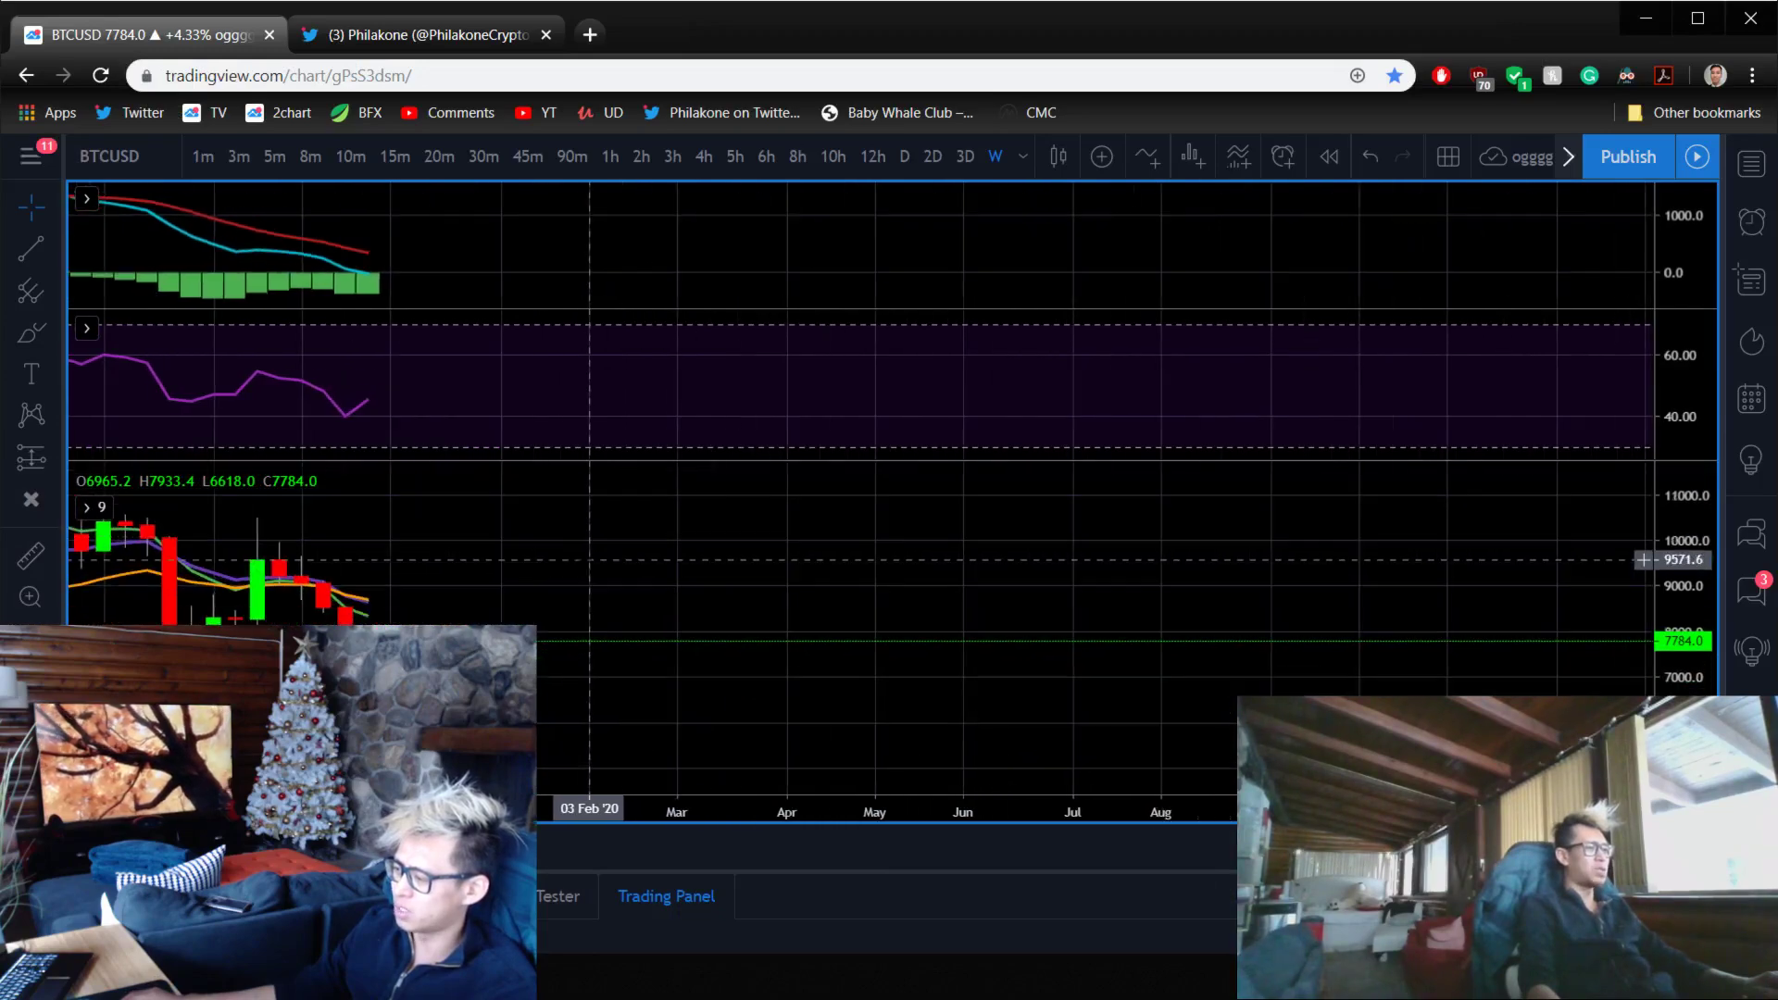
pyautogui.scroll(-1, 567, 577)
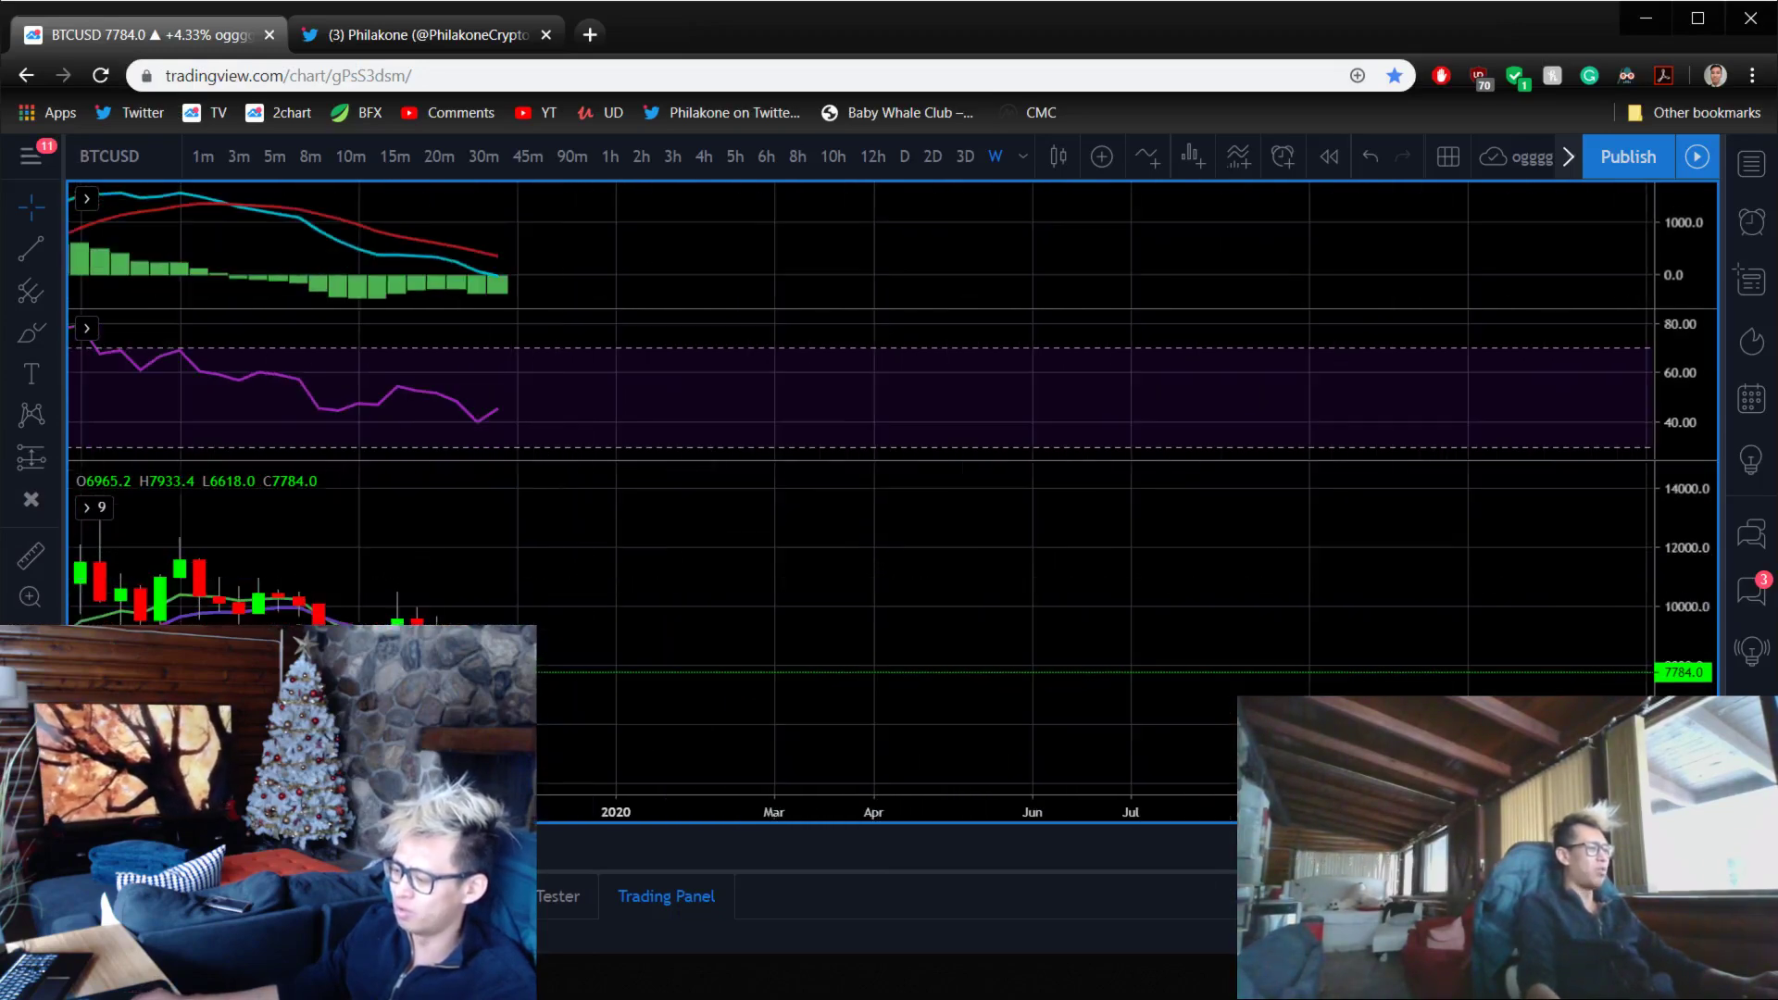
# - Enter Neutral as the Weekly Price Action in C4, then go back to the chart
pyautogui.hotkey('alt', 'Tab')
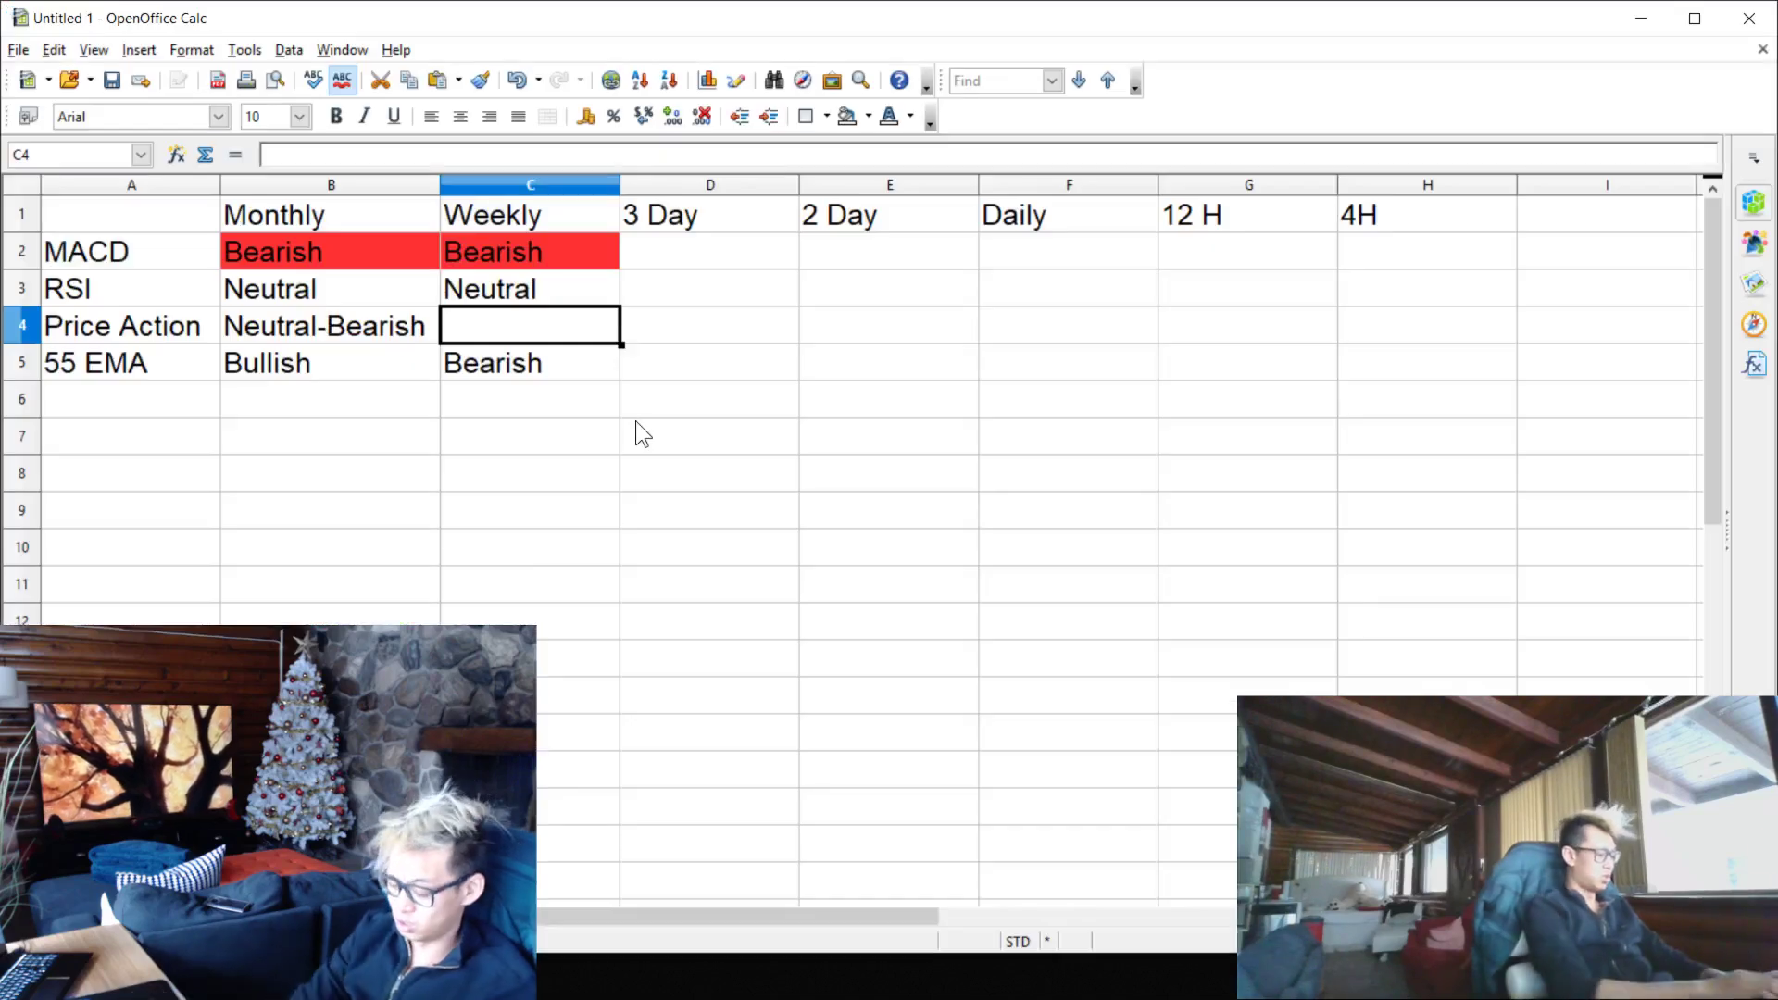
pyautogui.write('Neut')
pyautogui.press('Return')
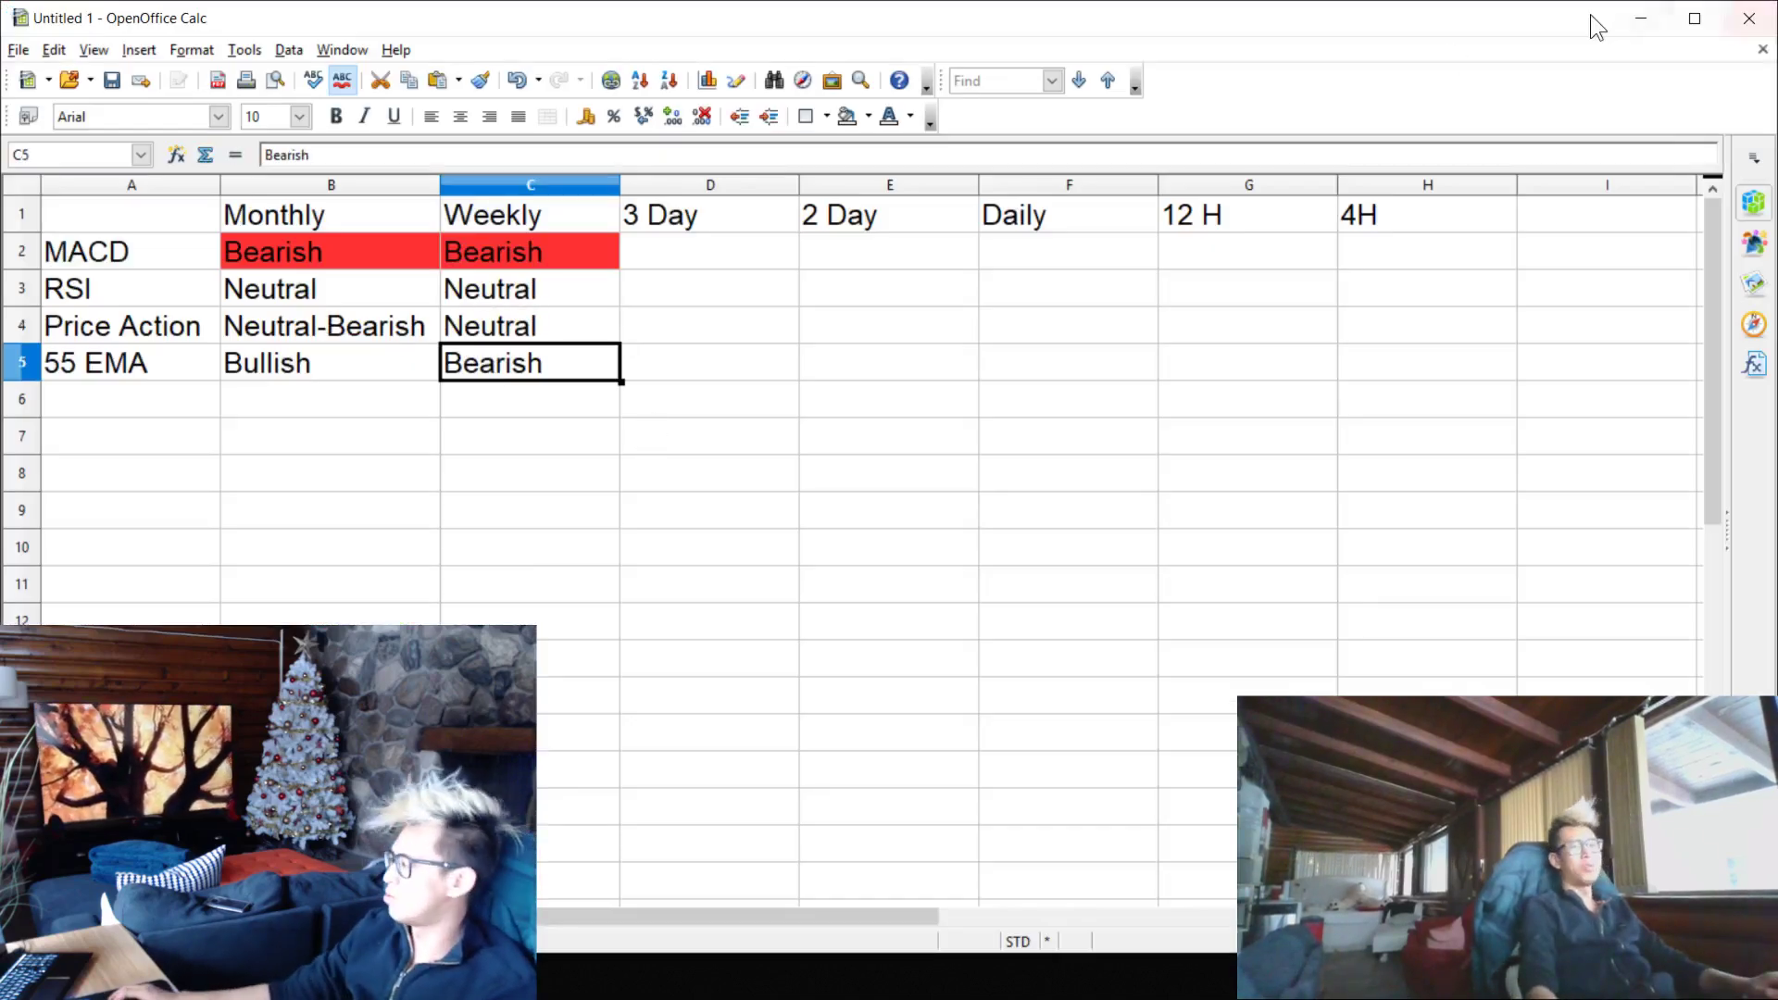
pyautogui.click(1640, 19)
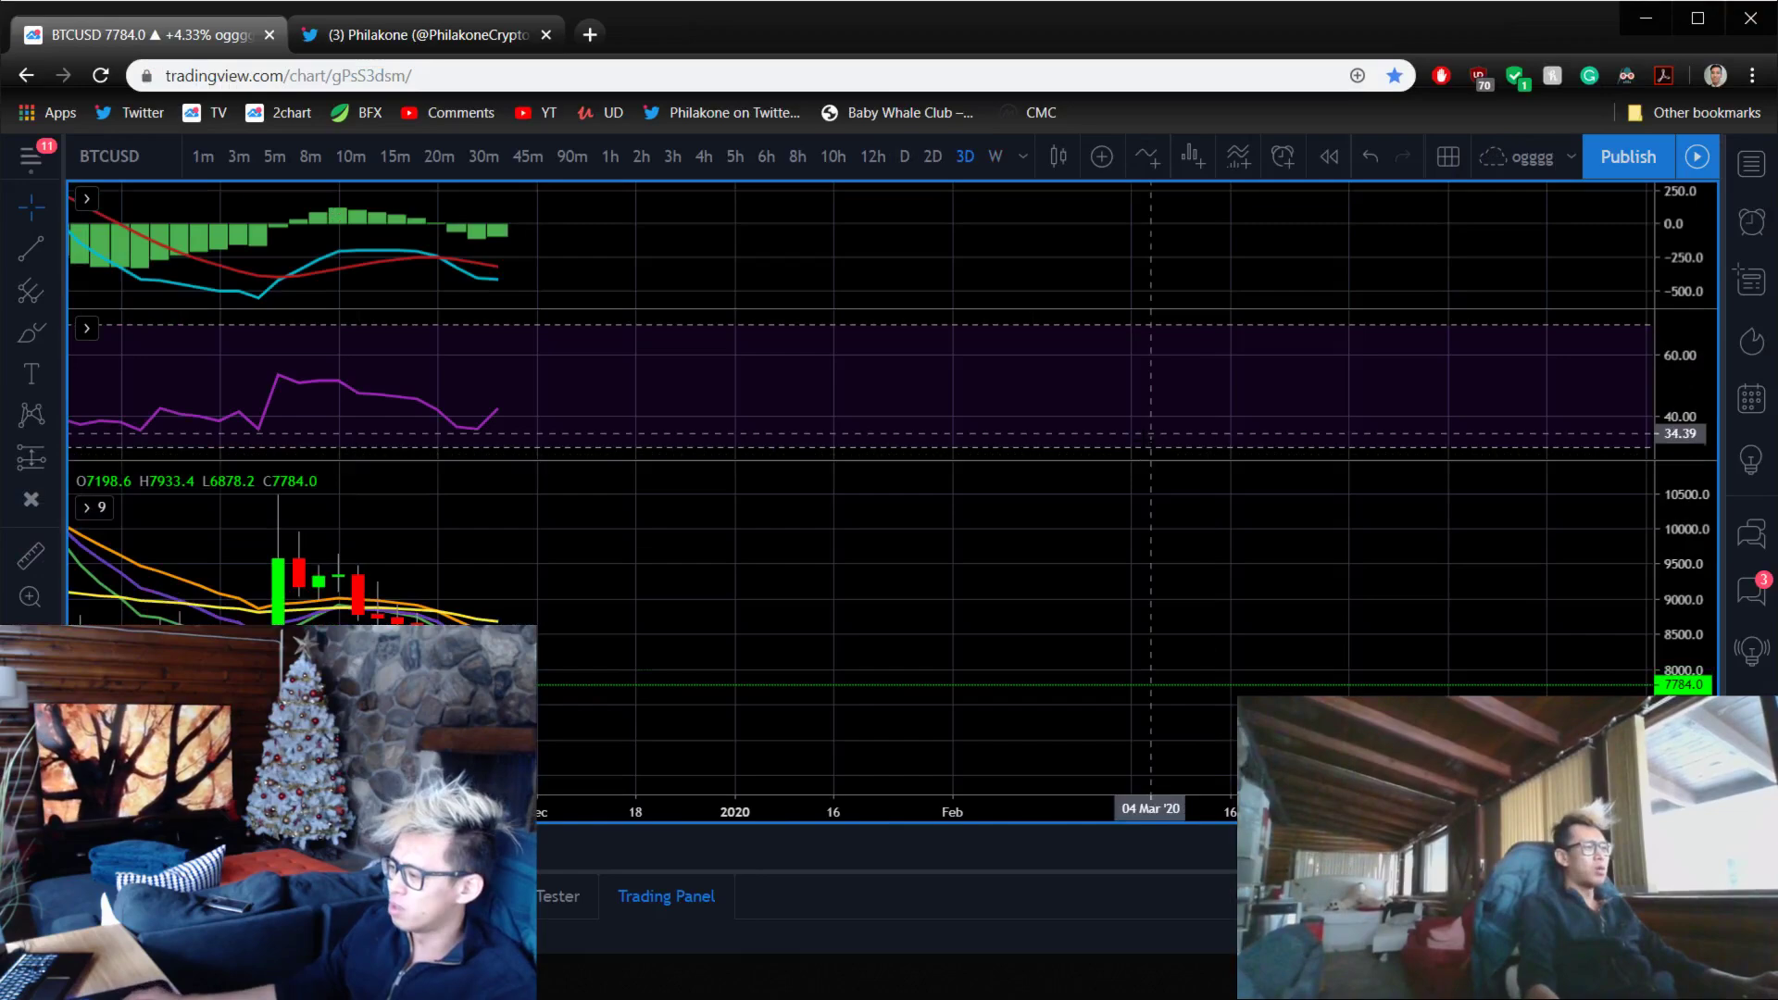
# - Enlarge the 3-day MACD pane, pan through its history, then restore all panes
pyautogui.scroll(-3, 1115, 528)
pyautogui.rightClick(1036, 597)
pyautogui.click(1033, 596)
pyautogui.scroll(-2, 1027, 595)
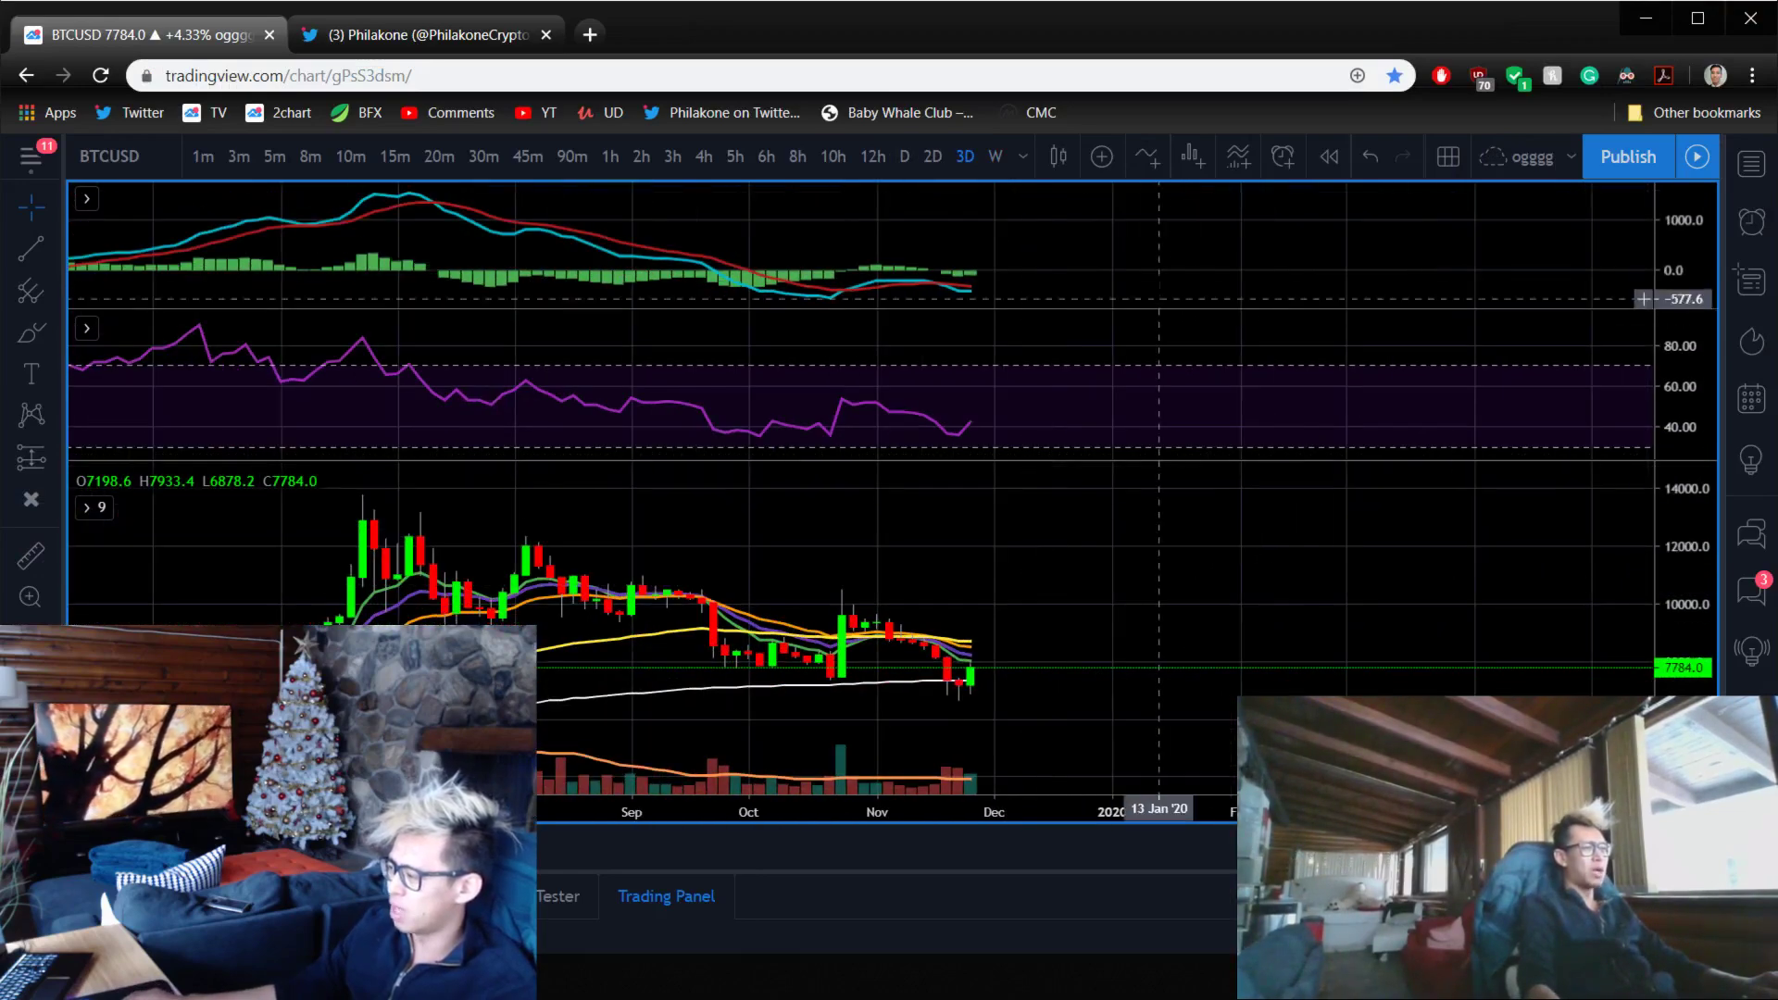
pyautogui.doubleClick(1161, 278)
pyautogui.scroll(2, 1235, 639)
pyautogui.rightClick(1086, 427)
pyautogui.moveTo(823, 441); pyautogui.dragTo(1036, 432)
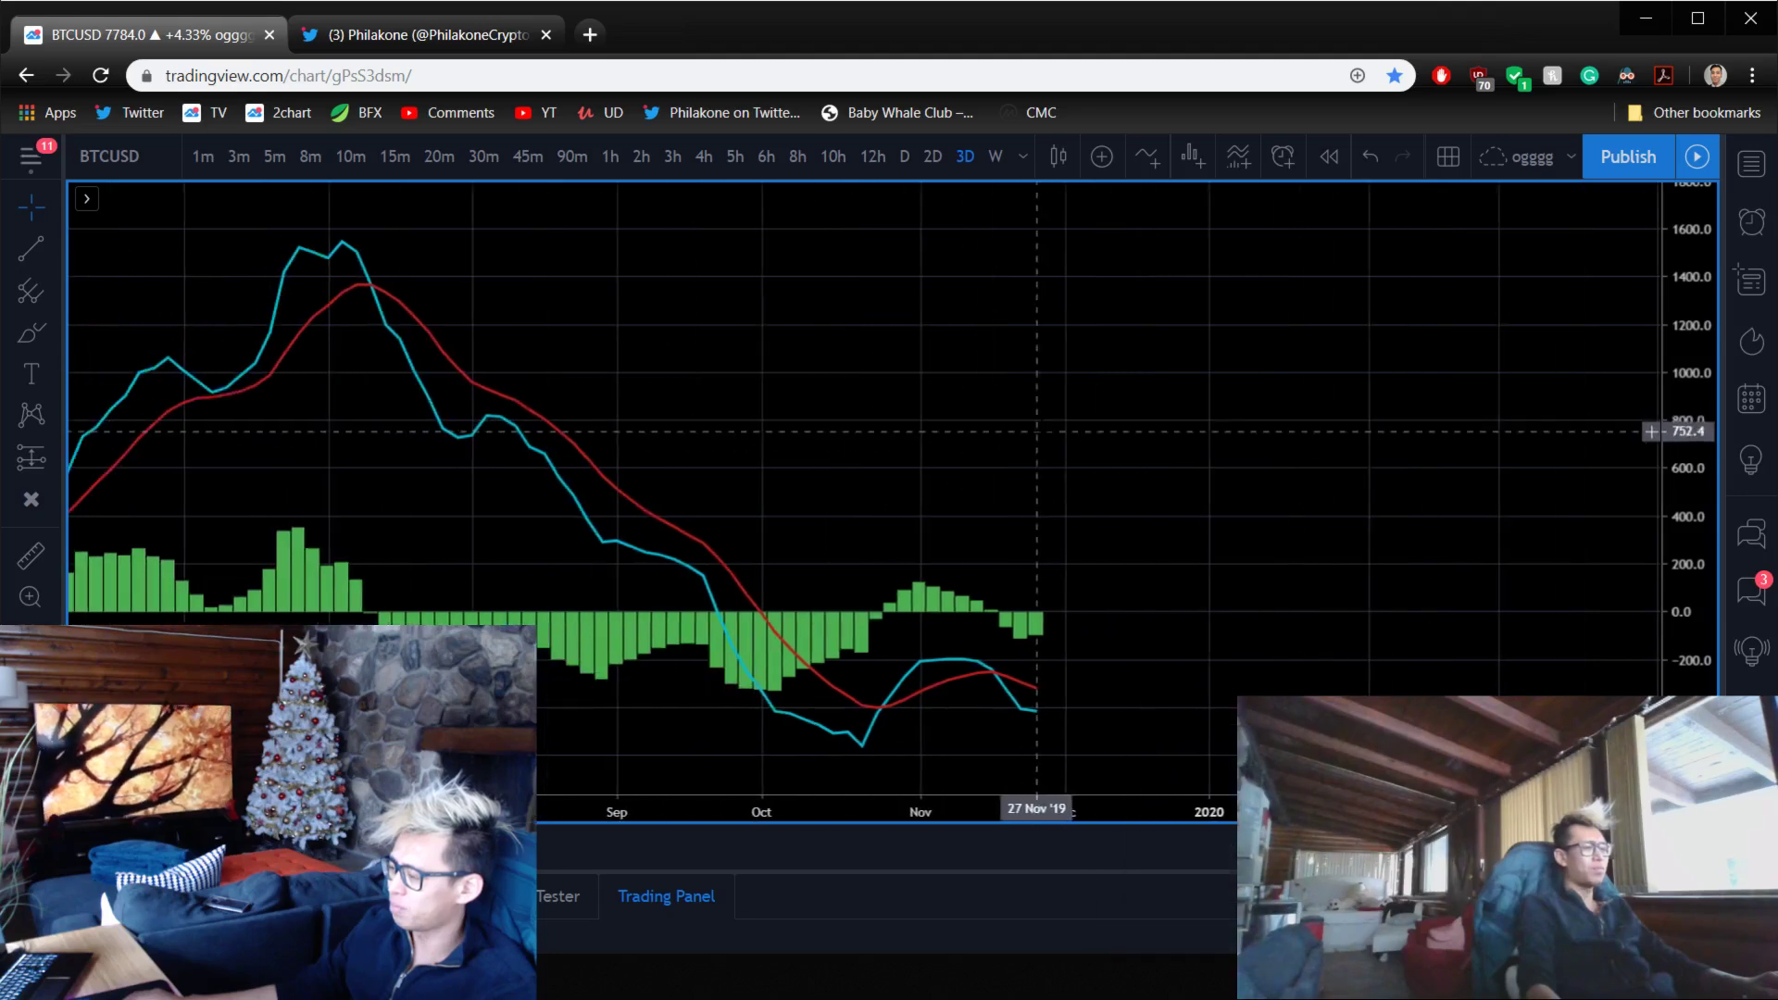
pyautogui.rightClick(1266, 409)
pyautogui.doubleClick(952, 368)
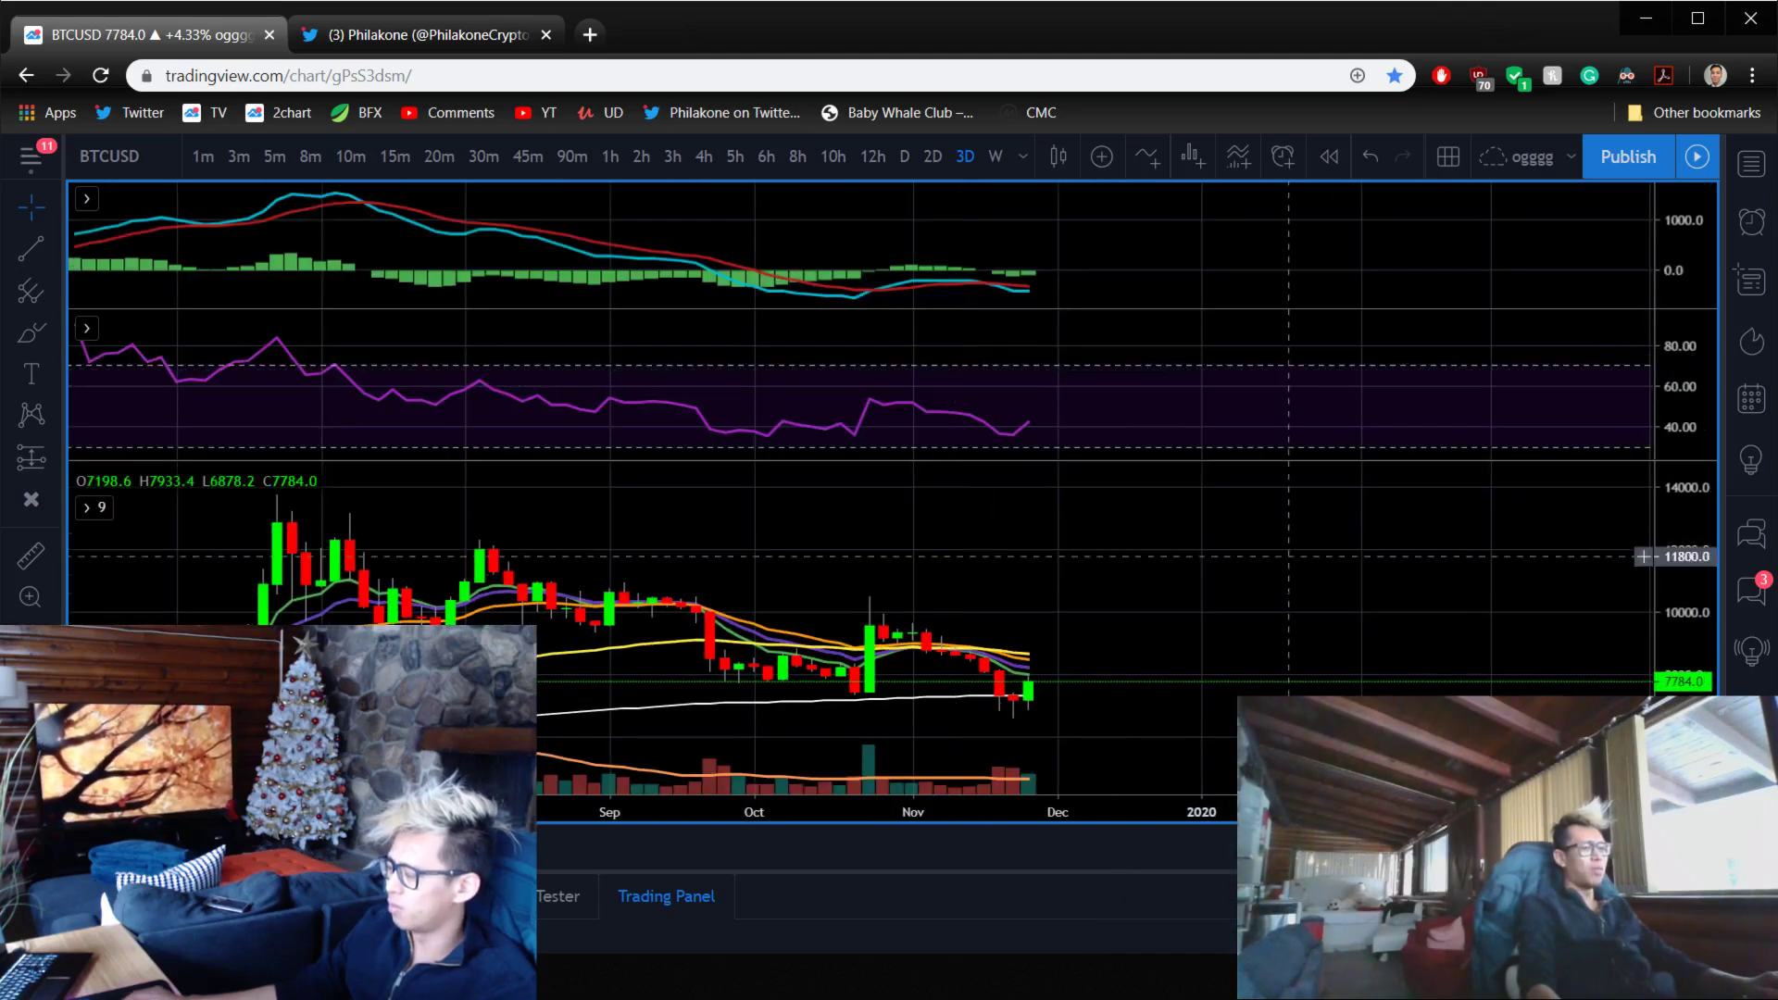
# - Re-enlarge the MACD pane and pan left to leave empty future space
pyautogui.doubleClick(1223, 267)
pyautogui.scroll(2, 1223, 556)
pyautogui.scroll(-3, 1223, 556)
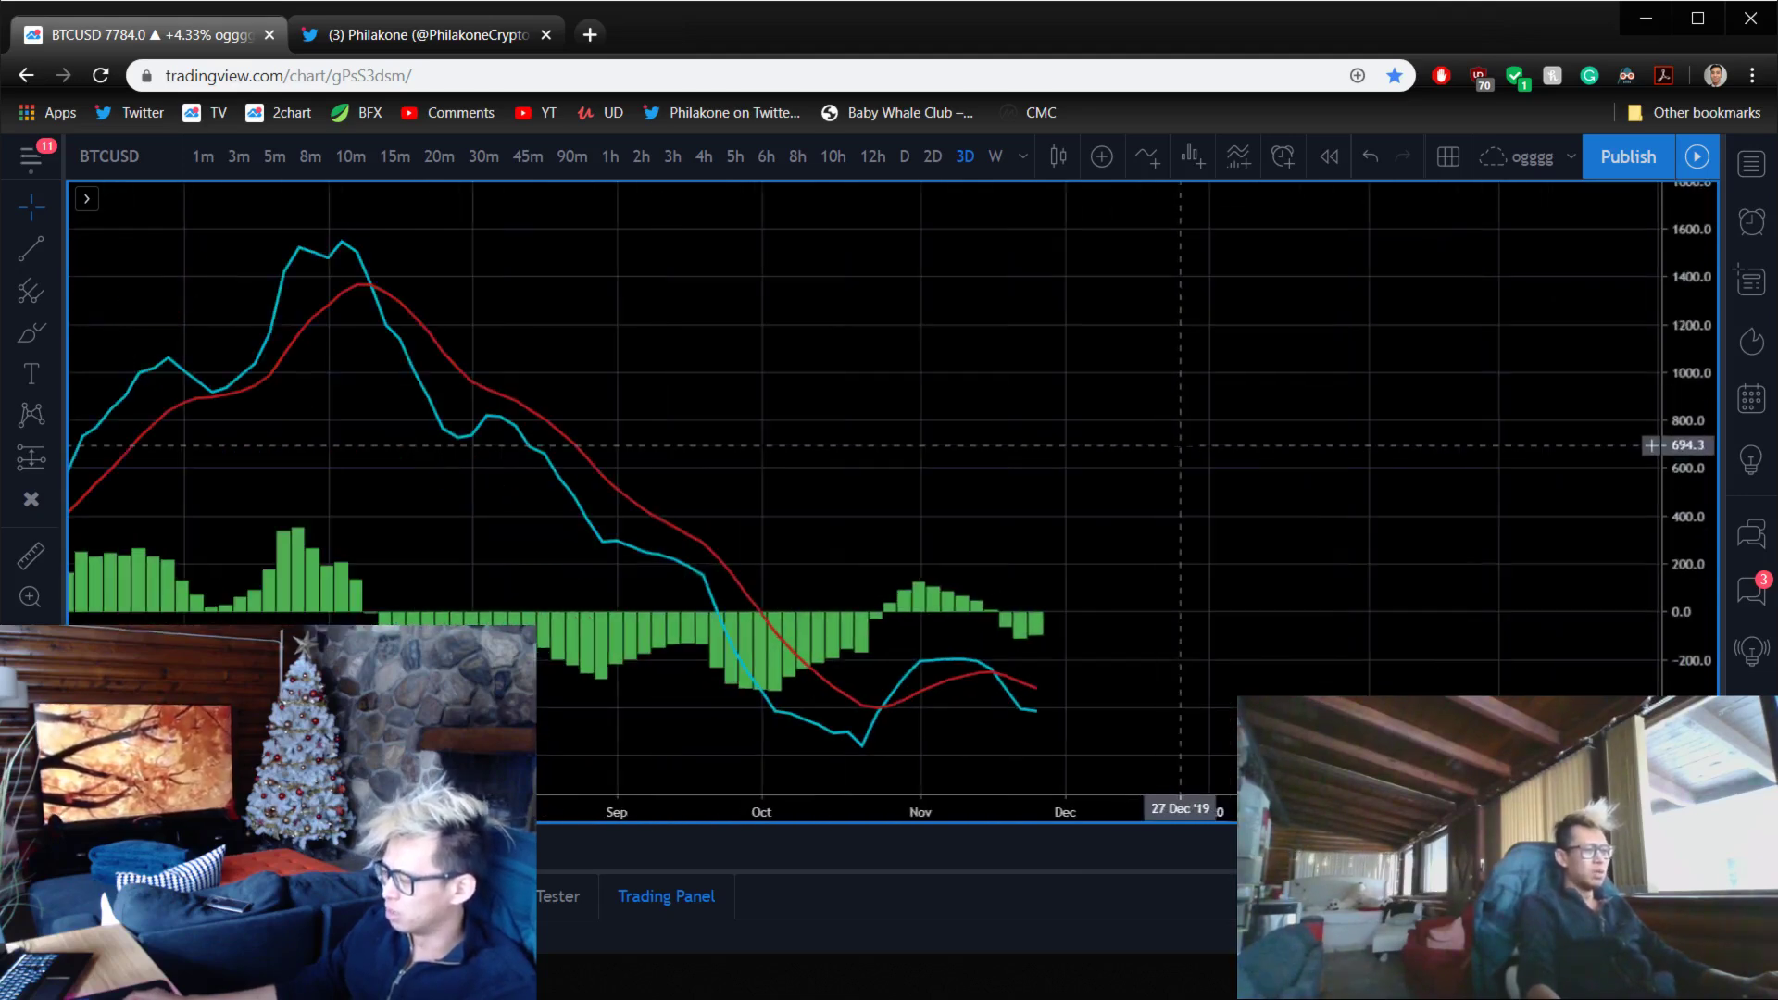
pyautogui.moveTo(1356, 396); pyautogui.dragTo(869, 430)
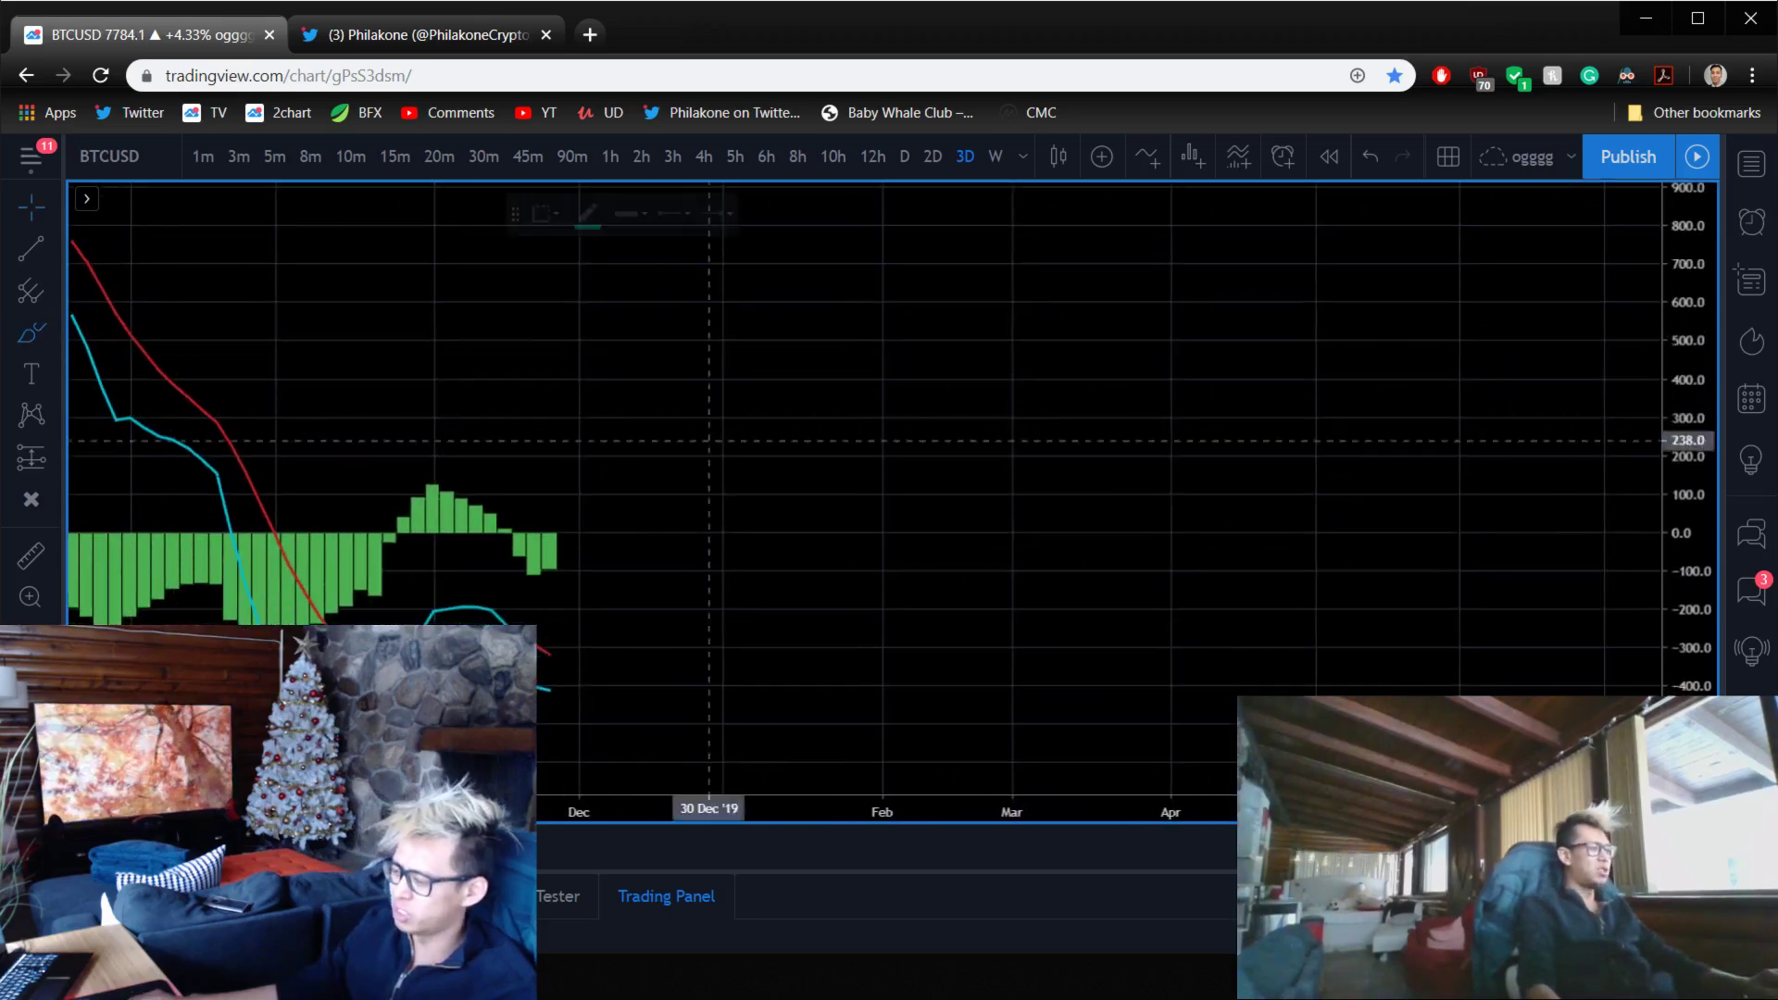
# - Sketch a red projected signal-line curve into 2020 with the freehand brush
pyautogui.click(593, 218)
pyautogui.click(601, 285)
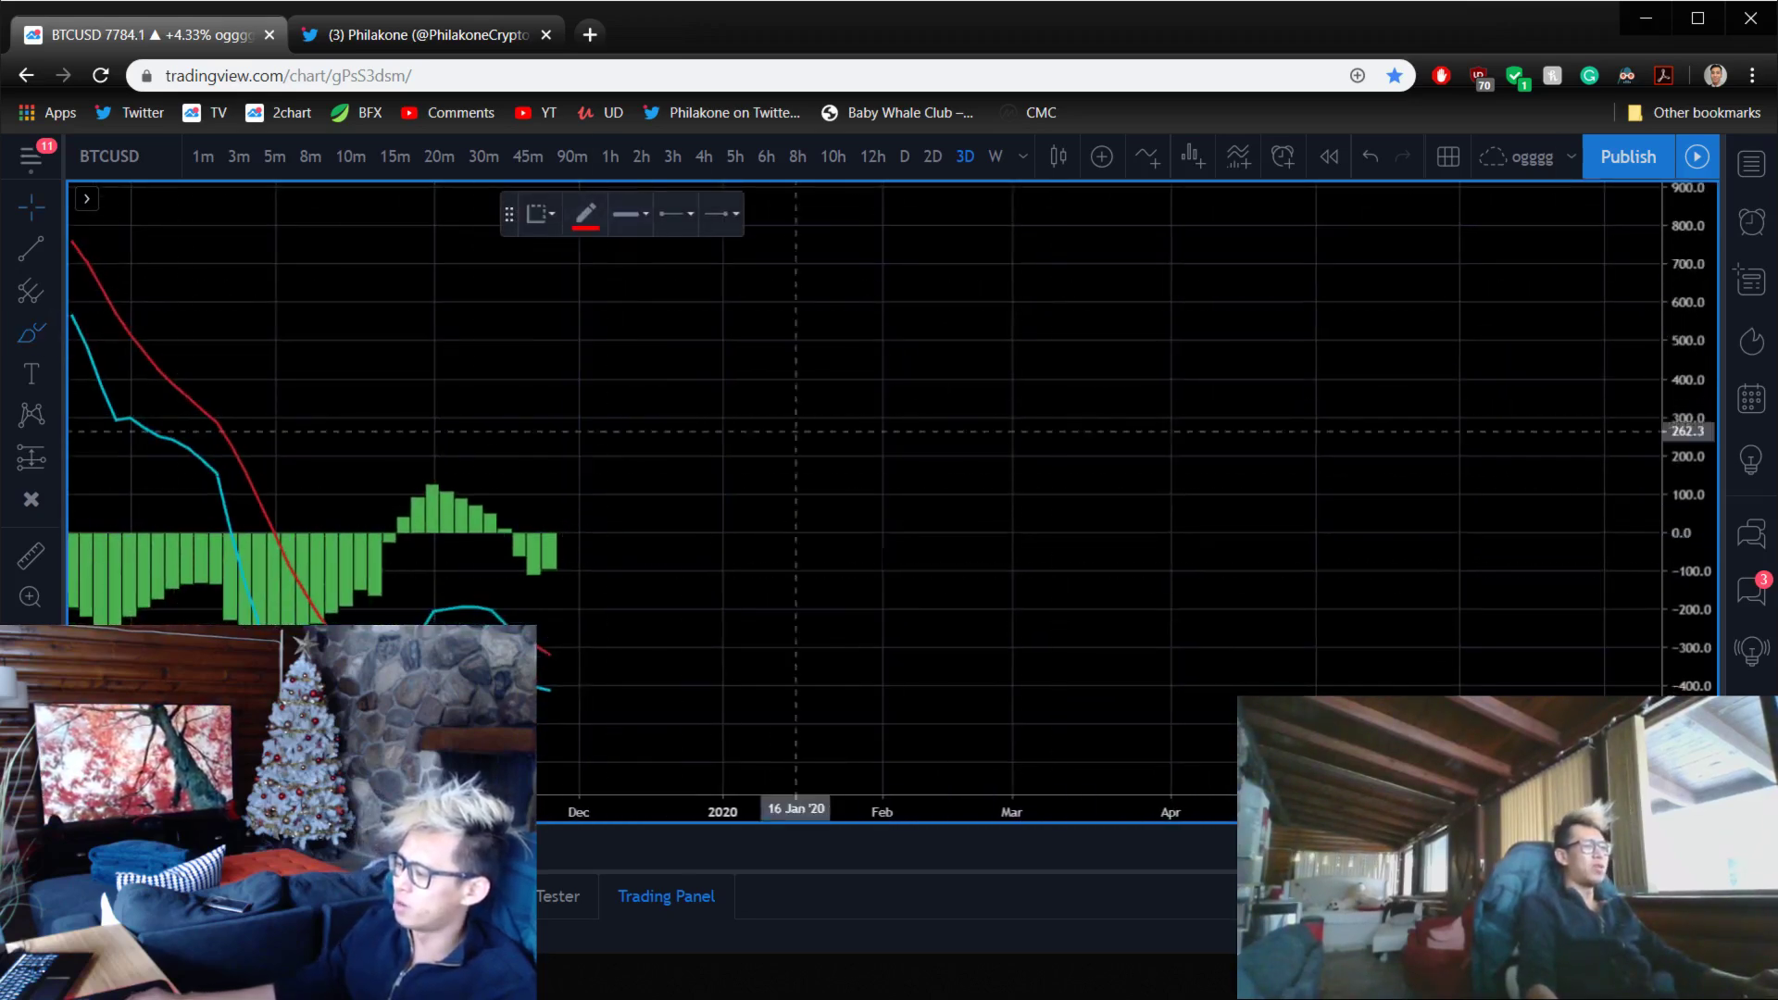
pyautogui.moveTo(610, 344)
pyautogui.mouseDown()
pyautogui.moveTo(774, 586)
pyautogui.moveTo(1532, 419)
pyautogui.mouseUp()
pyautogui.click(1208, 325)
# - Sketch a cyan projected MACD-line curve into April with the freehand brush
pyautogui.click(32, 333)
pyautogui.click(584, 228)
pyautogui.click(693, 287)
pyautogui.moveTo(550, 438)
pyautogui.mouseDown()
pyautogui.moveTo(593, 521)
pyautogui.moveTo(707, 597)
pyautogui.moveTo(815, 589)
pyautogui.moveTo(983, 515)
pyautogui.moveTo(1102, 523)
pyautogui.moveTo(1242, 613)
pyautogui.mouseUp()
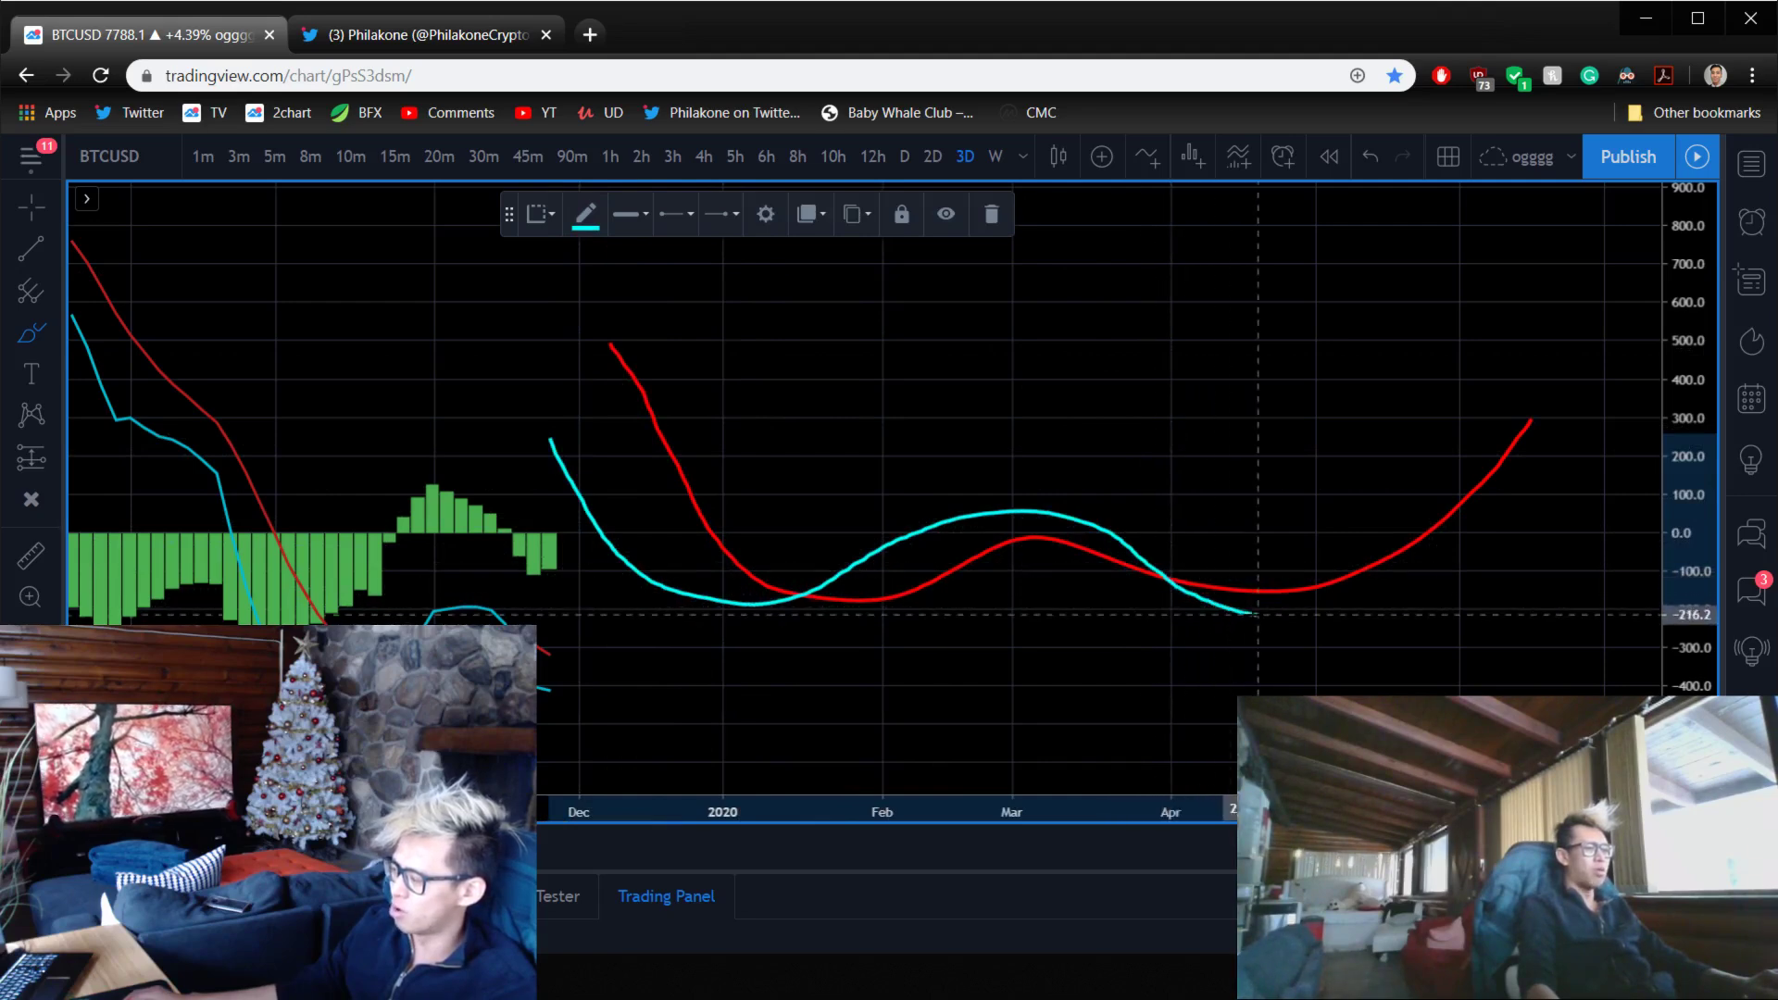
pyautogui.press('Escape')
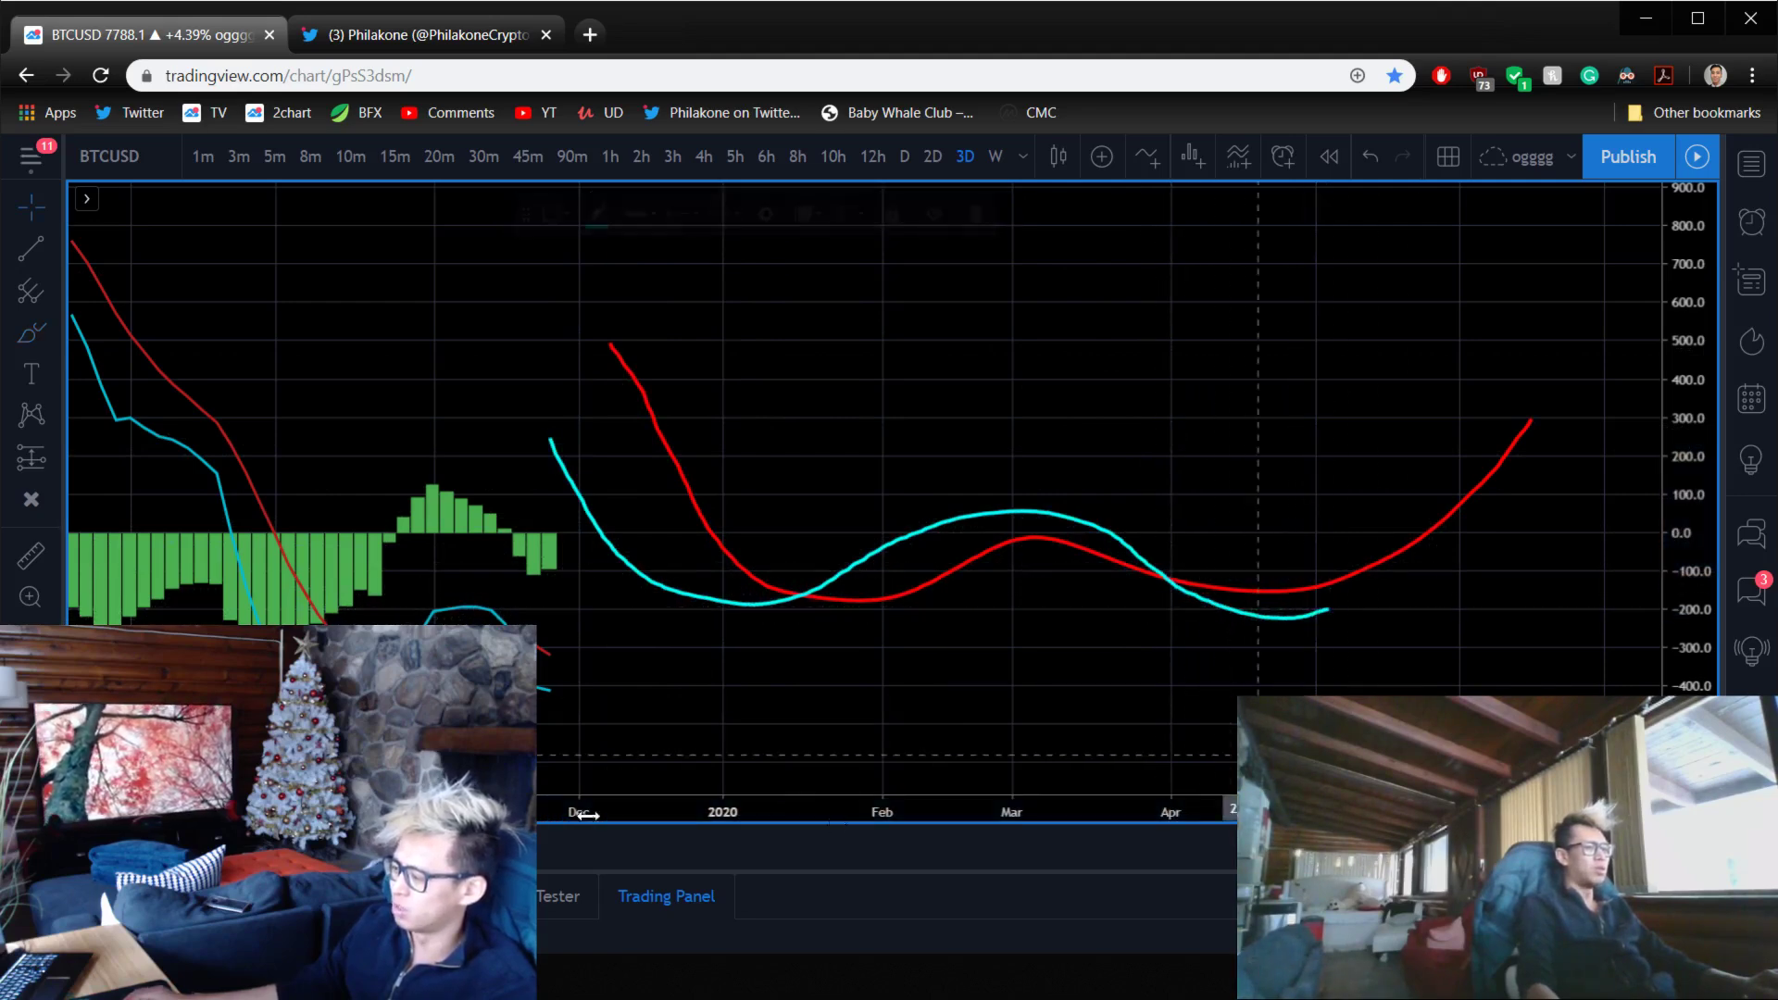
# - Draw rectangles marking the mid-January low and the MACD crossovers
pyautogui.click(57, 347)
pyautogui.click(111, 378)
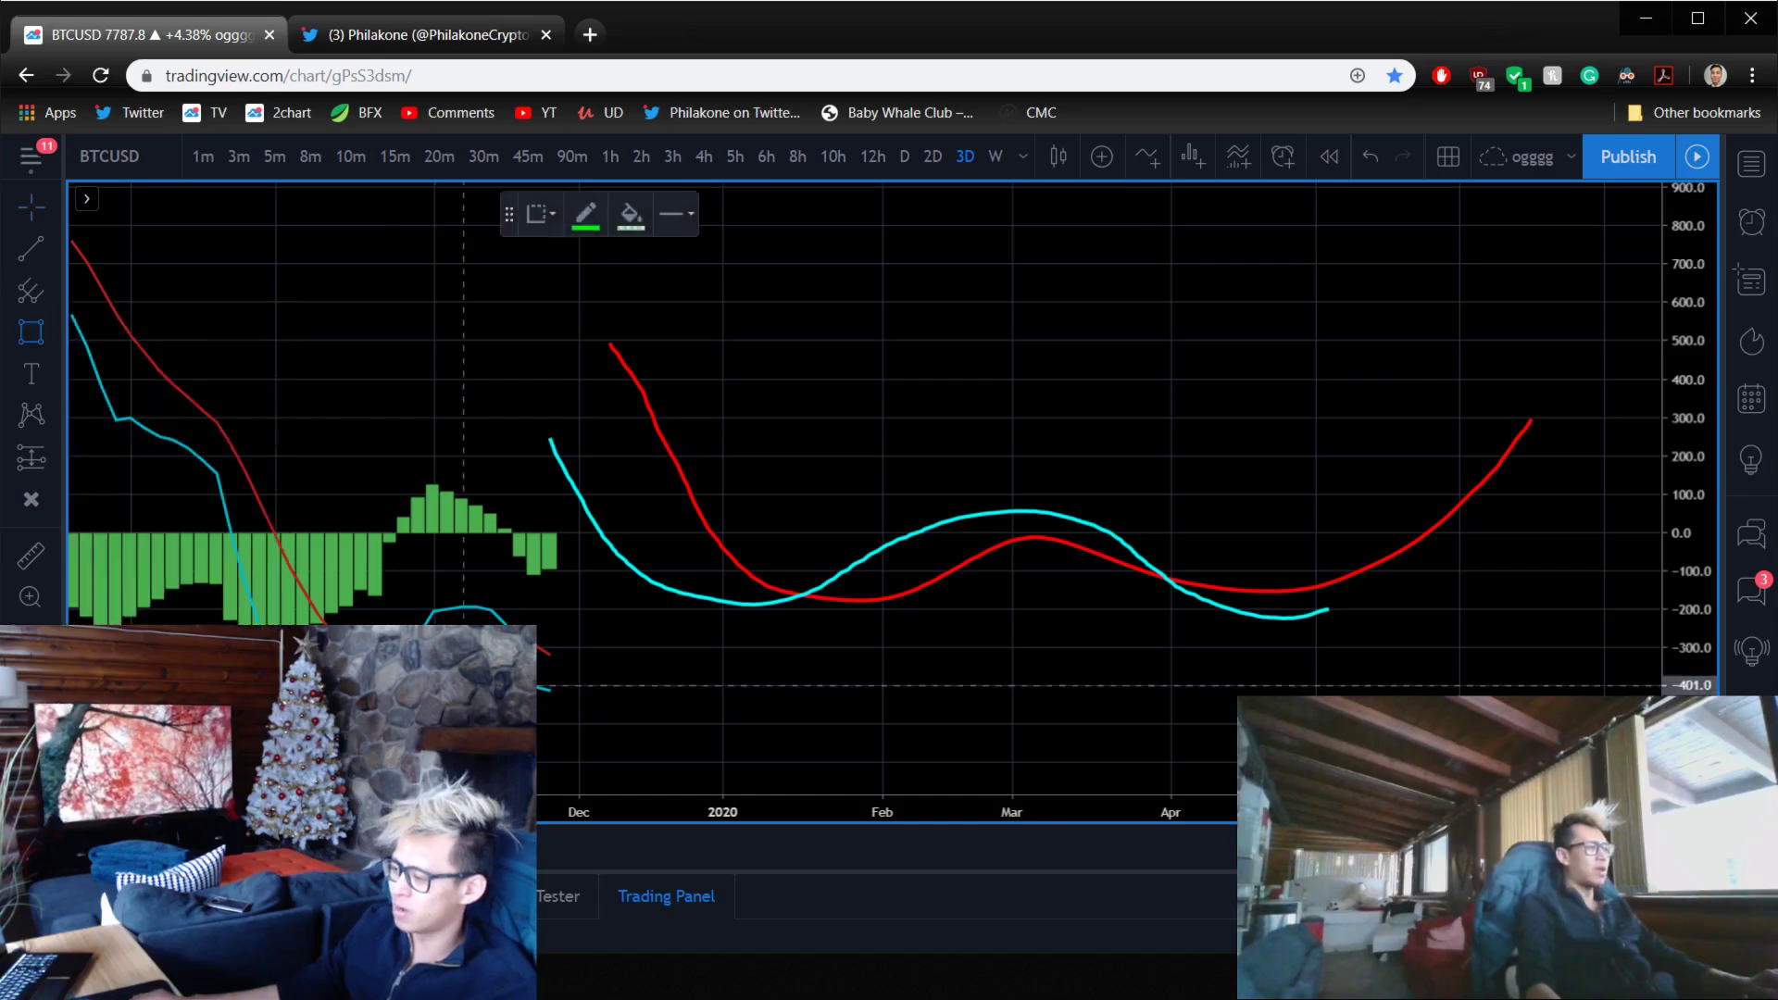
pyautogui.moveTo(780, 566); pyautogui.dragTo(809, 620)
pyautogui.moveTo(492, 604); pyautogui.dragTo(534, 654)
pyautogui.moveTo(1112, 540); pyautogui.dragTo(1184, 603)
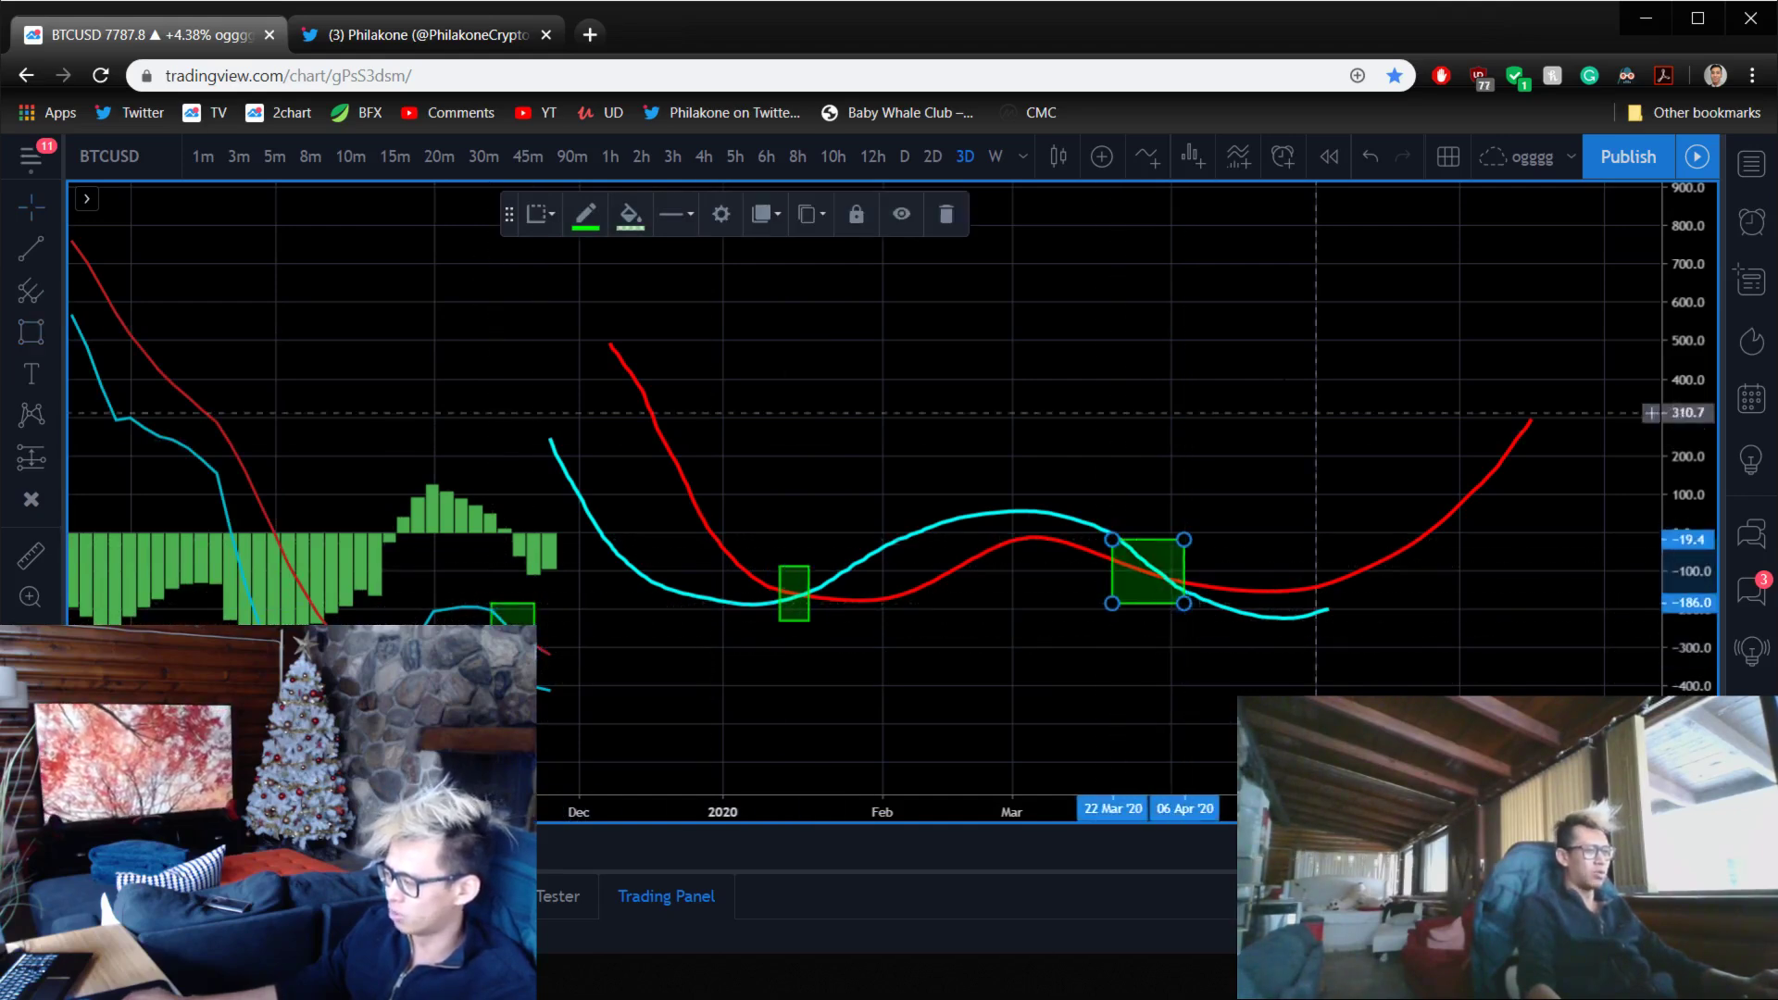
pyautogui.moveTo(1243, 413); pyautogui.dragTo(1169, 374)
# - Pan the MACD chart and reset the chart view
pyautogui.moveTo(1010, 298); pyautogui.dragTo(1262, 328)
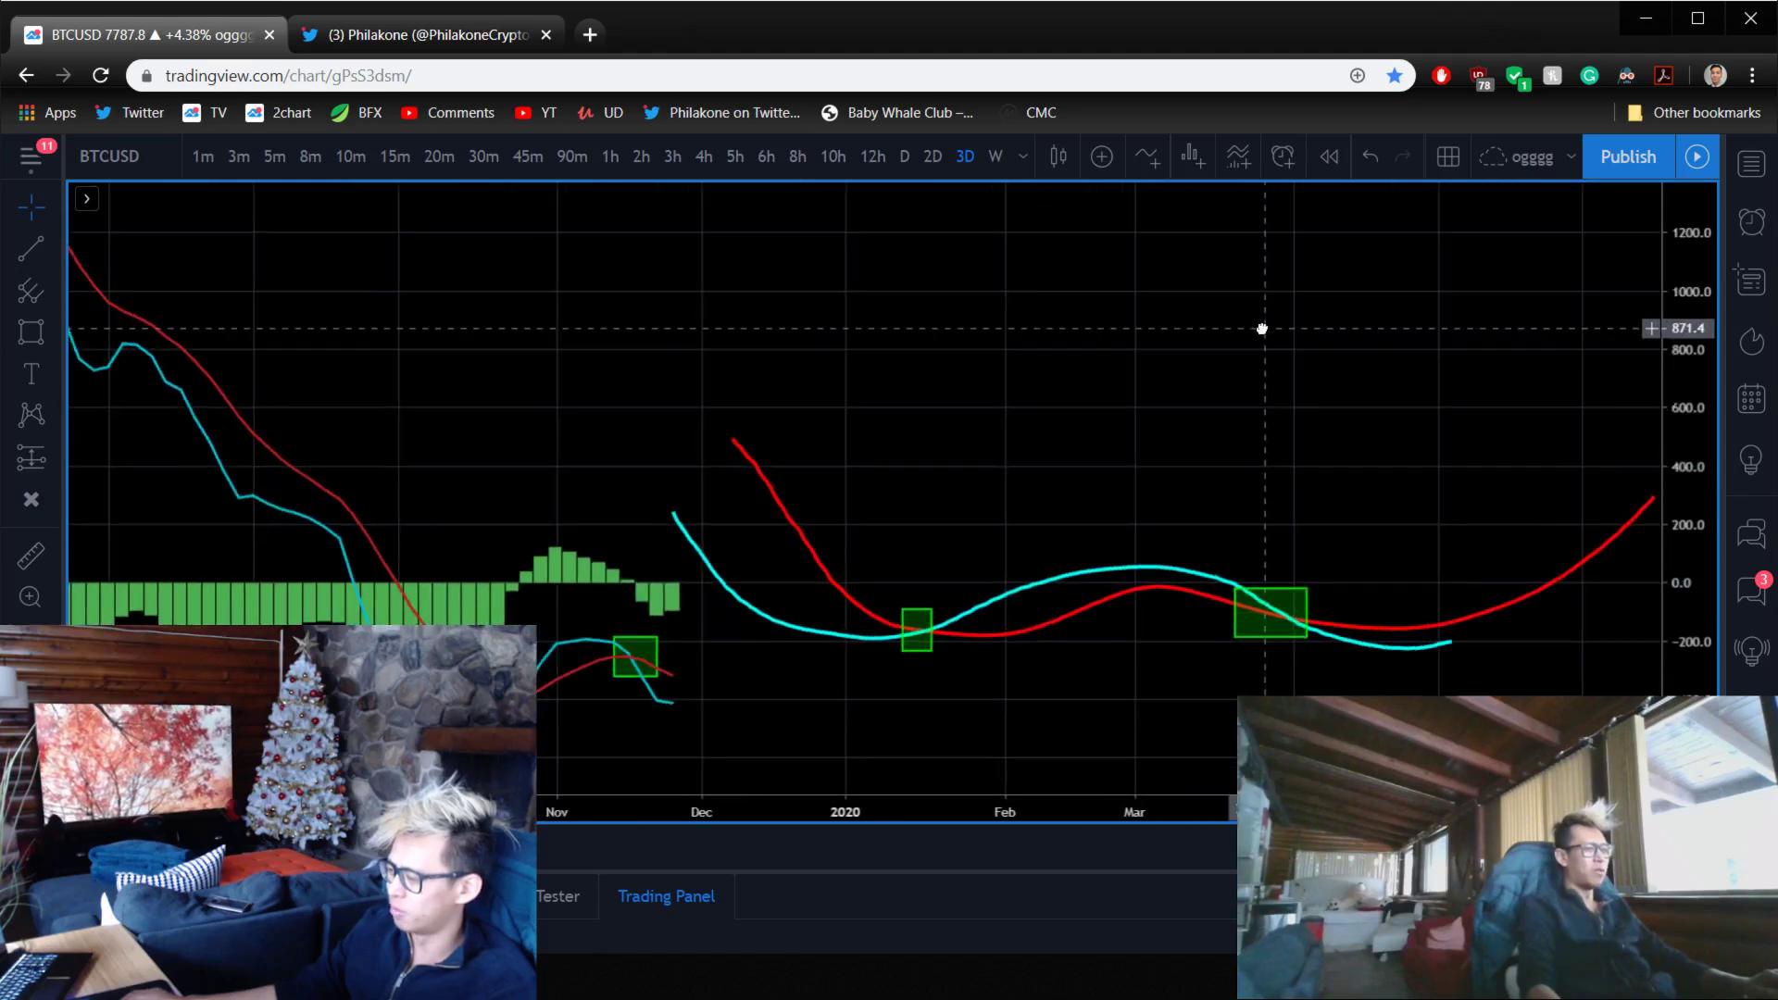
pyautogui.rightClick(1265, 328)
pyautogui.click(1407, 737)
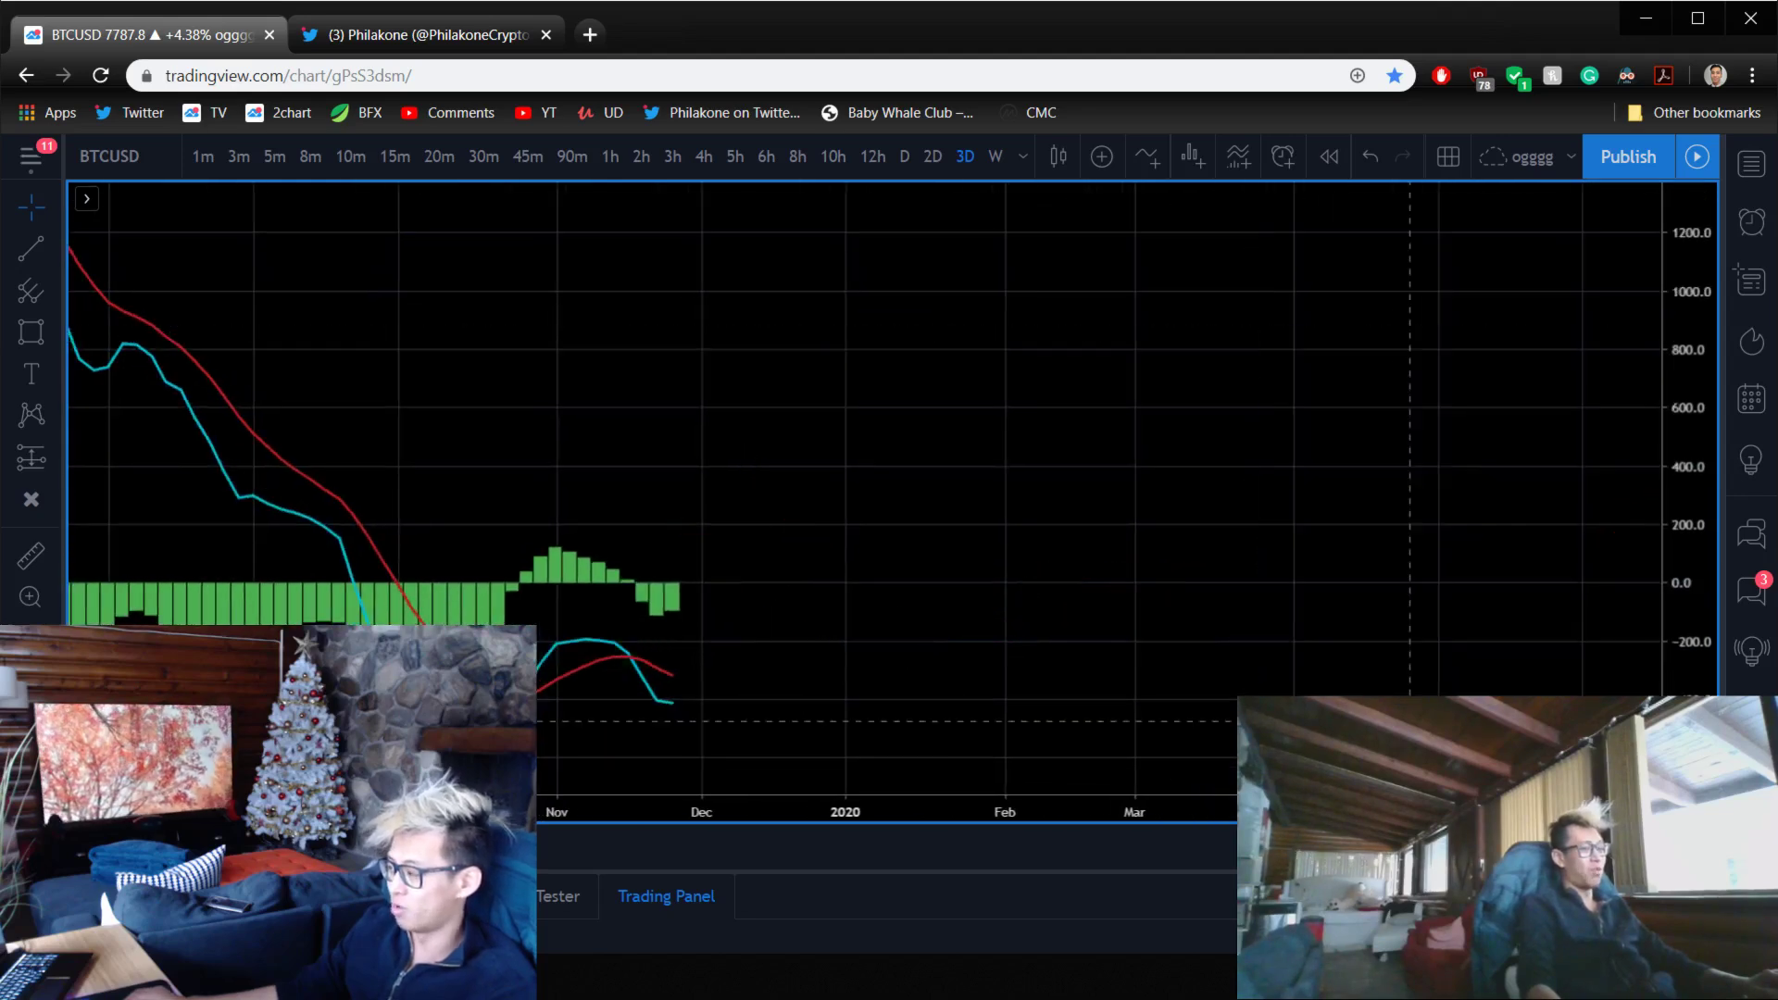
# - Remove the crossover boxes and restore the MACD pane to the full layout
pyautogui.hotkey('alt', 'r')
pyautogui.doubleClick(1130, 465)
pyautogui.scroll(-4, 1480, 584)
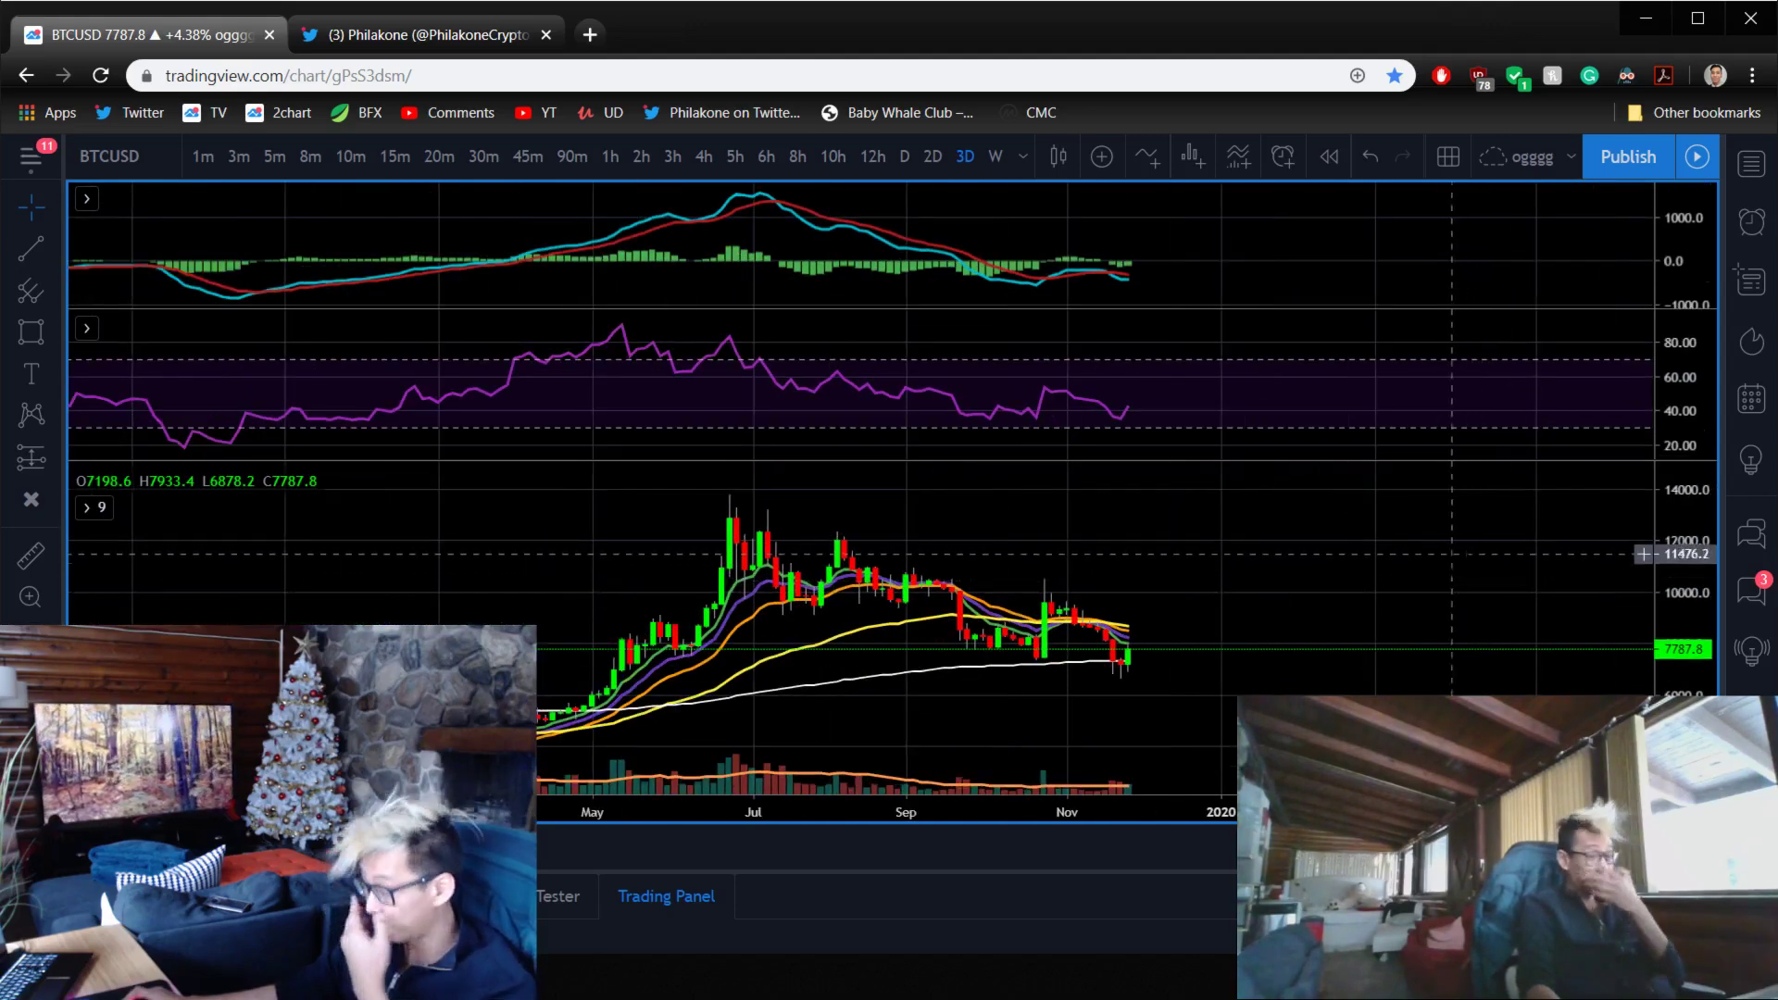
pyautogui.scroll(3, 1452, 580)
pyautogui.scroll(3, 1449, 597)
pyautogui.scroll(-2, 1426, 566)
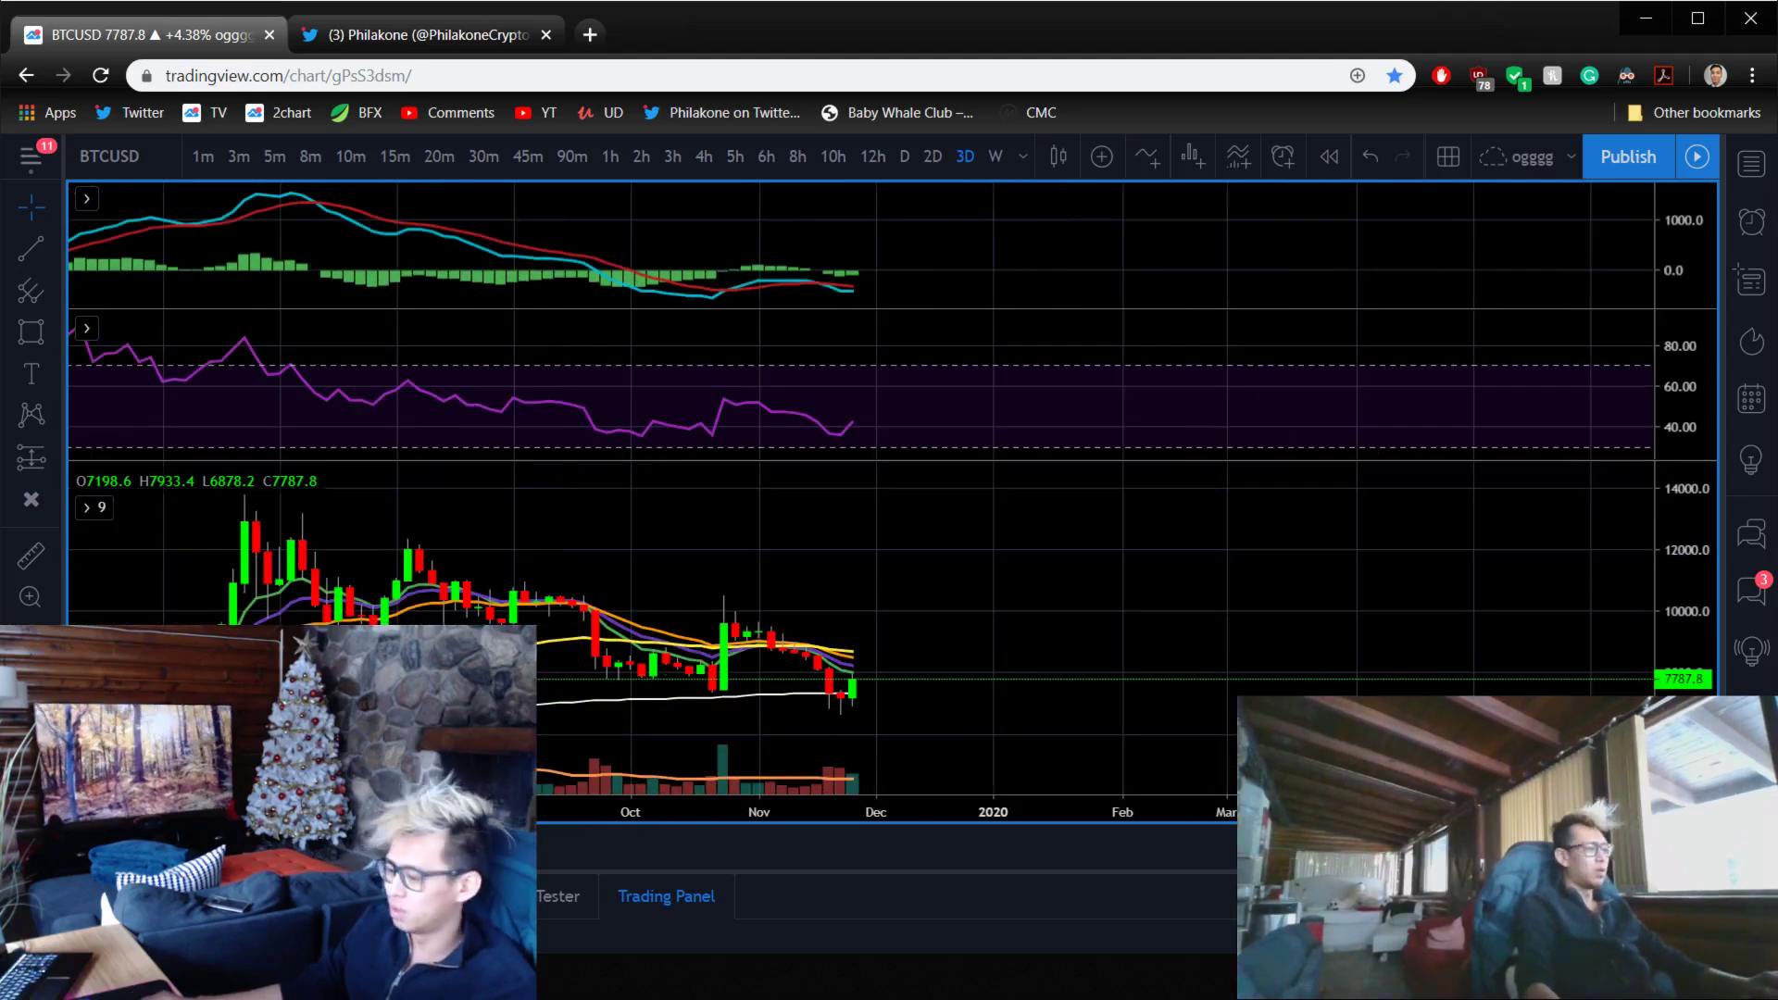
# - Enlarge the MACD pane and pan through its history toward recent bars
pyautogui.doubleClick(1028, 232)
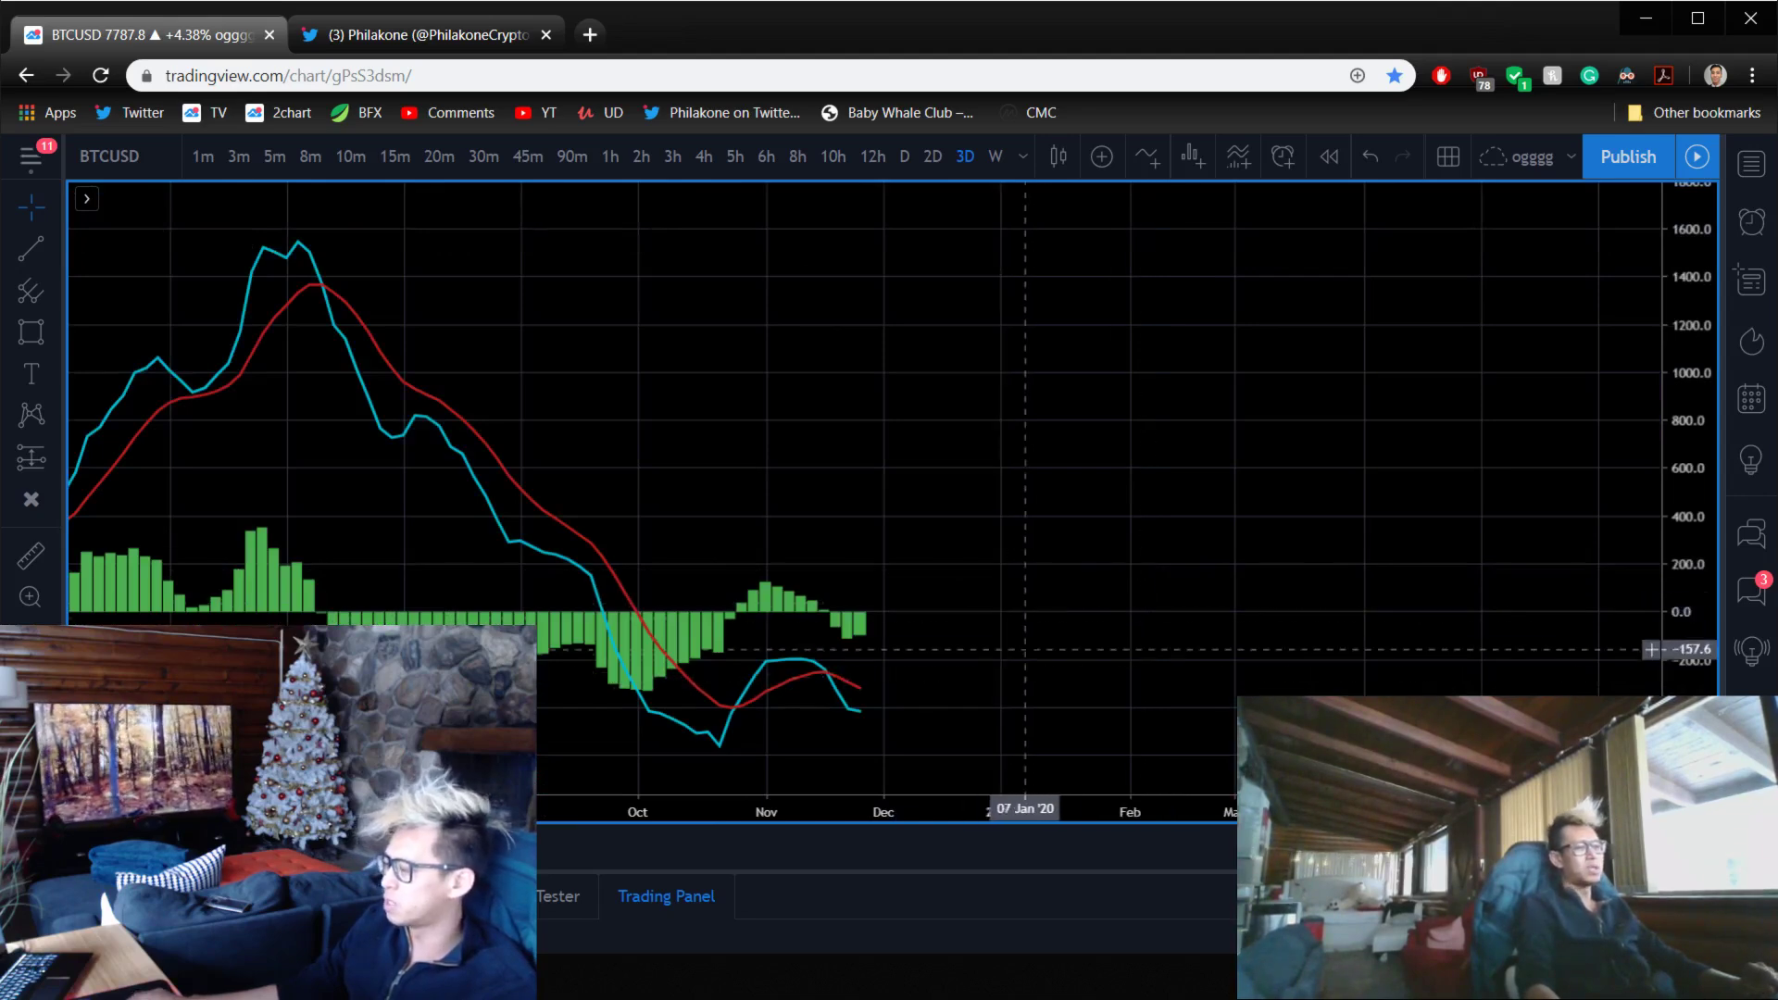
pyautogui.scroll(-4, 1019, 662)
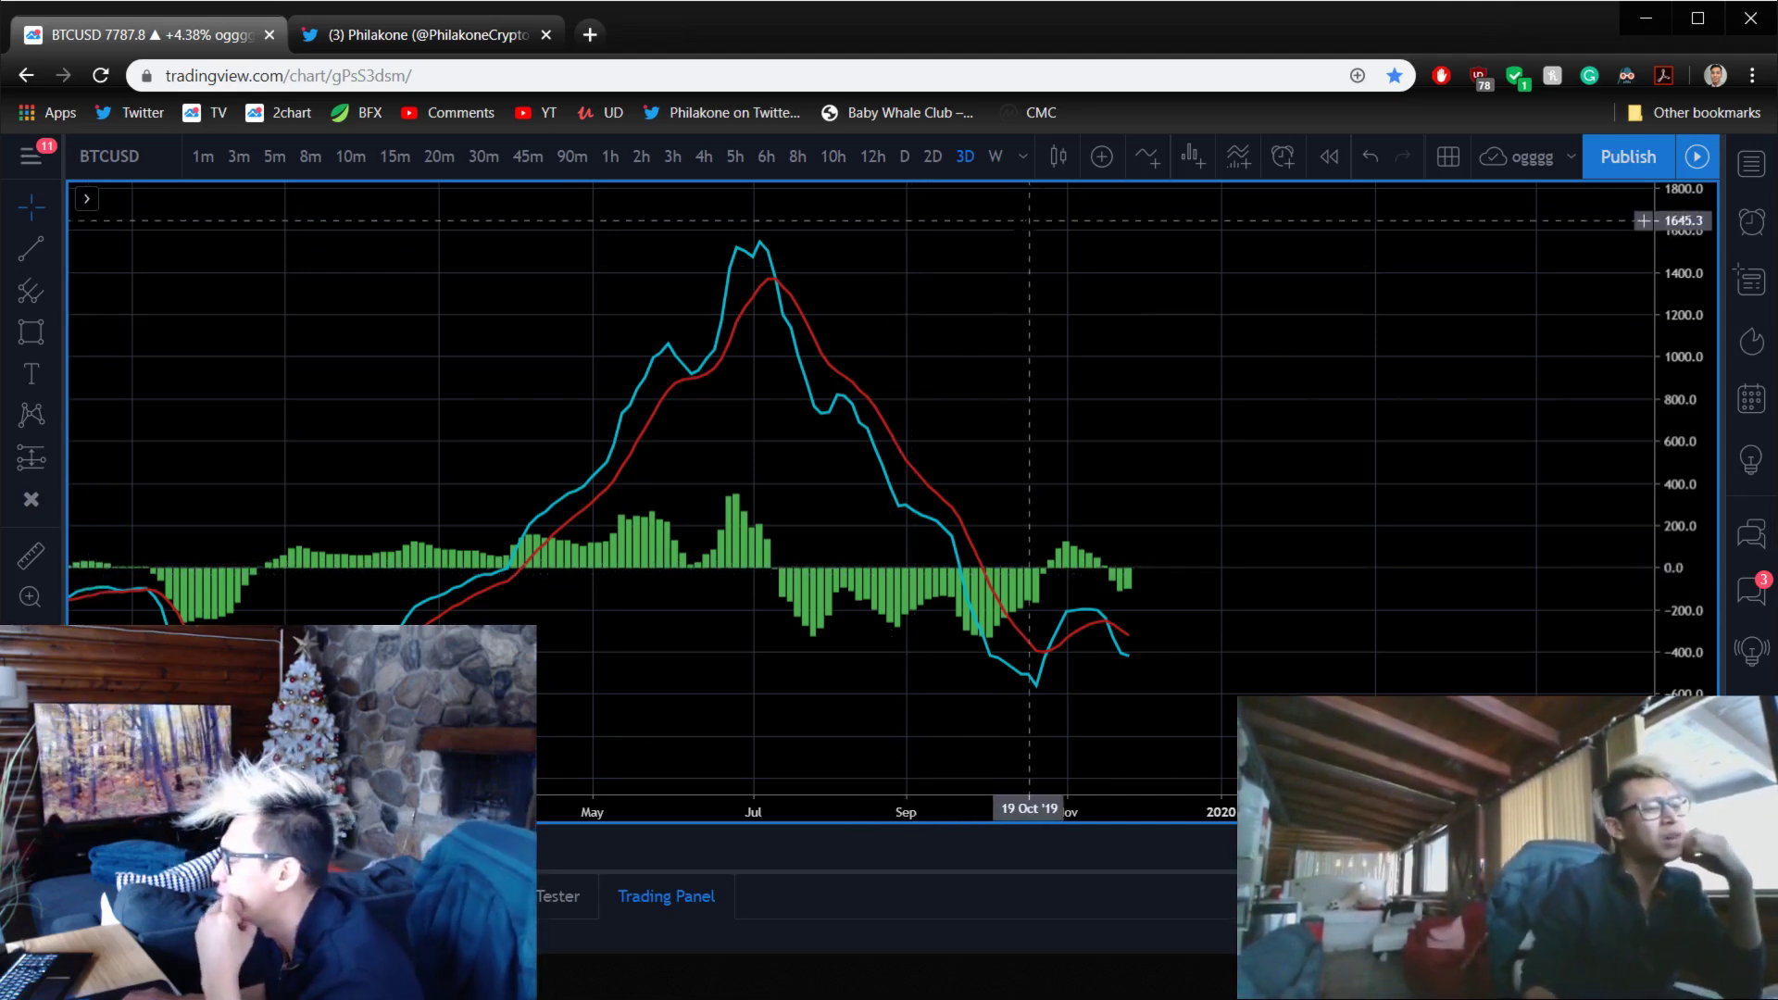
pyautogui.scroll(4, 1305, 516)
pyautogui.rightClick(1300, 510)
pyautogui.moveTo(1065, 505); pyautogui.dragTo(1232, 485)
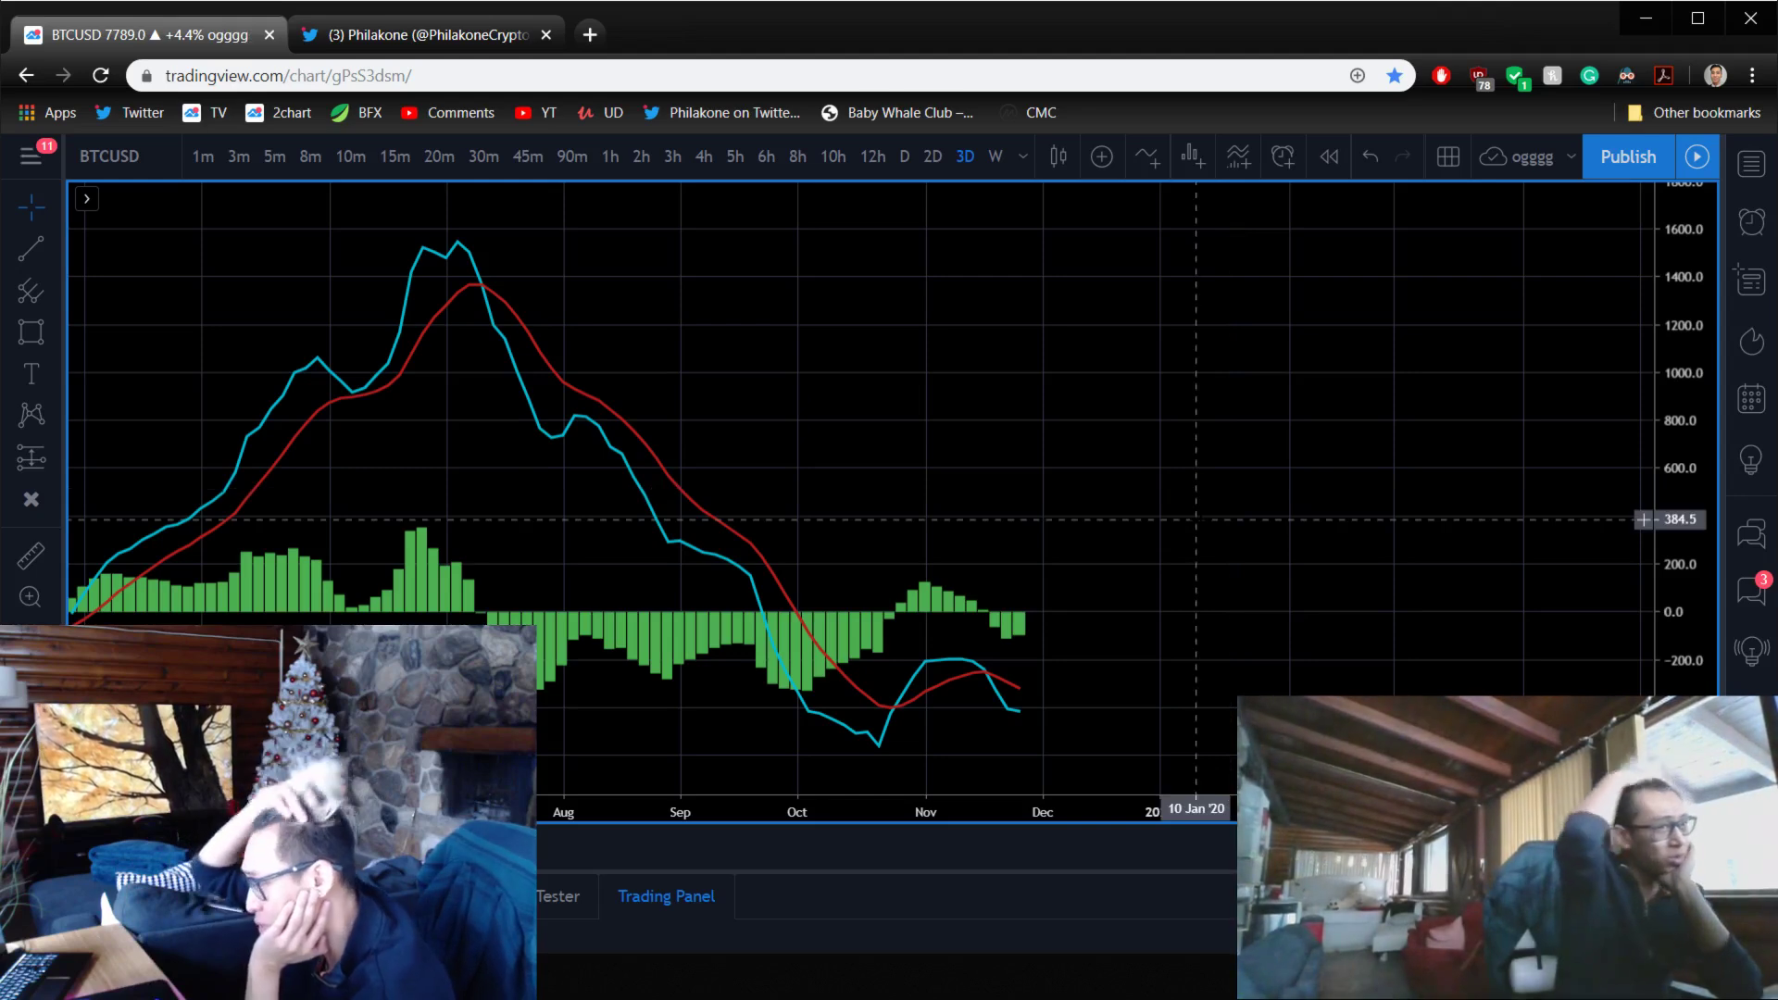
pyautogui.scroll(1, 1148, 602)
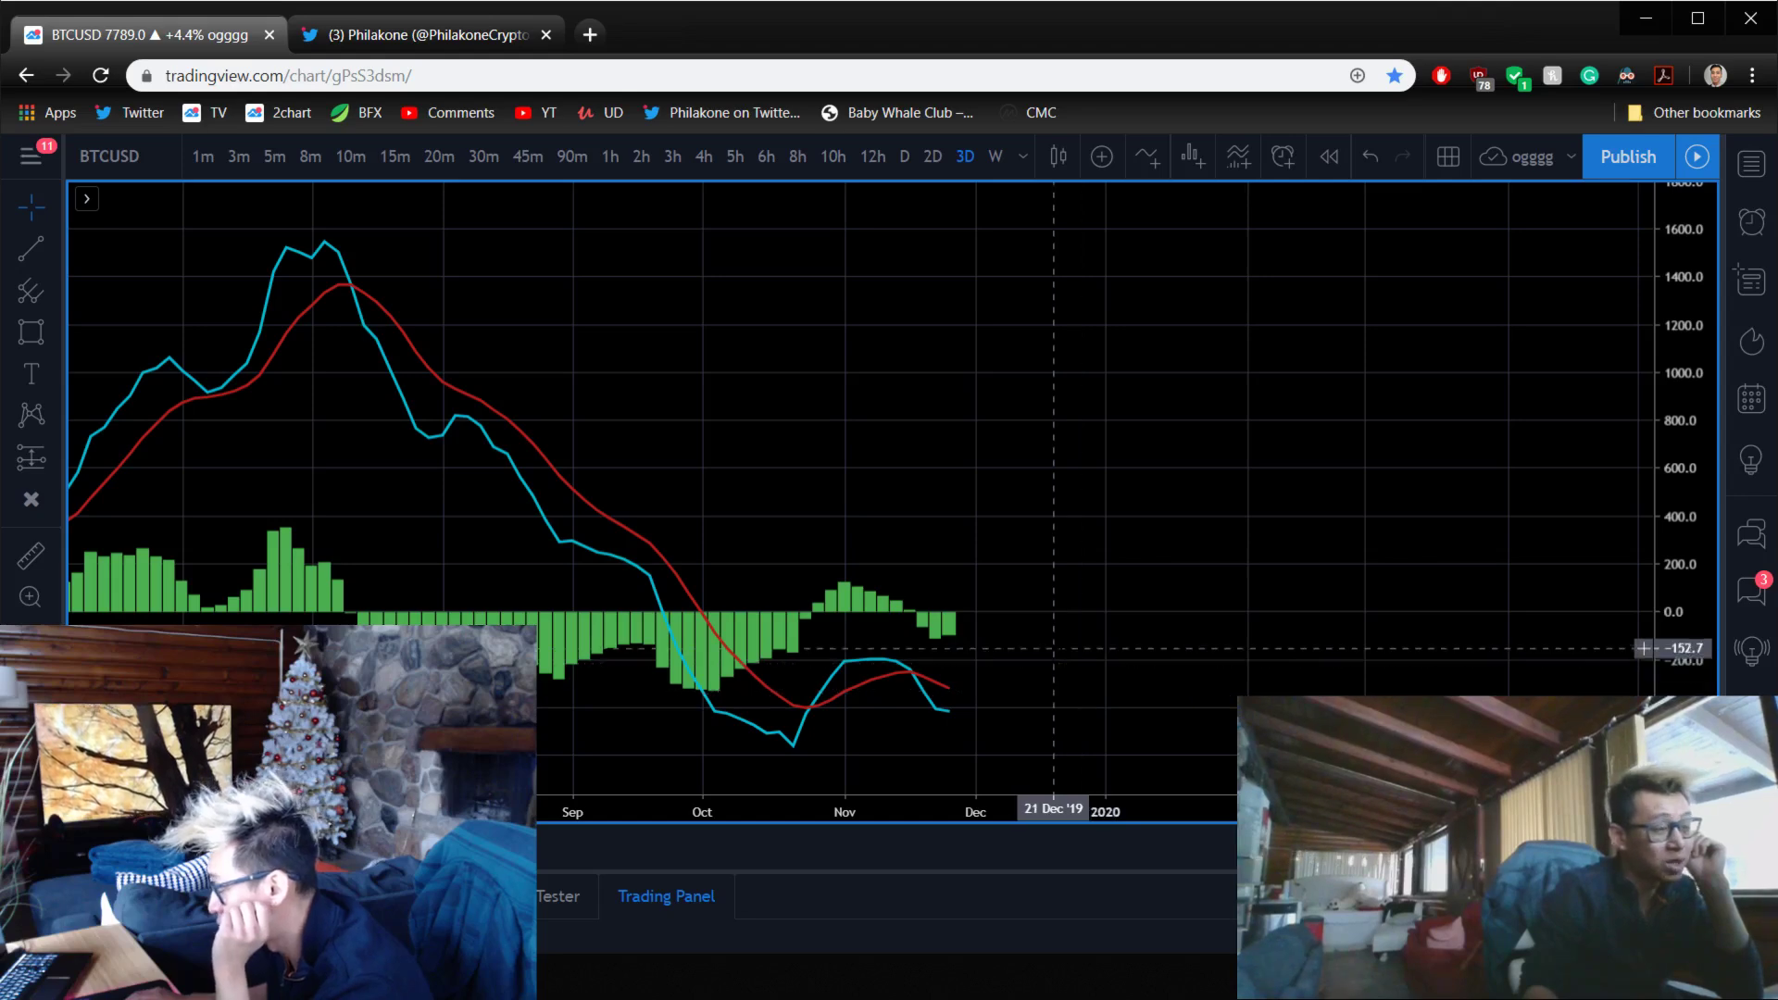
pyautogui.scroll(-4, 1053, 654)
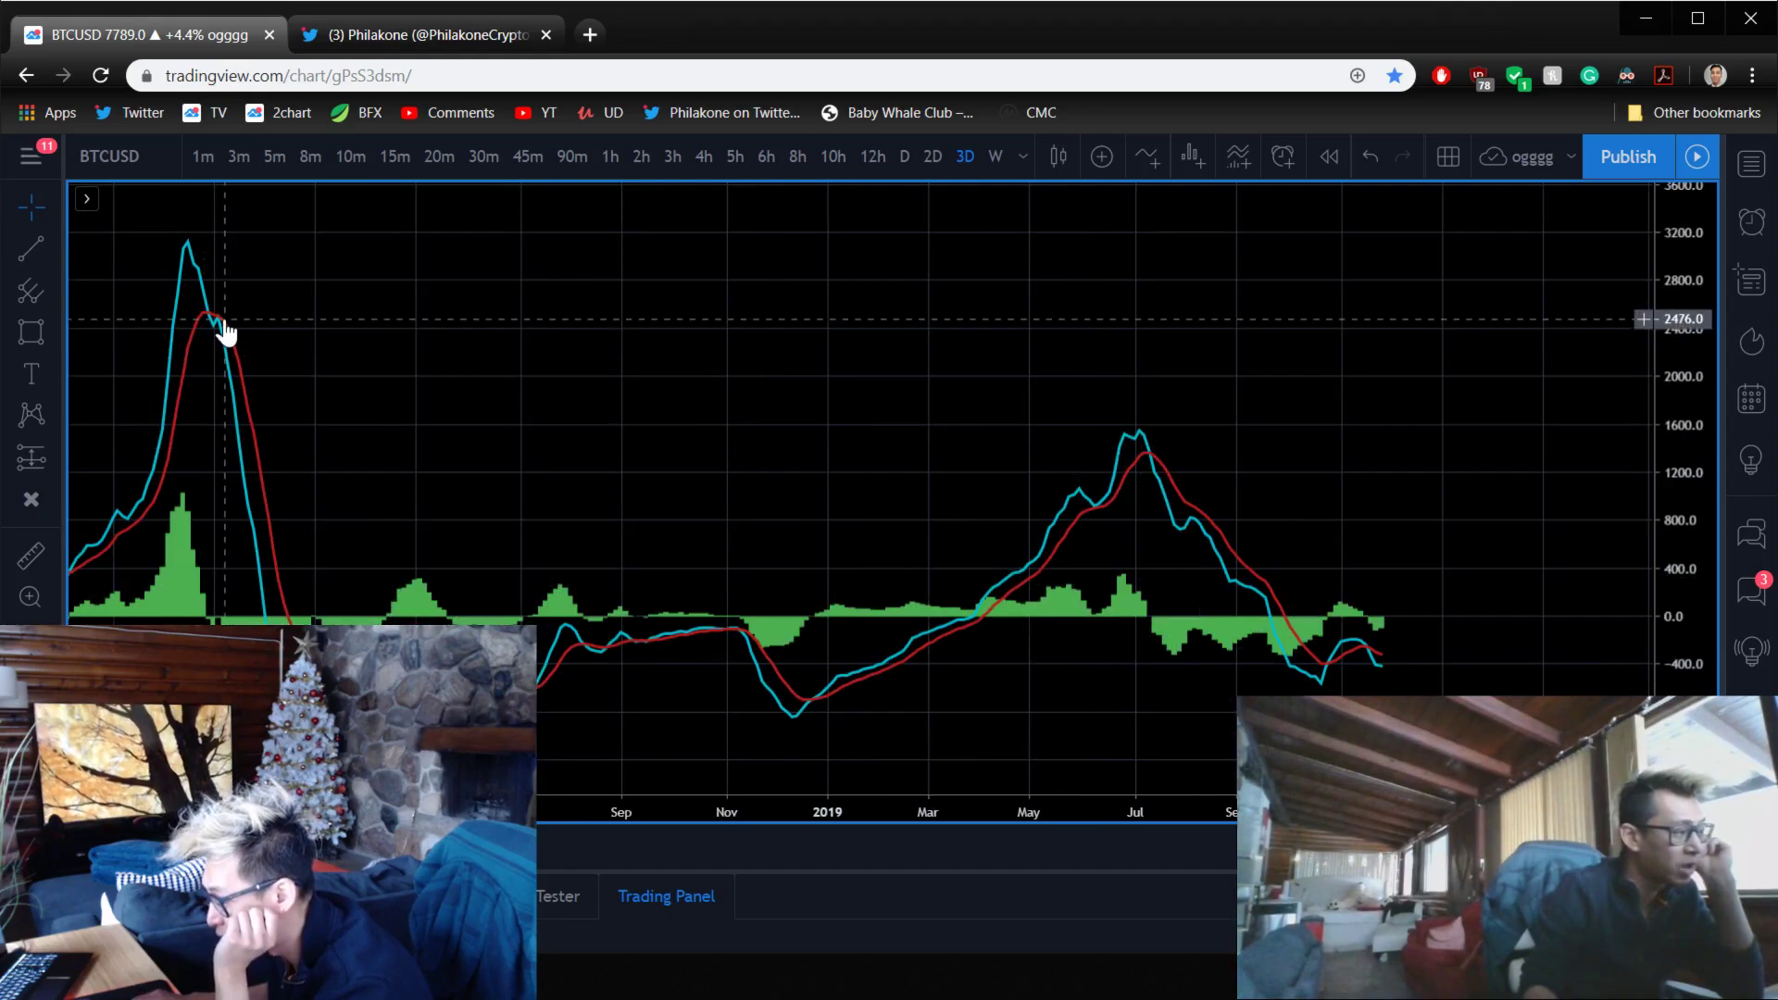
# - Reset the MACD view to recent months and restore the MACD, RSI and price layout
pyautogui.rightClick(1481, 403)
pyautogui.click(1519, 425)
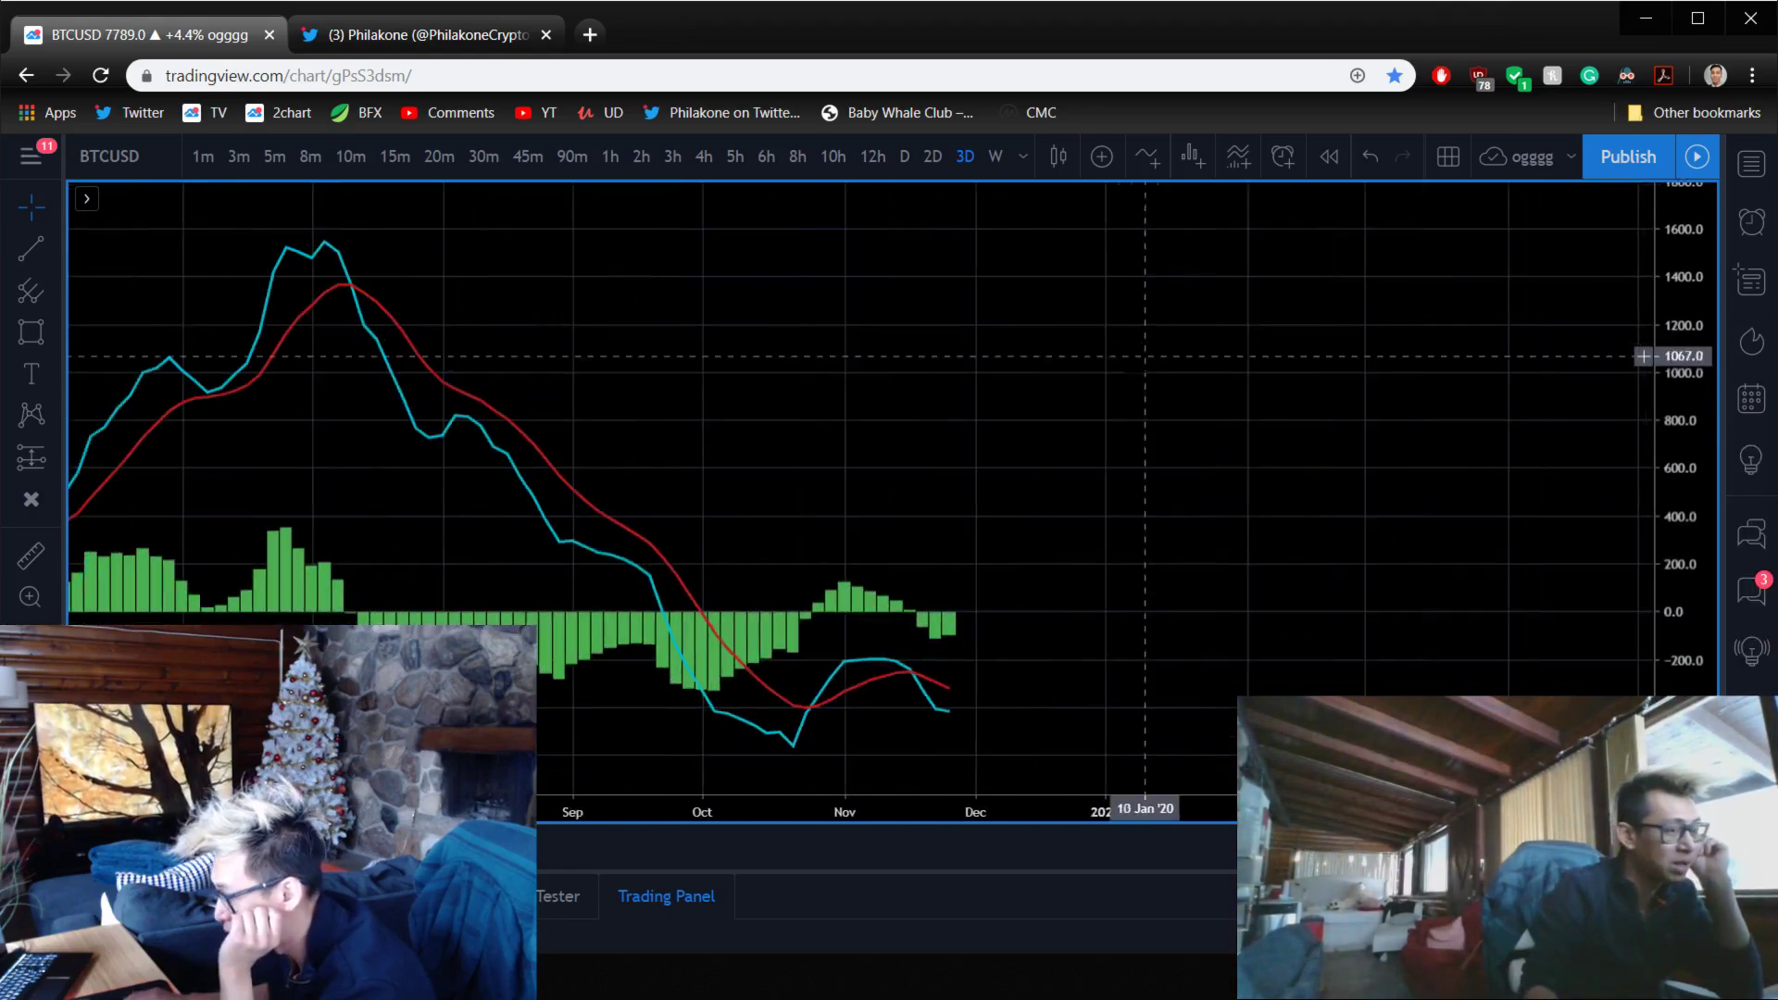
pyautogui.doubleClick(1198, 473)
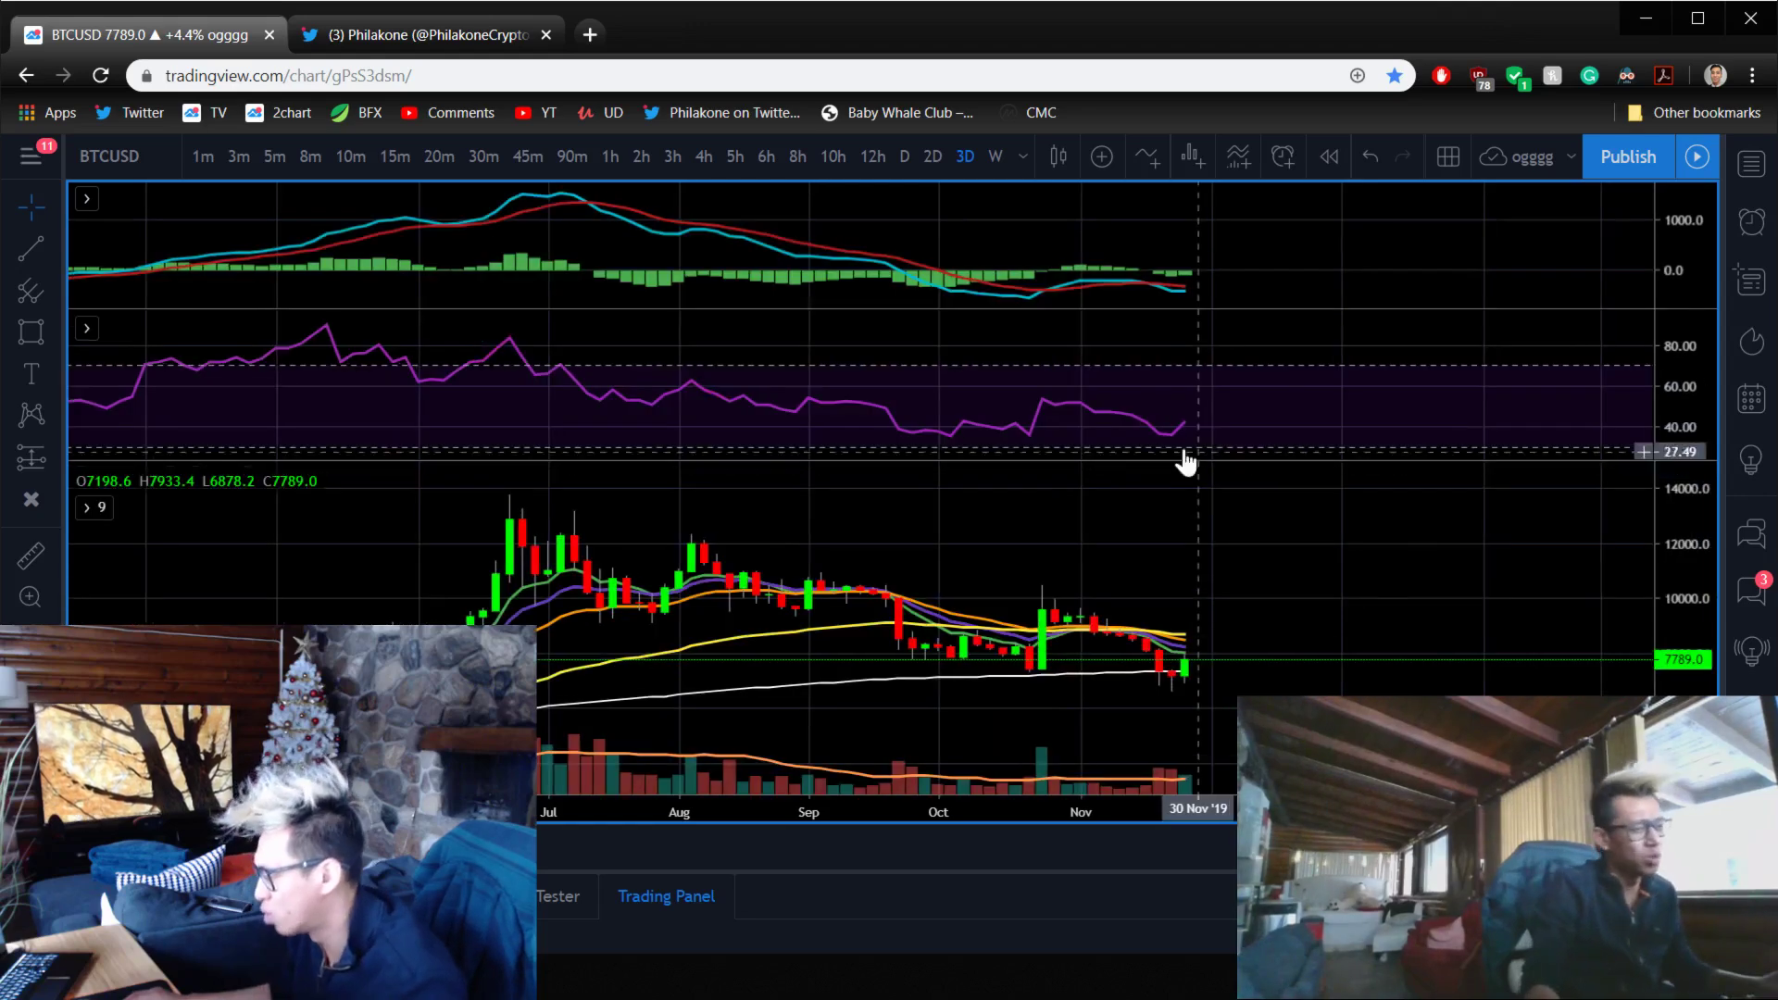
pyautogui.hotkey('alt', 'Tab')
# - Enter 'Neutral - Bullish' in D2 as the 3 Day MACD, widen column D, and minimize Calc
pyautogui.click(729, 321)
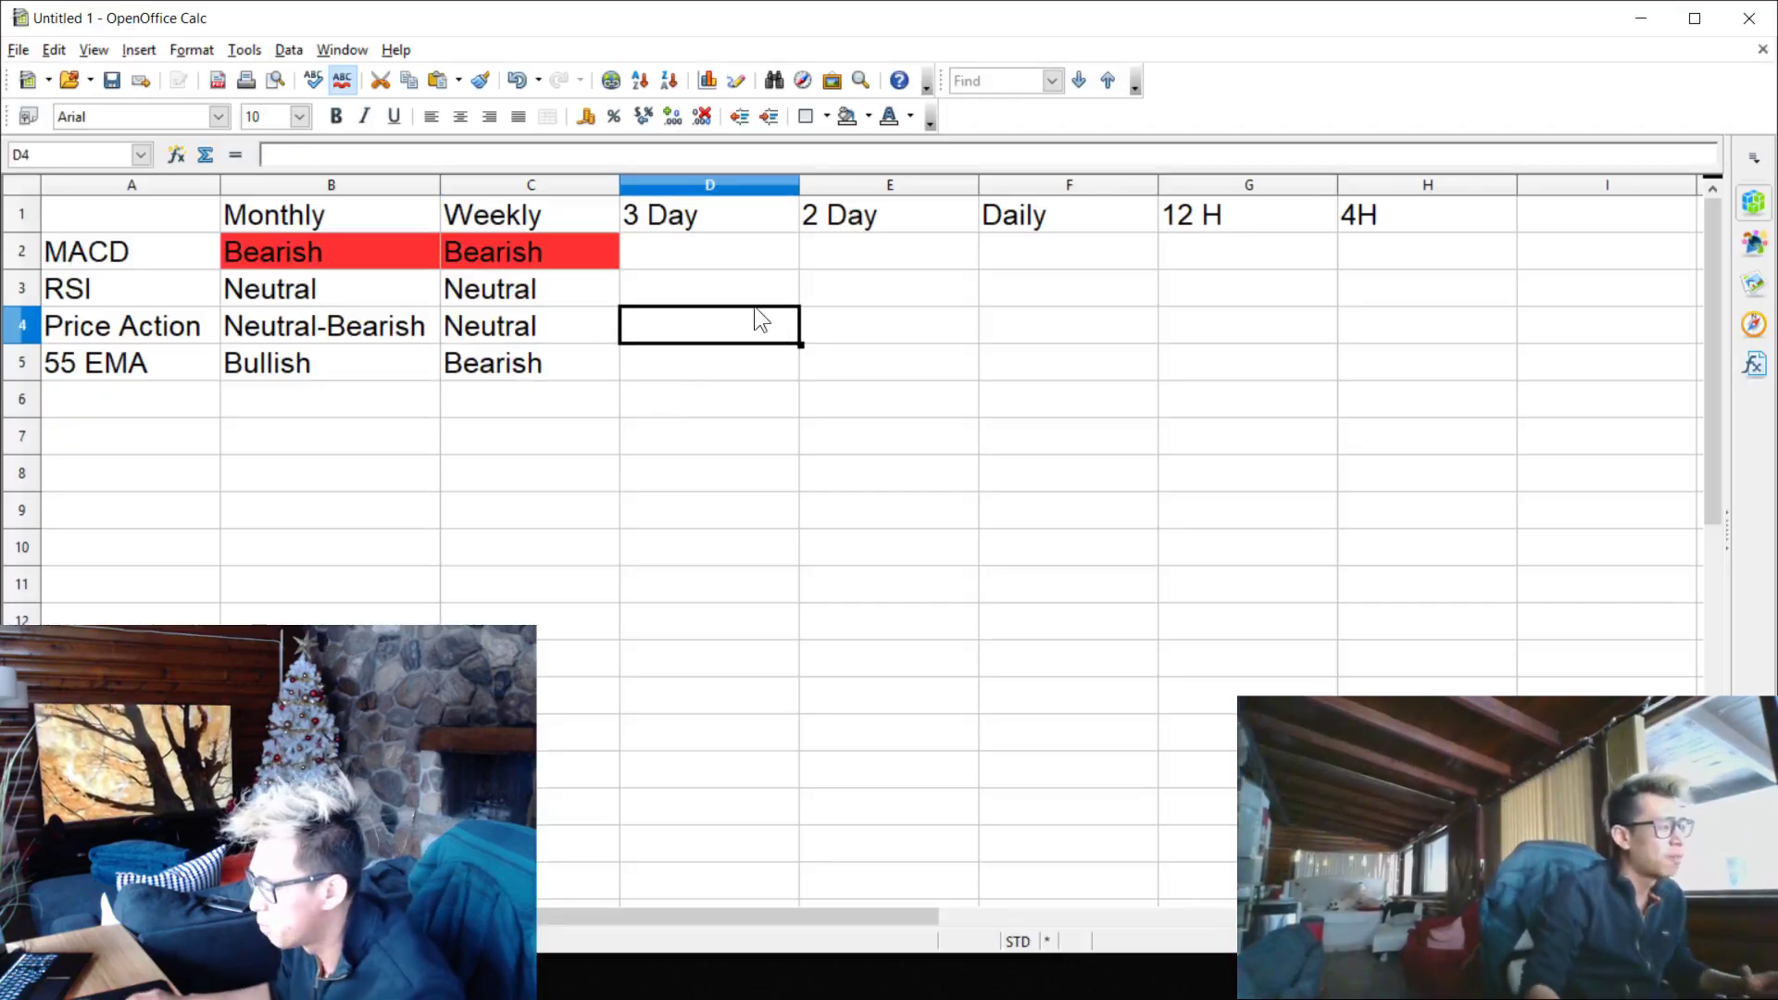
pyautogui.click(731, 247)
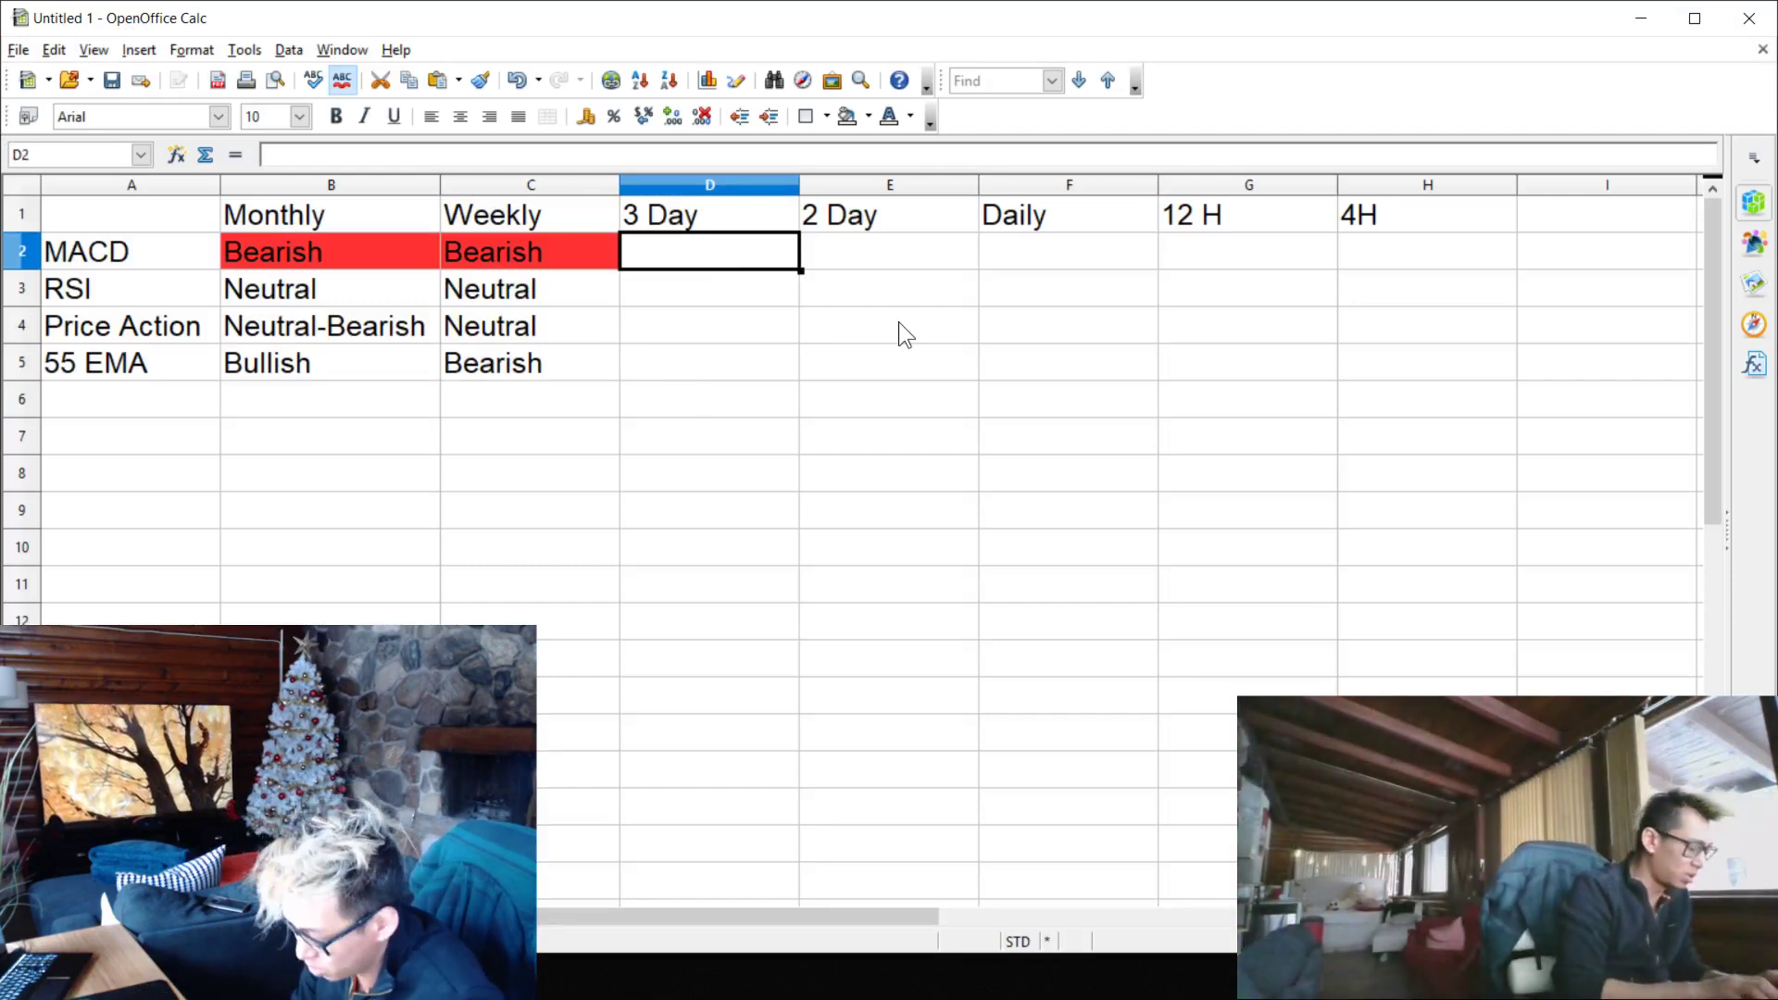
pyautogui.write('Neutral')
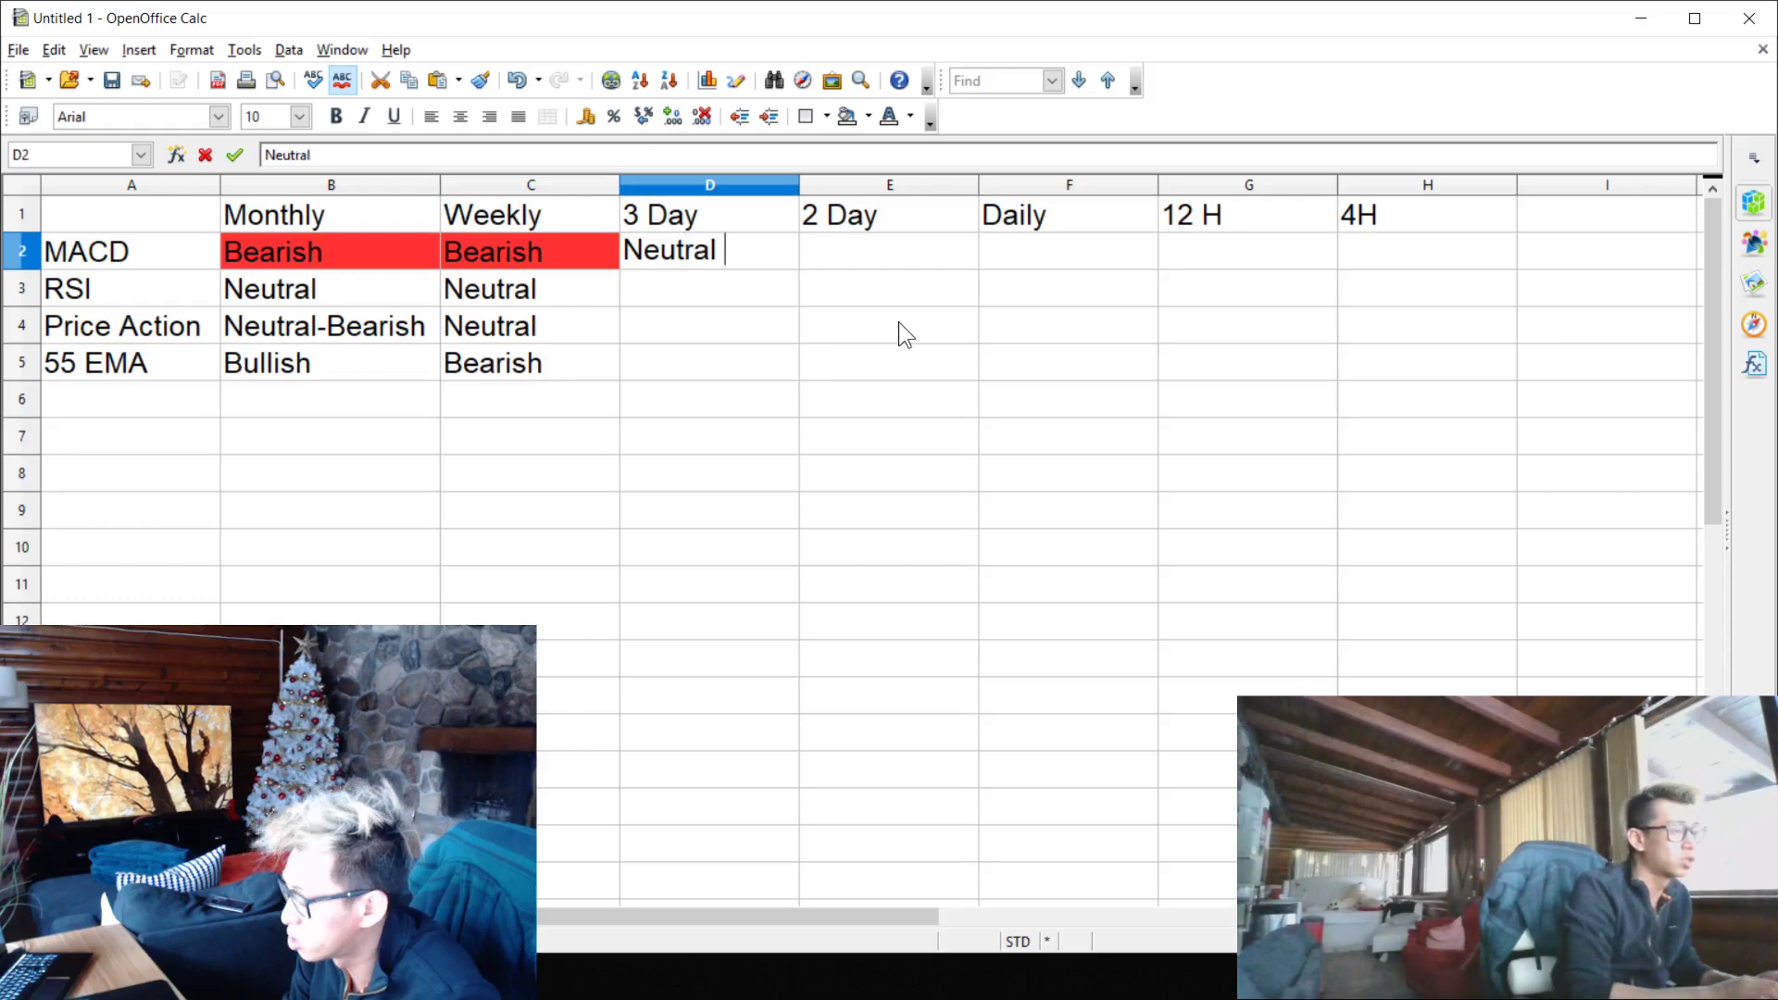
pyautogui.write(' - Bullish')
pyautogui.press('Return')
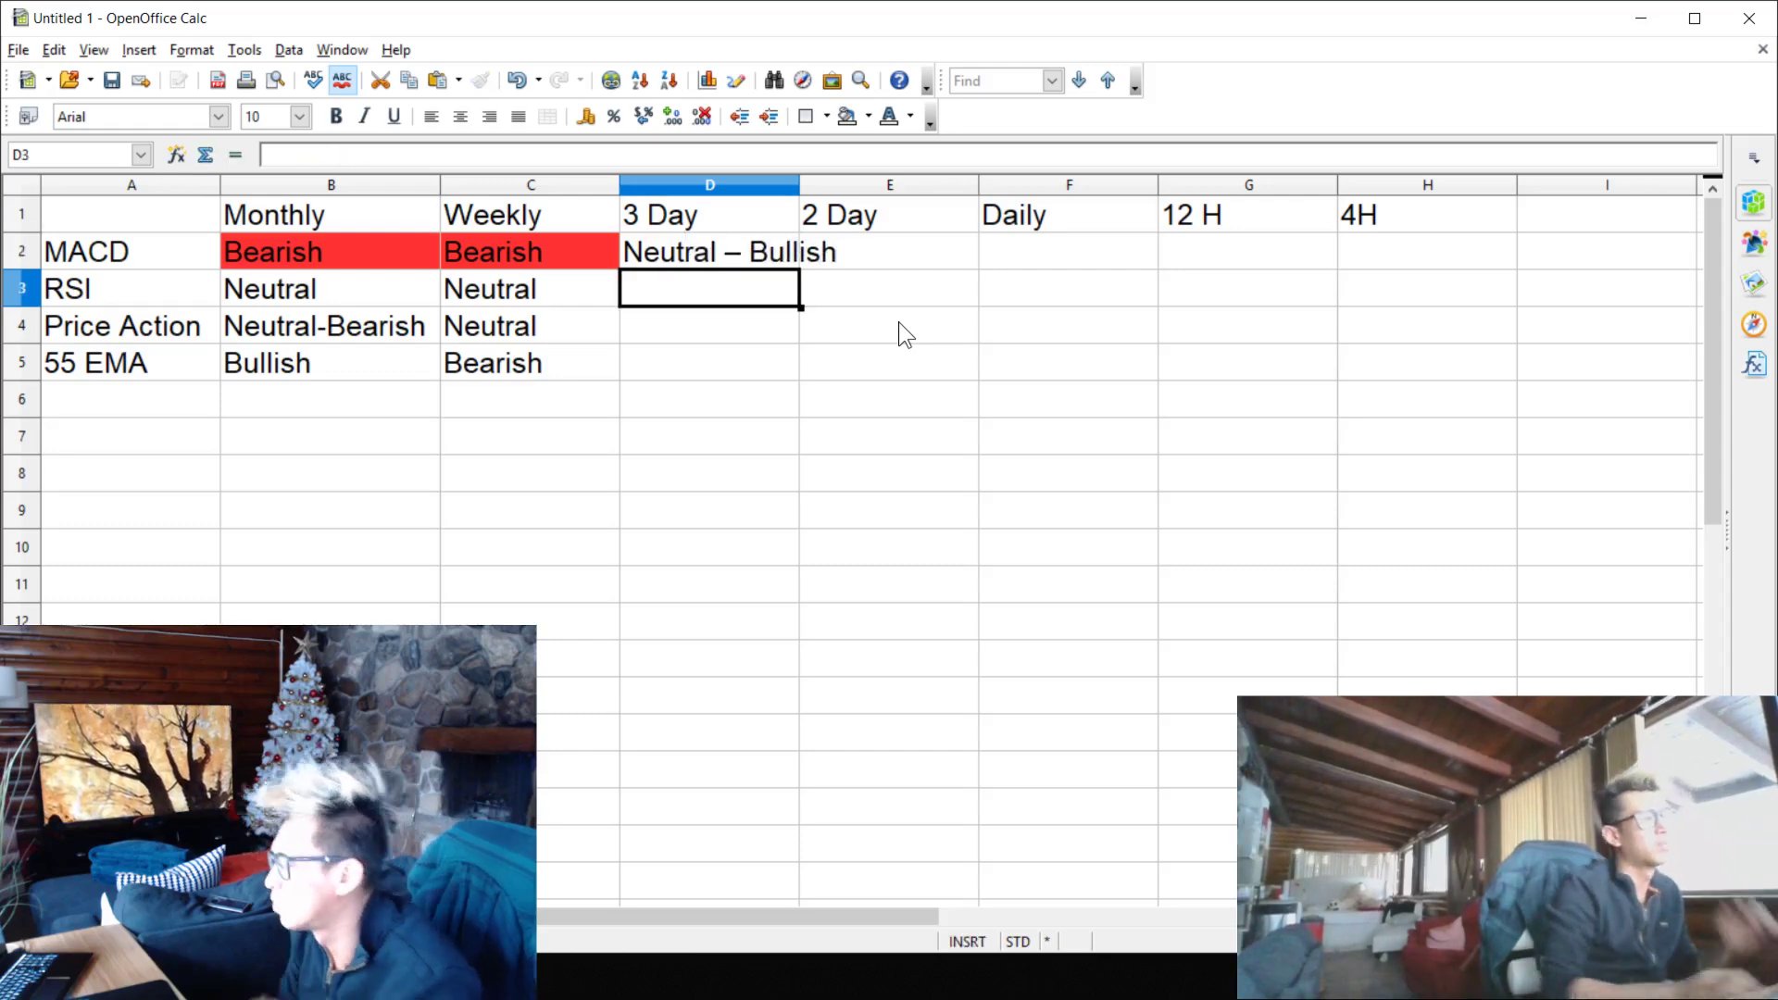
pyautogui.click(968, 429)
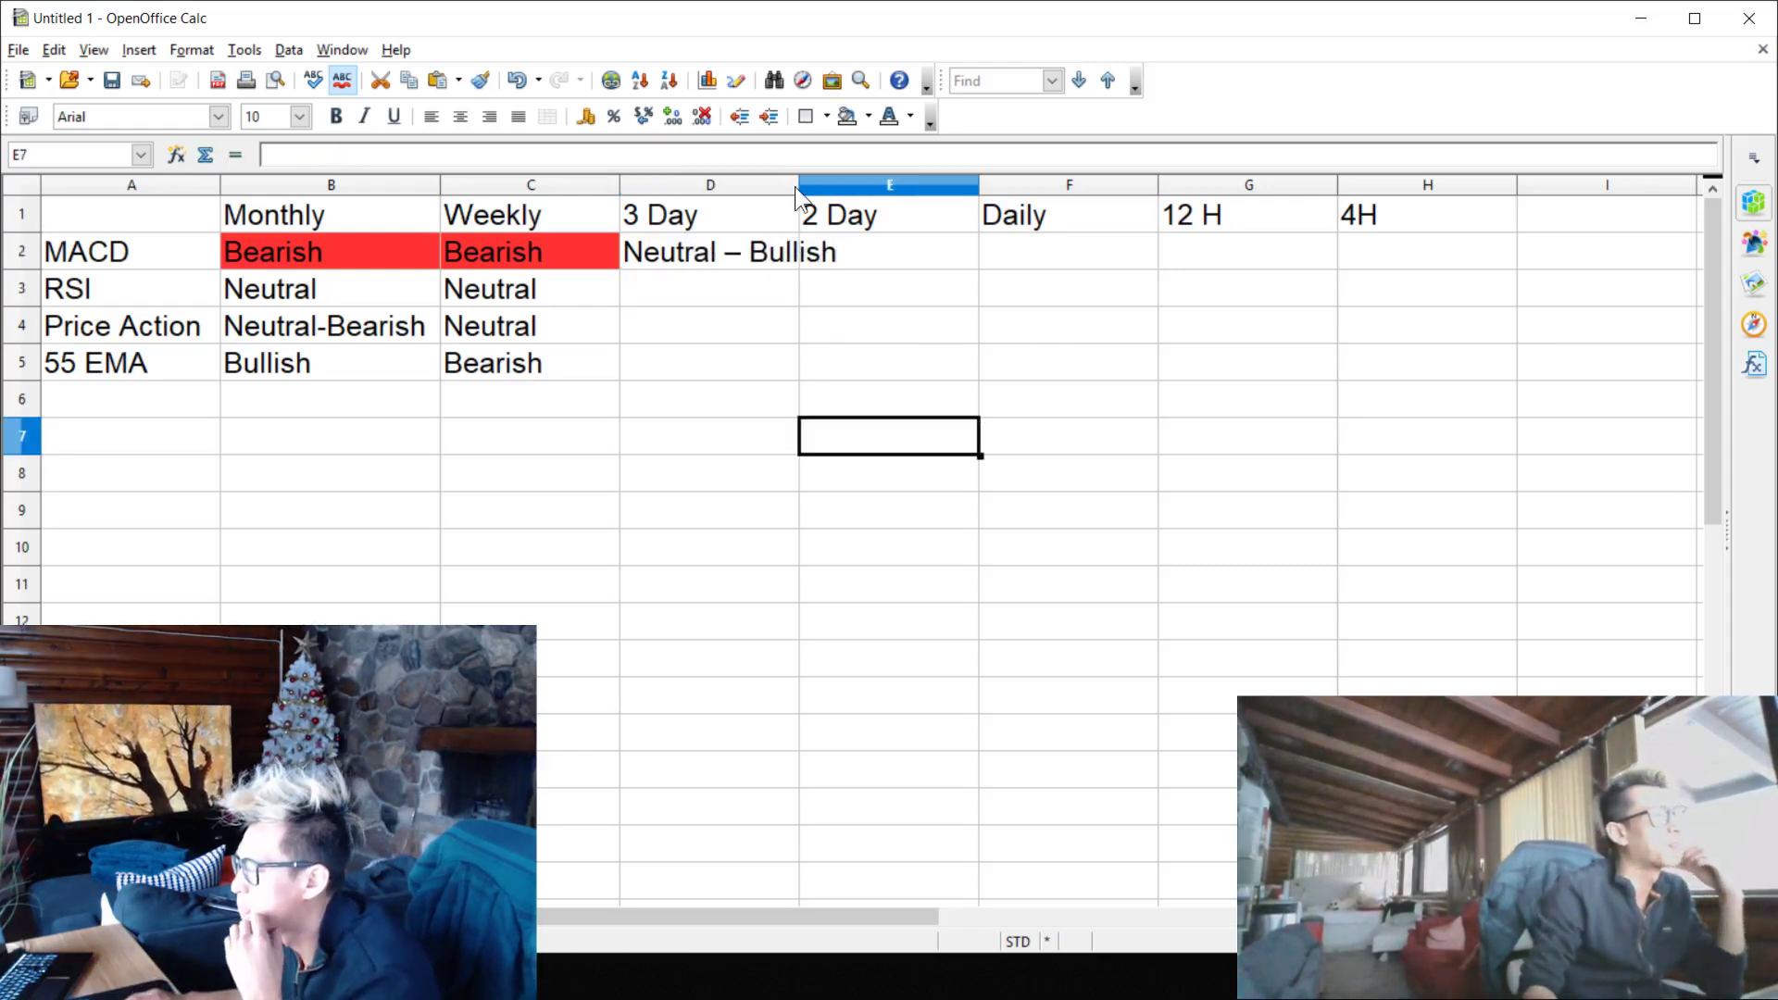
pyautogui.moveTo(796, 186); pyautogui.dragTo(845, 186)
pyautogui.click(1153, 408)
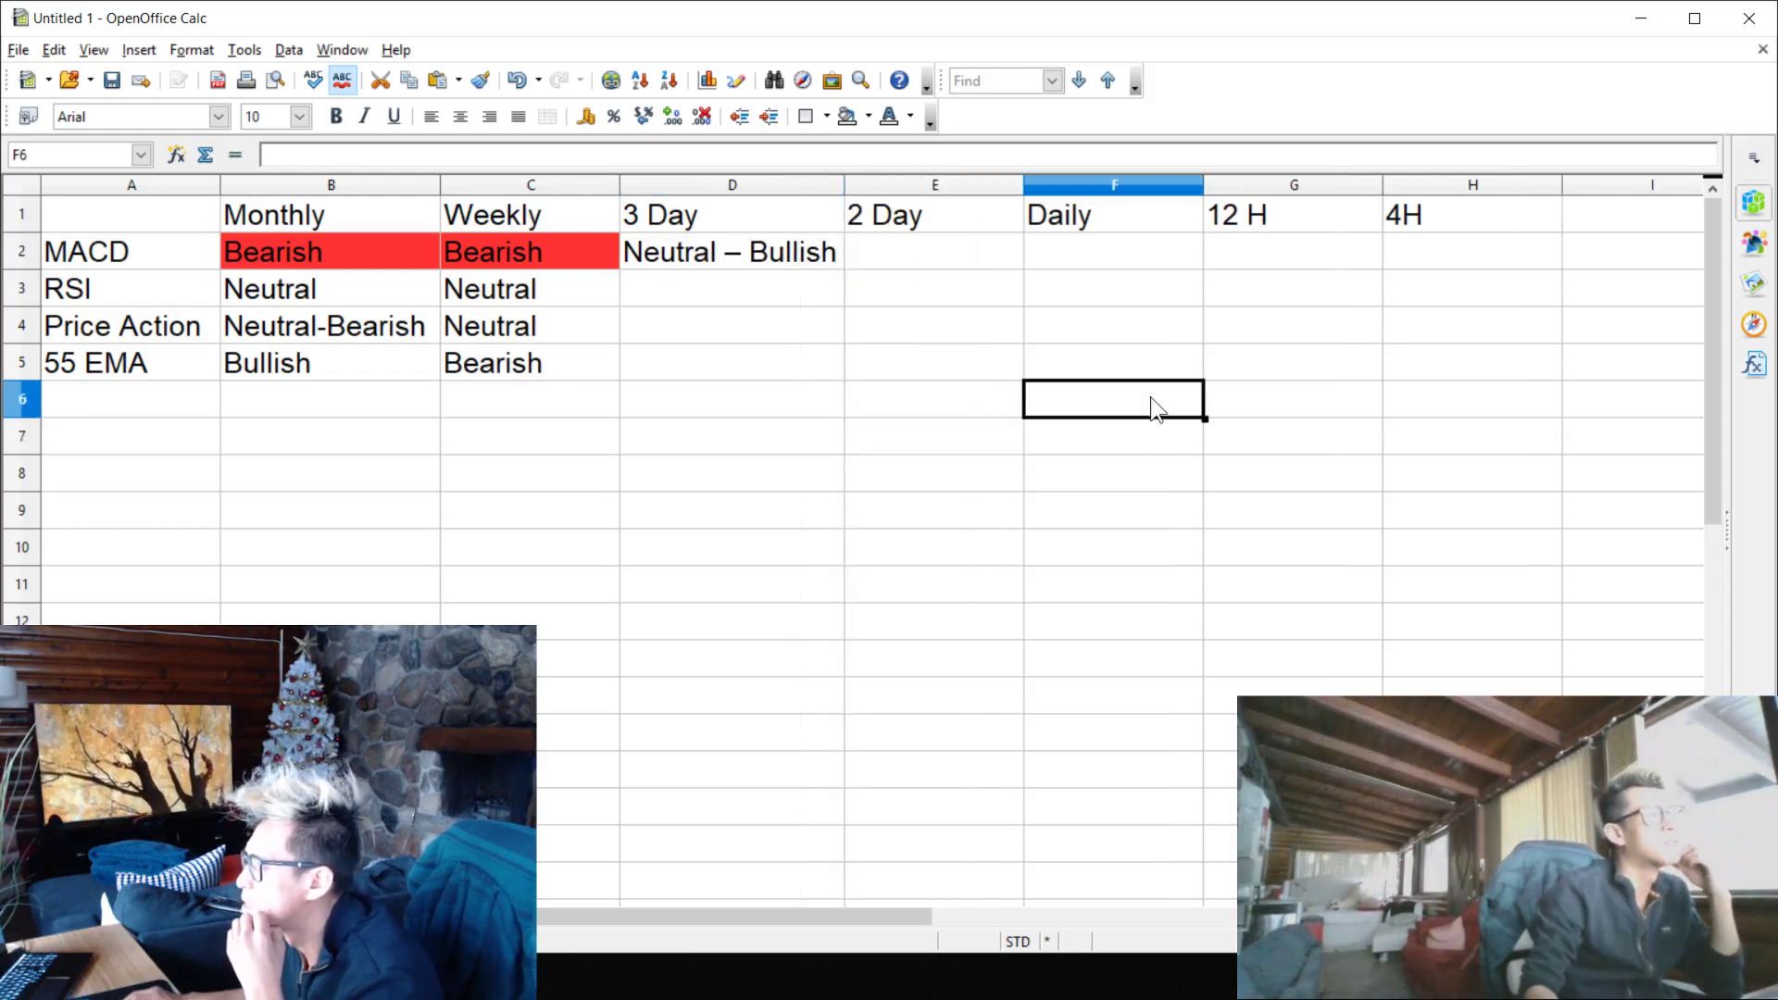
pyautogui.click(1640, 22)
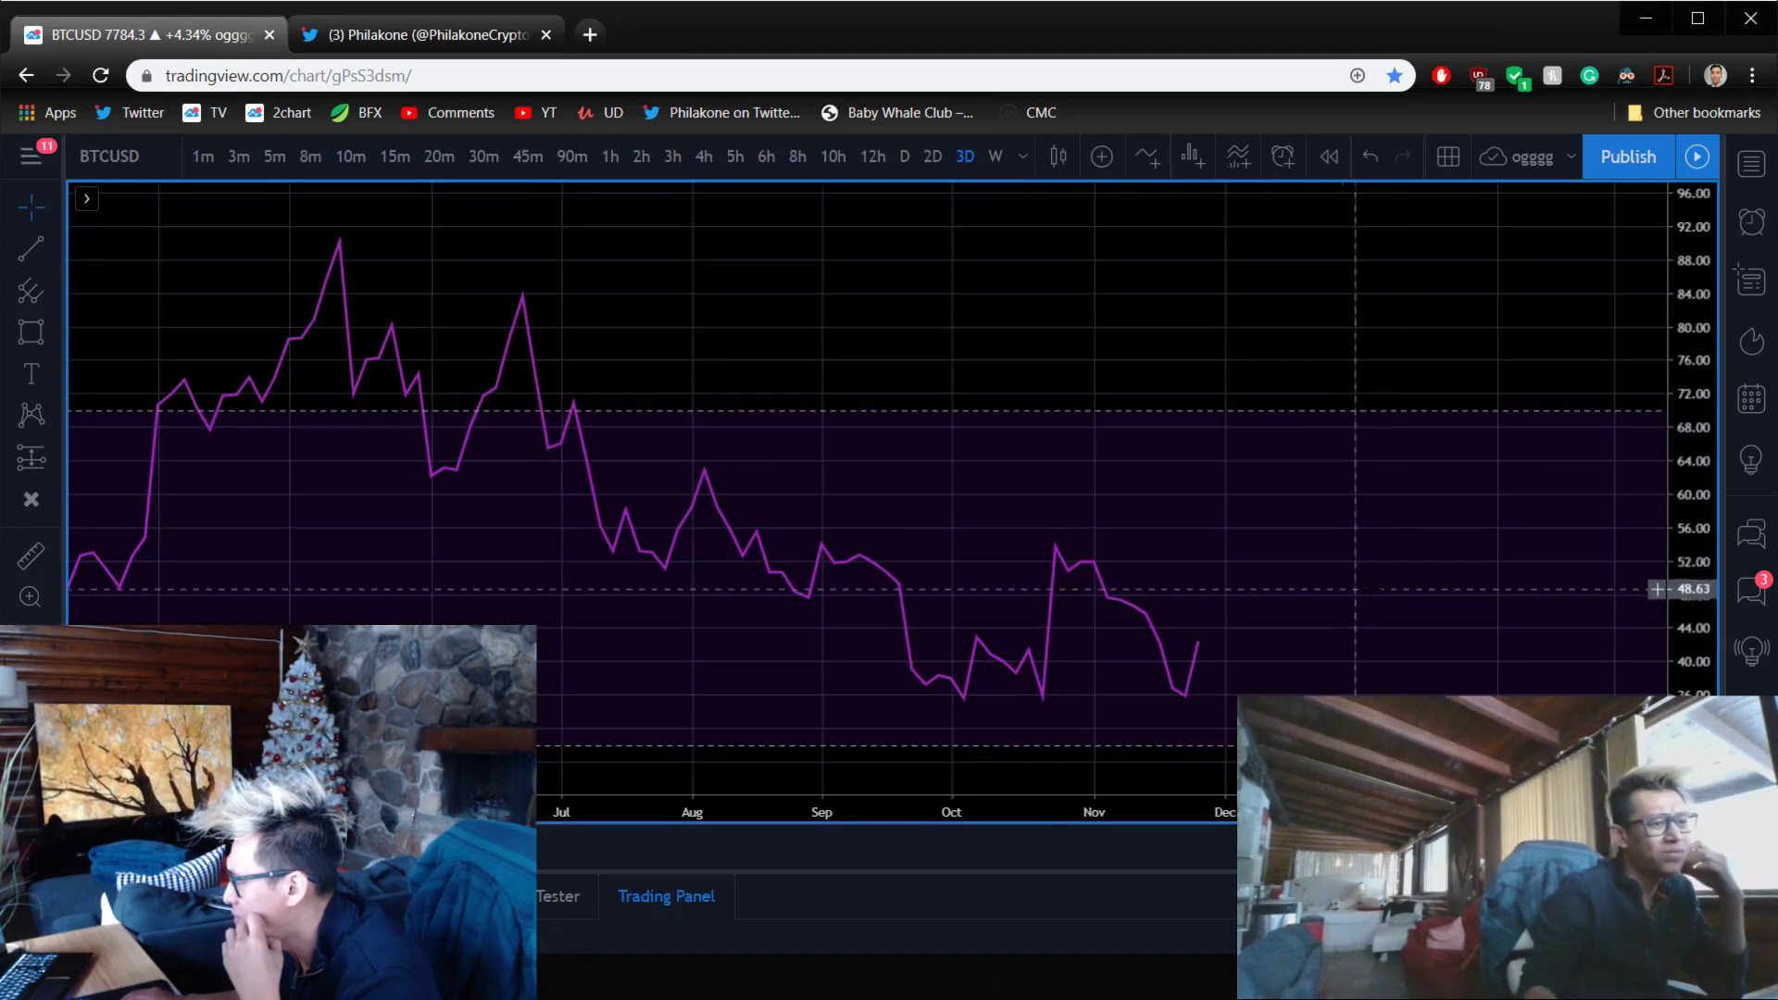
pyautogui.moveTo(1354, 589); pyautogui.dragTo(1225, 583)
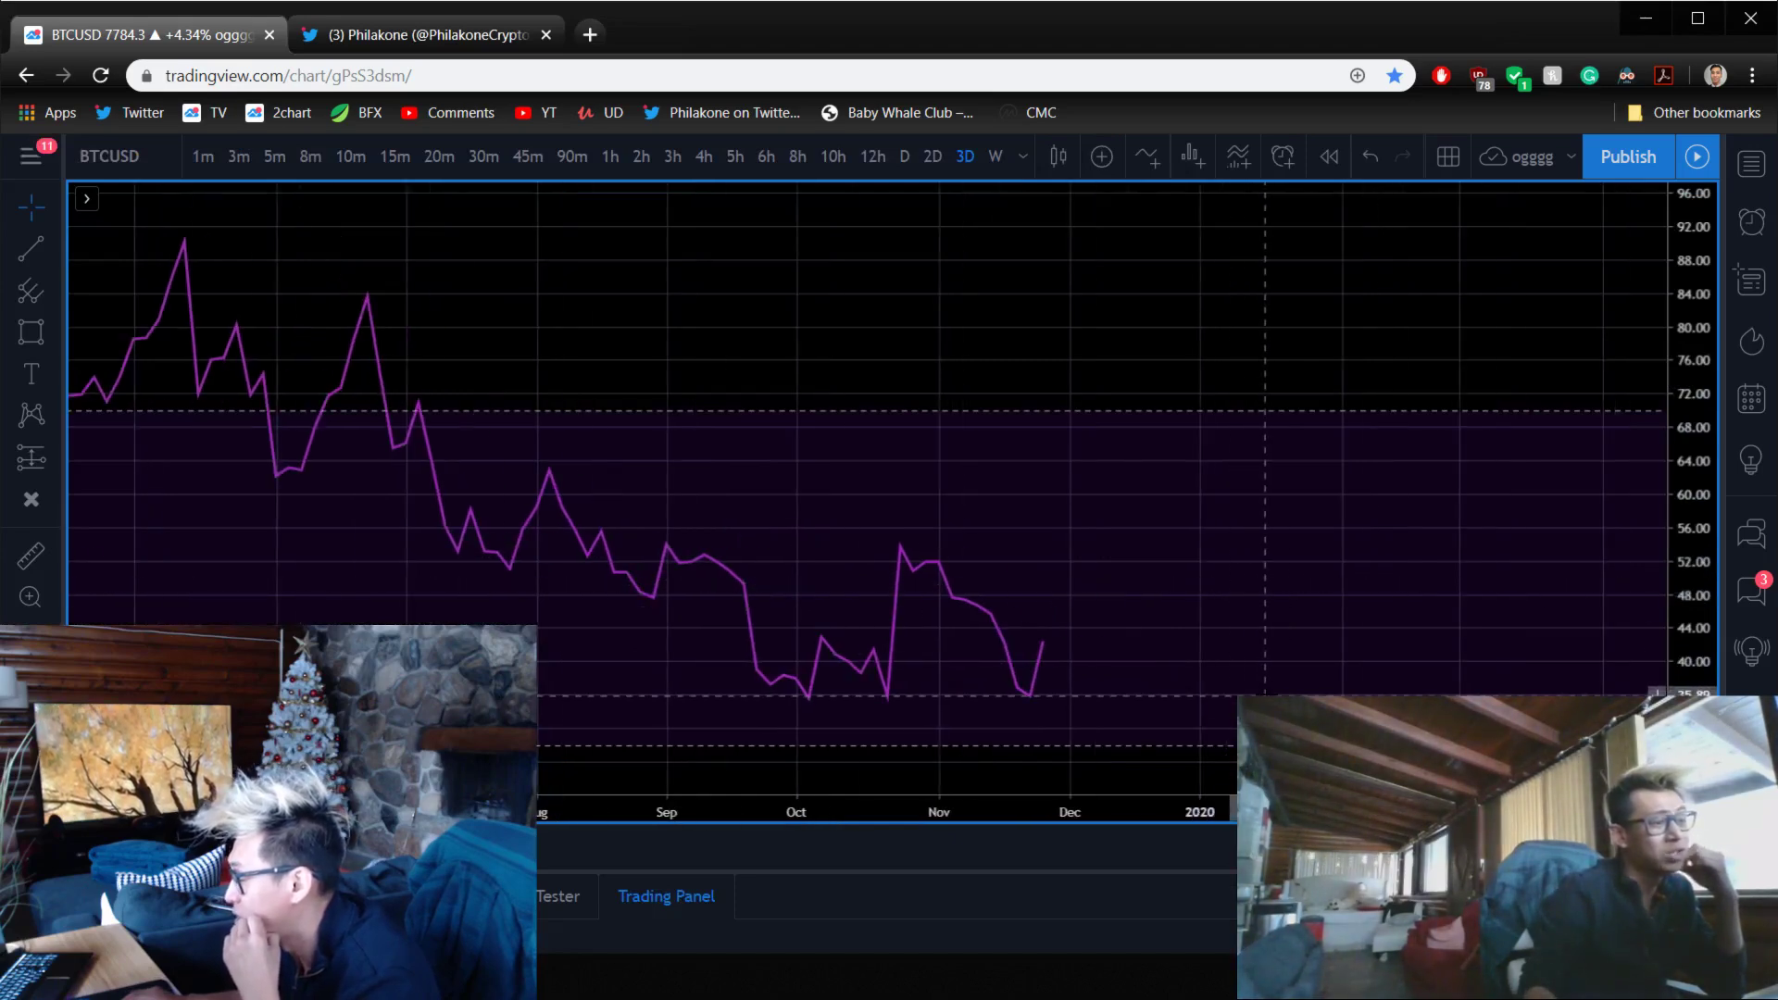
pyautogui.doubleClick(1287, 588)
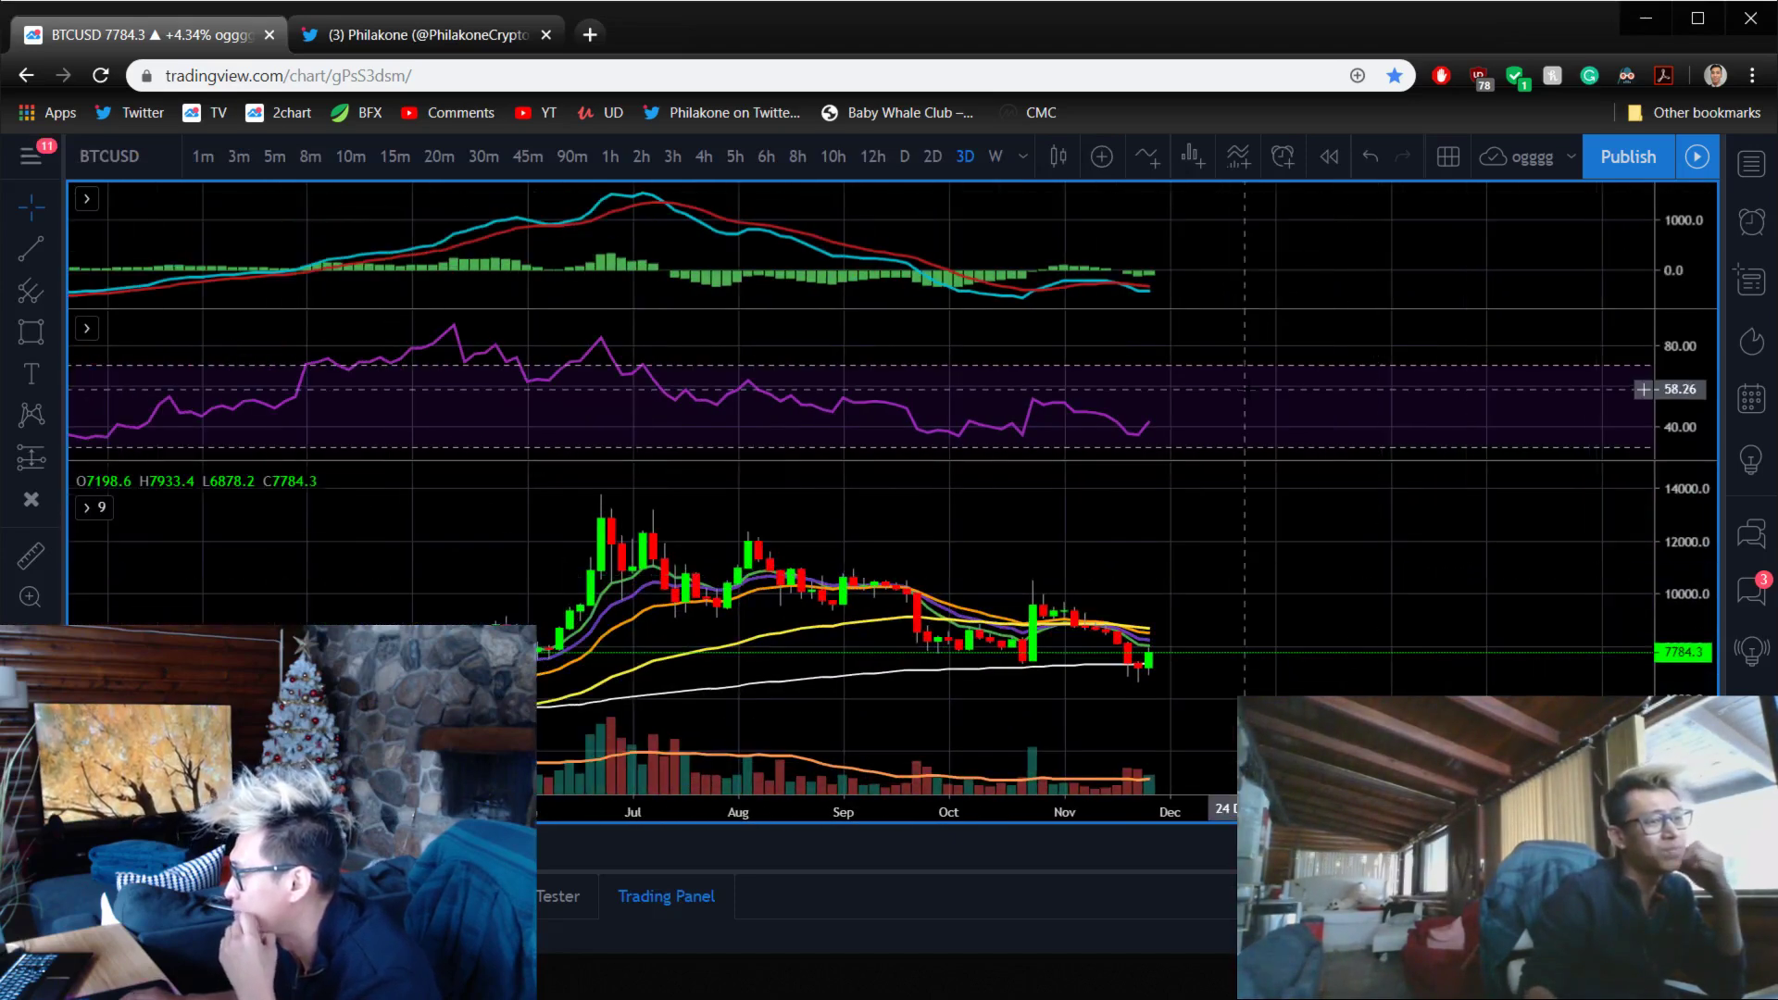
pyautogui.doubleClick(1244, 388)
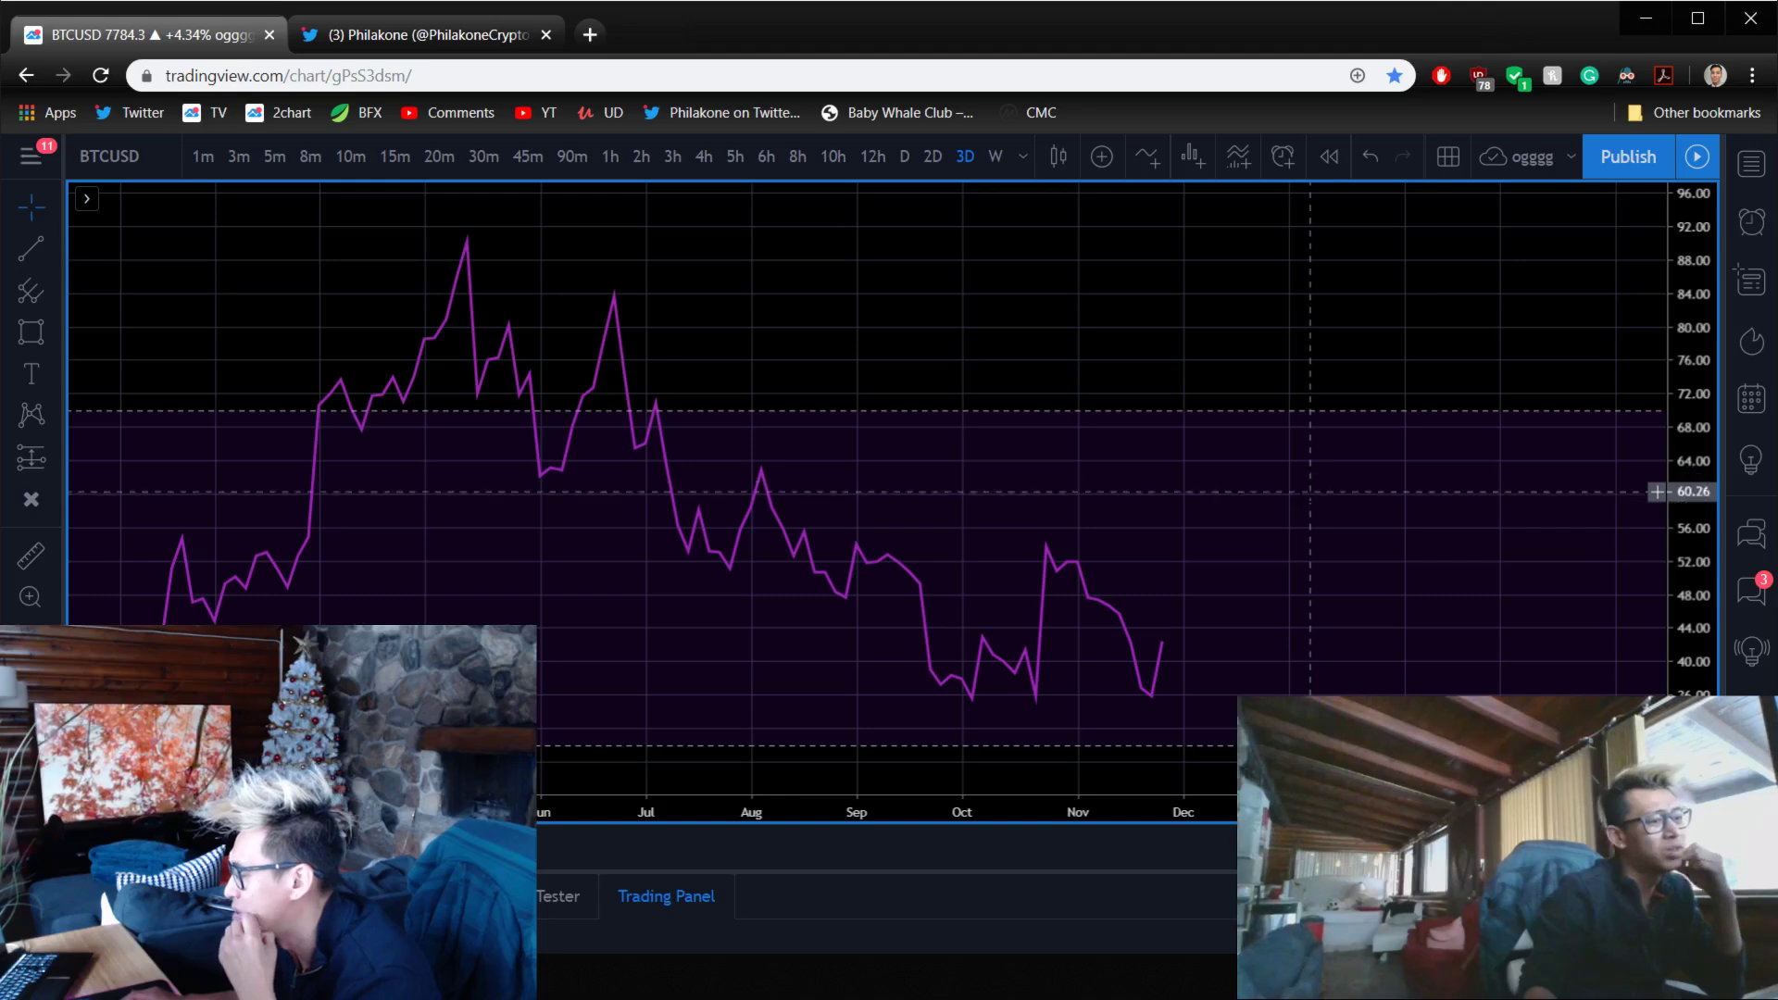
pyautogui.doubleClick(1321, 571)
pyautogui.scroll(3, 1201, 565)
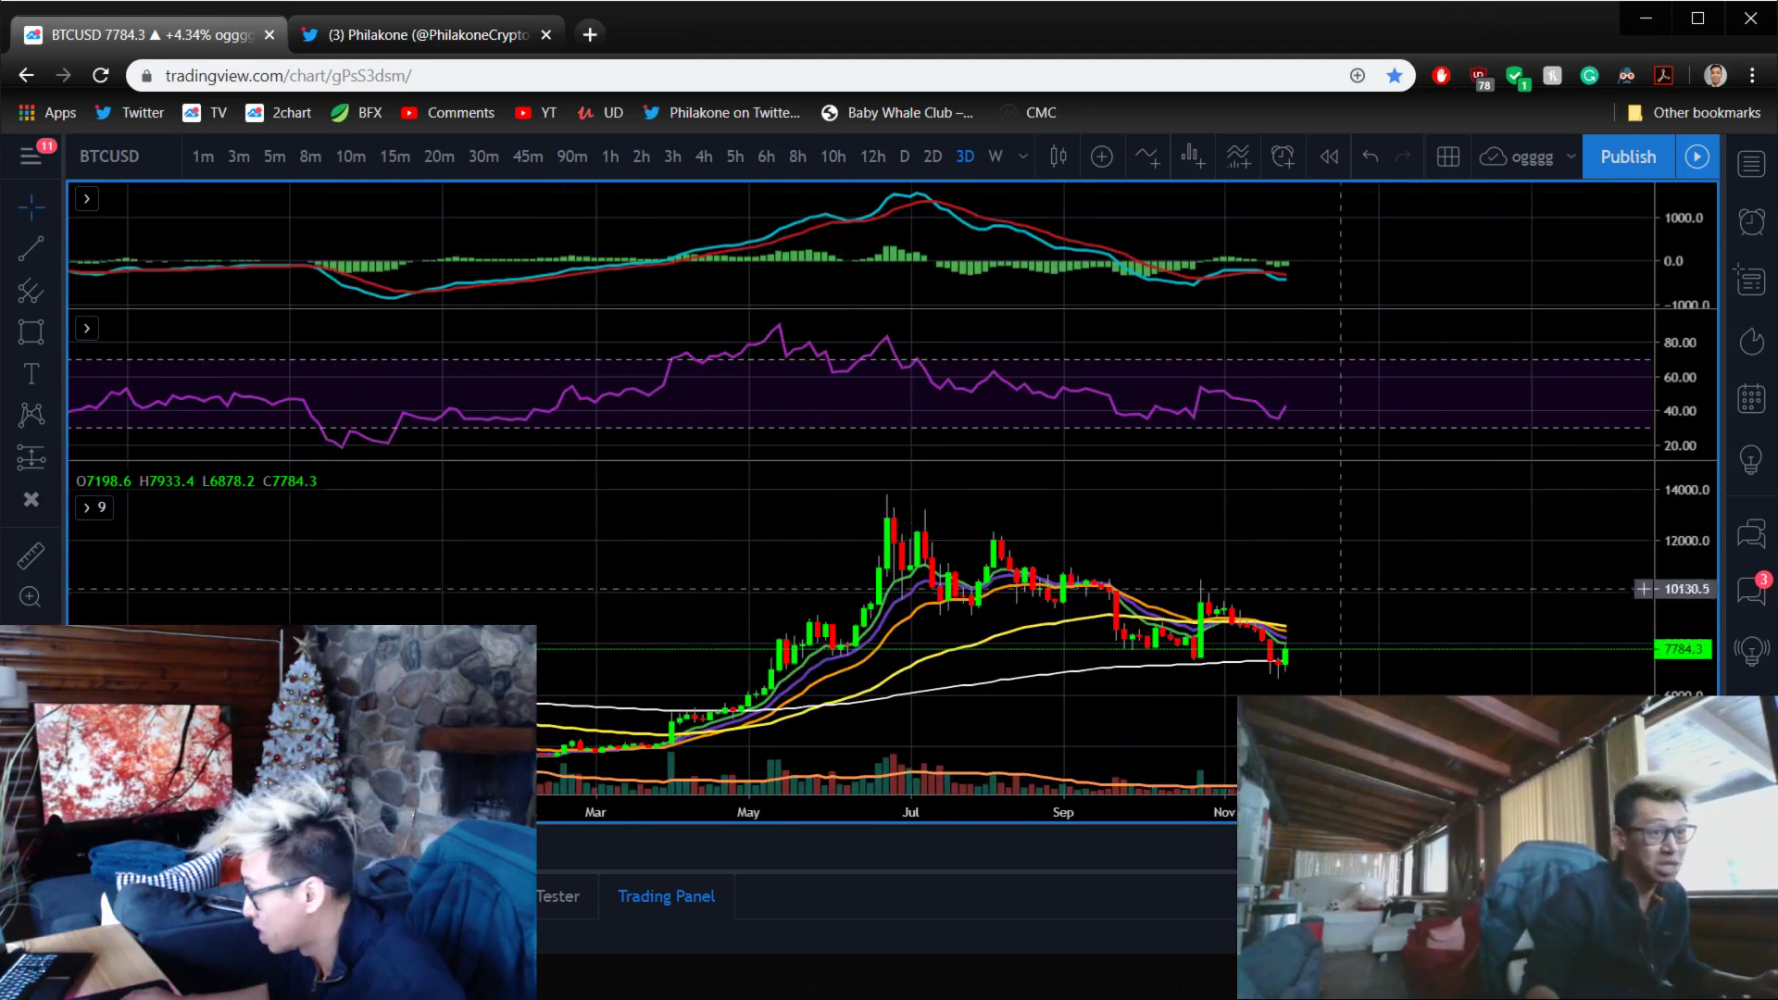
pyautogui.moveTo(1201, 565); pyautogui.dragTo(1009, 565)
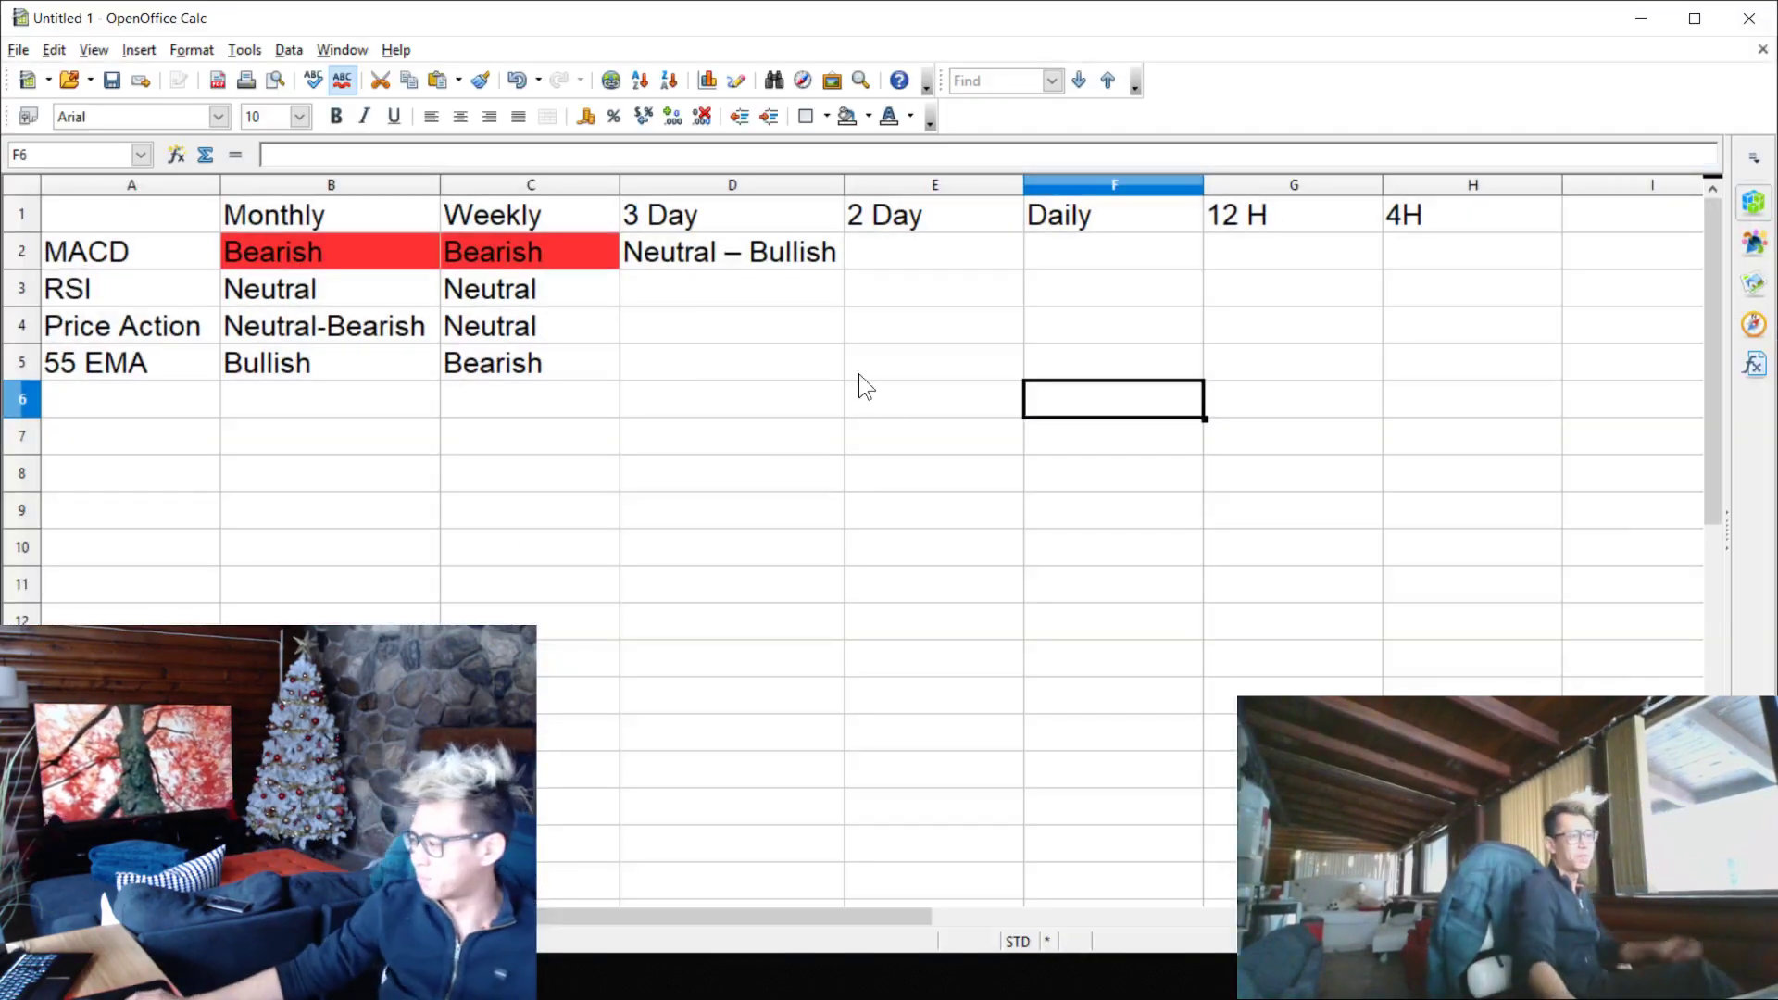
# - Enter 'Bullish - Triple Bottomed' in D3, widen column D to fit, and minimize Calc
pyautogui.click(782, 304)
pyautogui.write('Bullish - Trip')
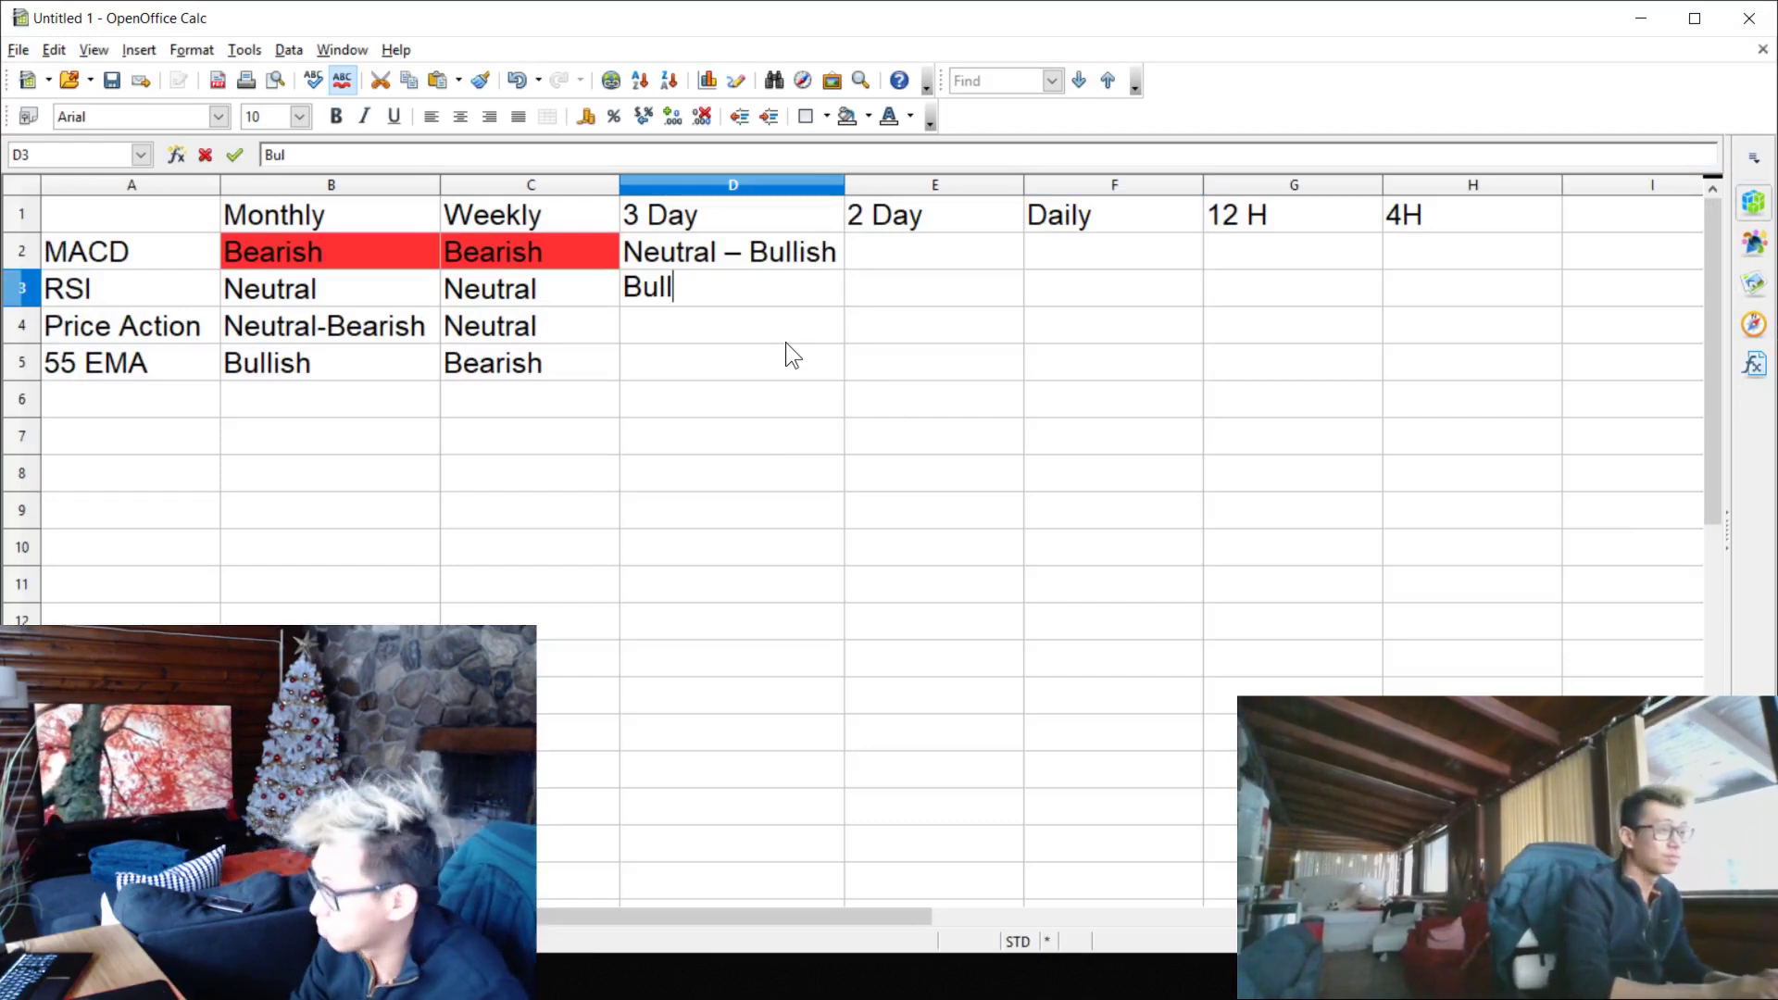
pyautogui.write('le Bottomed')
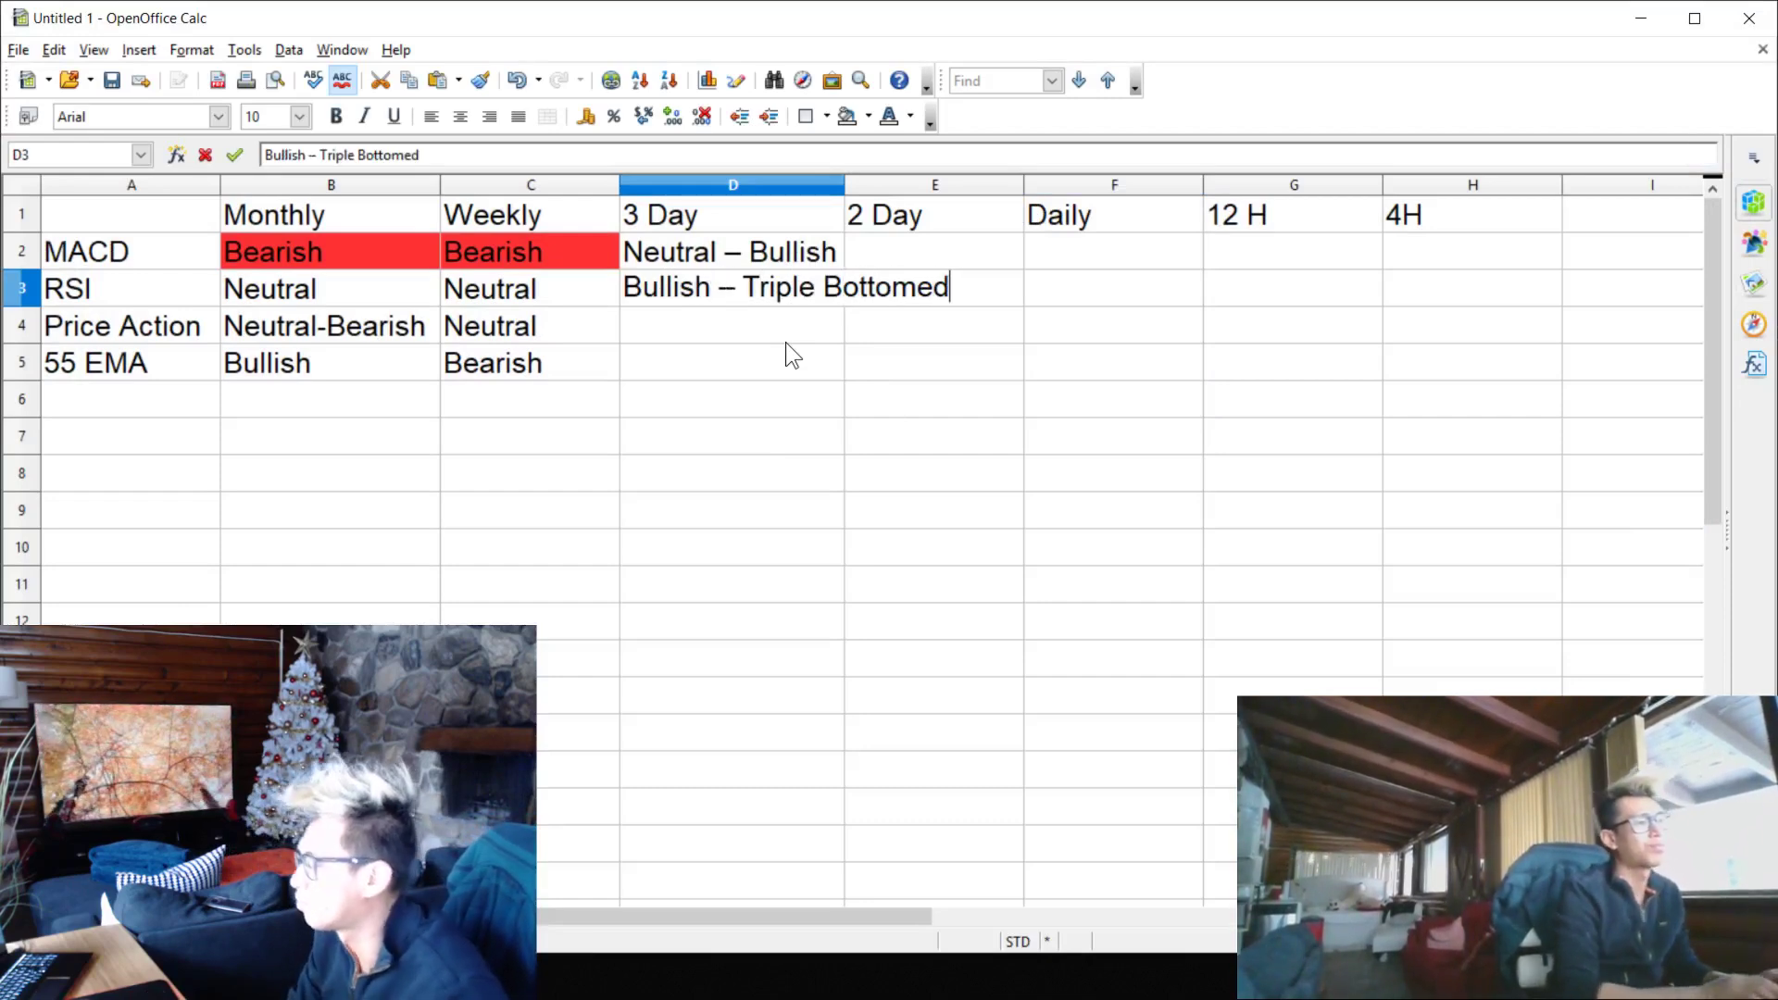
pyautogui.press('Return')
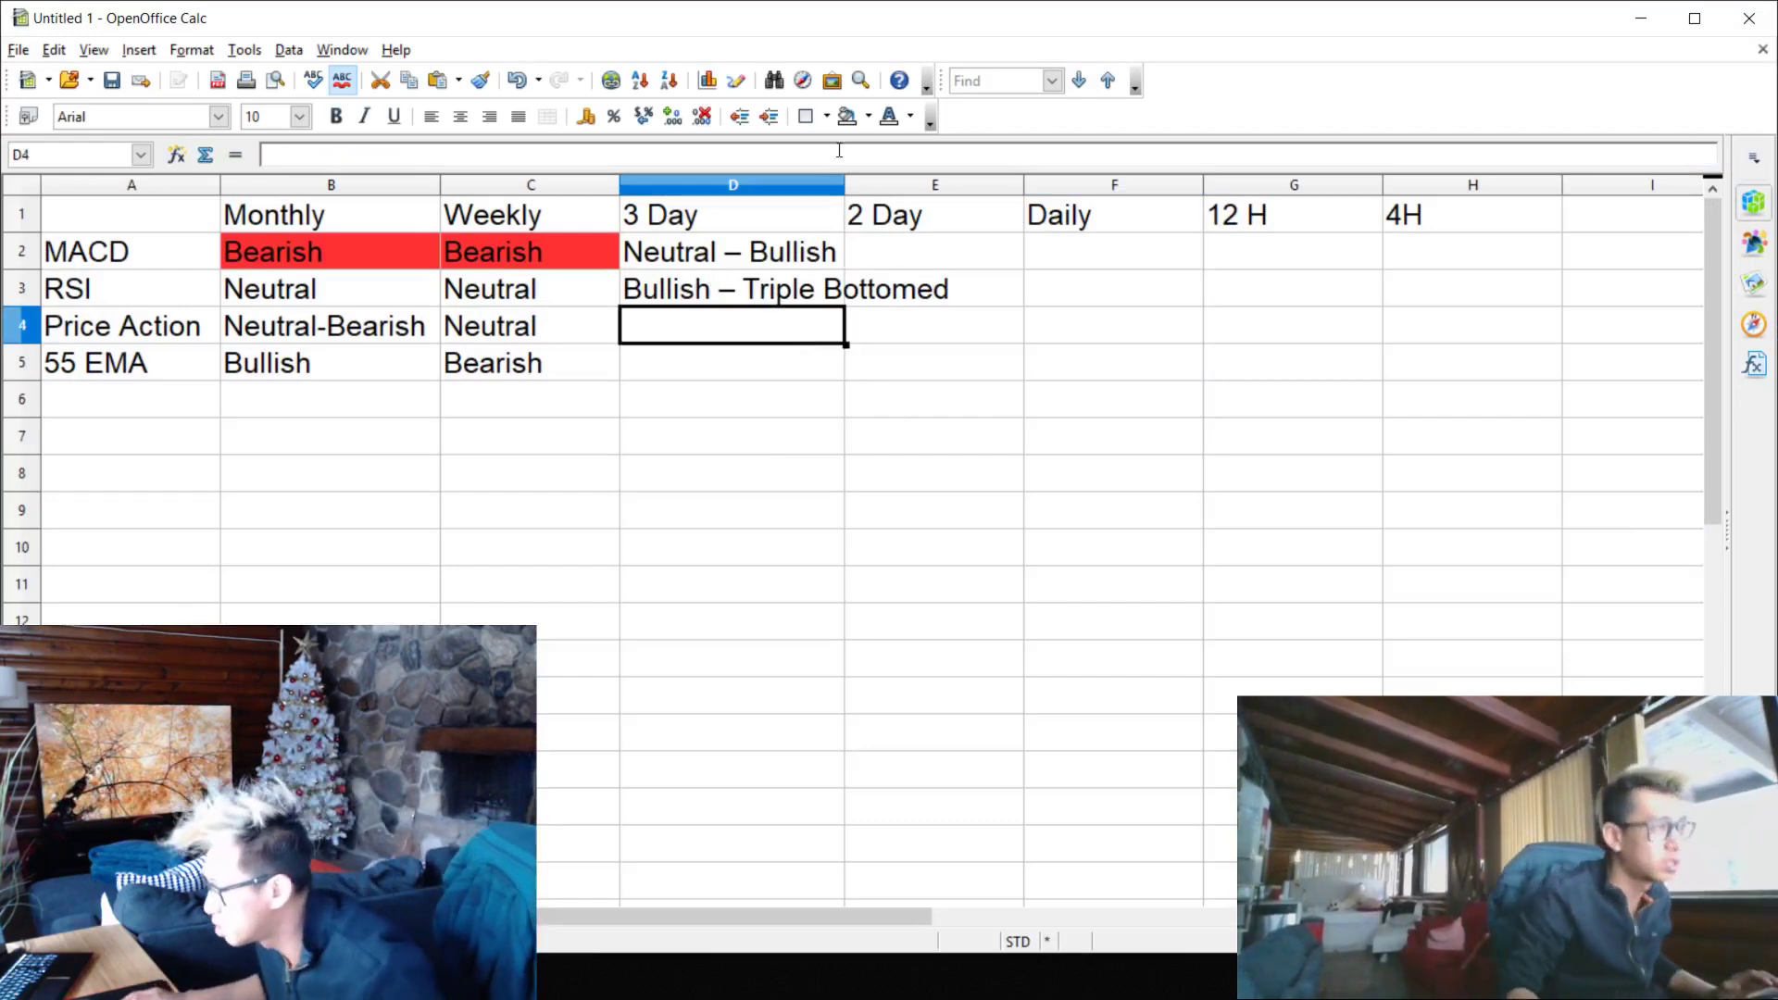
pyautogui.moveTo(843, 185); pyautogui.dragTo(963, 225)
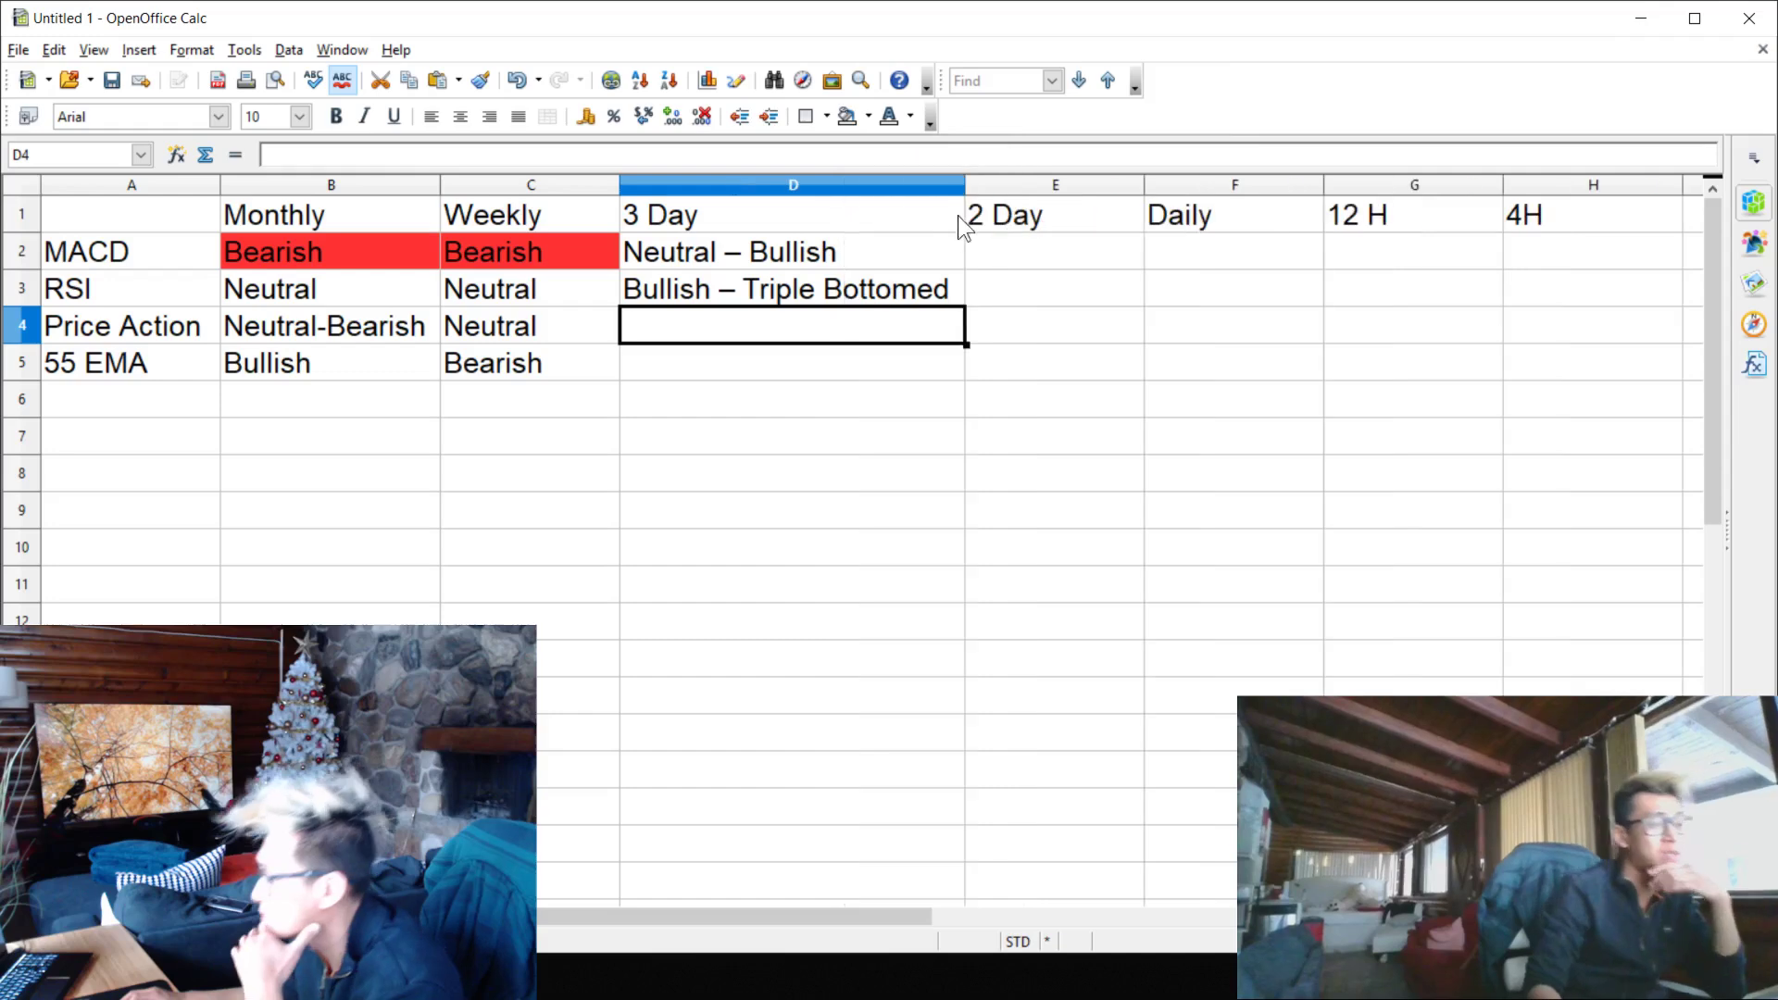
pyautogui.click(1640, 17)
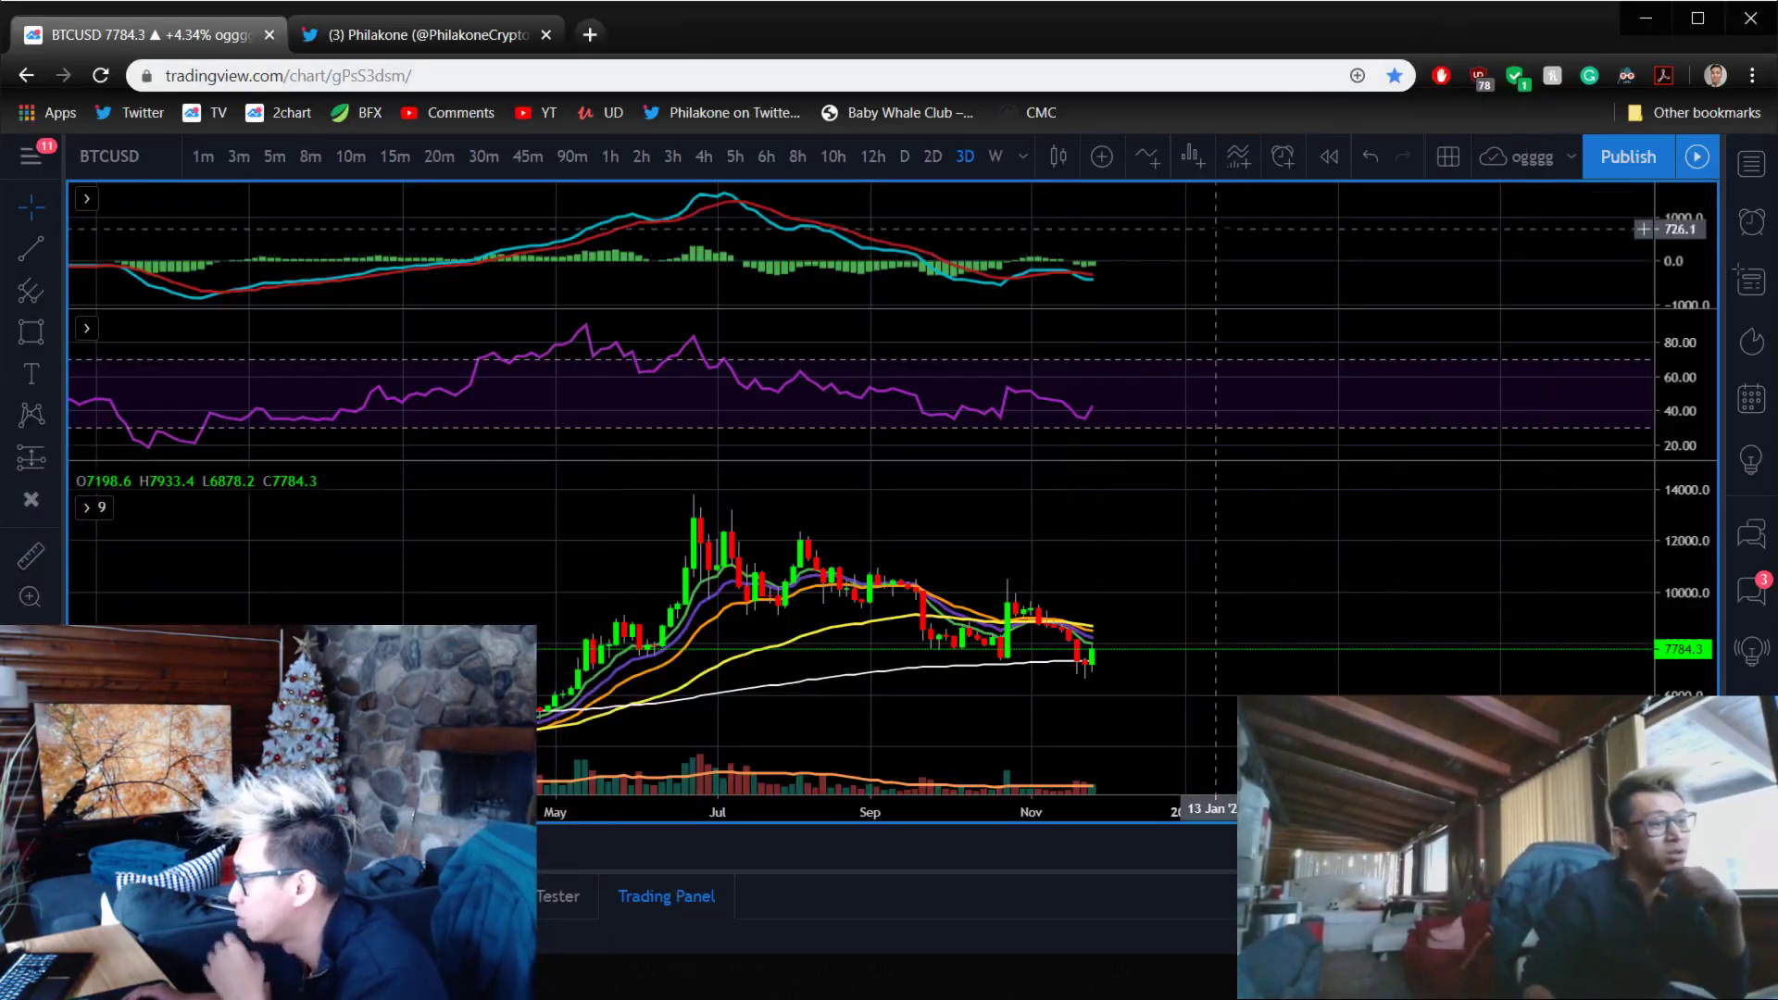
# - Zoom and pan the 3-day BTCUSD chart to examine the latest candles, MACD and RSI
pyautogui.hotkey('alt', 'Tab')
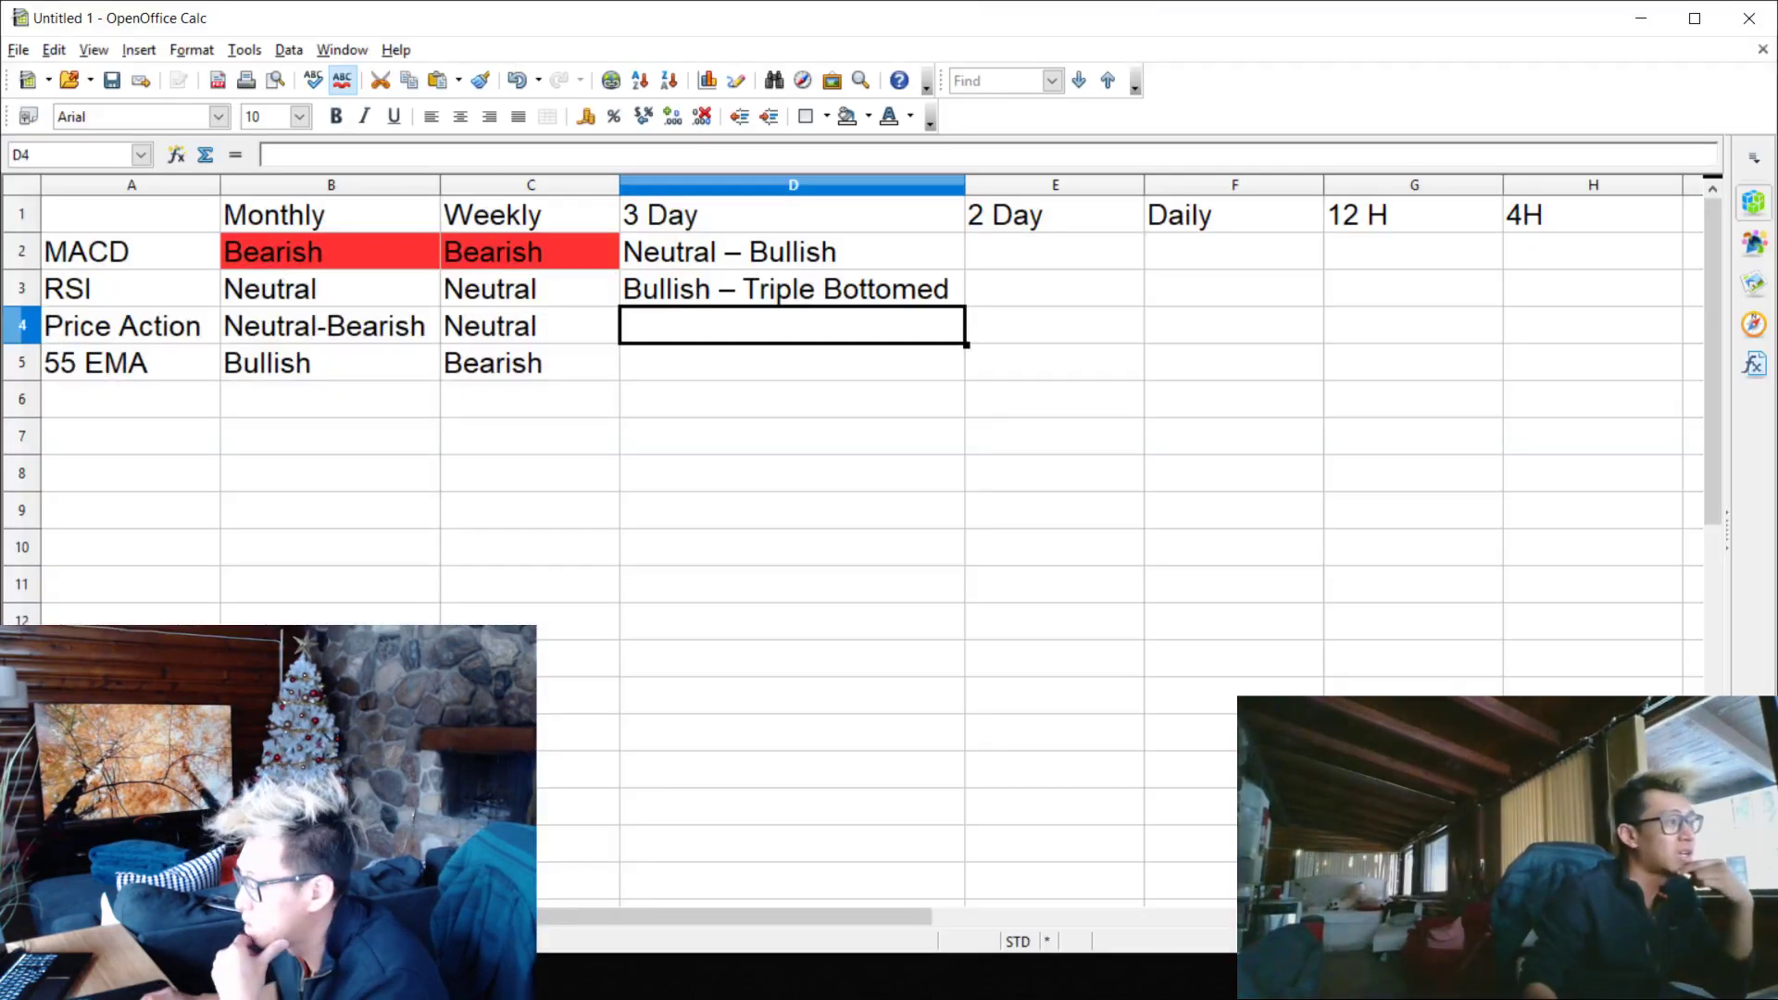
pyautogui.hotkey('alt', 'Tab')
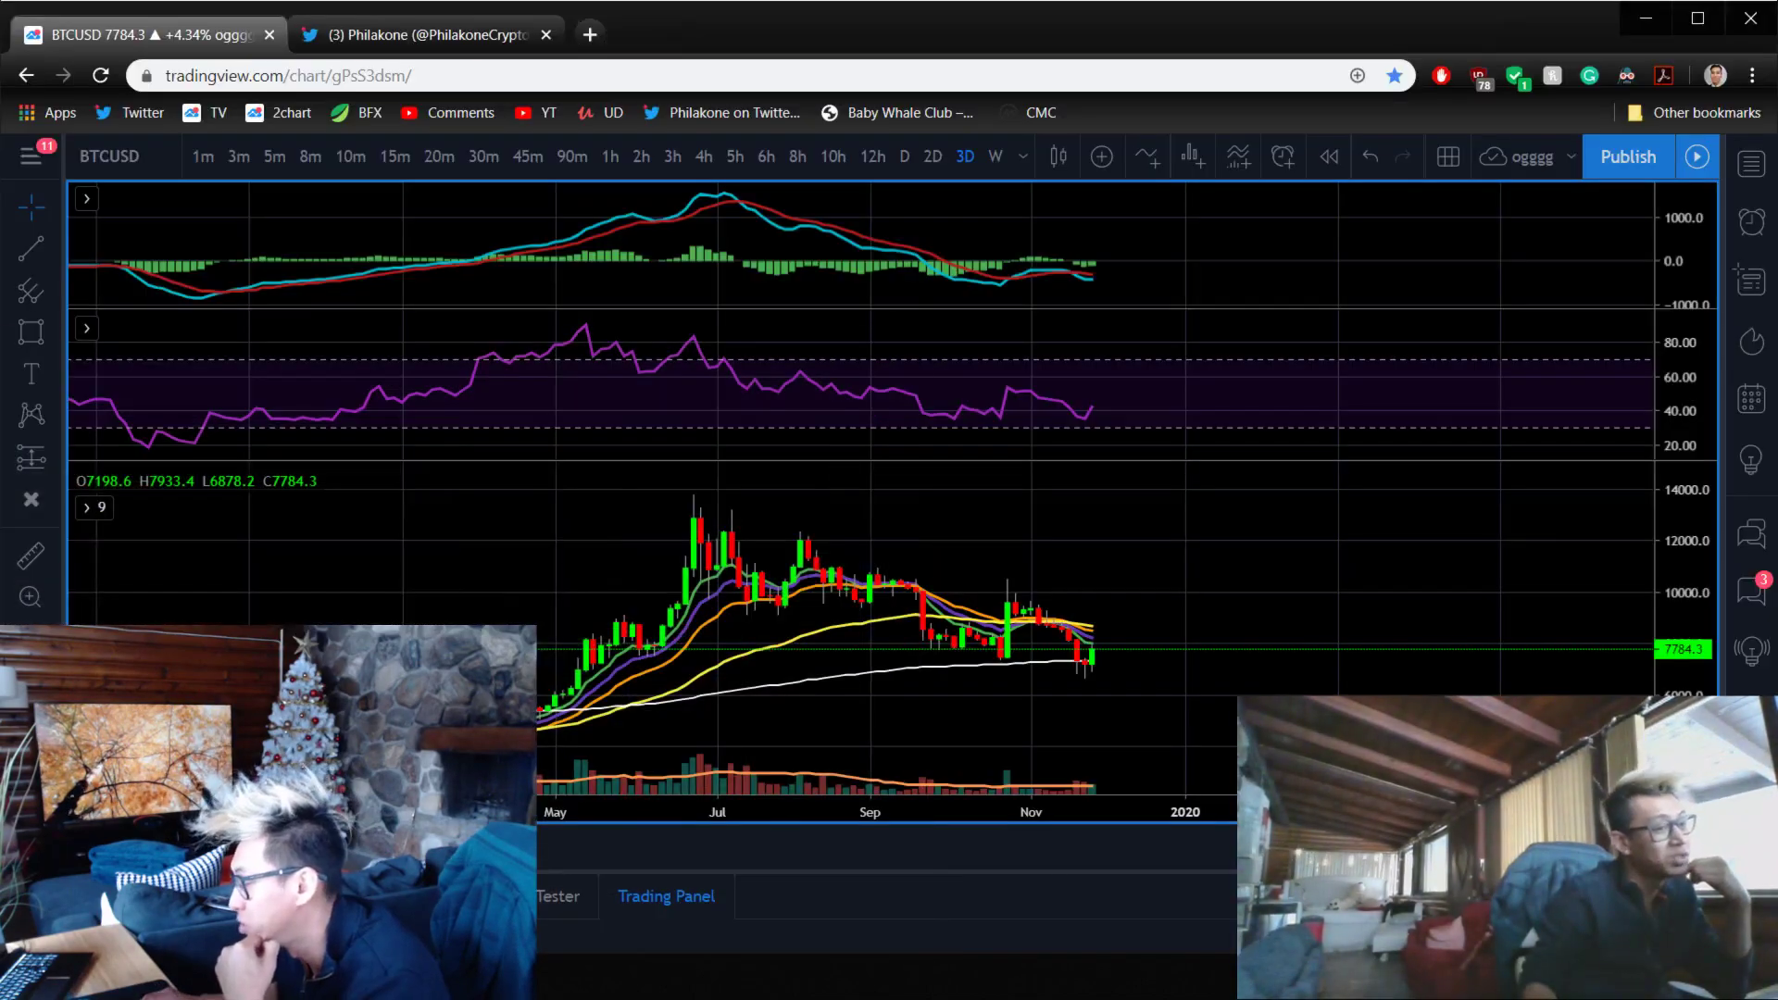
pyautogui.scroll(7, 818, 559)
pyautogui.rightClick(789, 563)
pyautogui.moveTo(596, 559); pyautogui.dragTo(757, 547)
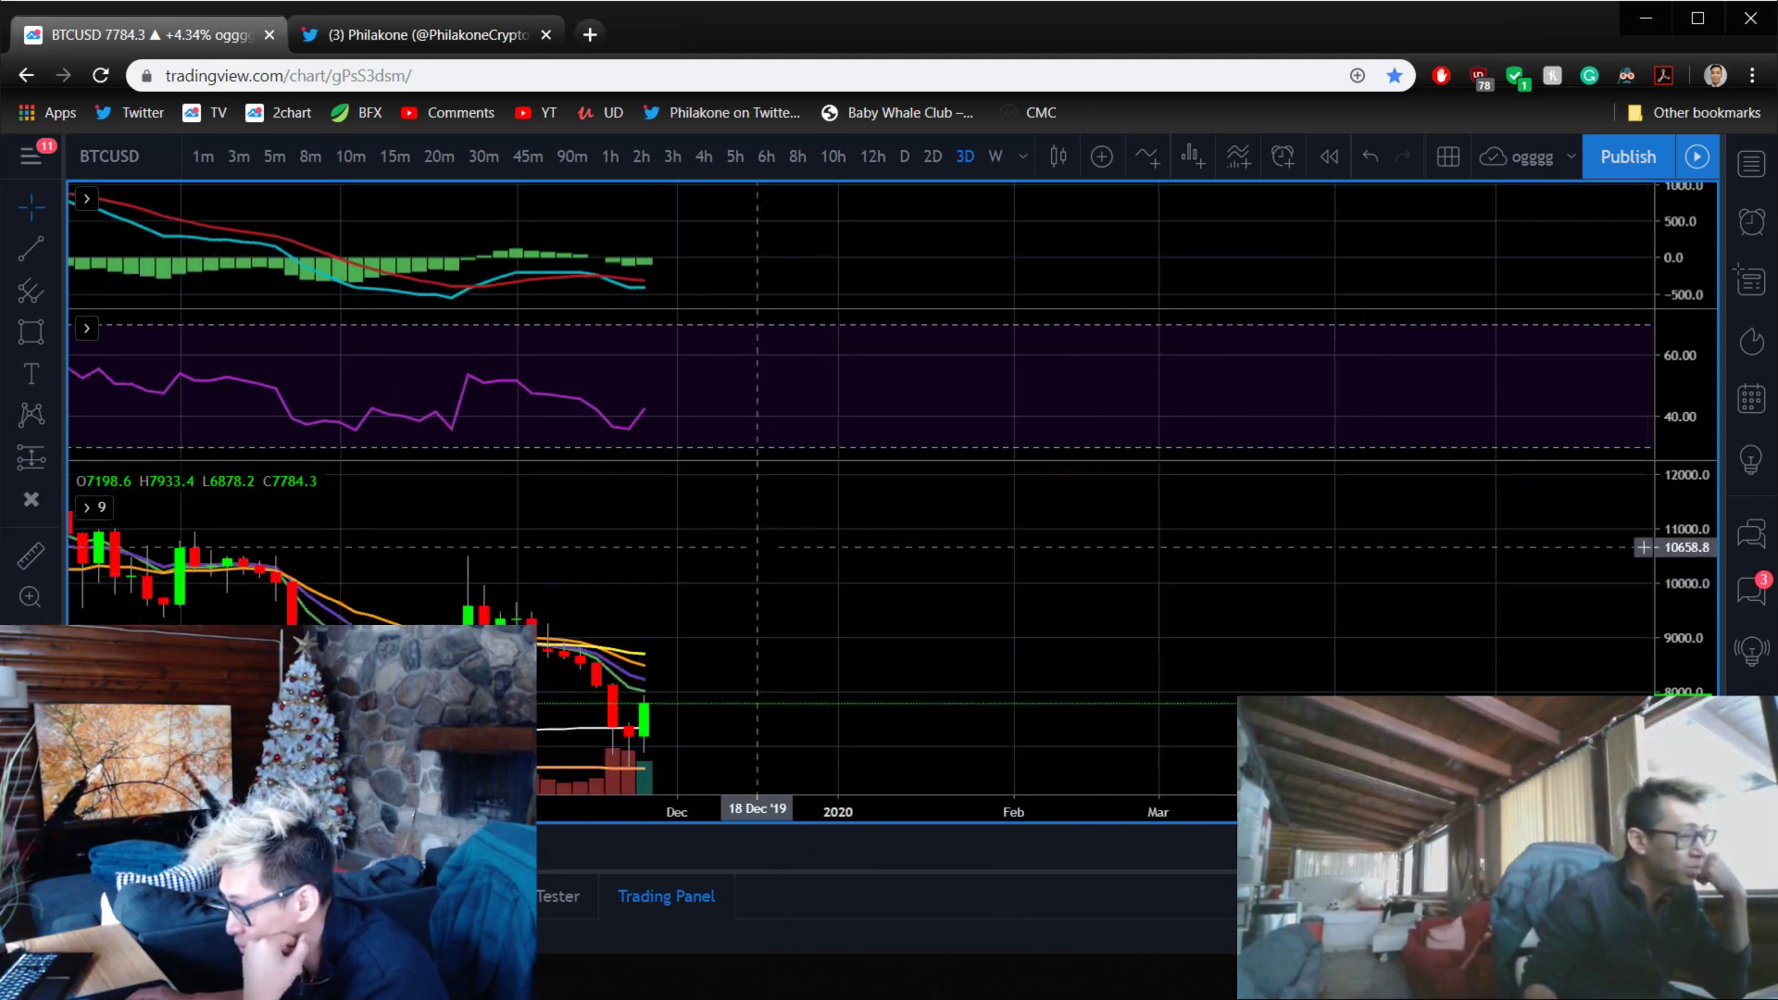
pyautogui.scroll(-2, 902, 597)
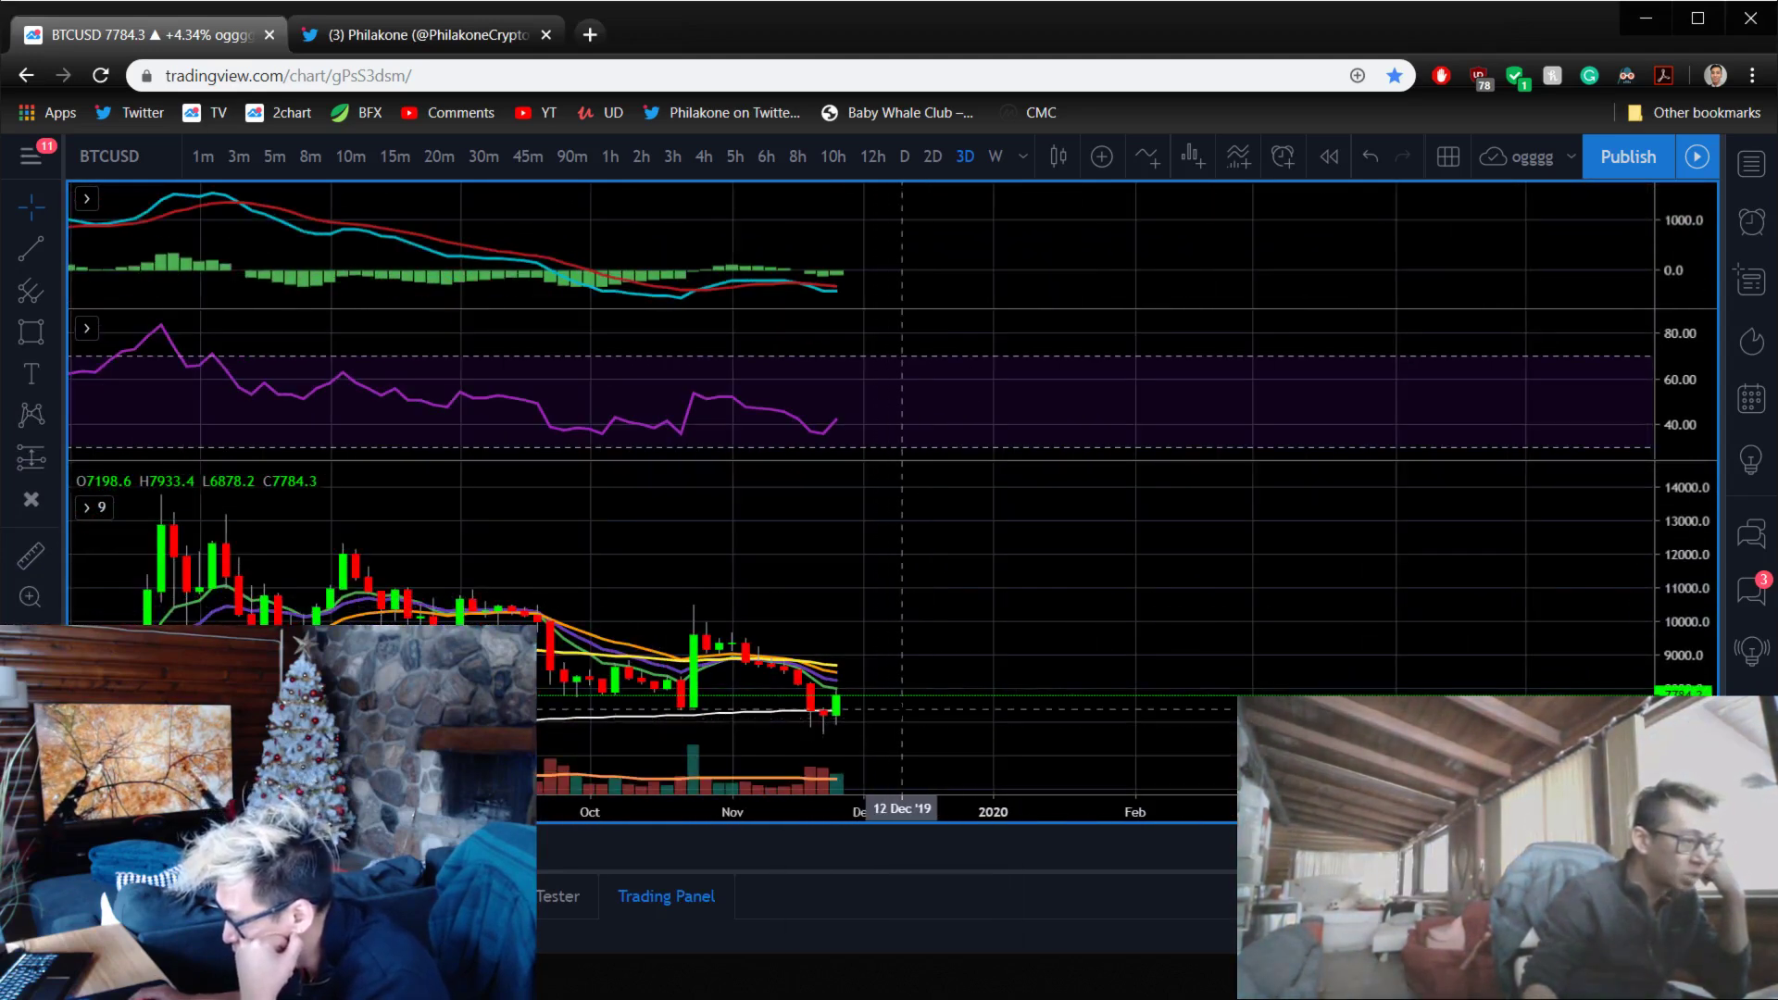
pyautogui.scroll(-2, 901, 709)
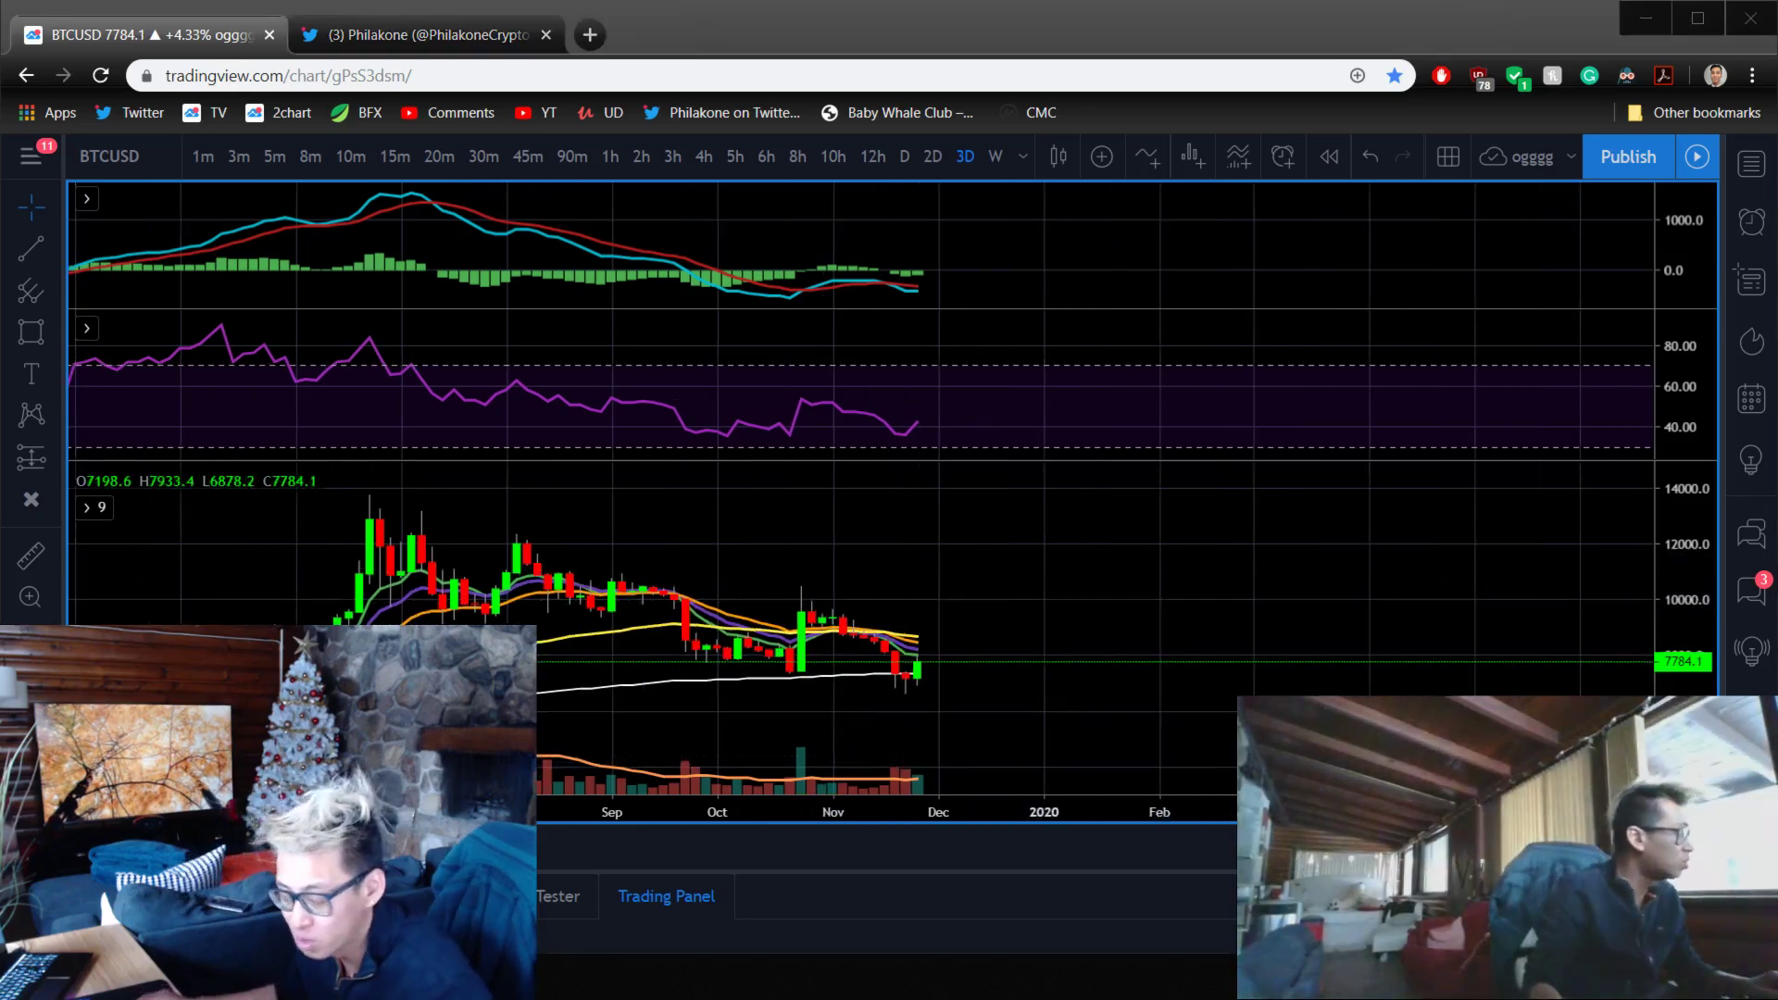
pyautogui.hotkey('alt', 'Tab')
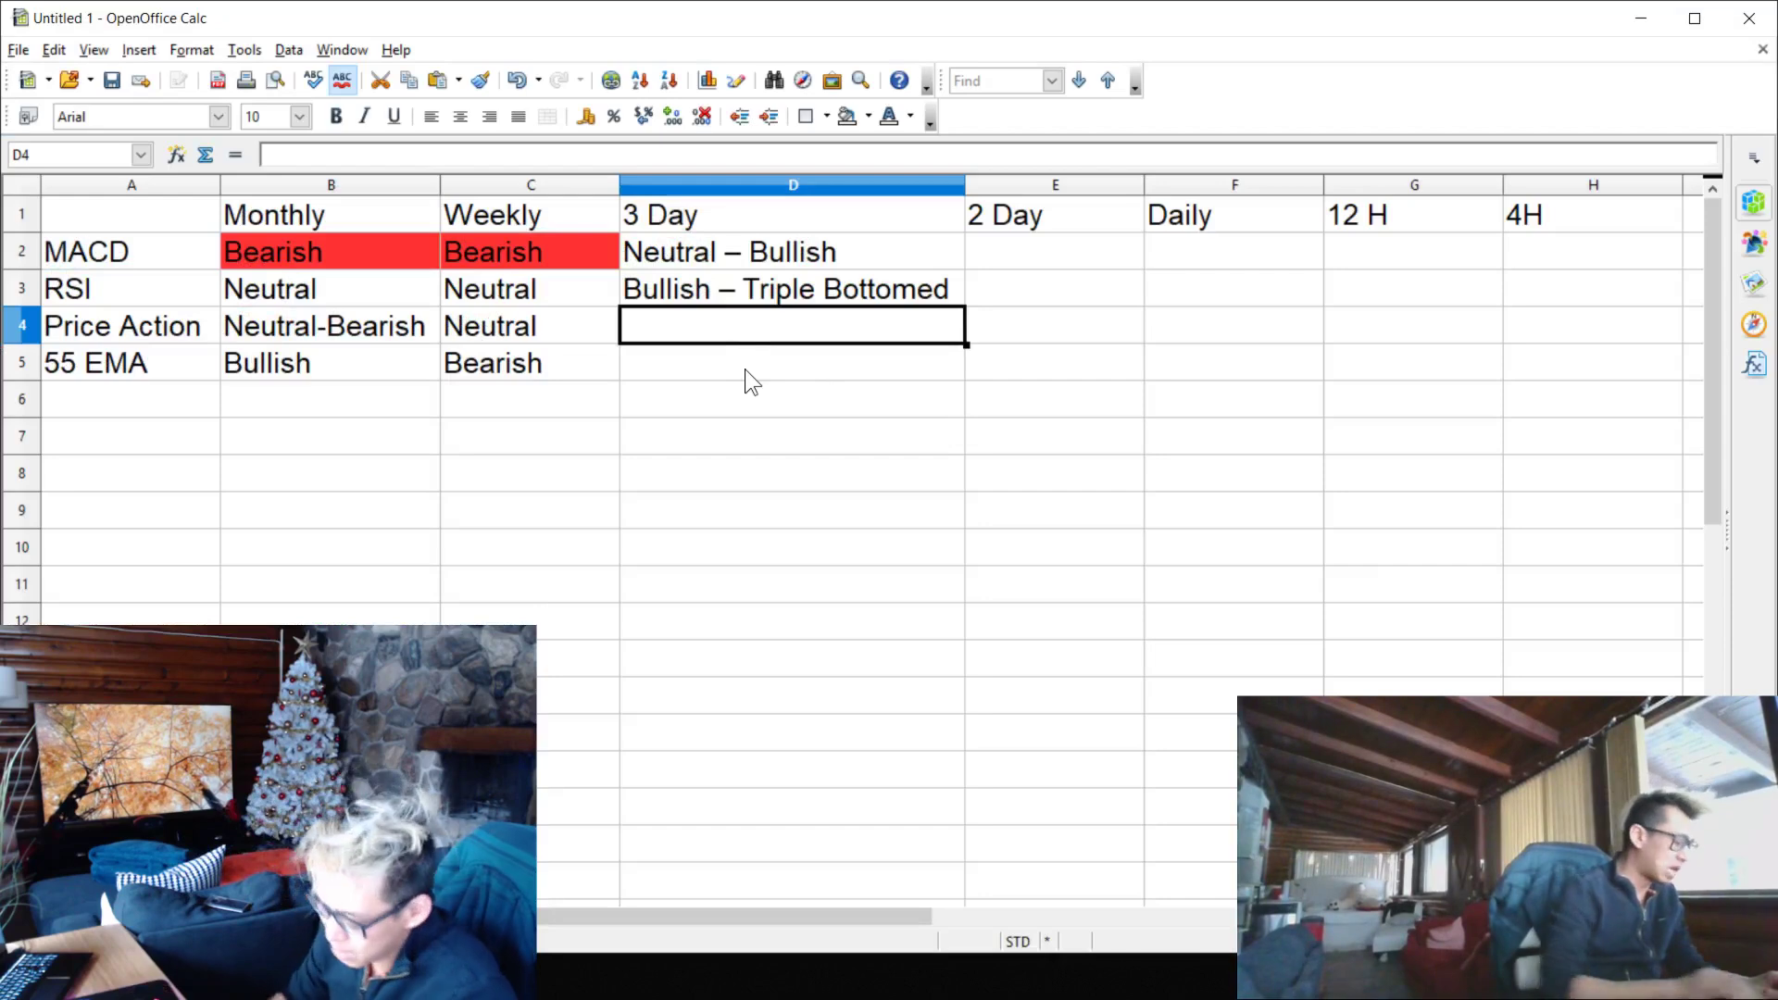
# - Enter Neutral as the 3 Day Price Action in cell D4
pyautogui.write('Neutral')
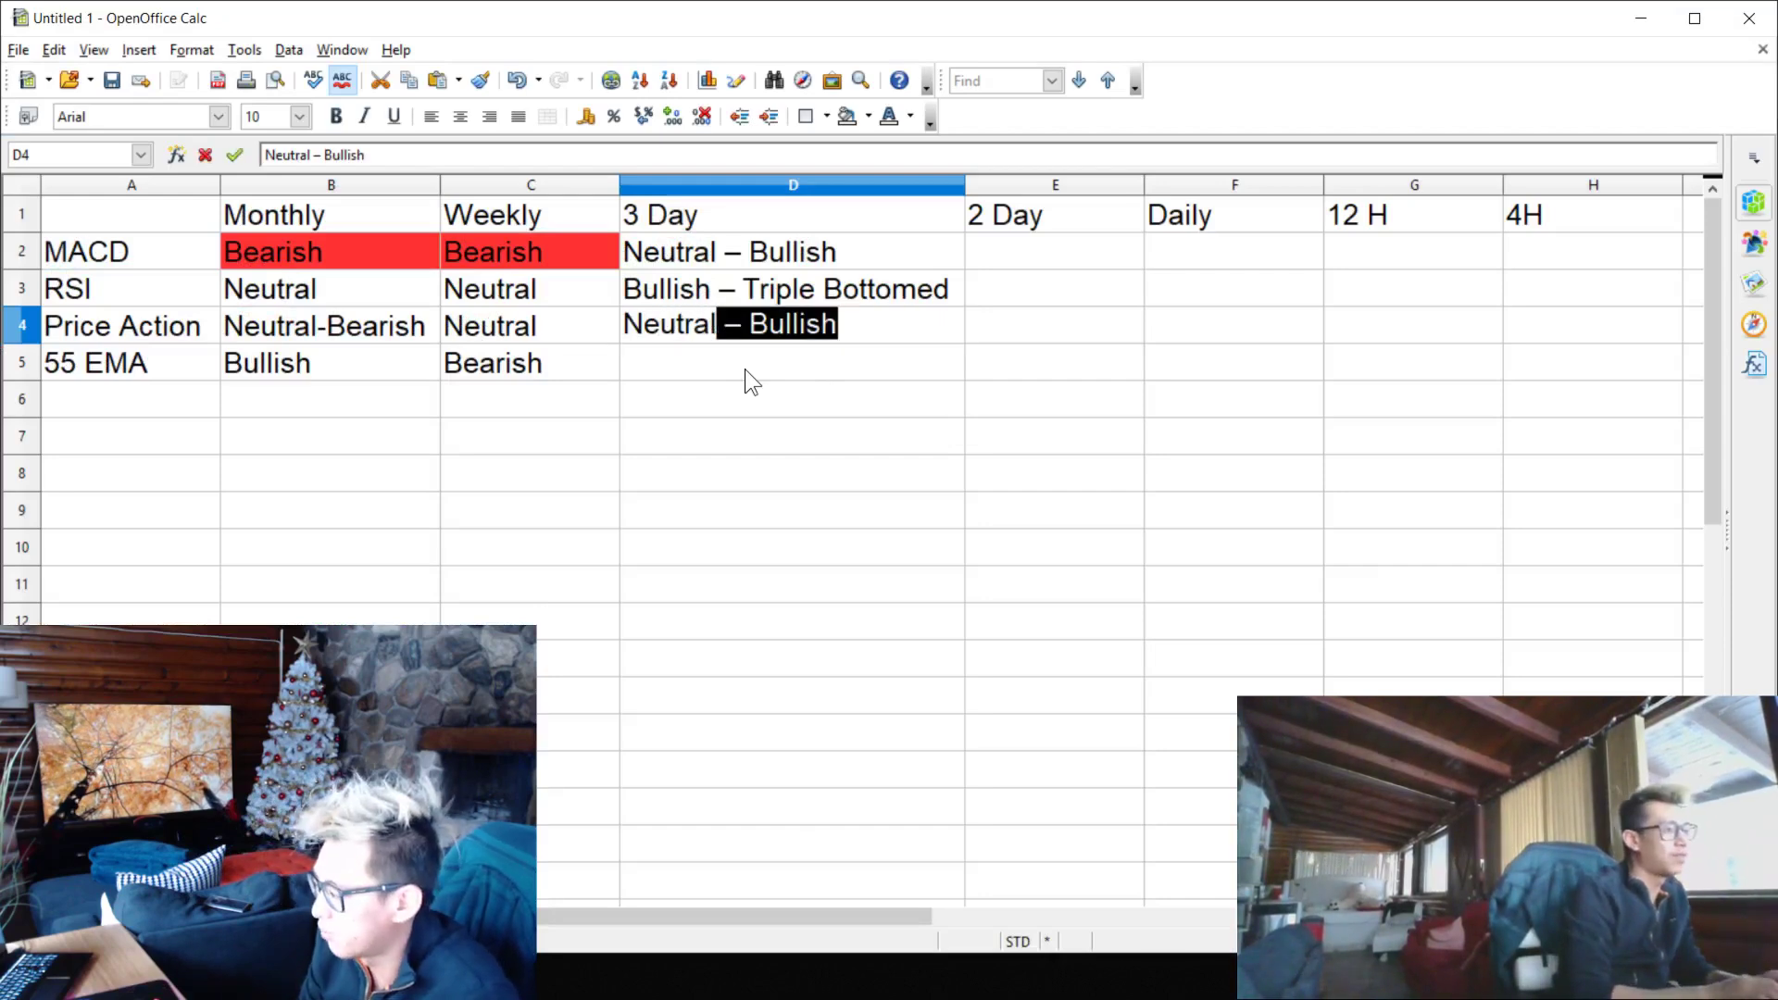
pyautogui.press('Delete')
pyautogui.press('Return')
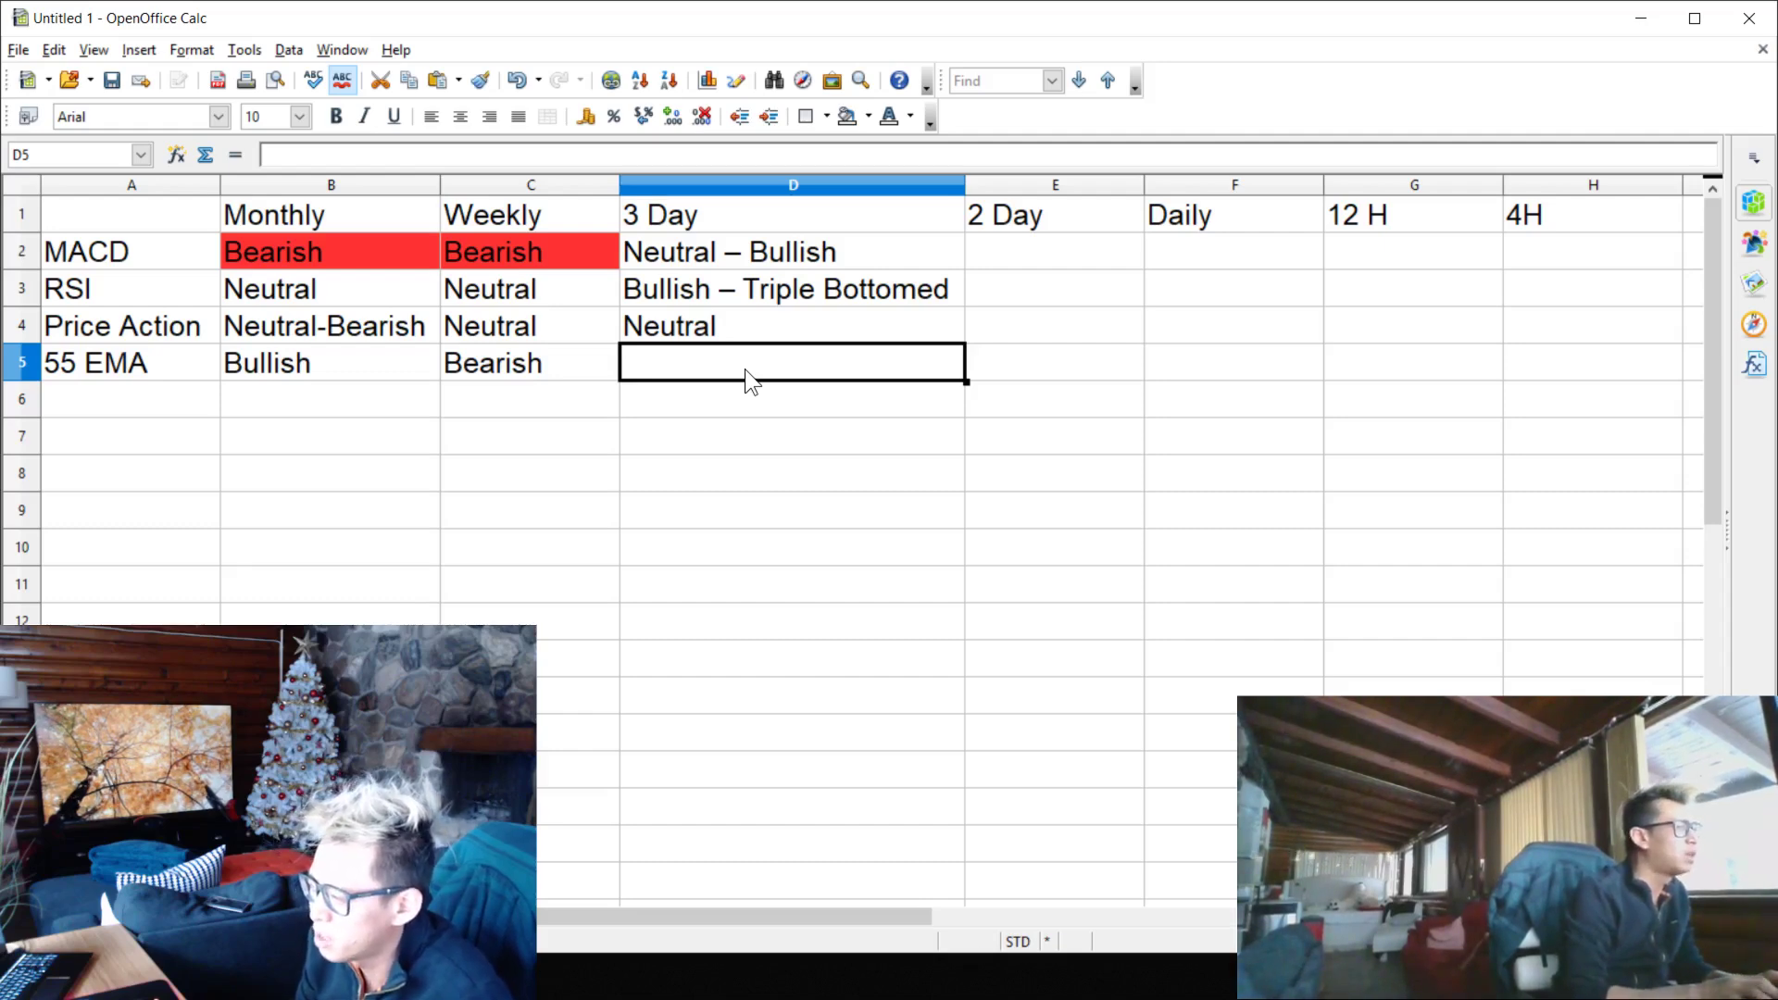
# - Enter 'Bearish - Neutral' as the 3 Day 55 EMA in D5, then minimize Calc
pyautogui.write('B')
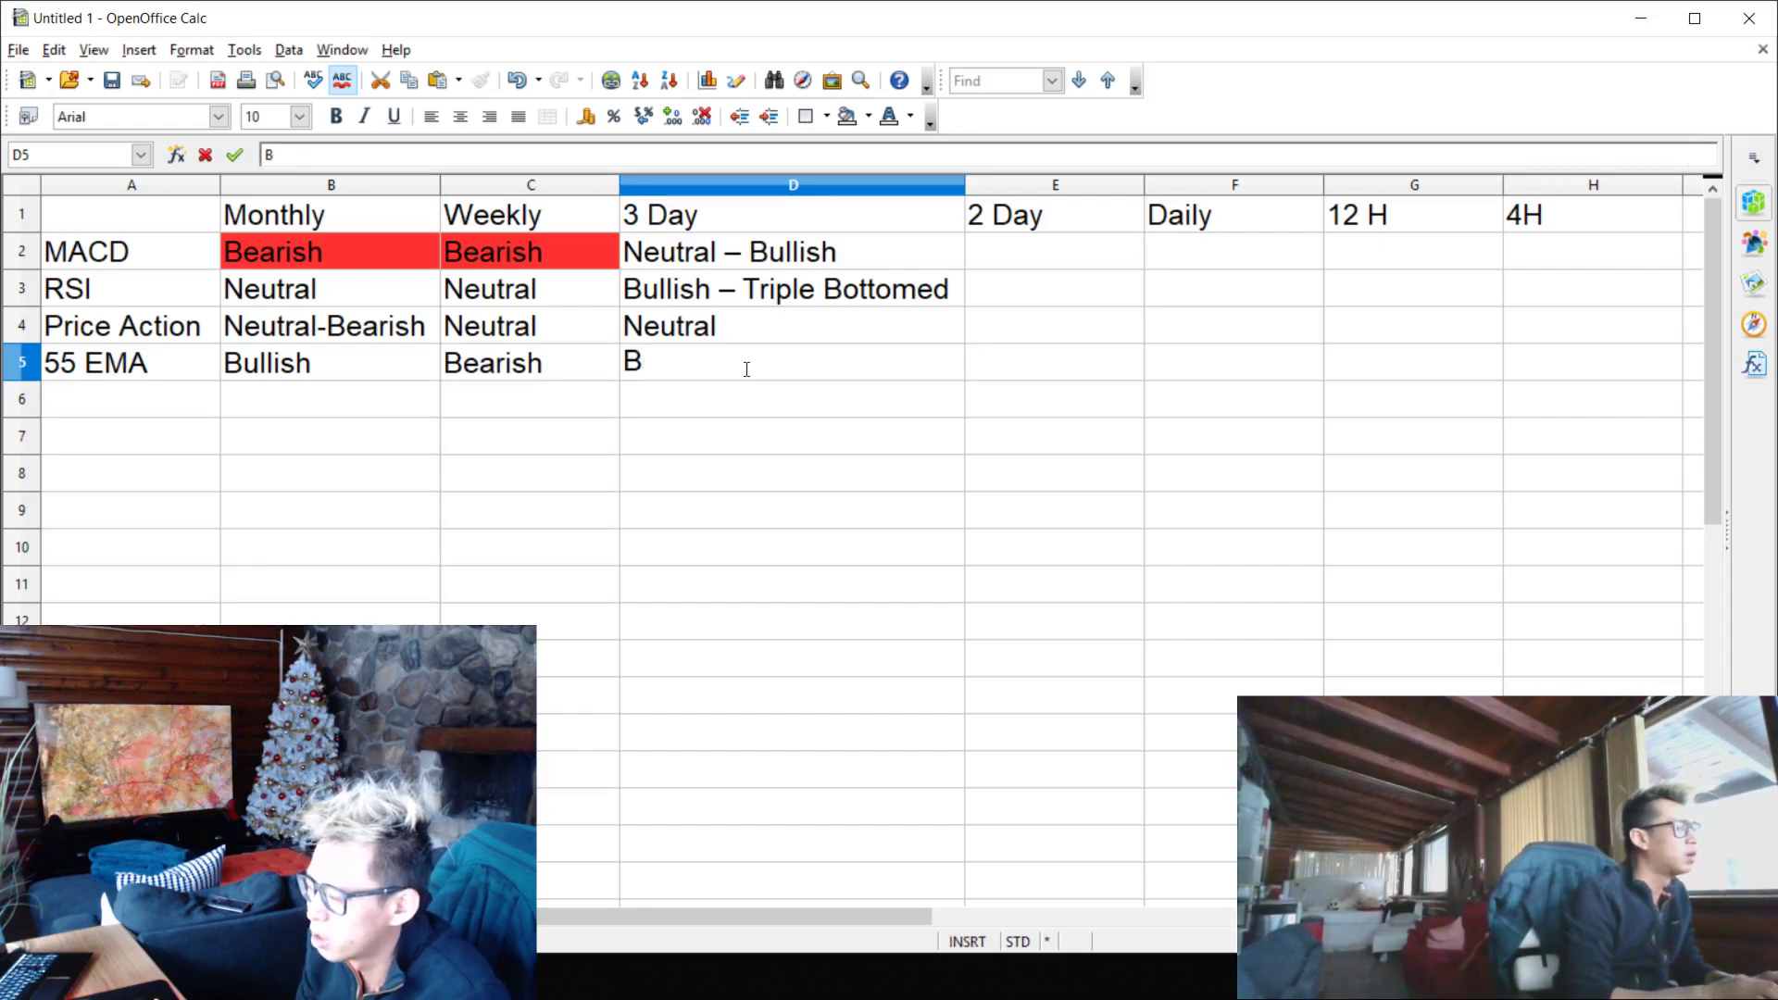
pyautogui.write('eaBearish - Neutral')
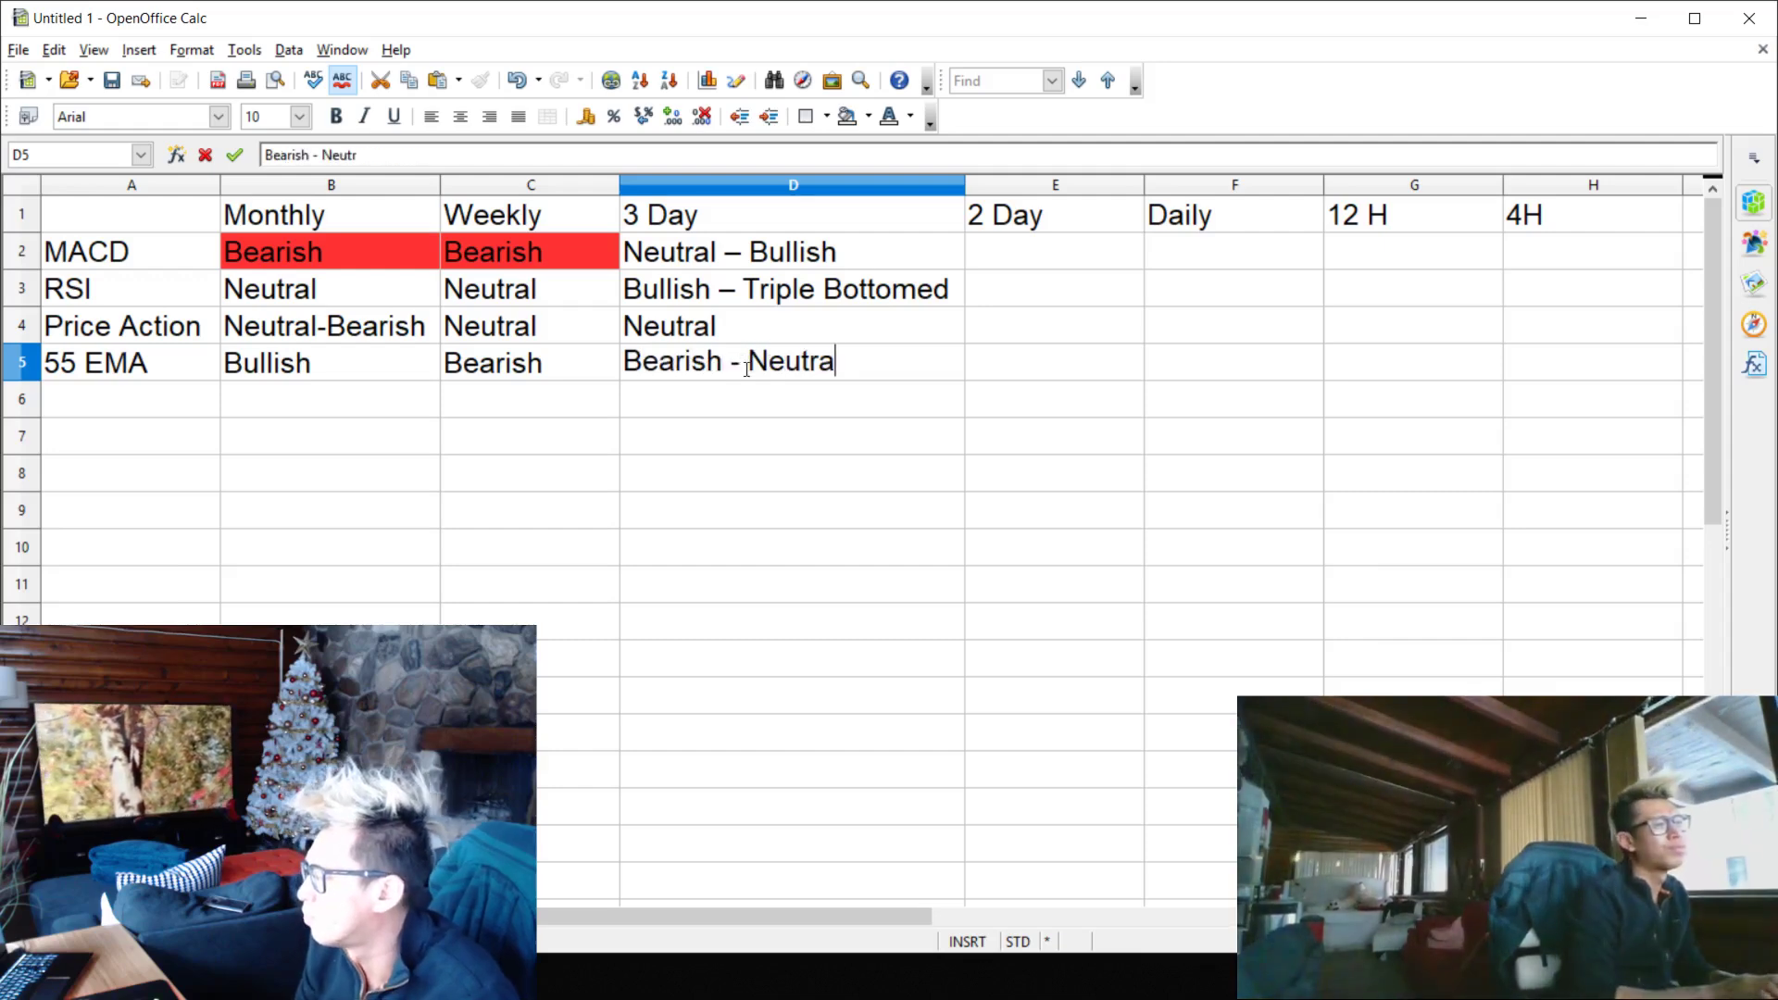
pyautogui.press('Return')
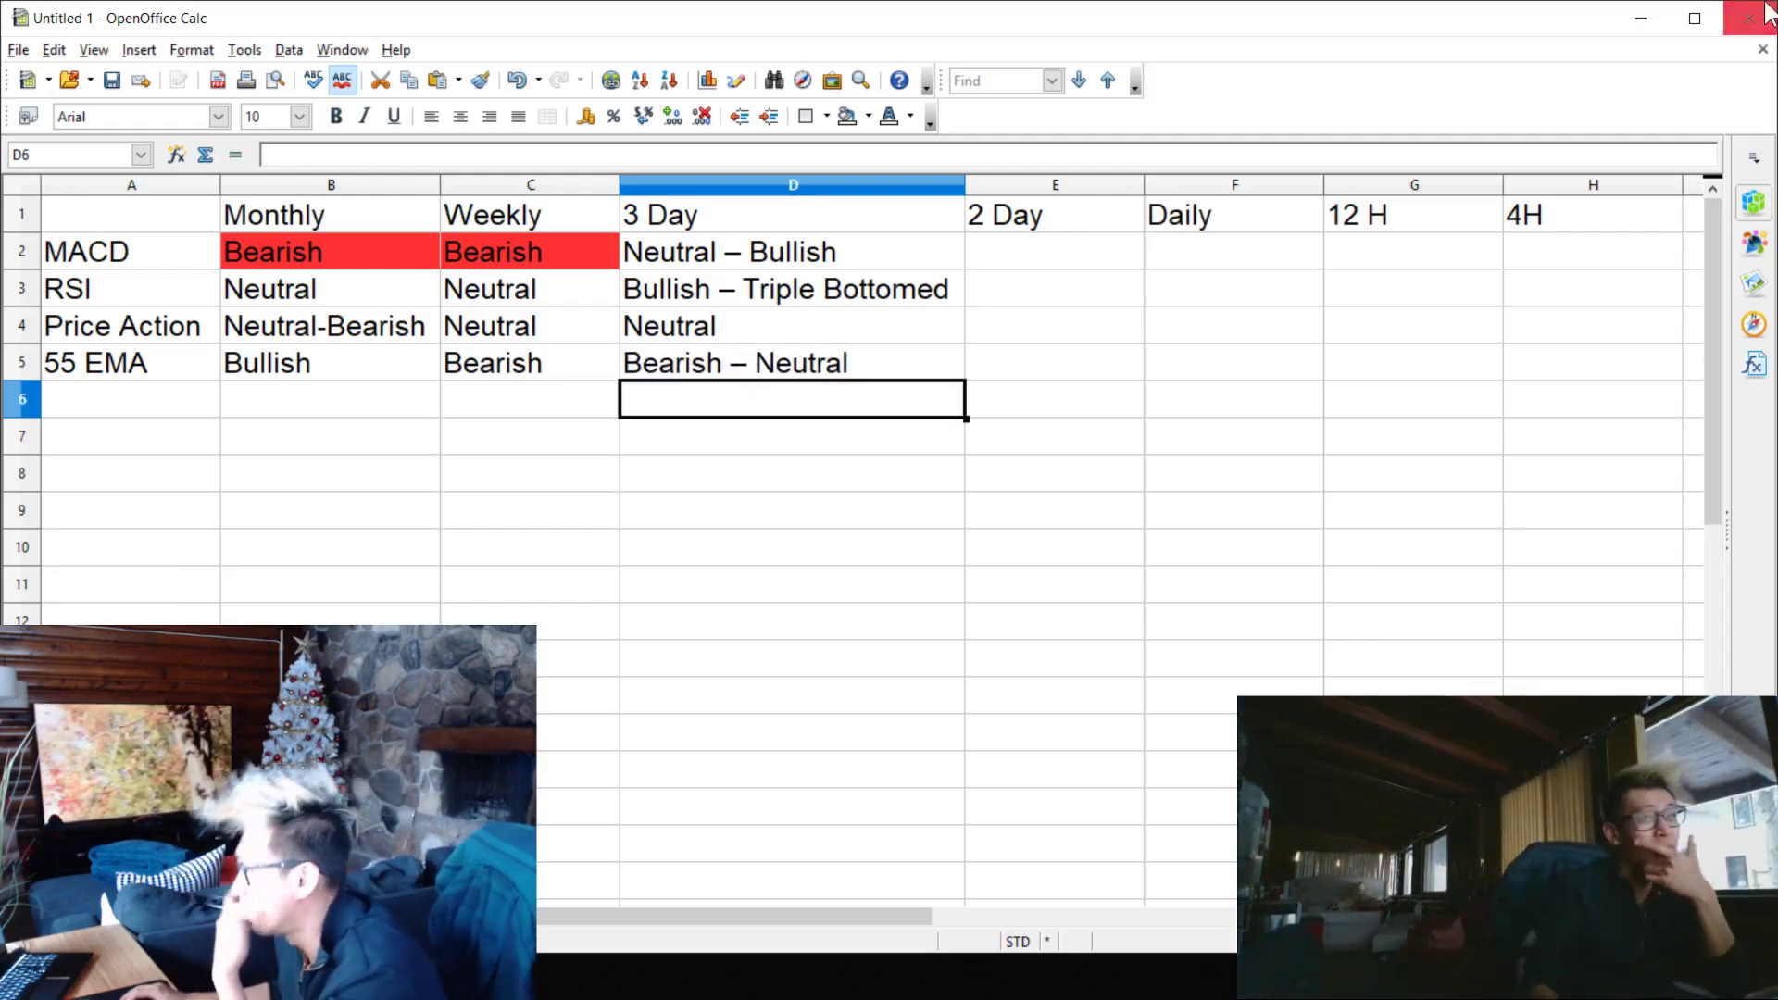
pyautogui.click(1651, 17)
# - Switch the chart to 2-day candles and view the RSI pane enlarged, then restore it
pyautogui.click(938, 155)
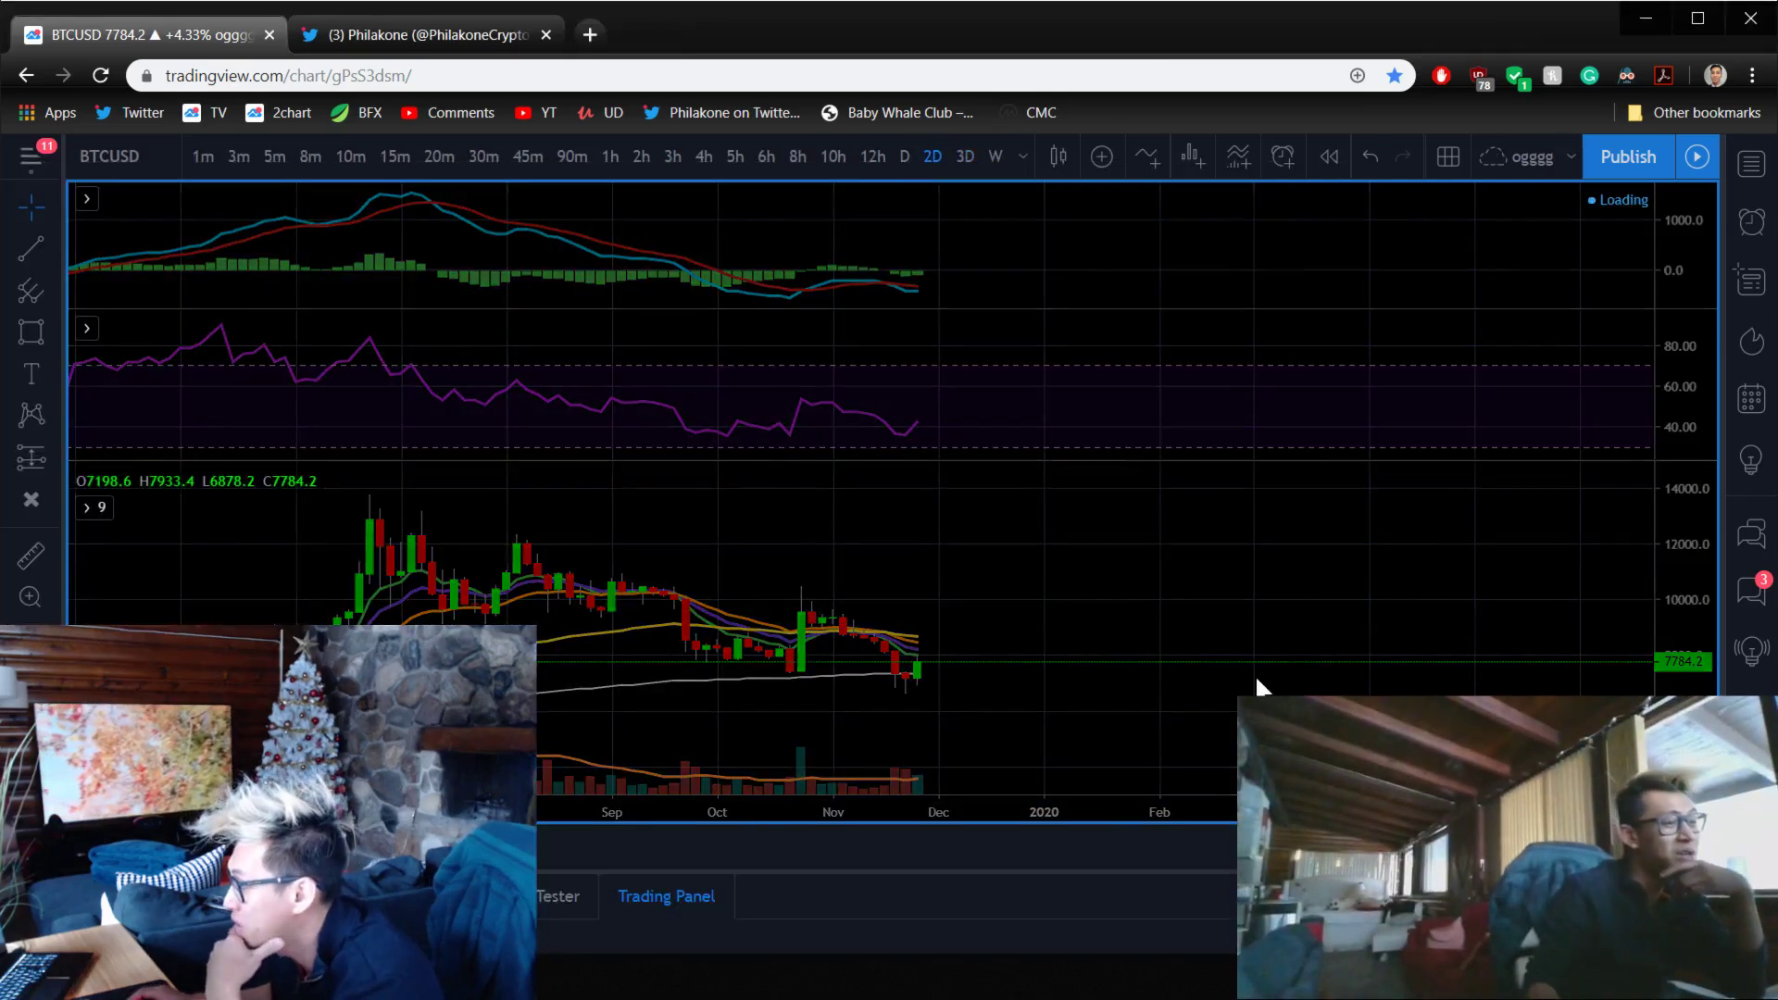
pyautogui.rightClick(1114, 547)
pyautogui.click(924, 563)
pyautogui.doubleClick(1023, 419)
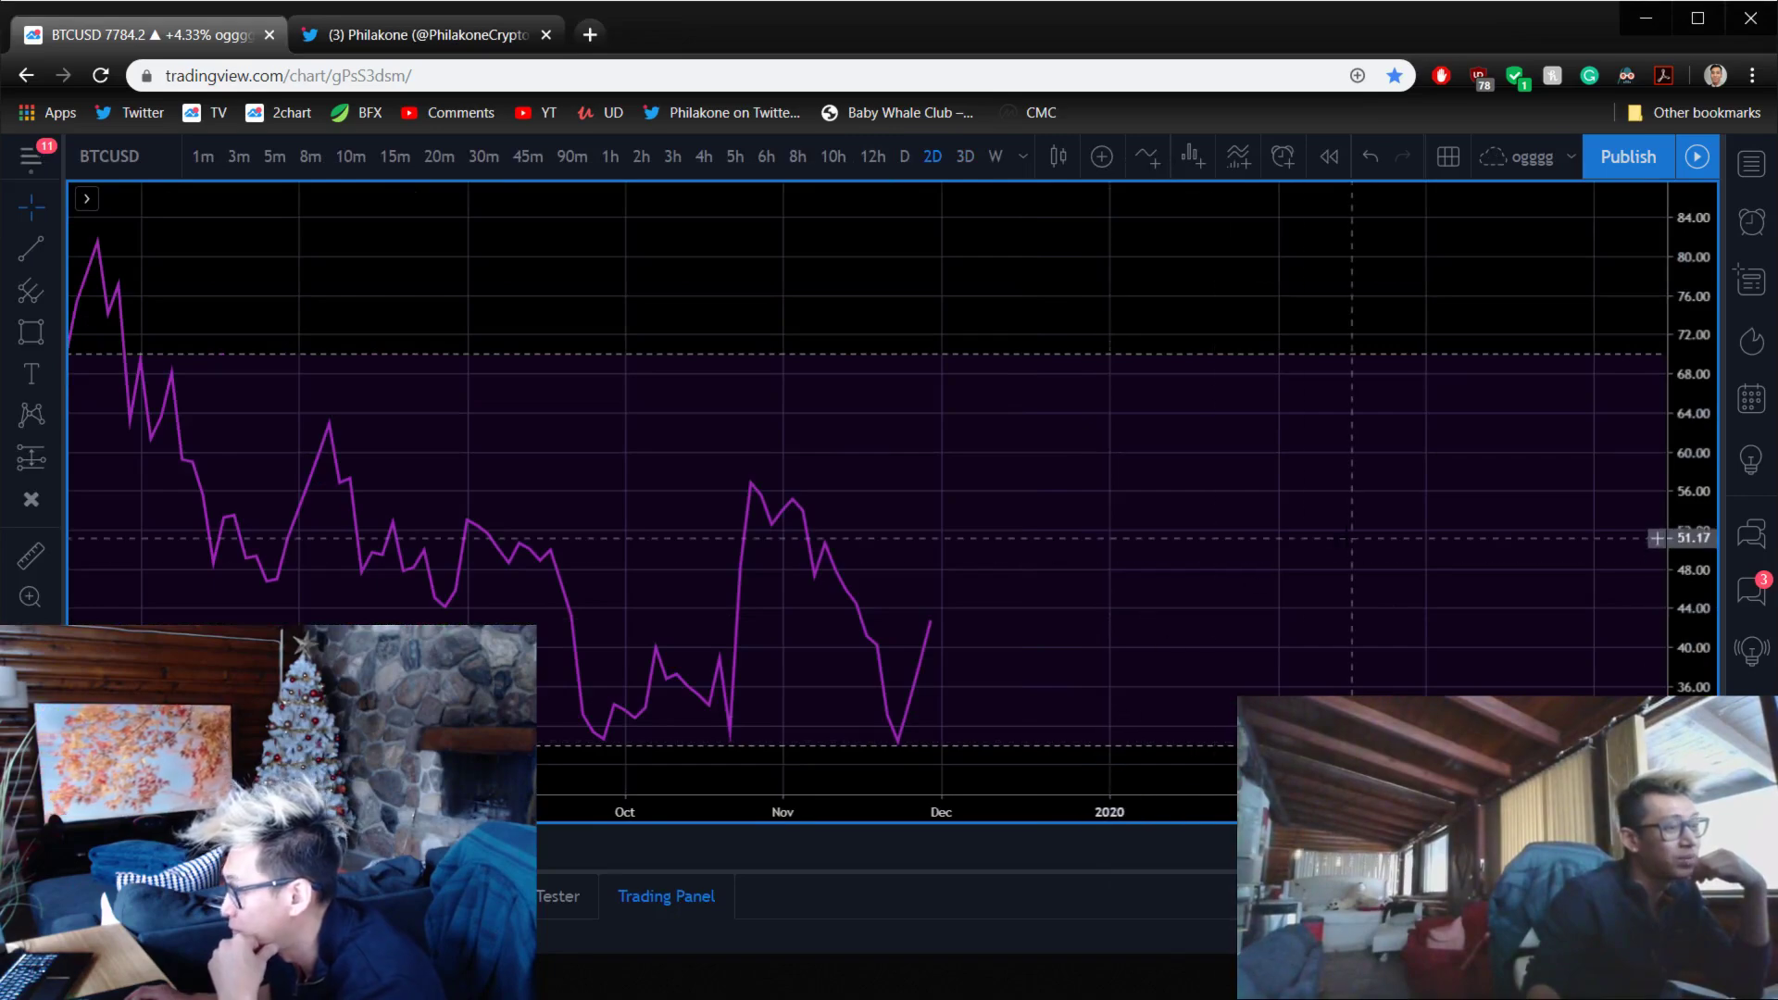
pyautogui.doubleClick(1352, 537)
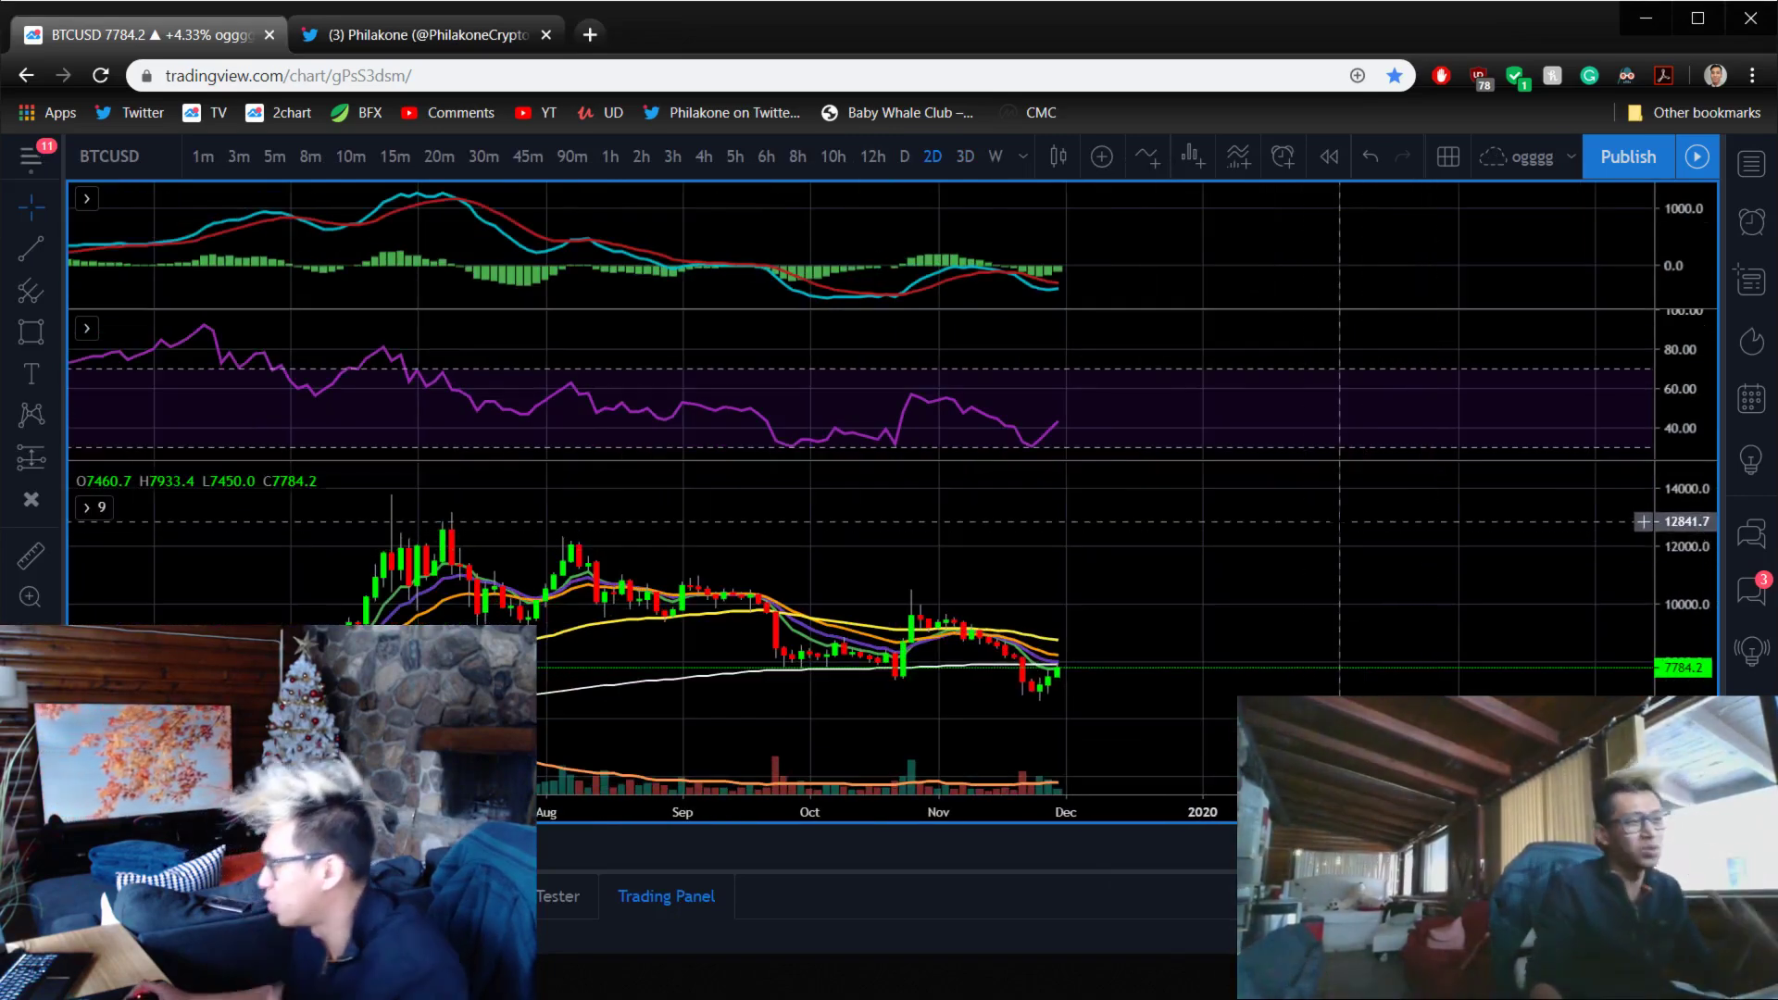
# - Enlarge the 2-day MACD pane to study it, then restore all panes
pyautogui.scroll(5, 1018, 398)
pyautogui.doubleClick(773, 260)
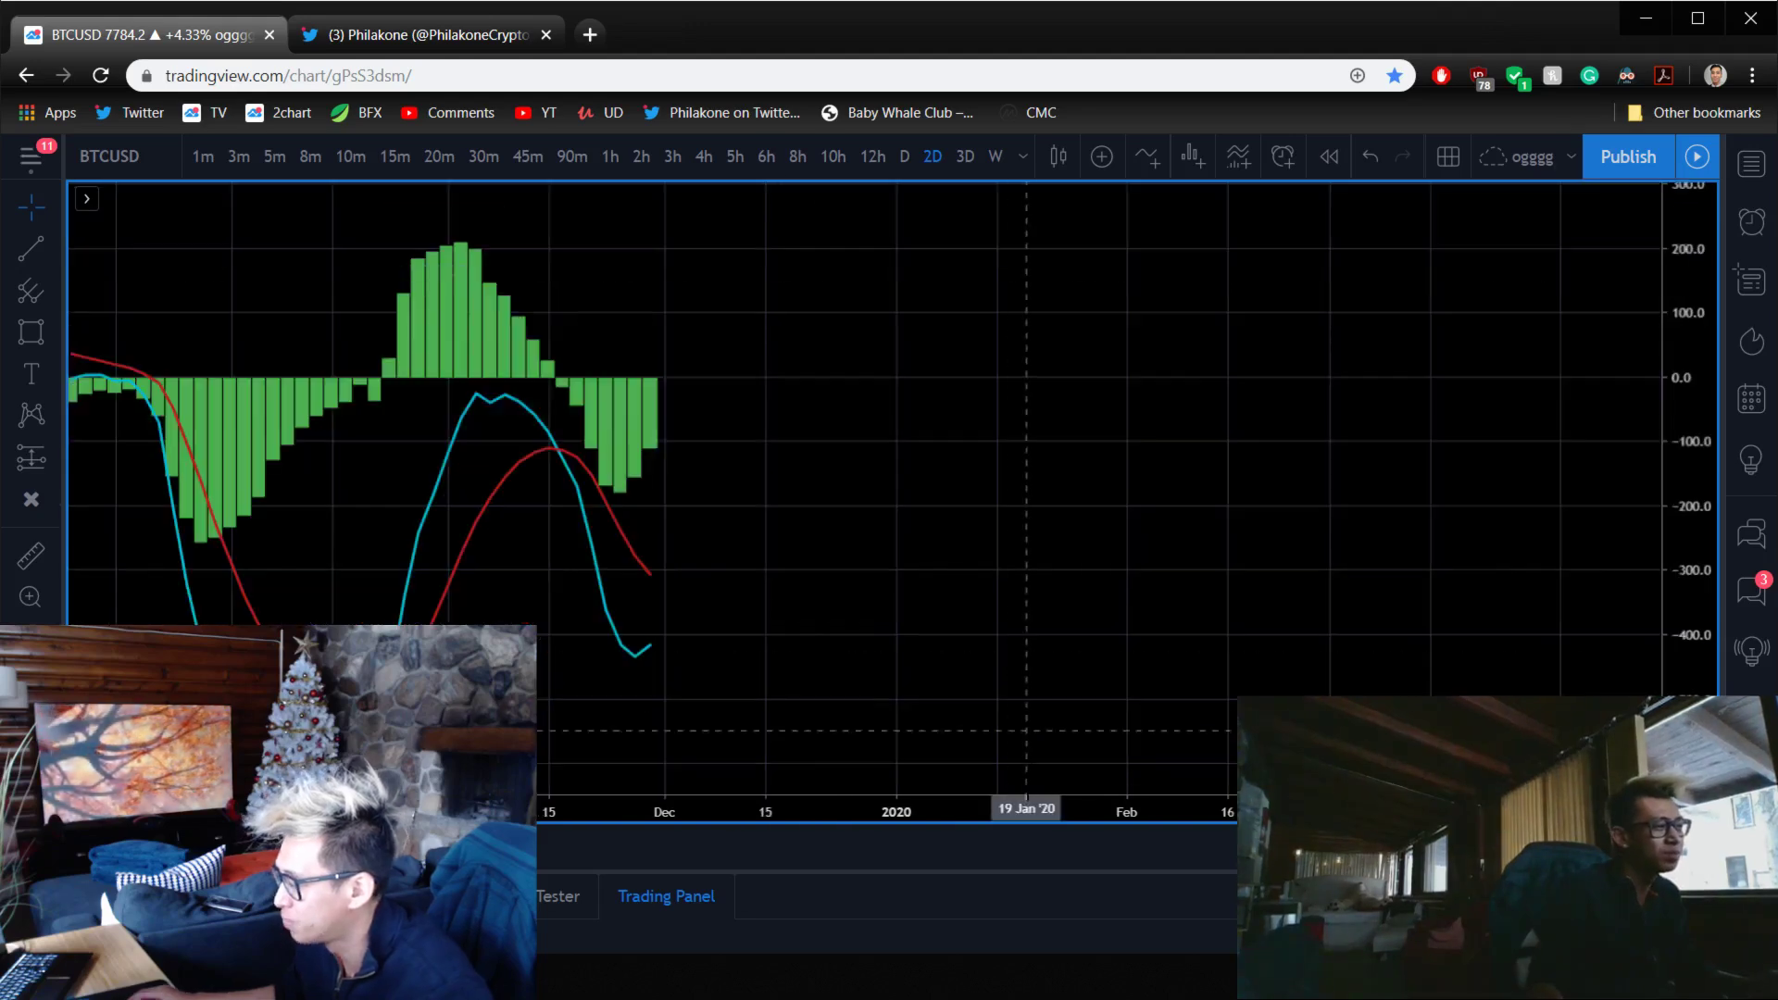
pyautogui.scroll(-5, 732, 555)
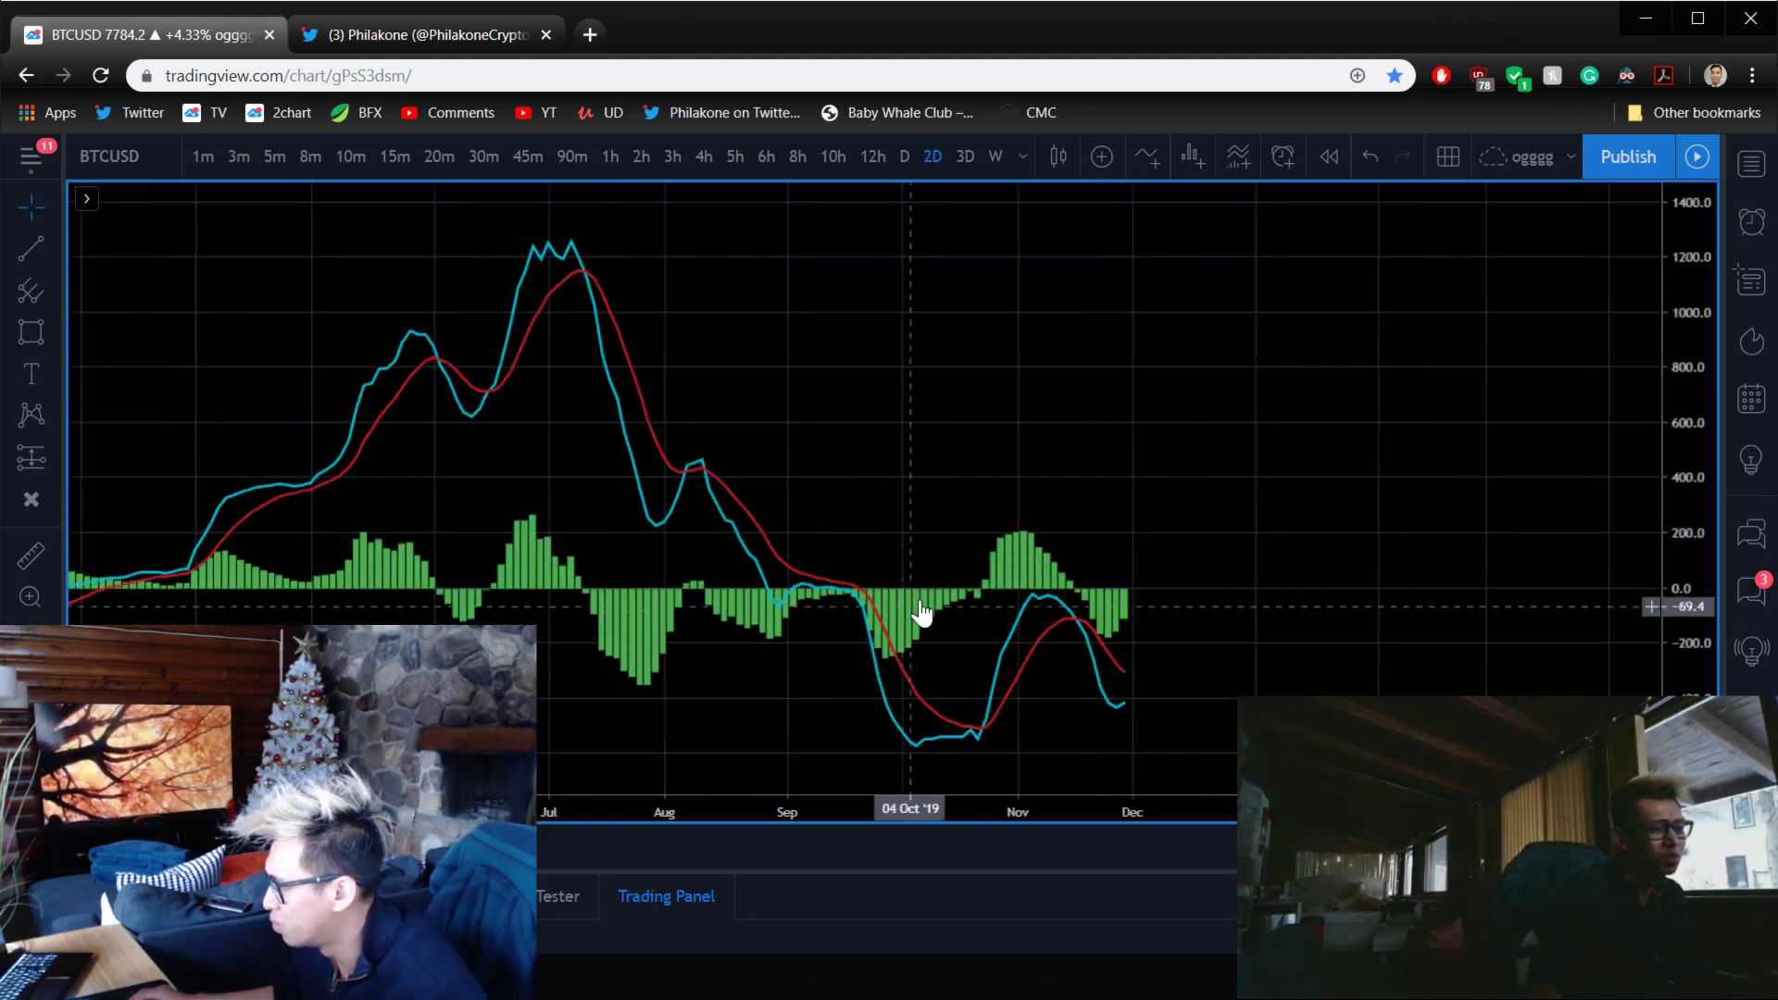
pyautogui.scroll(4, 918, 611)
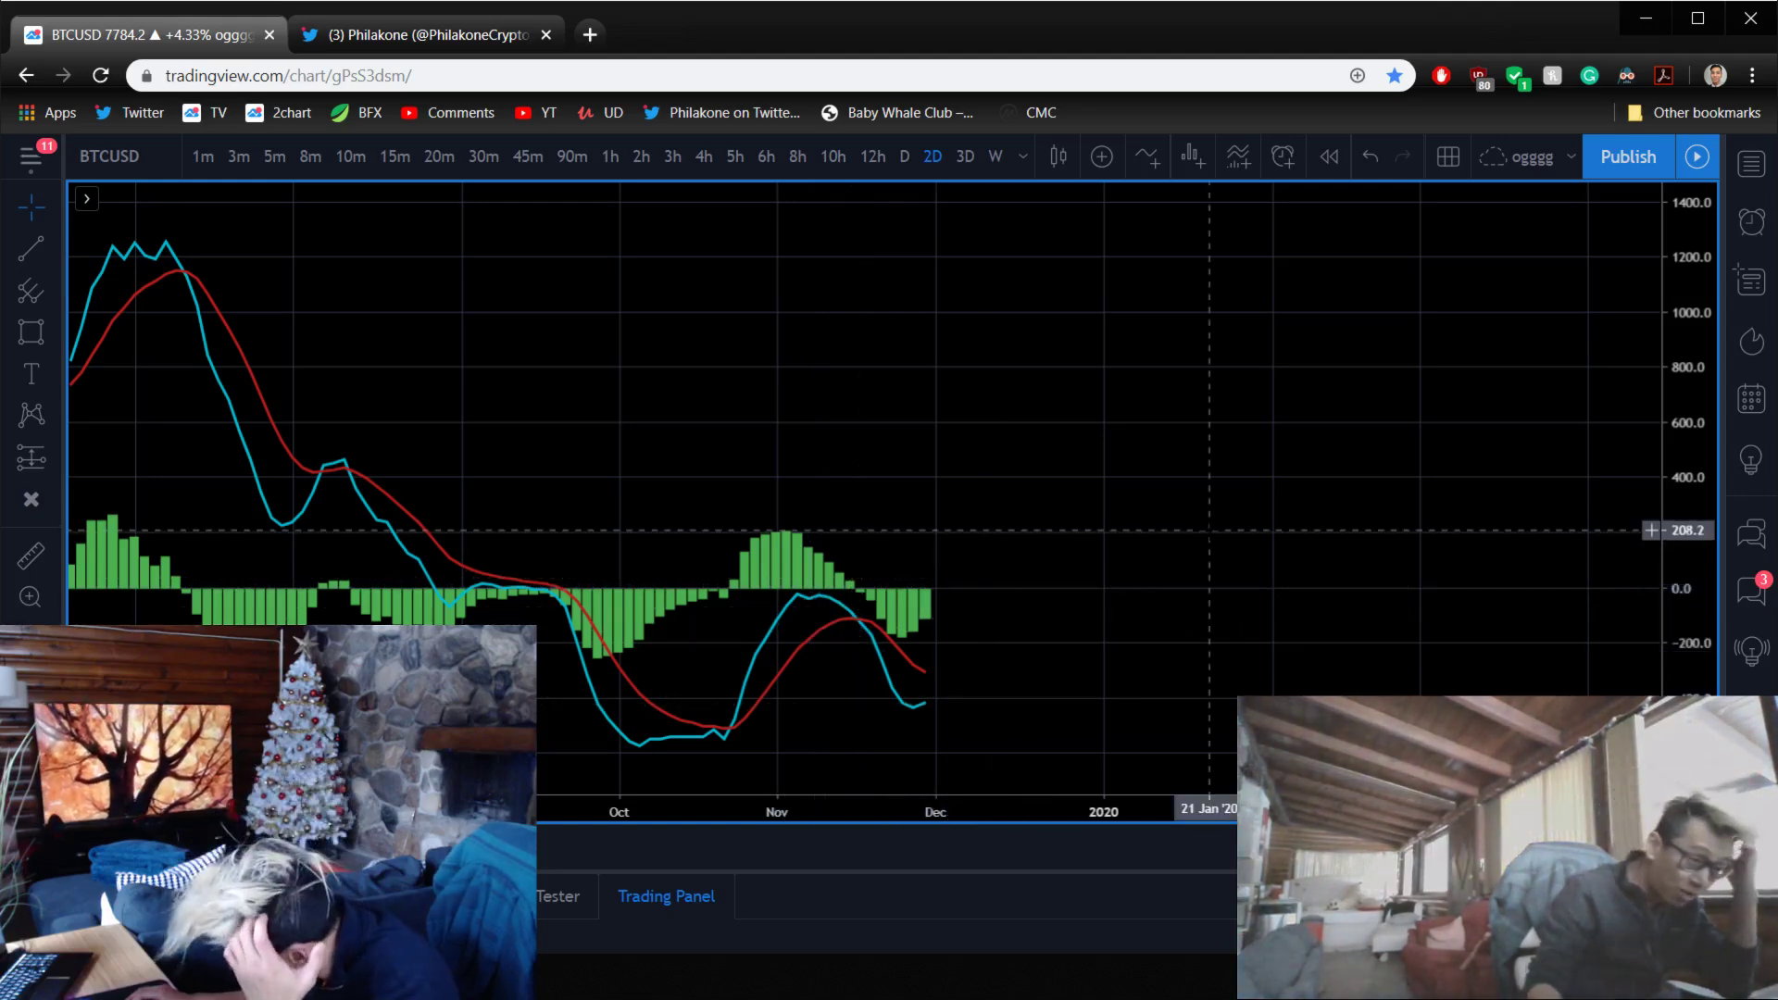
pyautogui.doubleClick(1210, 530)
# - Enter Bullish as the 2 Day MACD reading in cell E2
pyautogui.hotkey('alt', 'Tab')
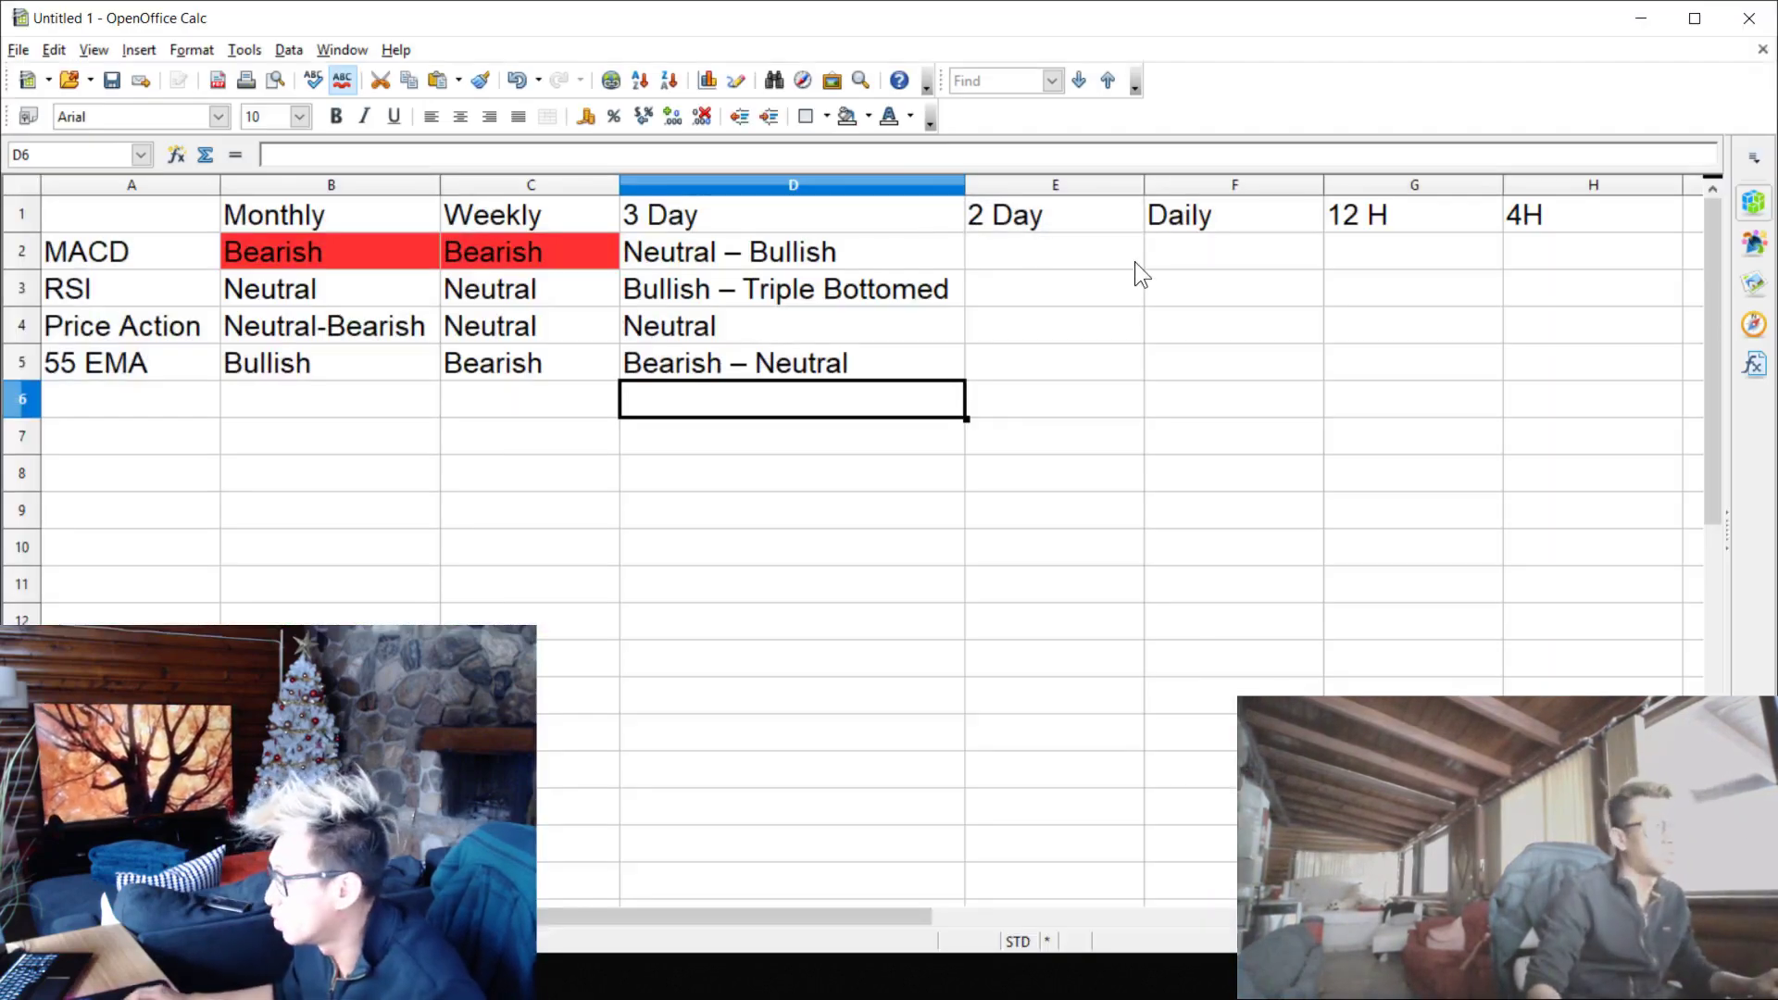
pyautogui.click(1135, 262)
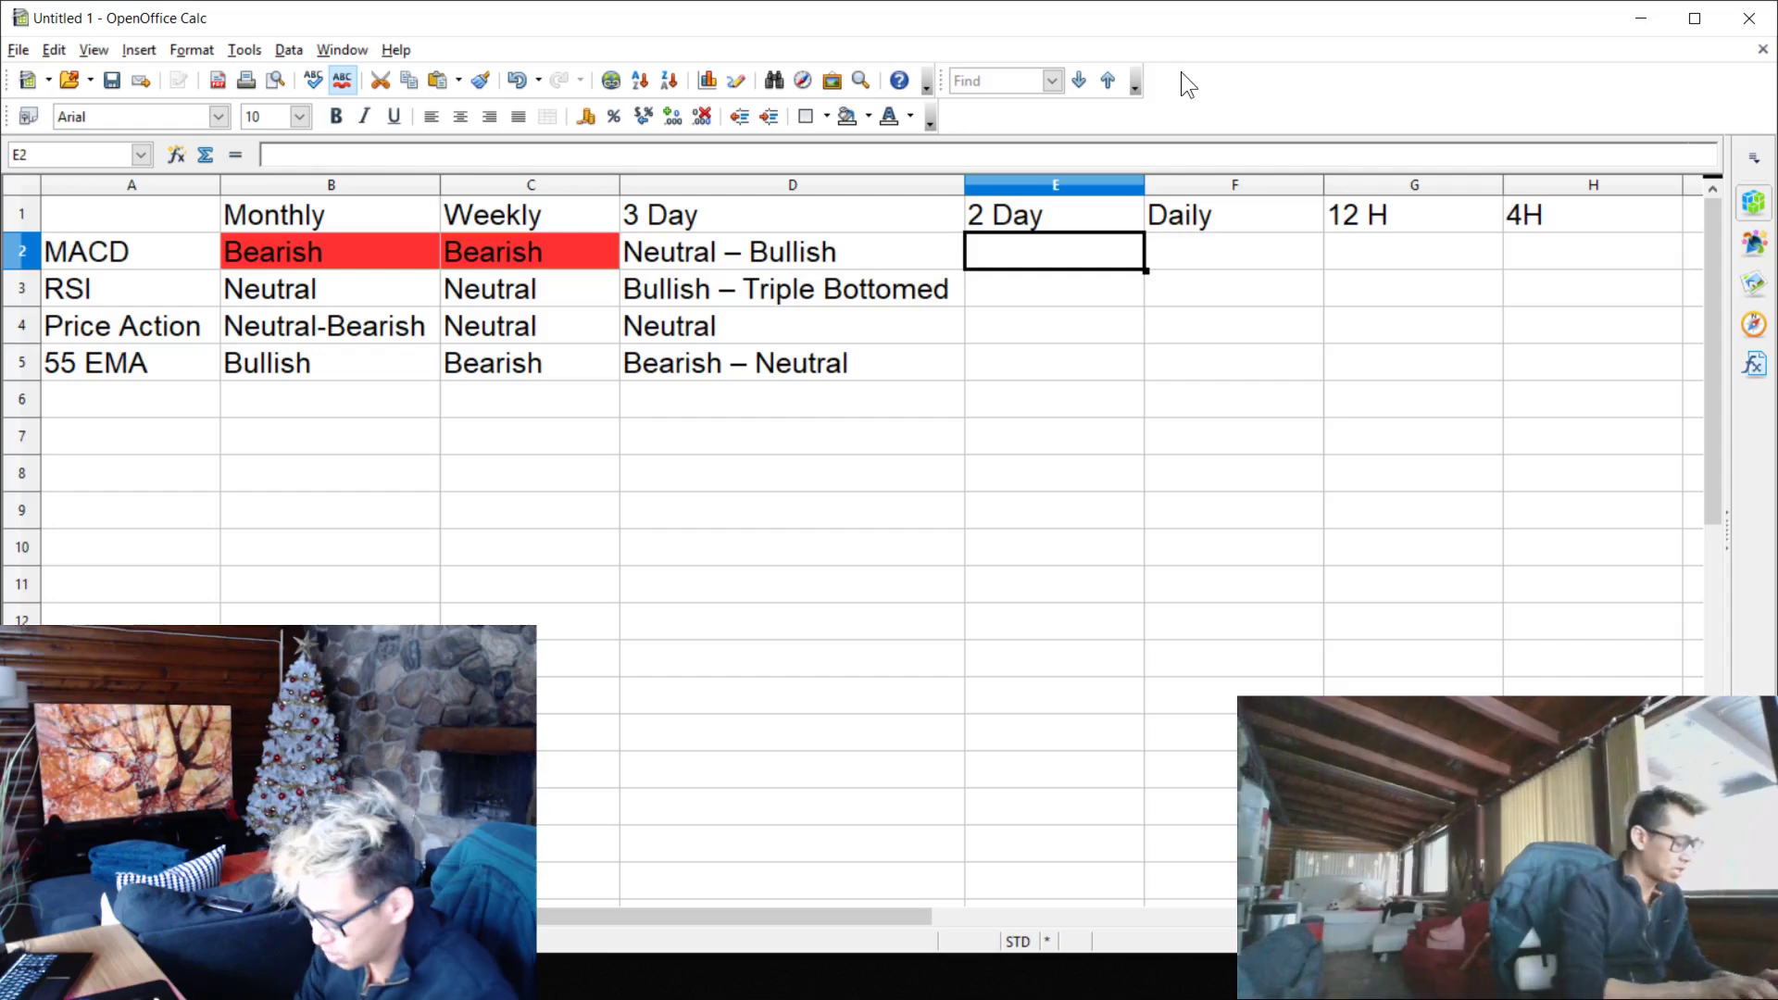
pyautogui.write('Bullish')
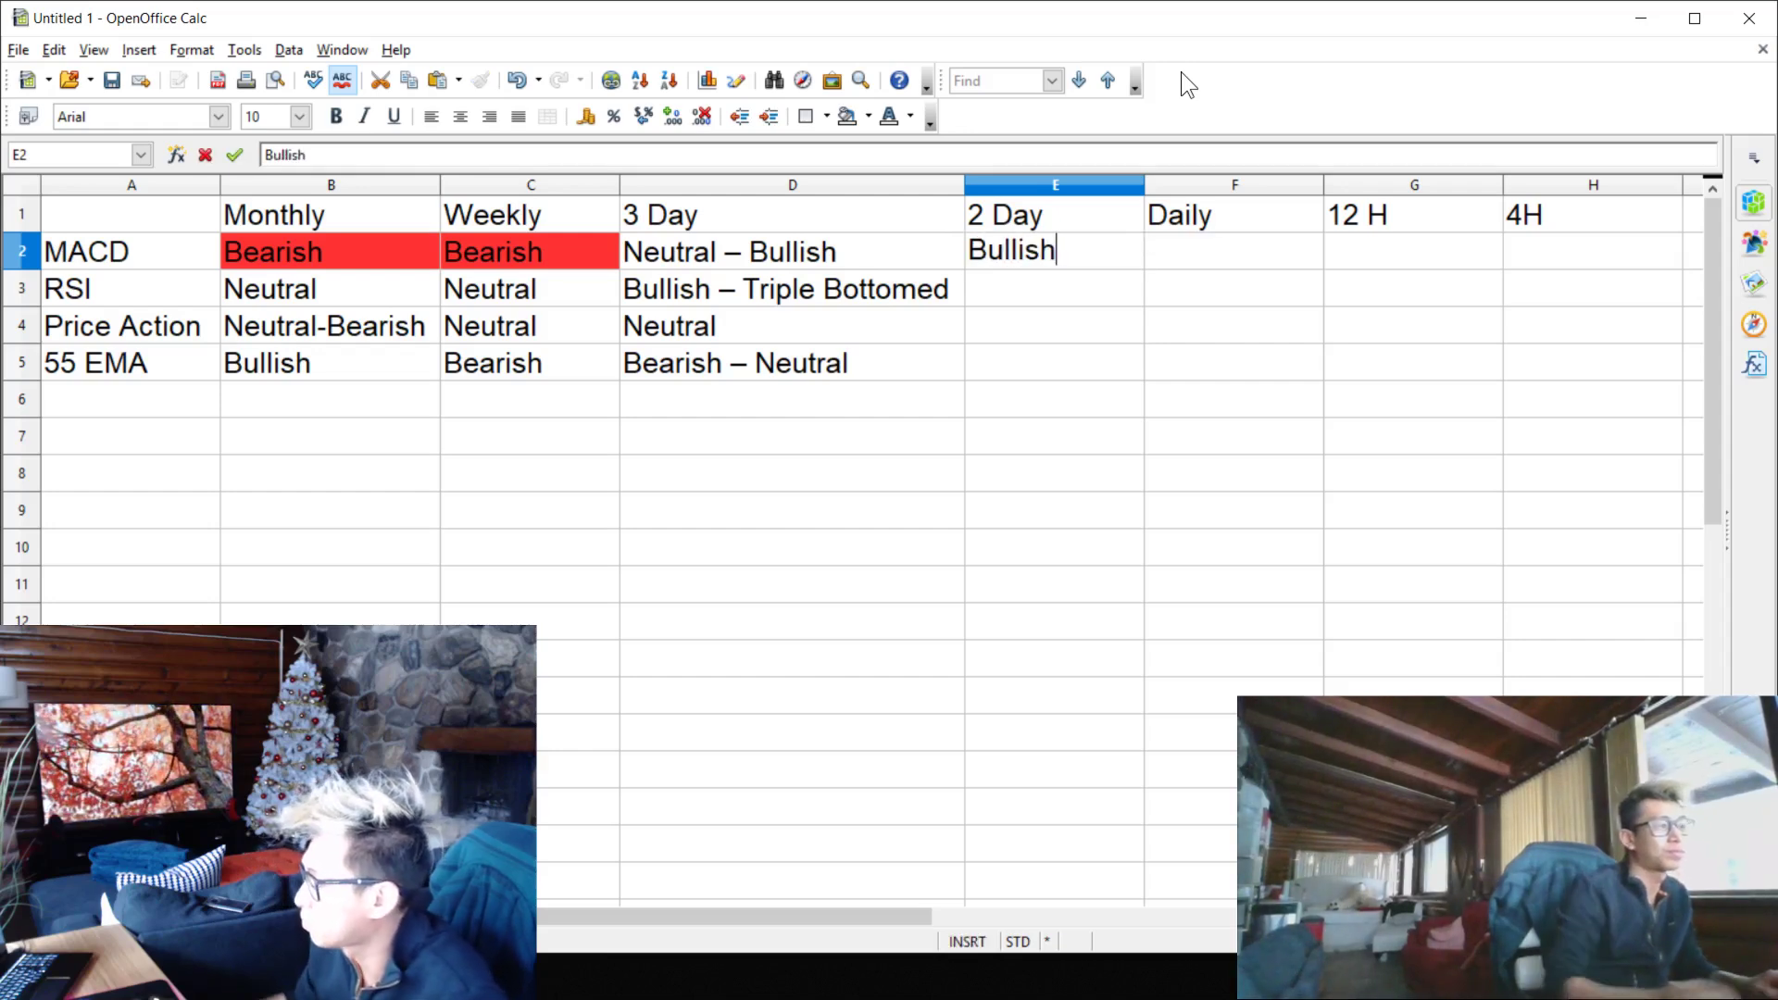
# - Compare the chart on 3-day then 2-day candles, then return to the spreadsheet
pyautogui.click(1638, 17)
pyautogui.click(967, 156)
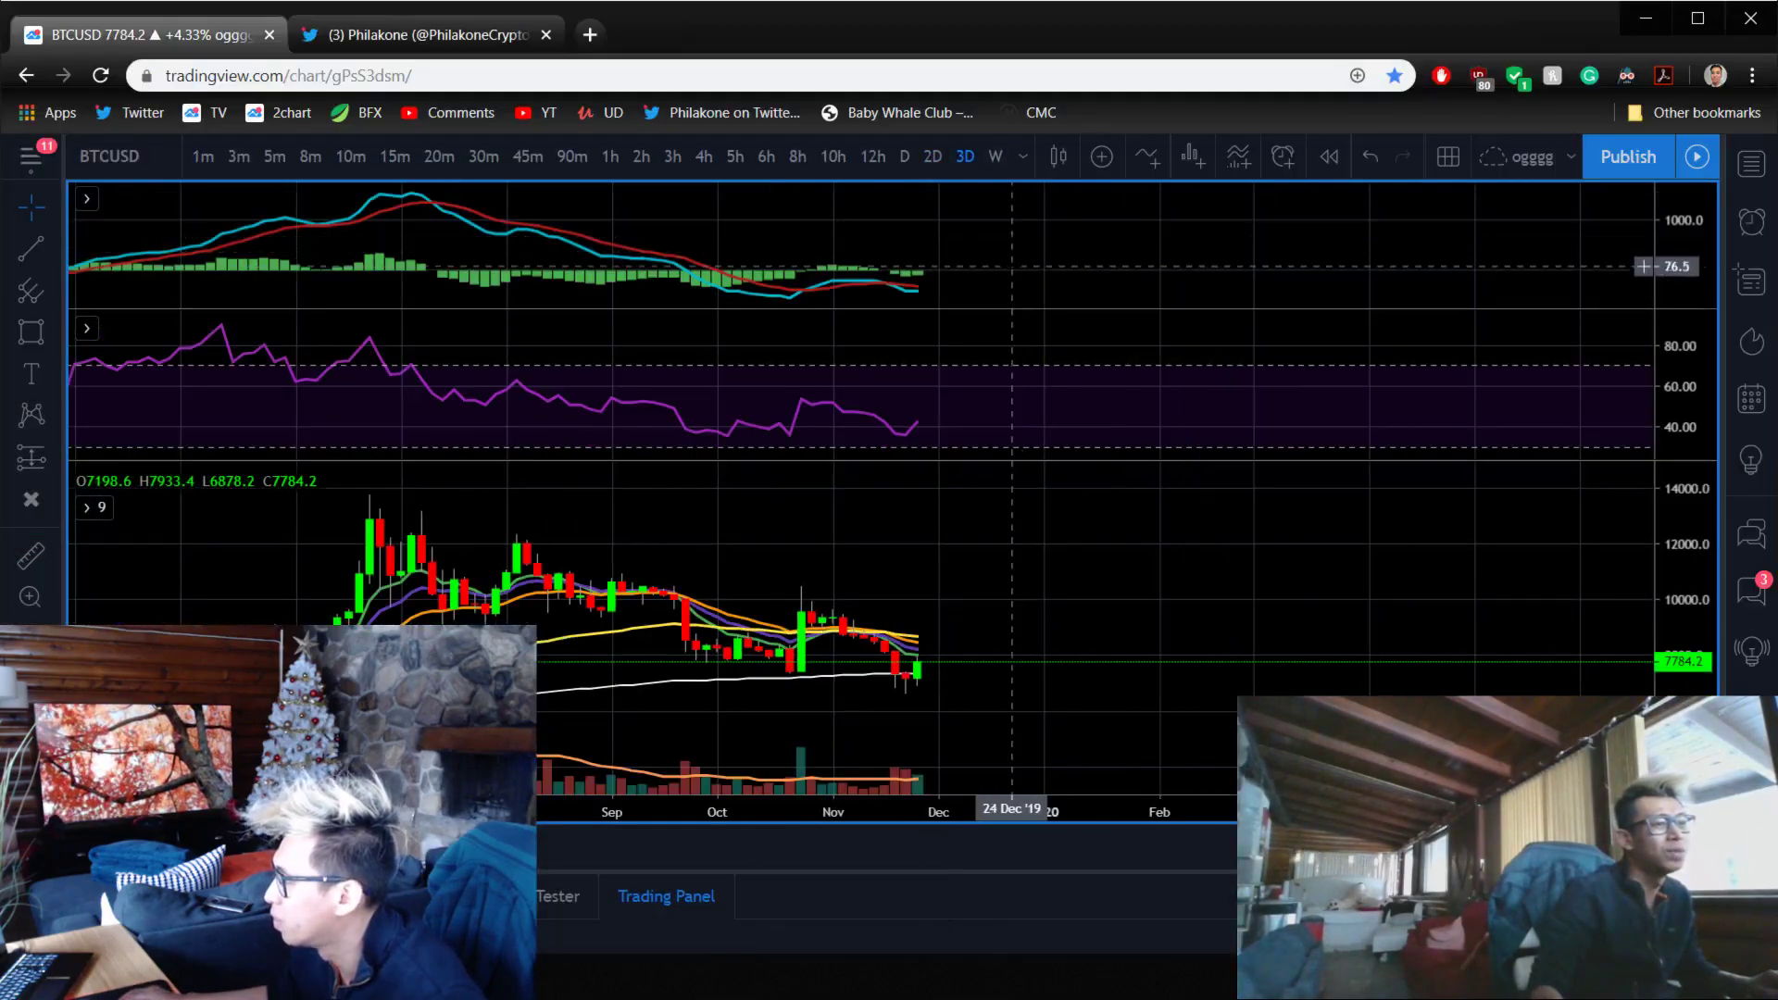
pyautogui.click(932, 157)
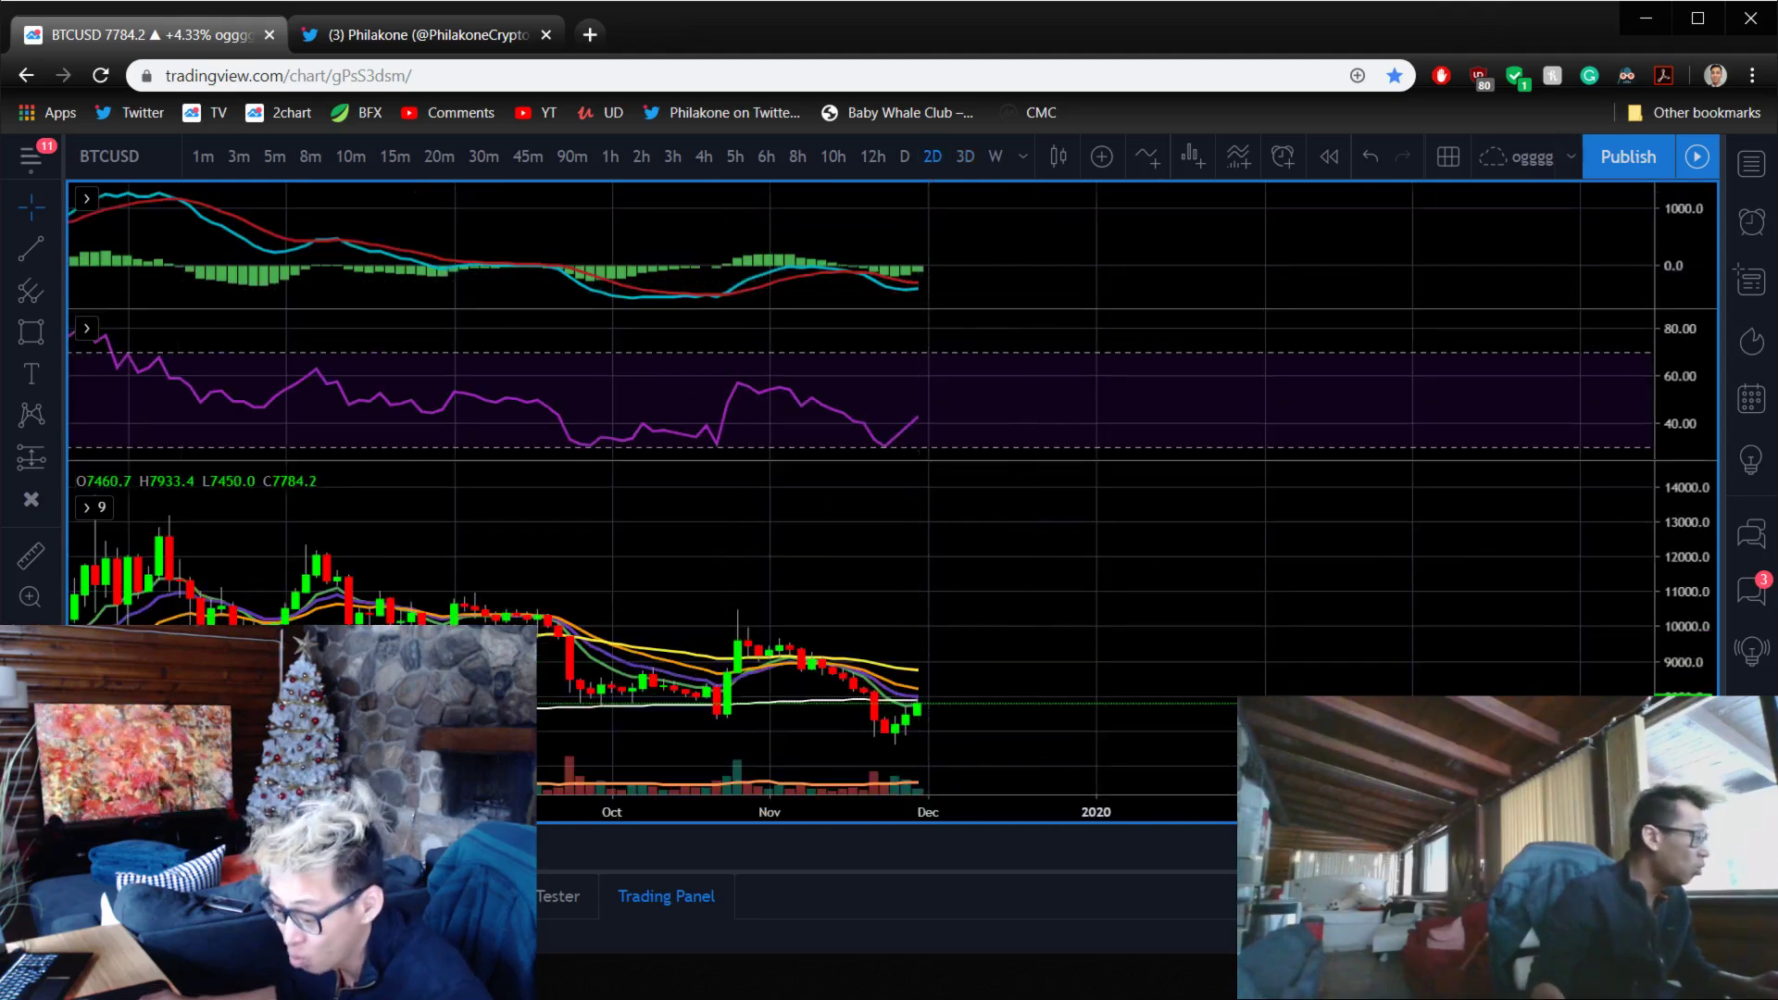
pyautogui.hotkey('alt', 'Tab')
# - Copy D2's Neutral – Bullish into E2 for the 2 Day MACD and widen column E
pyautogui.write('Bullish')
pyautogui.click(764, 254)
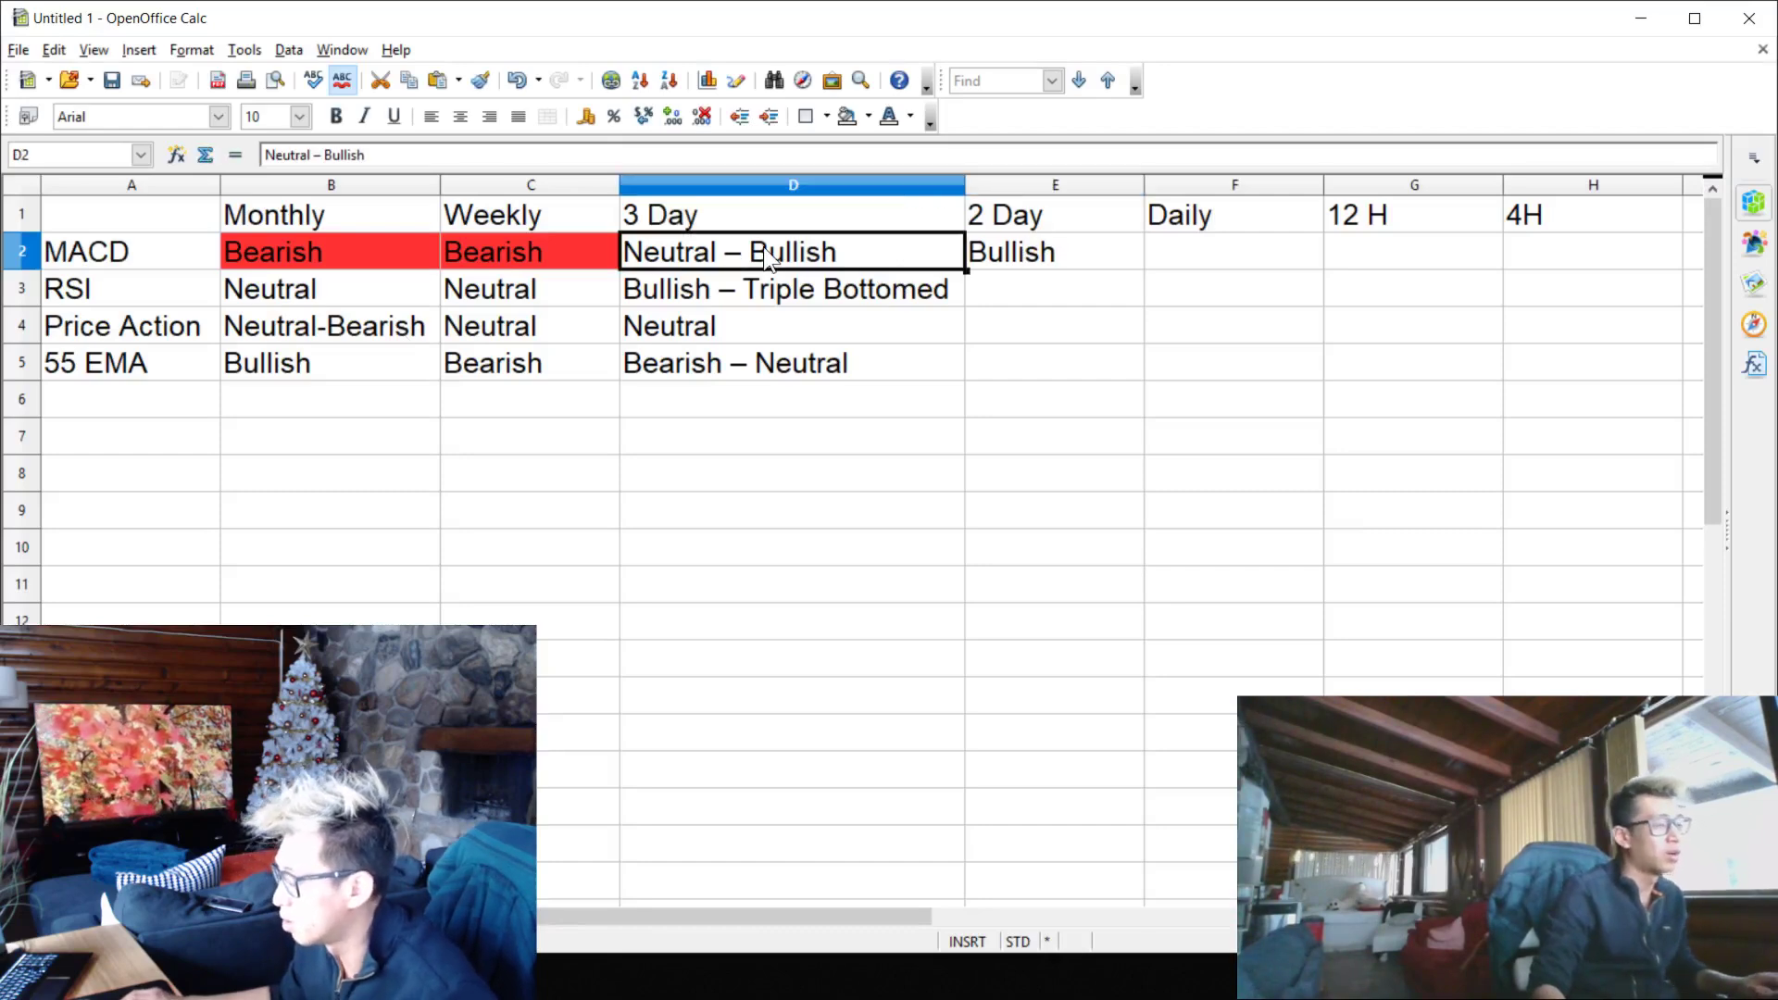
pyautogui.hotkey('ctrl', 'c')
pyautogui.click(996, 259)
pyautogui.hotkey('ctrl', 'v')
pyautogui.click(1097, 463)
pyautogui.moveTo(1145, 185); pyautogui.dragTo(1193, 185)
pyautogui.click(969, 541)
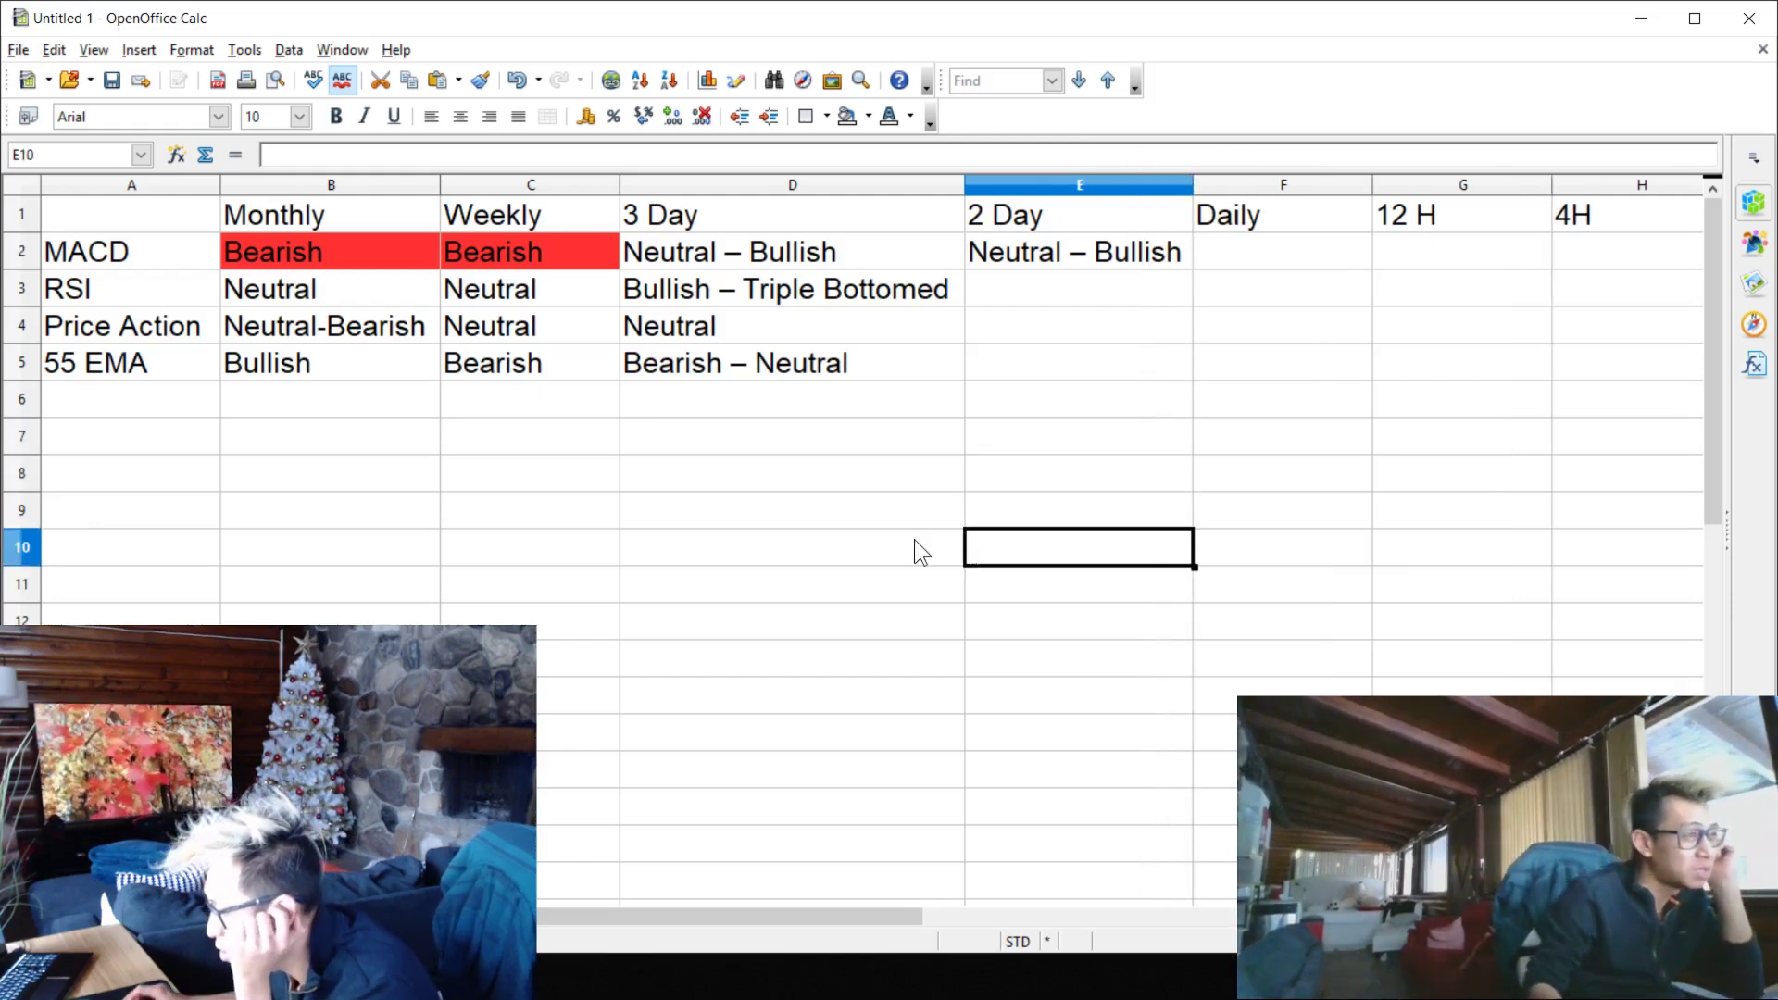
pyautogui.click(924, 524)
# - Copy D3's Bullish – Triple Bottomed into E3 for 2 Day RSI and widen column E further
pyautogui.click(1641, 19)
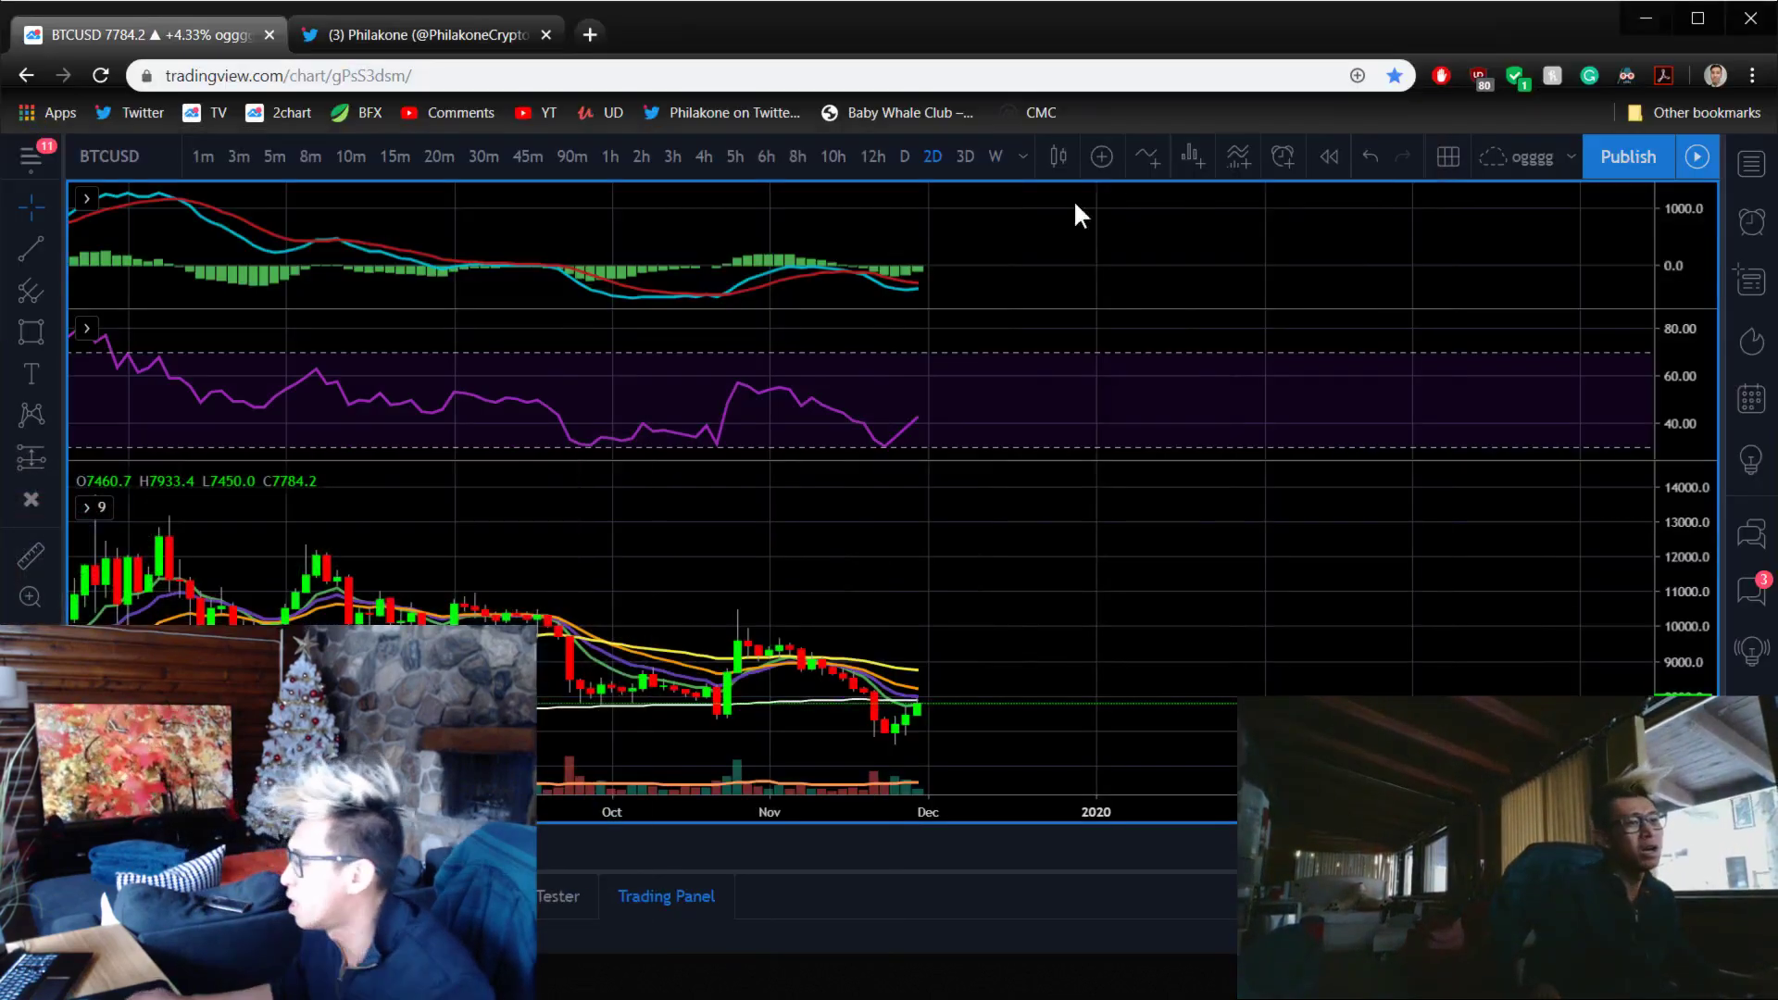
pyautogui.hotkey('alt', 'Tab')
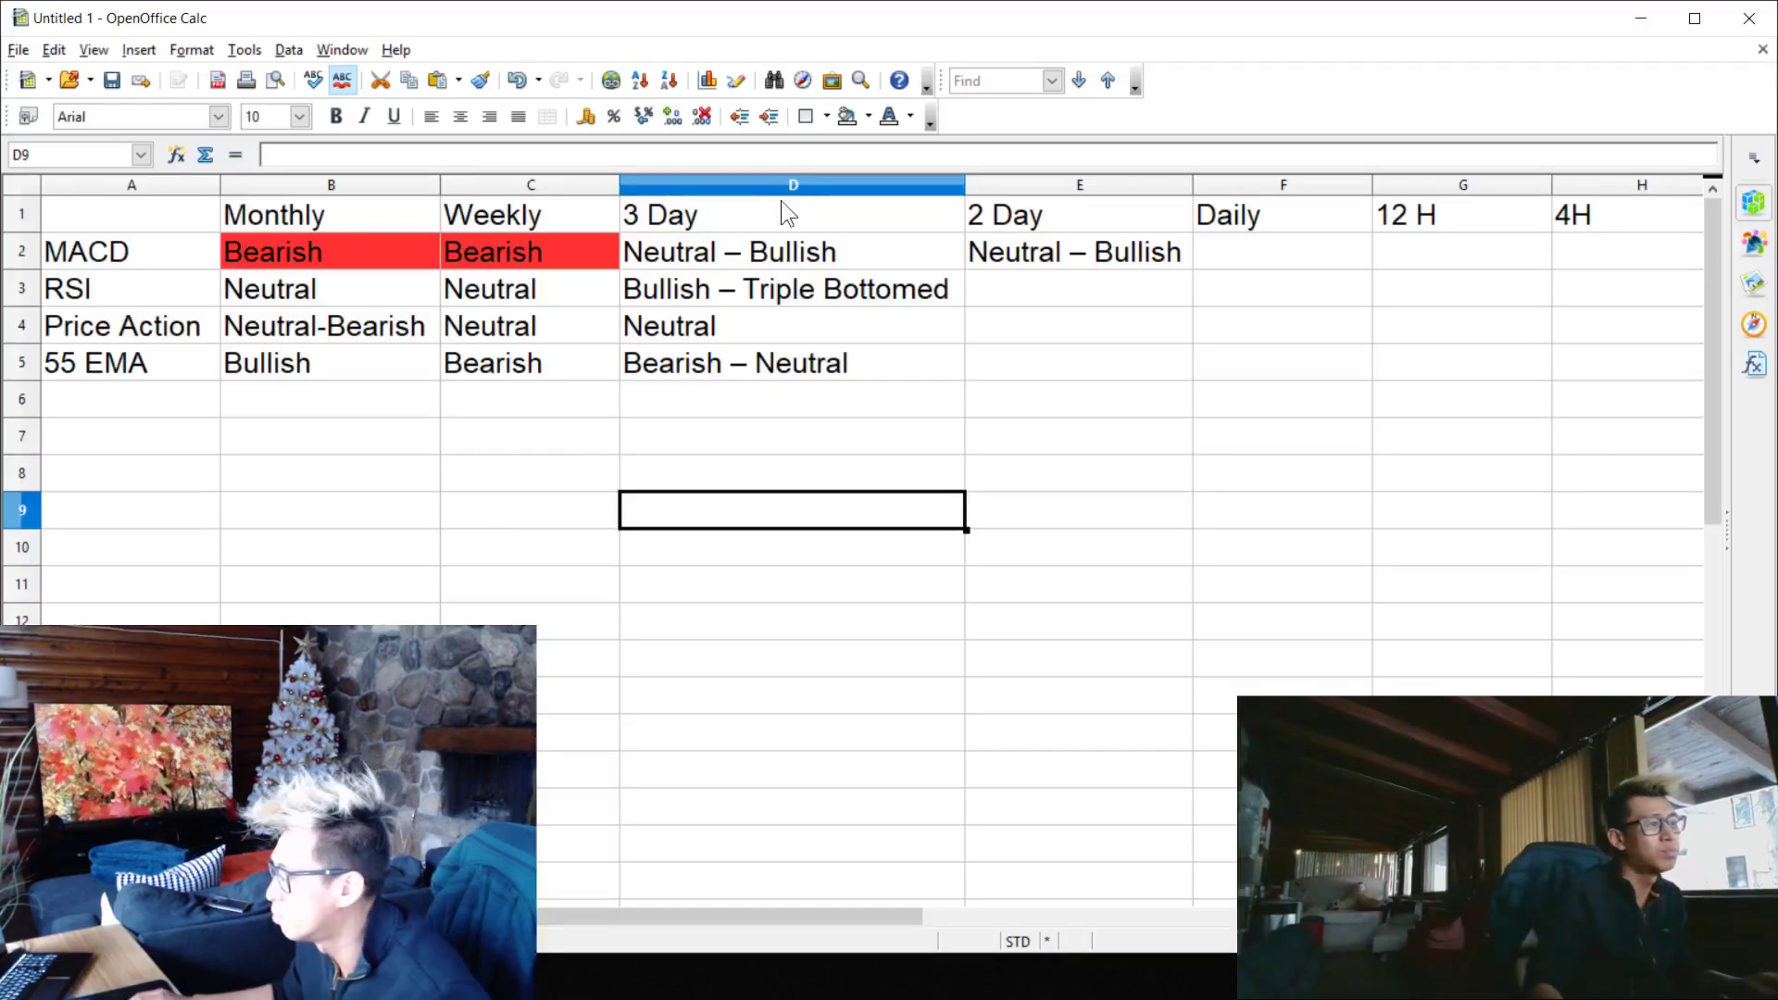
pyautogui.click(815, 298)
pyautogui.hotkey('ctrl', 'c')
pyautogui.click(1055, 297)
pyautogui.hotkey('ctrl', 'v')
pyautogui.click(1365, 488)
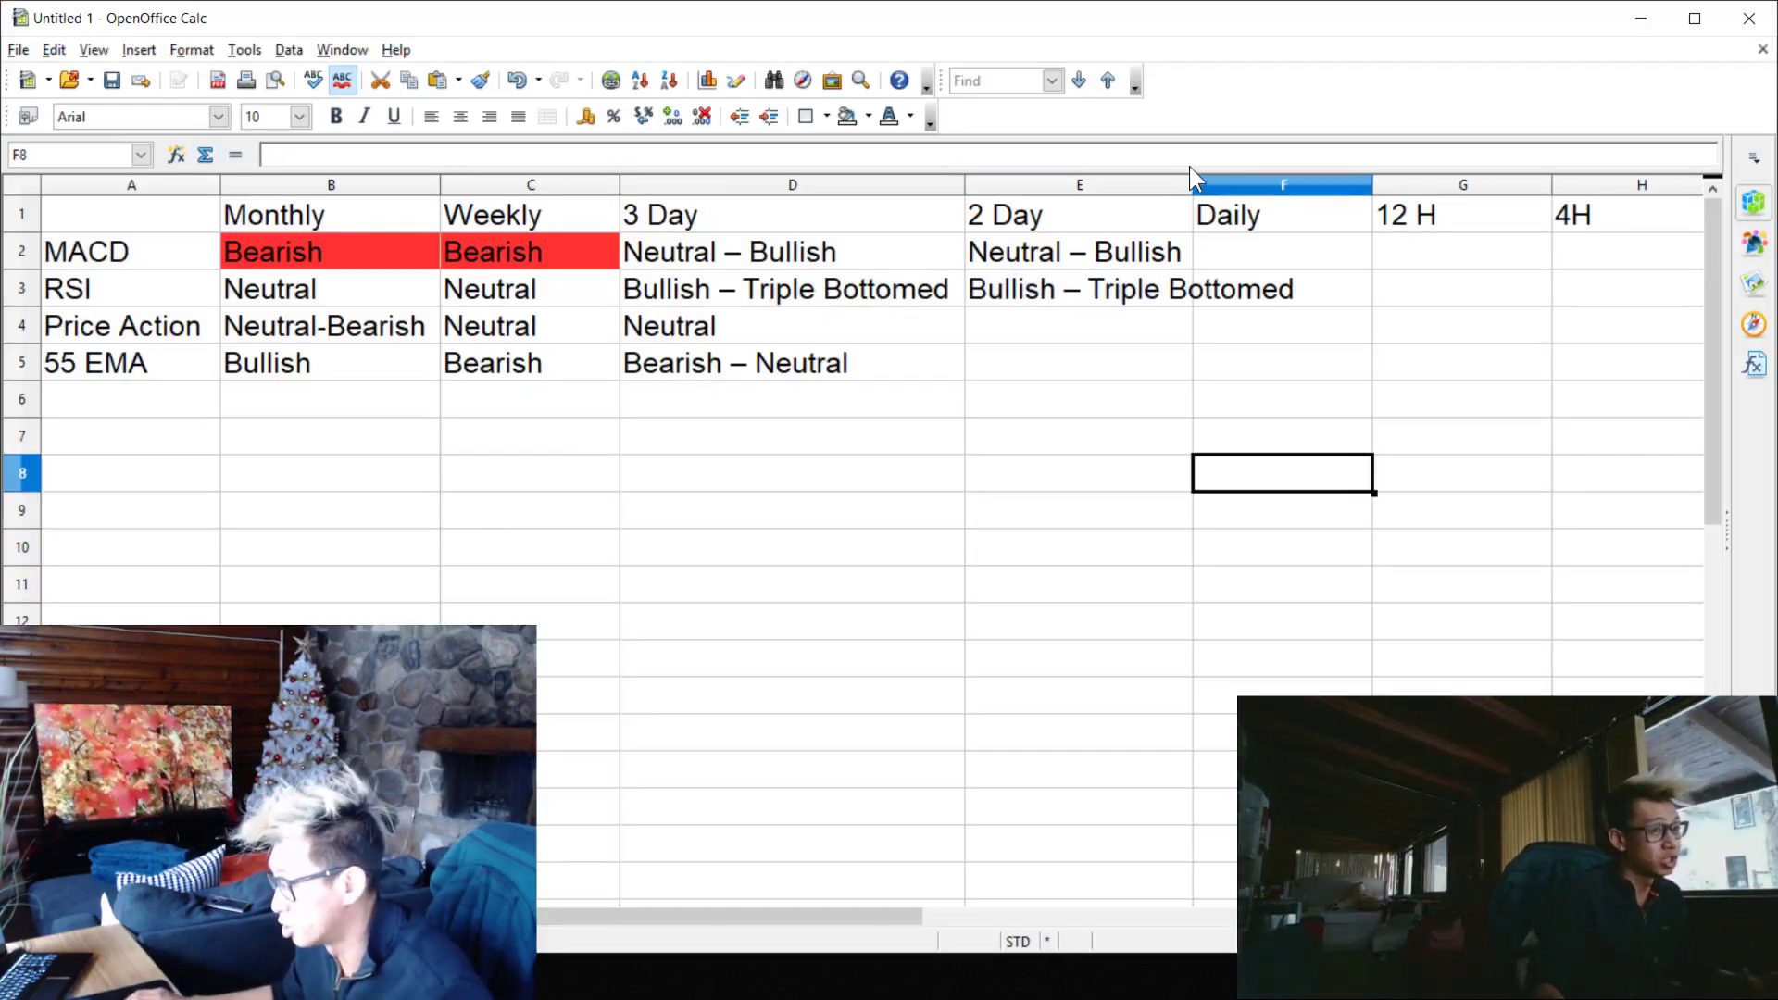
pyautogui.moveTo(1193, 184); pyautogui.dragTo(1307, 184)
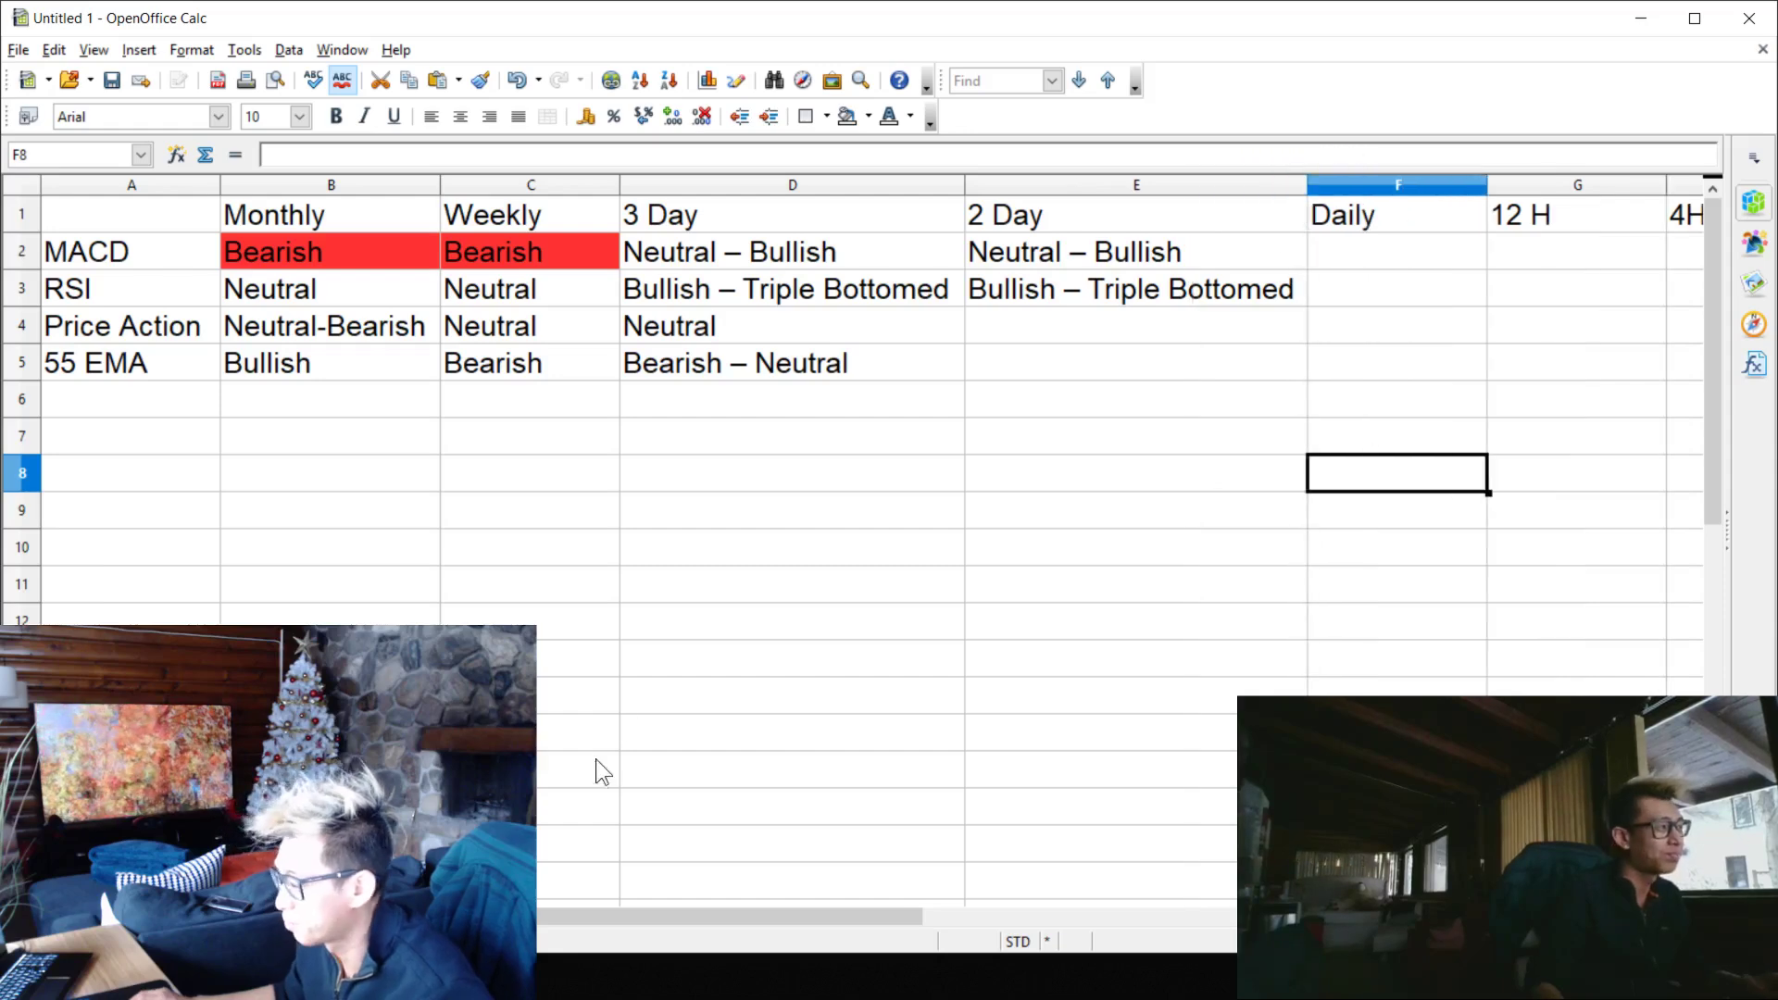
pyautogui.click(602, 767)
# - Pan and zoom the 2-day BTCUSD chart to frame the most recent candles
pyautogui.hotkey('alt', 'Tab')
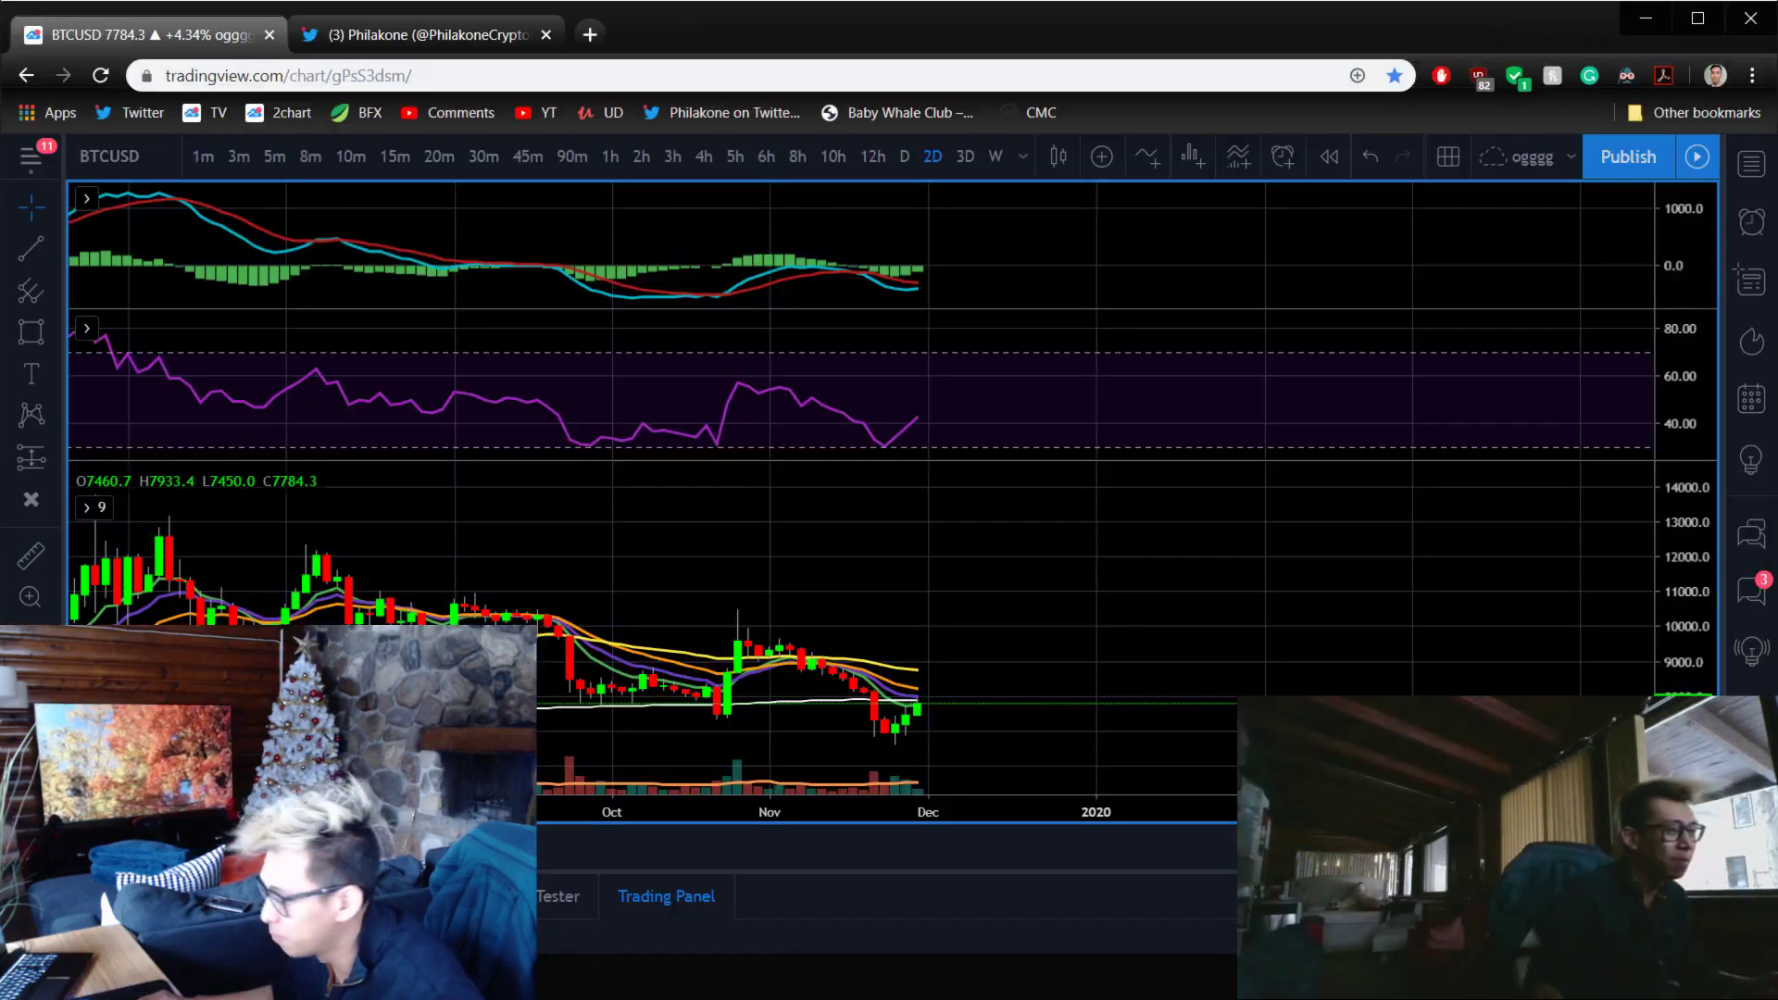
pyautogui.moveTo(937, 562); pyautogui.dragTo(786, 560)
pyautogui.scroll(-4, 786, 561)
pyautogui.scroll(5, 1296, 576)
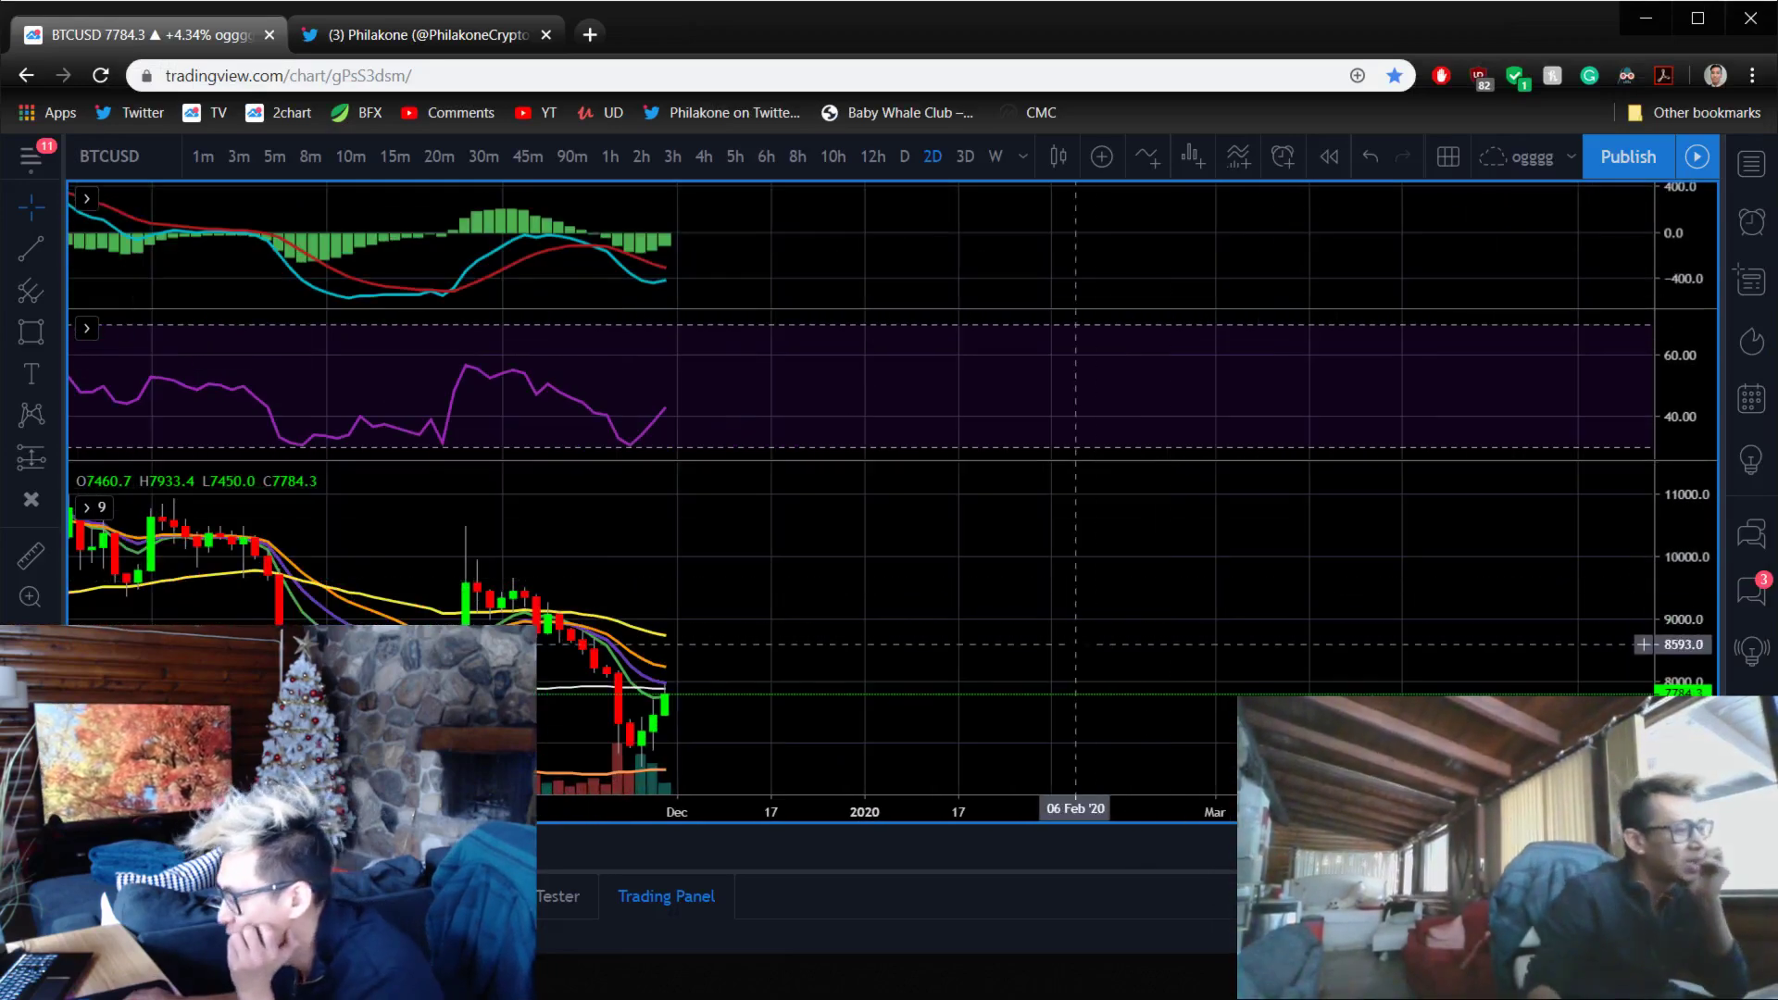
pyautogui.moveTo(1076, 635); pyautogui.dragTo(845, 648)
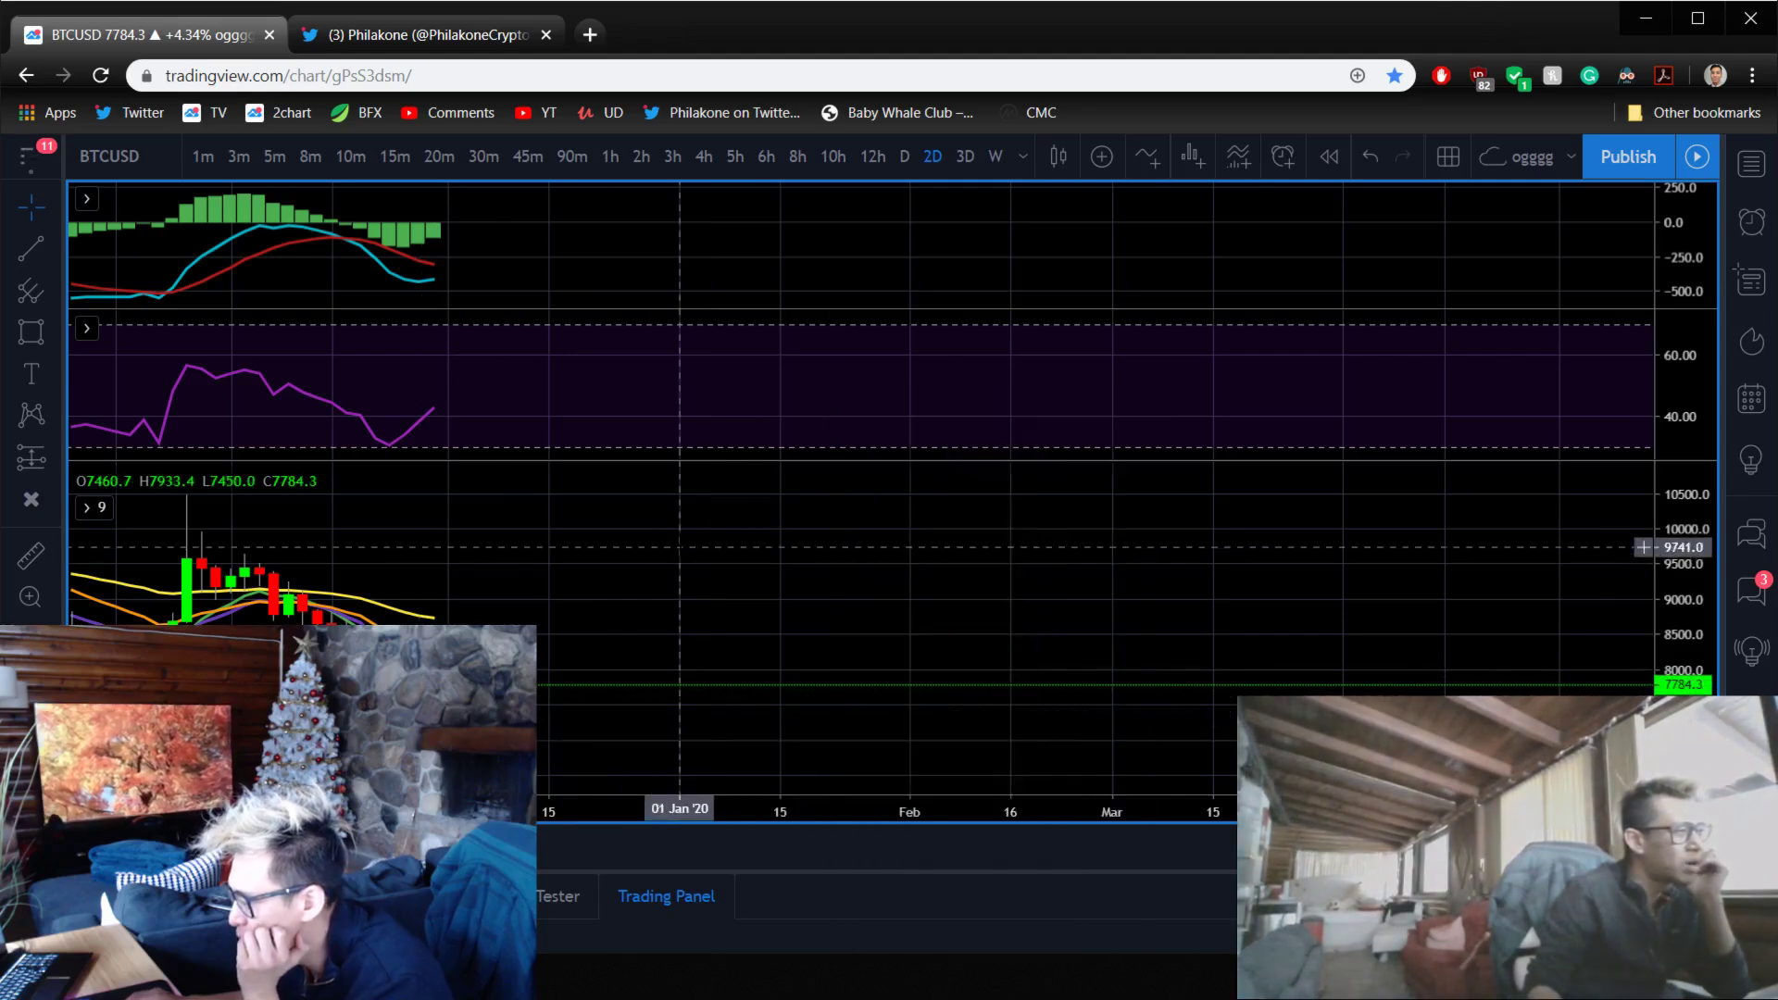
pyautogui.moveTo(708, 545); pyautogui.dragTo(780, 539)
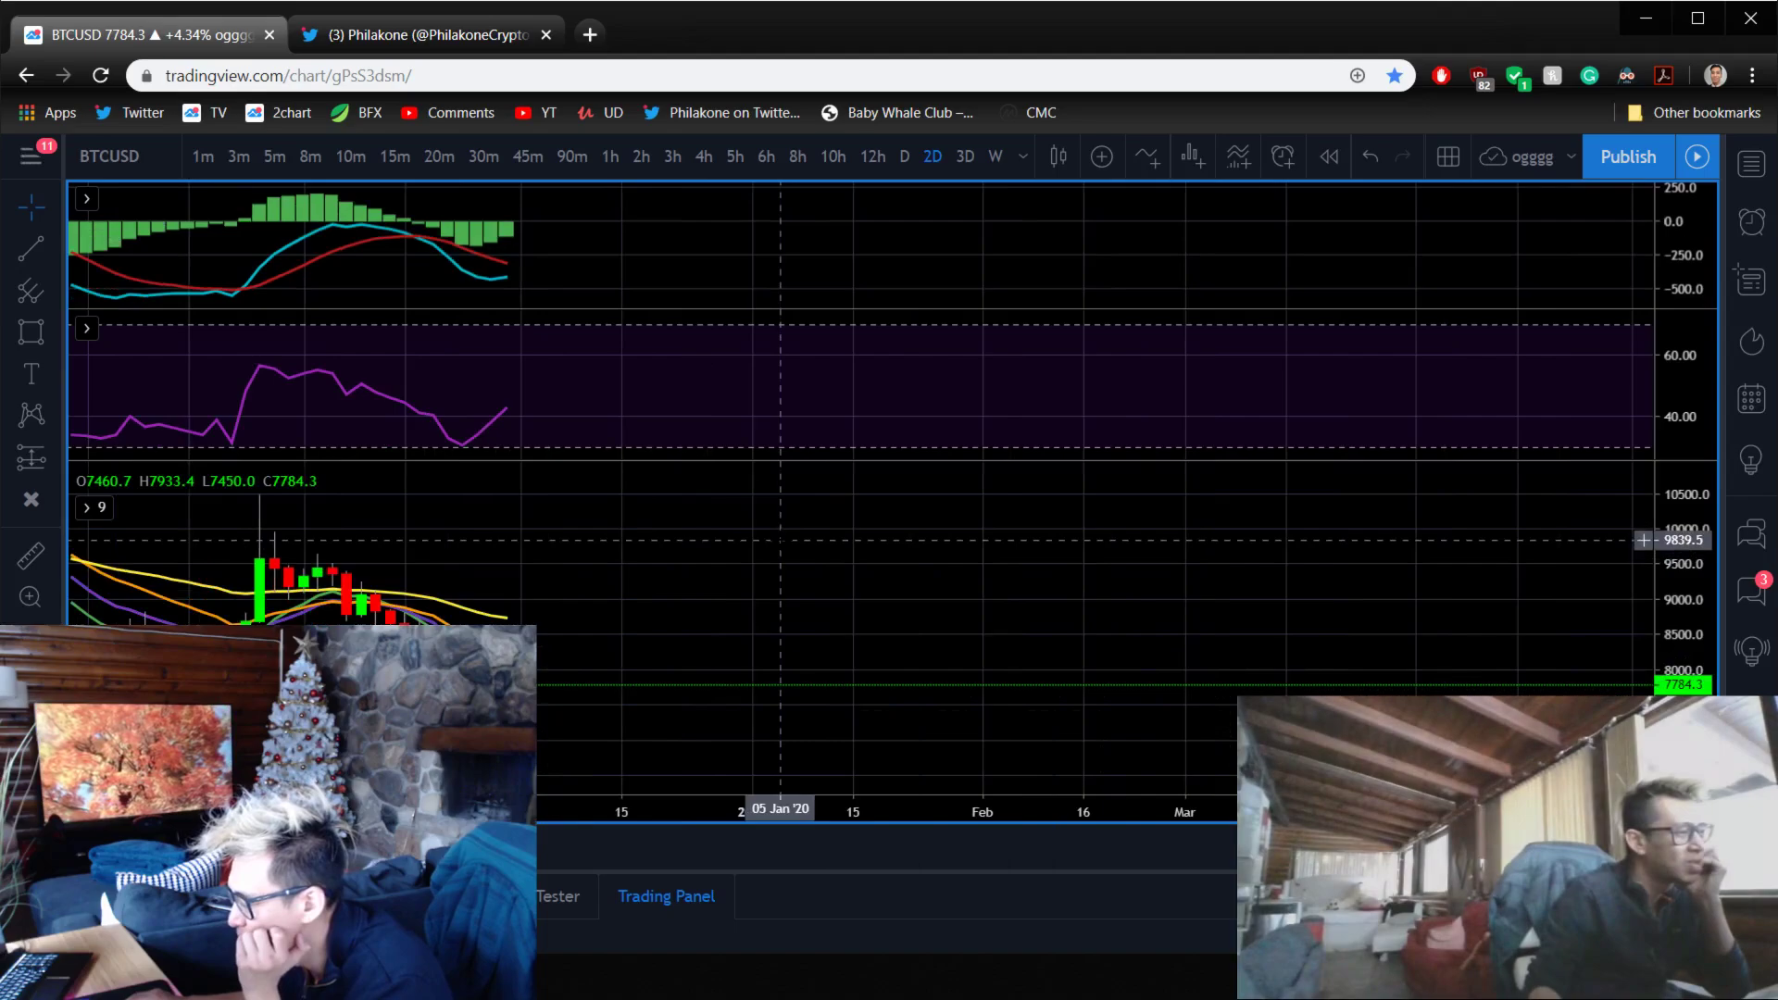
pyautogui.scroll(-10, 780, 540)
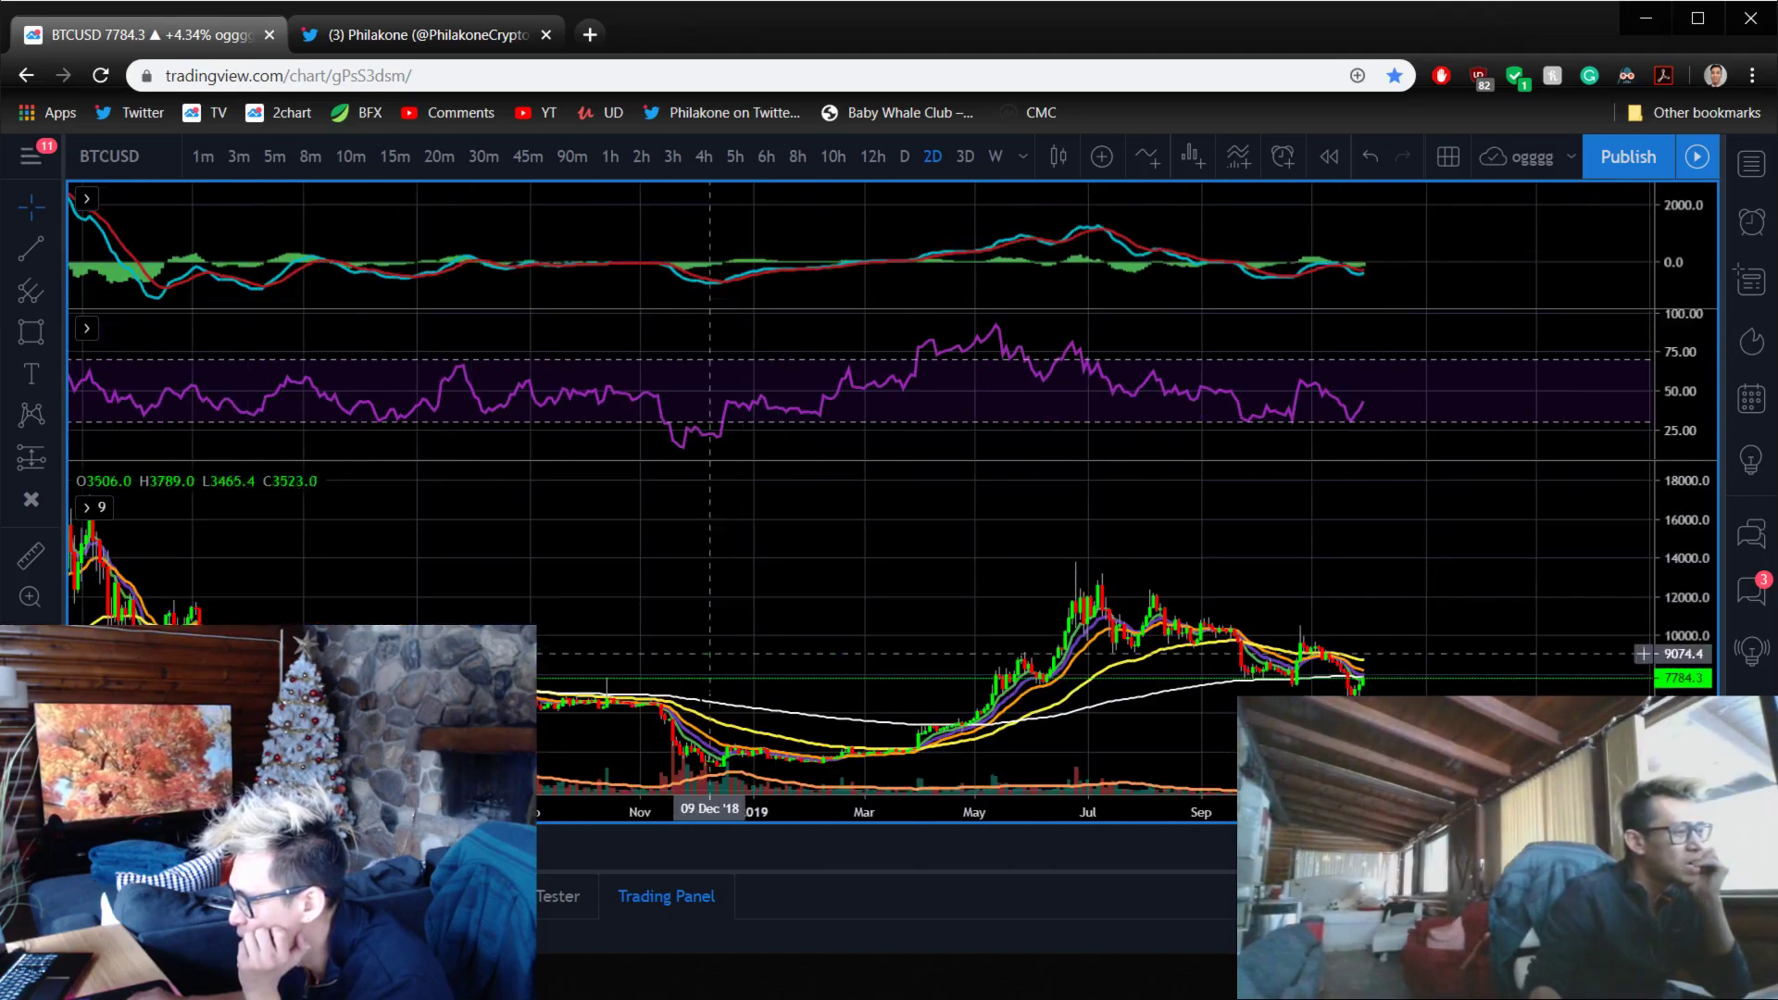
pyautogui.scroll(10, 710, 653)
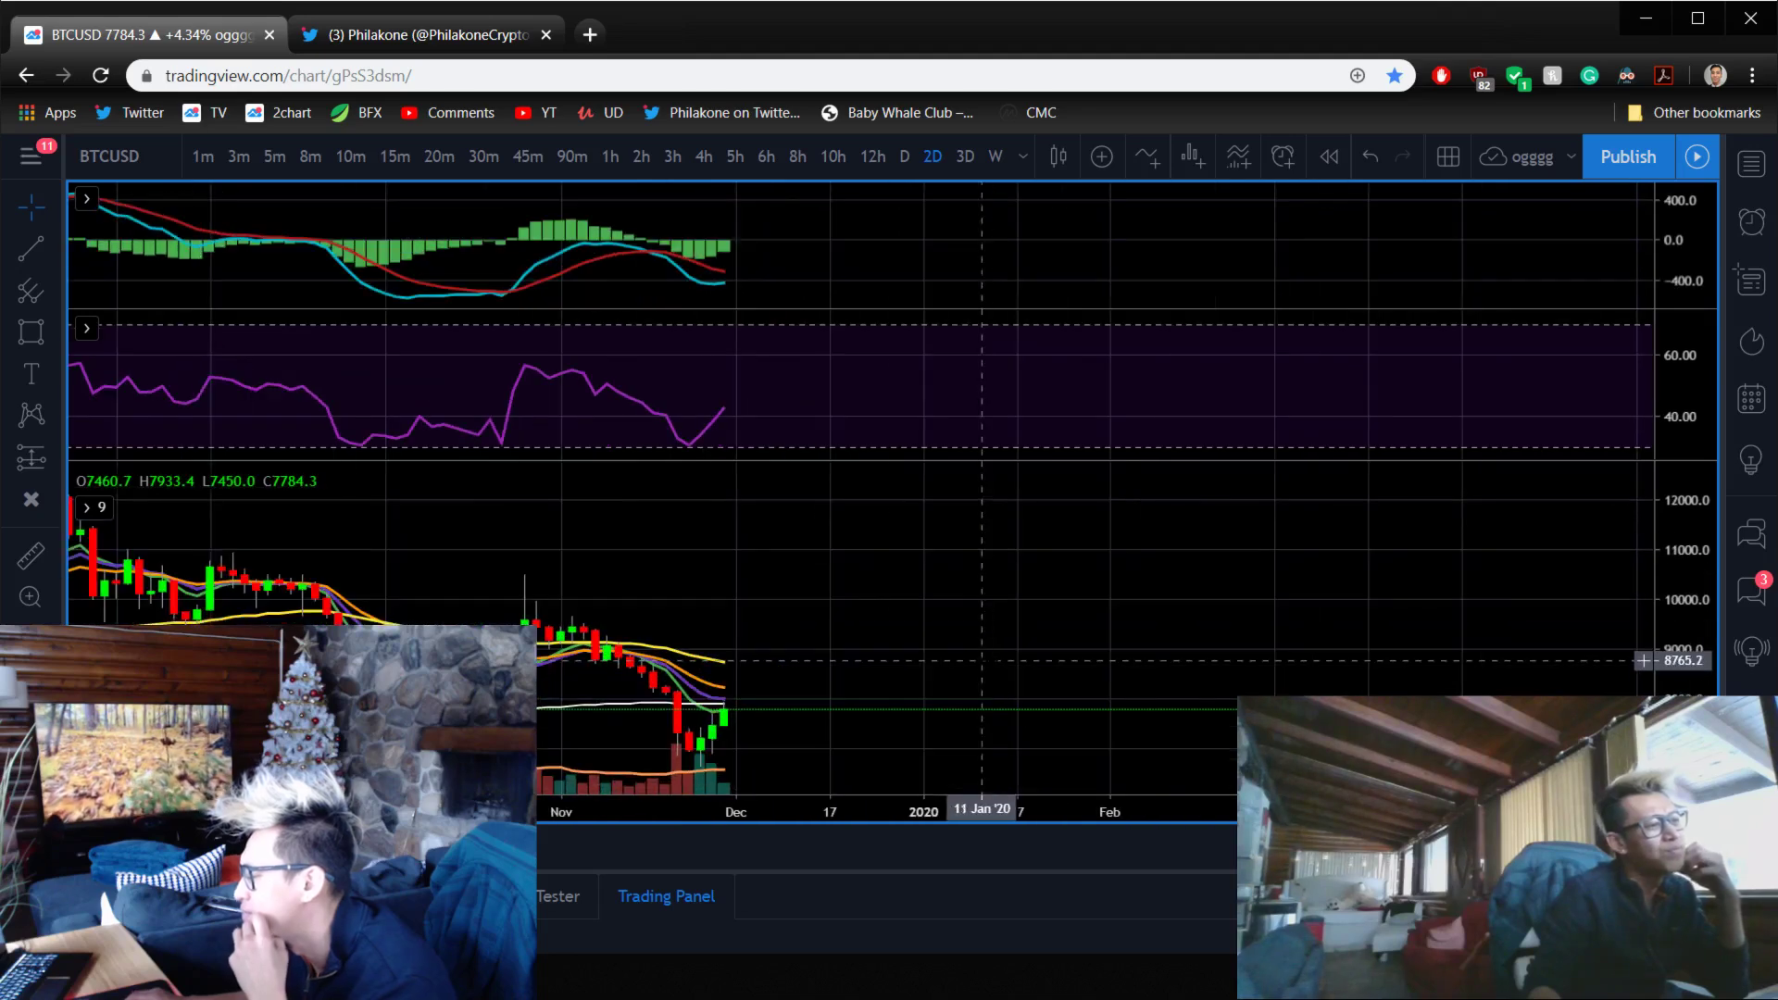
# - Enter Neutral – Bullish for 2 Day Price Action in cell E4
pyautogui.hotkey('alt', 'Tab')
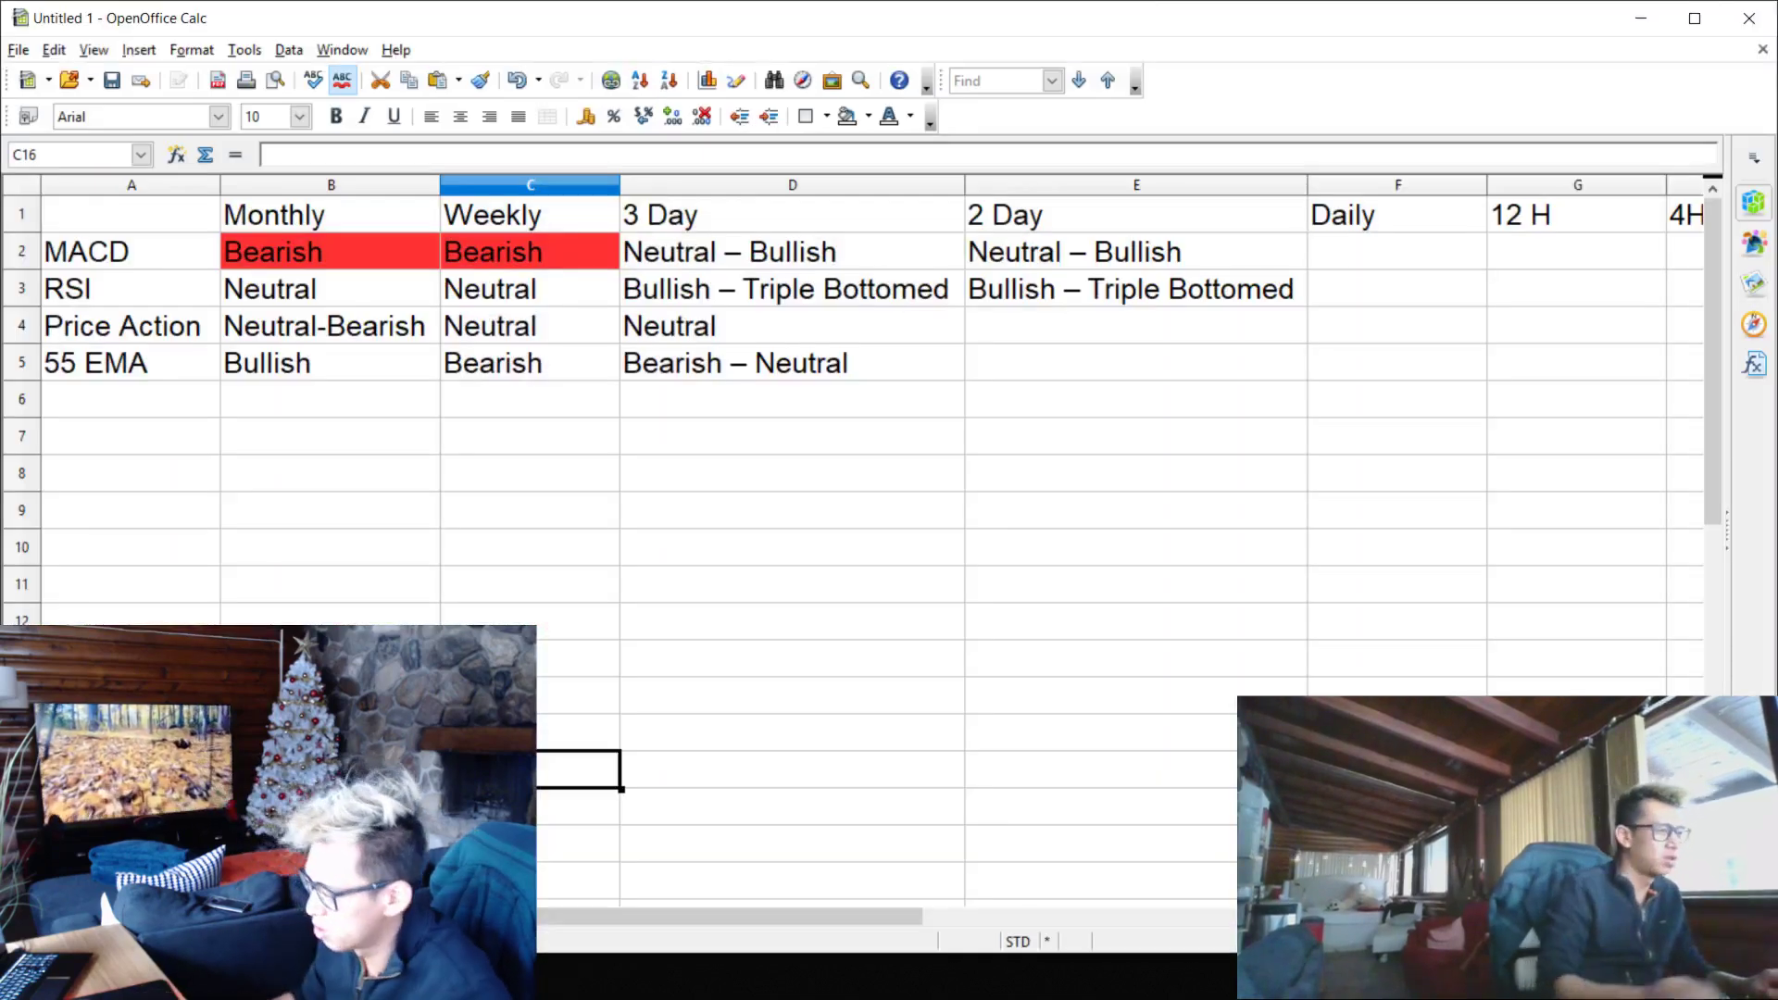
pyautogui.click(996, 318)
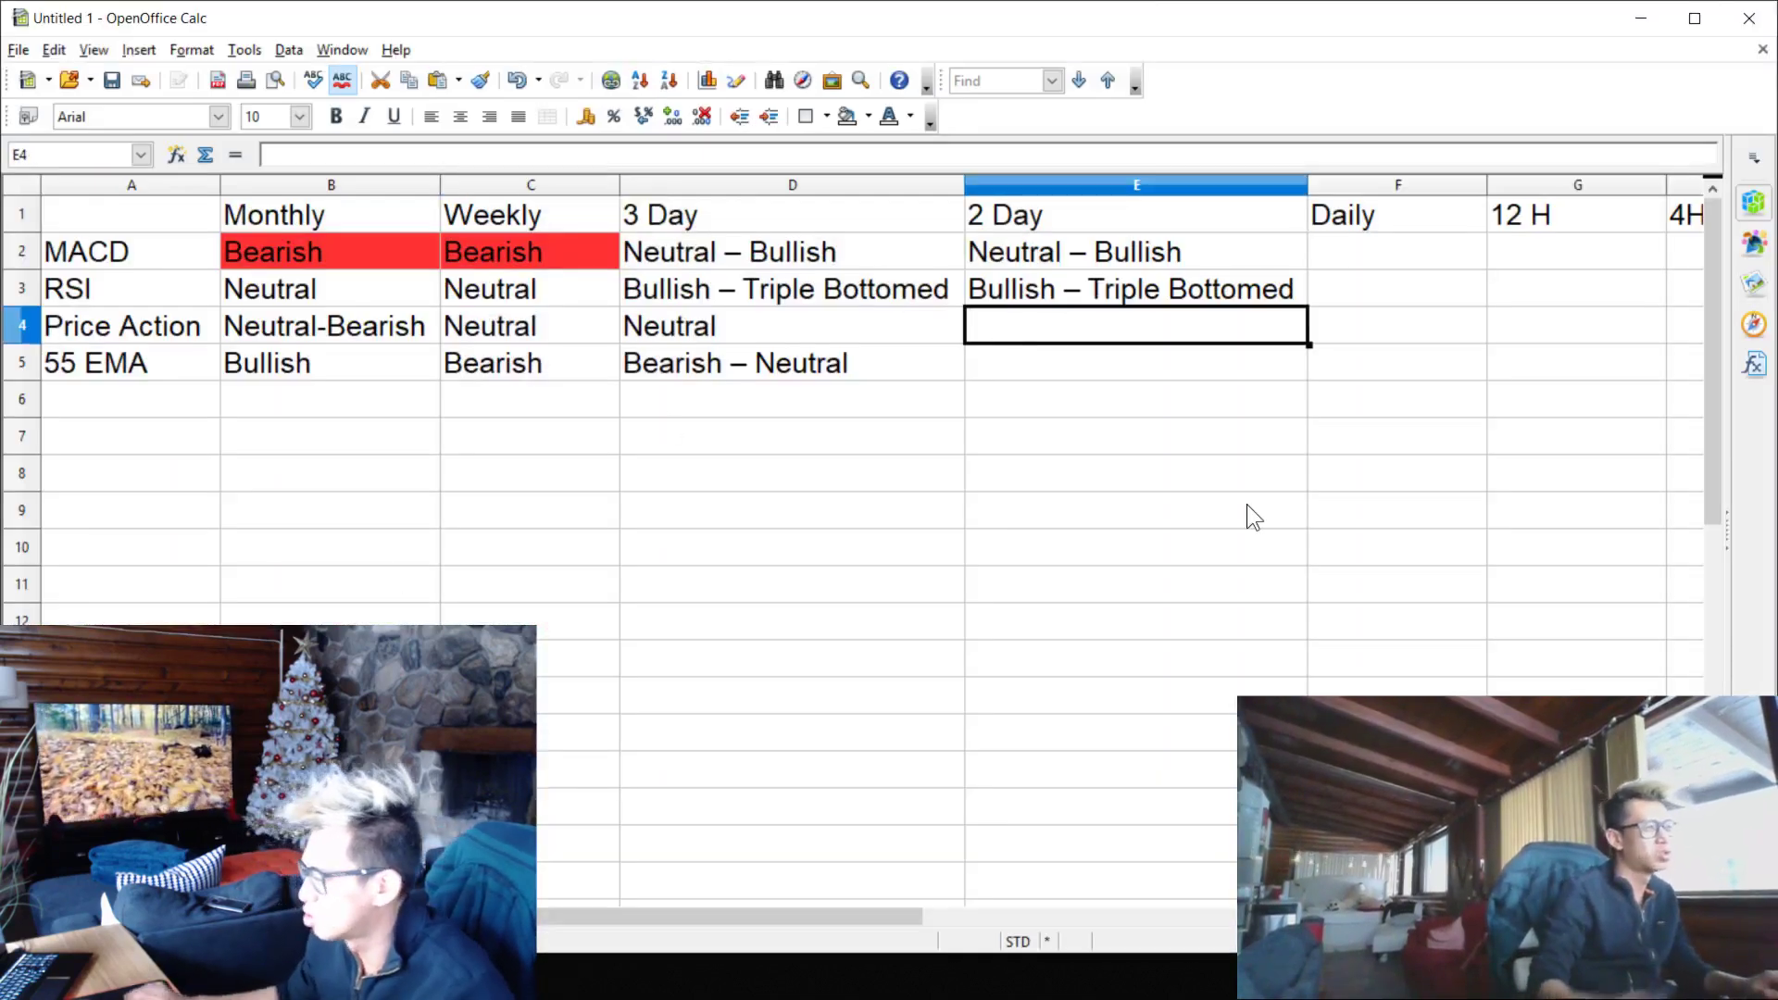
pyautogui.write('Neutral')
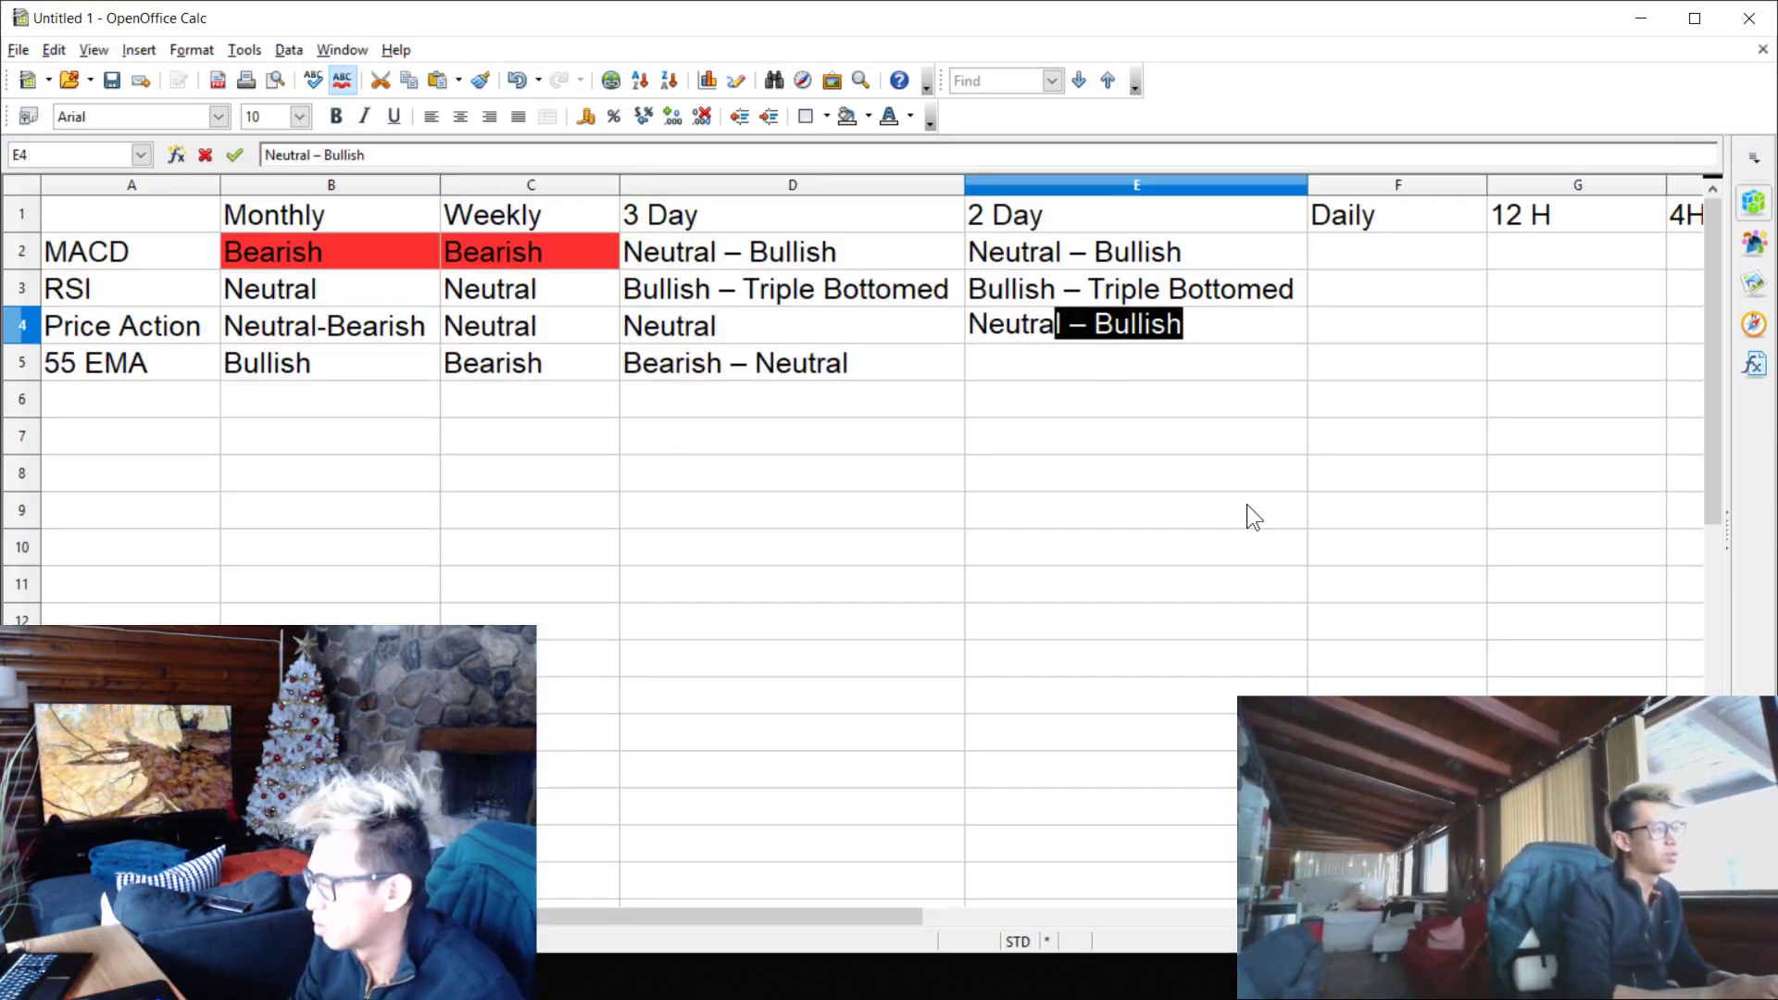
pyautogui.press('Return')
# - After checking the chart, enter Bearish for 2 Day 55 EMA in E5, then show 3-day candles
pyautogui.click(1640, 4)
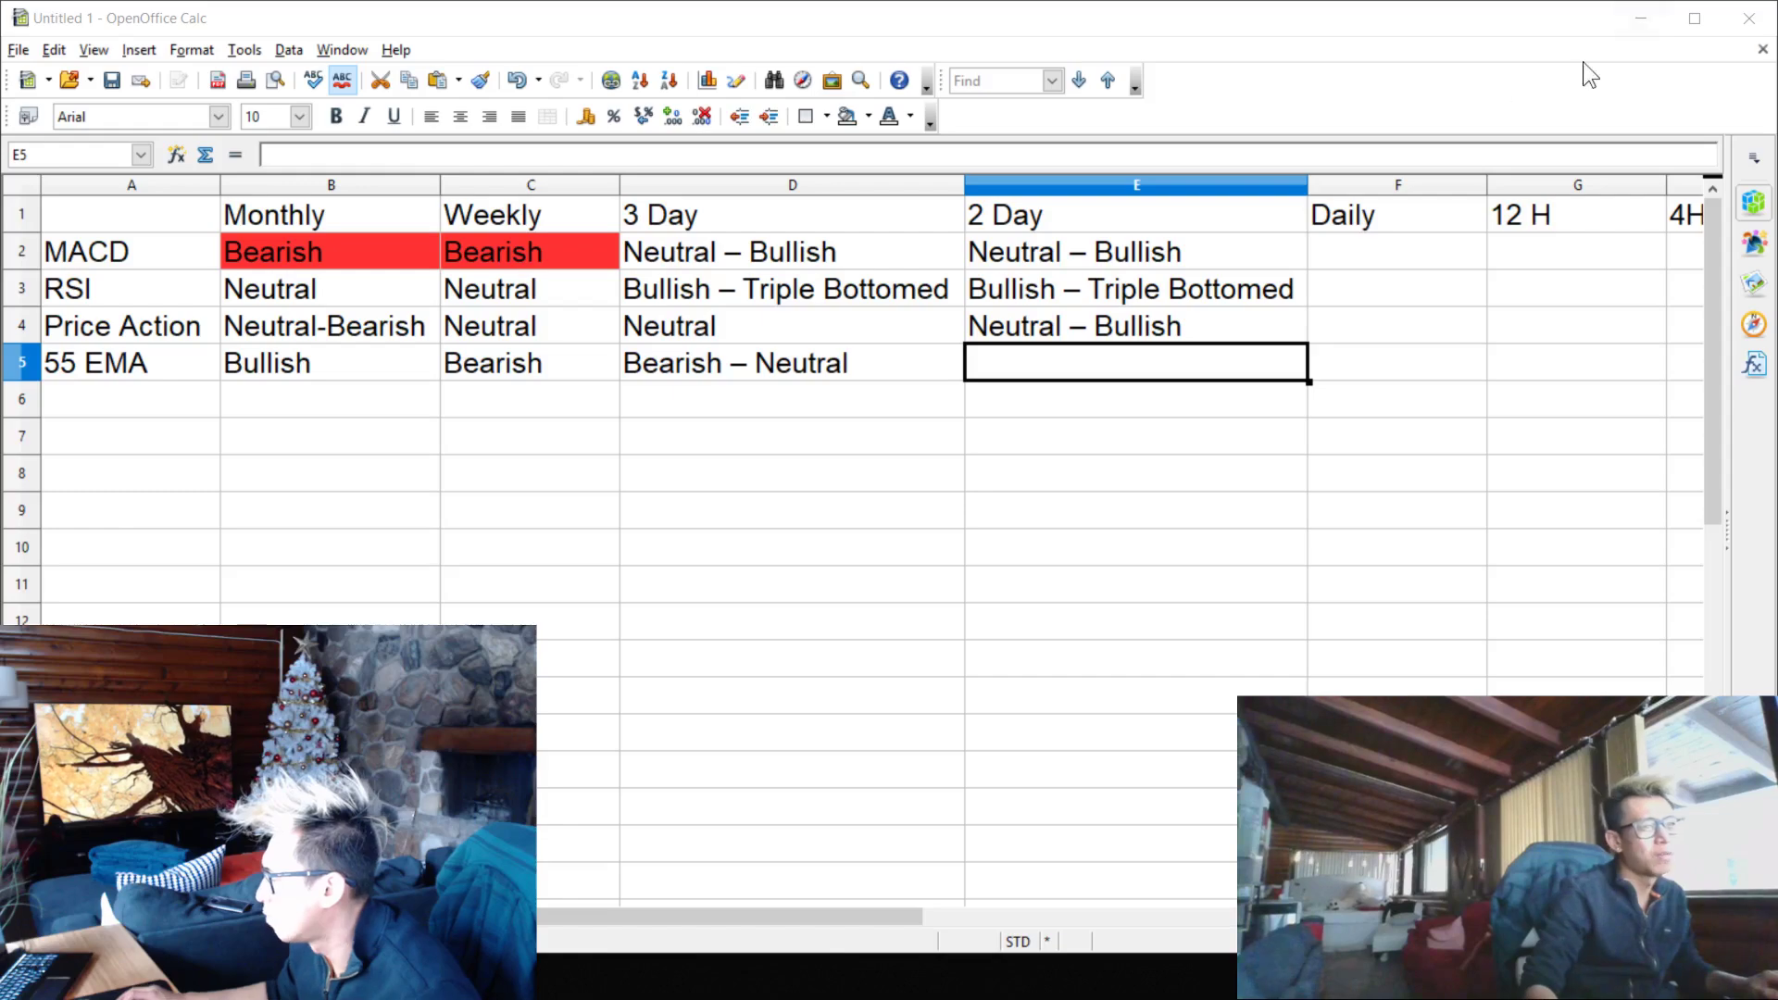
pyautogui.click(1652, 25)
pyautogui.scroll(-3, 953, 622)
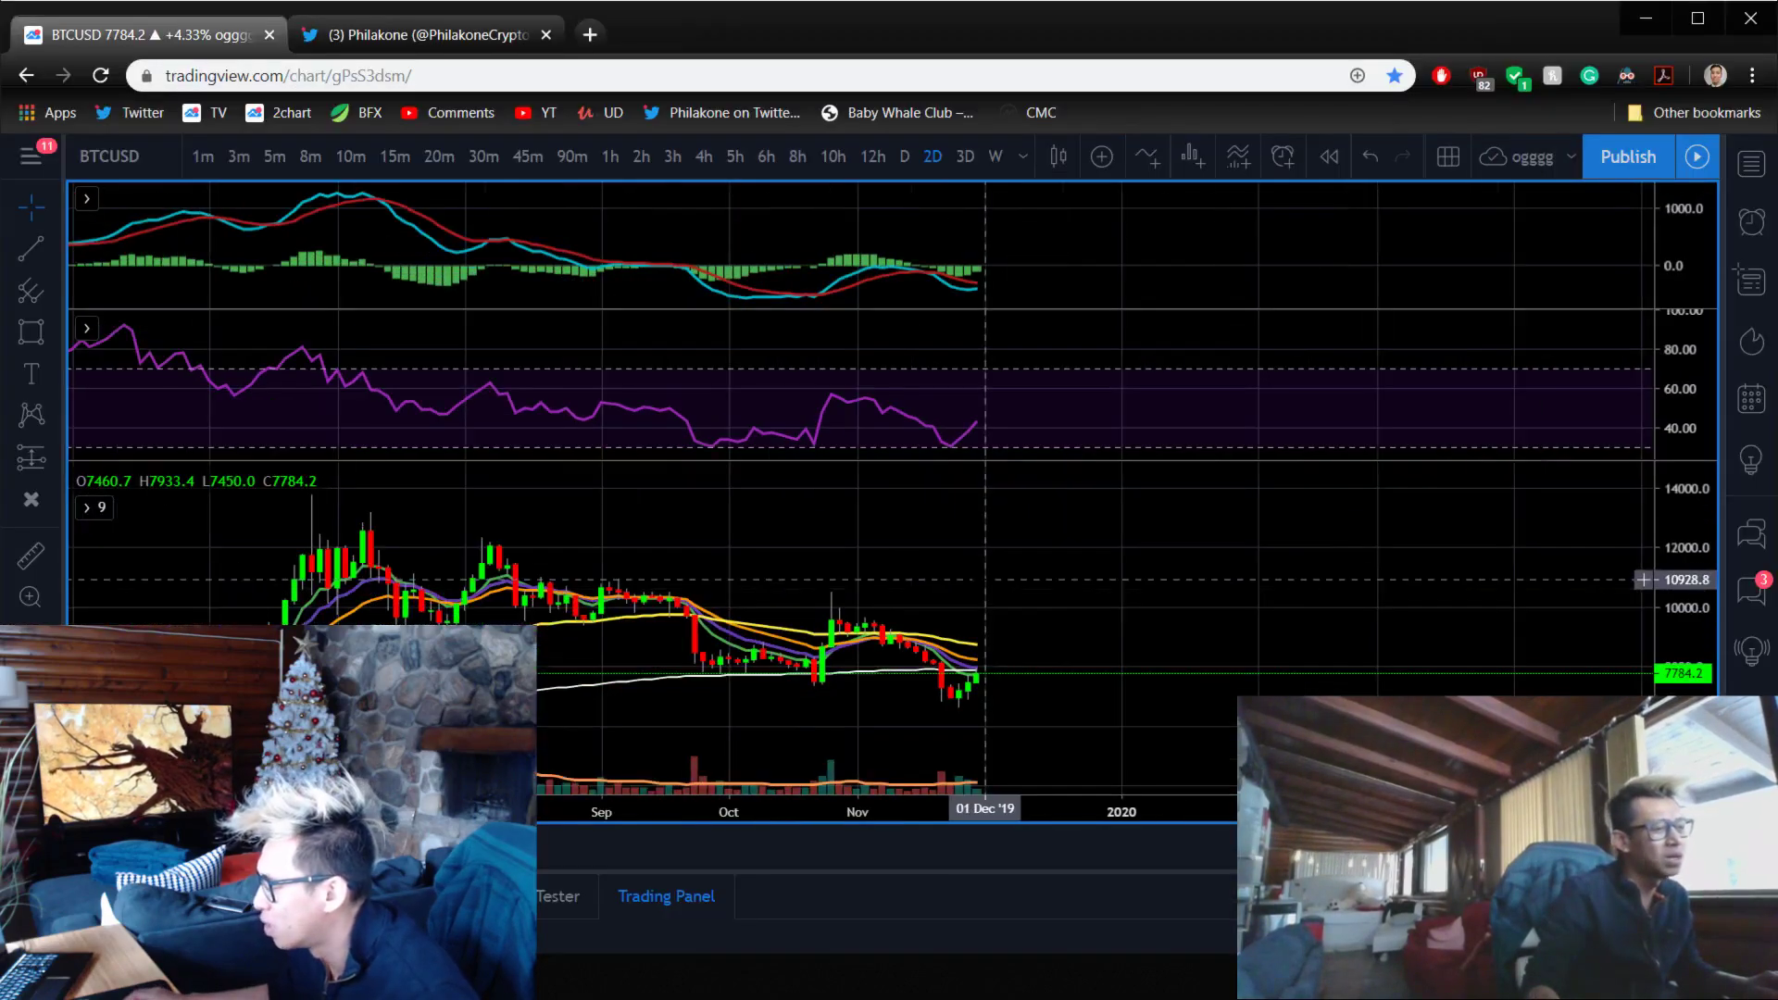
pyautogui.click(463, 977)
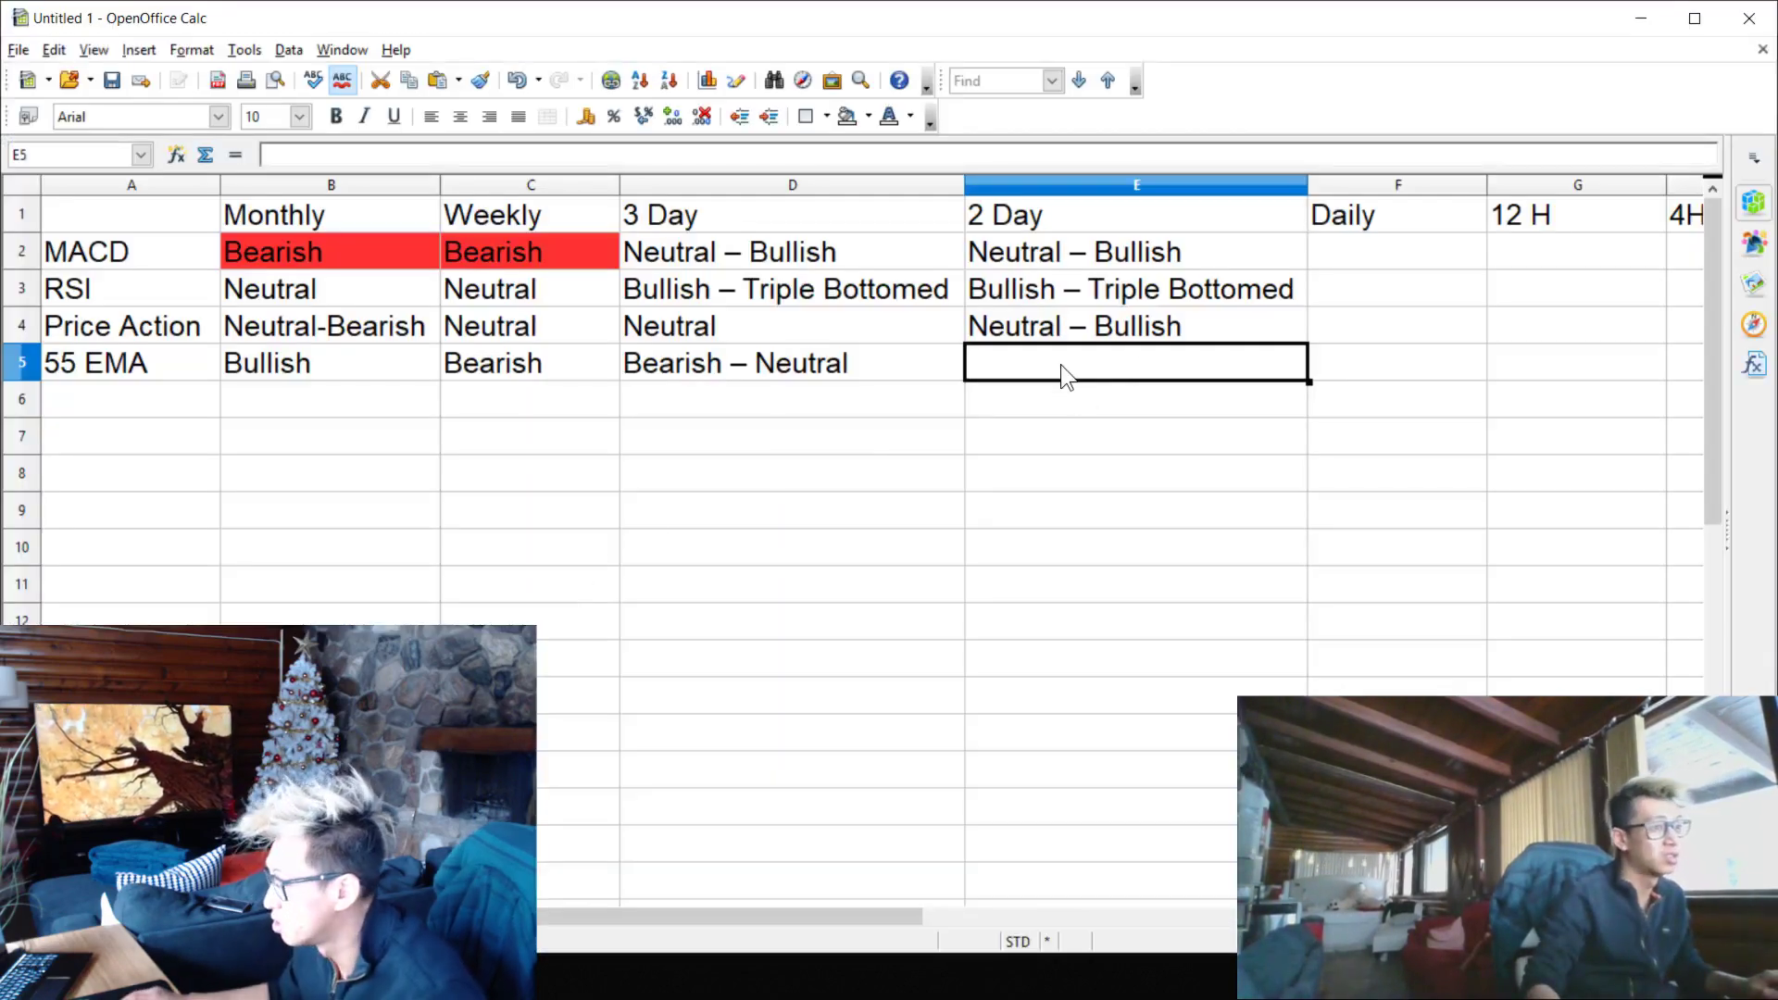
pyautogui.write('Bearish')
pyautogui.press('Return')
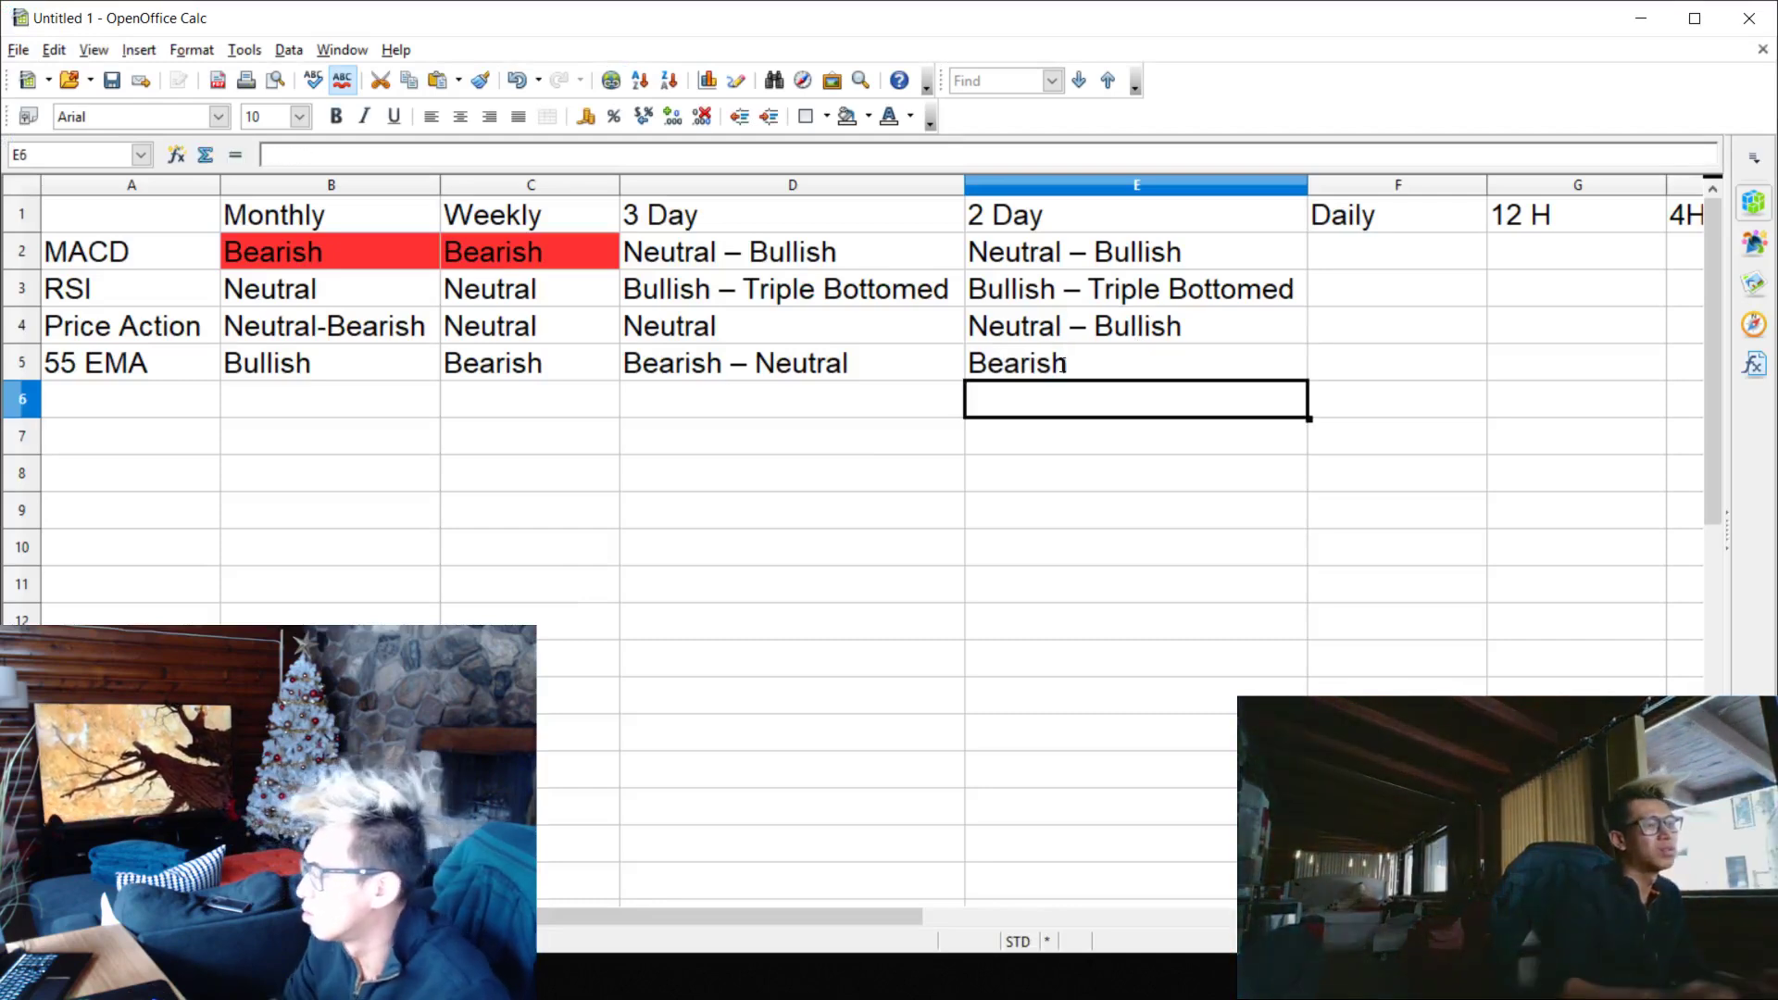
pyautogui.click(1646, 15)
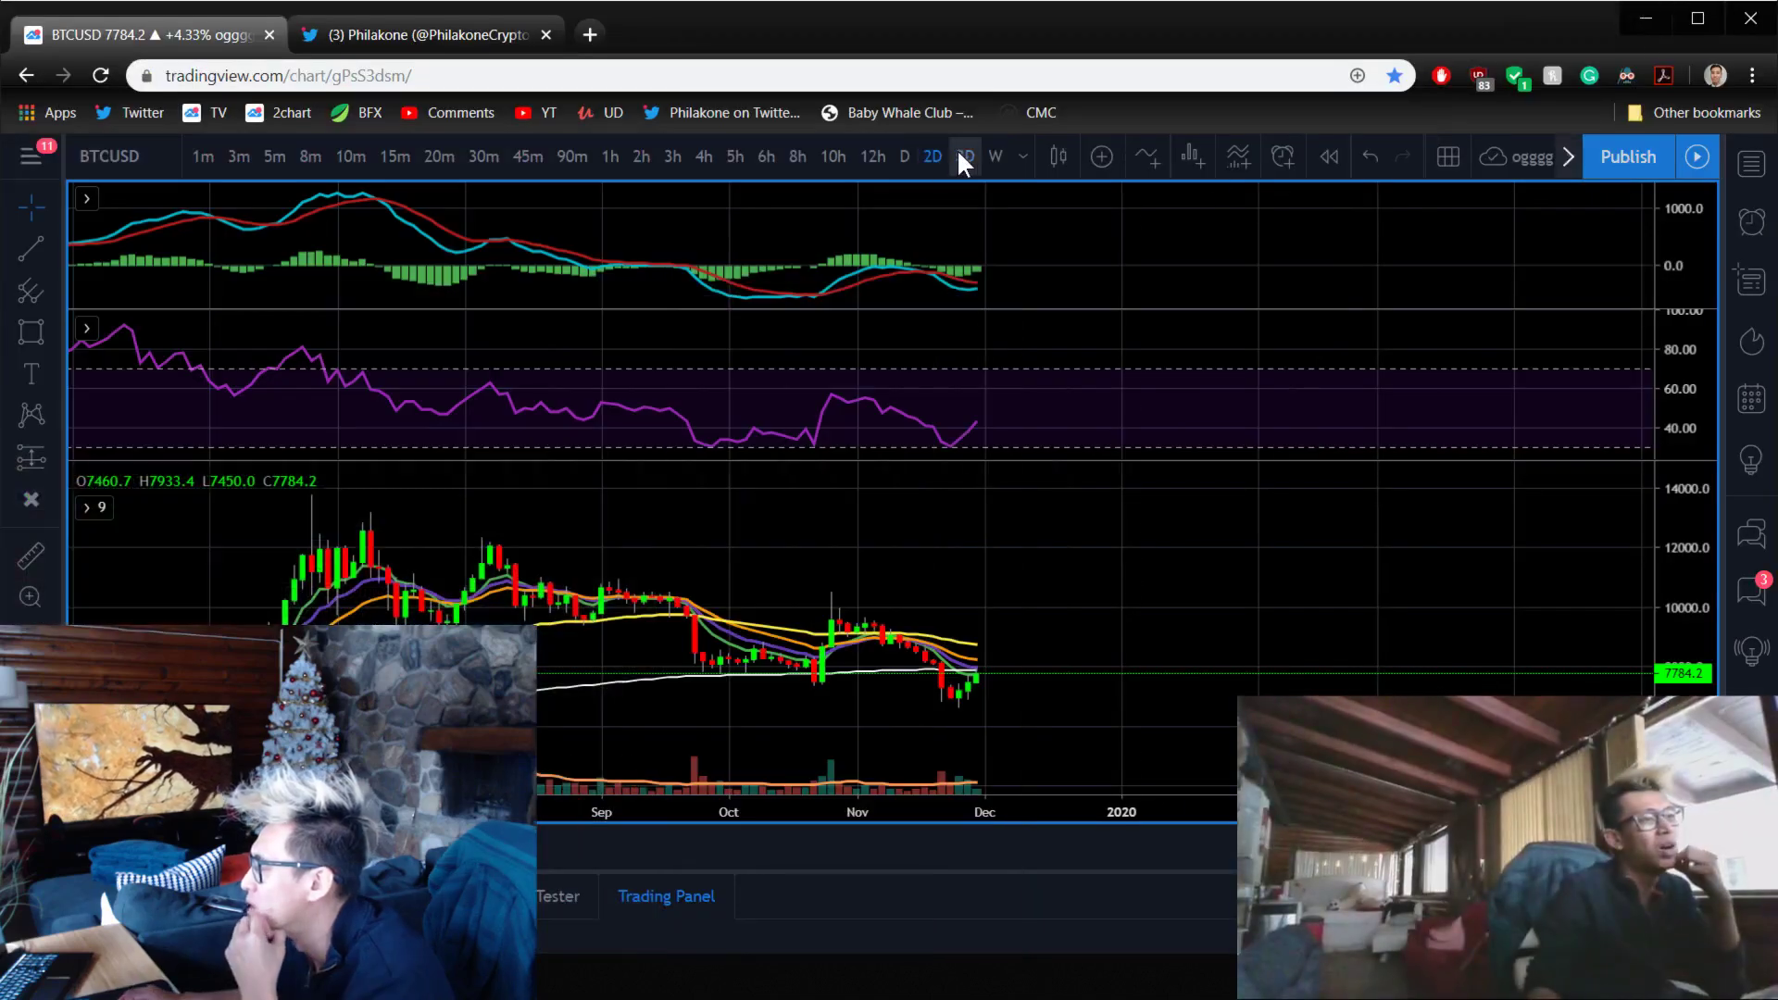
pyautogui.click(964, 155)
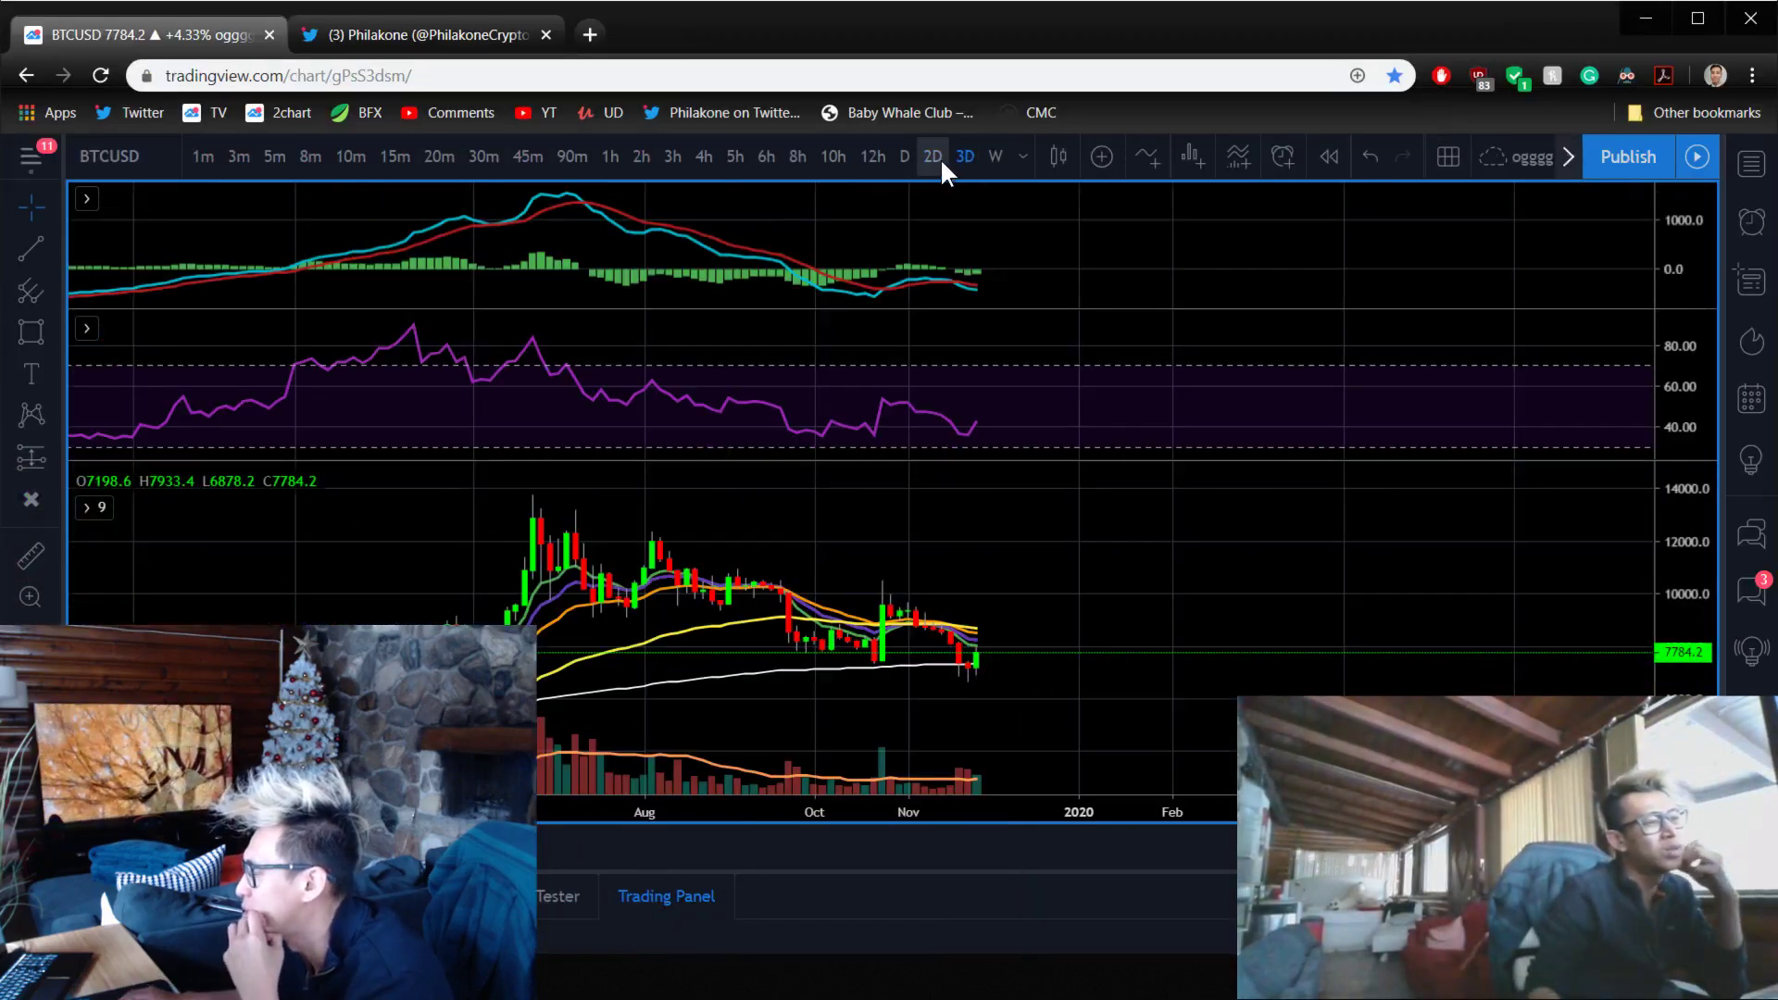
# - Switch the BTCUSD chart to daily candles and select cell F2 under Daily in Calc
pyautogui.click(937, 157)
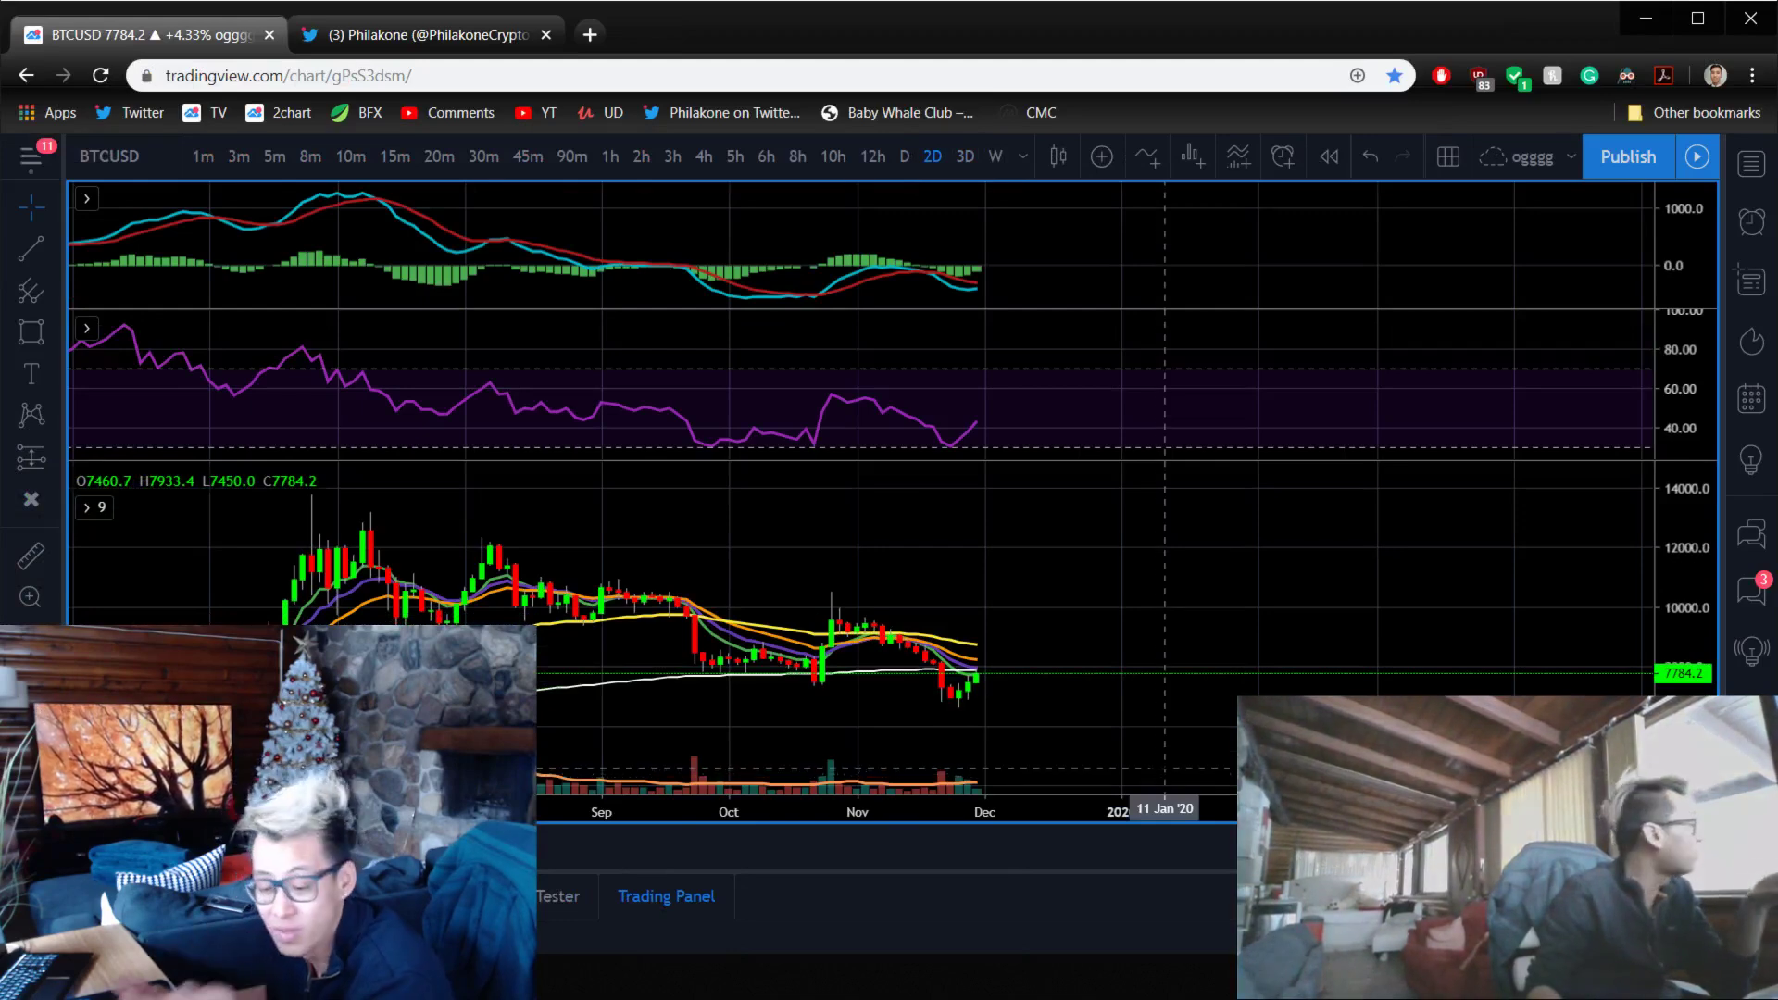
pyautogui.click(903, 155)
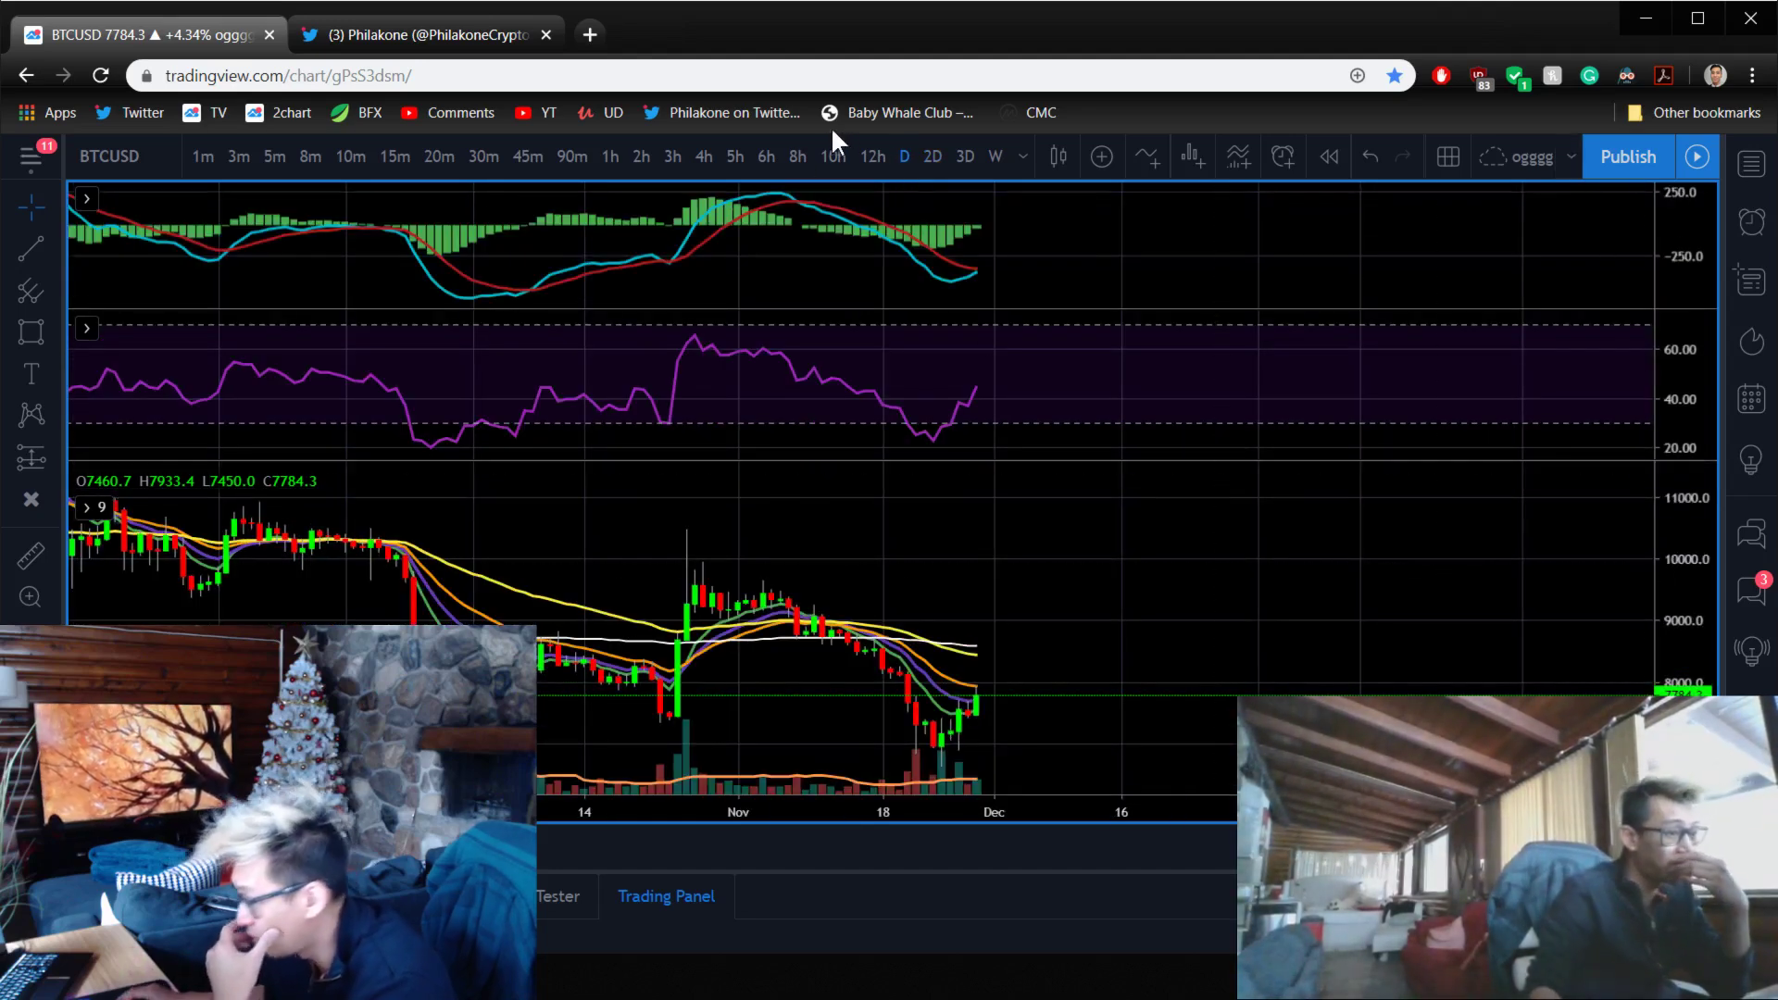
pyautogui.hotkey('alt', 'Tab')
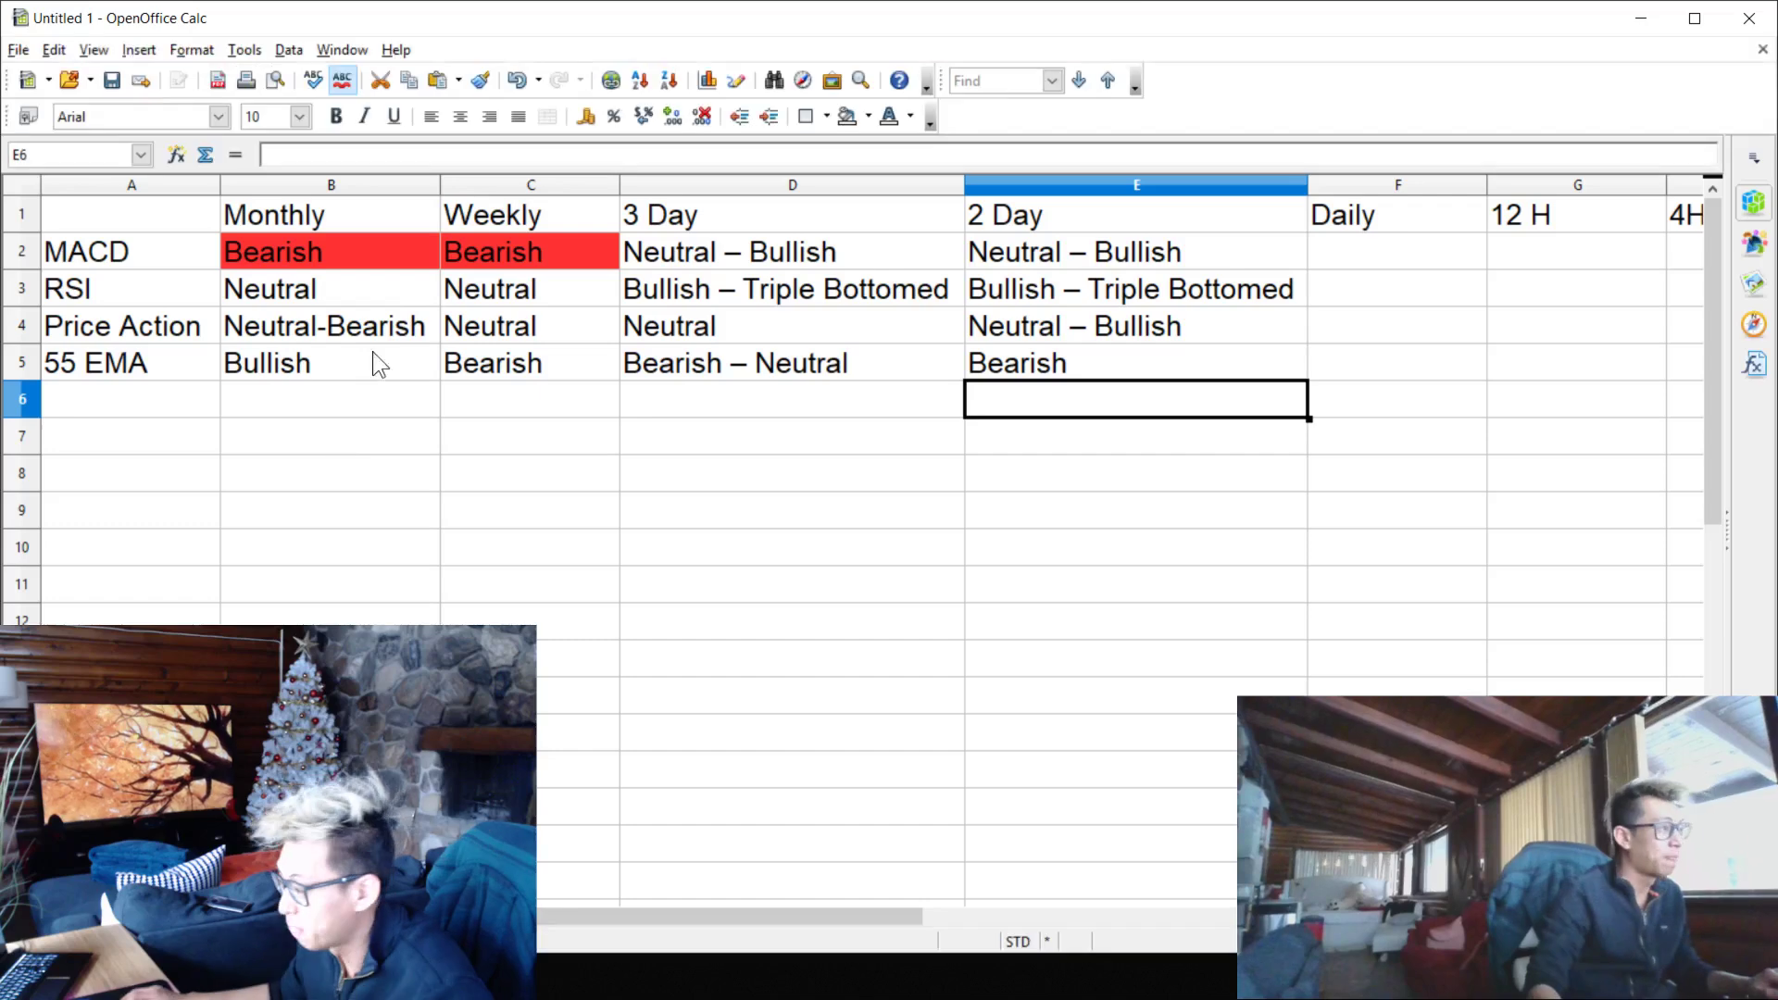
pyautogui.click(951, 339)
pyautogui.click(1347, 244)
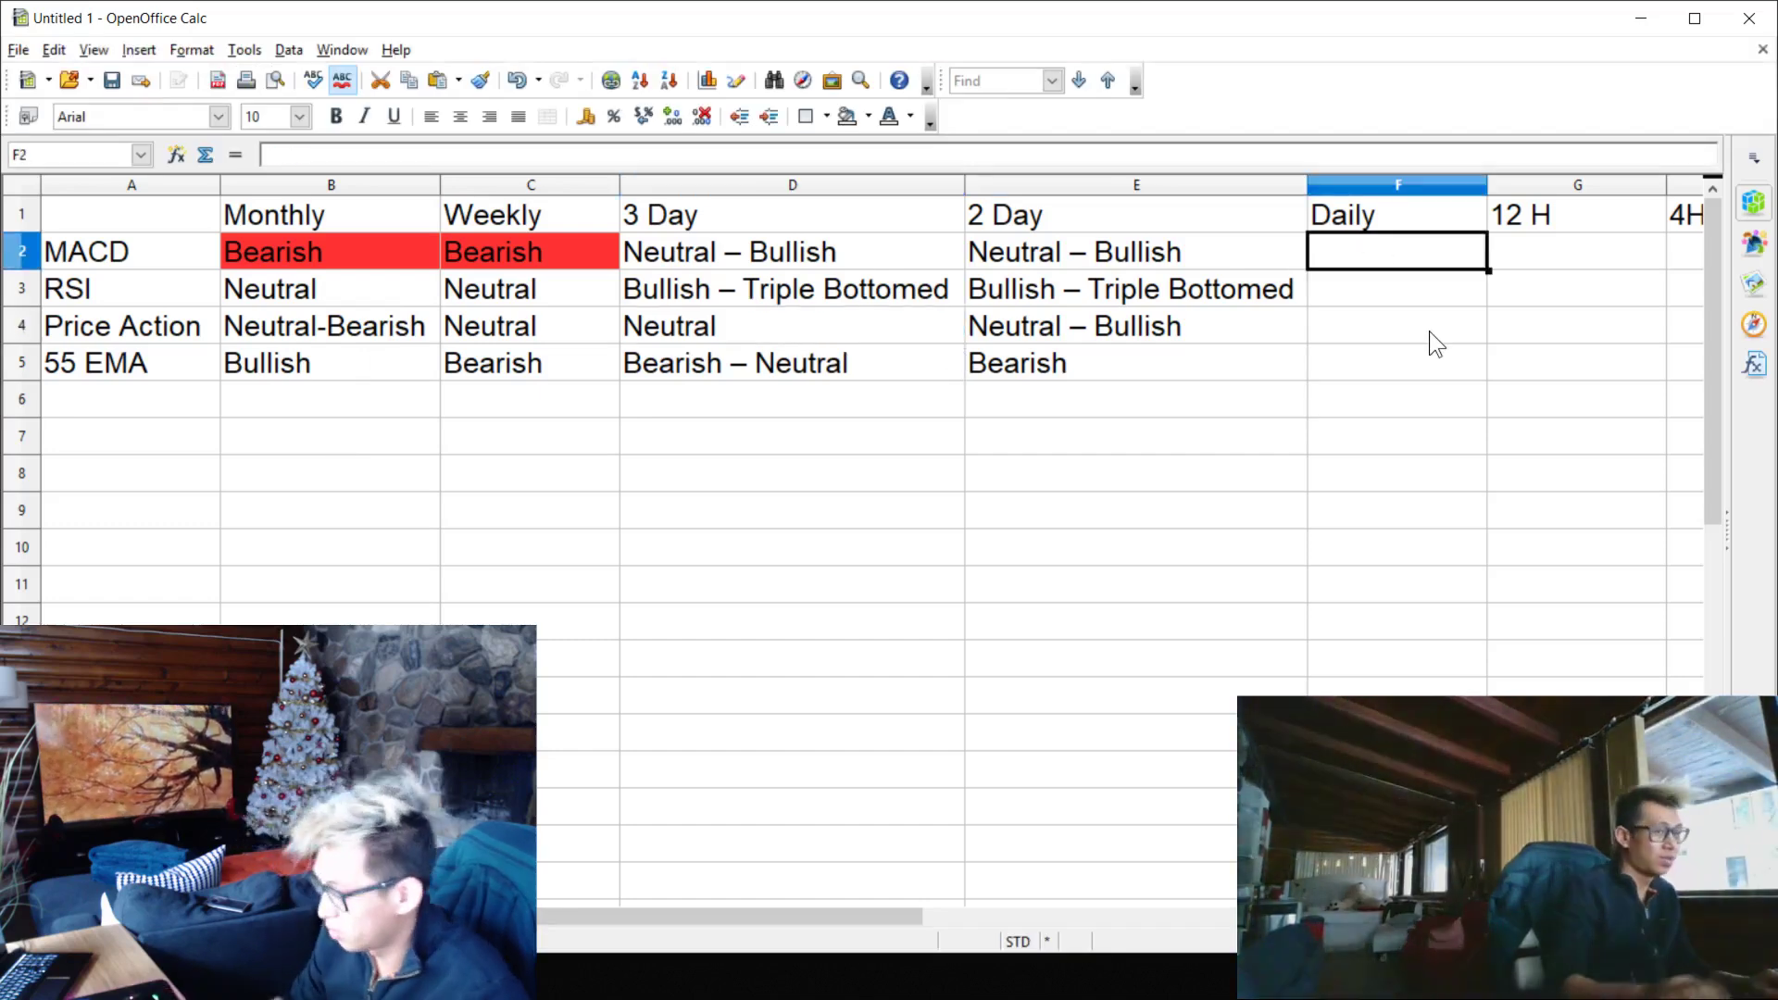
pyautogui.click(1640, 18)
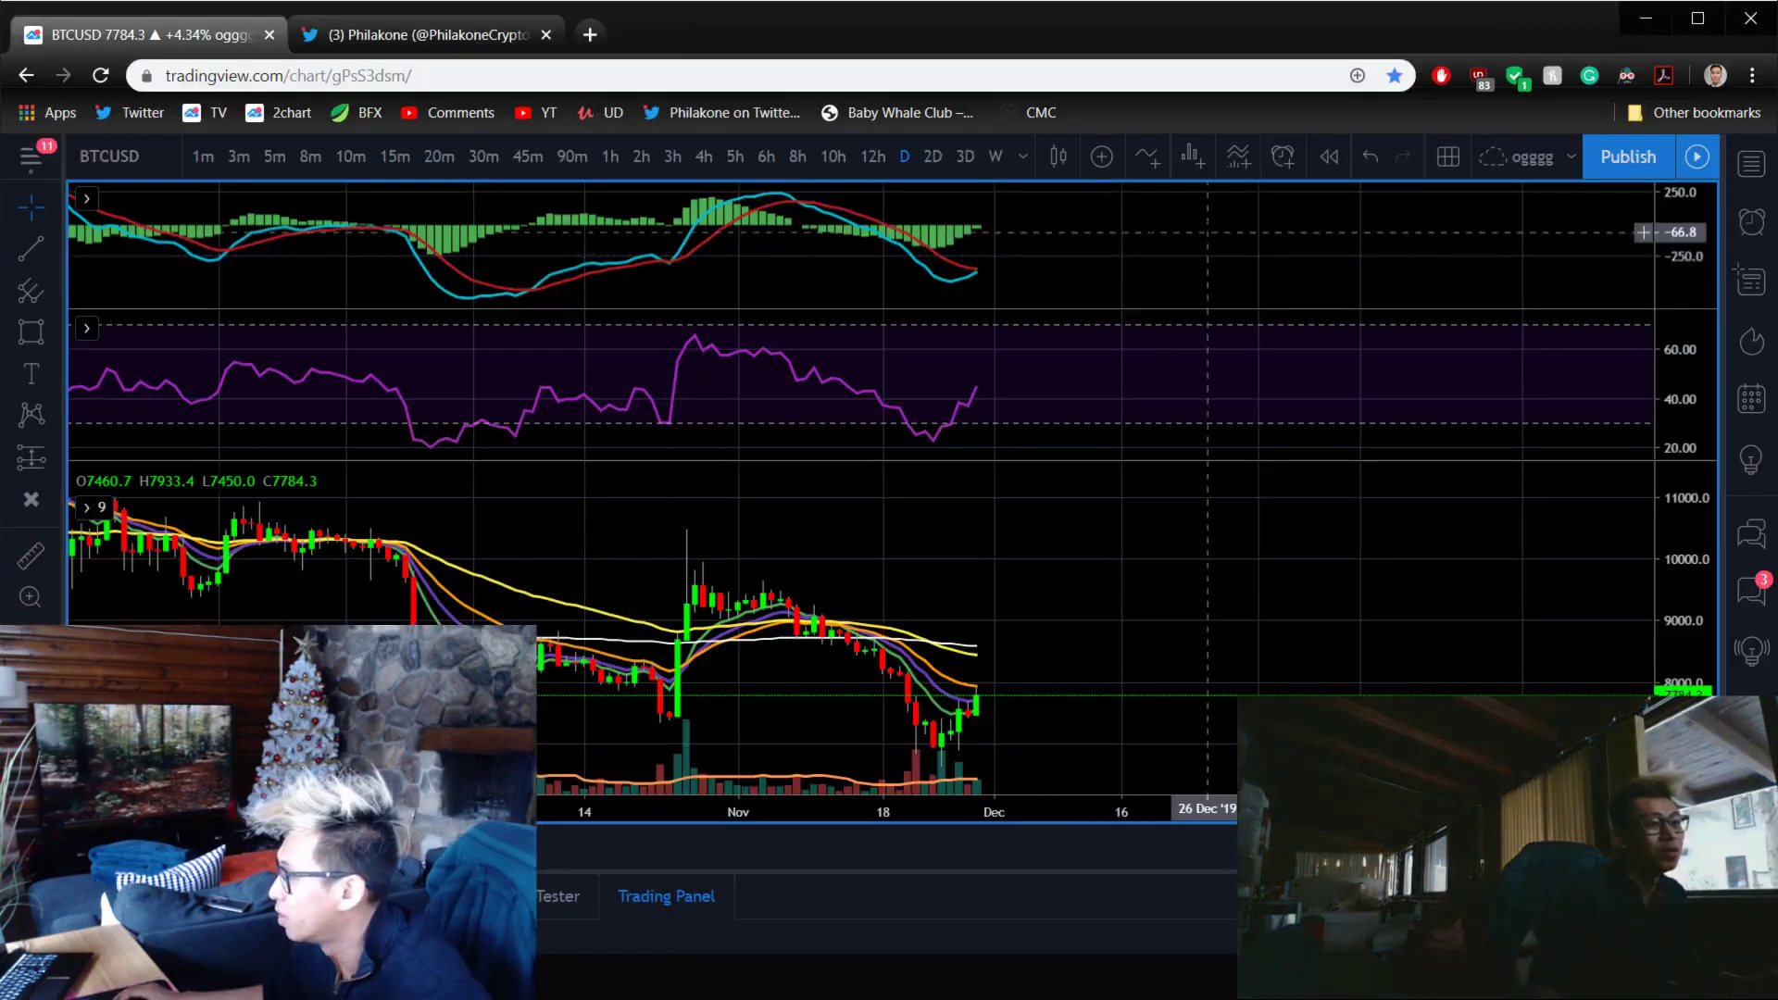
# - Examine the daily MACD pane by enlarging it on the latest bars and restoring all panes
pyautogui.moveTo(1098, 234); pyautogui.dragTo(1339, 236)
pyautogui.scroll(4, 1338, 236)
pyautogui.rightClick(1284, 236)
pyautogui.click(1122, 230)
pyautogui.scroll(6, 1157, 229)
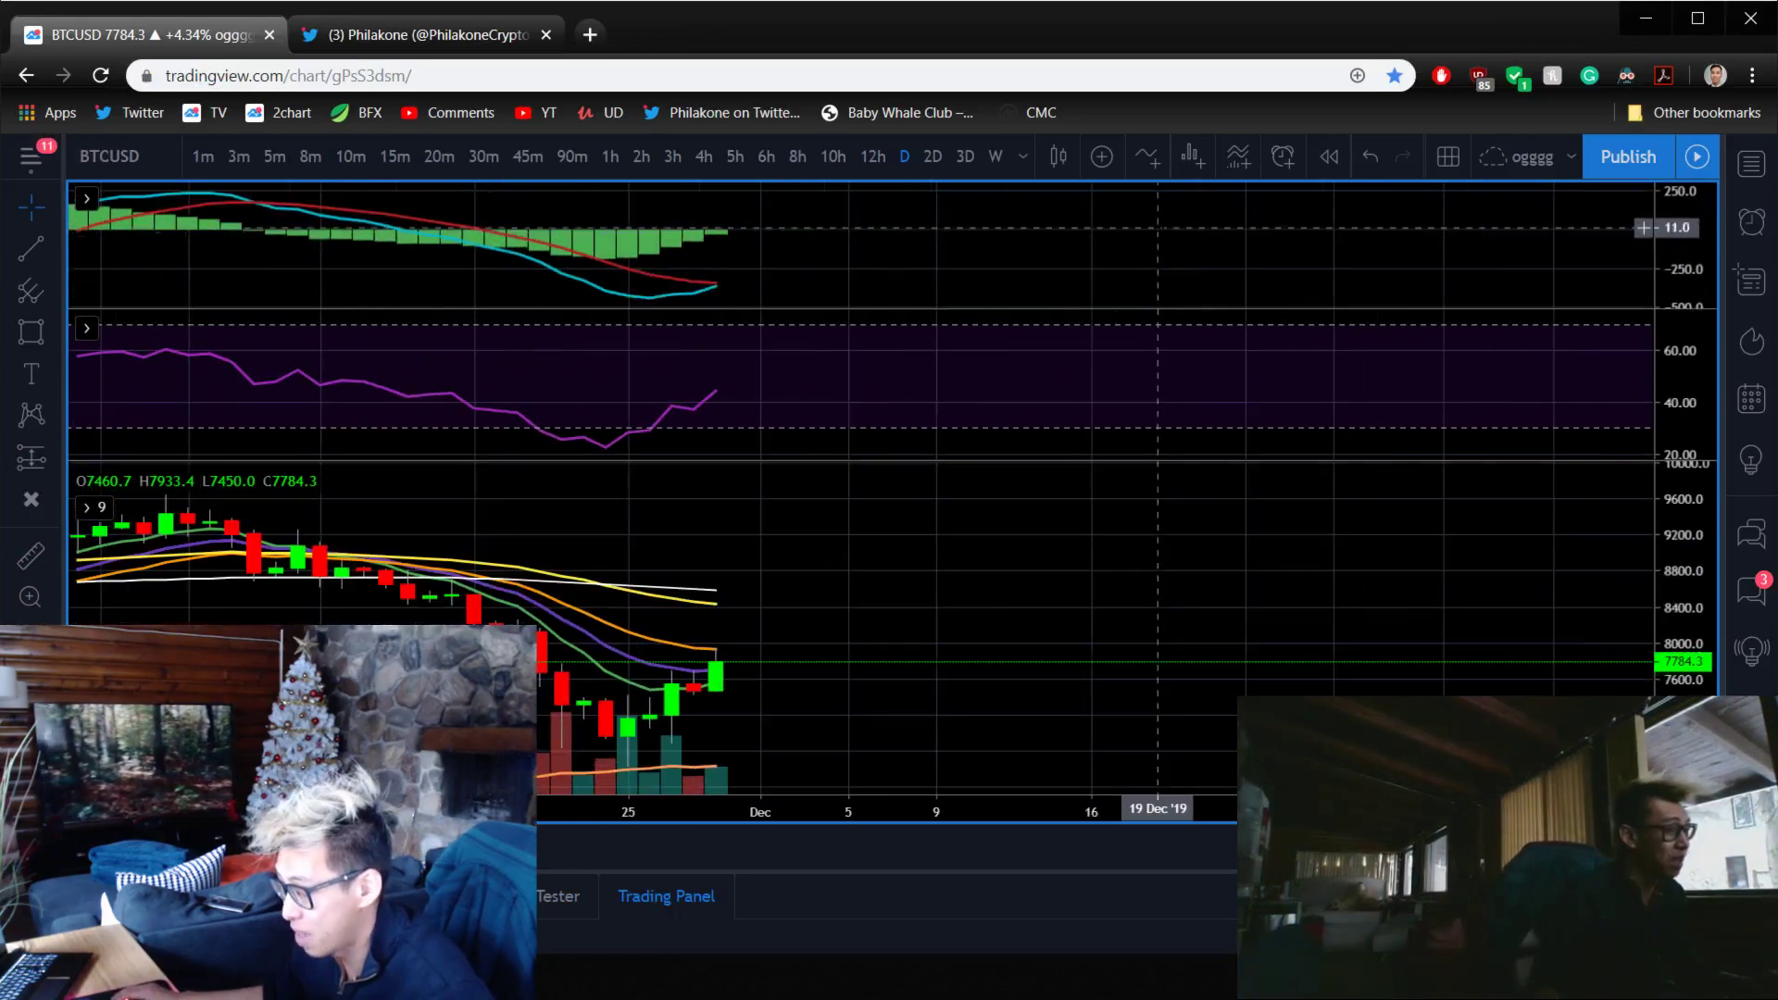
pyautogui.doubleClick(893, 237)
pyautogui.moveTo(1008, 694); pyautogui.dragTo(1281, 597)
pyautogui.scroll(3, 1281, 597)
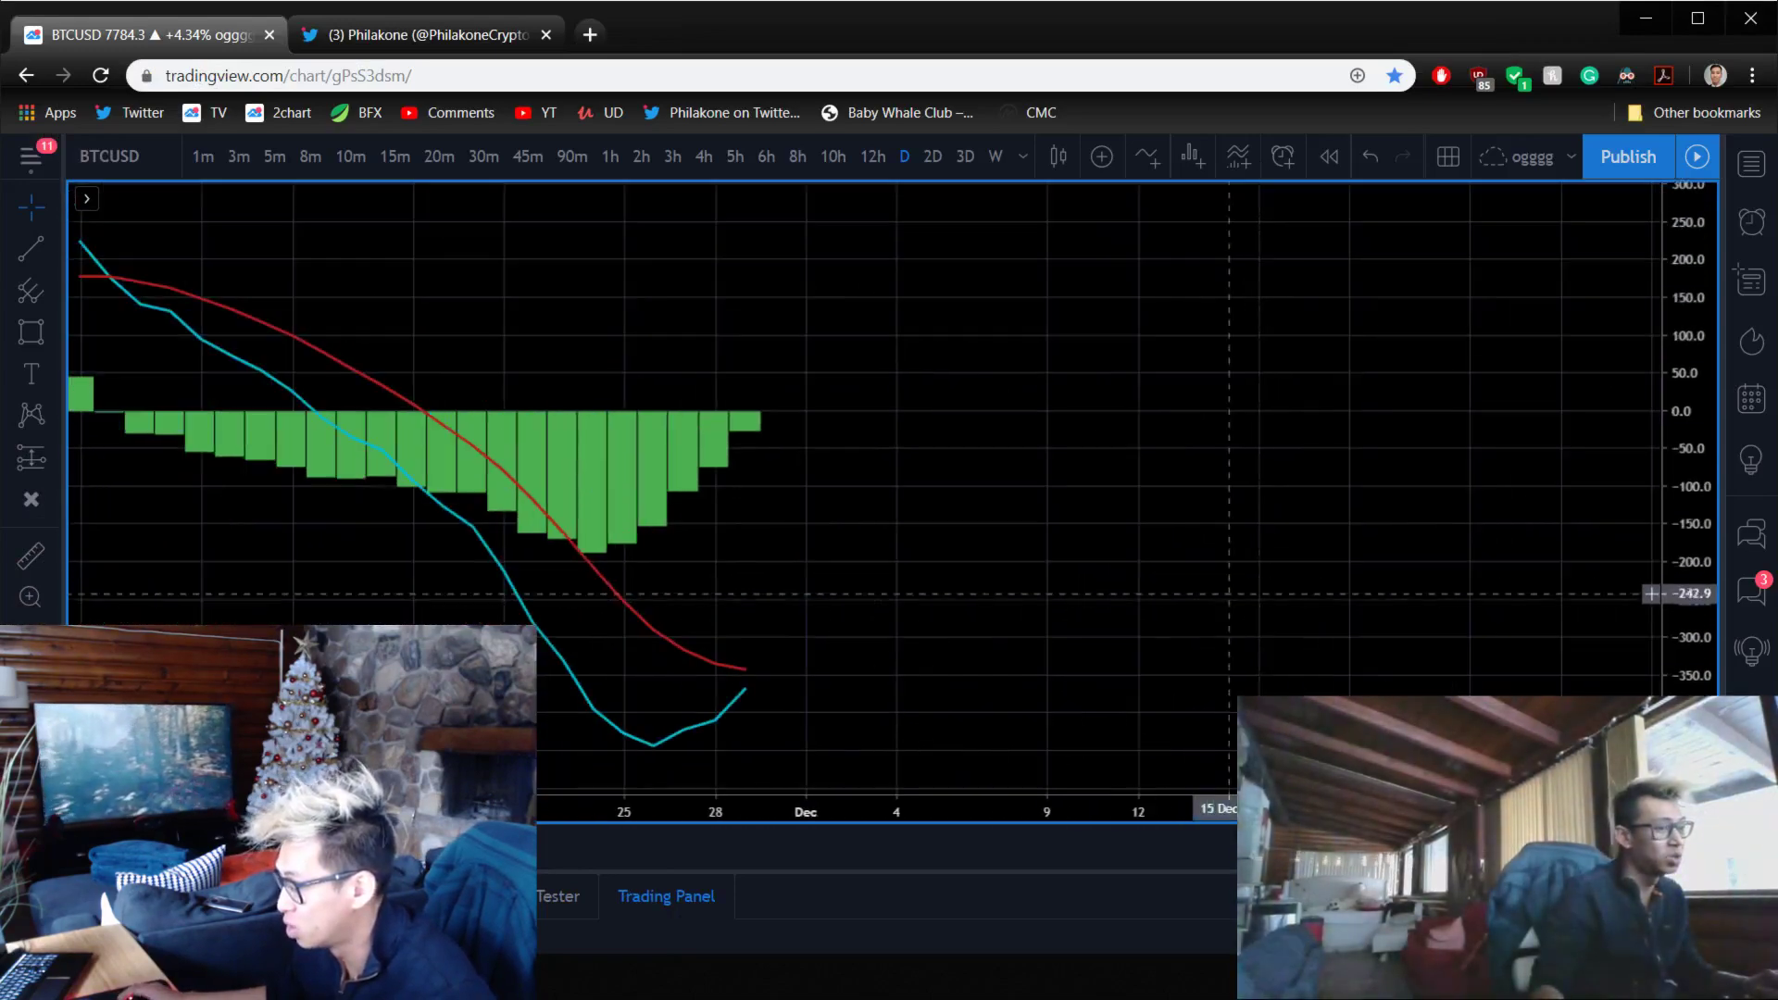
pyautogui.doubleClick(1017, 557)
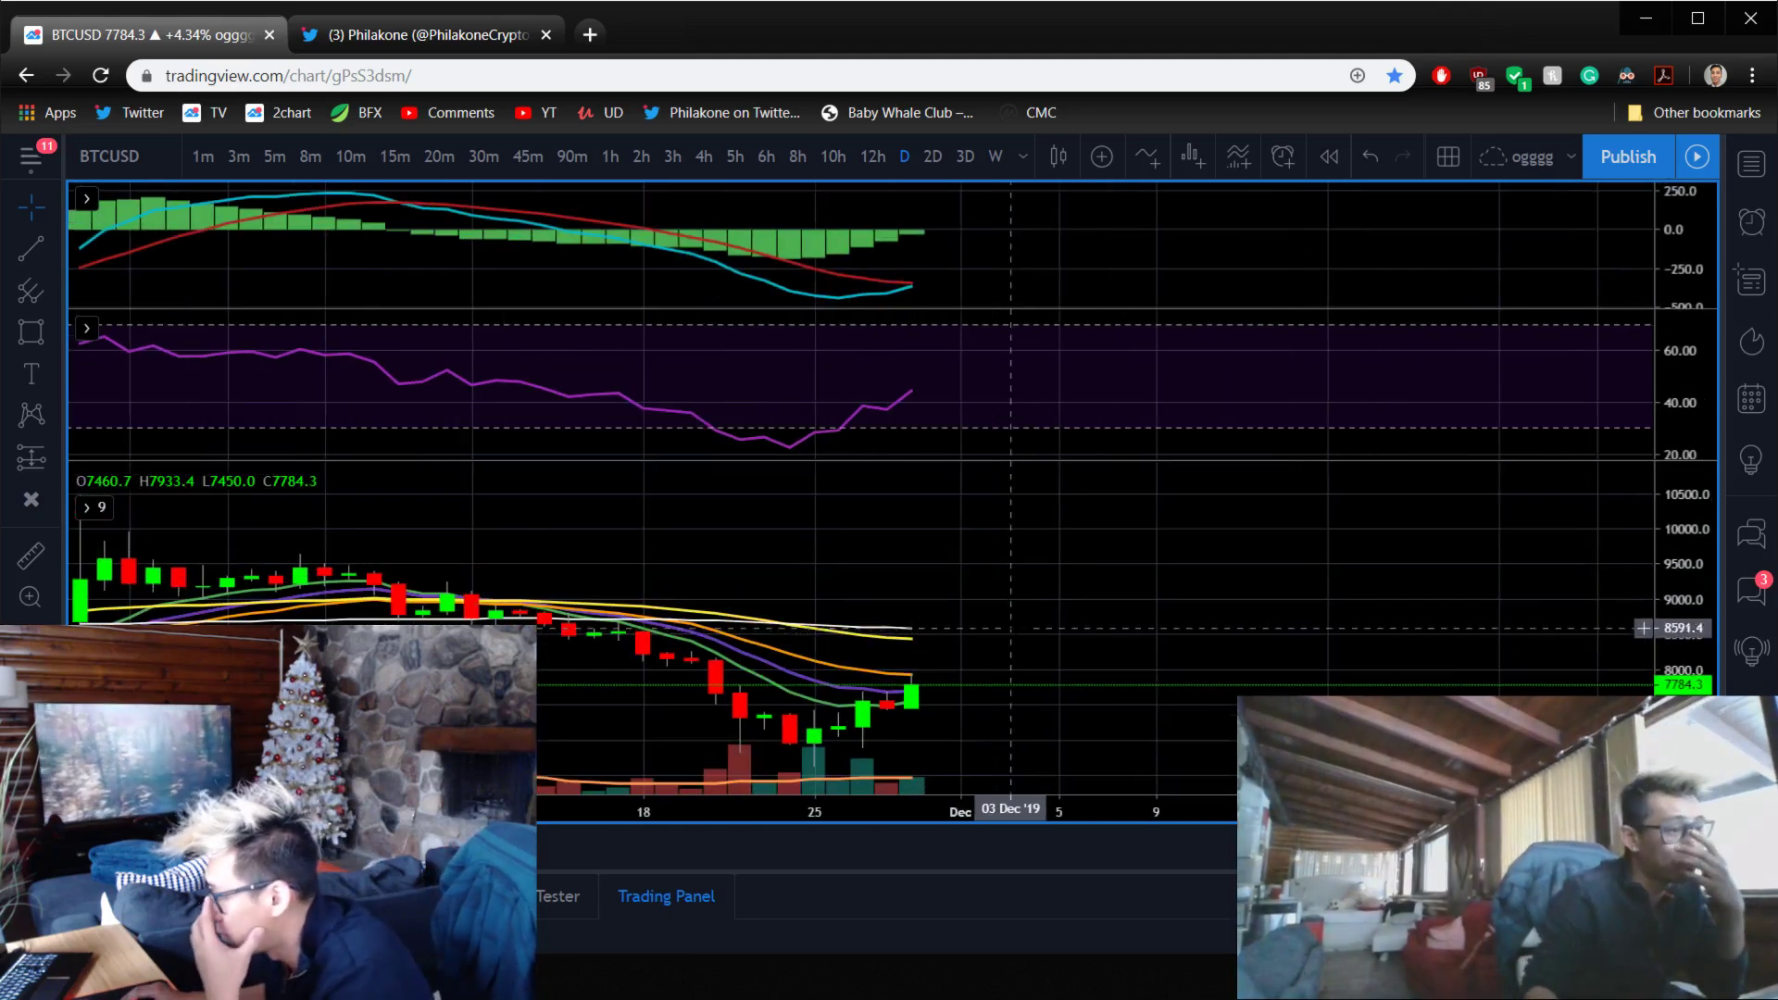
pyautogui.doubleClick(987, 236)
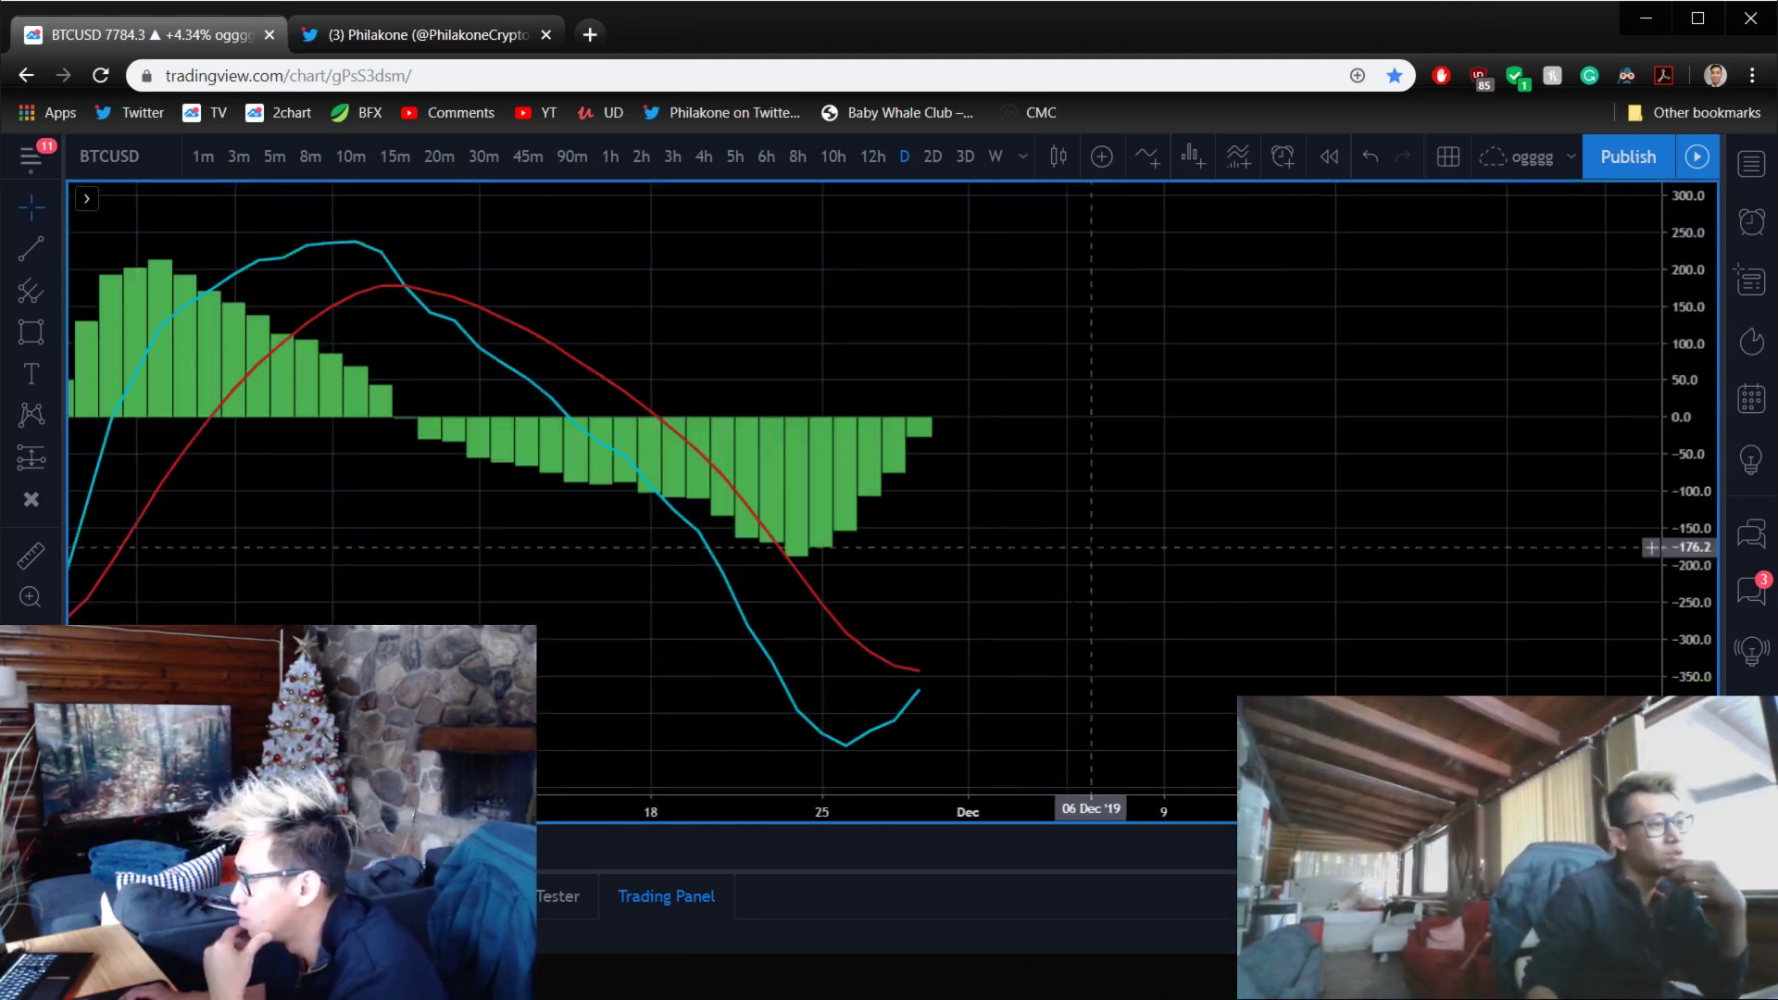
pyautogui.doubleClick(983, 598)
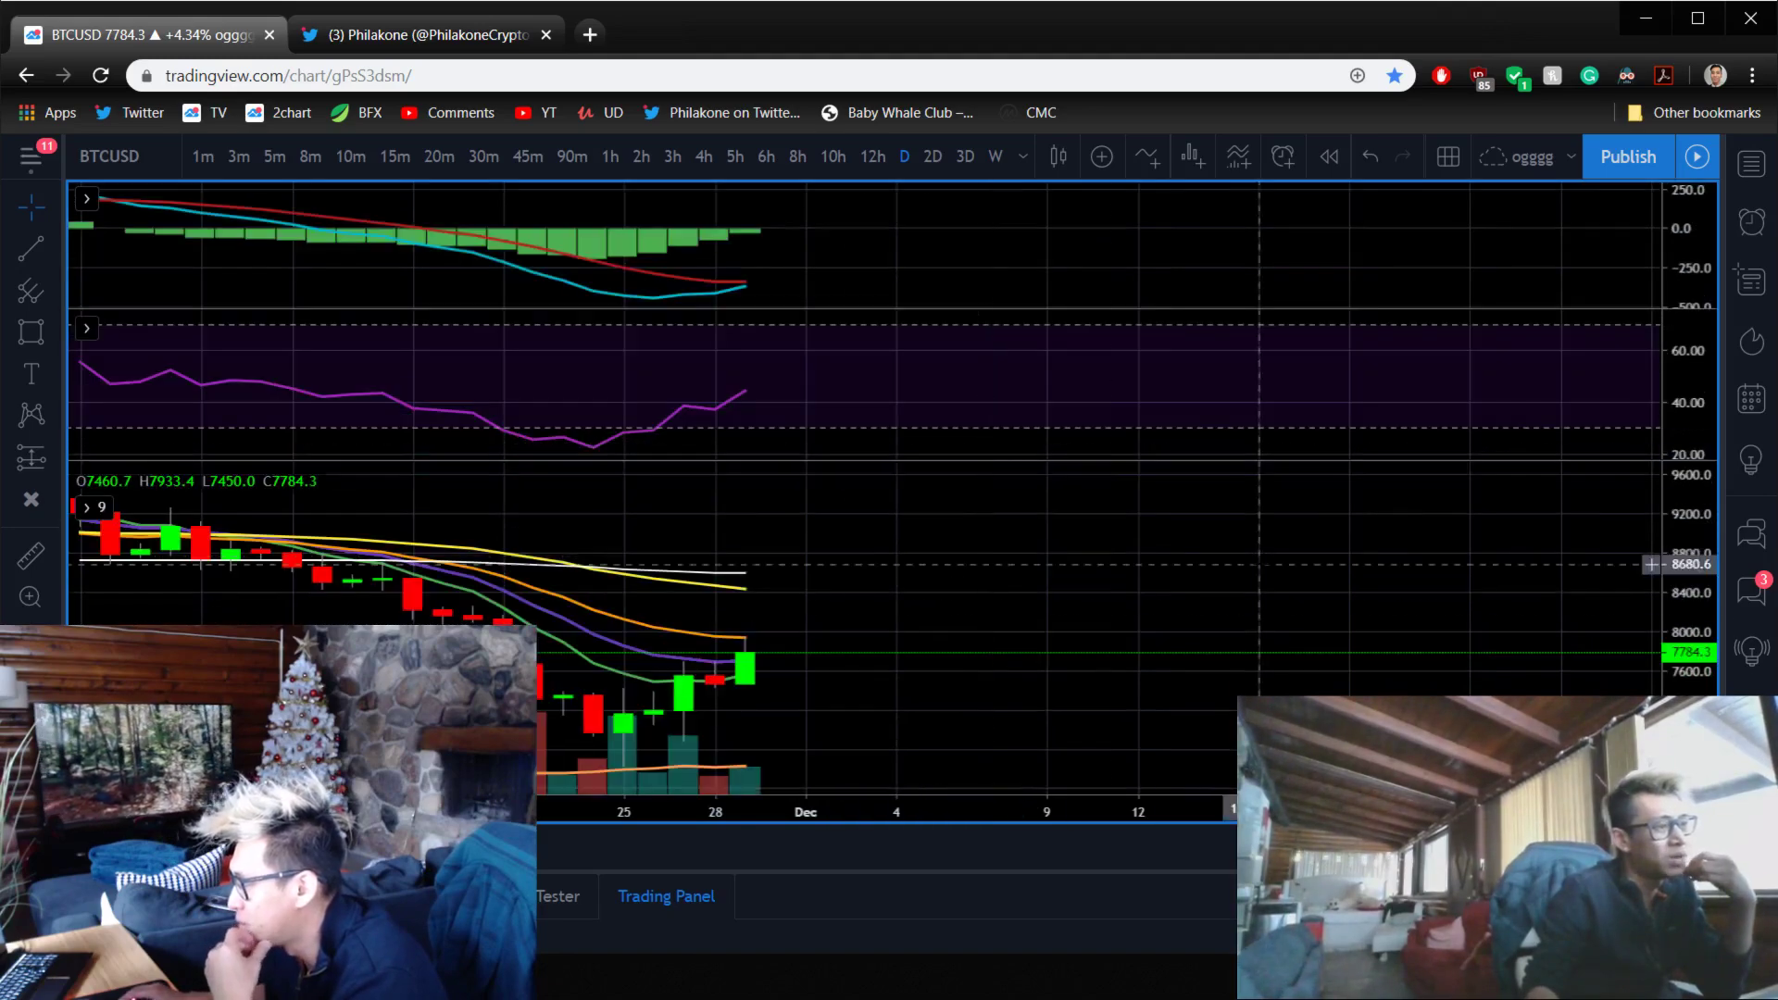
# - Zoom through the daily chart's recent history, then return to the spreadsheet
pyautogui.scroll(-3, 1256, 564)
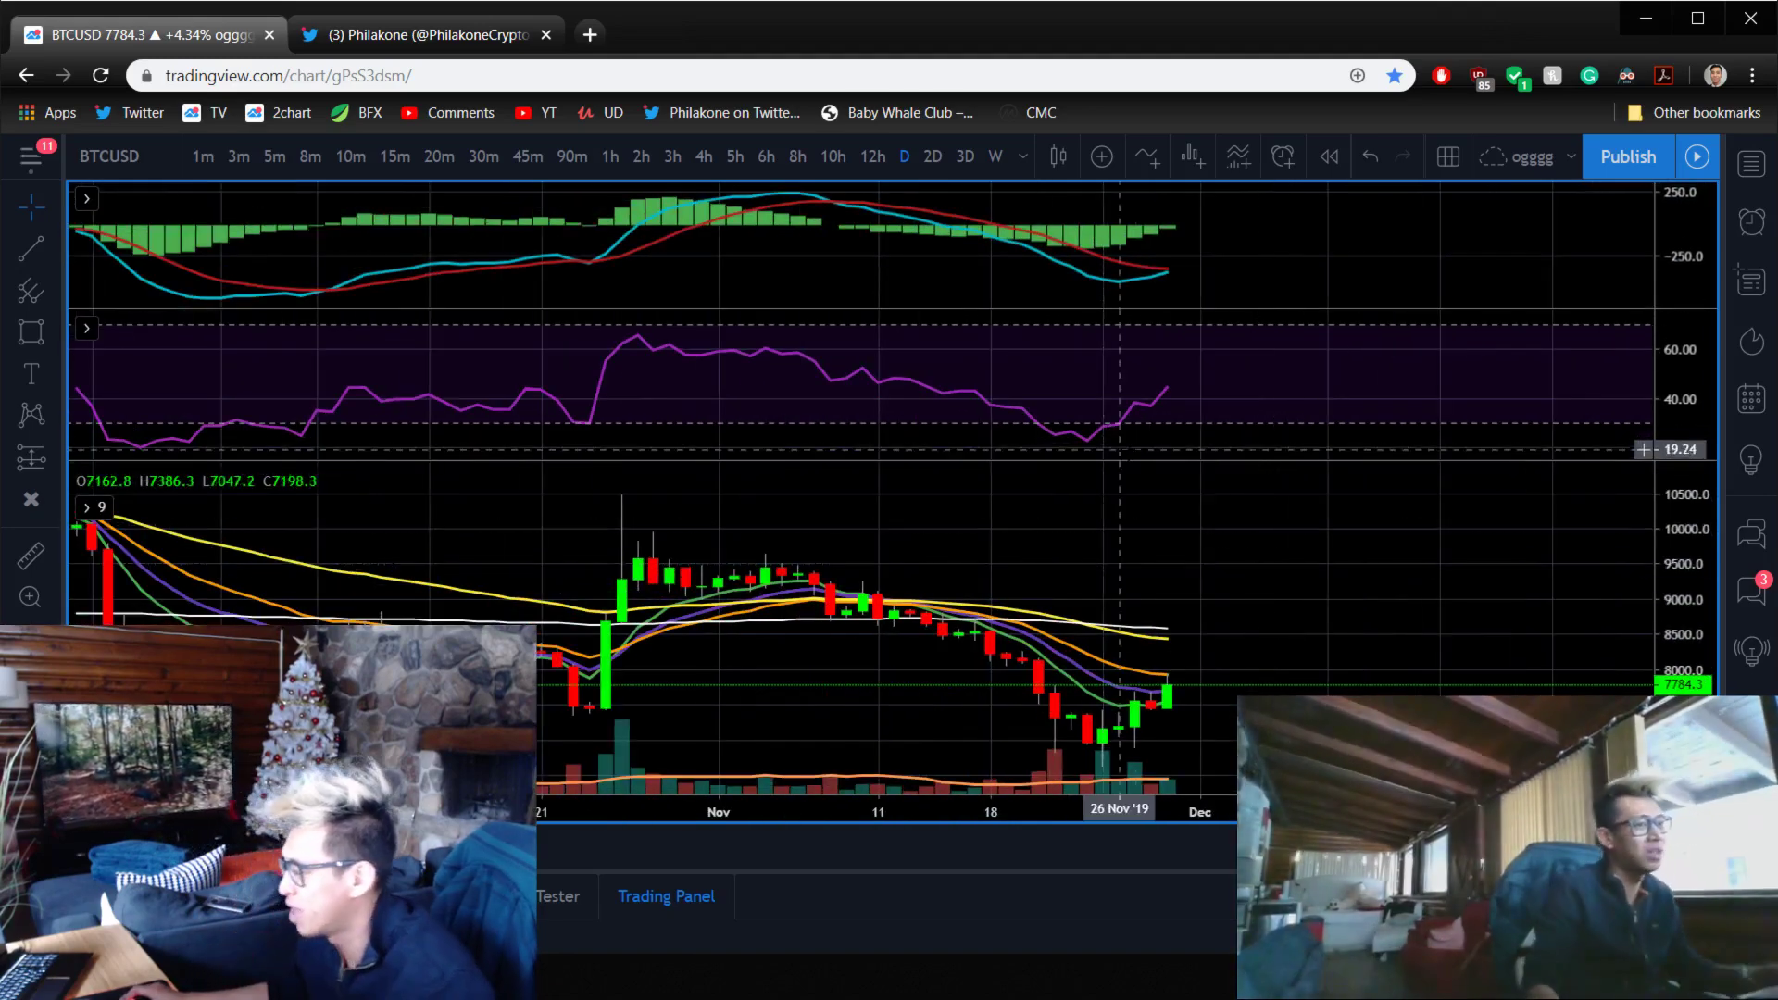
pyautogui.scroll(3, 815, 452)
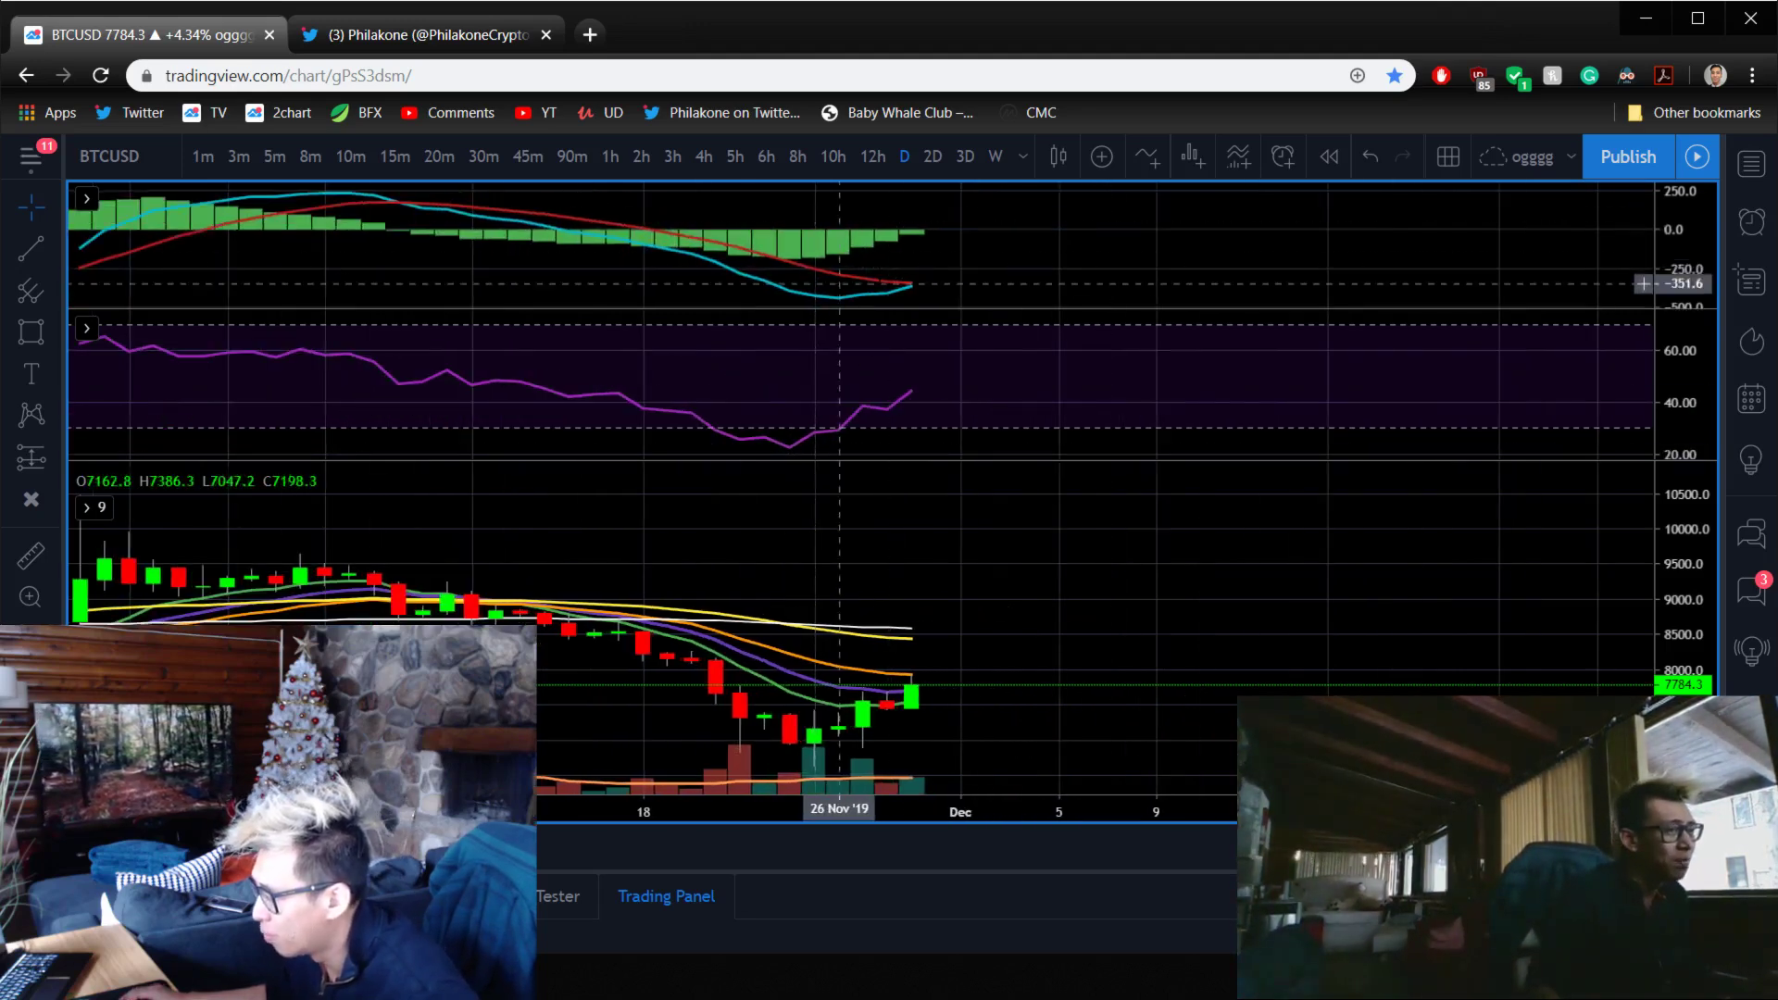
pyautogui.scroll(-4, 861, 338)
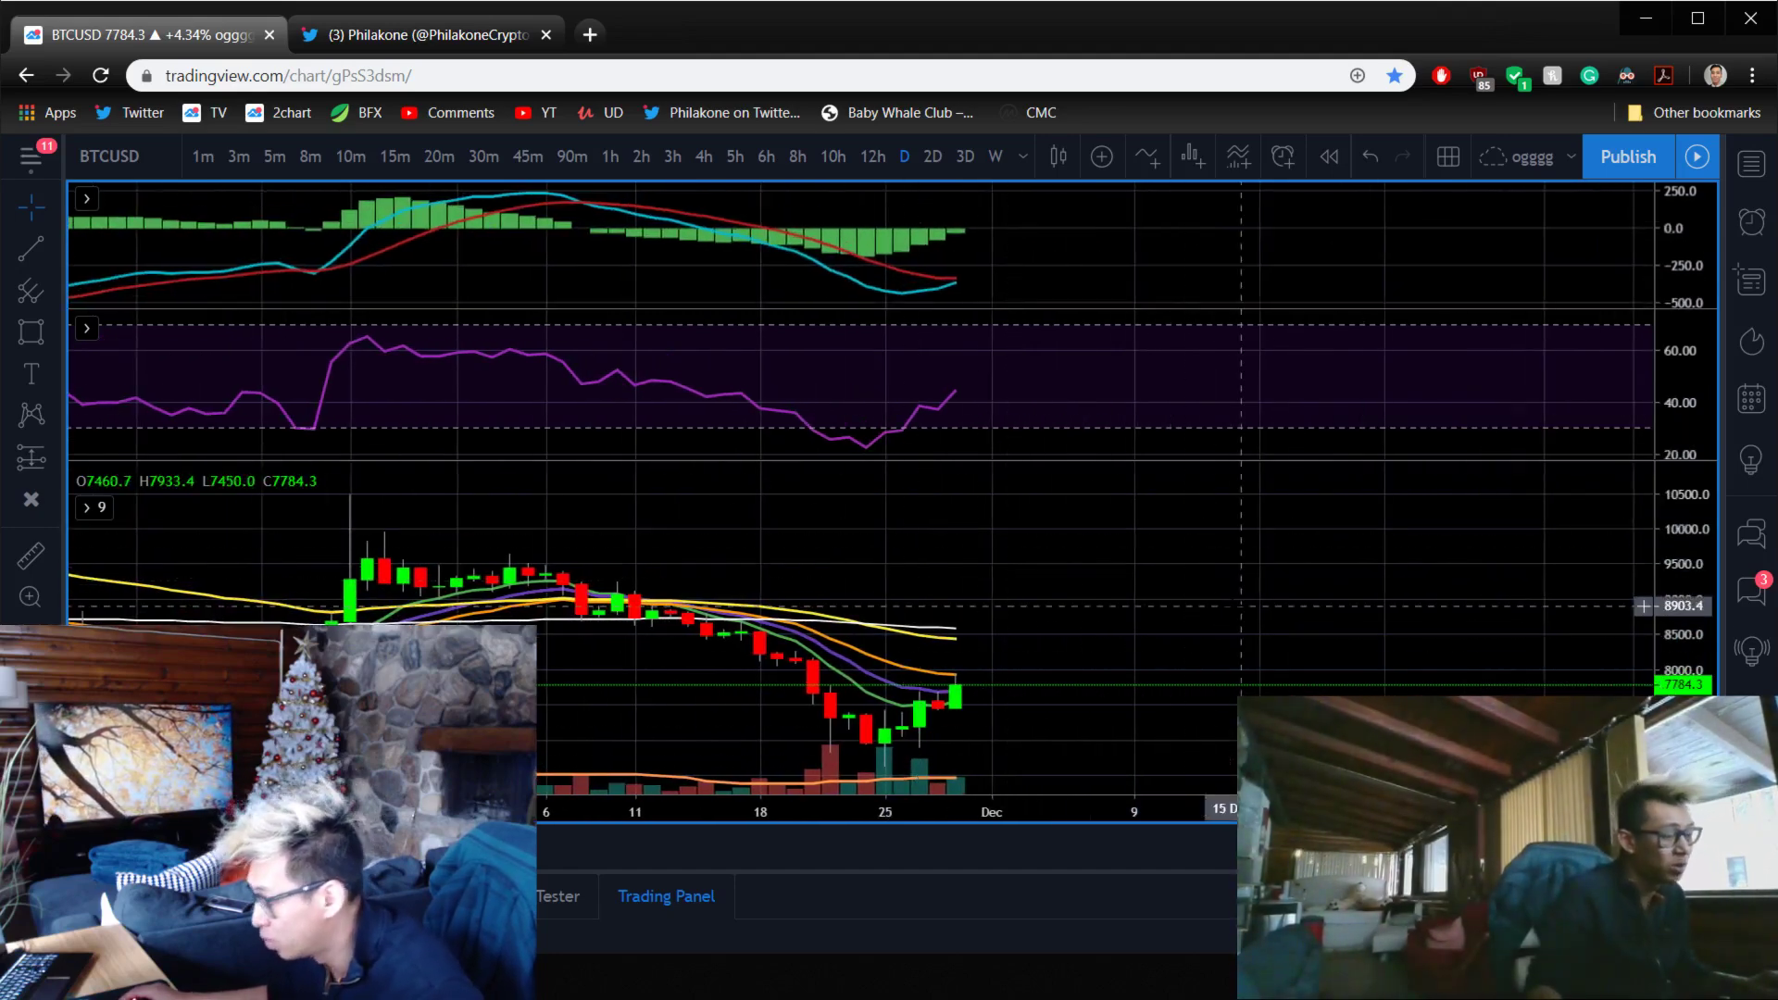
pyautogui.scroll(-3, 1218, 611)
pyautogui.scroll(-1, 1218, 611)
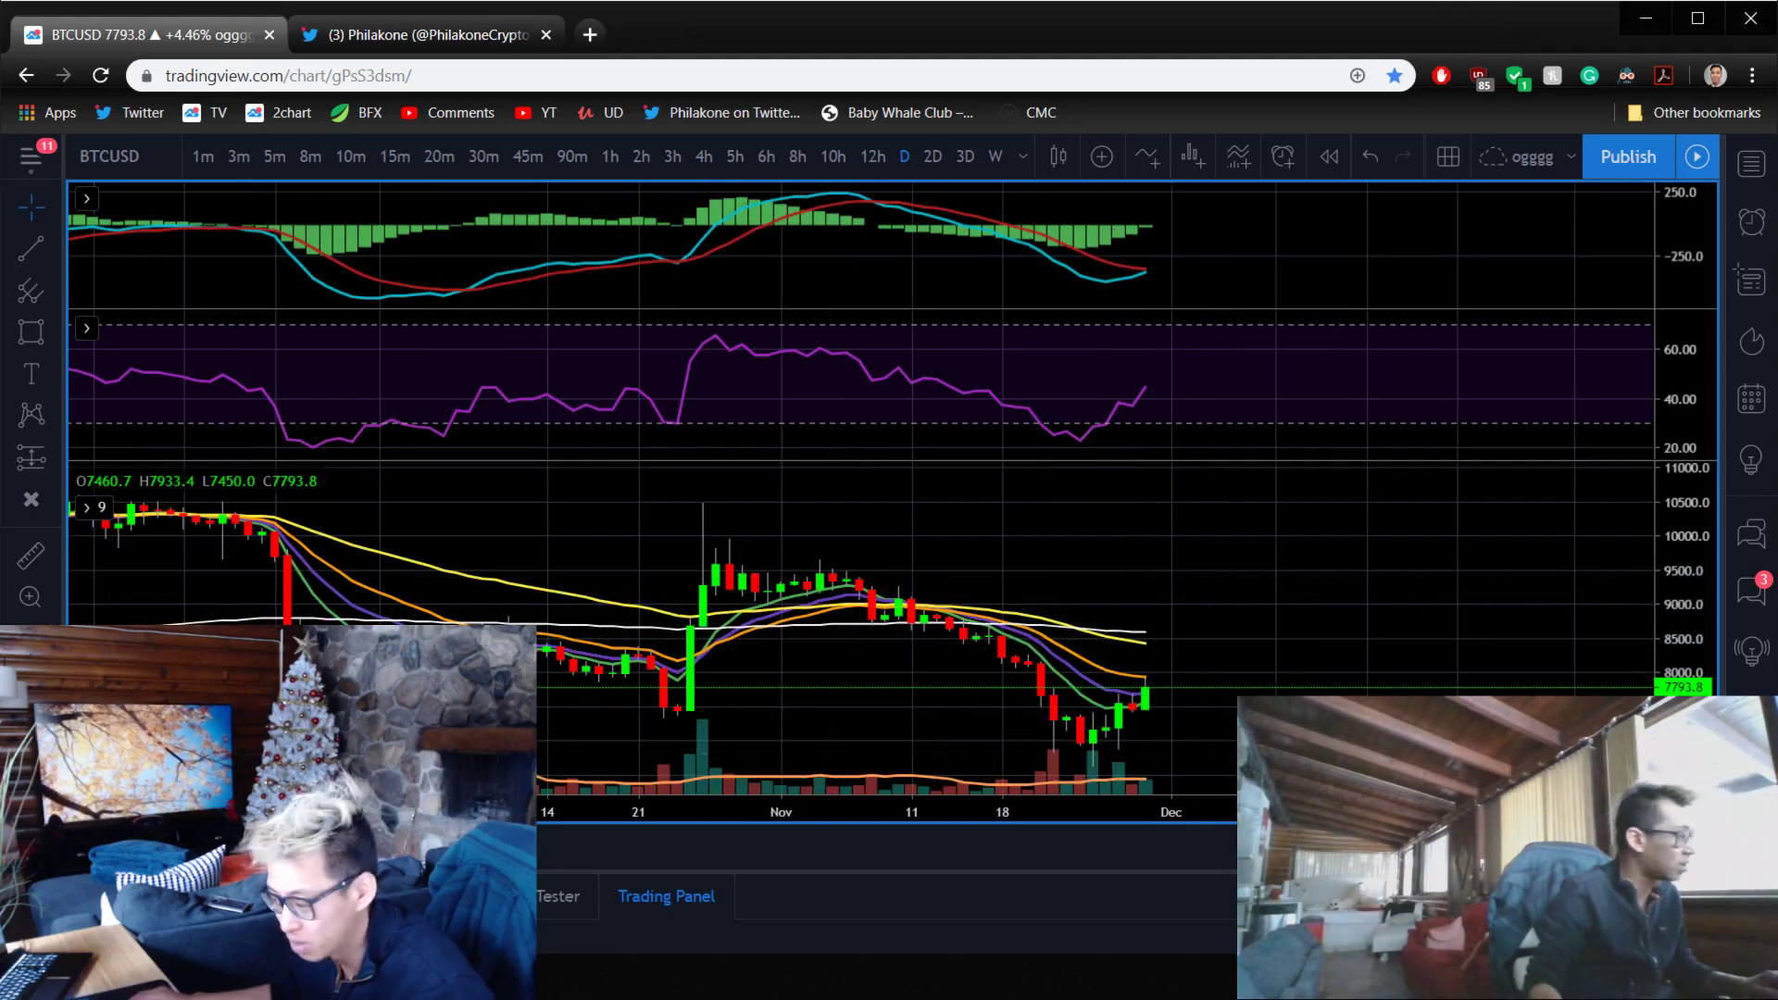
pyautogui.hotkey('alt', 'Tab')
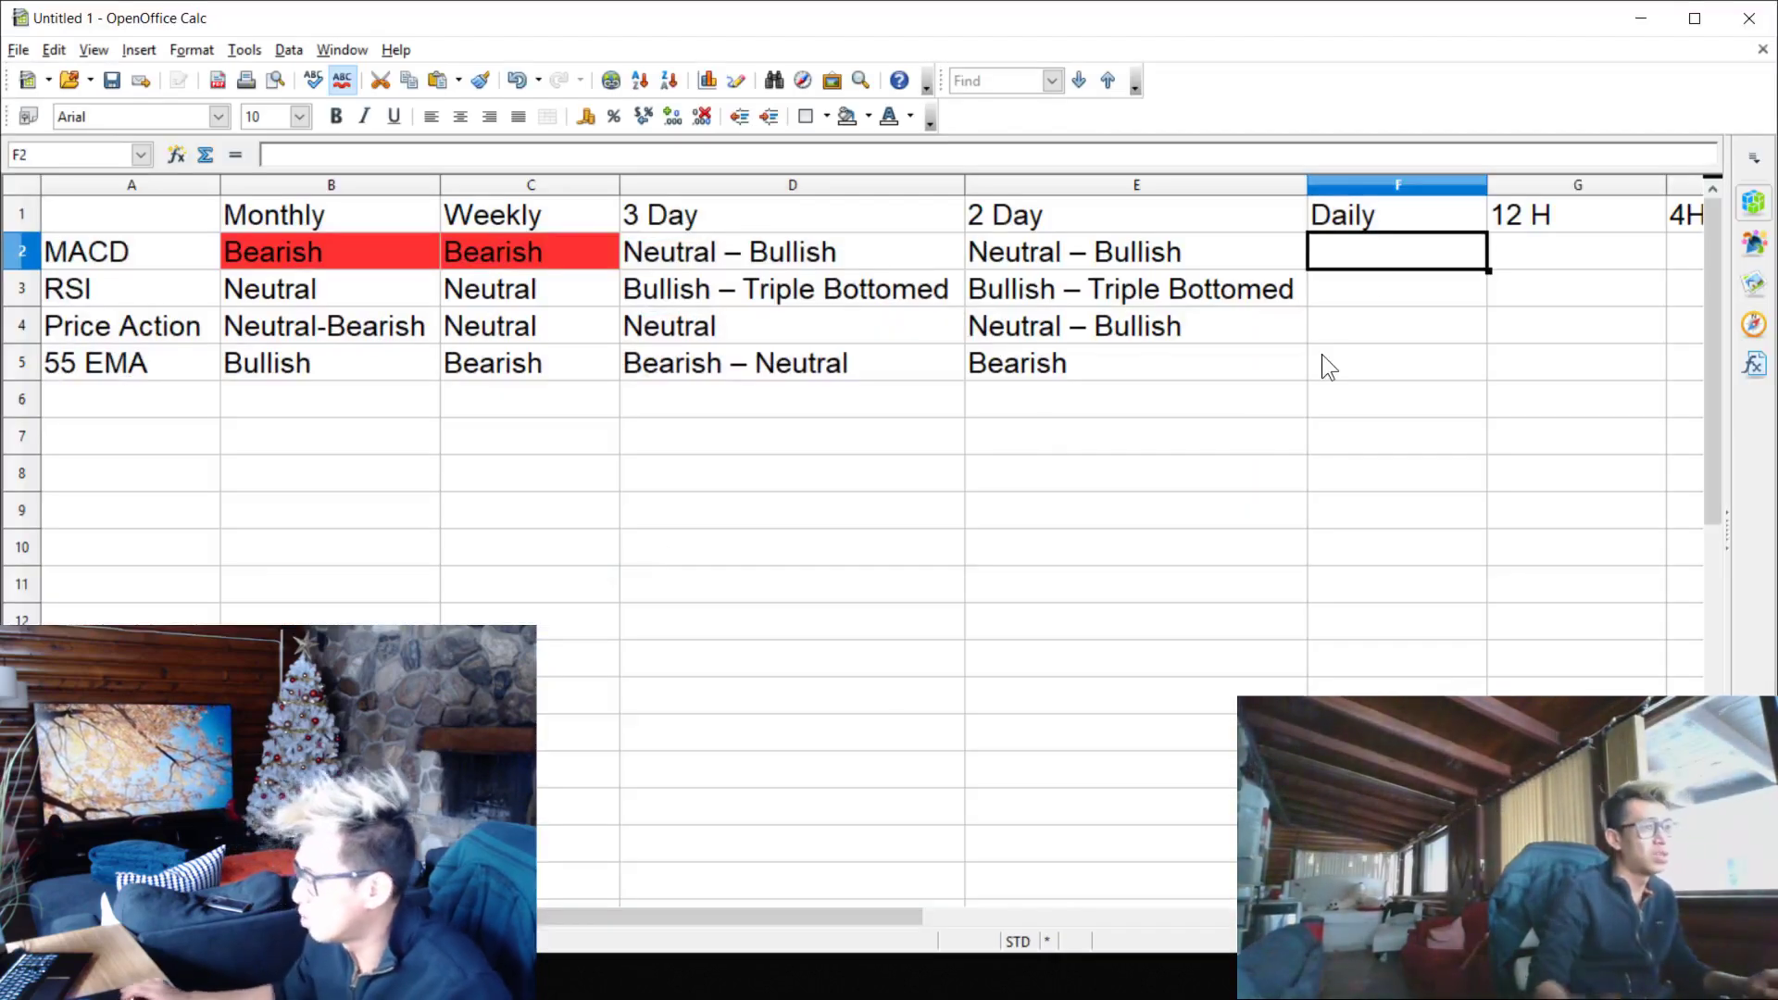
# - Enter Bullish in F2, F3 and F4 and Bearish in F5 for the Daily column
pyautogui.write('Bullish')
pyautogui.press('Return')
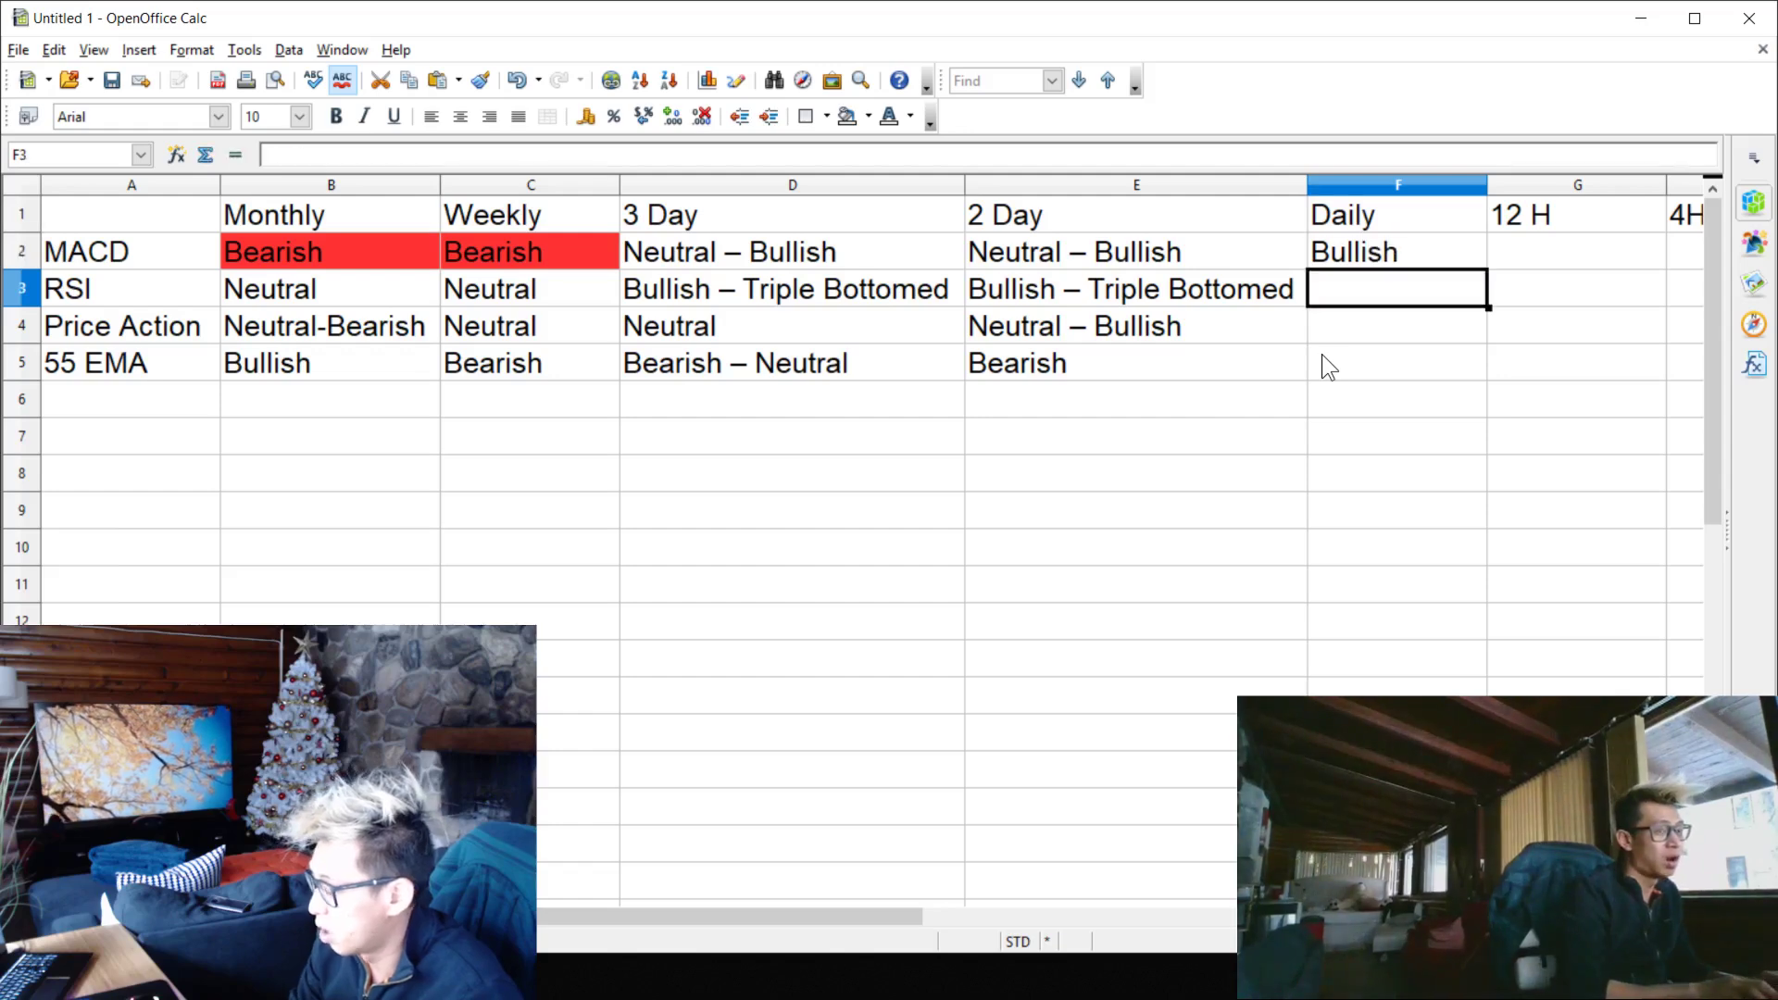
pyautogui.write('Bullish')
pyautogui.press('Return')
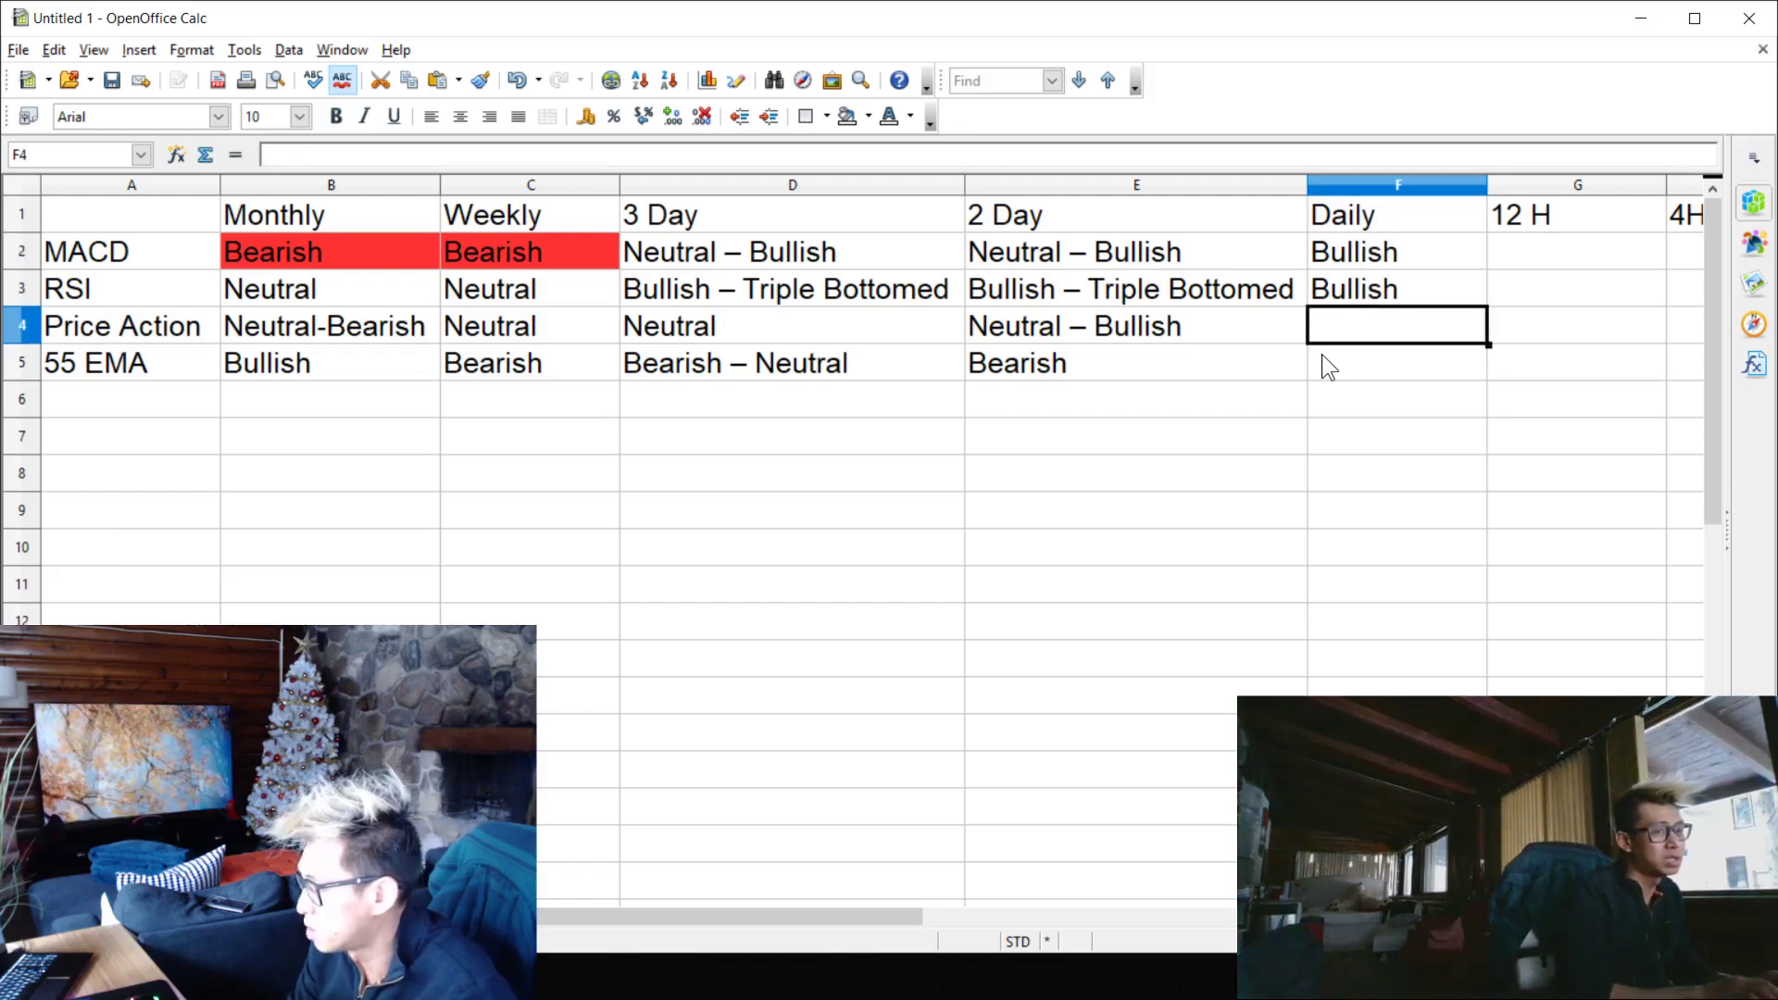
pyautogui.write('Bullish')
pyautogui.press('Return')
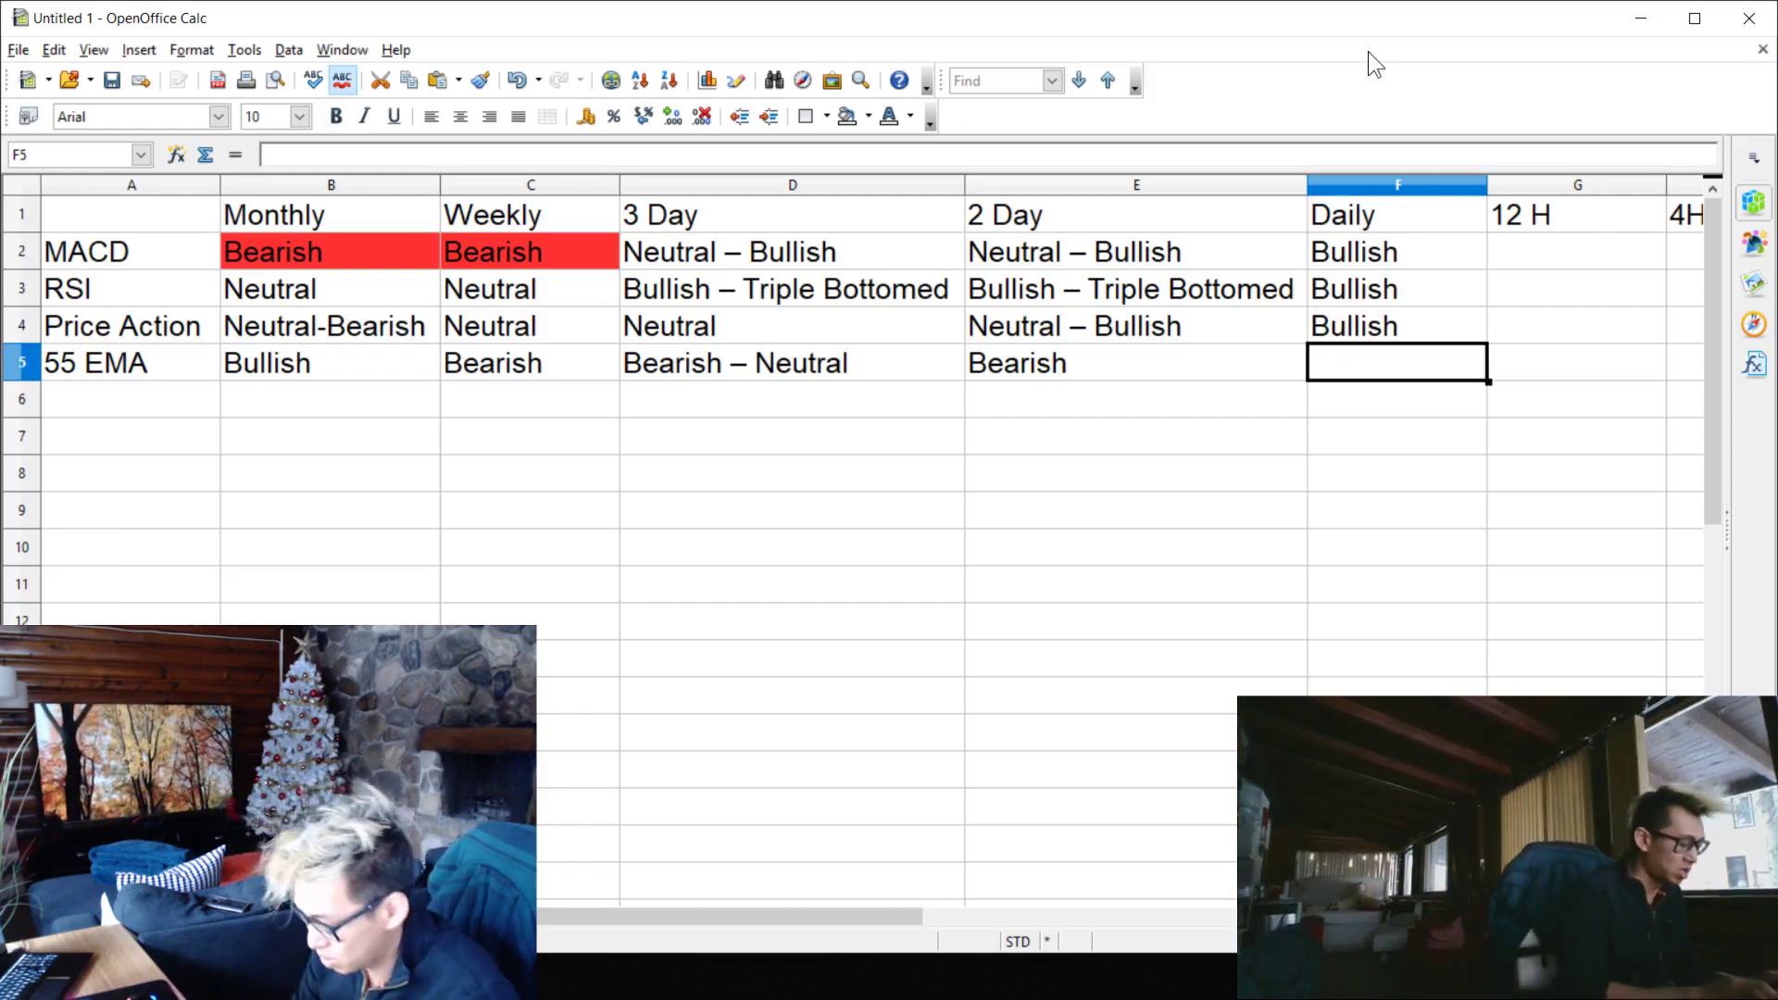
pyautogui.write('Bearish')
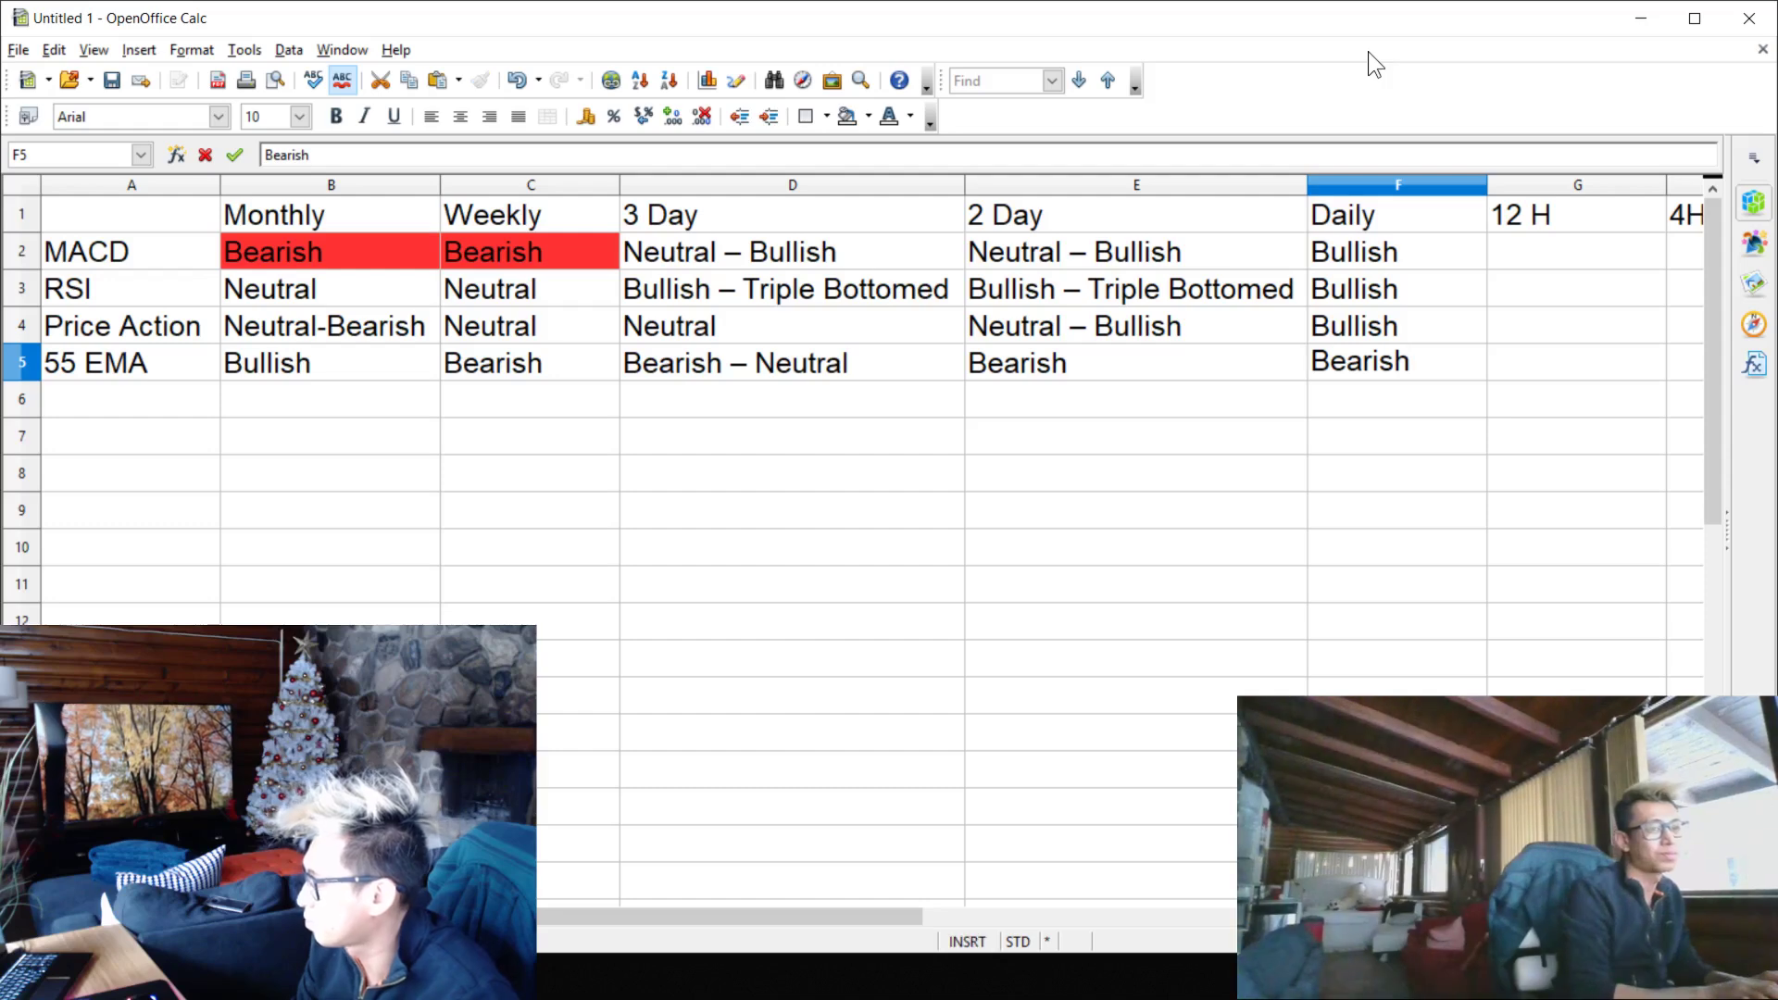
pyautogui.press('Return')
# - Fill Daily cells F2 to F4 green, then change them to a darker green
pyautogui.moveTo(1363, 248); pyautogui.dragTo(1368, 328)
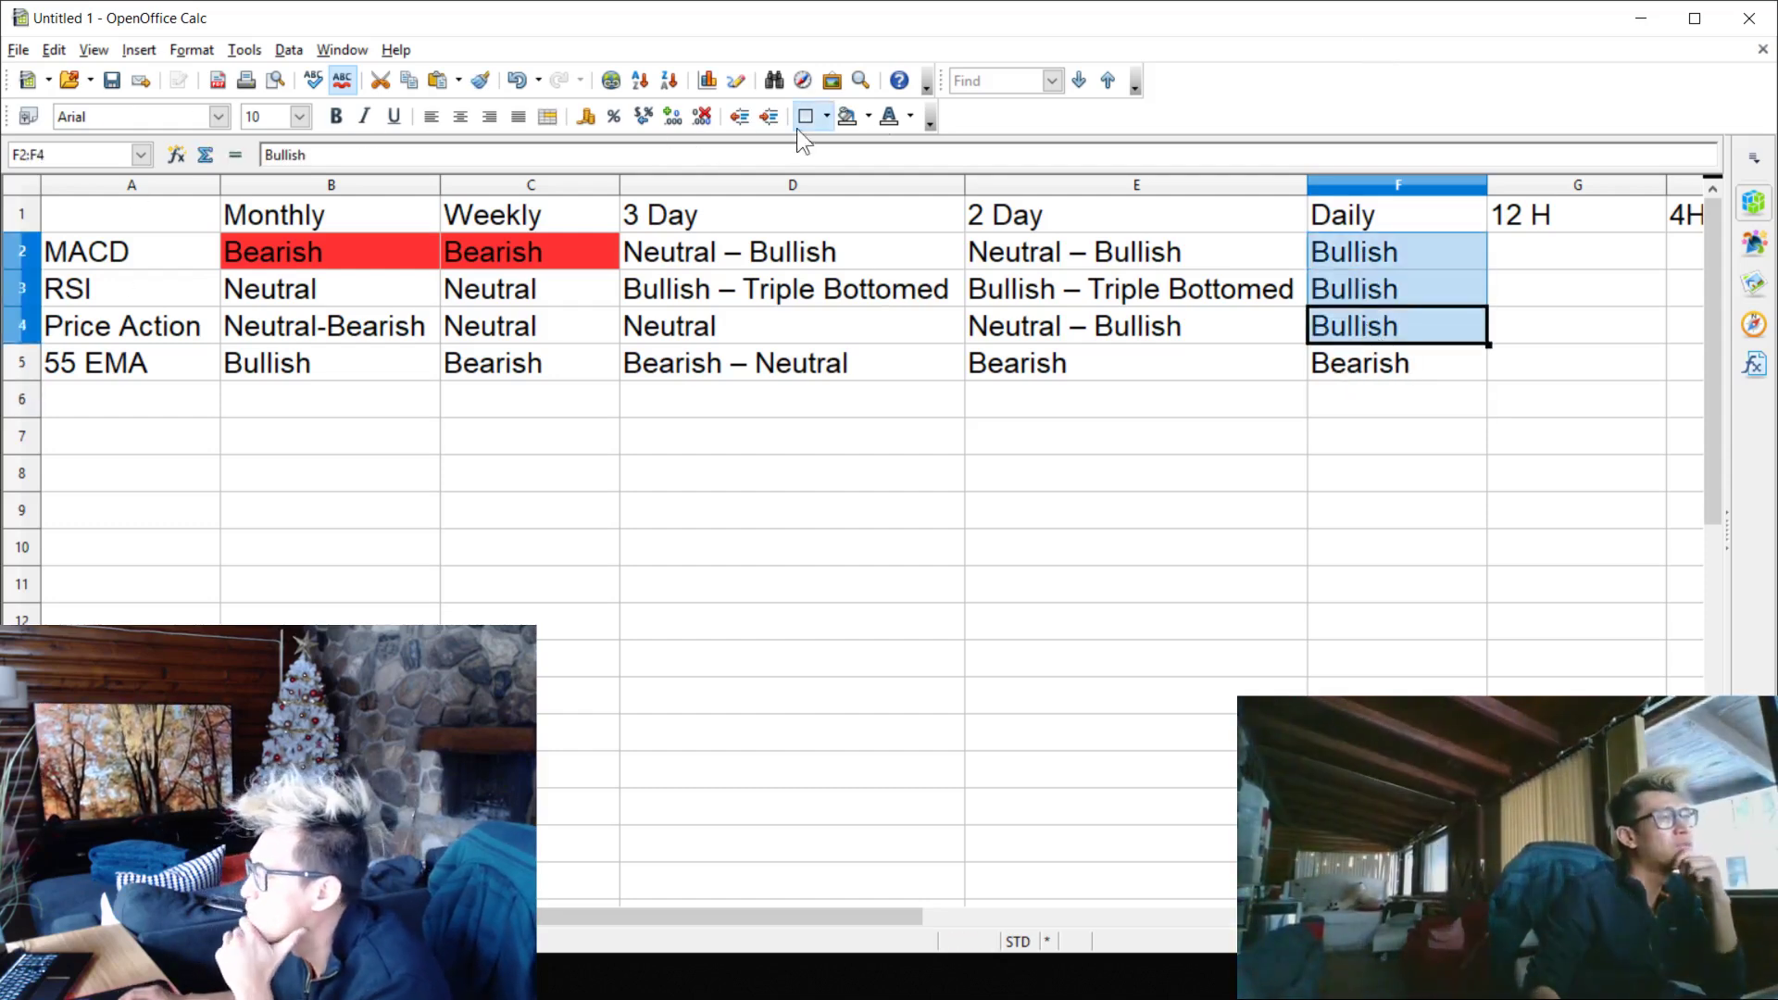
pyautogui.click(869, 116)
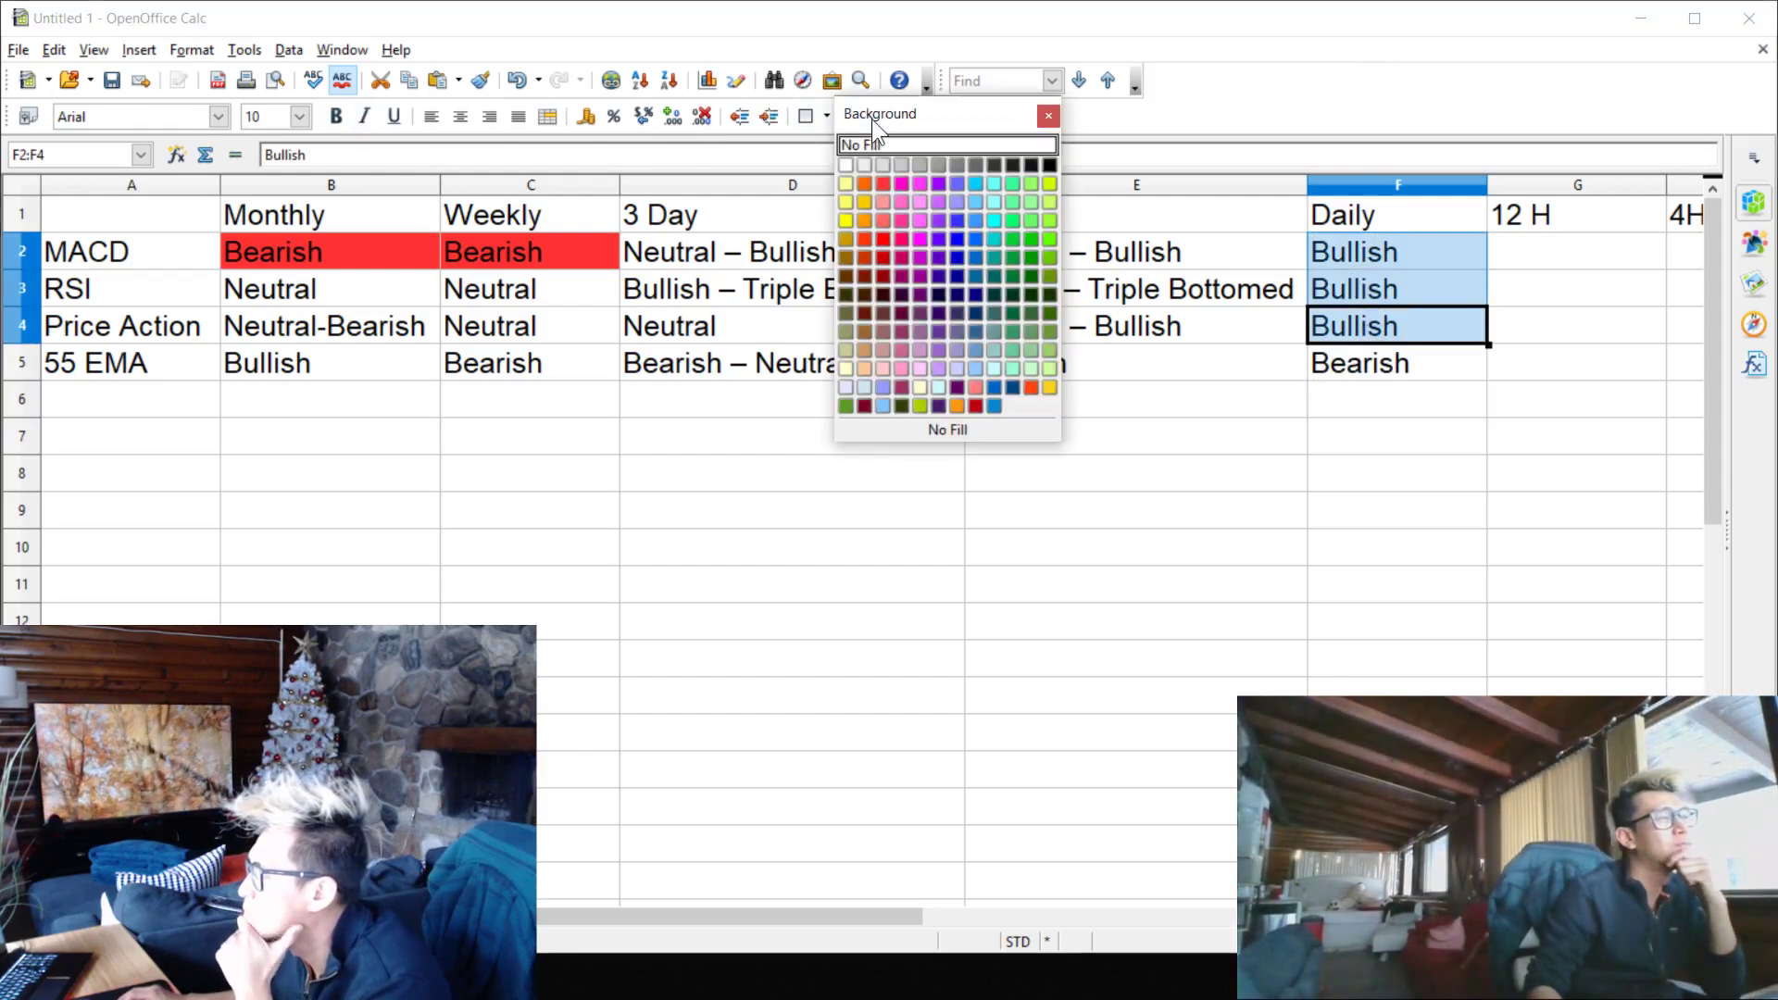
pyautogui.click(1047, 180)
pyautogui.click(1324, 510)
pyautogui.moveTo(1362, 252); pyautogui.dragTo(1368, 328)
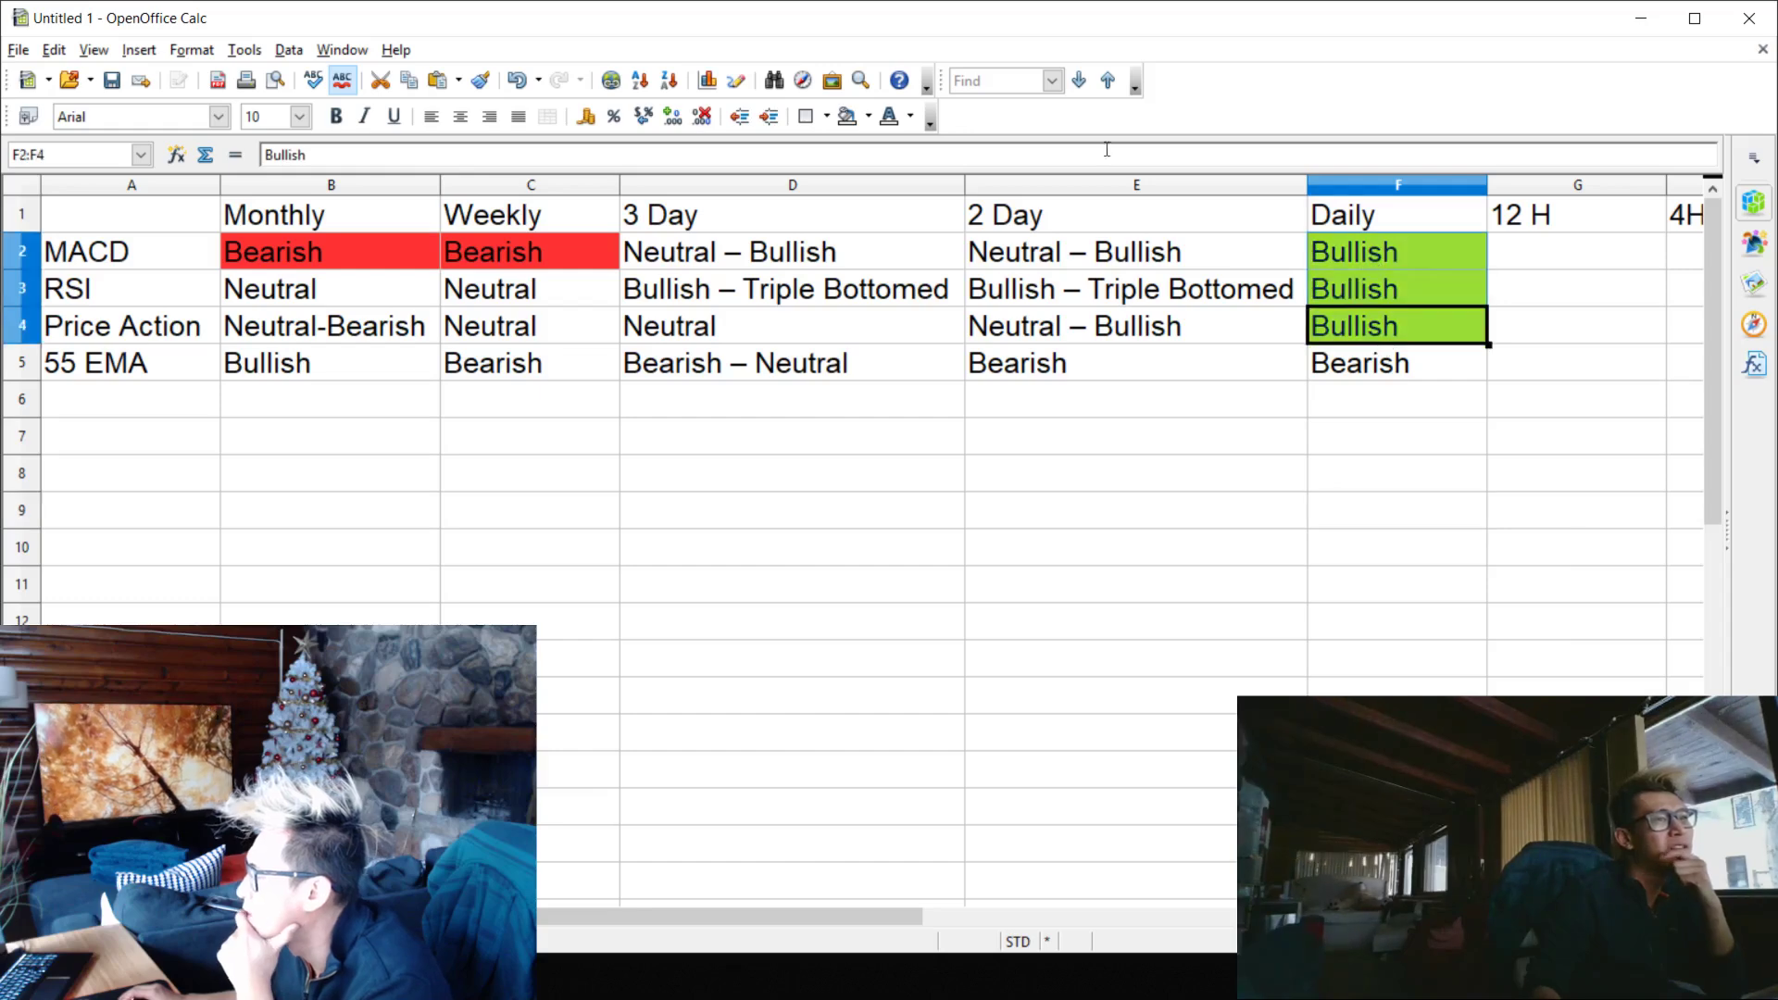
pyautogui.click(870, 118)
pyautogui.click(1039, 248)
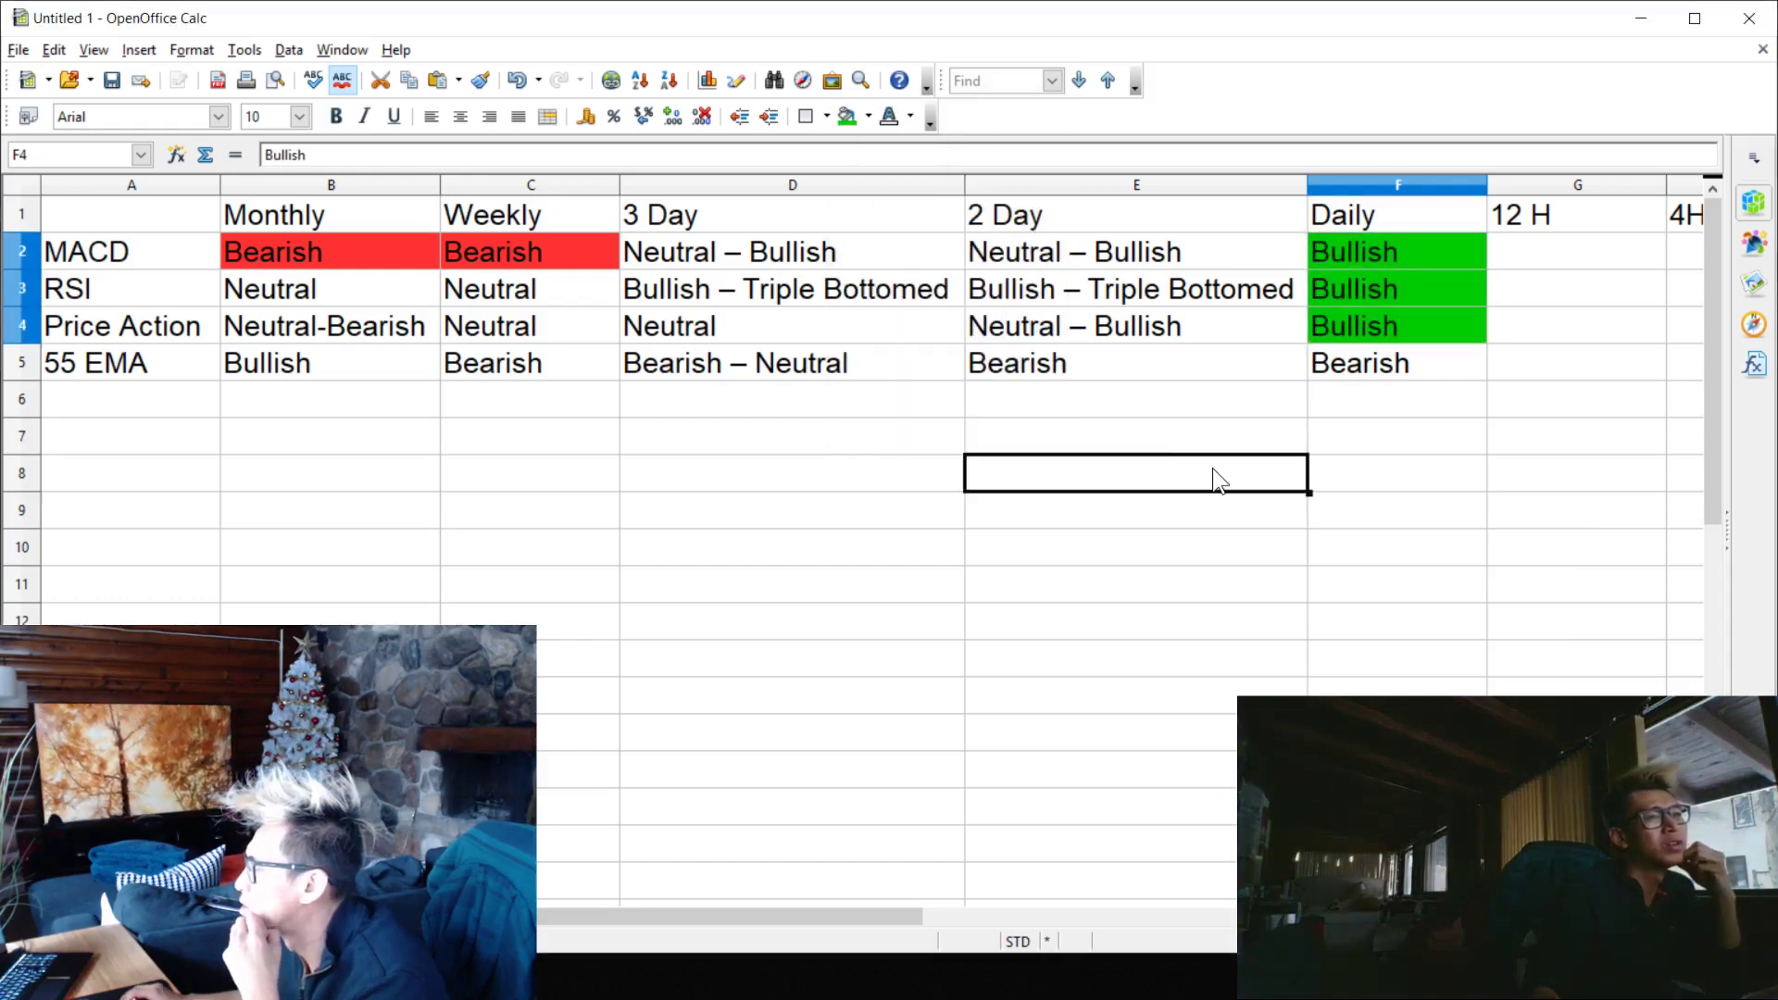
# - Copy the red Weekly MACD cell C2 onto the Weekly 55 EMA cell C5
pyautogui.click(1086, 455)
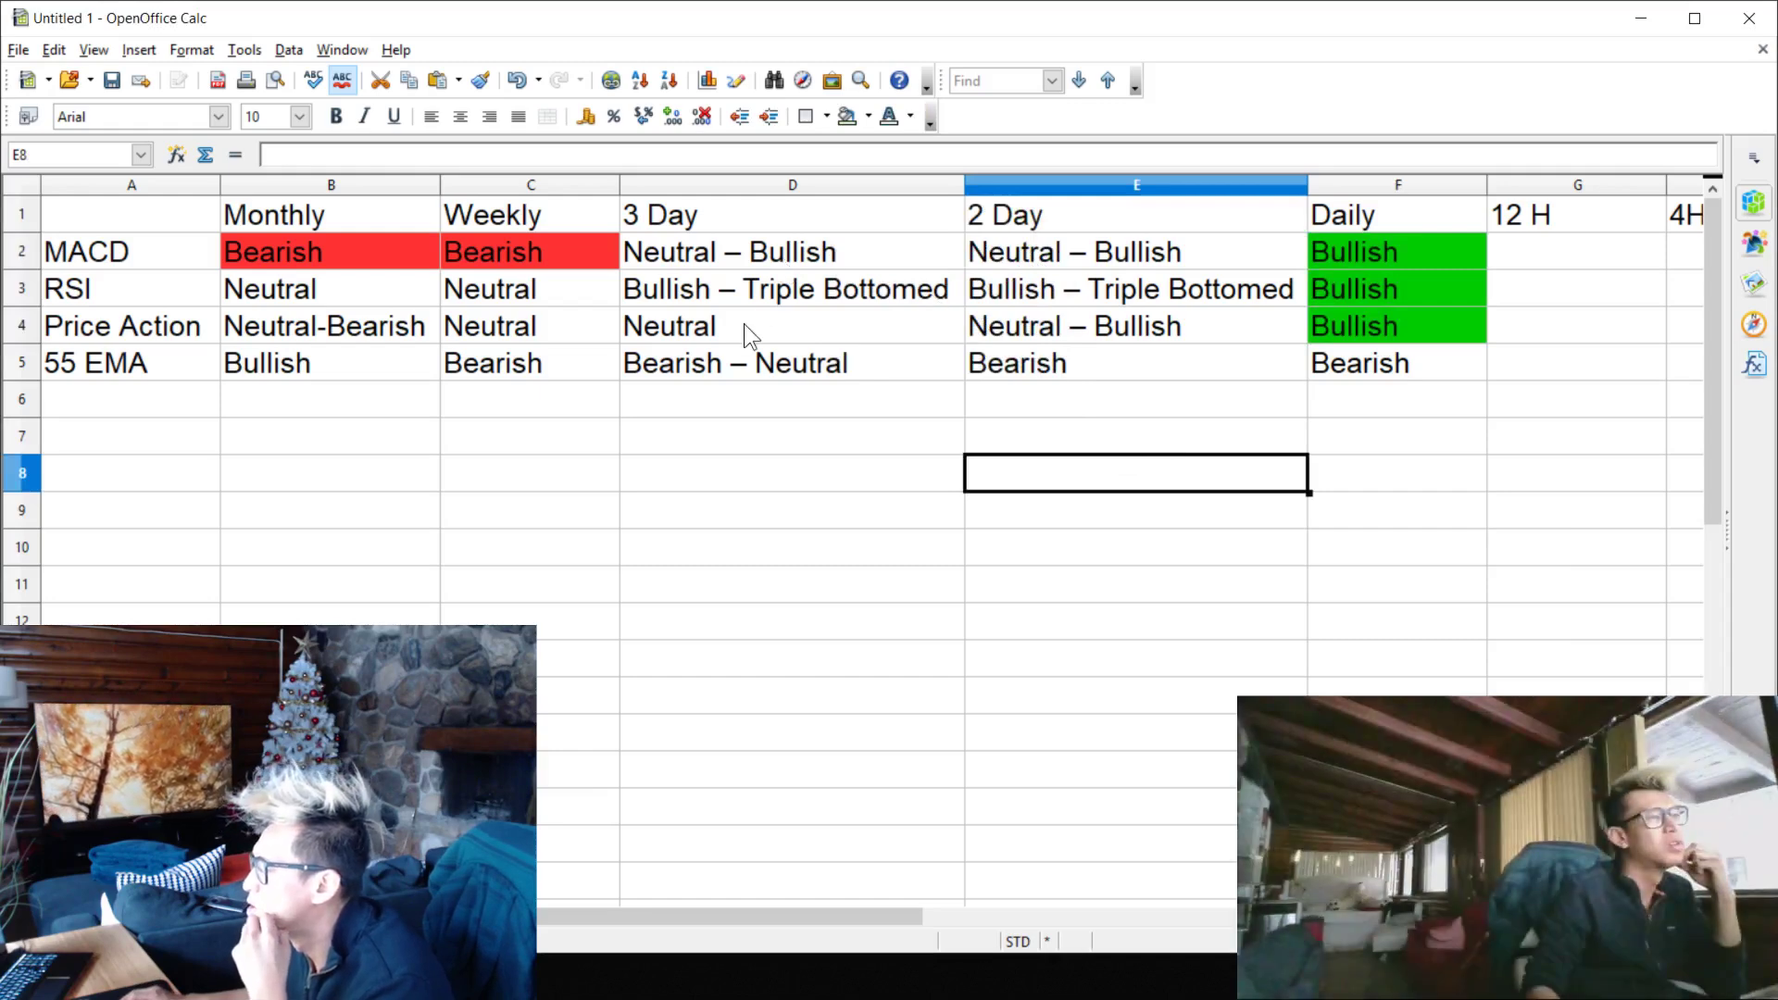
pyautogui.click(529, 252)
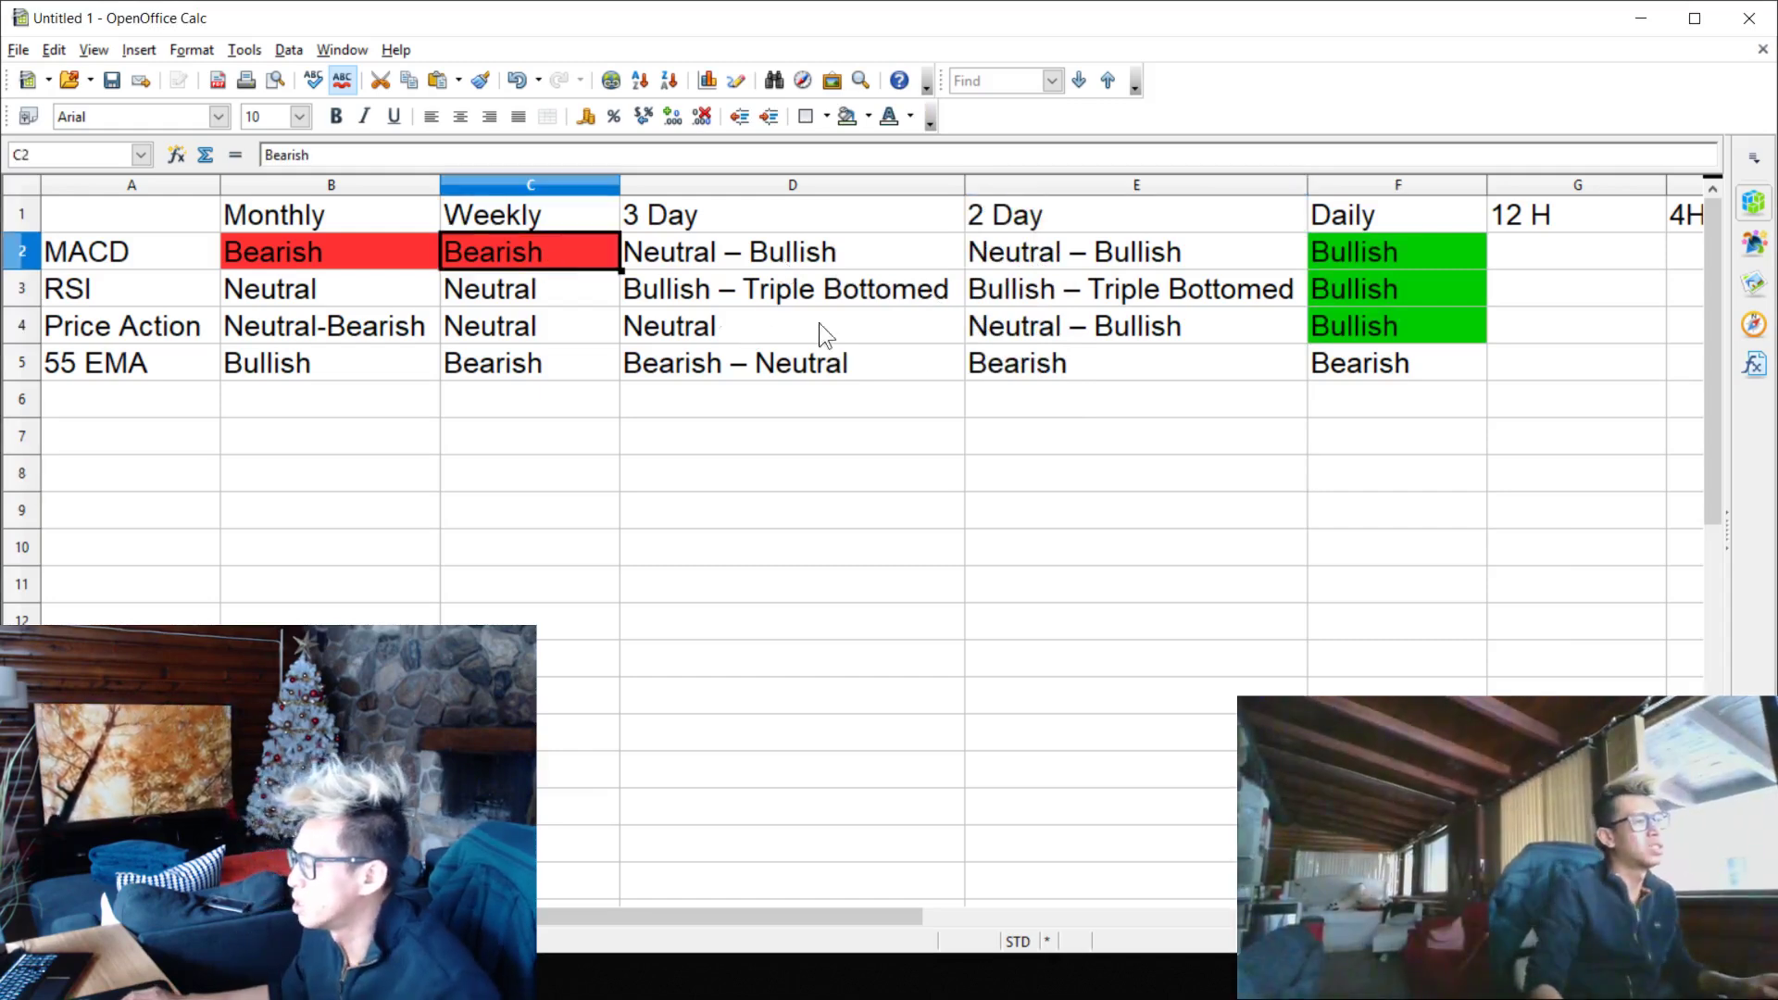
pyautogui.click(1093, 363)
pyautogui.click(1027, 548)
pyautogui.click(563, 252)
pyautogui.hotkey('ctrl', 'c')
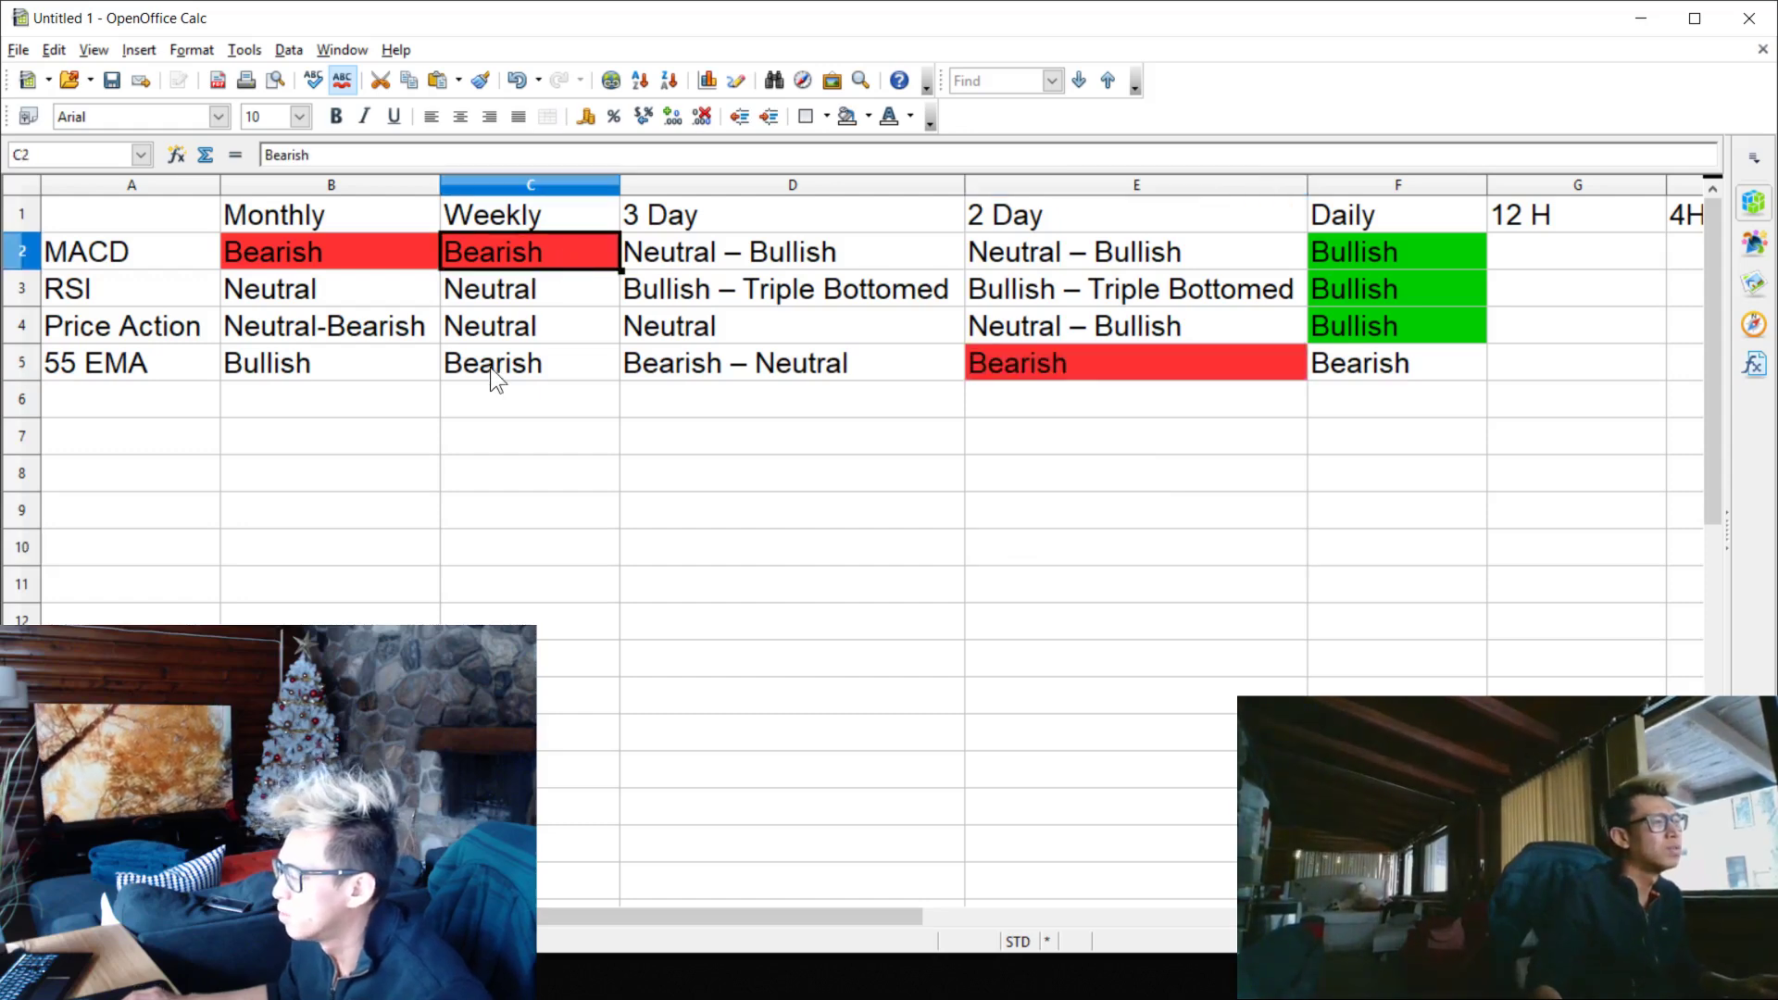
pyautogui.click(490, 366)
pyautogui.hotkey('ctrl', 'v')
pyautogui.click(788, 537)
# - Copy the green Daily MACD cell F2 onto the Monthly 55 EMA cell B5
pyautogui.click(1379, 254)
pyautogui.hotkey('ctrl', 'c')
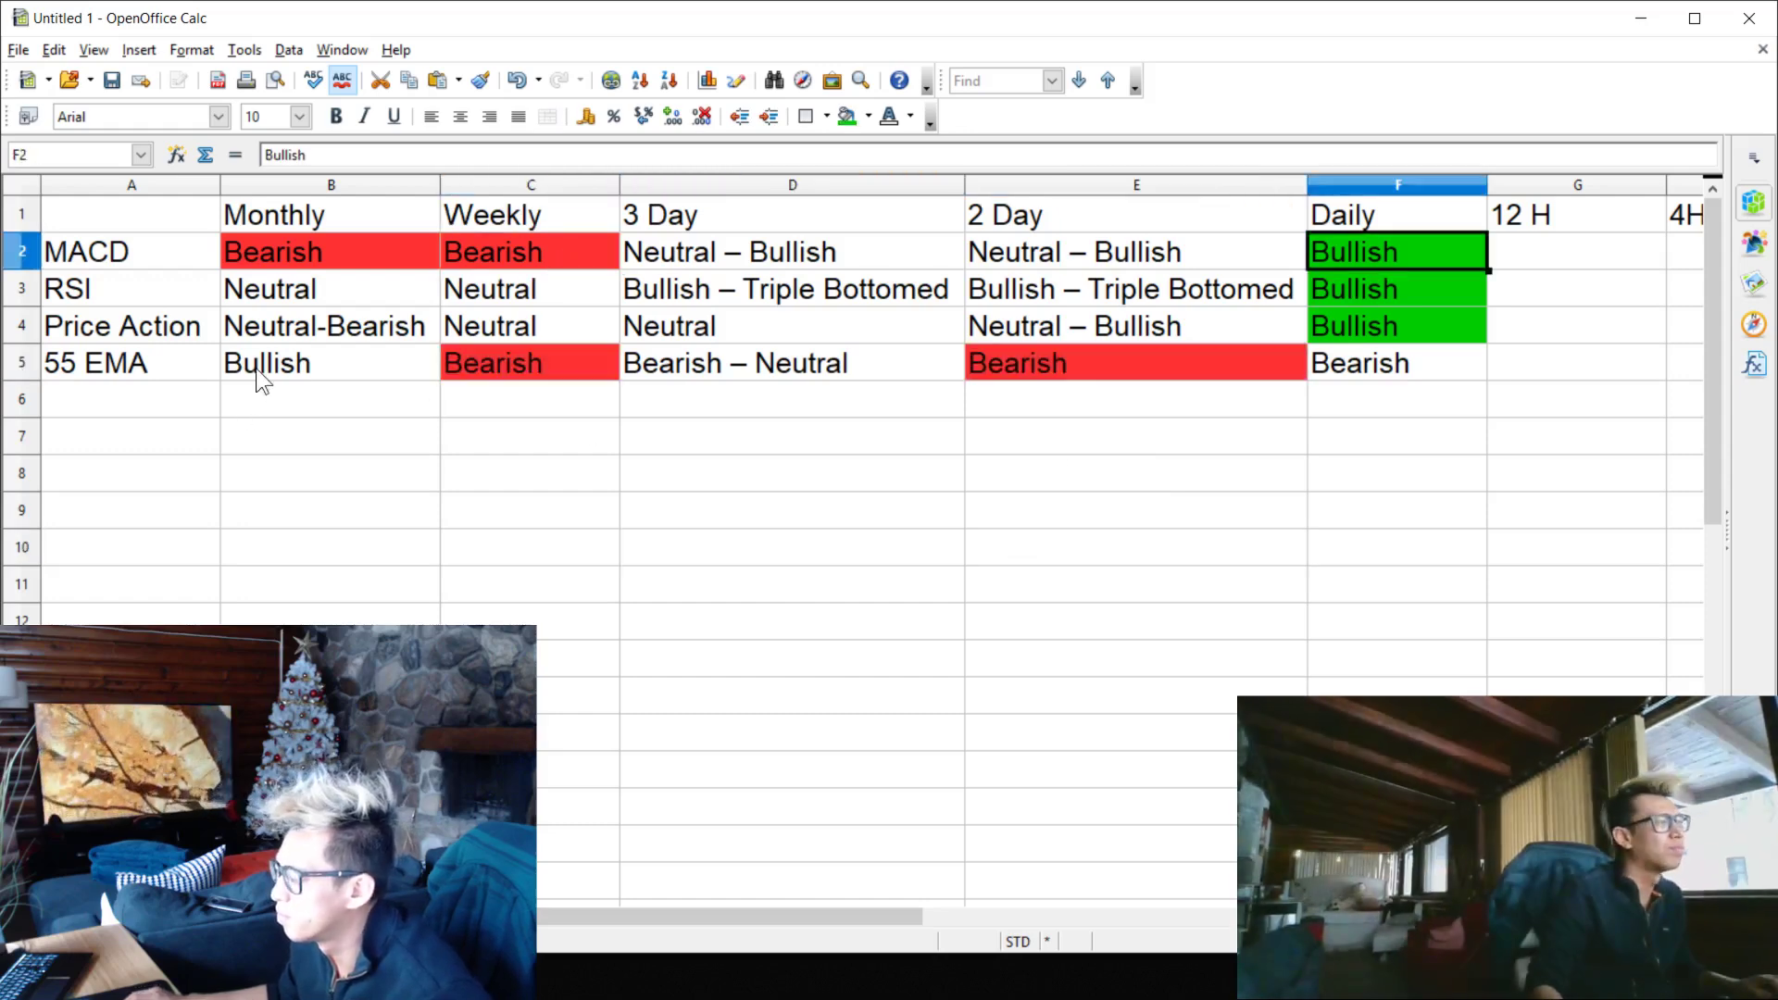
pyautogui.click(256, 368)
pyautogui.hotkey('ctrl', 'v')
pyautogui.click(772, 476)
pyautogui.click(825, 514)
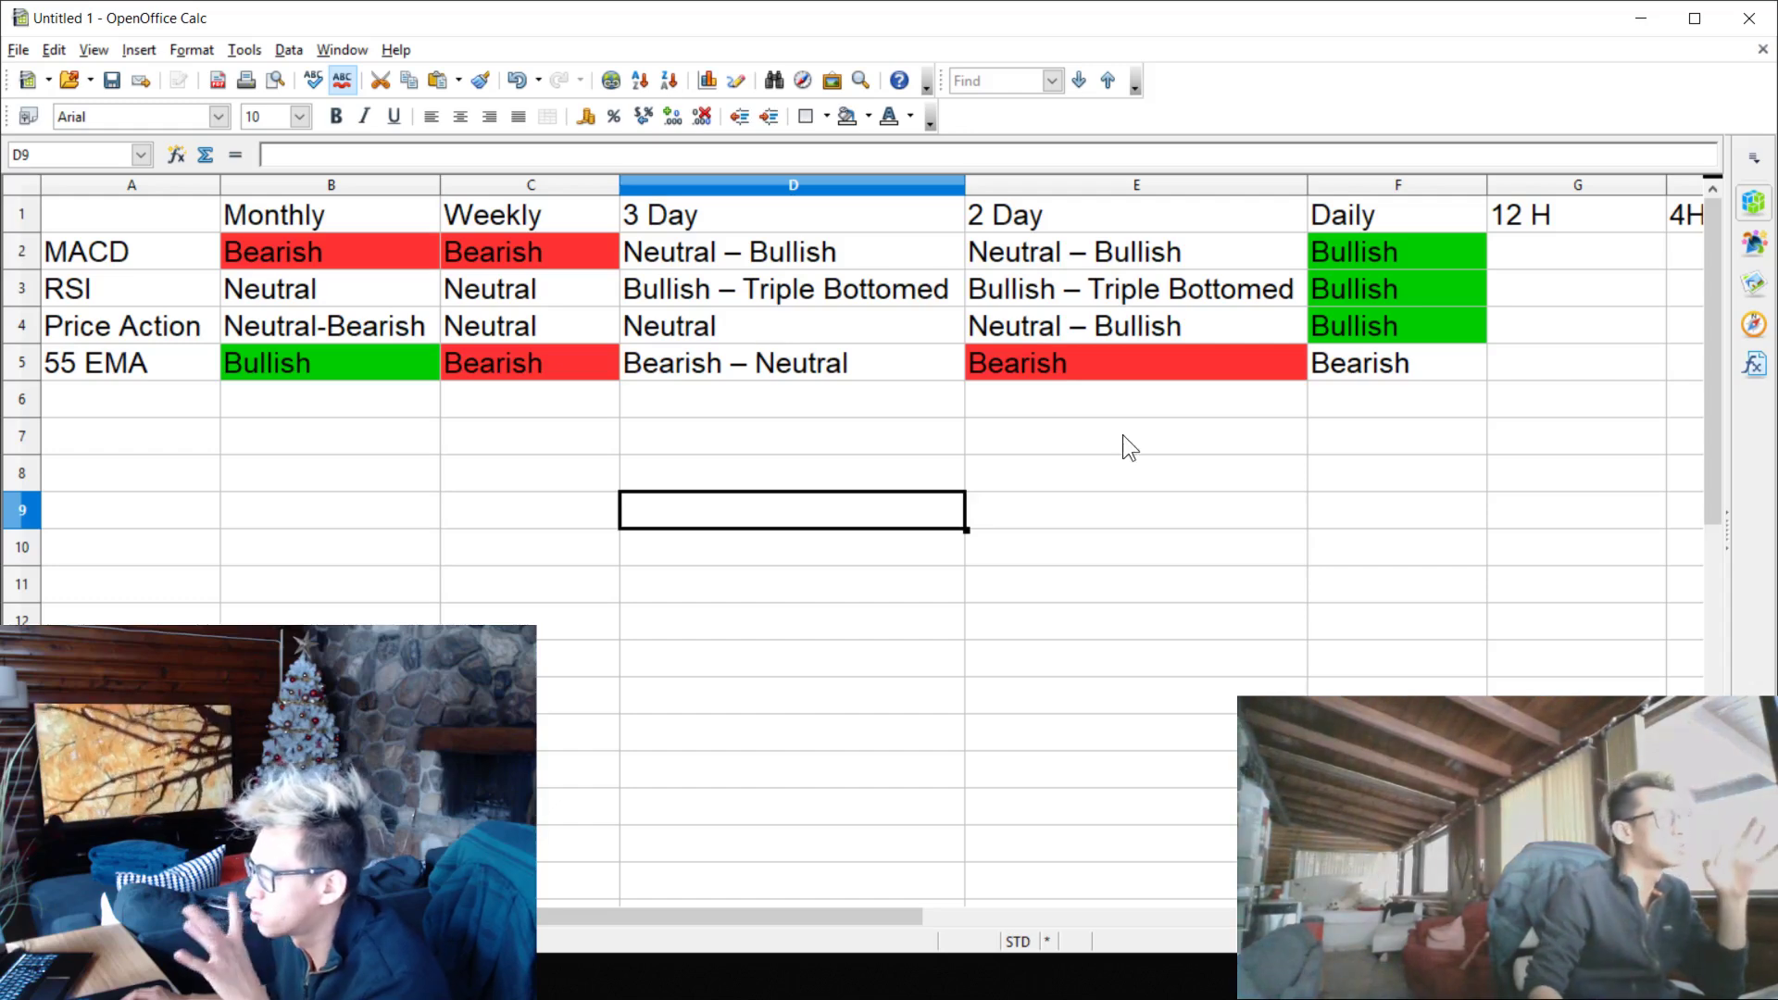
# - Inspect the coloured Monthly, Weekly and 2 Day MACD and 55 EMA cells
pyautogui.rightClick(1281, 533)
pyautogui.press('Escape')
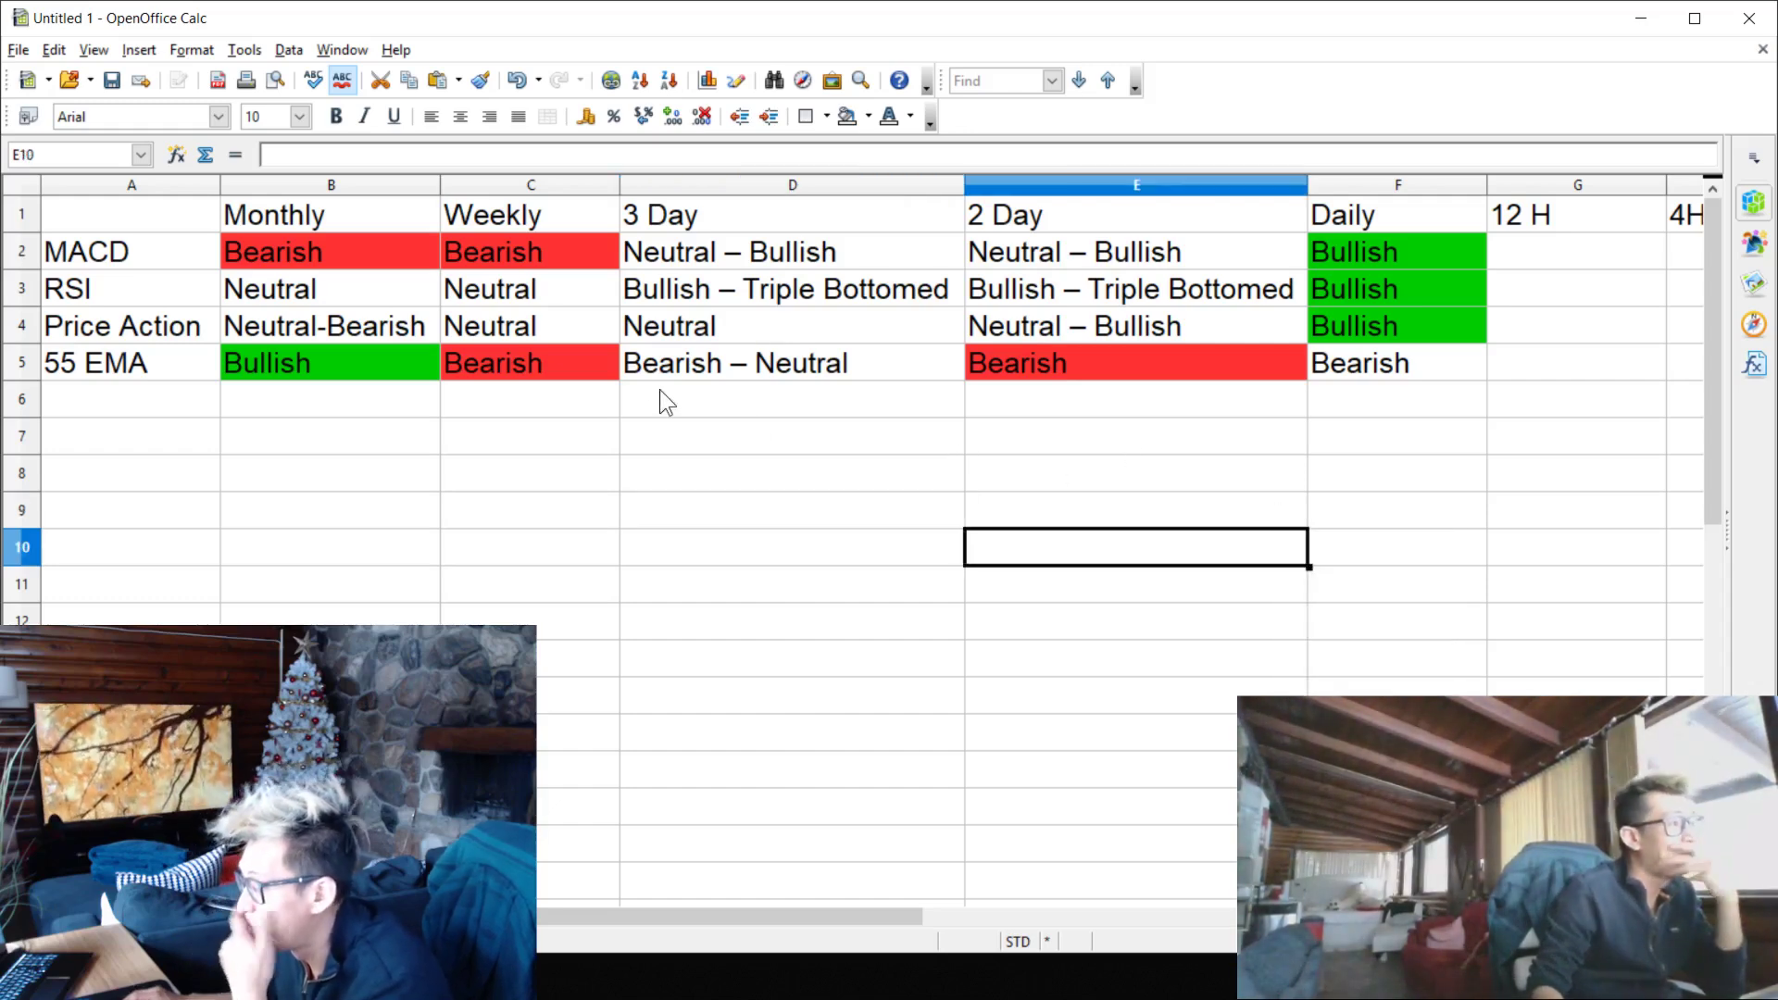
pyautogui.click(361, 248)
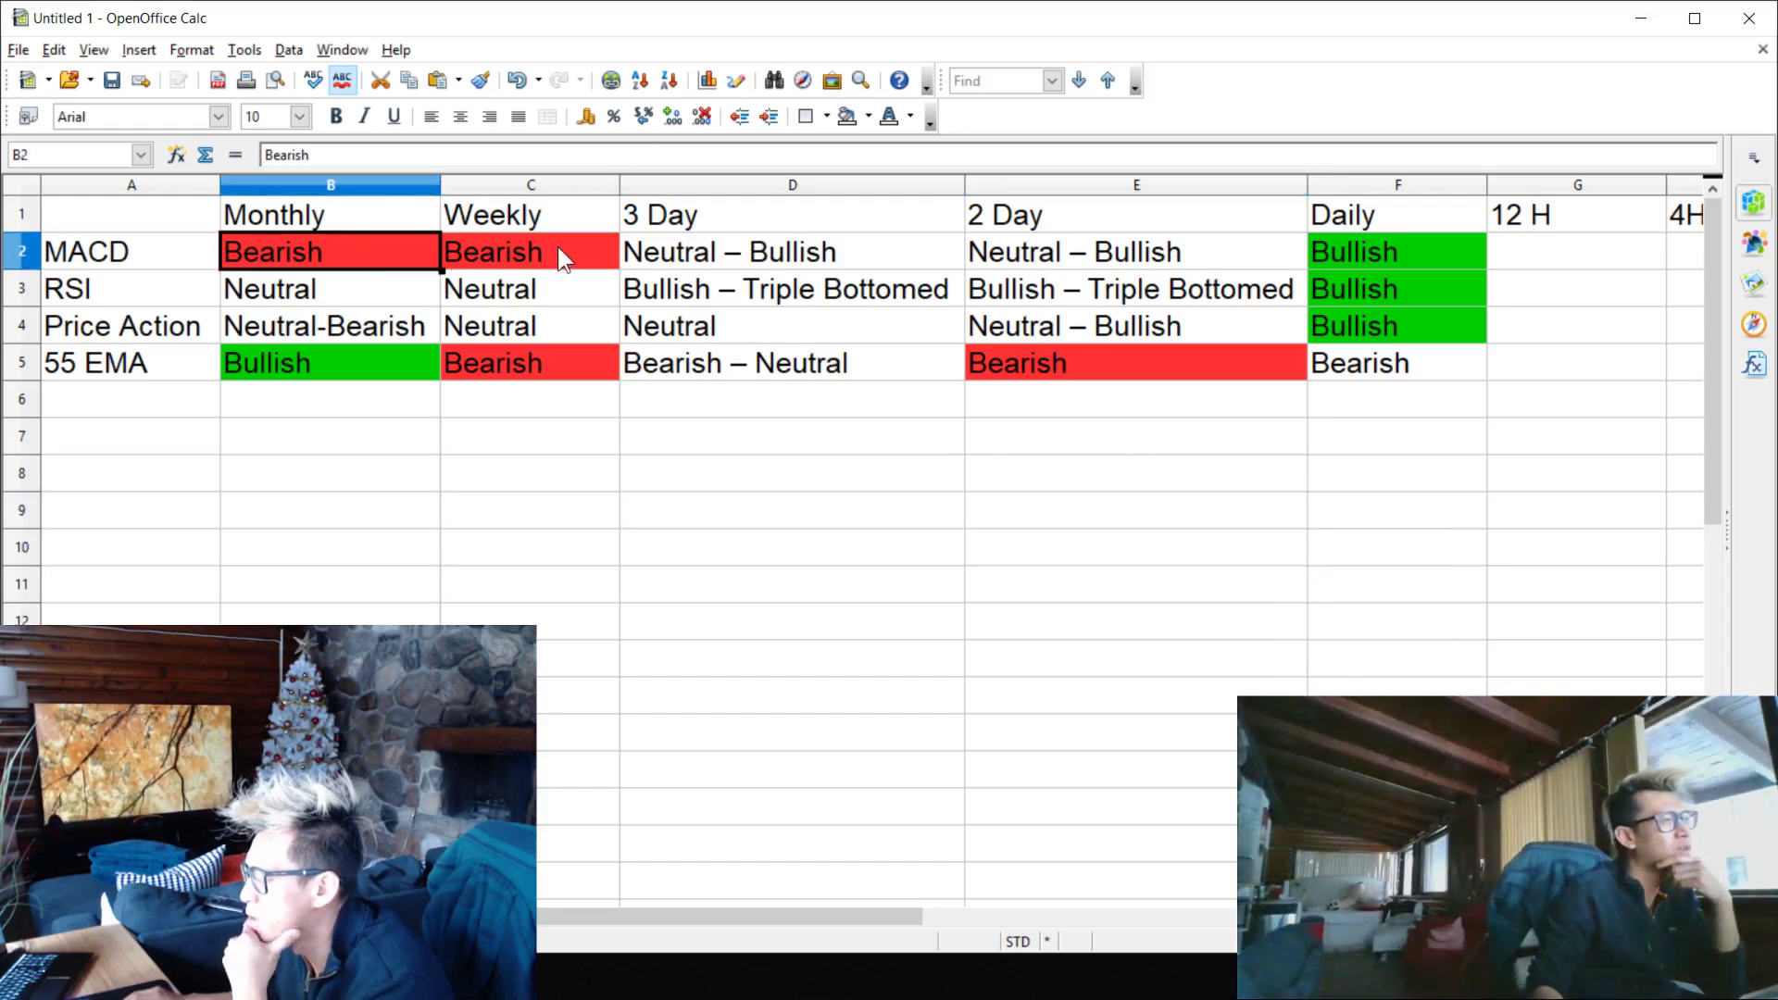
pyautogui.click(558, 248)
pyautogui.click(571, 356)
pyautogui.click(1003, 361)
pyautogui.click(1391, 481)
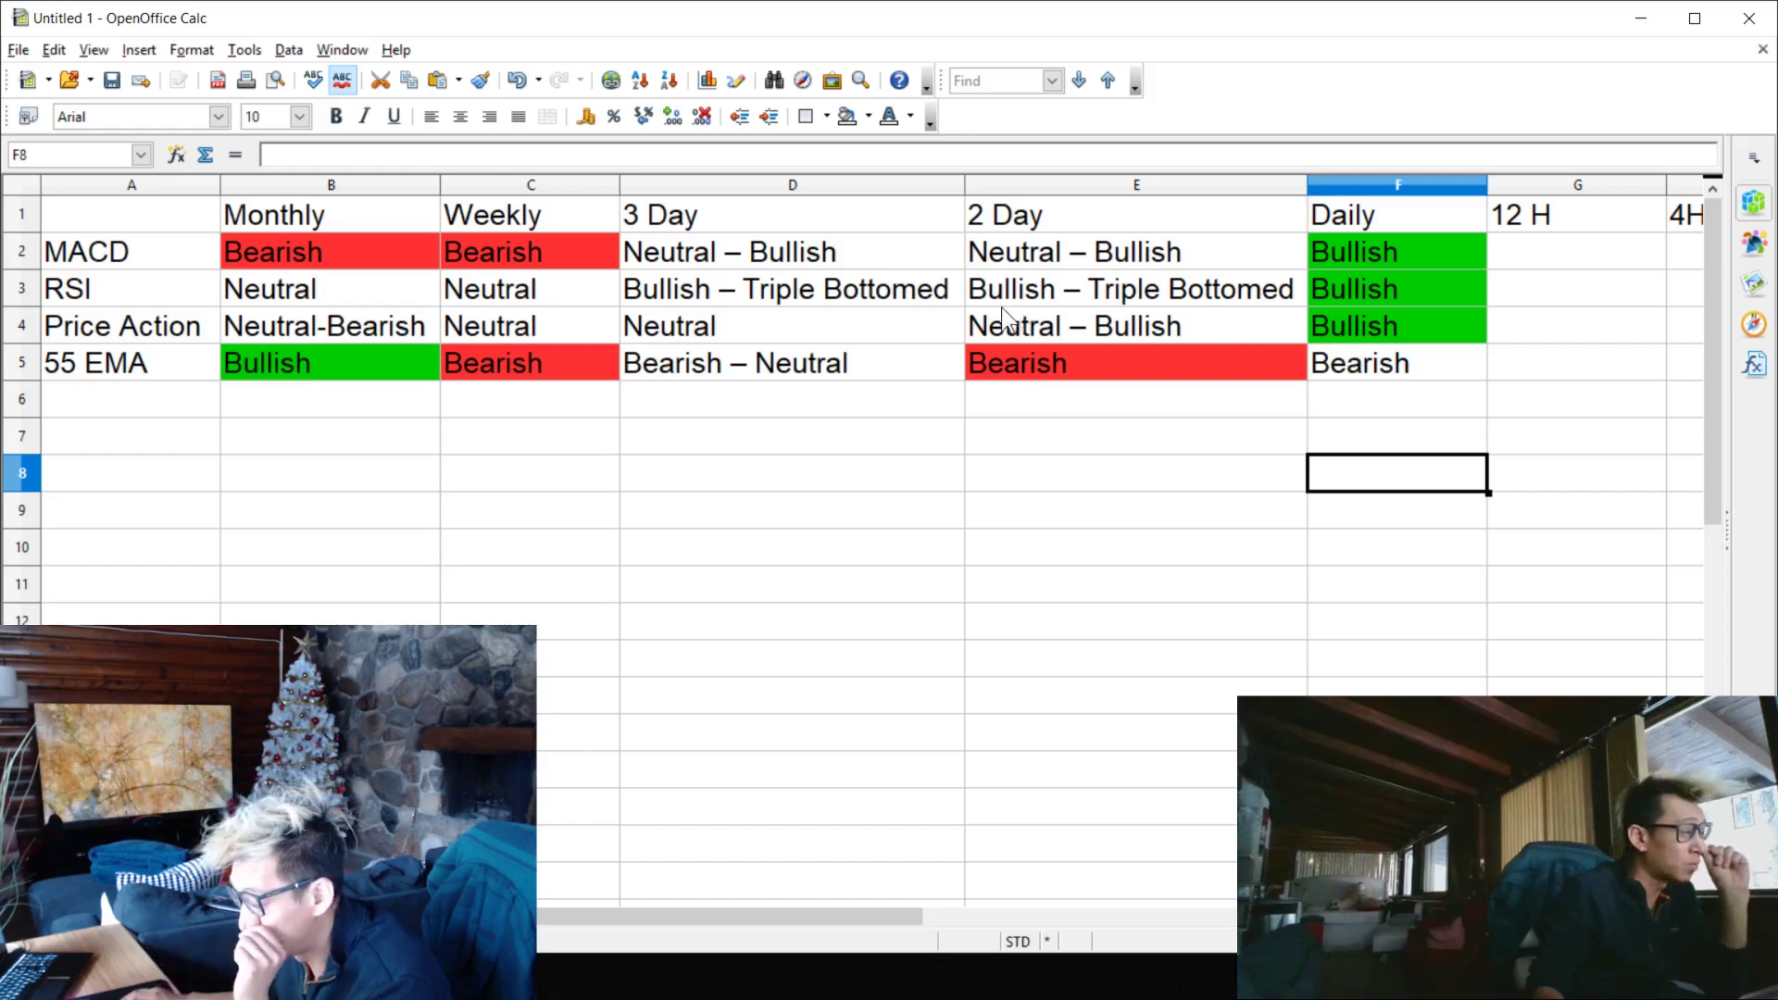
pyautogui.click(370, 246)
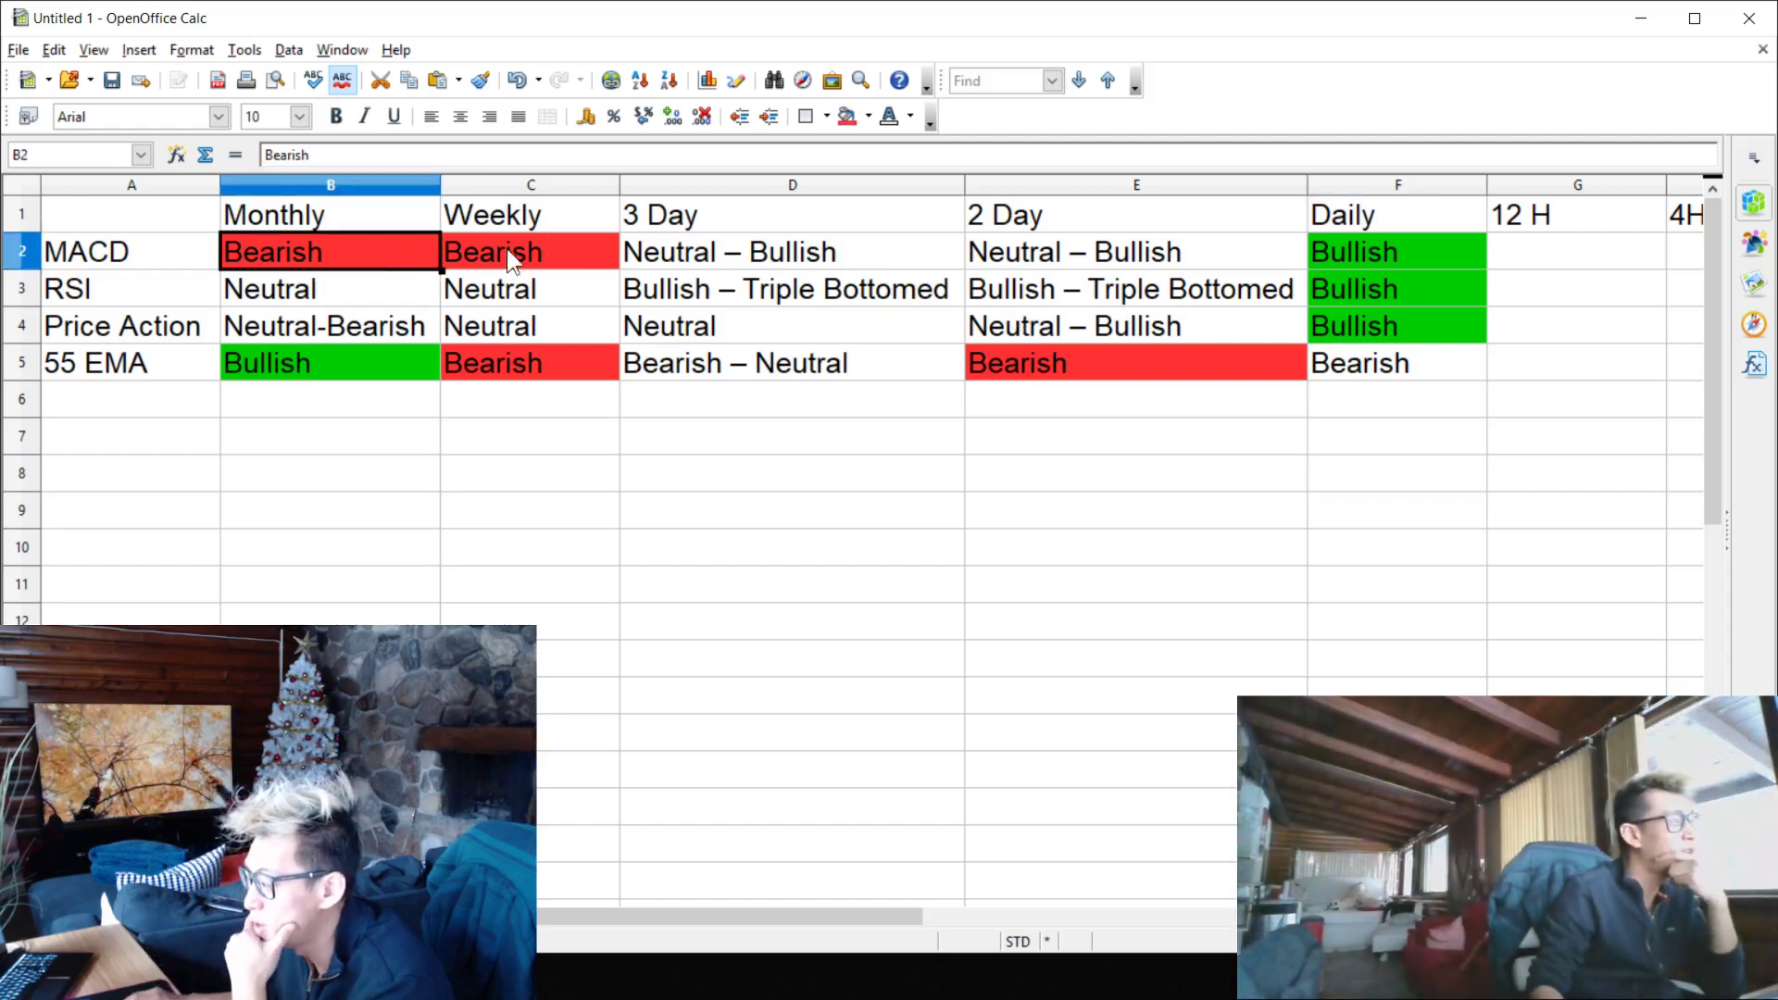
pyautogui.click(502, 248)
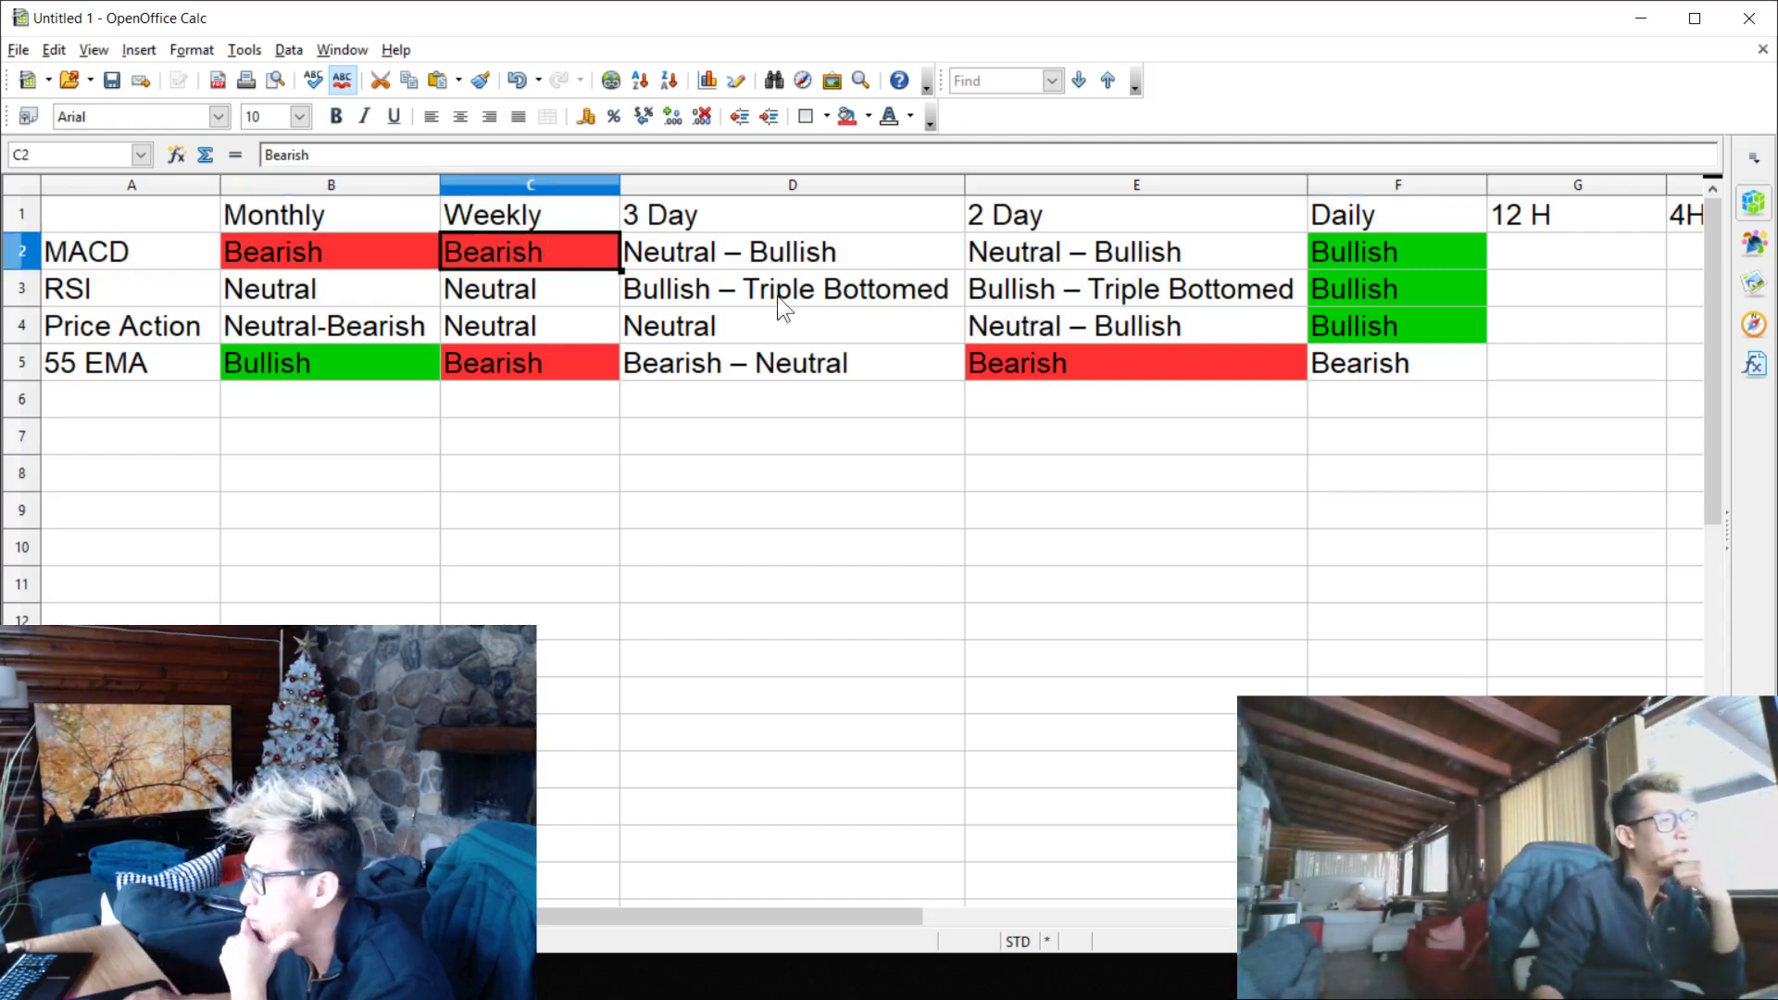
pyautogui.click(1118, 370)
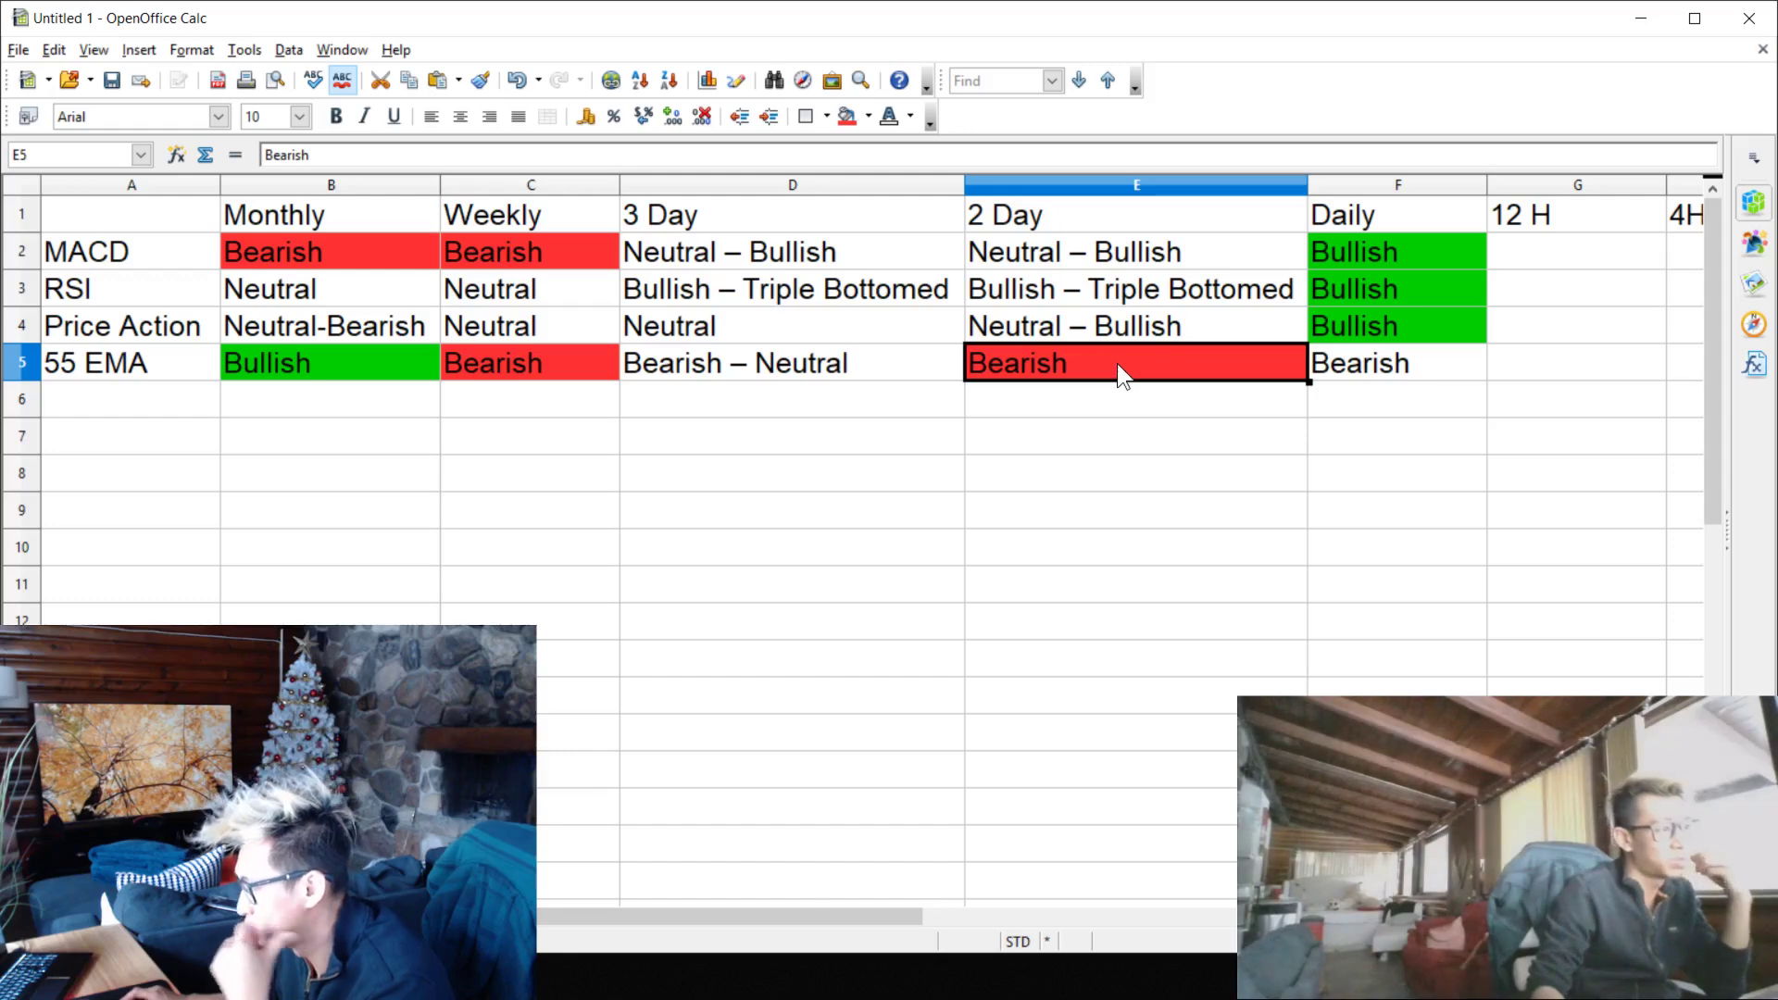
# - Select the 3 Day column D1:D5, then the Daily MACD and RSI cells
pyautogui.click(743, 218)
pyautogui.hotkey('shift', 'Down')
pyautogui.hotkey('shift', 'Down')
pyautogui.hotkey('shift', 'Down')
pyautogui.hotkey('shift', 'Down')
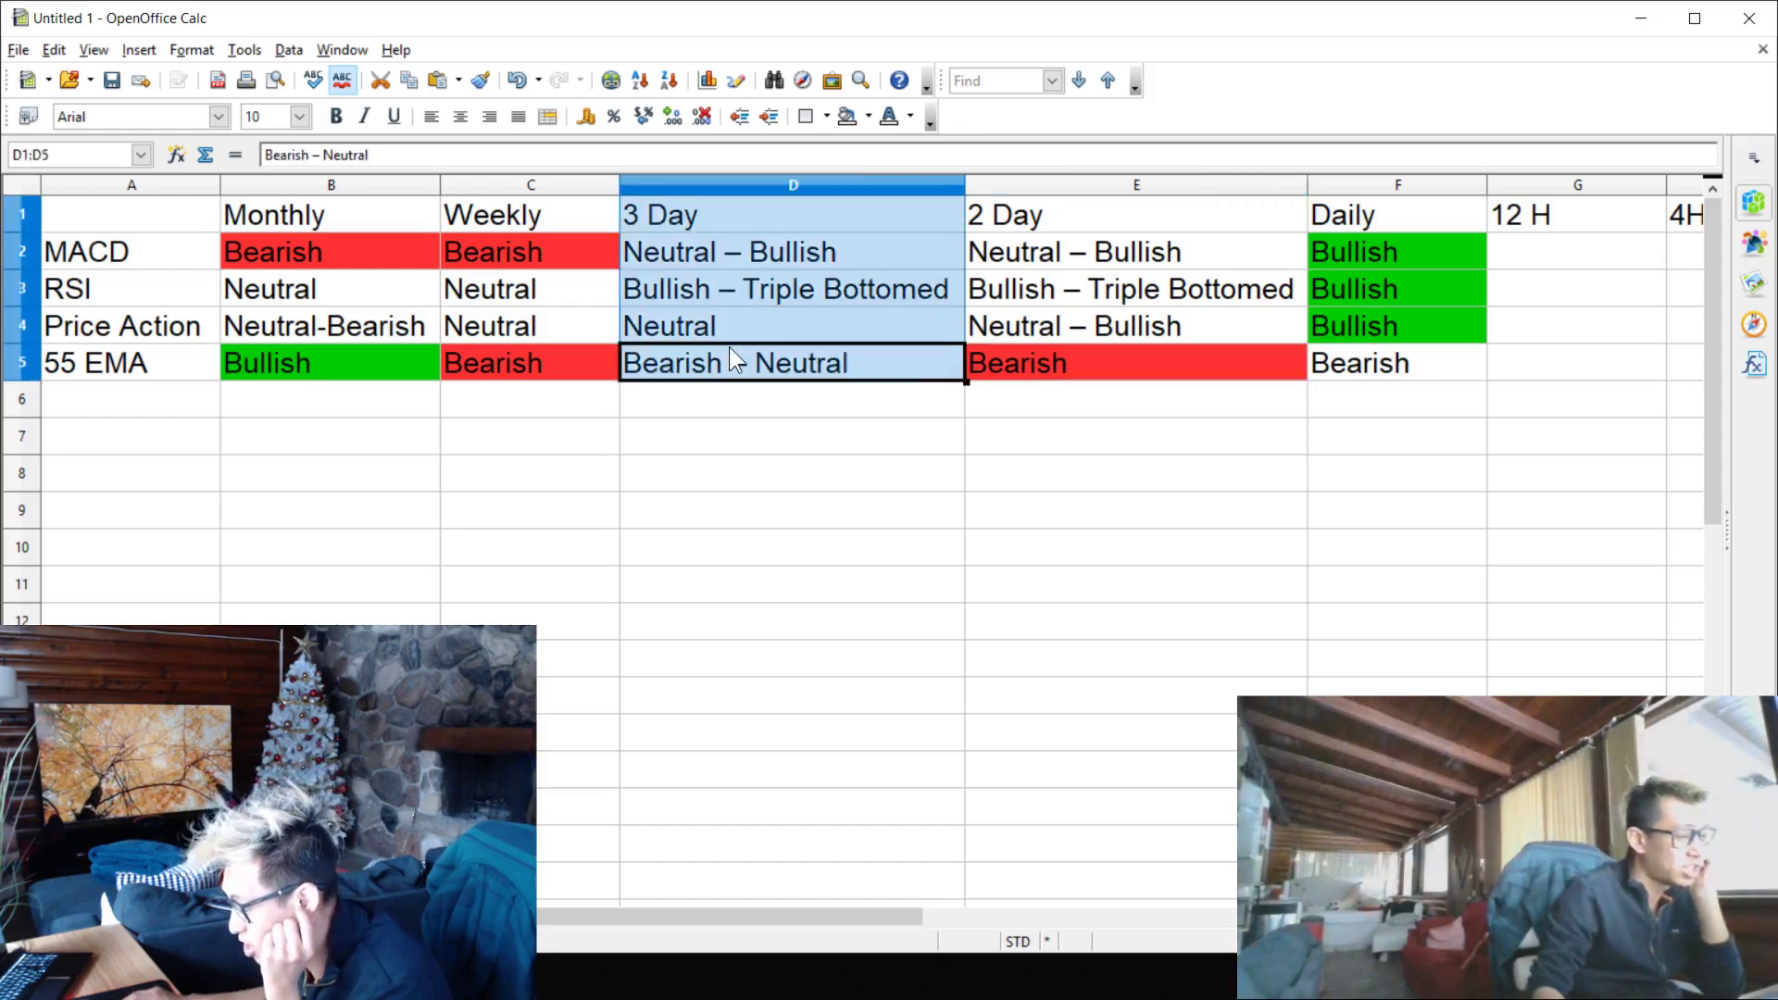
pyautogui.click(1350, 470)
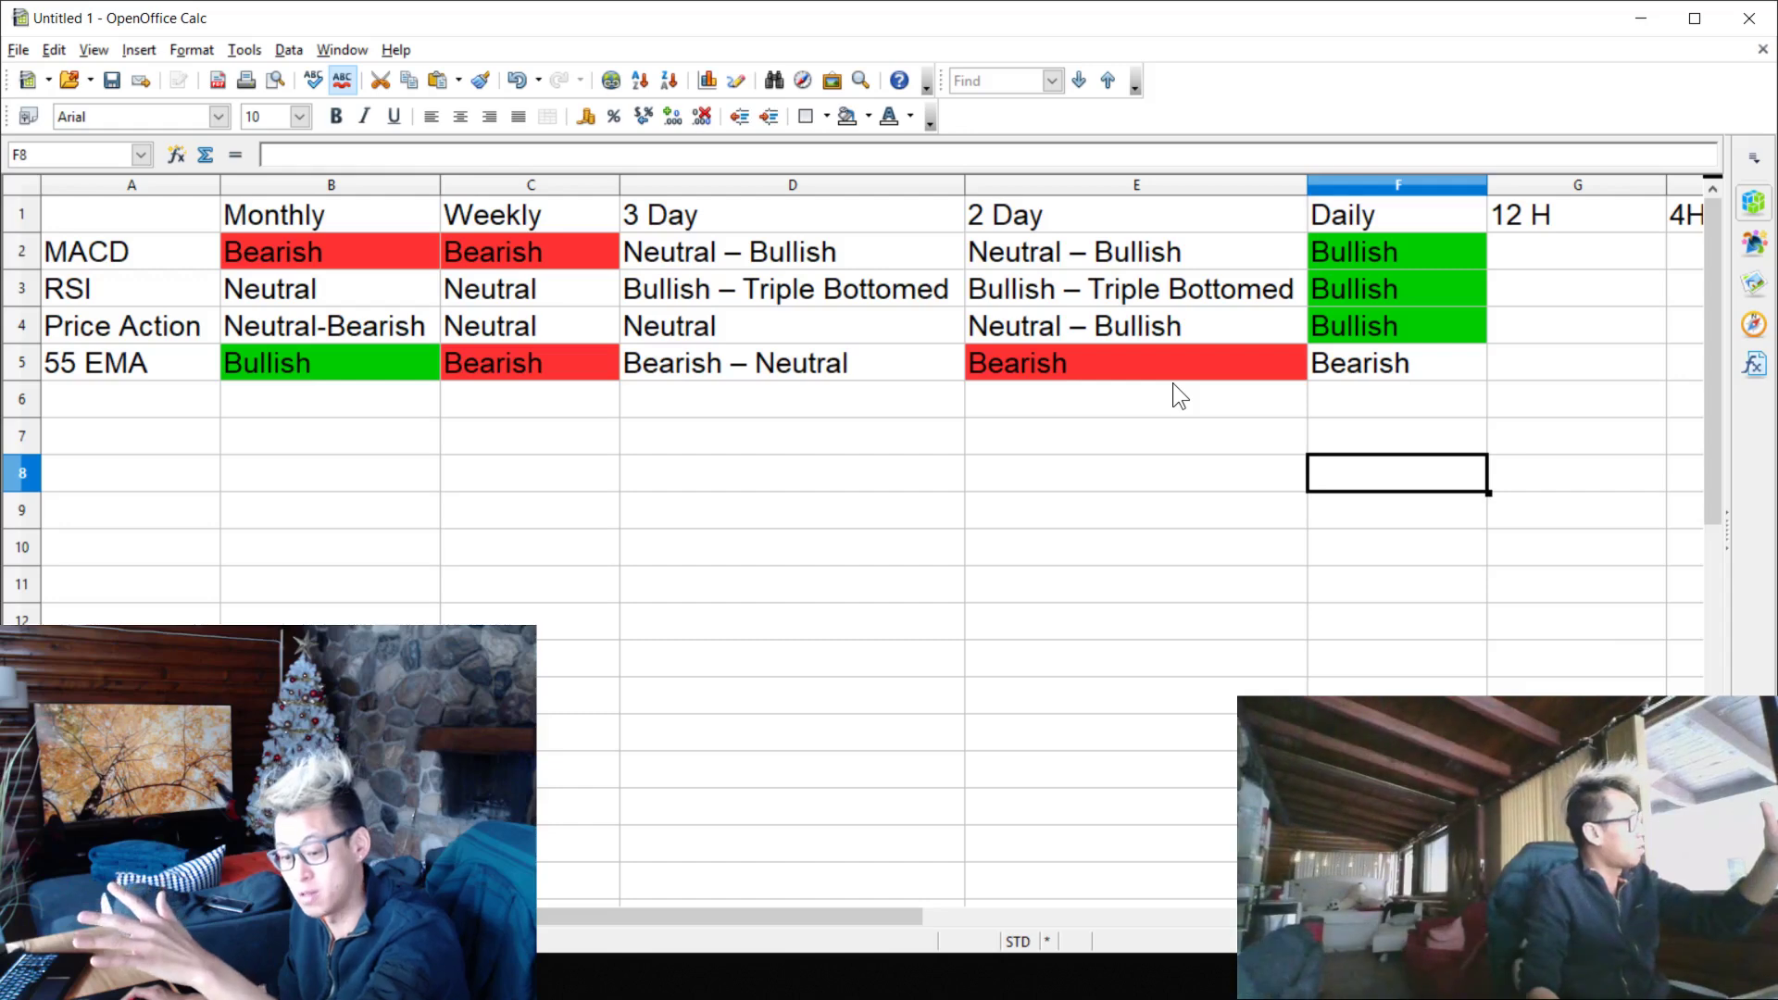
pyautogui.click(1419, 255)
pyautogui.click(1393, 294)
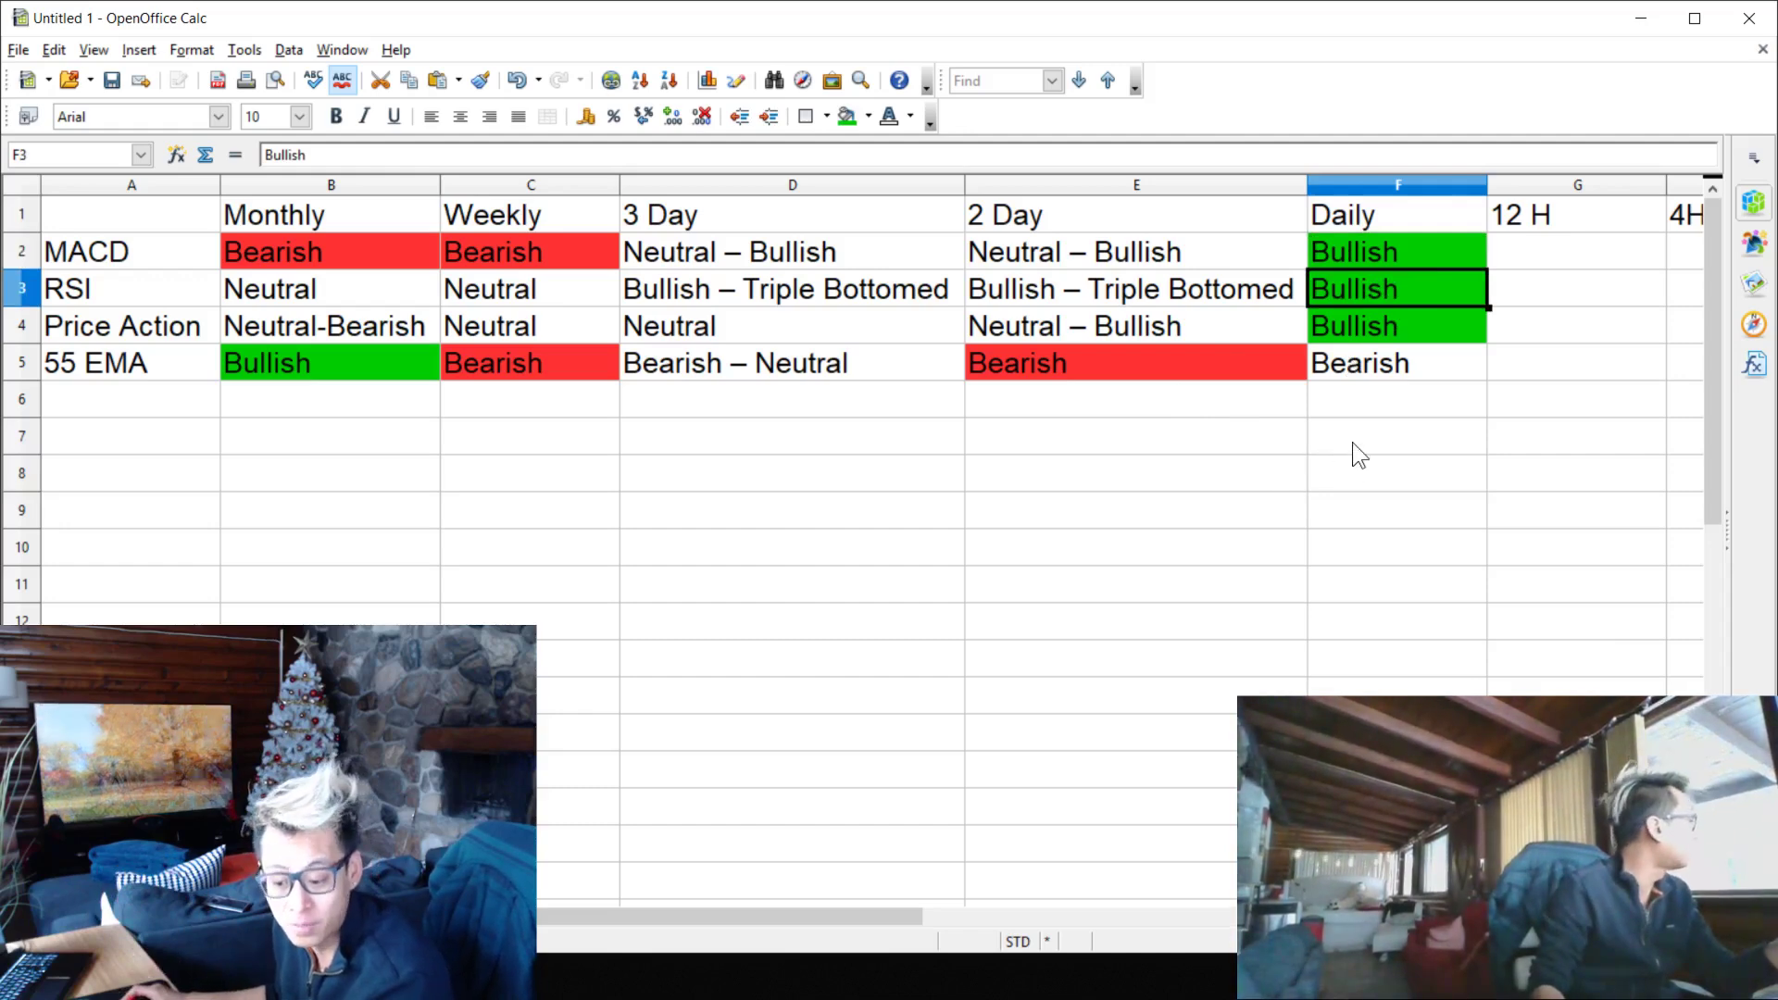
pyautogui.click(1641, 13)
pyautogui.rightClick(1196, 559)
pyautogui.click(1174, 542)
pyautogui.scroll(7, 1171, 542)
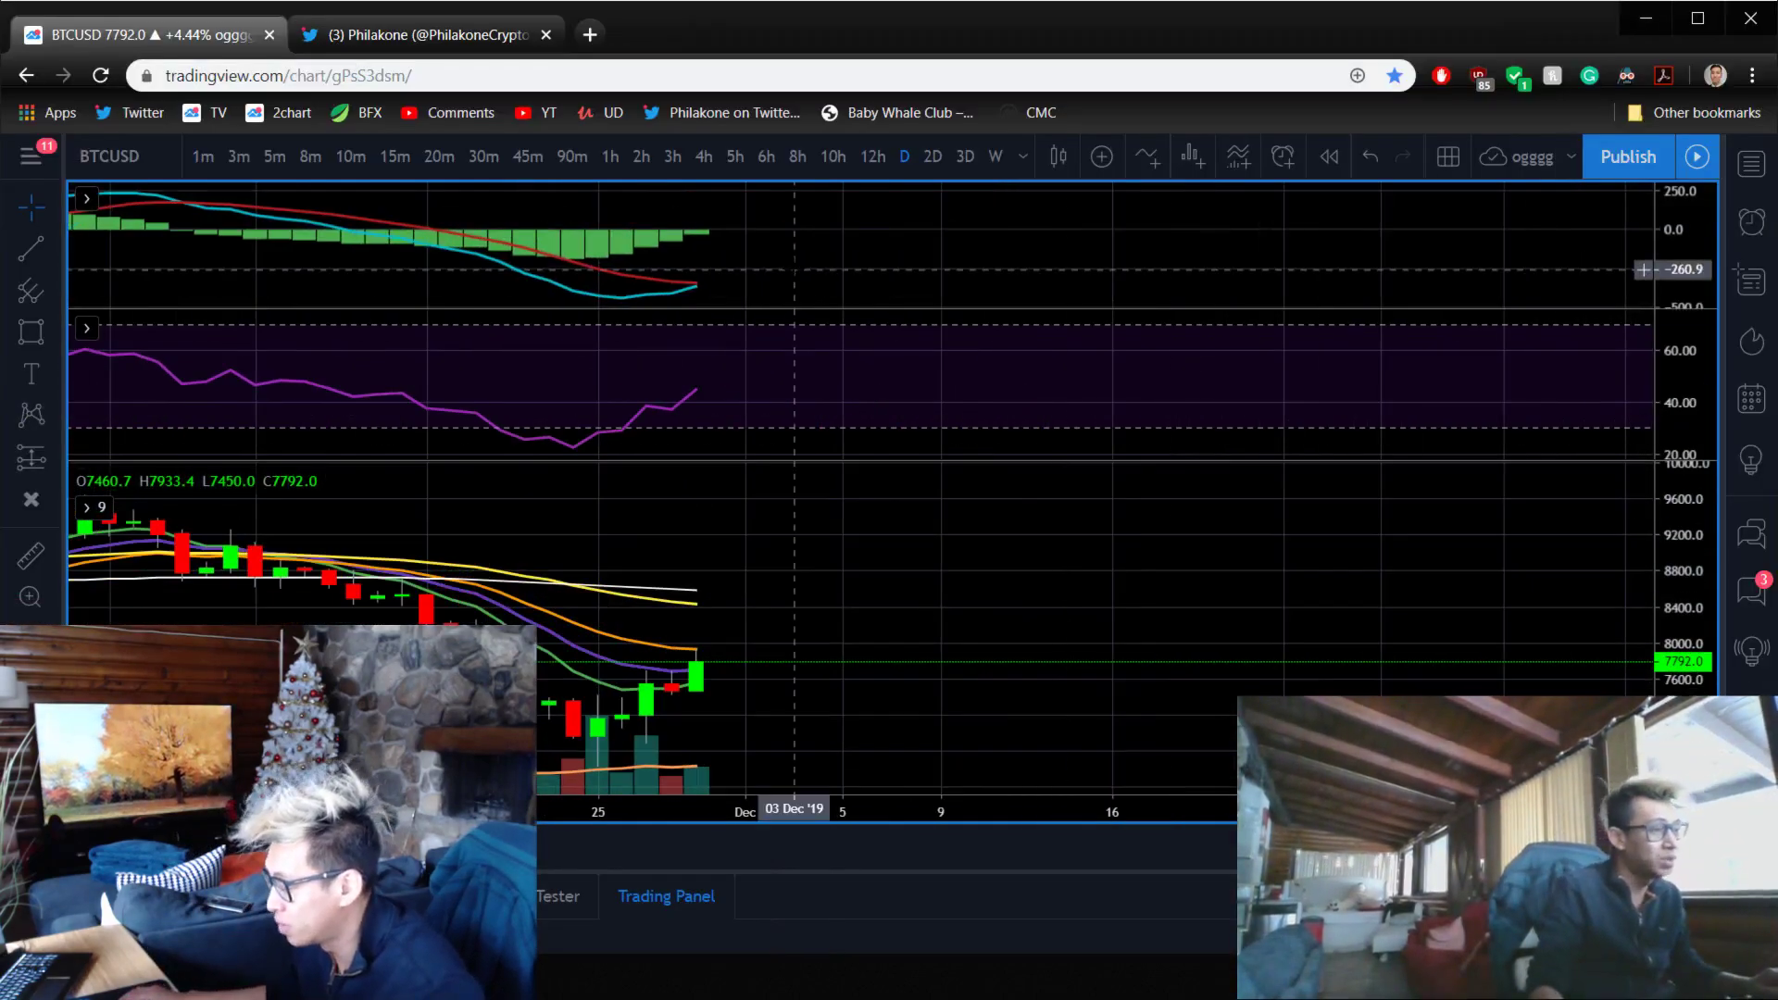
pyautogui.doubleClick(793, 270)
pyautogui.scroll(3, 917, 476)
pyautogui.moveTo(748, 464); pyautogui.dragTo(1461, 524)
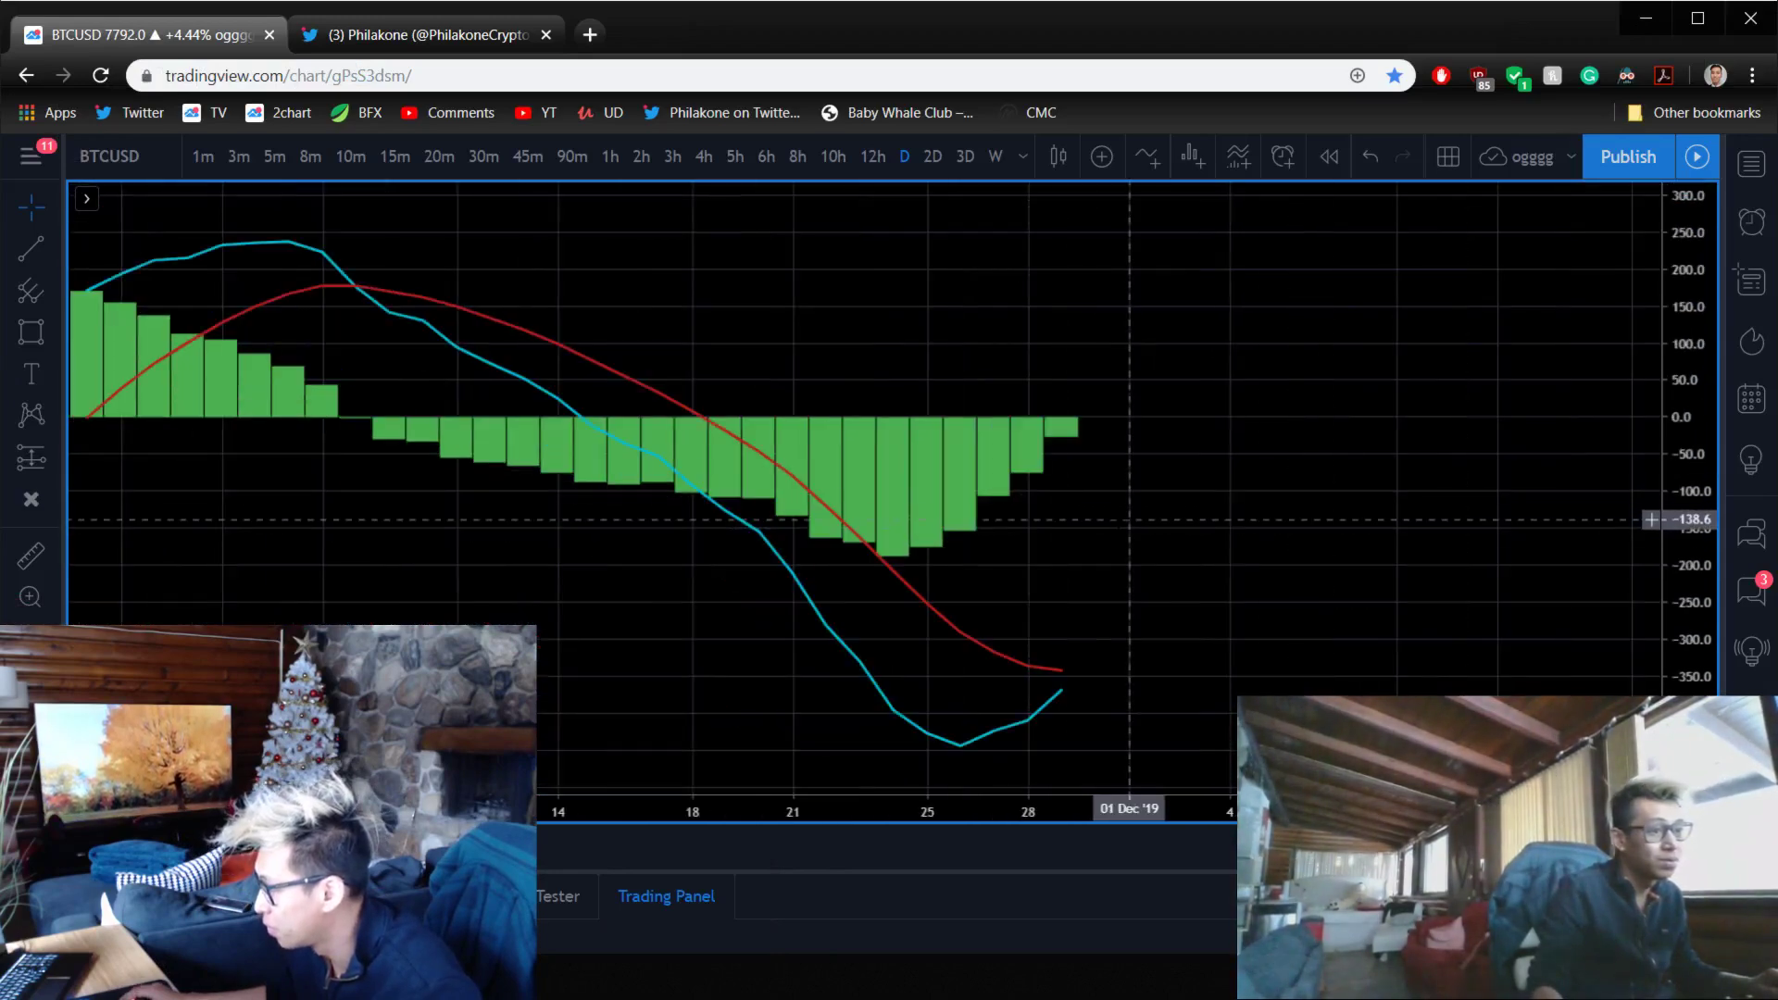
pyautogui.doubleClick(1042, 500)
pyautogui.doubleClick(1153, 379)
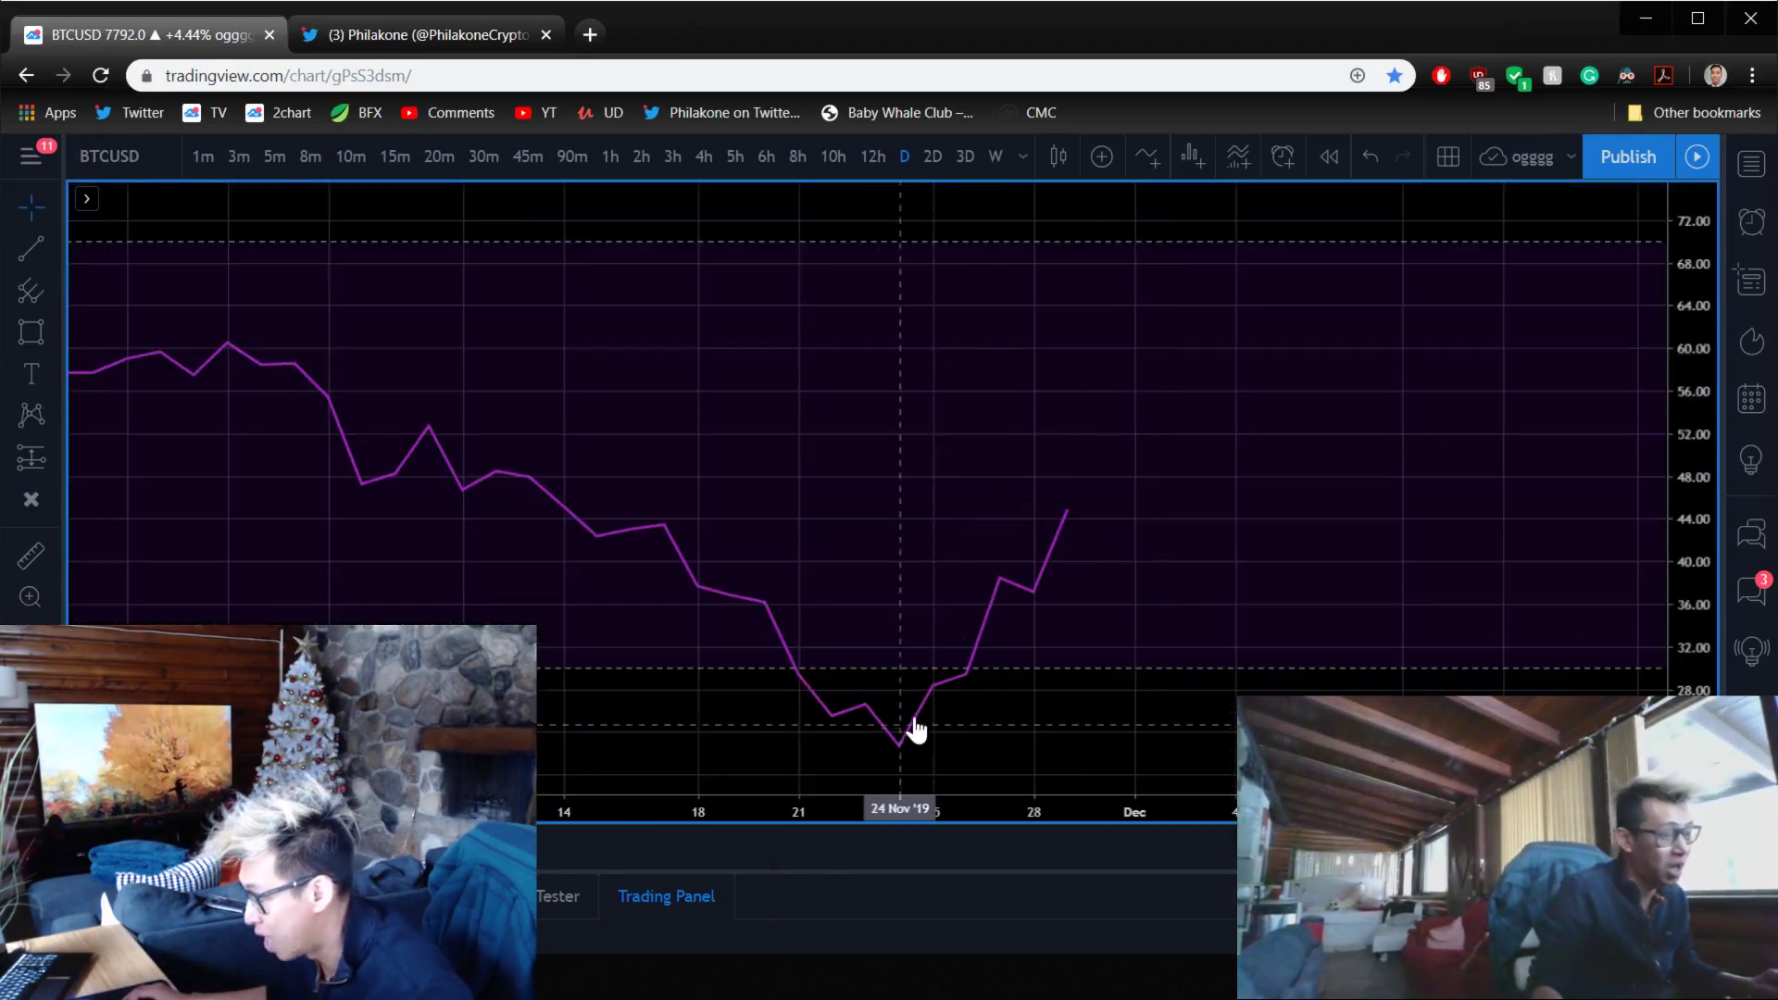
pyautogui.scroll(-3, 1176, 556)
pyautogui.doubleClick(1196, 446)
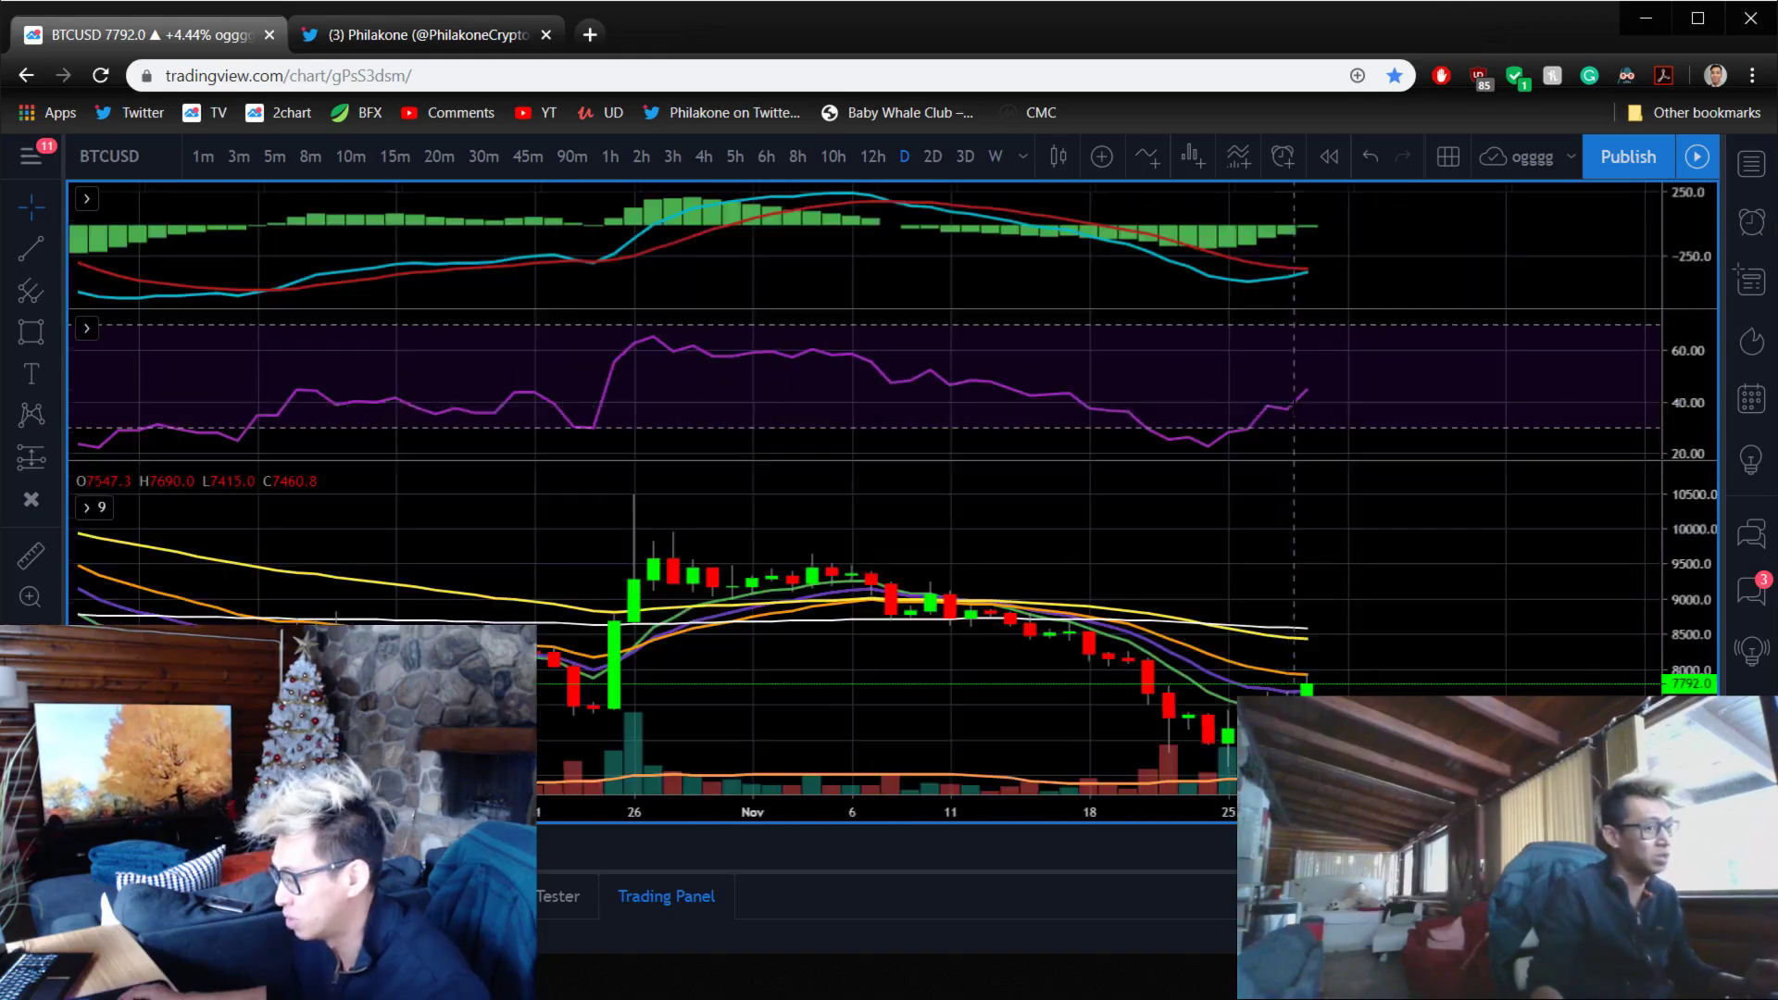
pyautogui.scroll(-3, 1221, 496)
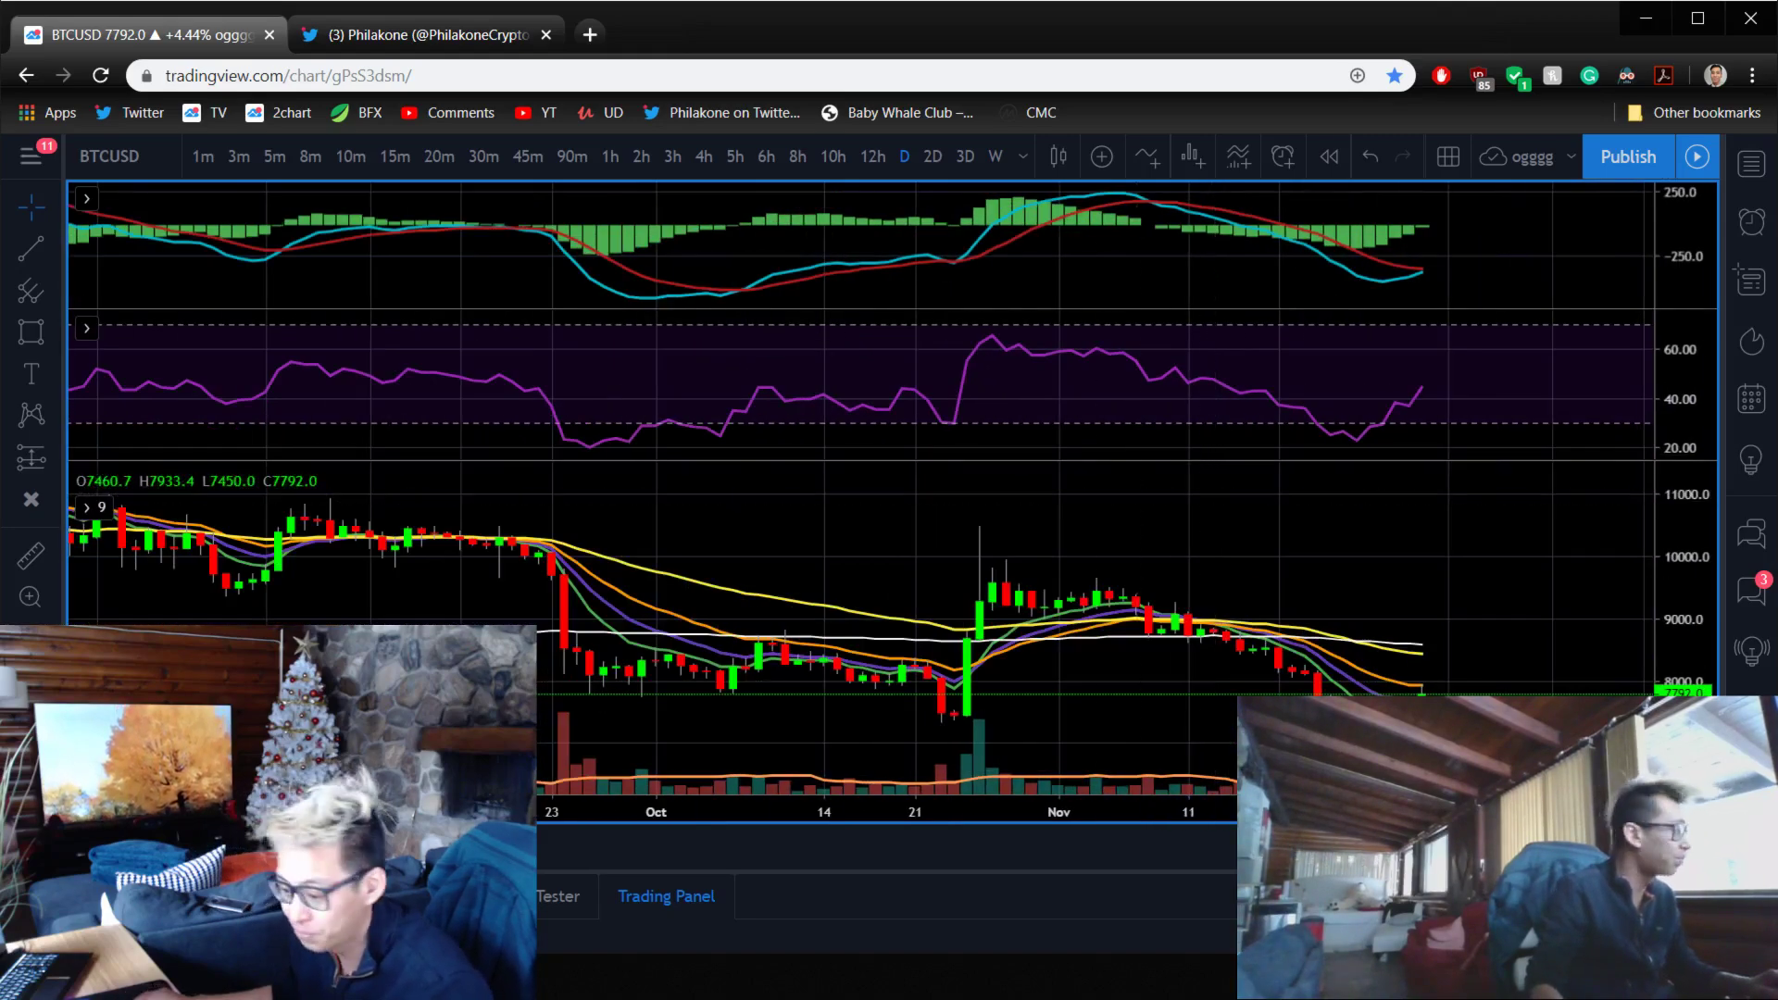
pyautogui.hotkey('alt', 'Tab')
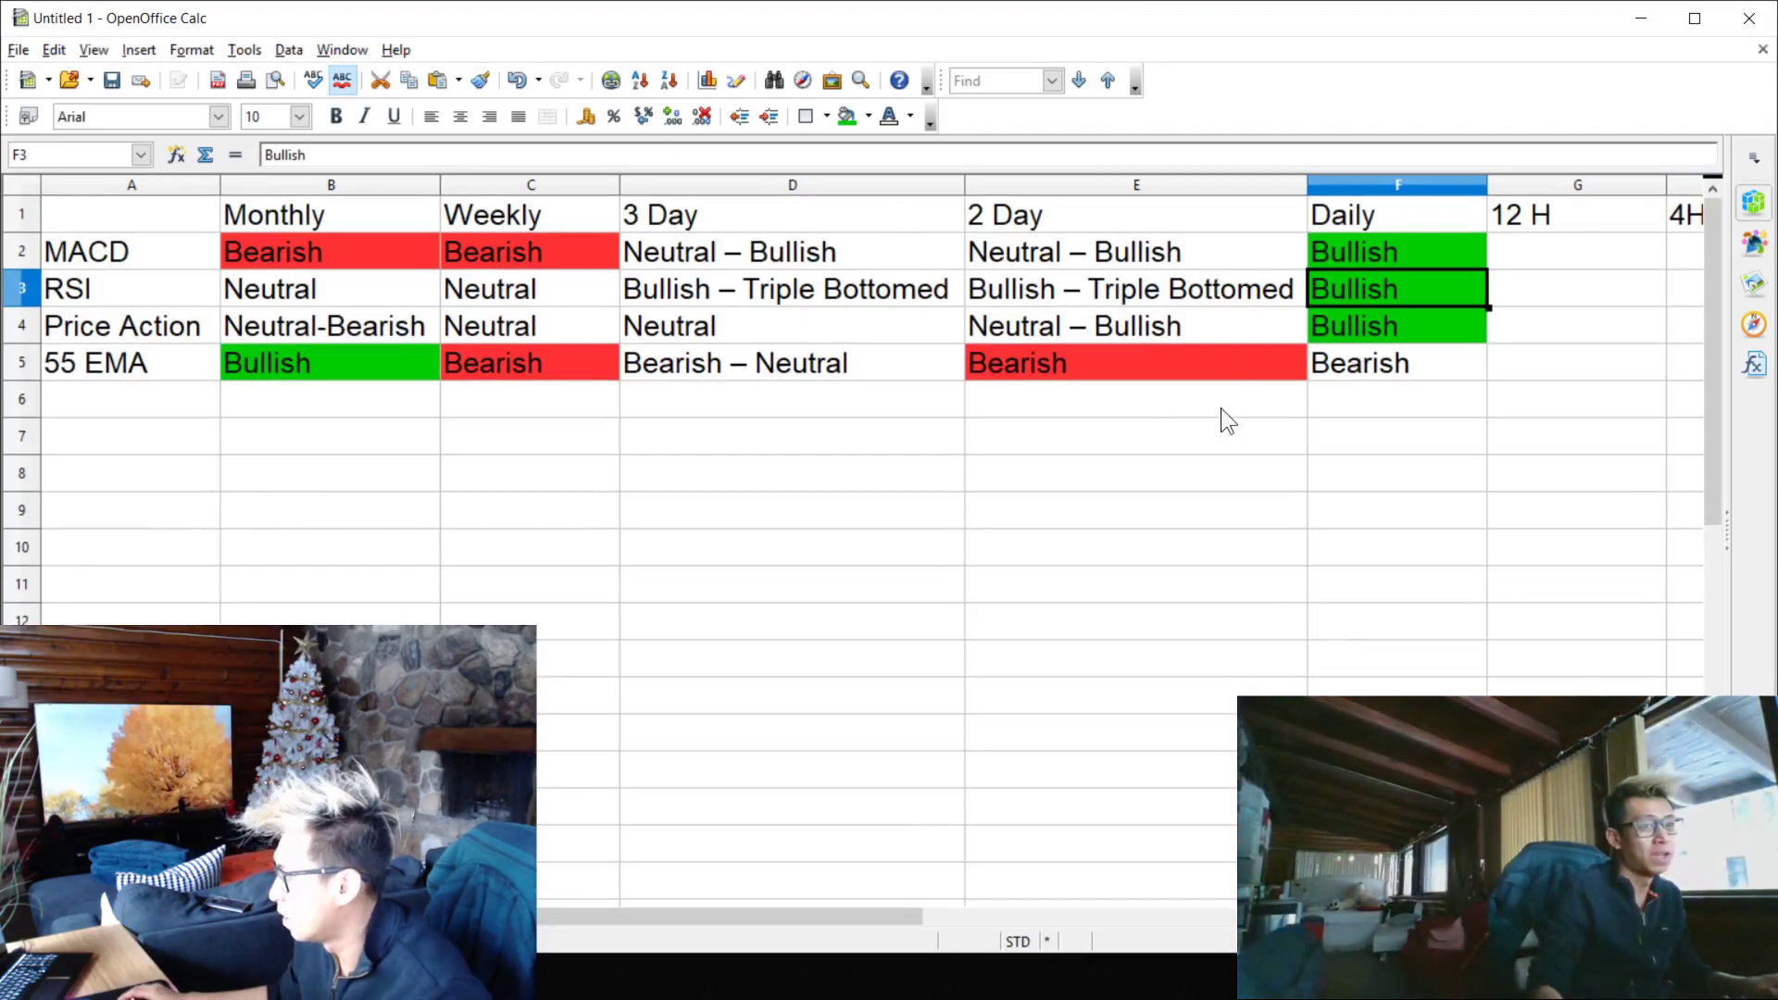
# - Extend E5's red Bearish fill into the Daily 55 EMA cell F5
pyautogui.scroll(-1, 1220, 407)
pyautogui.click(1203, 350)
pyautogui.moveTo(1243, 370); pyautogui.dragTo(1324, 355)
pyautogui.click(1159, 544)
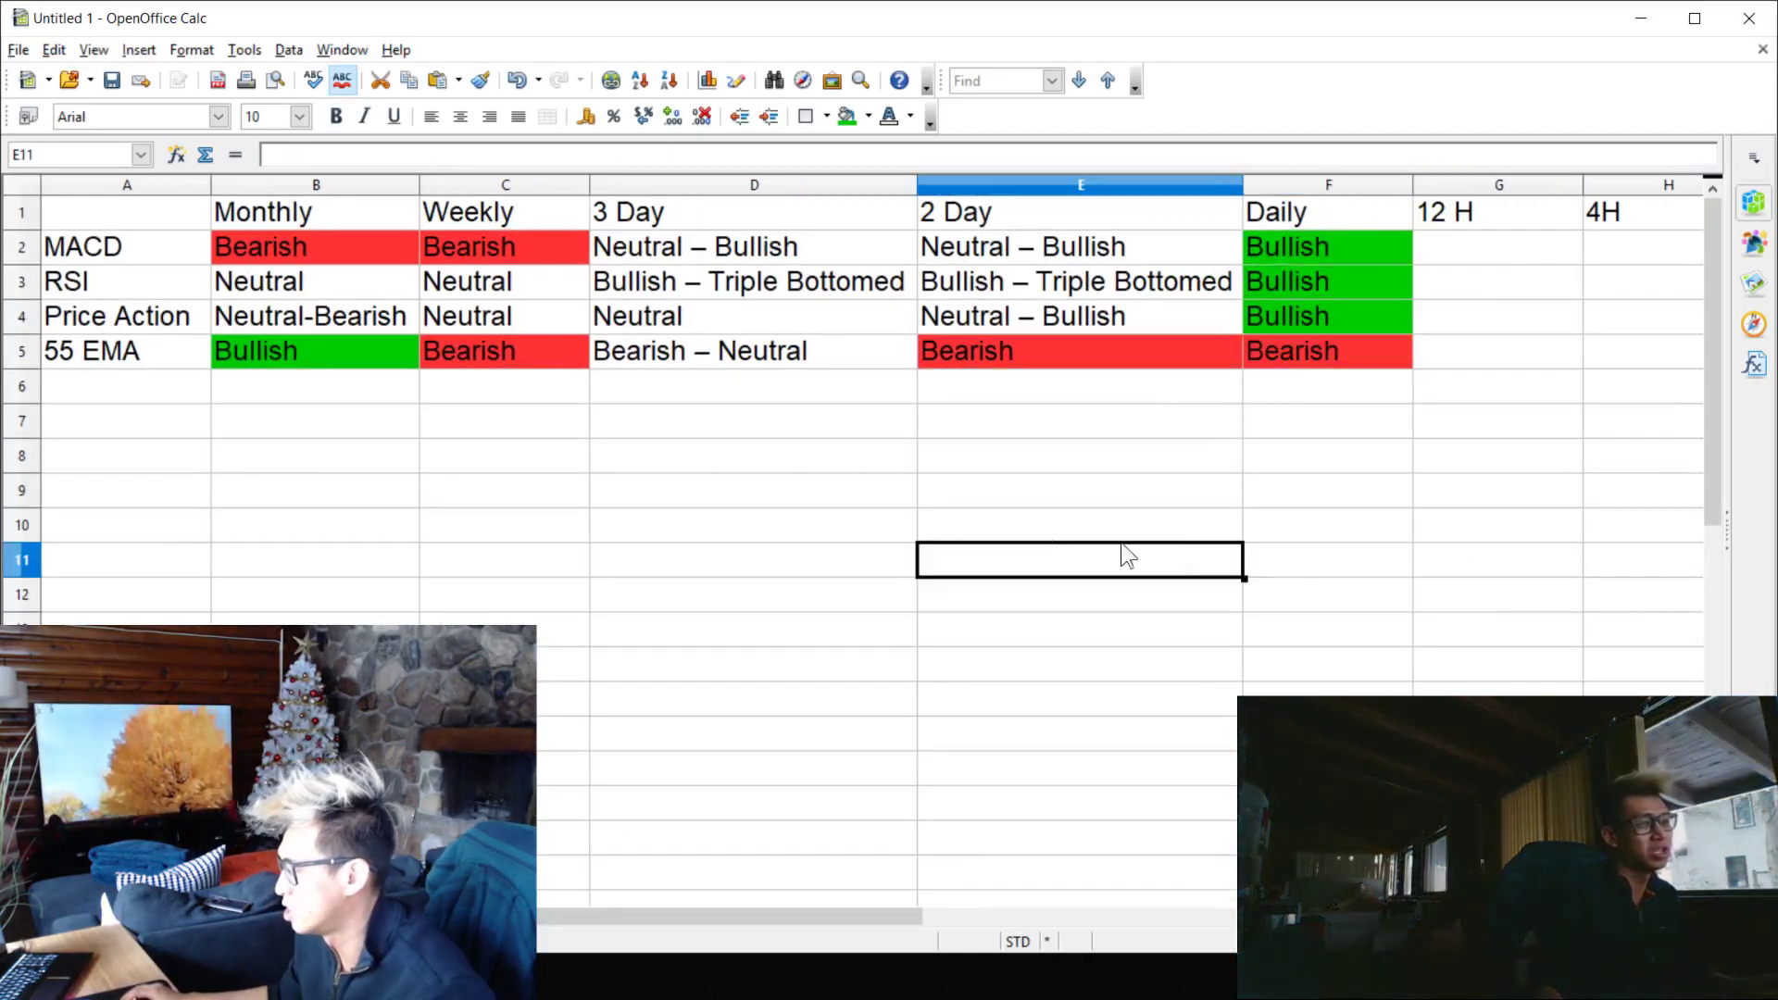
pyautogui.click(817, 477)
pyautogui.scroll(-1, 813, 474)
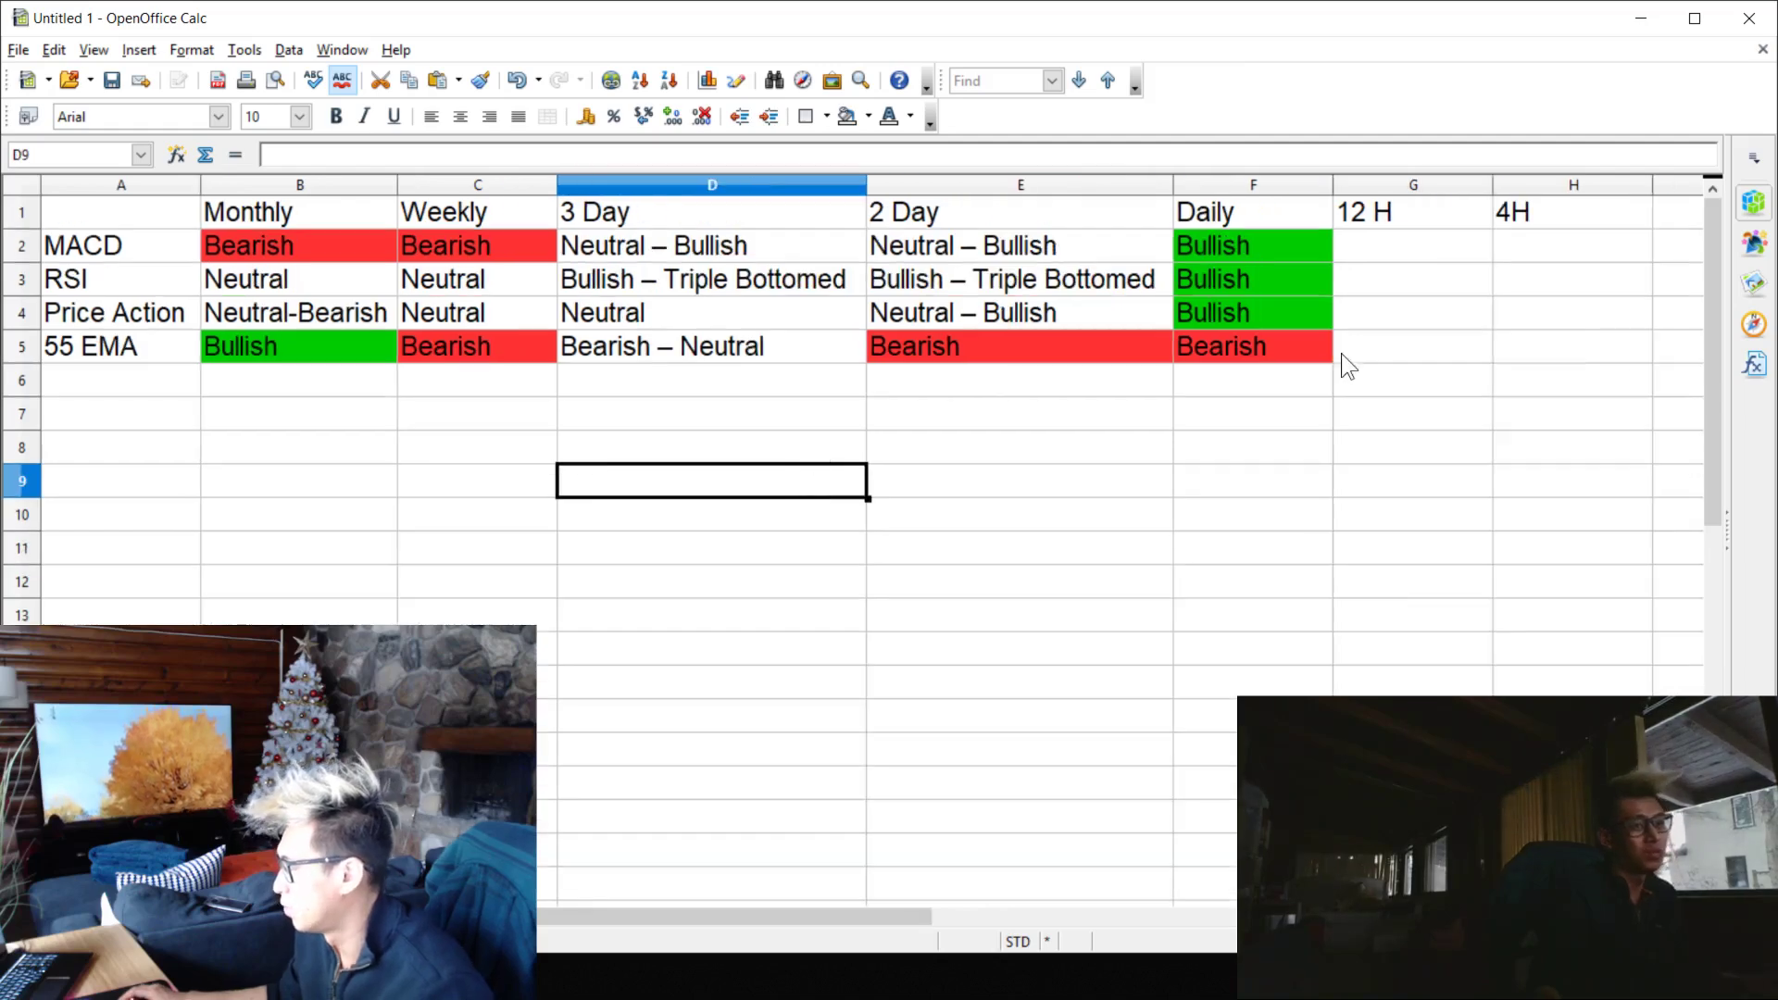
pyautogui.click(1315, 348)
pyautogui.click(1268, 551)
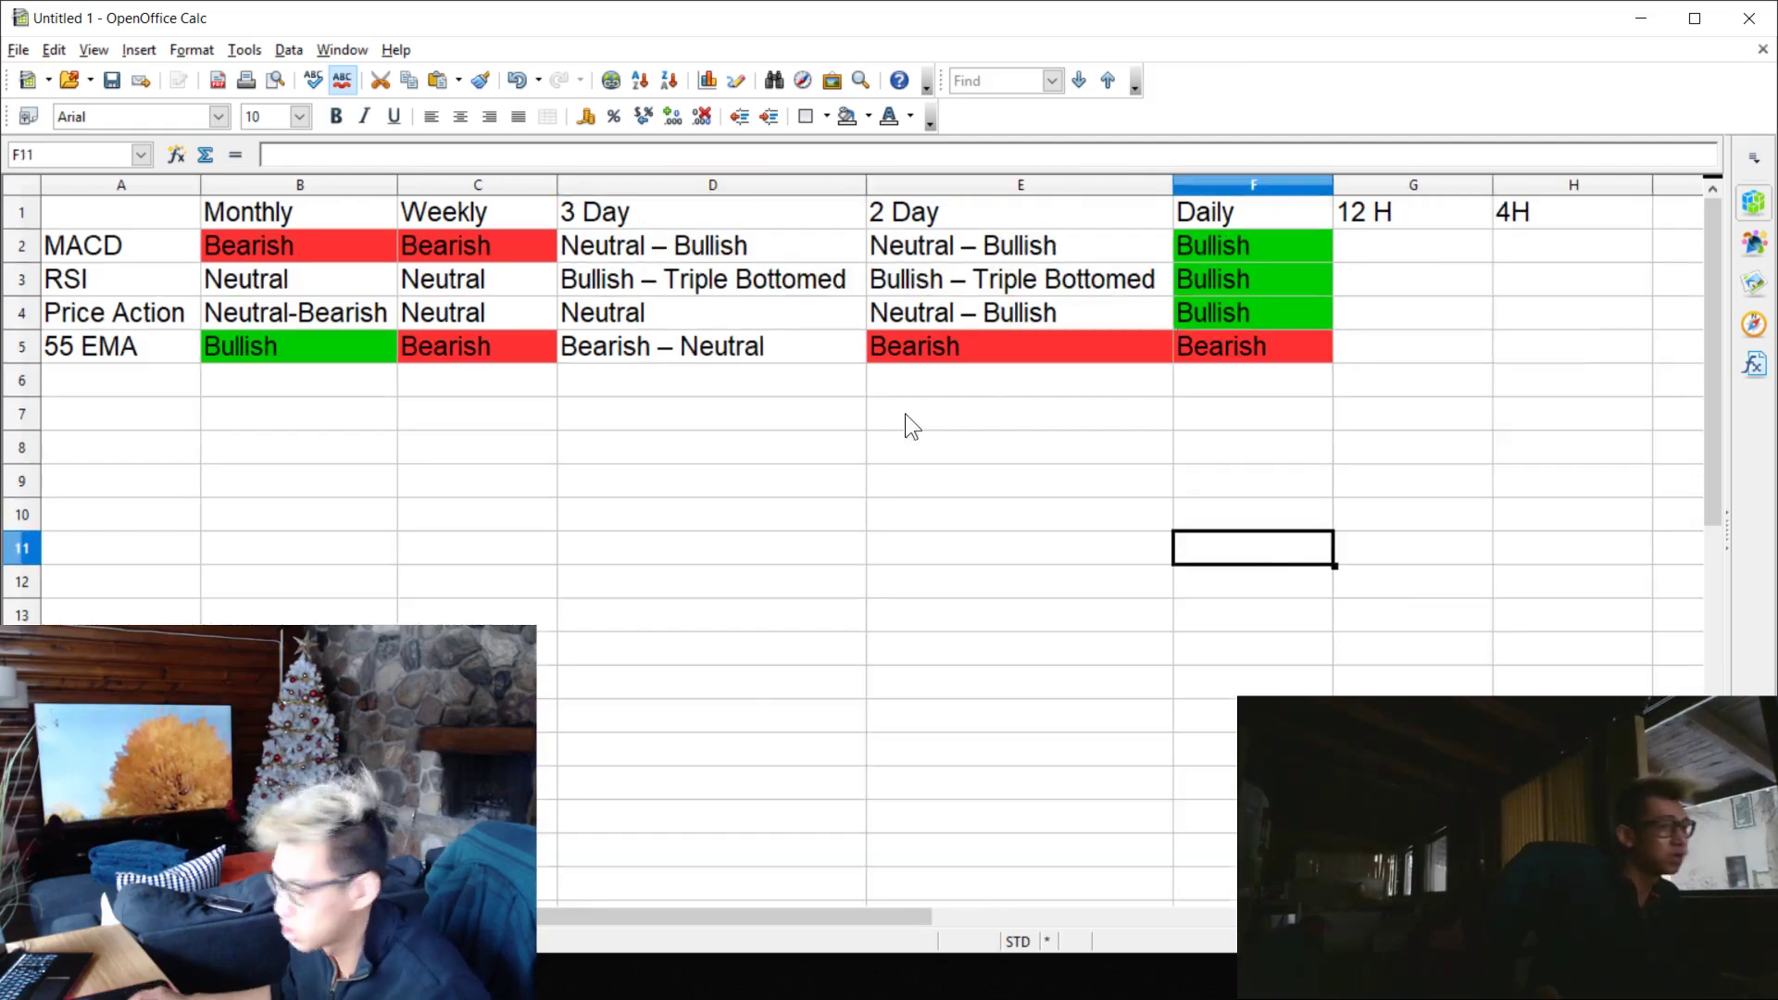
# - Delete the 12 H column so 4H follows Daily, then return to TradingView
pyautogui.click(1454, 182)
pyautogui.rightClick(1453, 181)
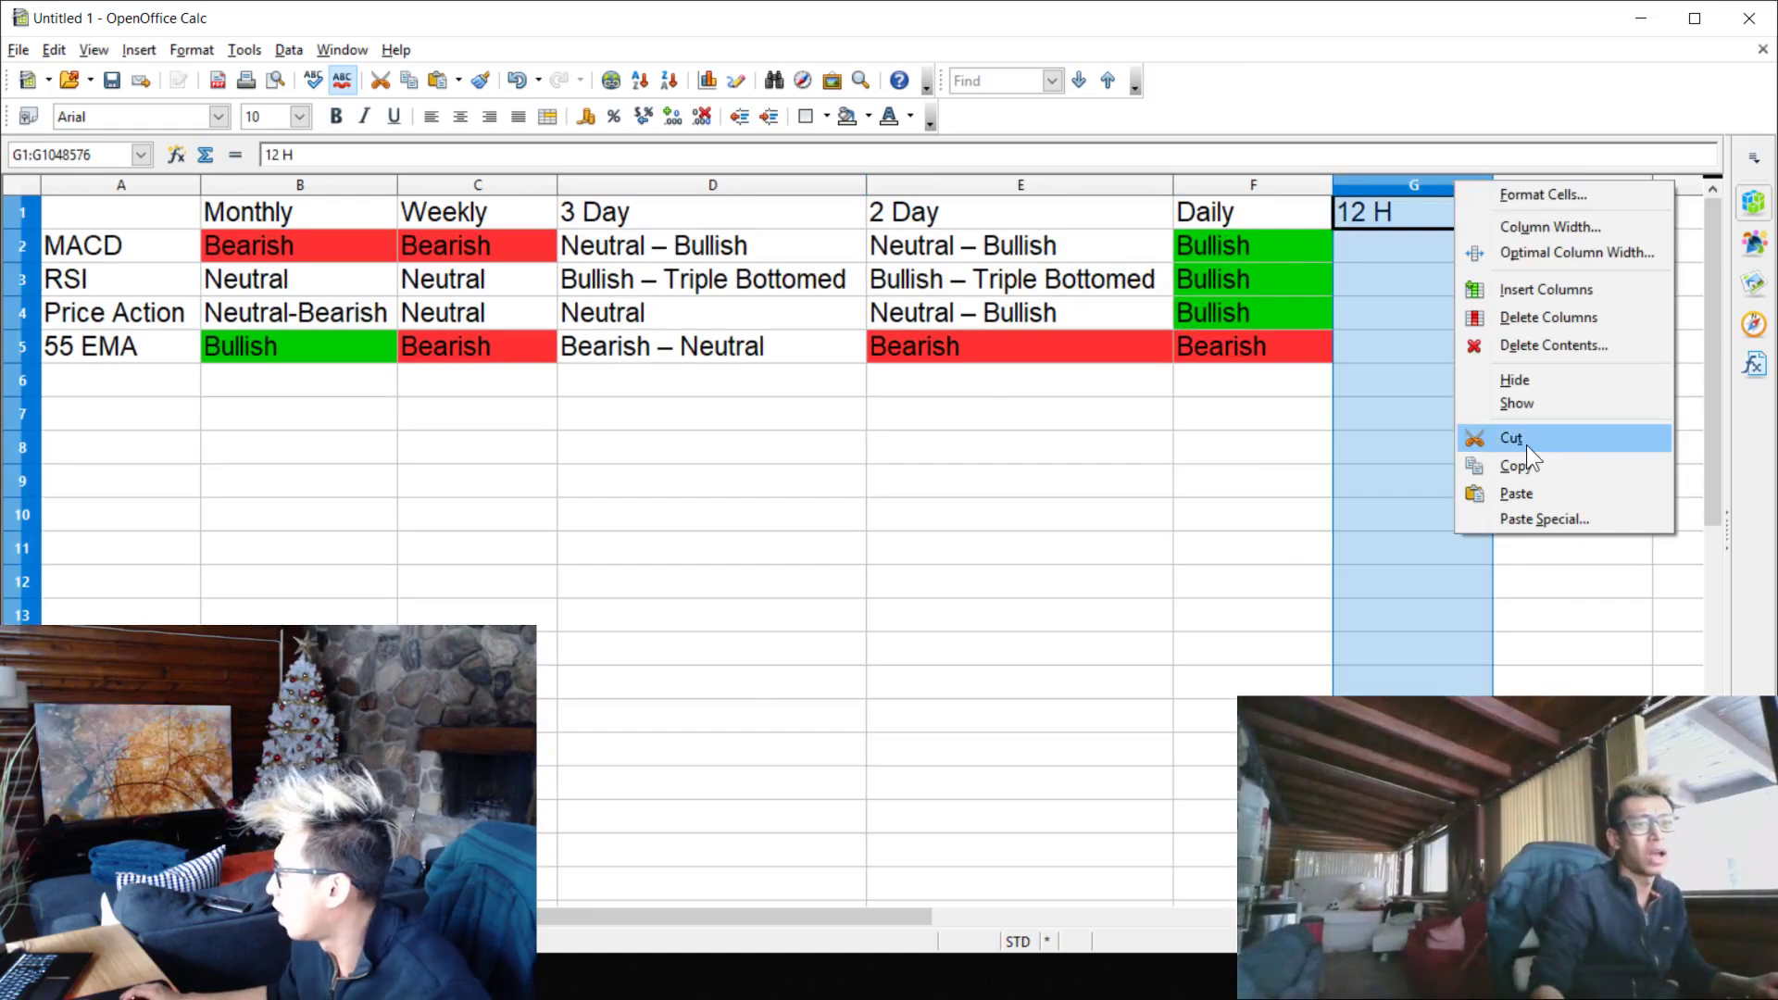
pyautogui.click(1518, 315)
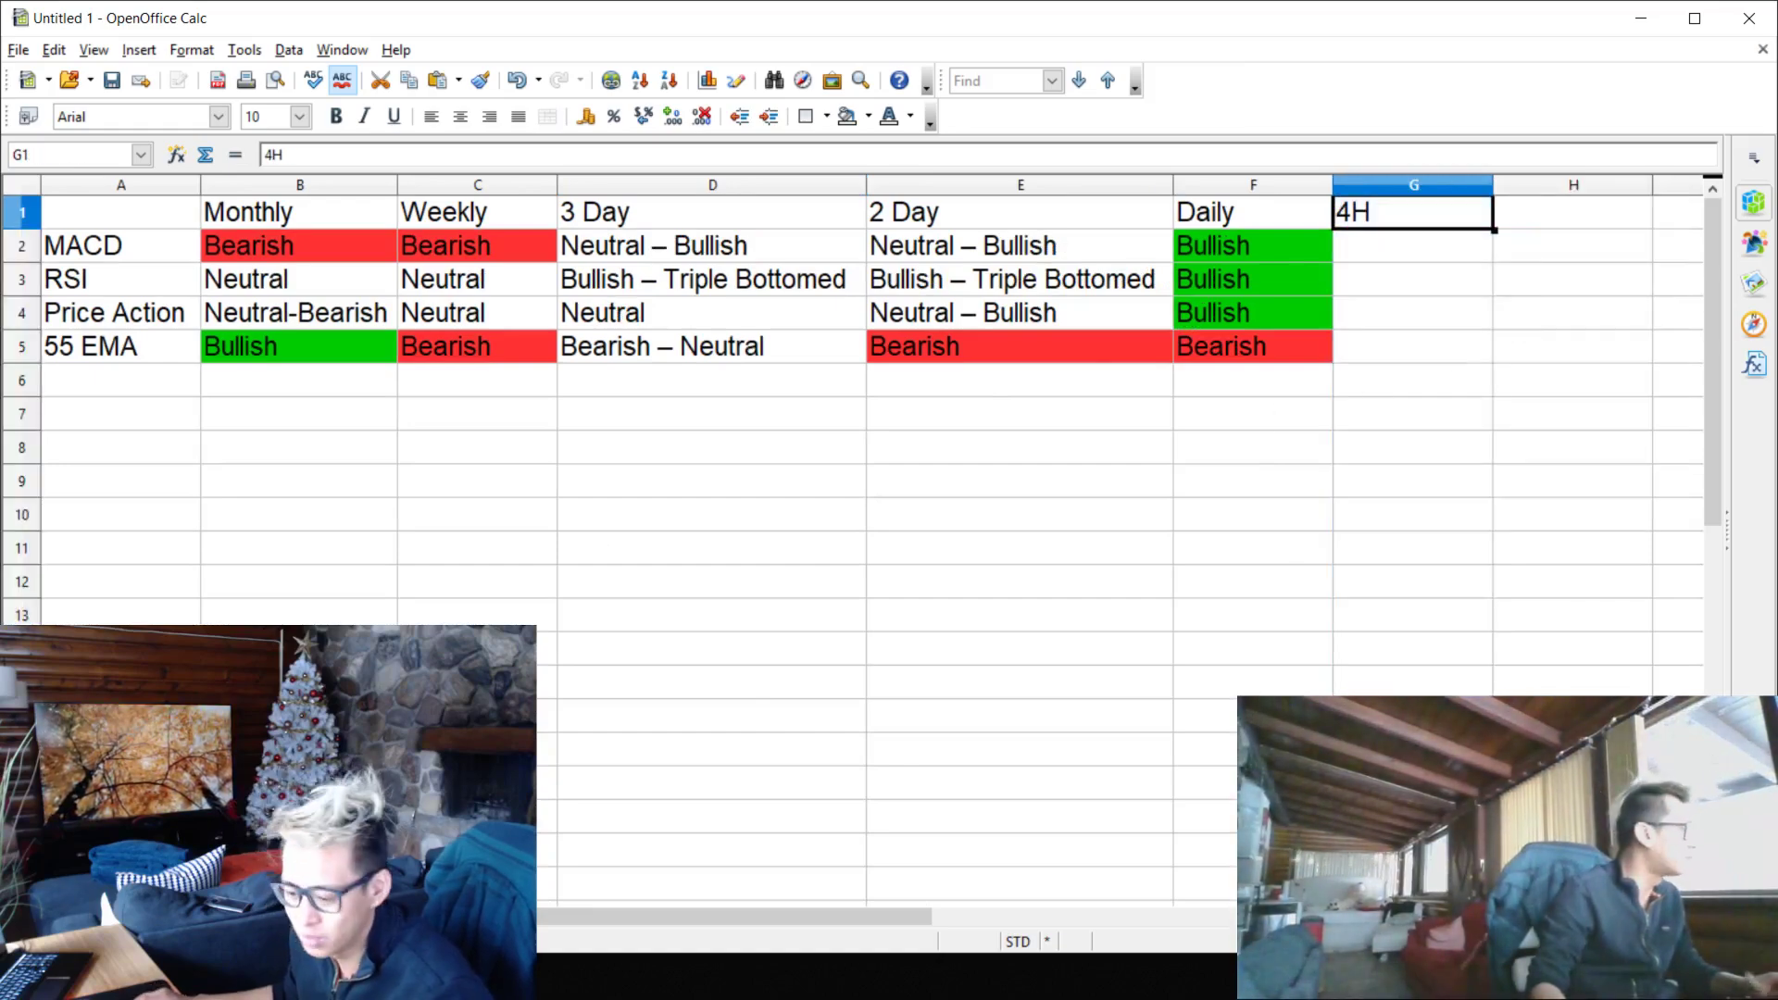
pyautogui.hotkey('alt', 'Tab')
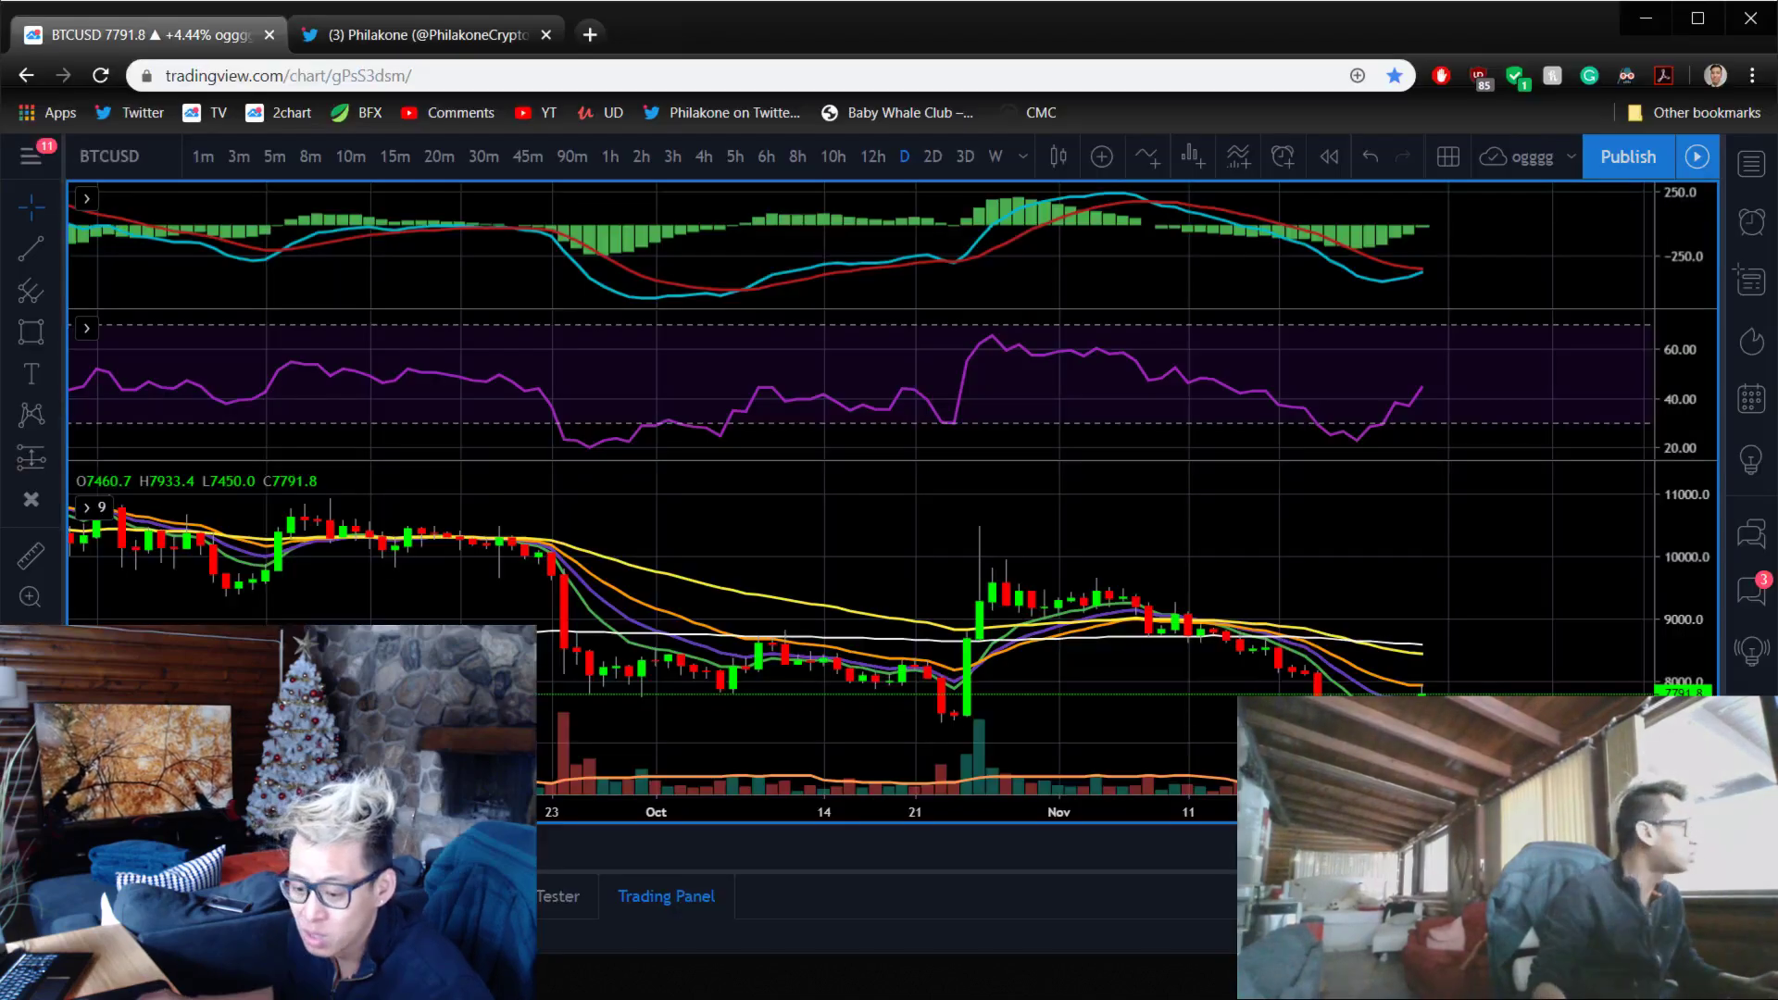
# - Show the BTC chart on 4-hour candles and pan through recent price action in an enlarged price pane
pyautogui.hotkey('alt', 'Tab')
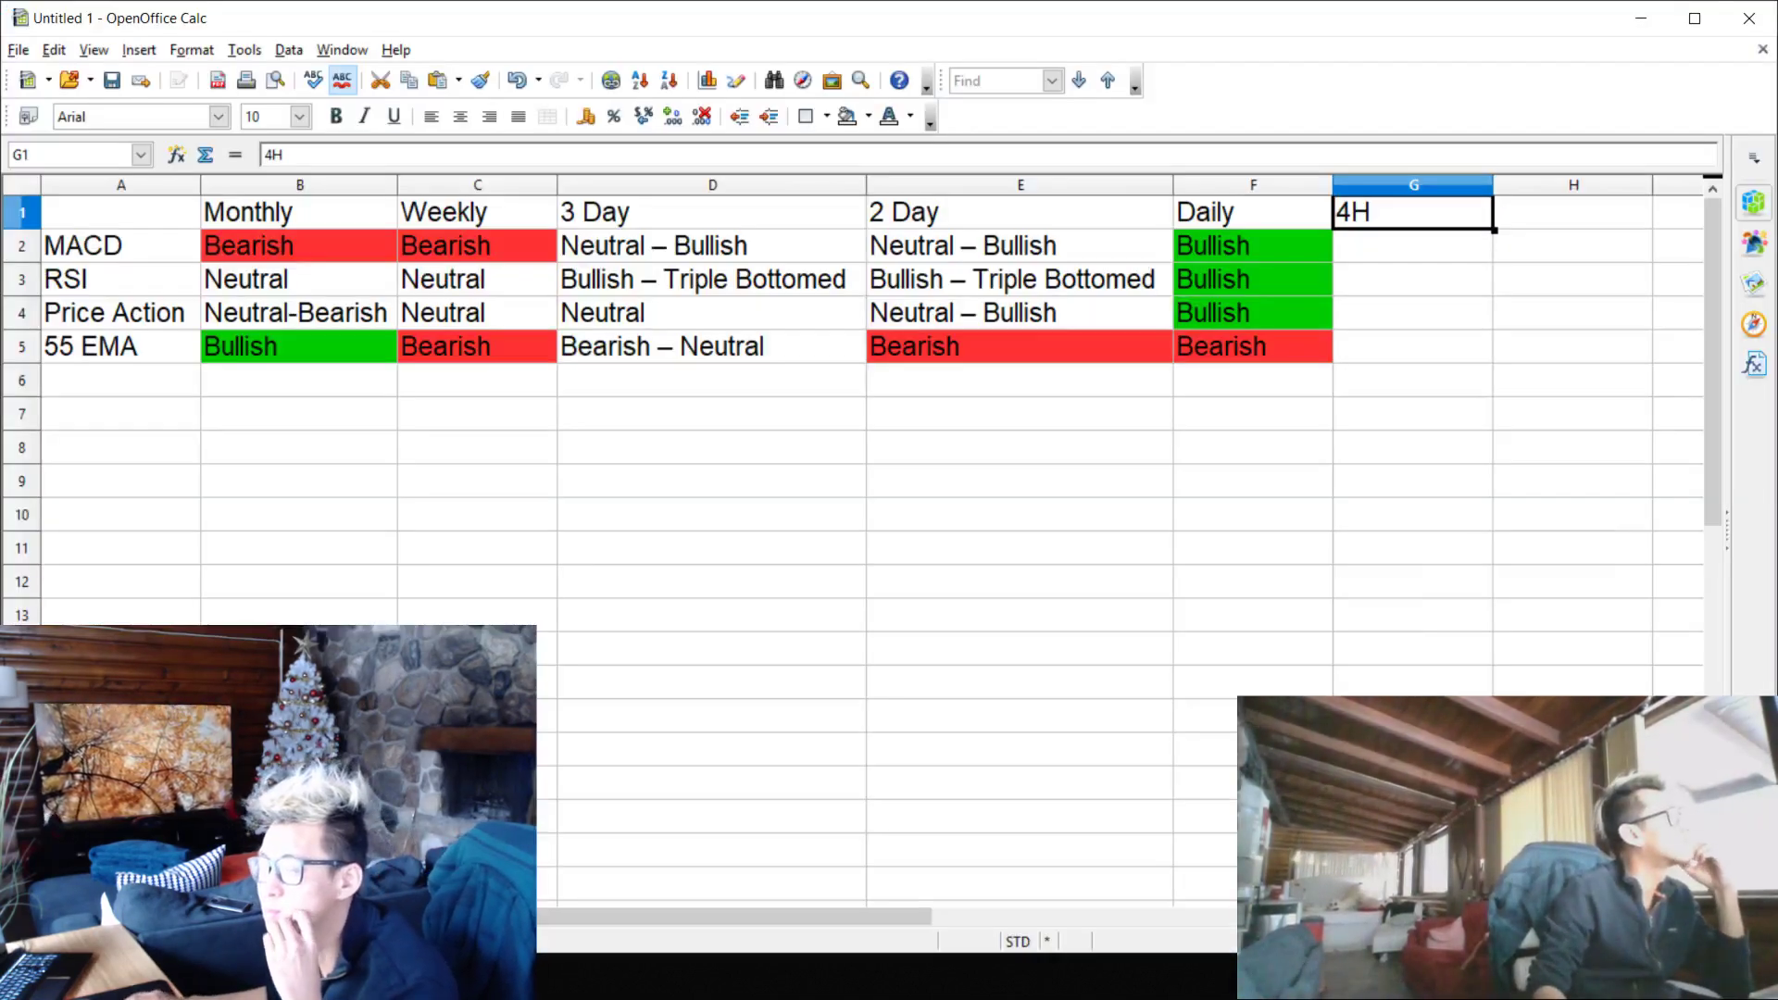
pyautogui.click(1642, 15)
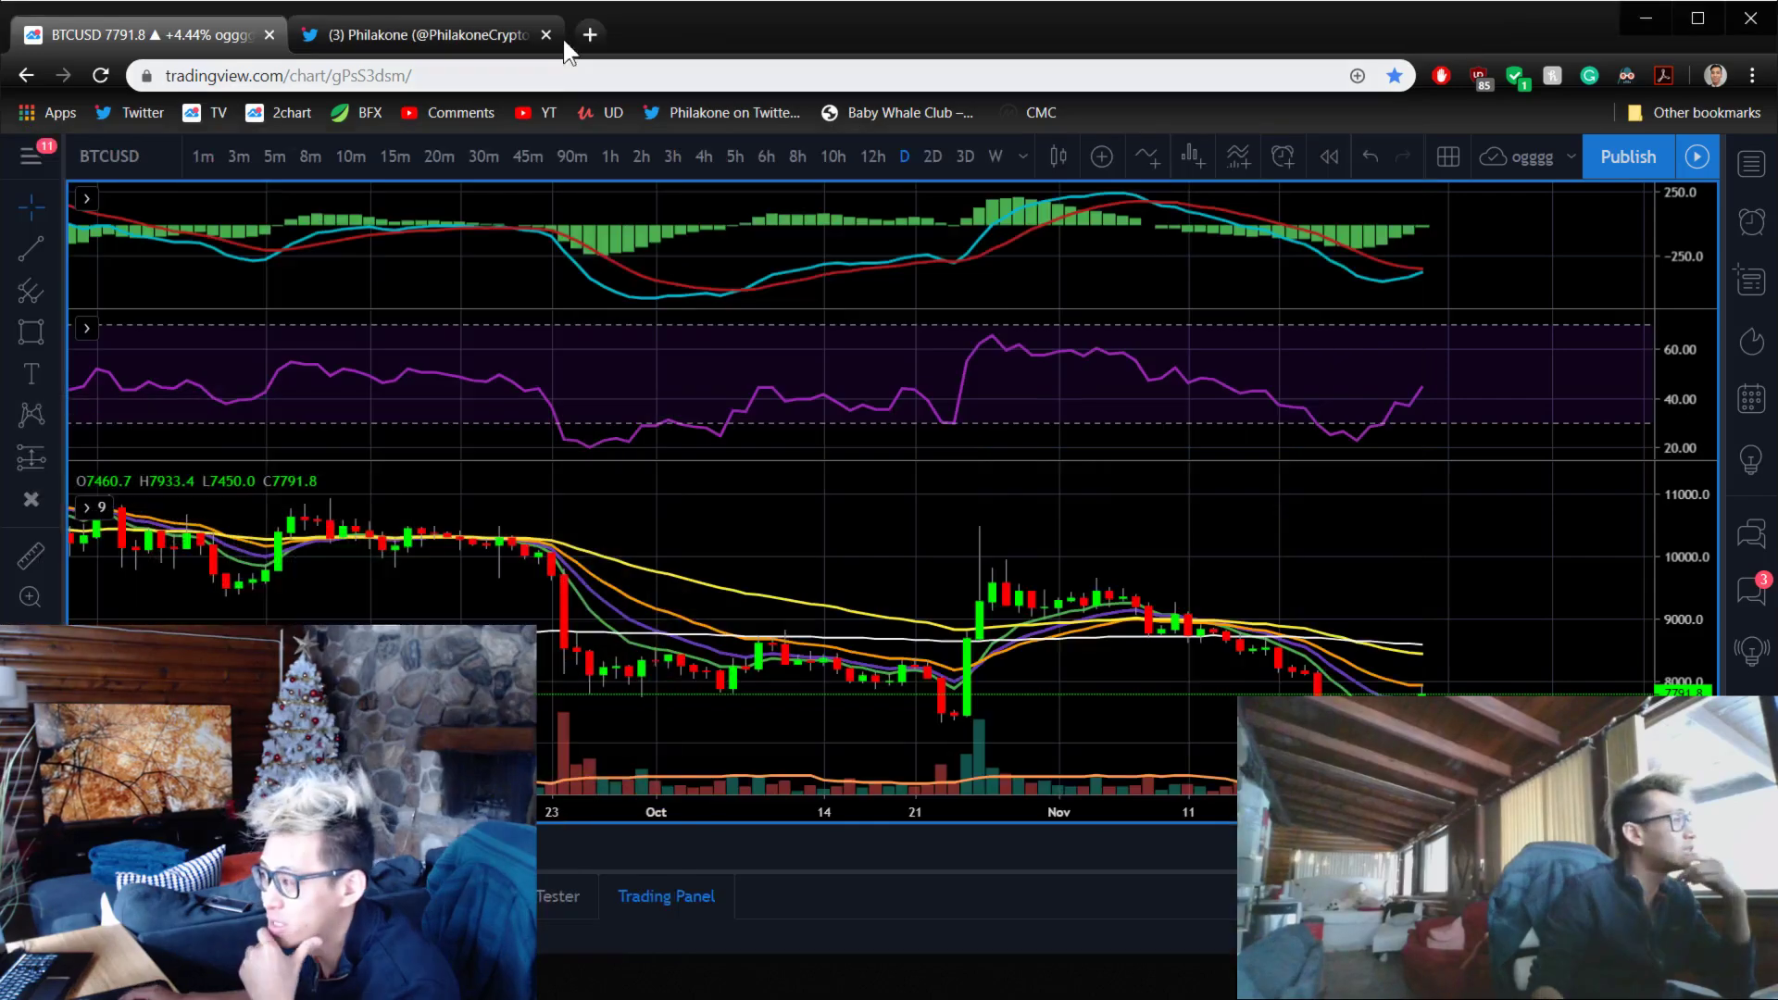
pyautogui.click(714, 158)
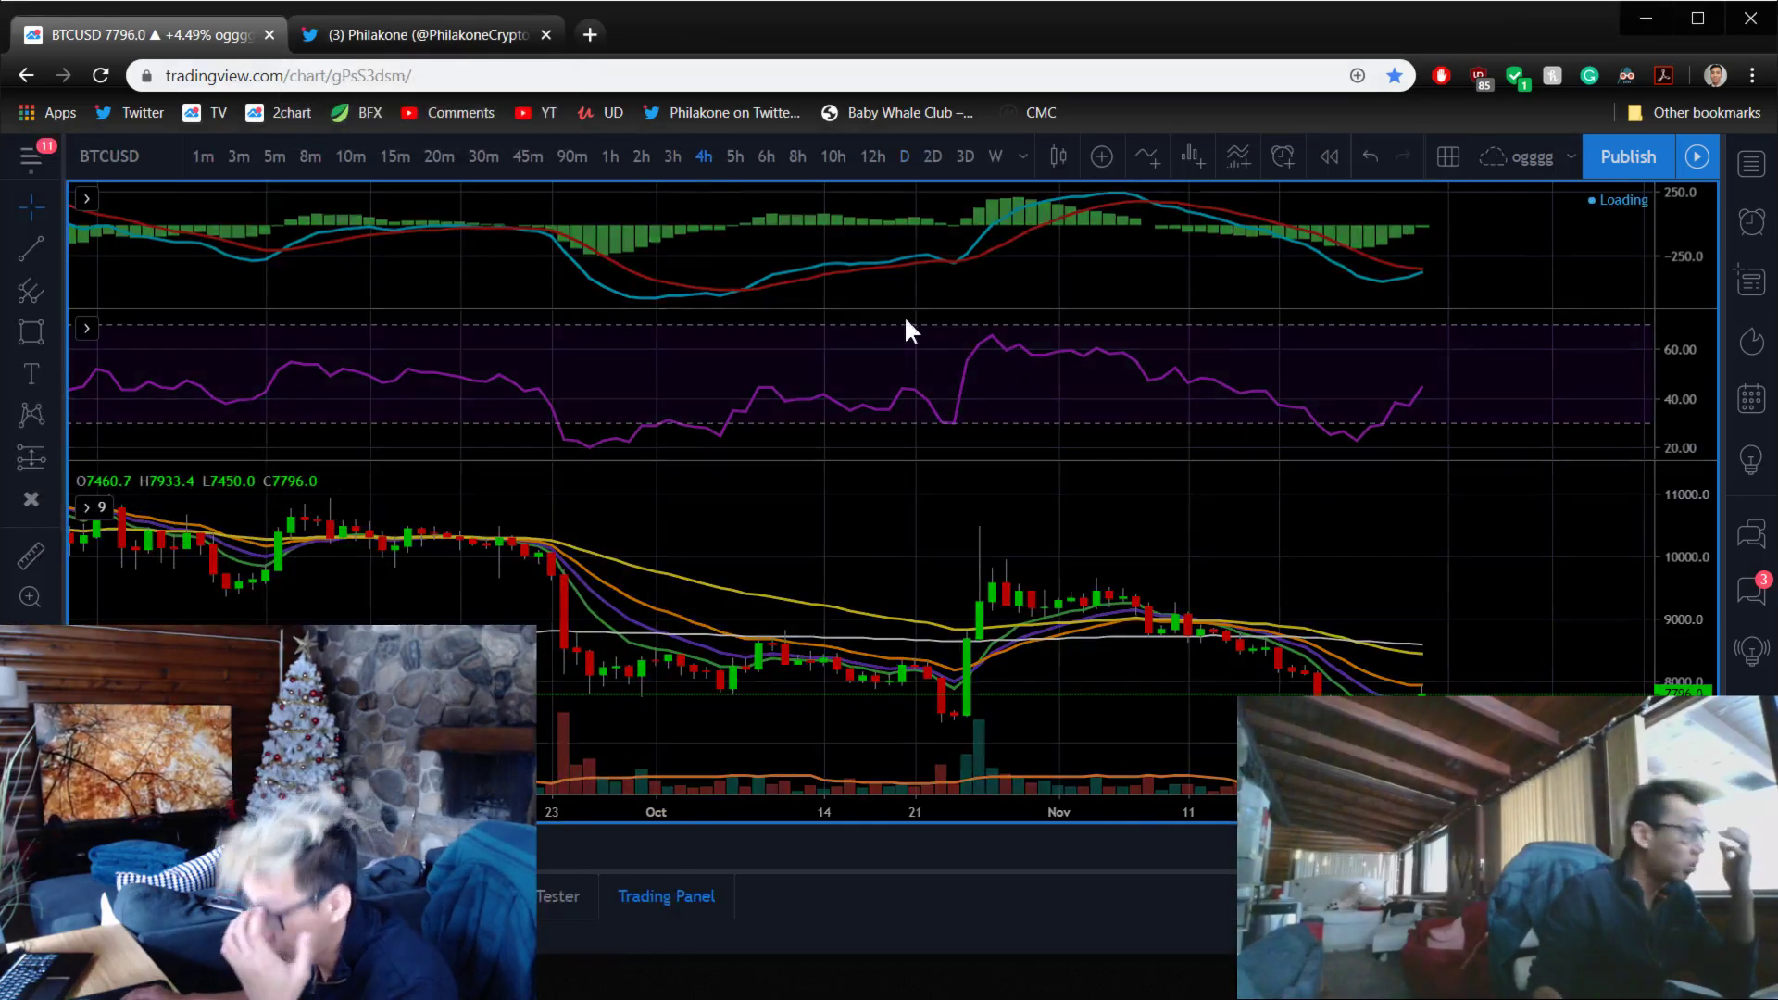
pyautogui.moveTo(1074, 511); pyautogui.dragTo(819, 517)
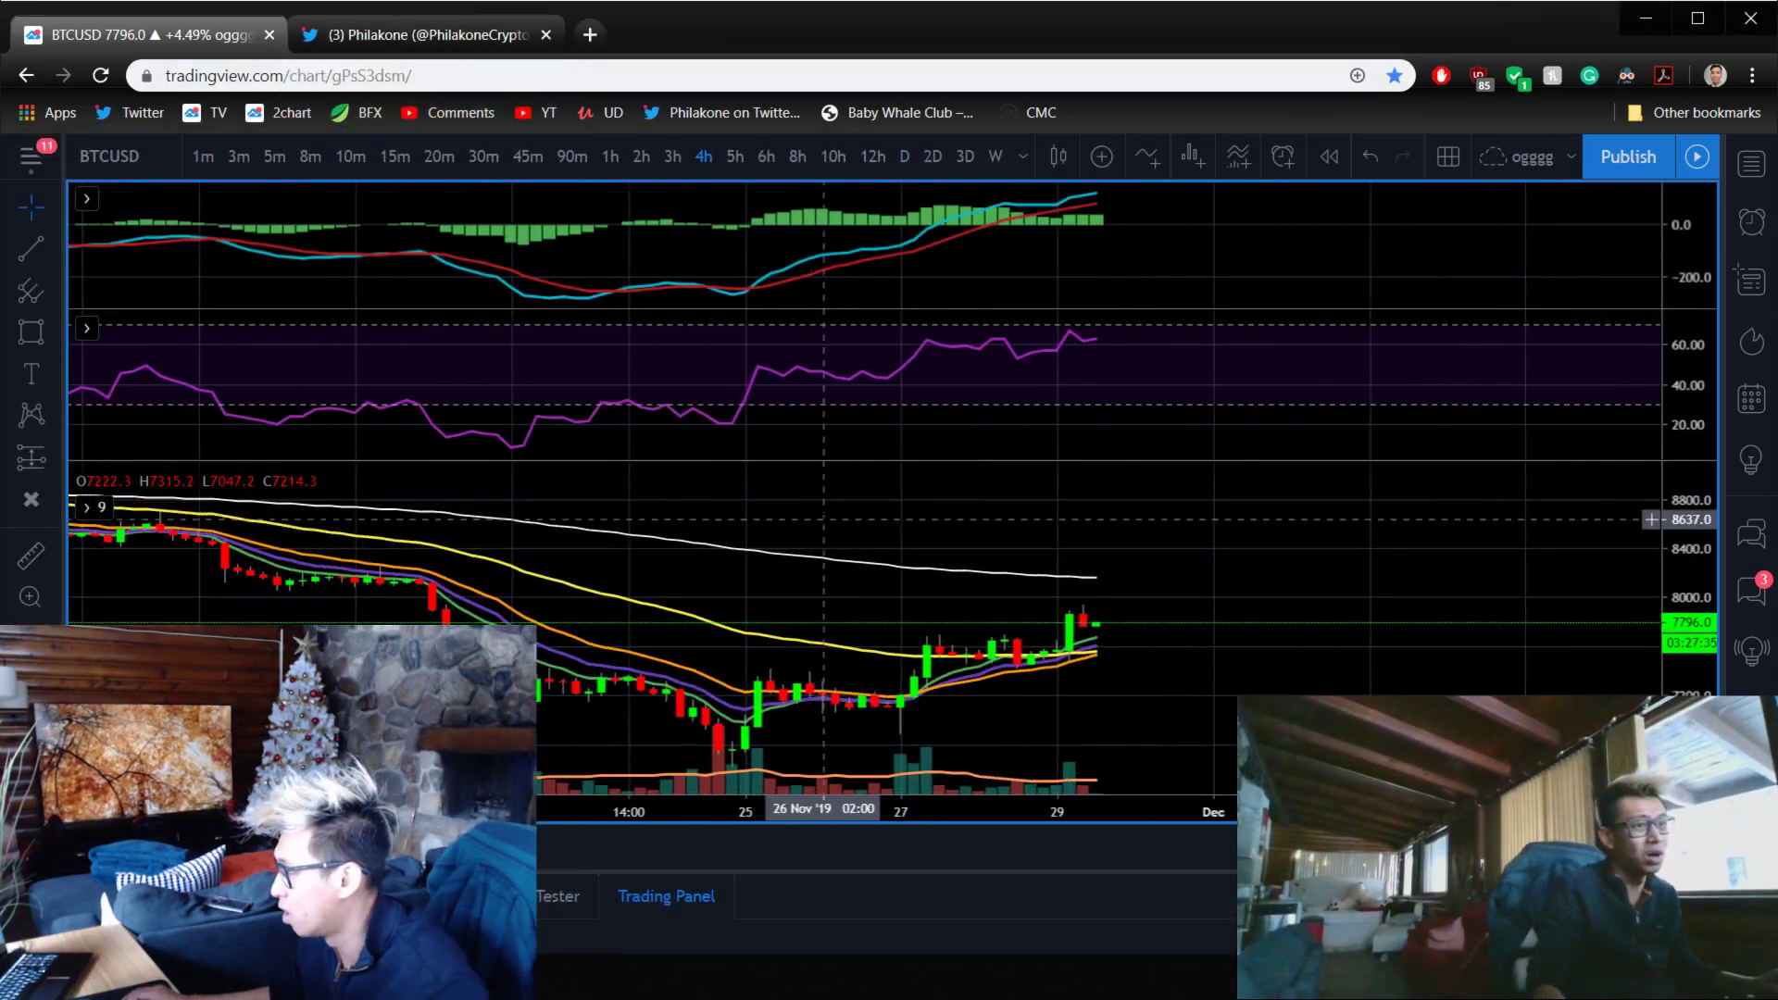
pyautogui.scroll(-4, 1406, 522)
pyautogui.moveTo(1303, 576); pyautogui.dragTo(1083, 561)
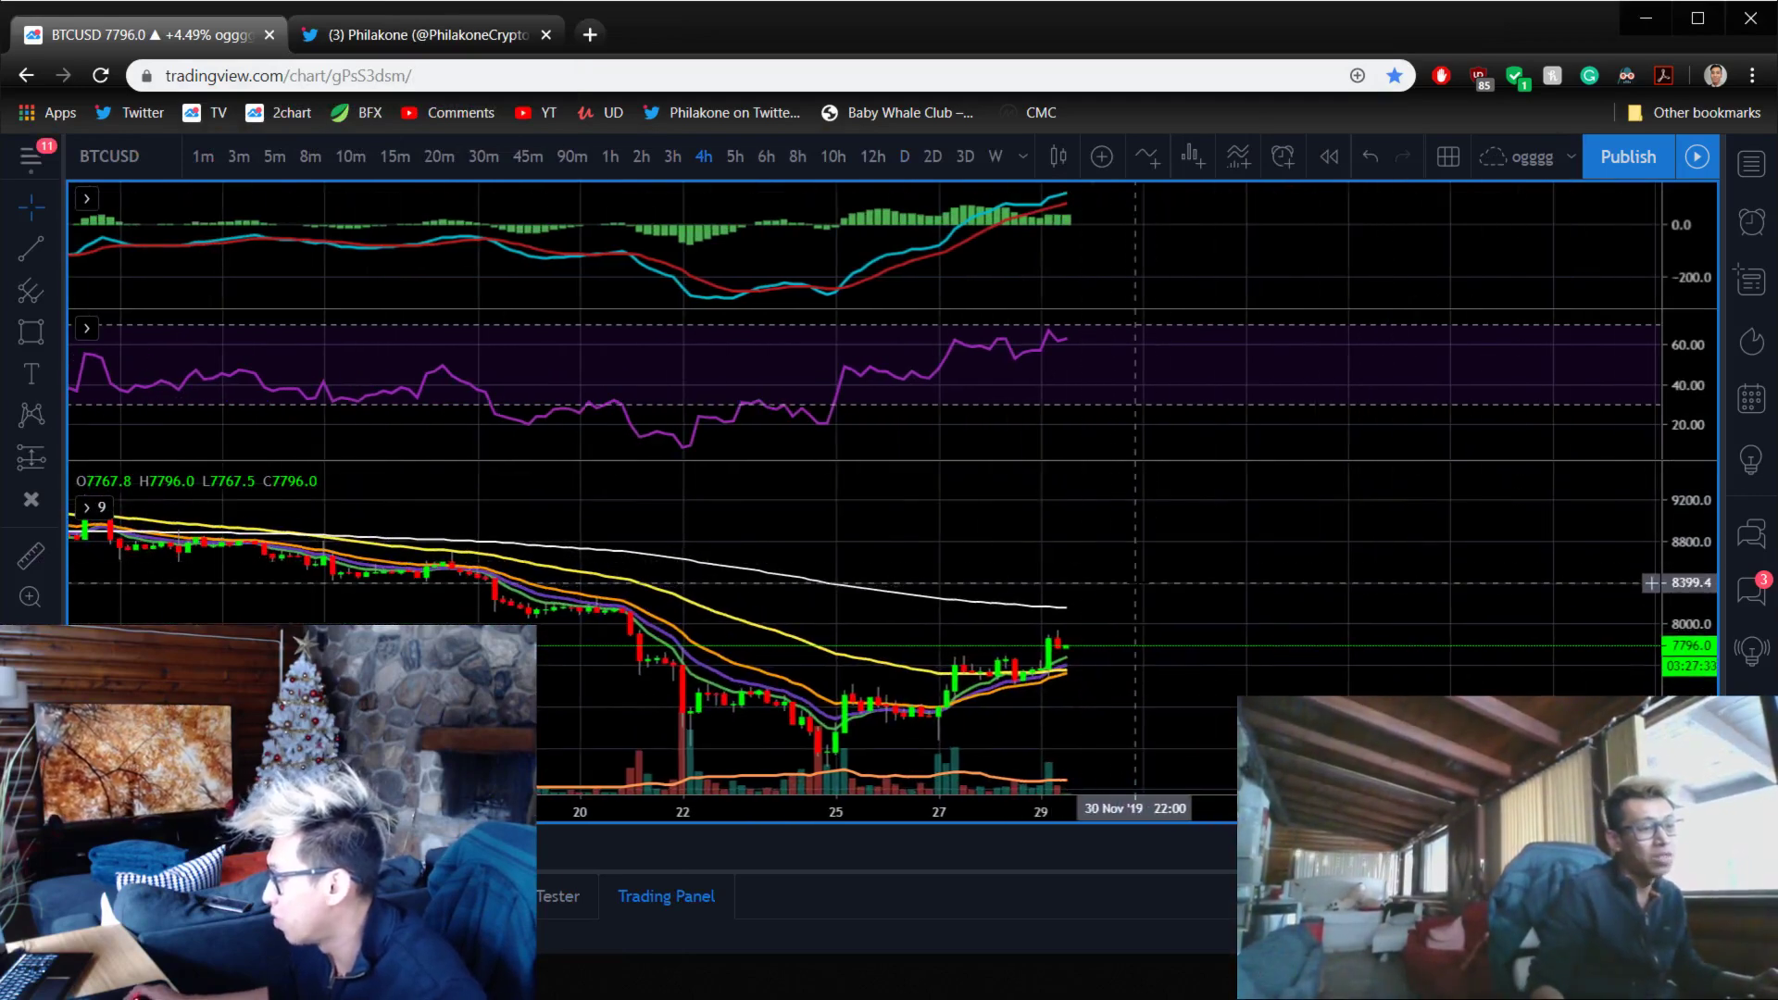
pyautogui.scroll(-5, 1040, 428)
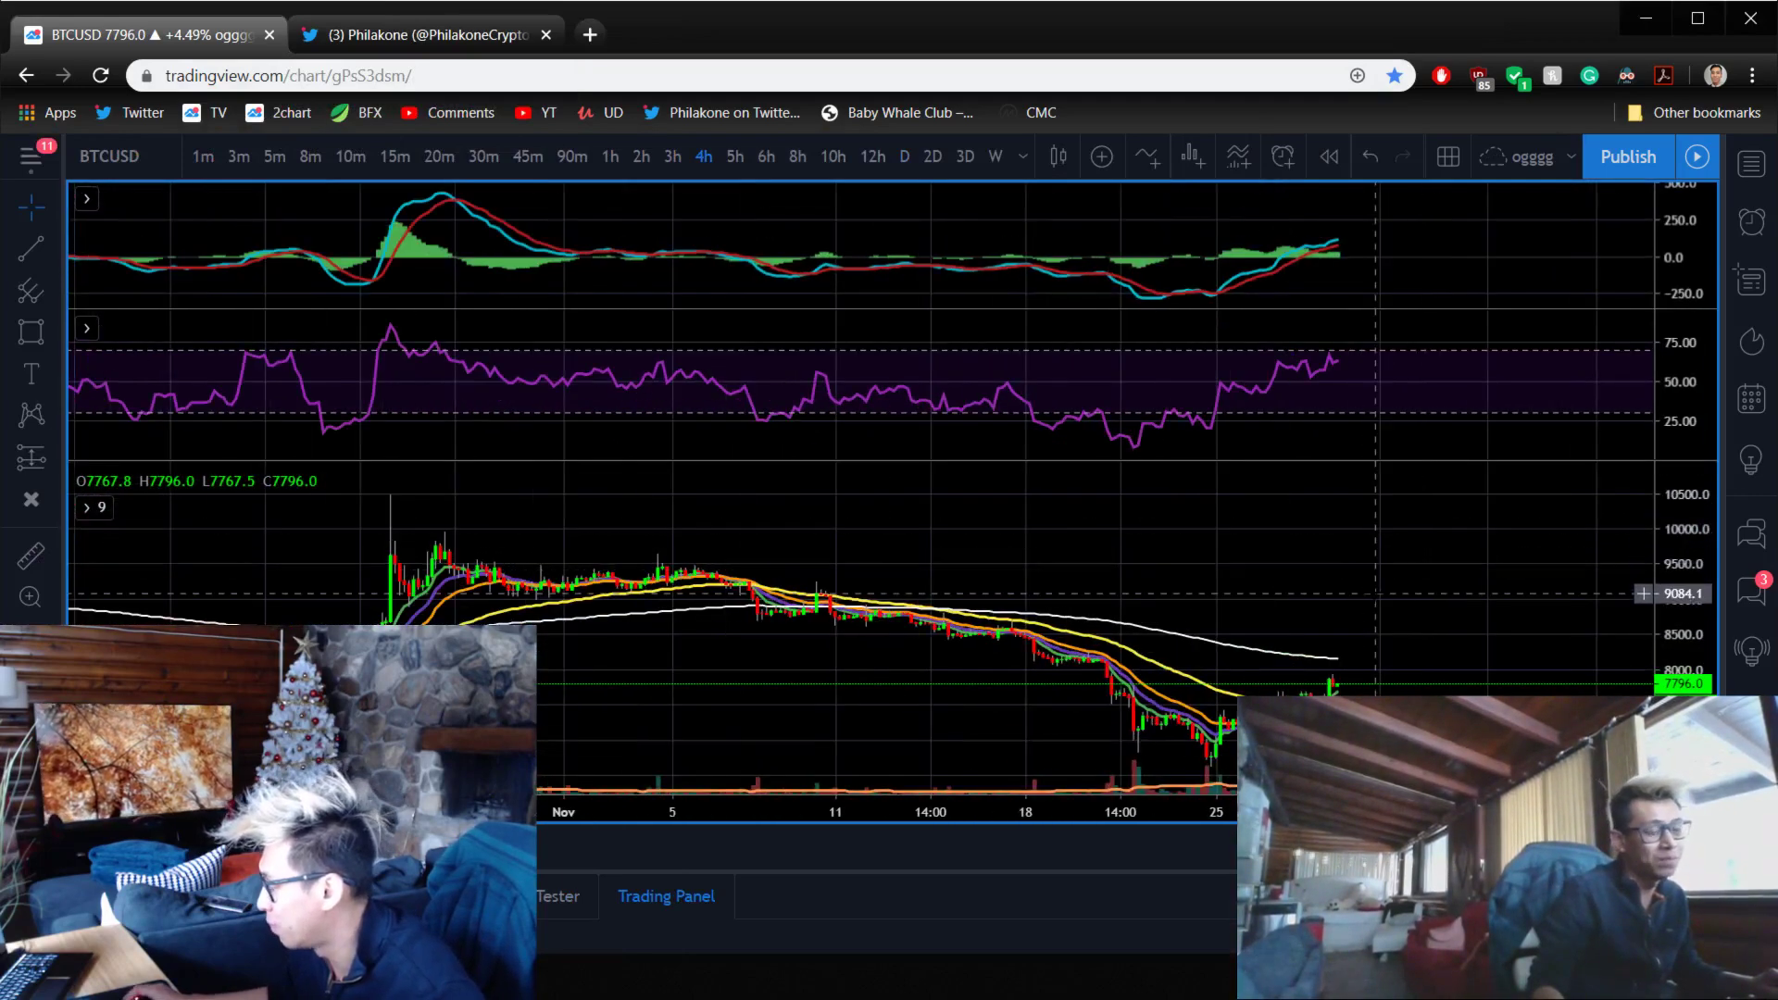
pyautogui.doubleClick(1374, 594)
pyautogui.scroll(12, 1372, 583)
pyautogui.moveTo(420, 592); pyautogui.dragTo(639, 577)
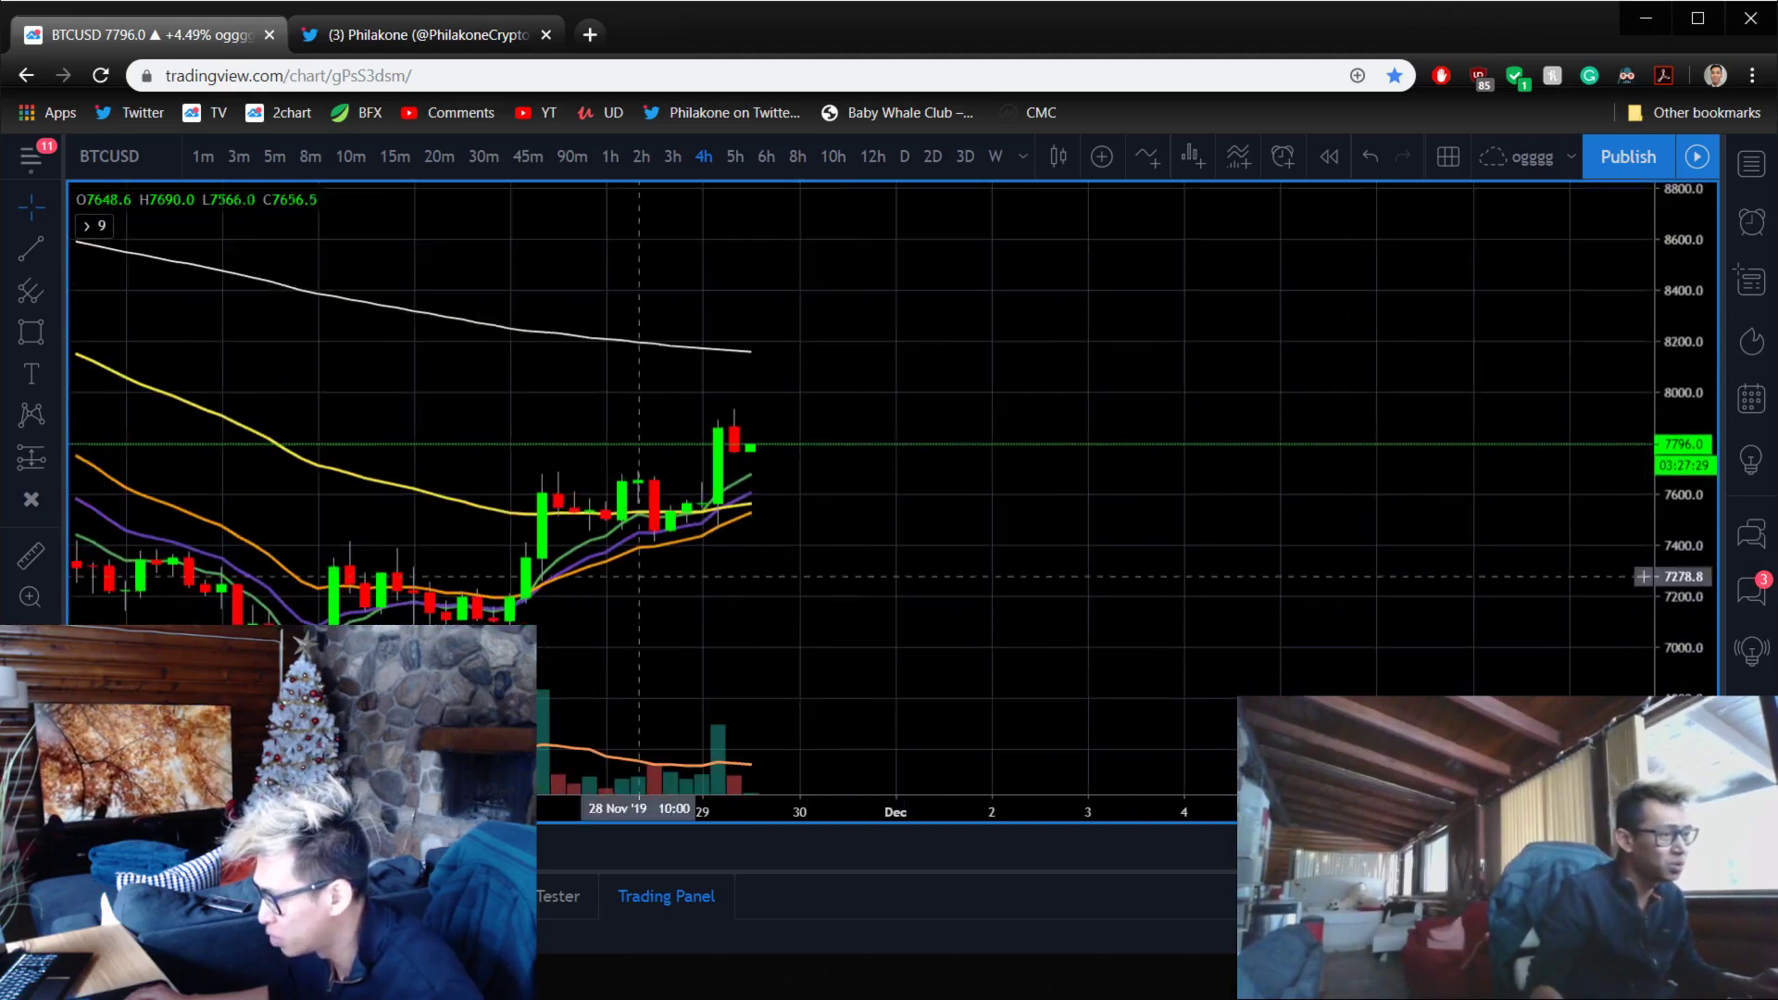
# - Start and cancel a rectangle drawing, then view the chart on 12-hour candles
pyautogui.click(31, 331)
pyautogui.click(708, 479)
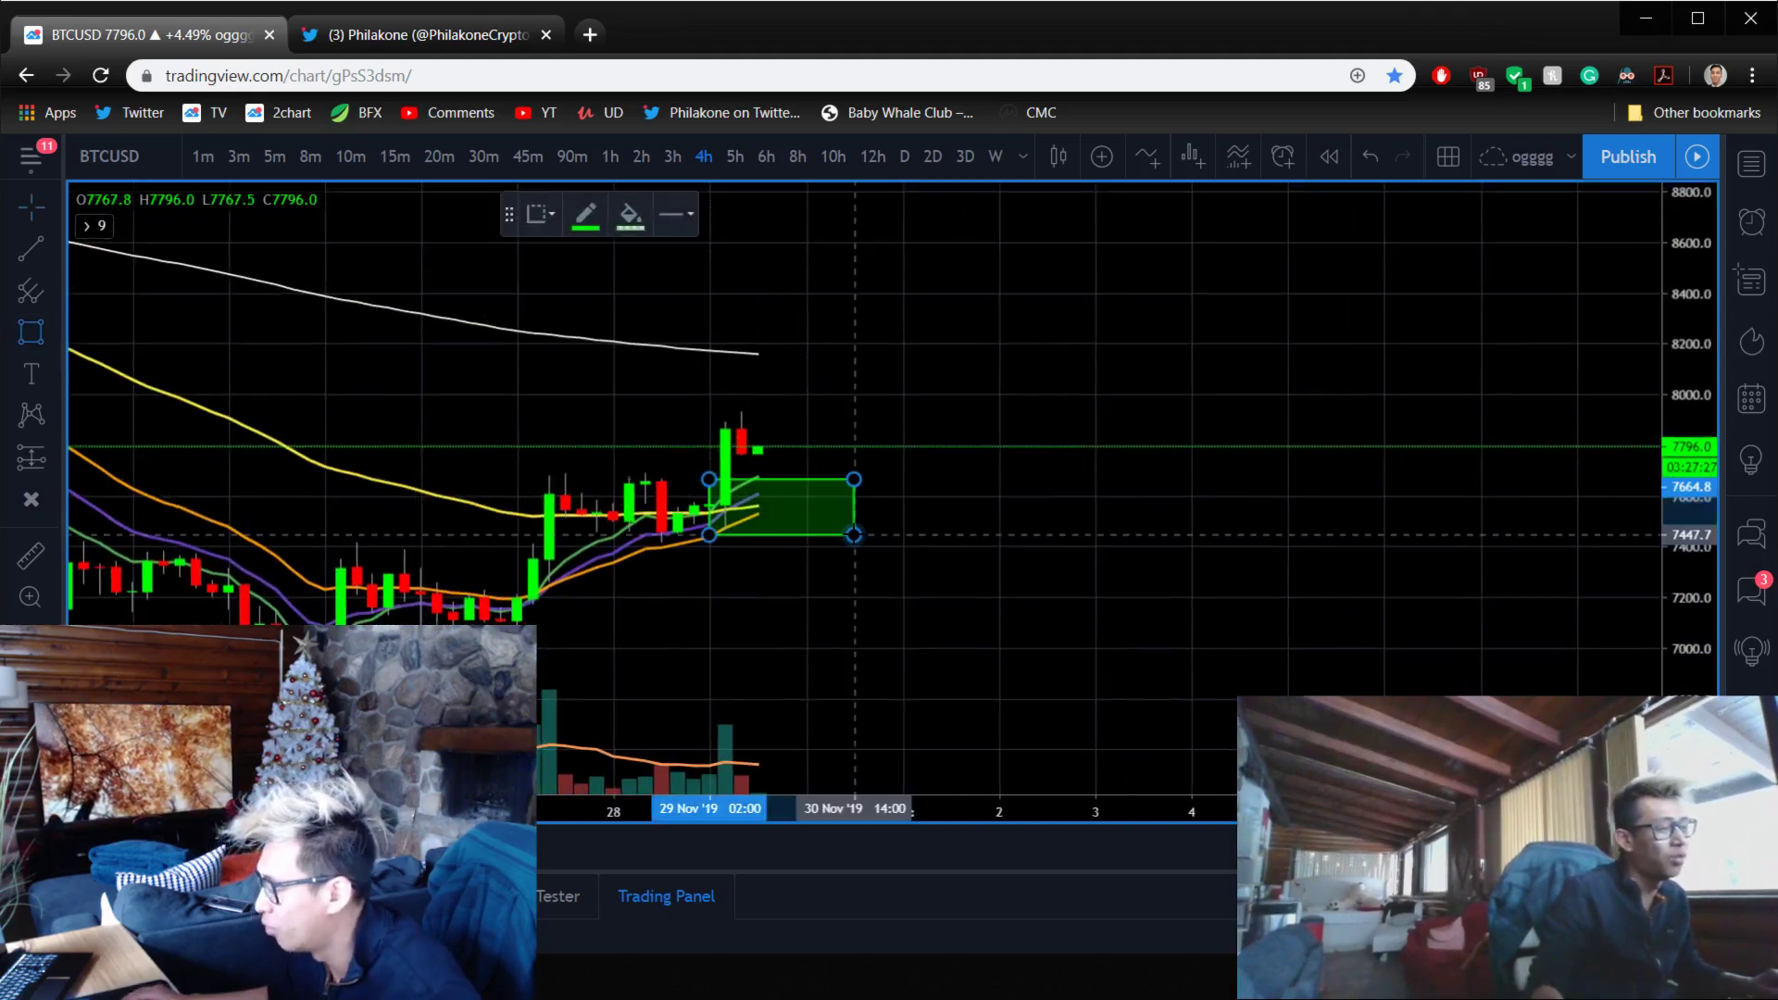
pyautogui.rightClick(854, 536)
pyautogui.scroll(-3, 1120, 607)
pyautogui.rightClick(1299, 625)
pyautogui.click(1142, 627)
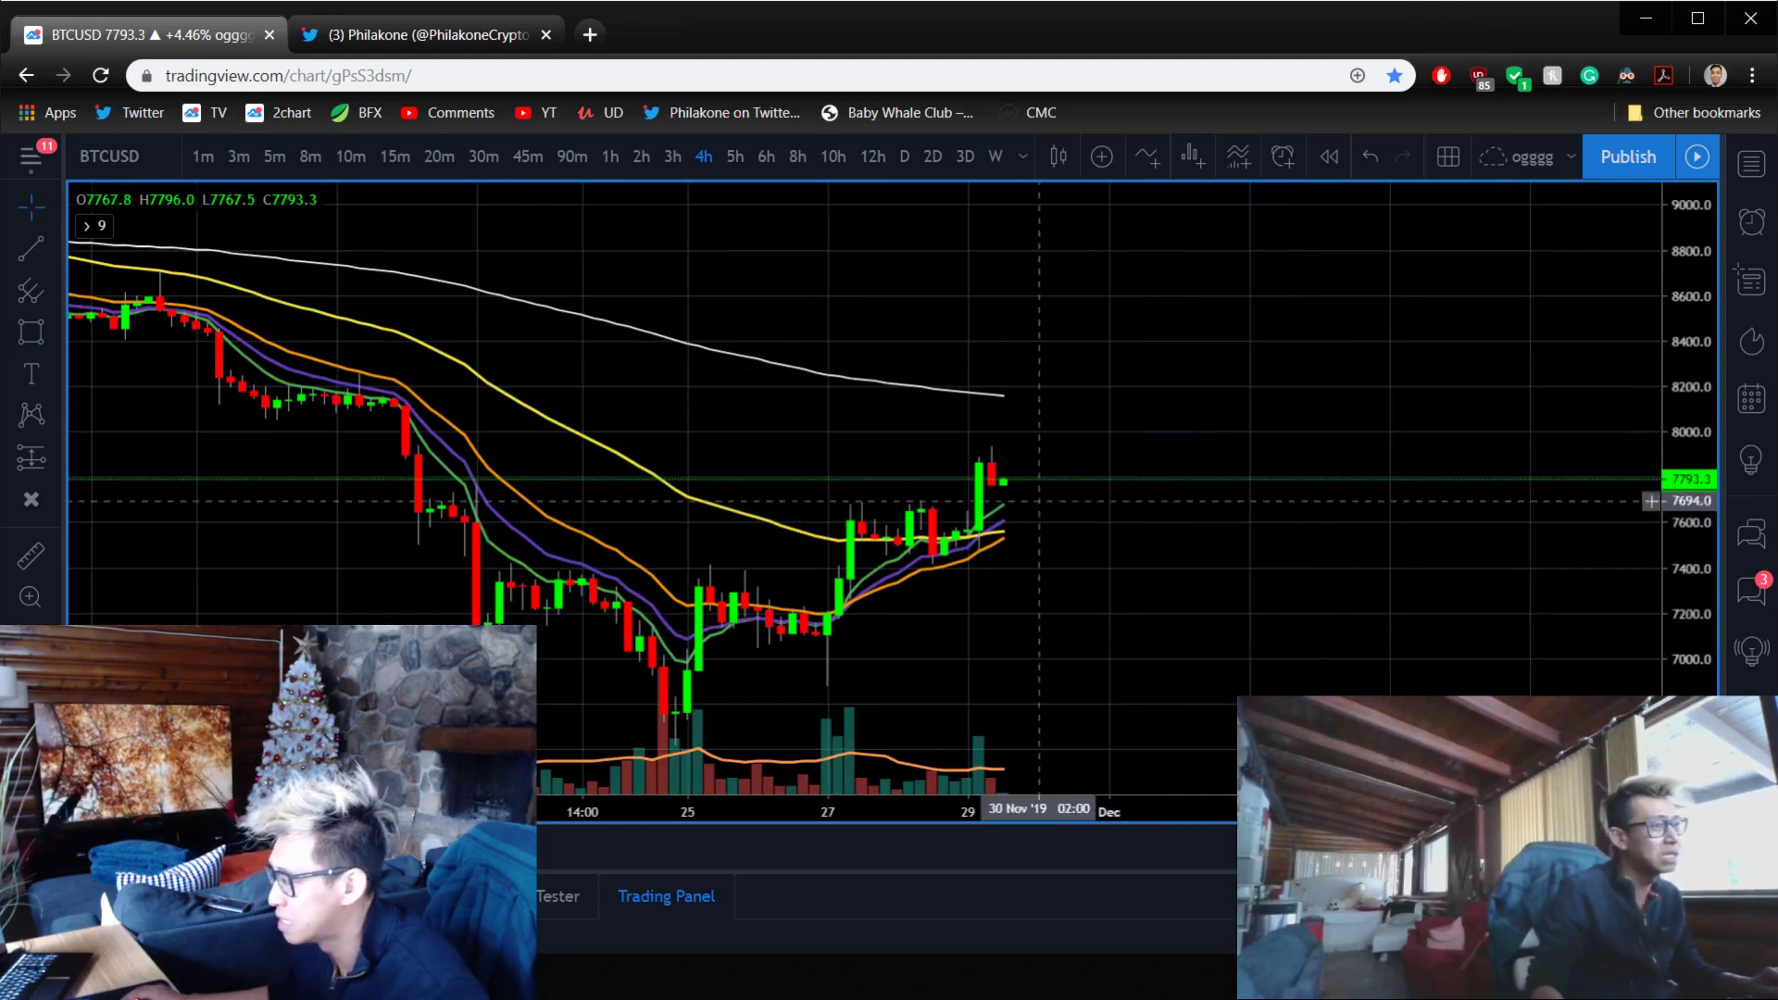
pyautogui.click(871, 158)
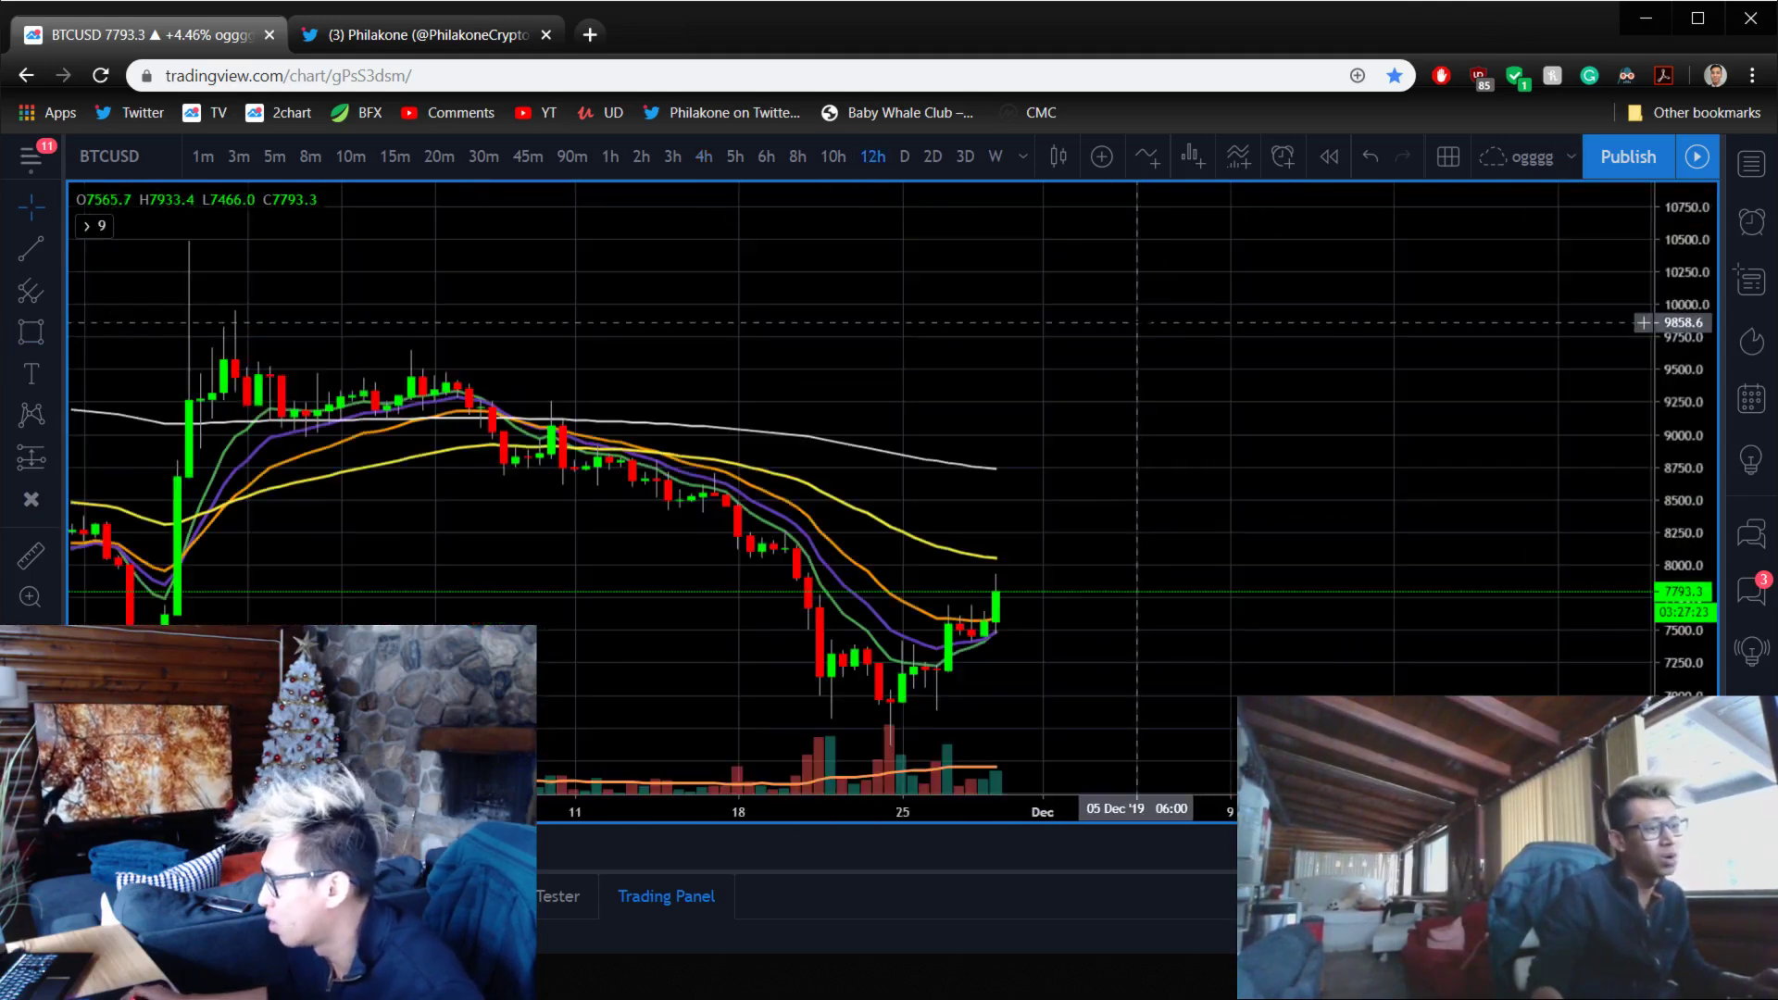
pyautogui.scroll(-5, 1137, 322)
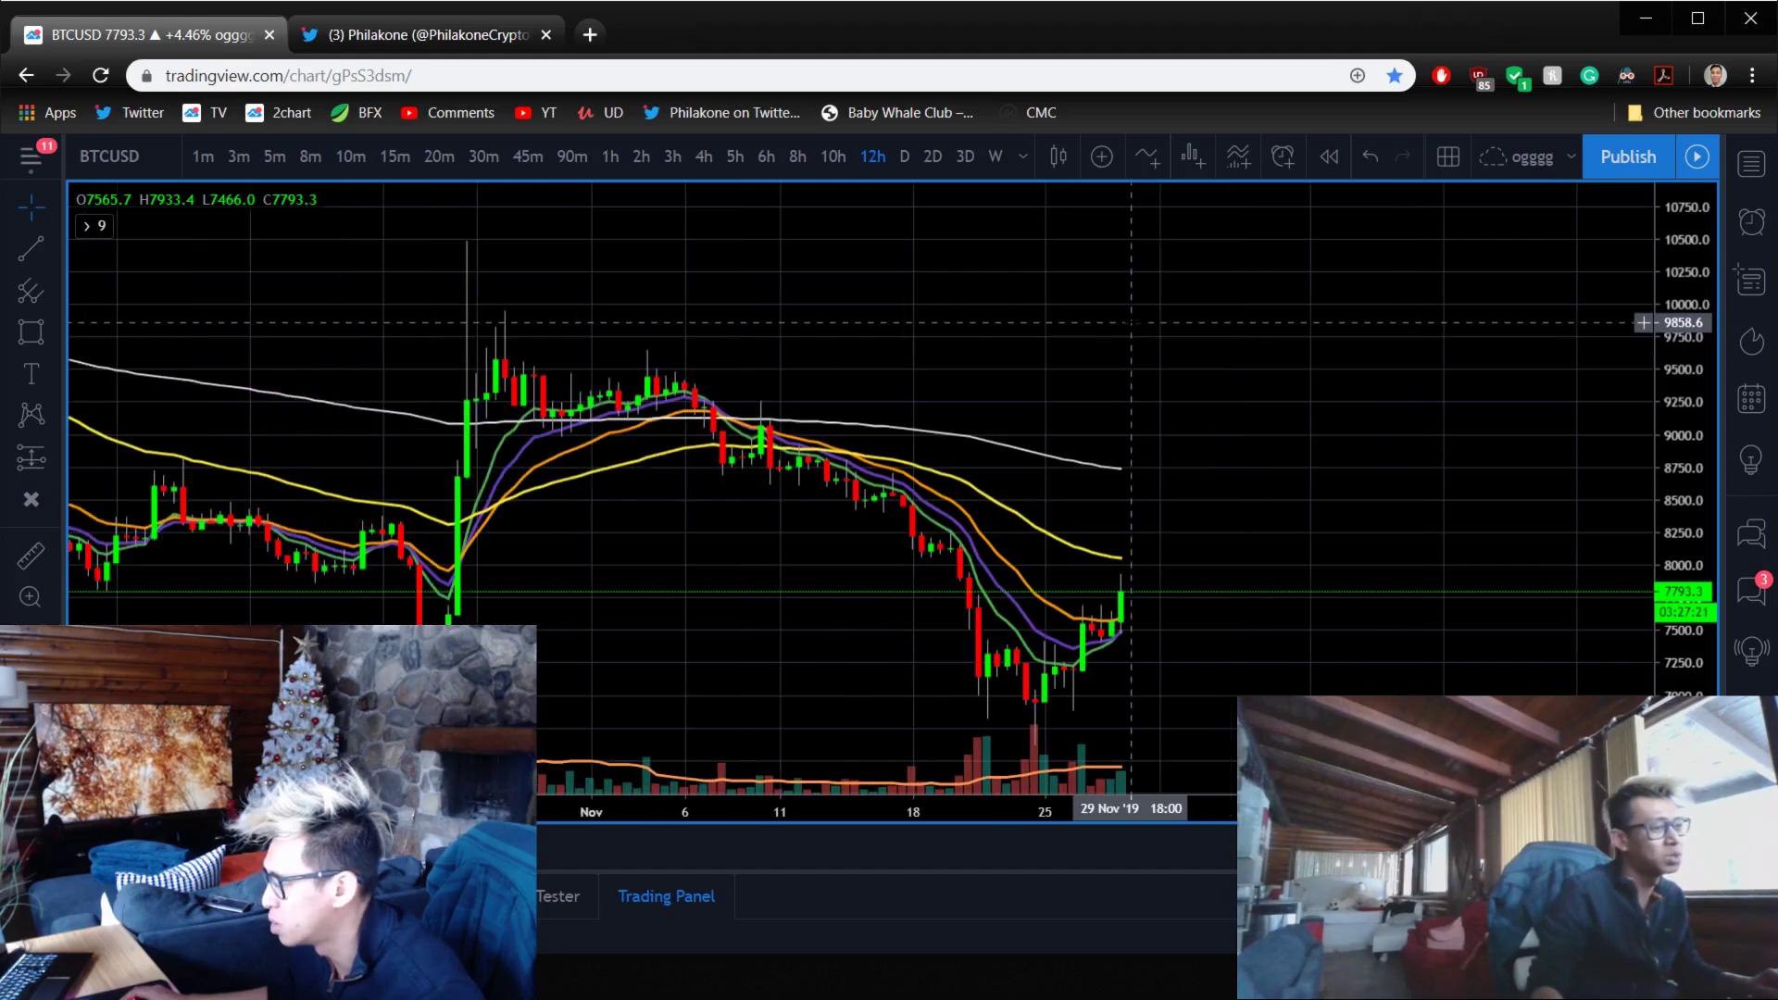
# - Return the chart to 4-hour candles with the MACD and RSI panes restored
pyautogui.hotkey('alt', 'Tab')
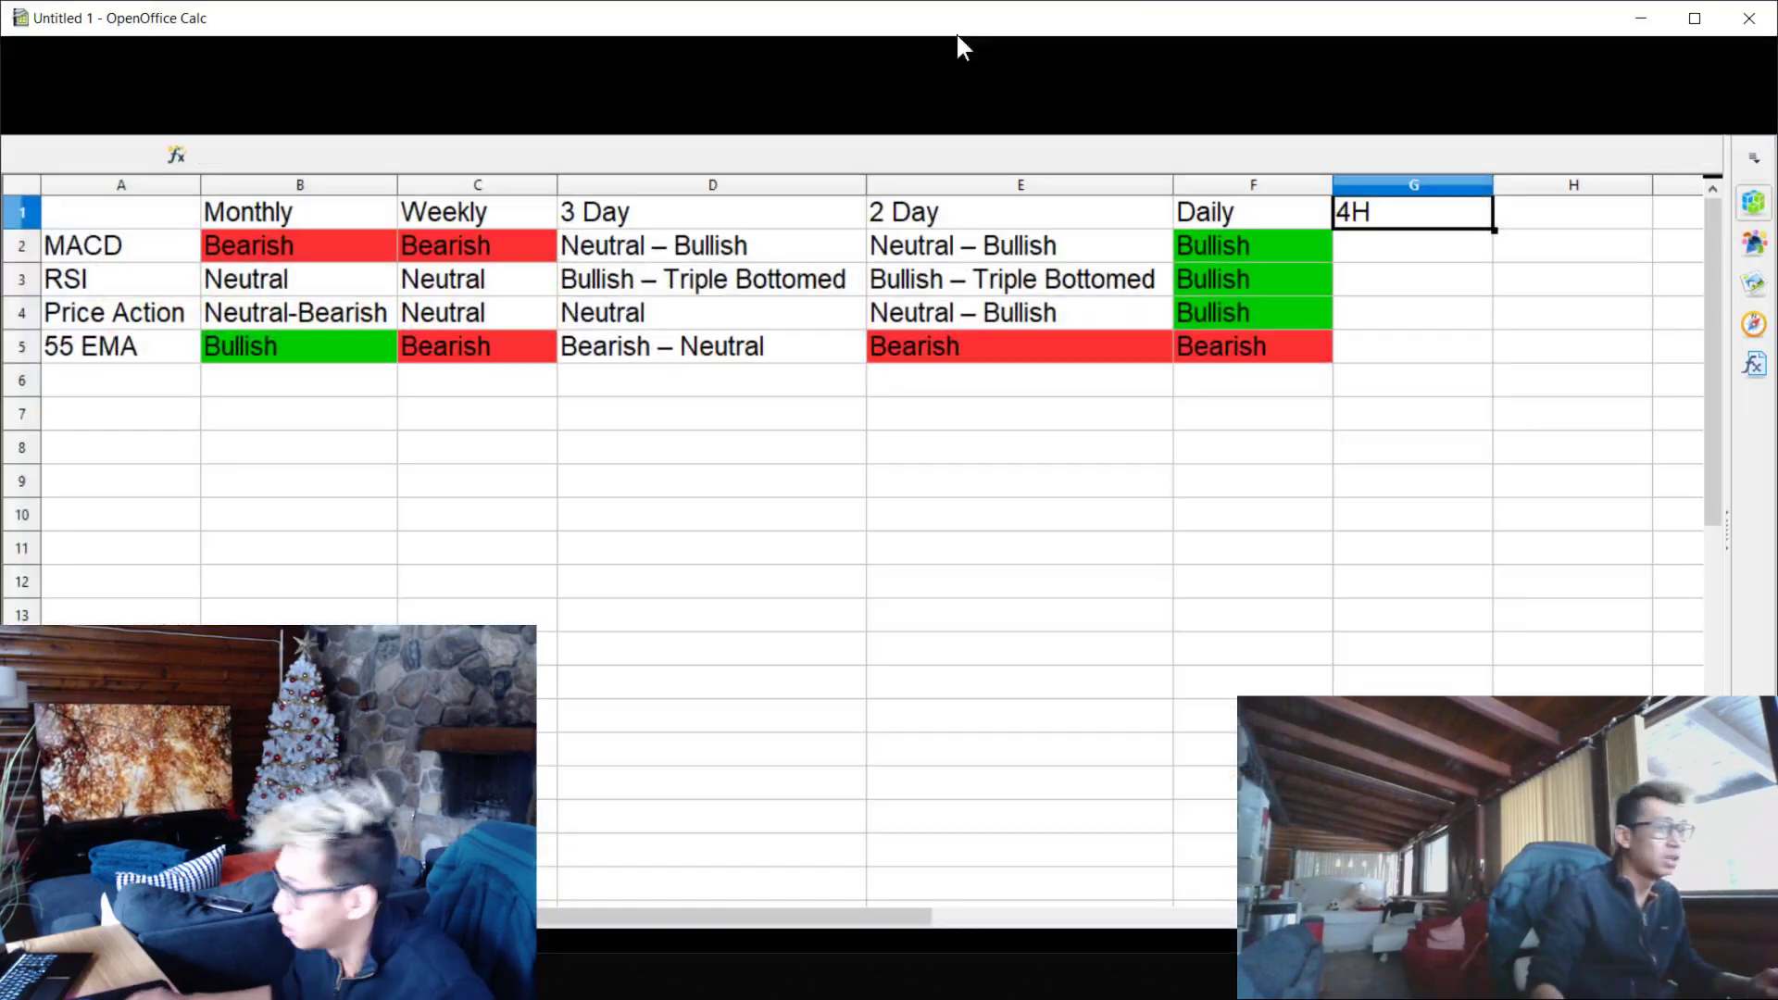
pyautogui.click(1639, 18)
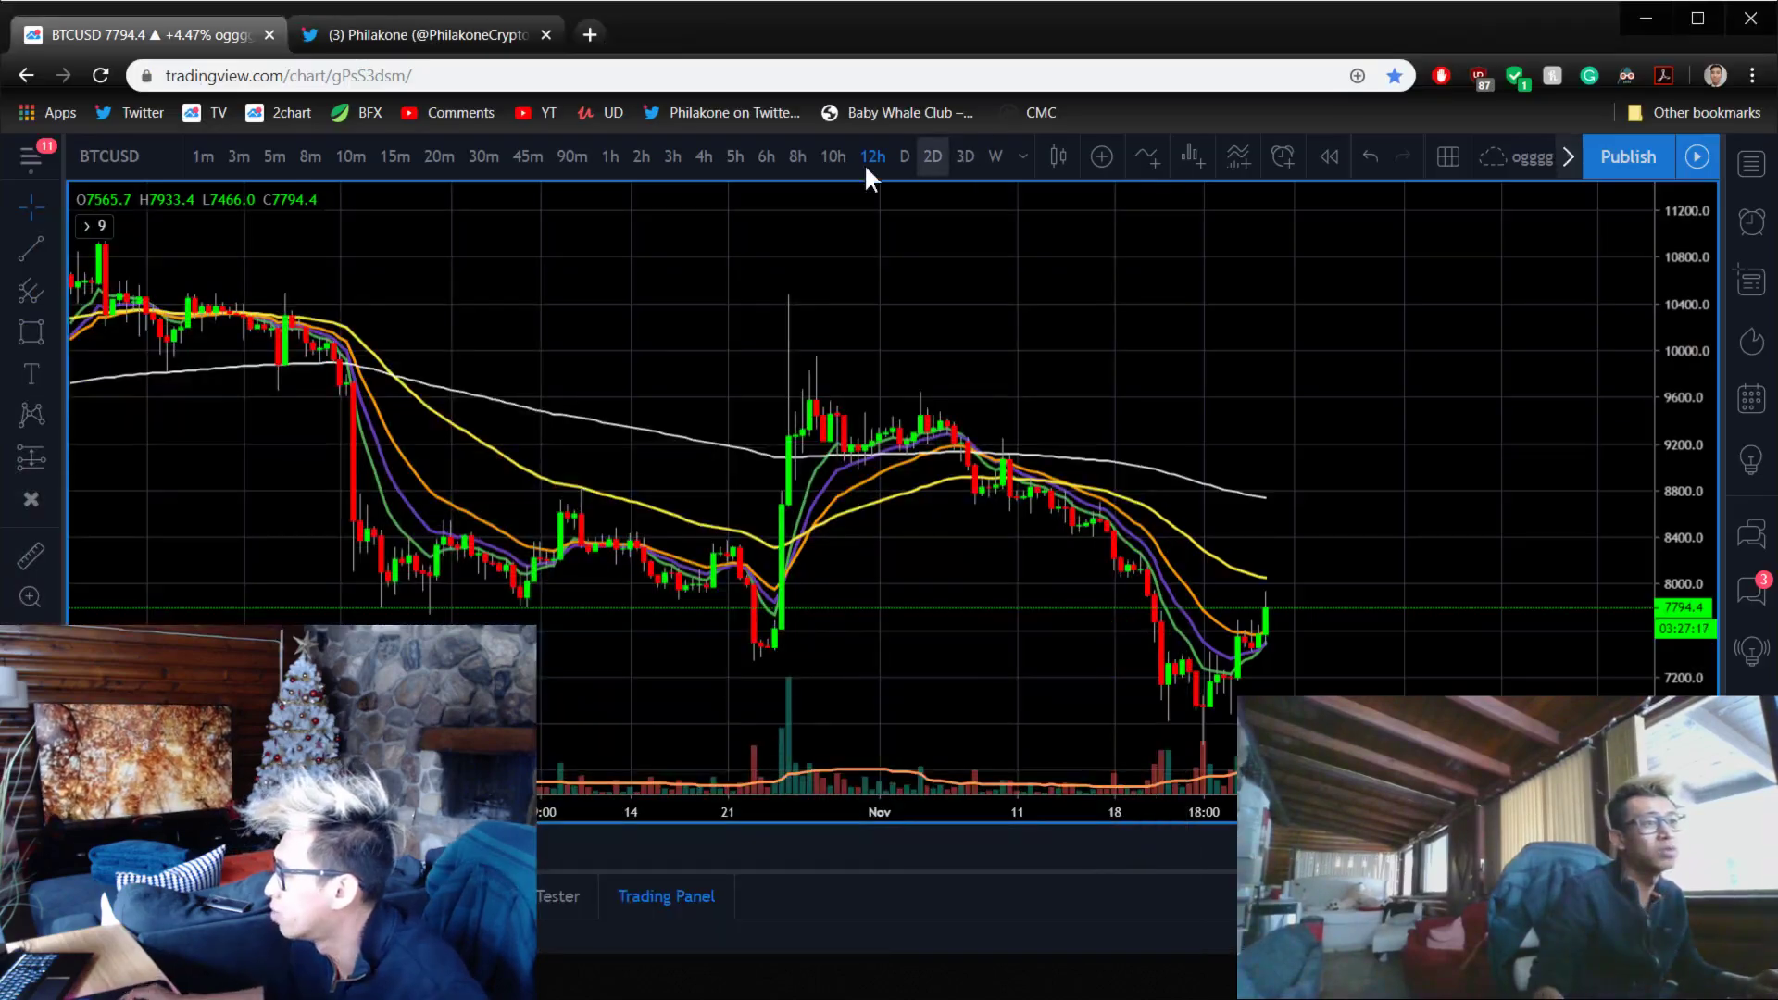
pyautogui.click(699, 159)
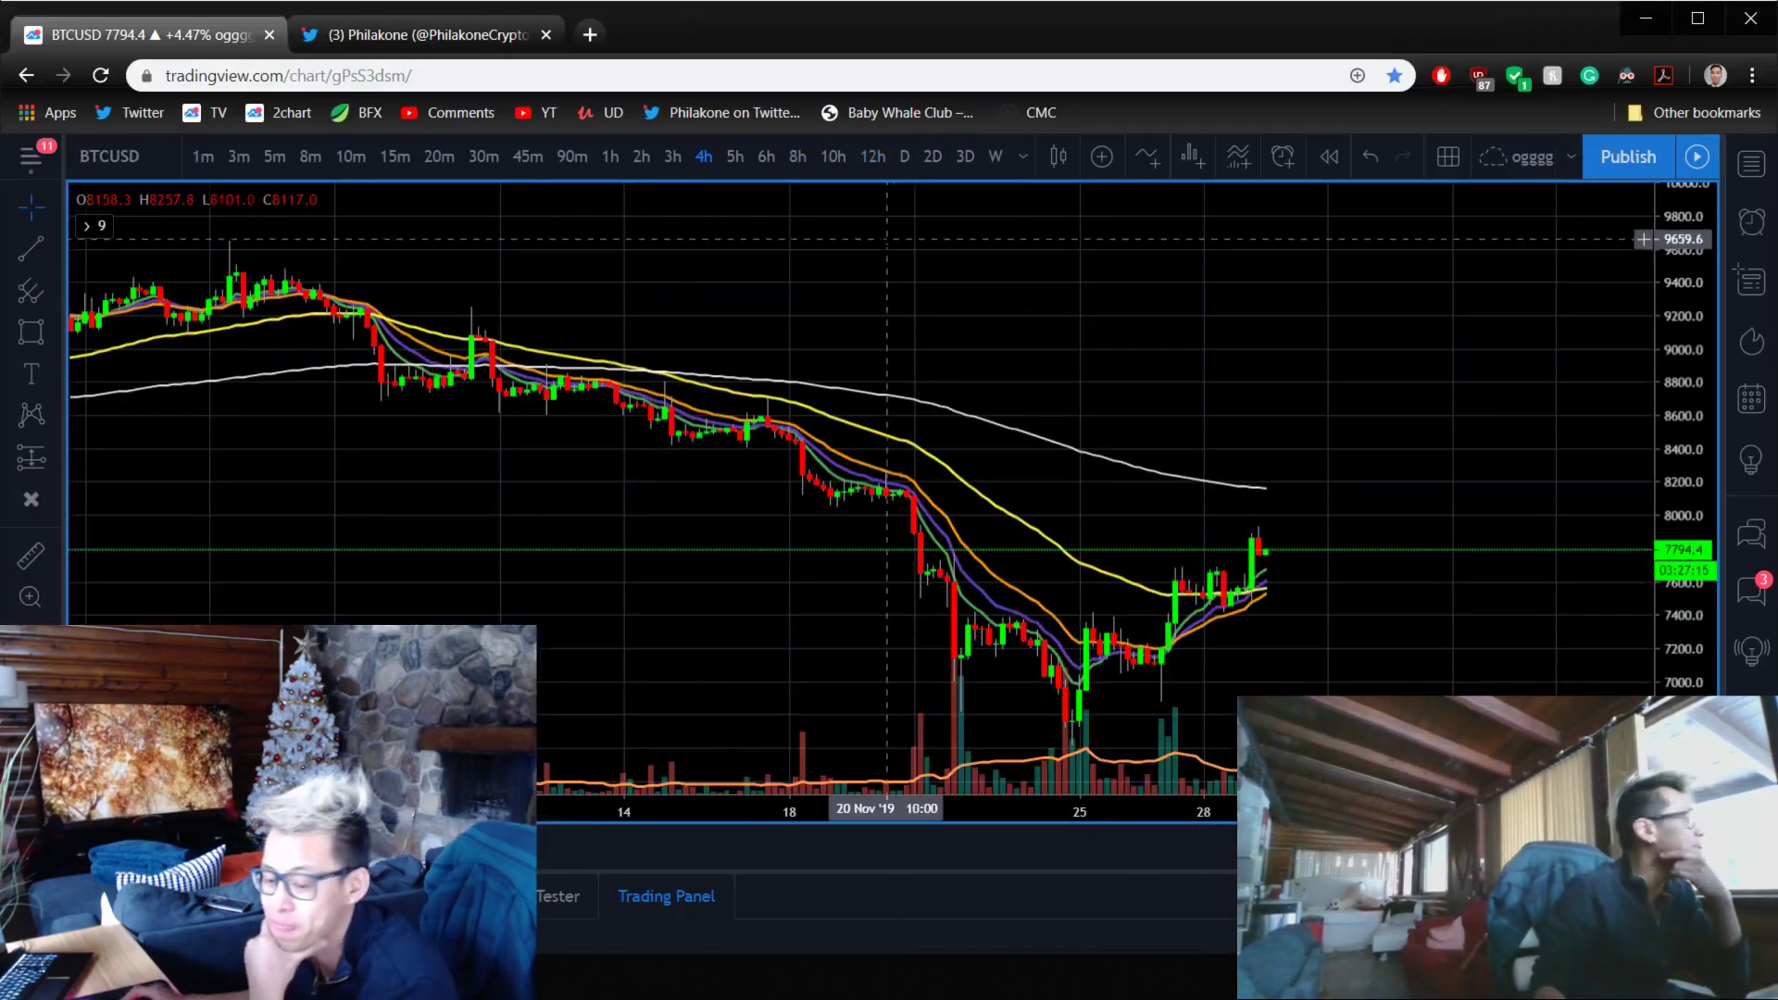
pyautogui.doubleClick(1324, 354)
pyautogui.moveTo(1315, 517); pyautogui.dragTo(1040, 532)
pyautogui.rightClick(1091, 514)
pyautogui.click(950, 517)
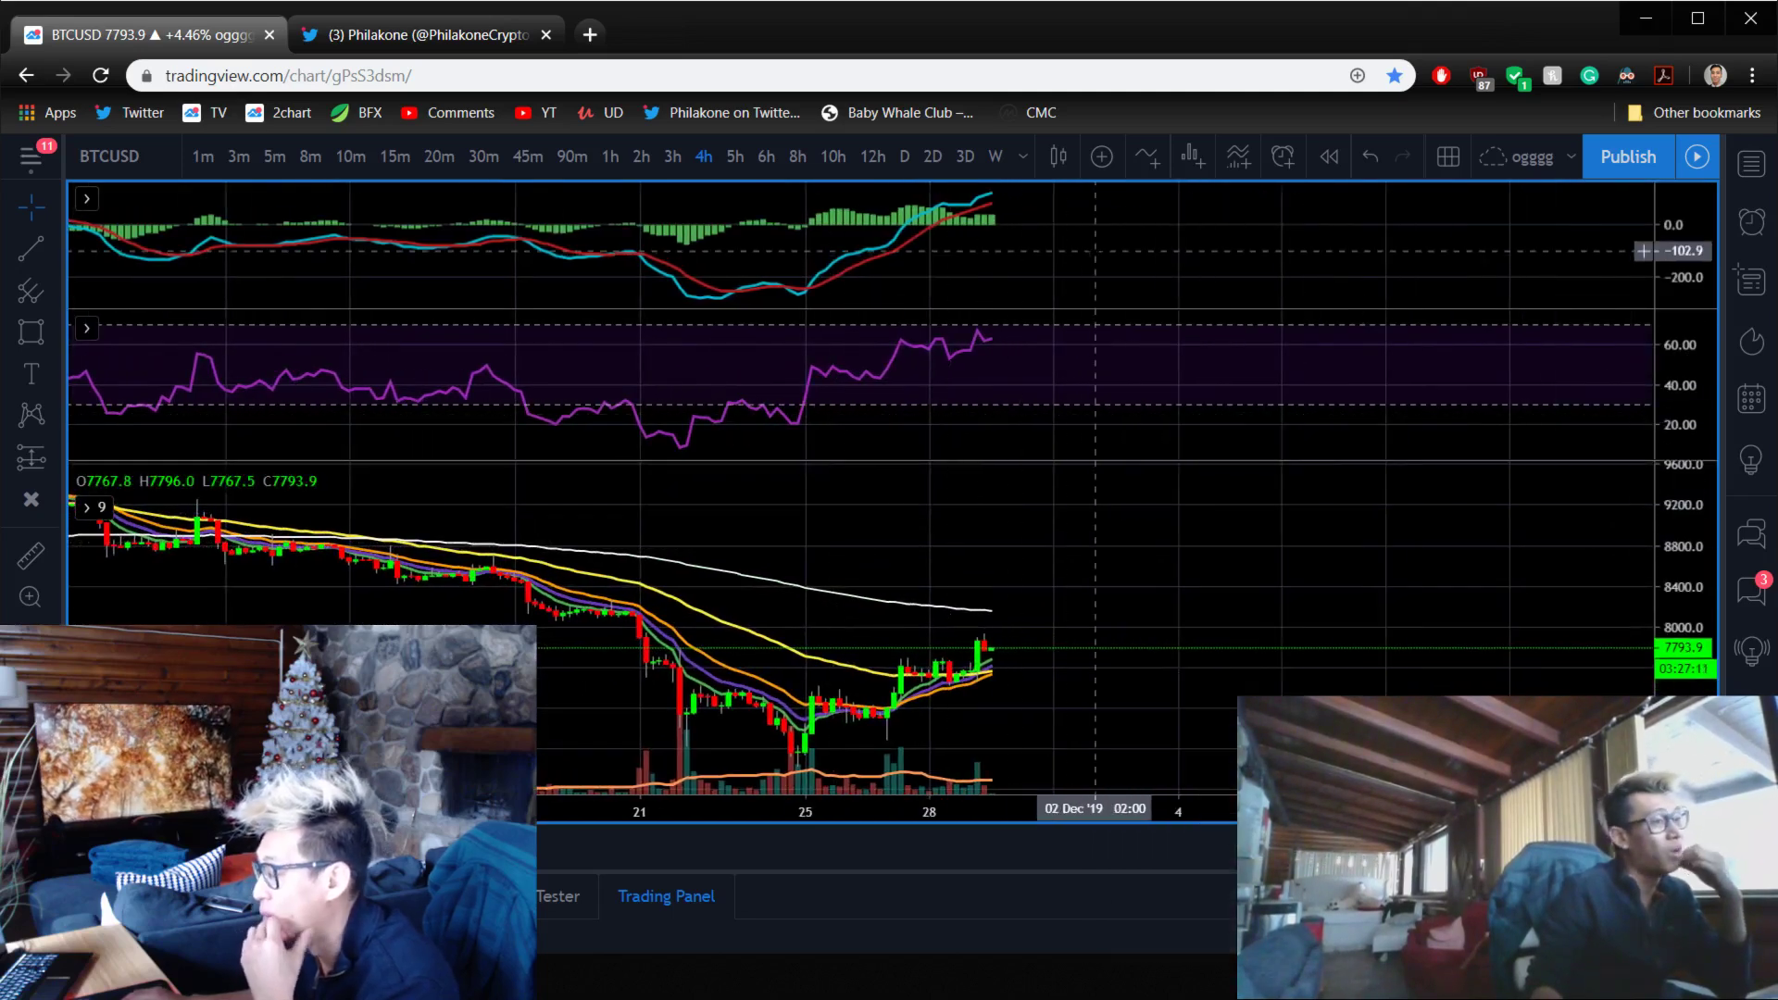
# - Inspect the 4-hour MACD crossover and RSI in enlarged panes, then the price pane
pyautogui.doubleClick(1096, 250)
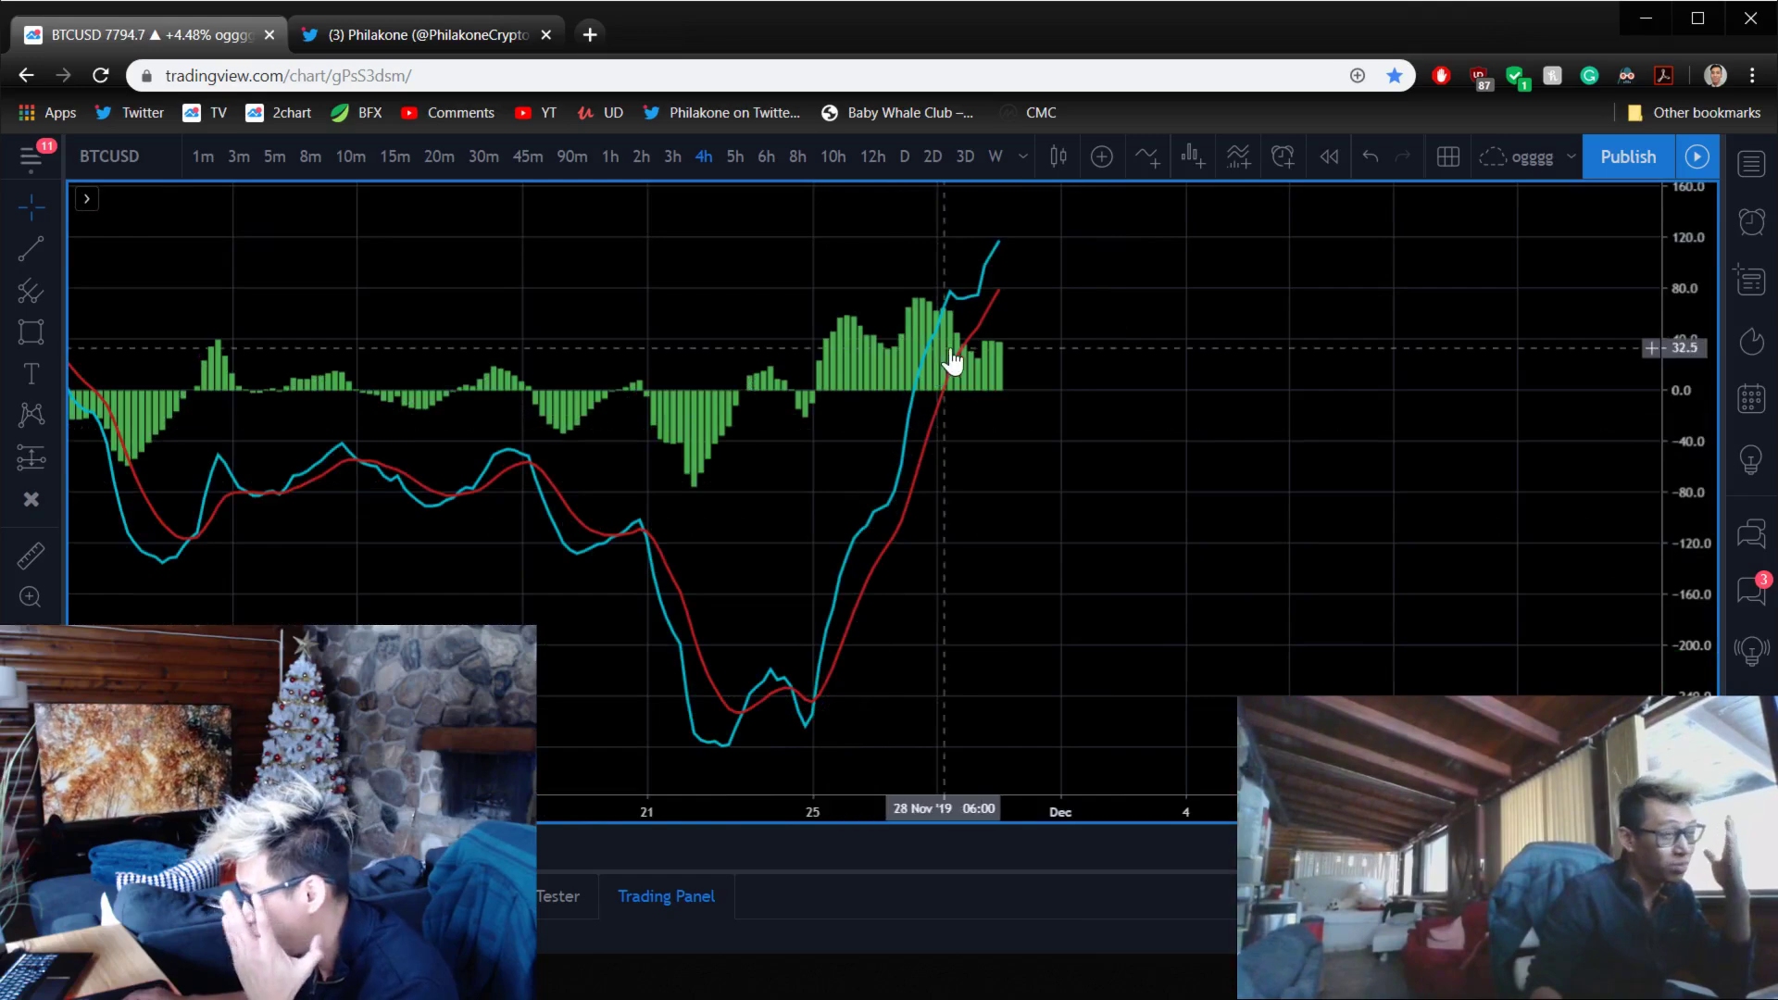
pyautogui.doubleClick(1014, 370)
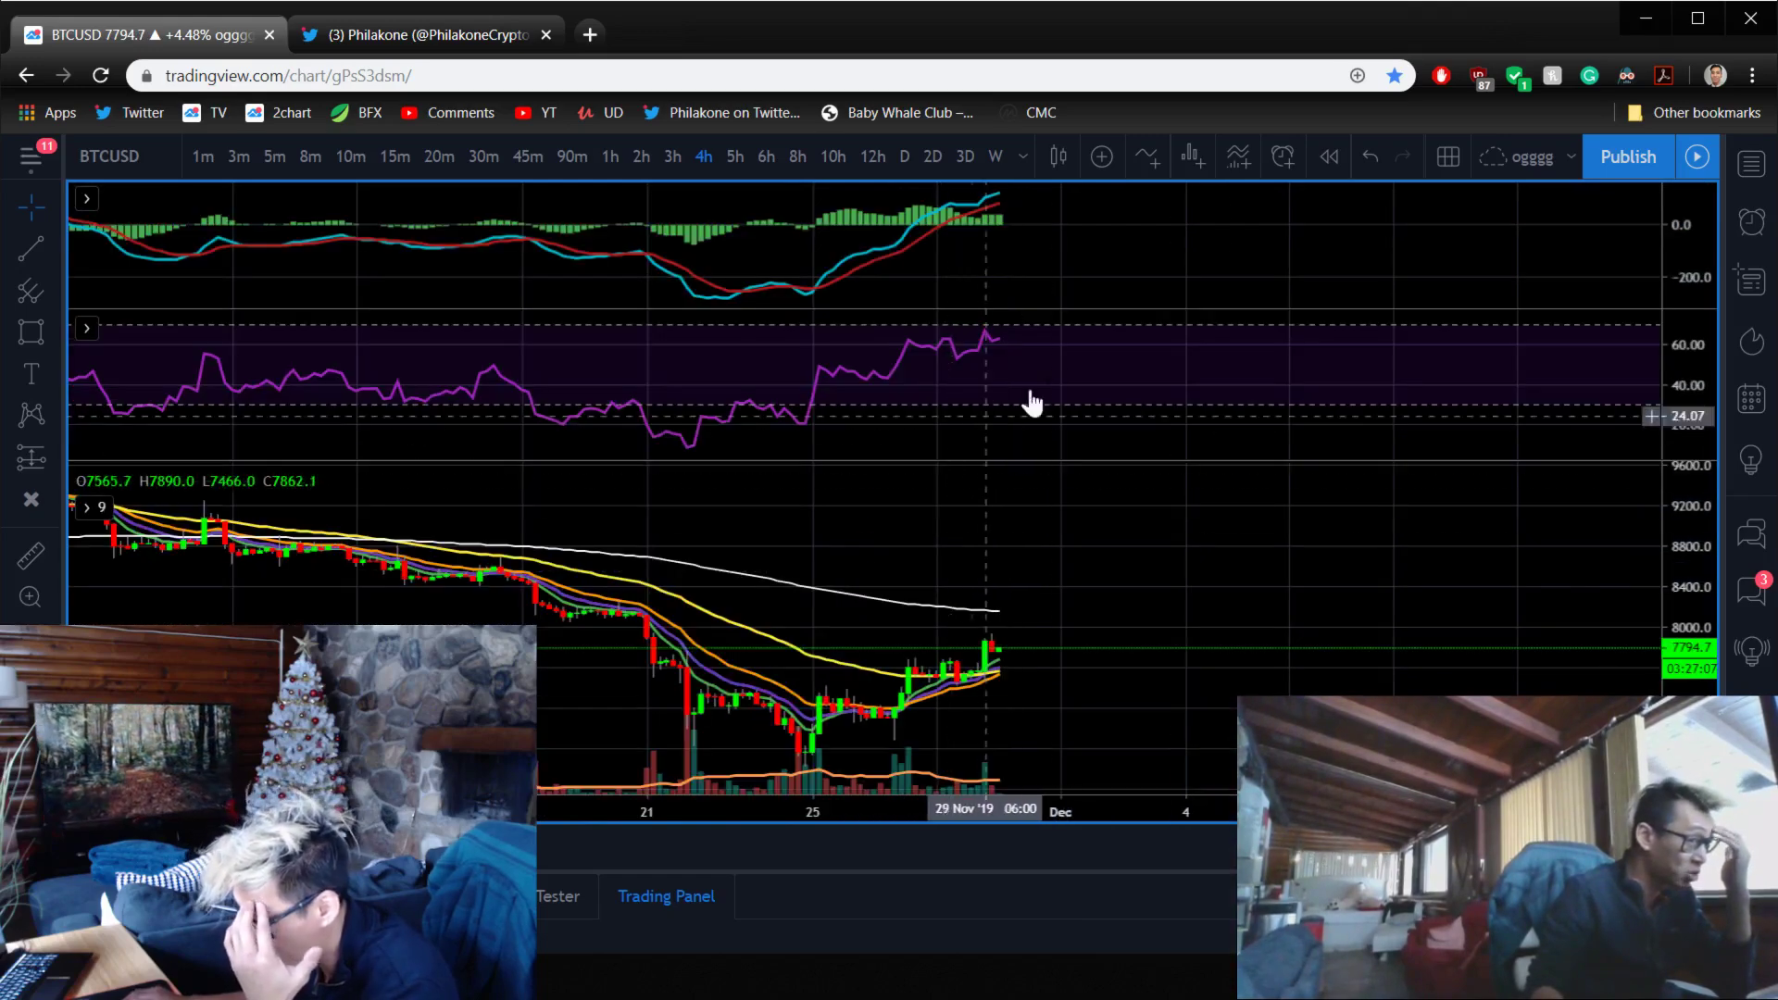
pyautogui.doubleClick(1068, 366)
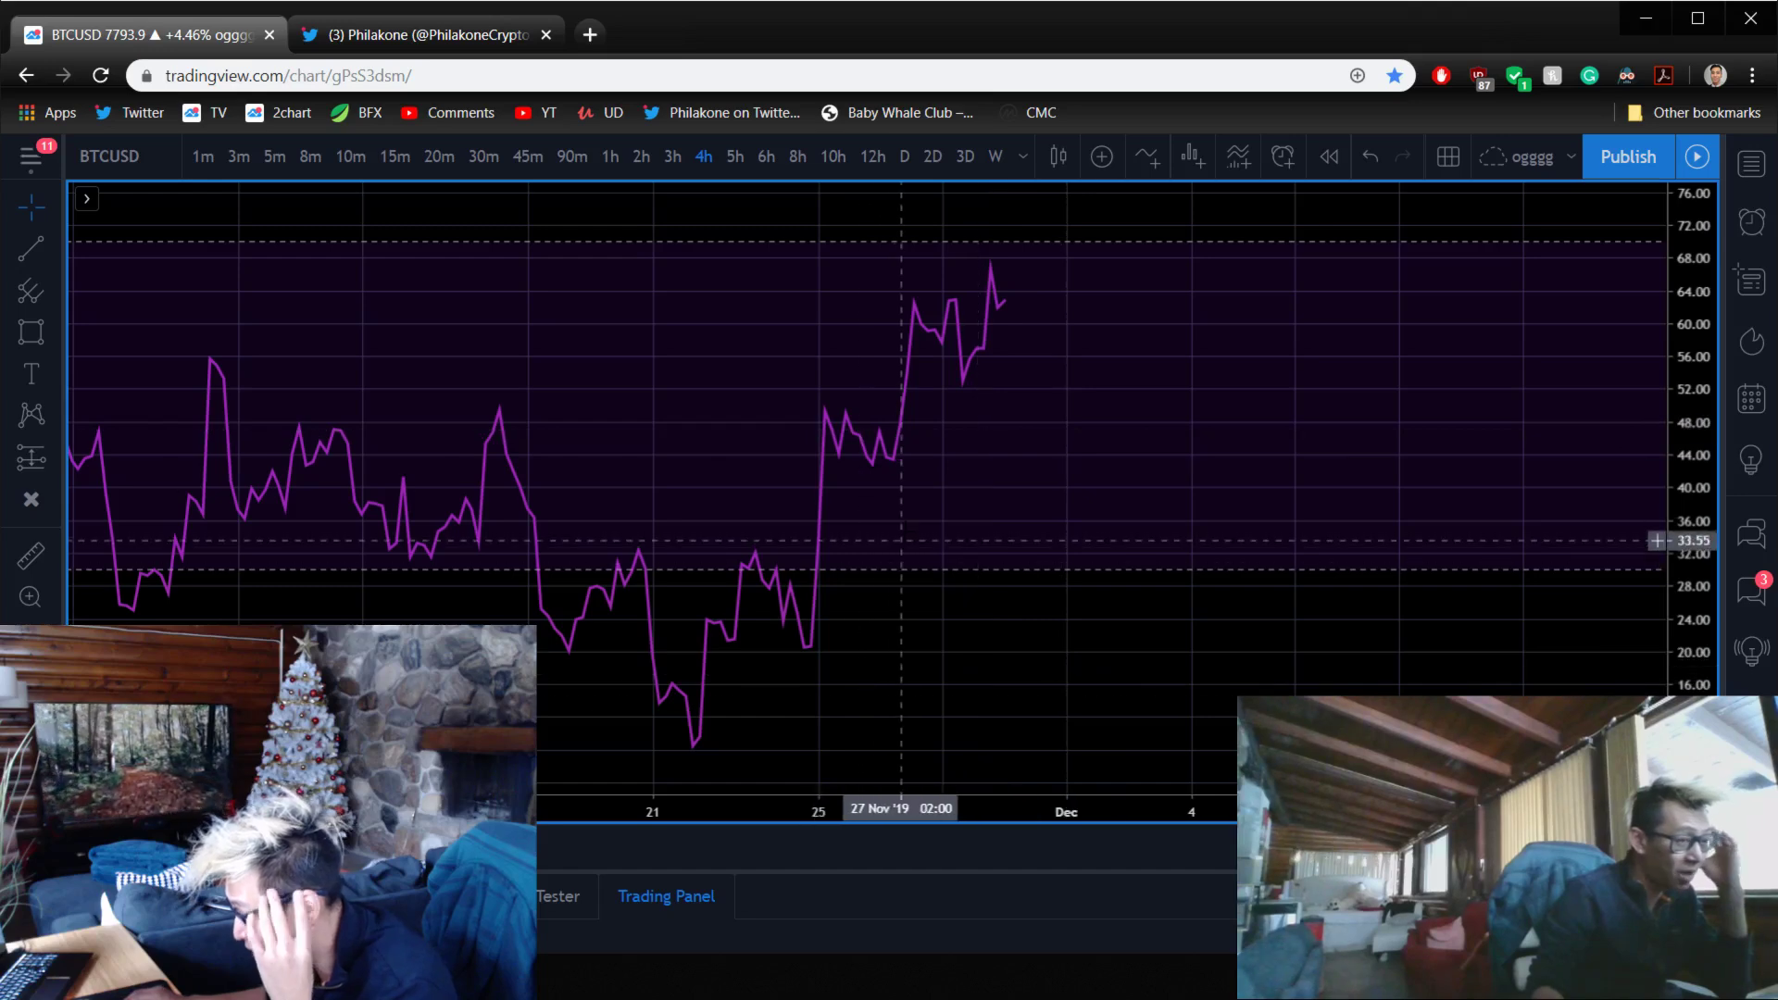
pyautogui.doubleClick(1118, 398)
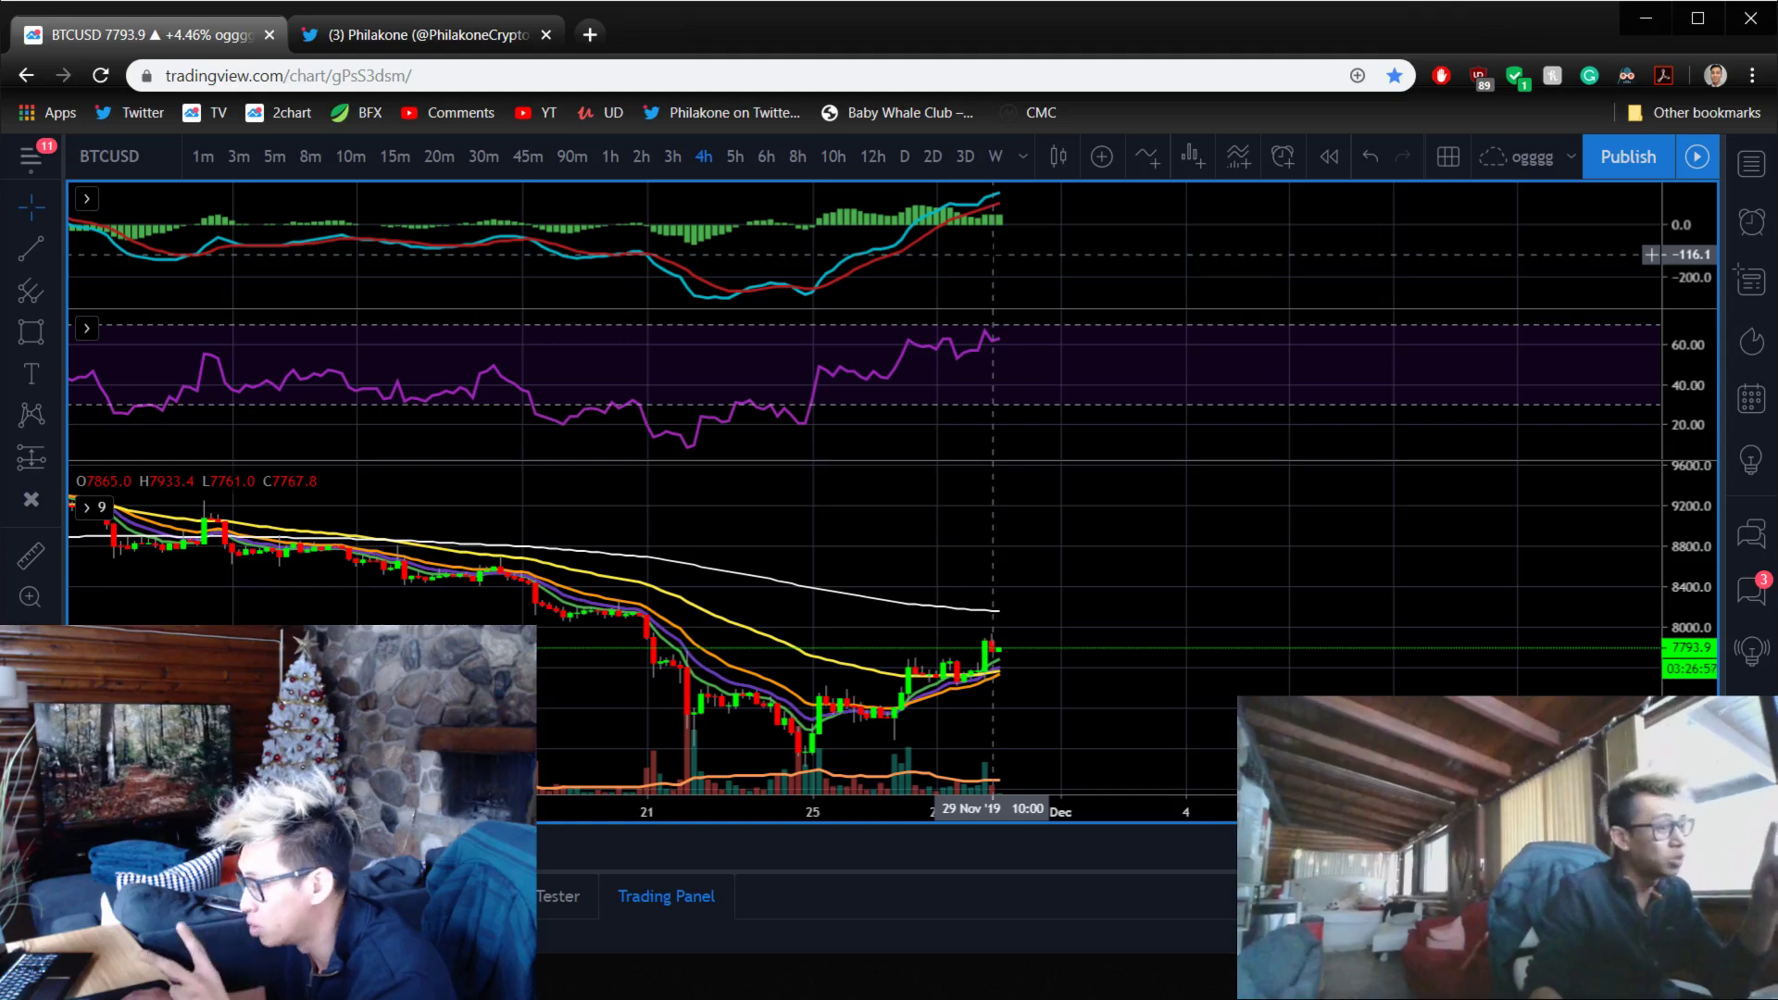
pyautogui.rightClick(1170, 592)
pyautogui.click(1027, 510)
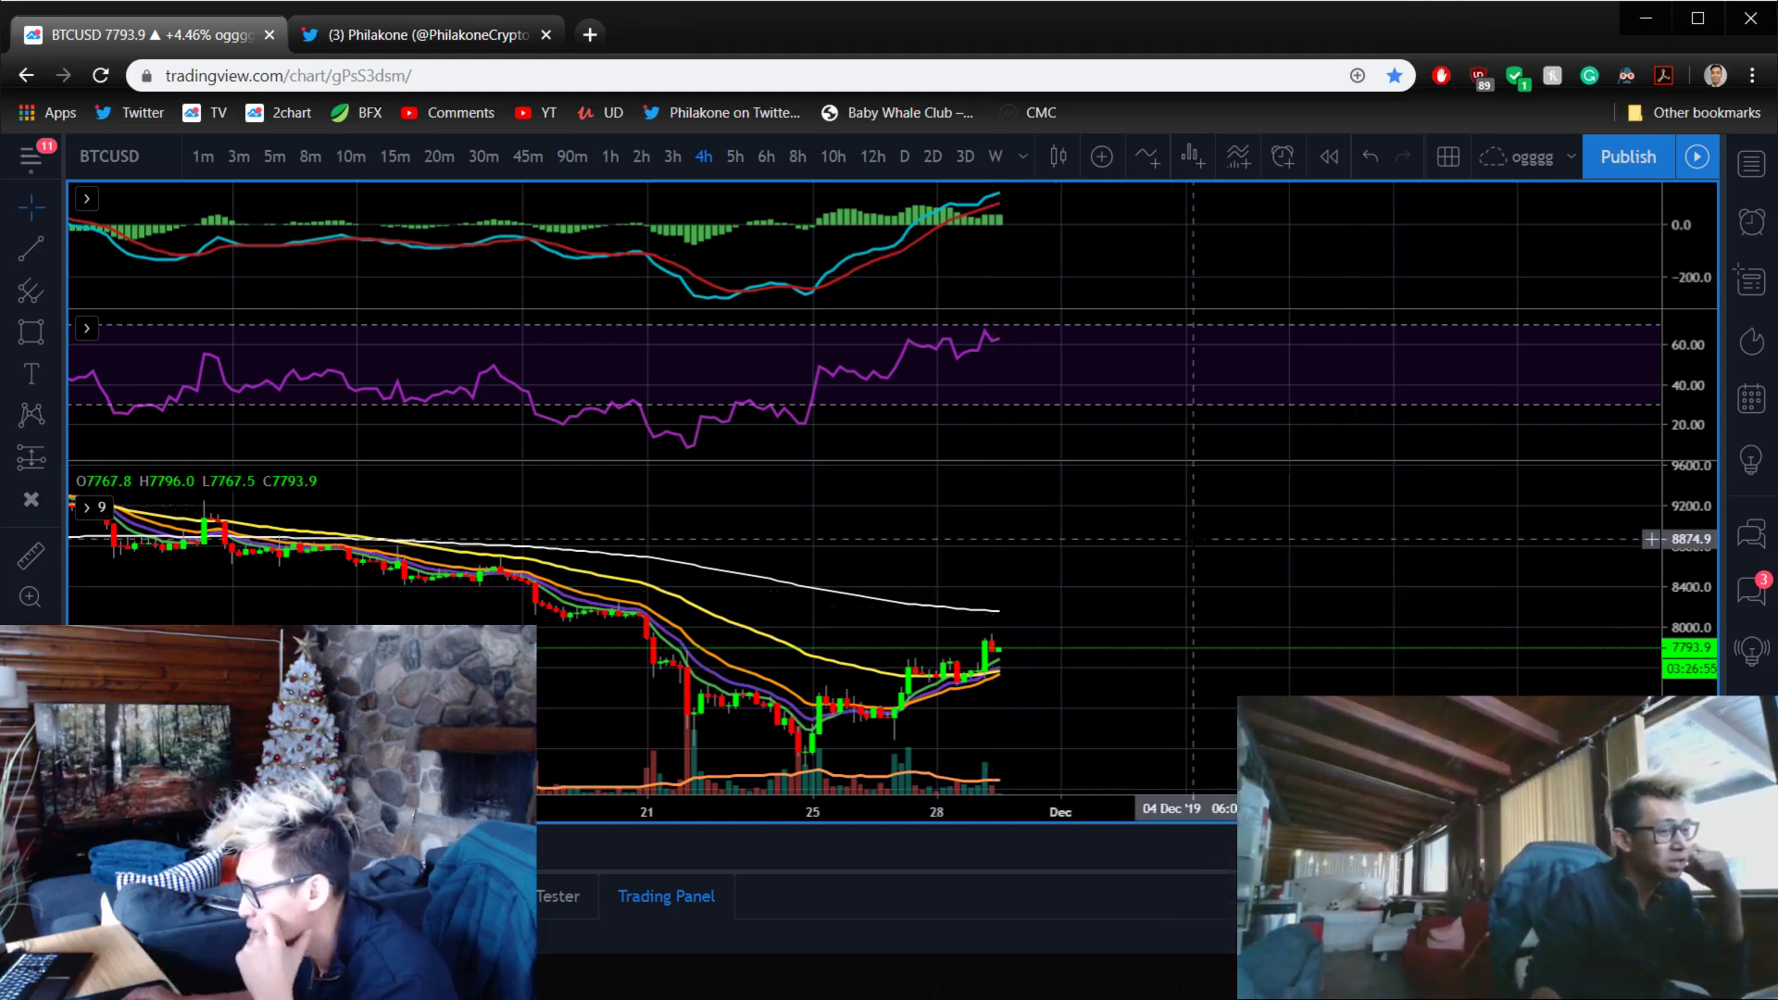
pyautogui.doubleClick(1193, 539)
pyautogui.scroll(4, 1185, 535)
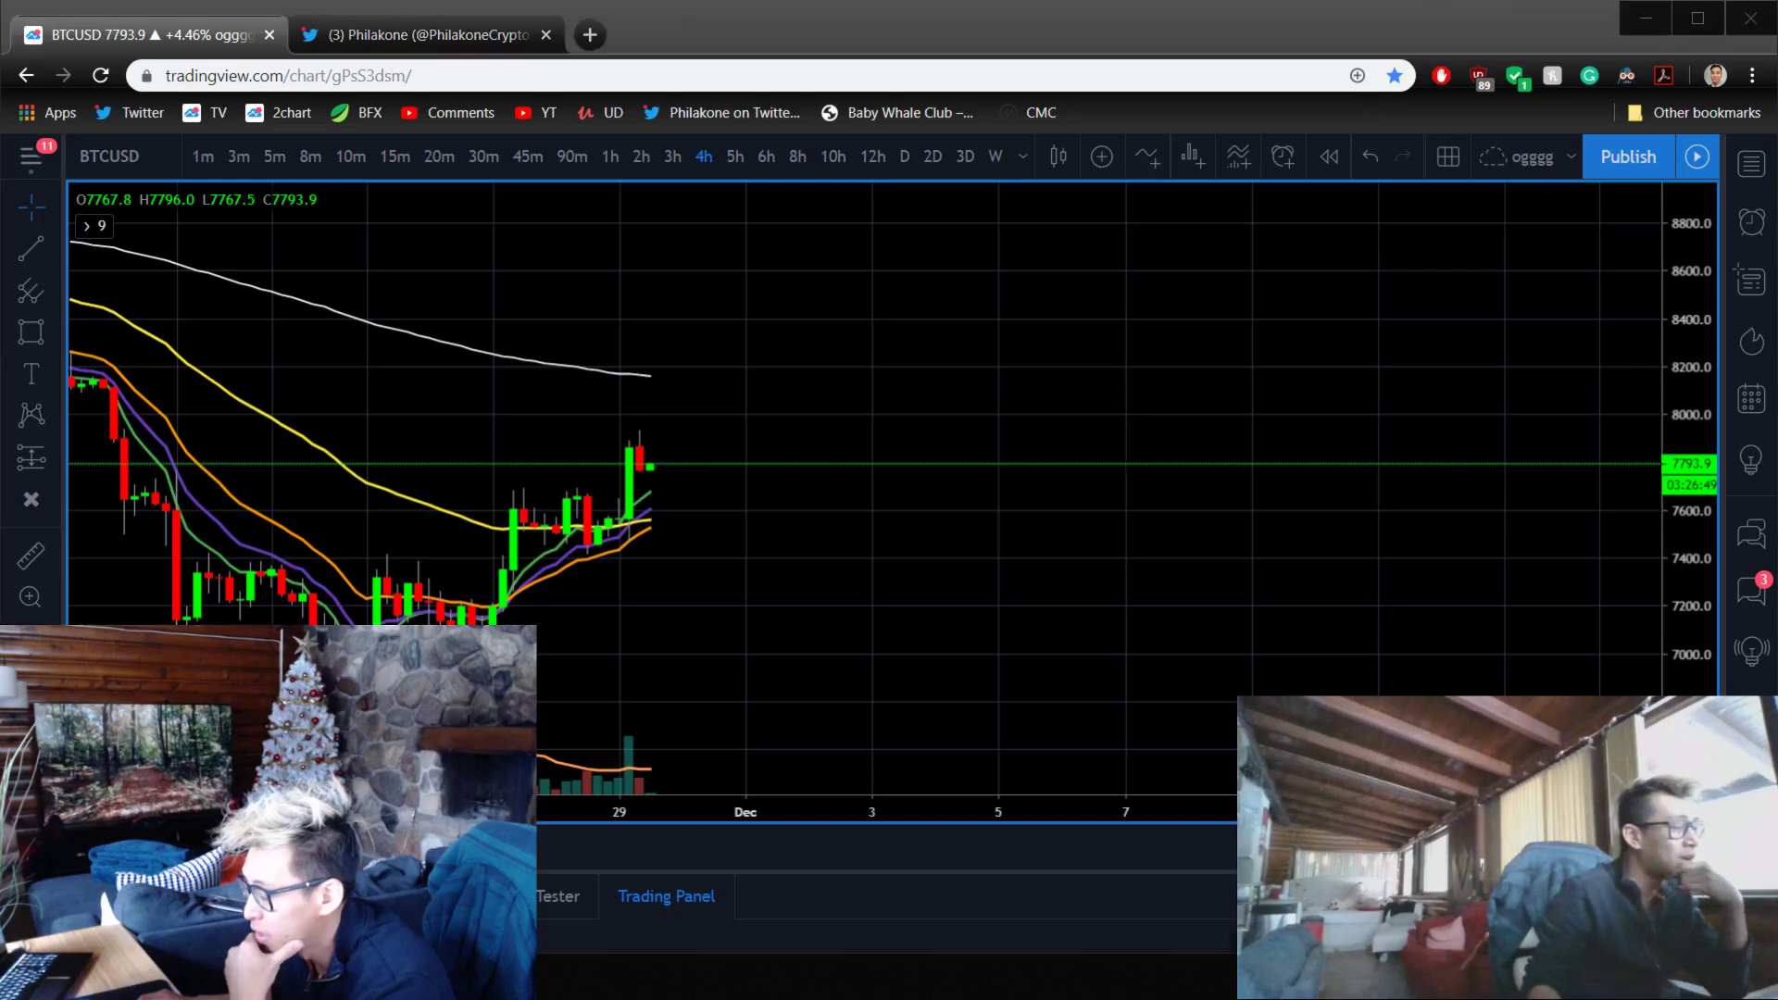
# - Fill 4H cells G2:G5 with green Bullish copied from the Daily column F2:F4
pyautogui.hotkey('alt', 'Tab')
pyautogui.moveTo(1293, 255); pyautogui.dragTo(1264, 307)
pyautogui.hotkey('ctrl', 'c')
pyautogui.click(1392, 246)
pyautogui.hotkey('ctrl', 'v')
pyautogui.click(1396, 254)
pyautogui.hotkey('ctrl', 'c')
pyautogui.click(1397, 346)
pyautogui.hotkey('ctrl', 'v')
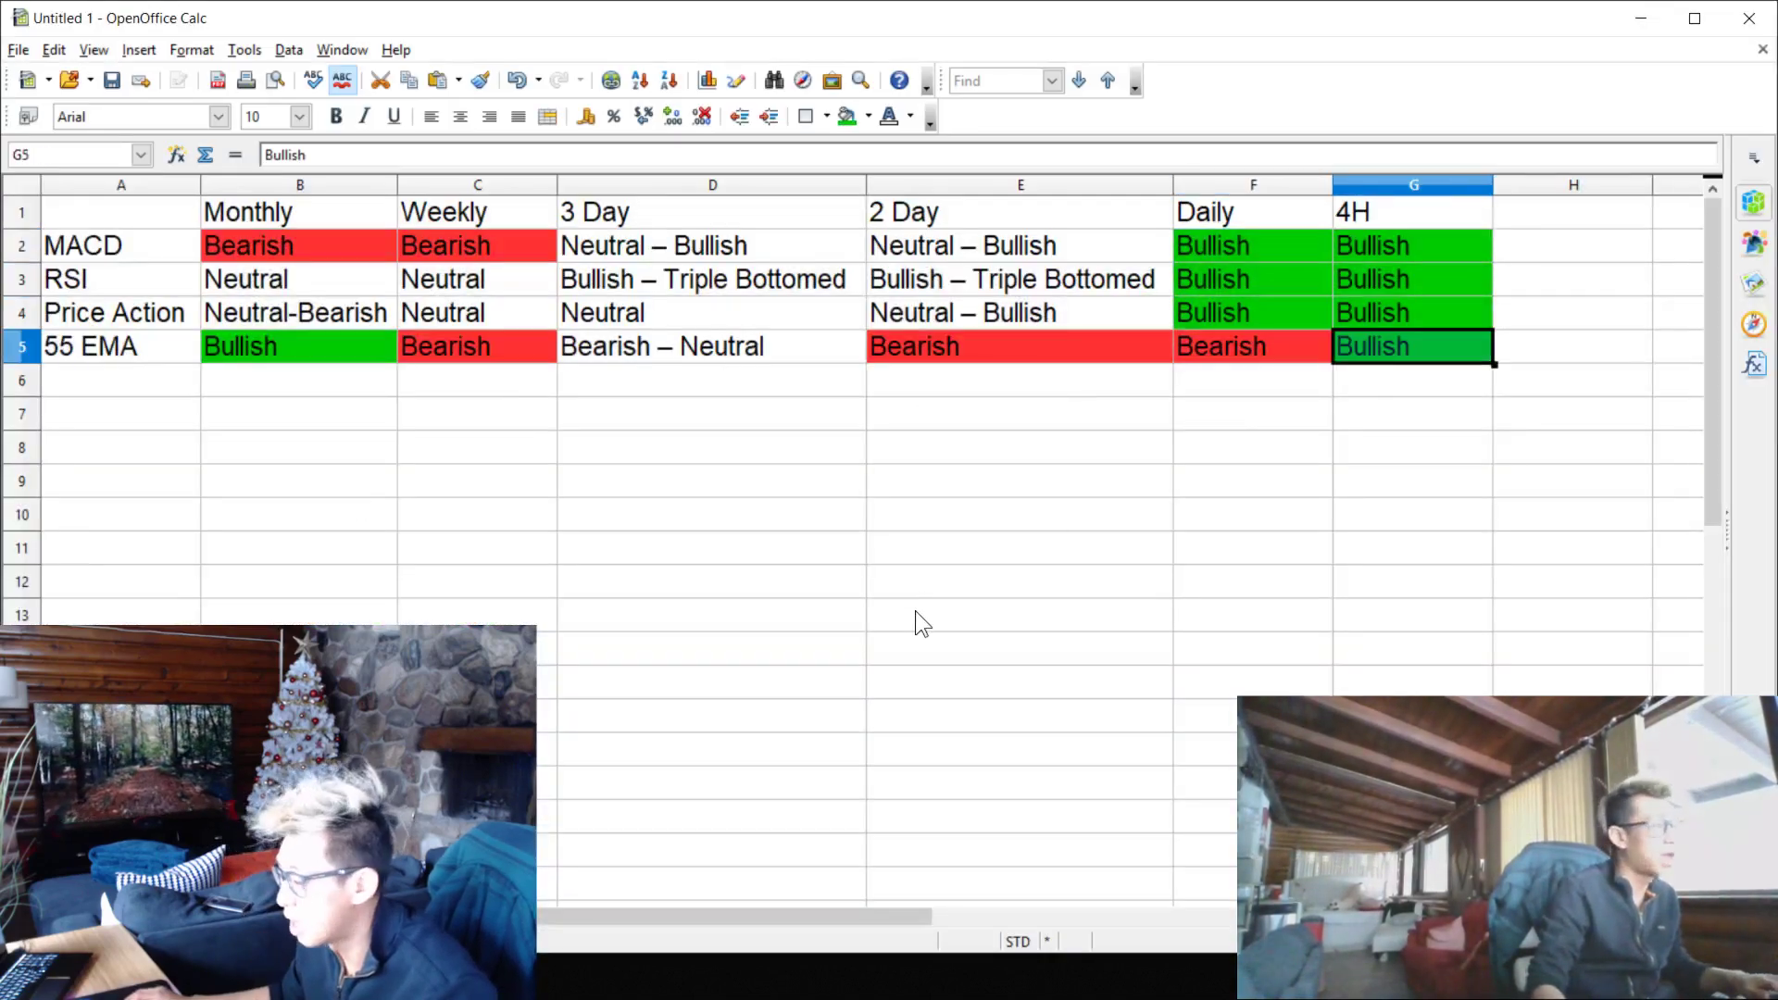
pyautogui.click(1392, 518)
pyautogui.click(1641, 18)
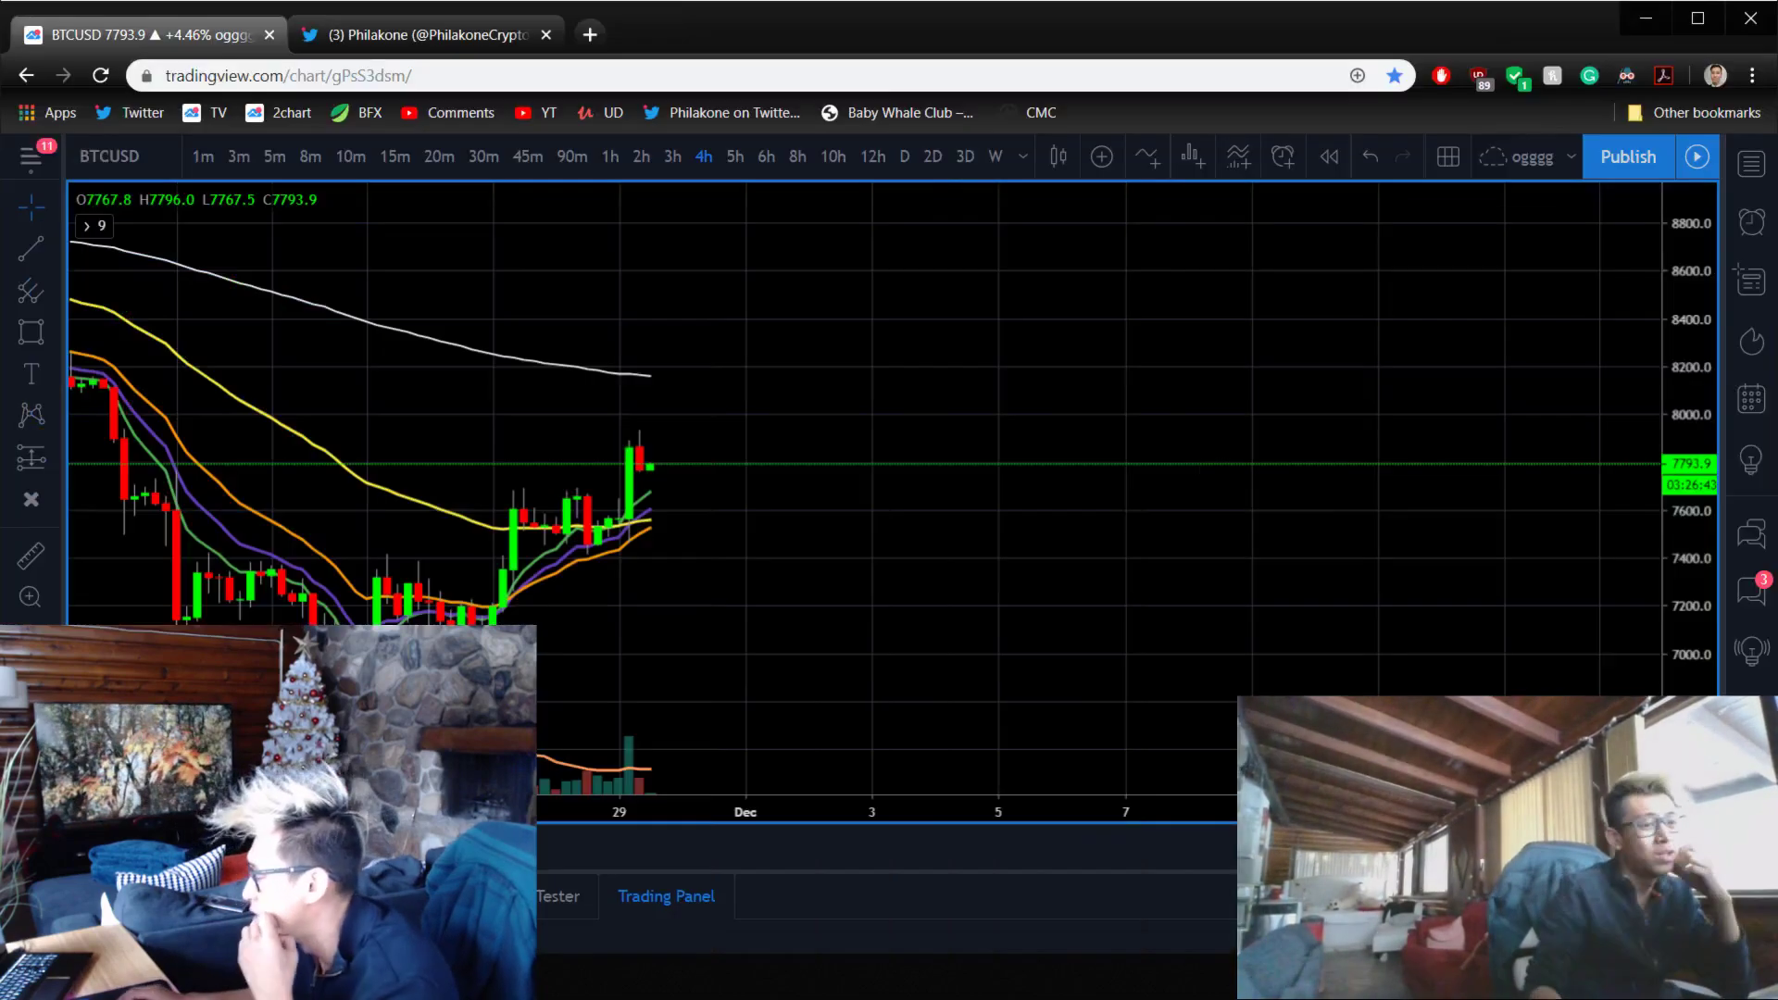
pyautogui.rightClick(944, 623)
# - Compare BTC on 6-hour and 10-hour candles, settle on 6-hour, and return to the Calc table
pyautogui.click(684, 622)
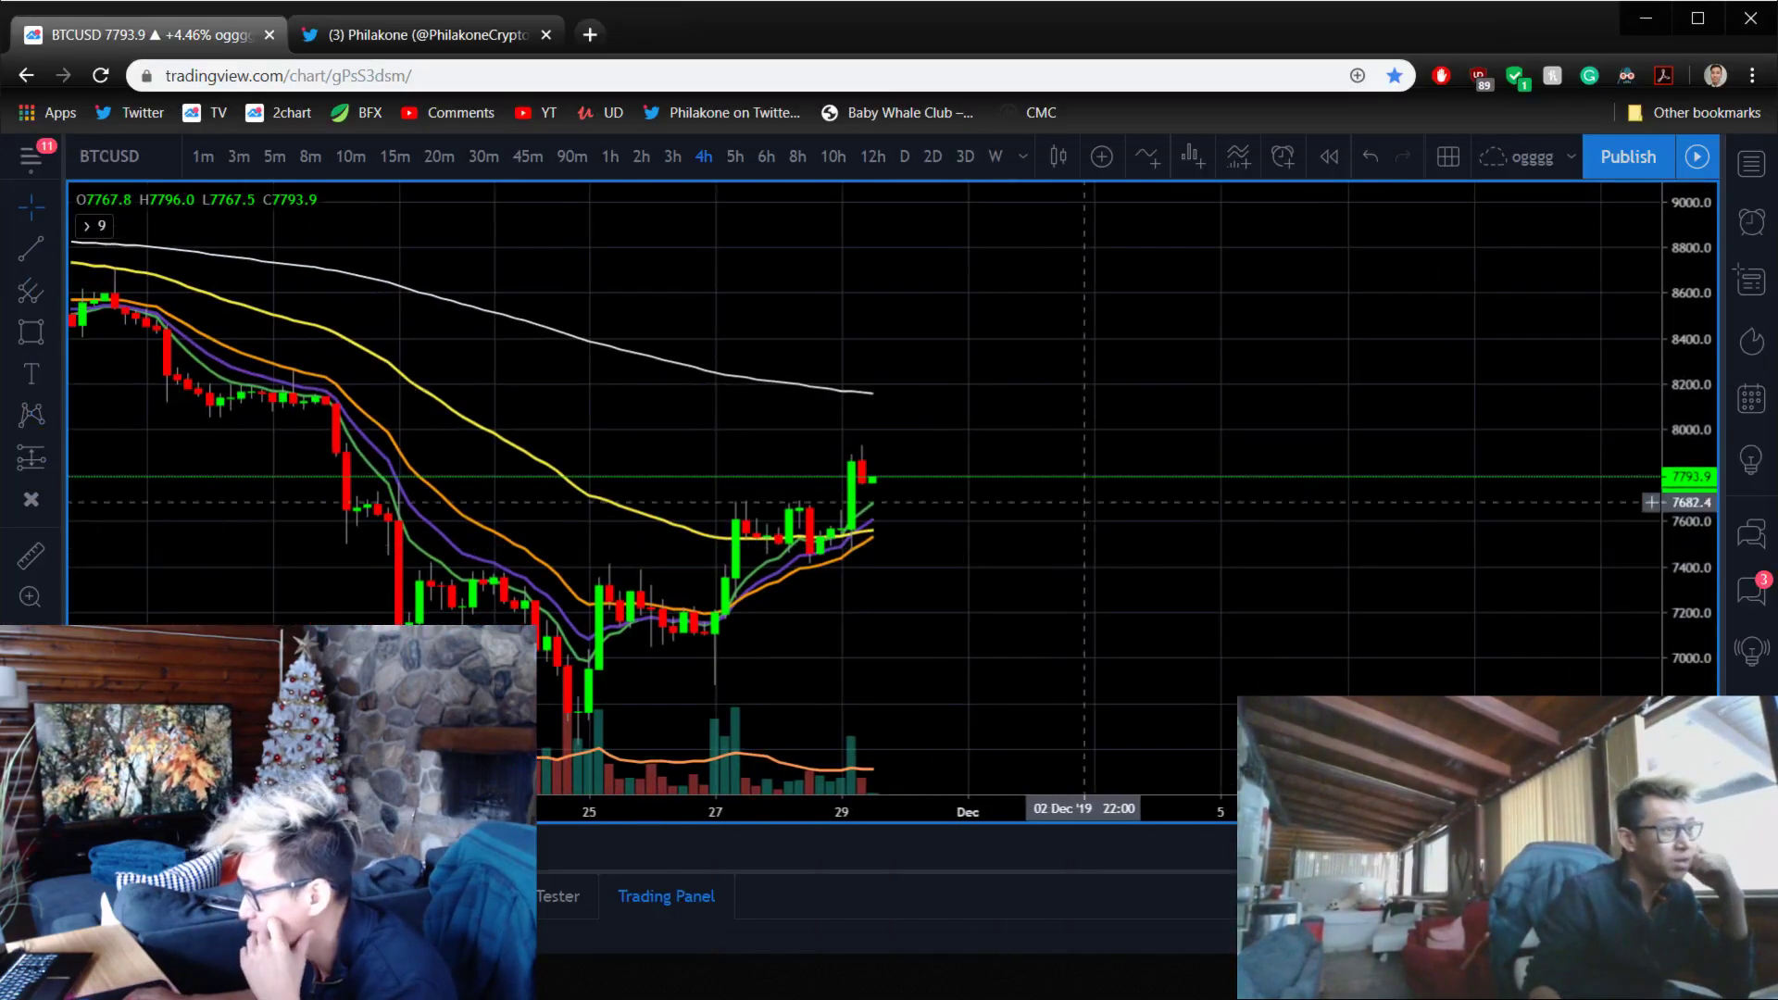
pyautogui.click(767, 157)
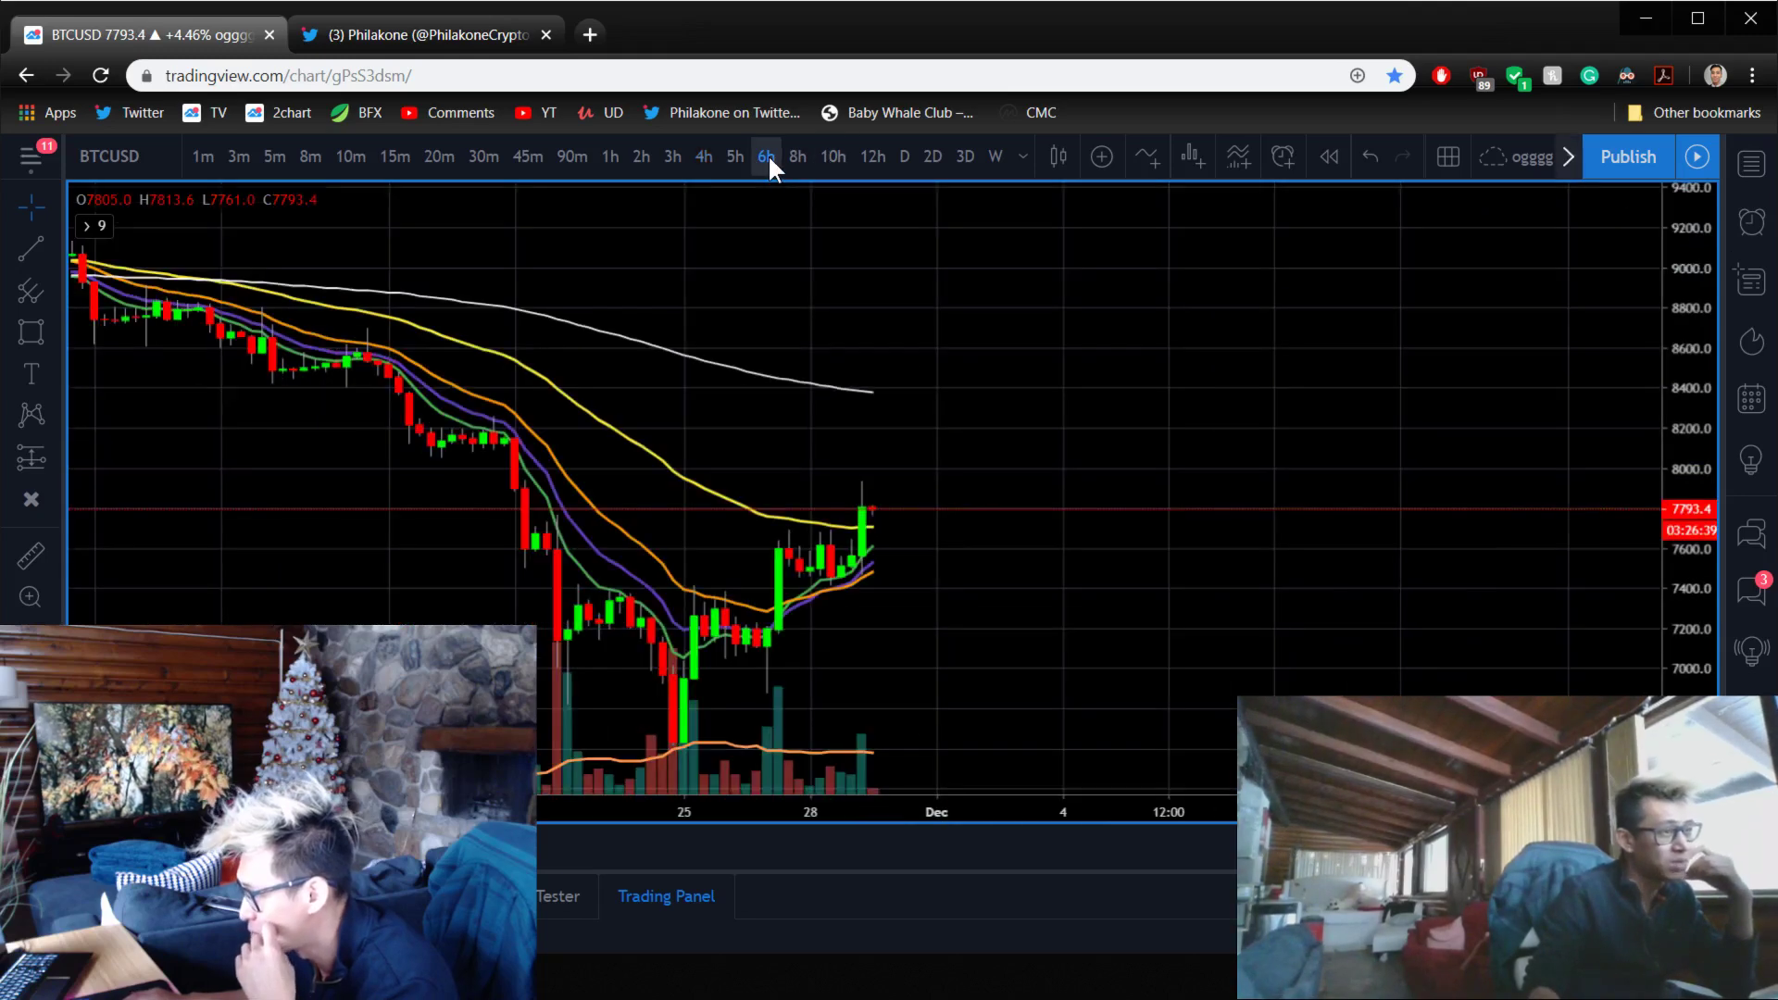
pyautogui.click(826, 159)
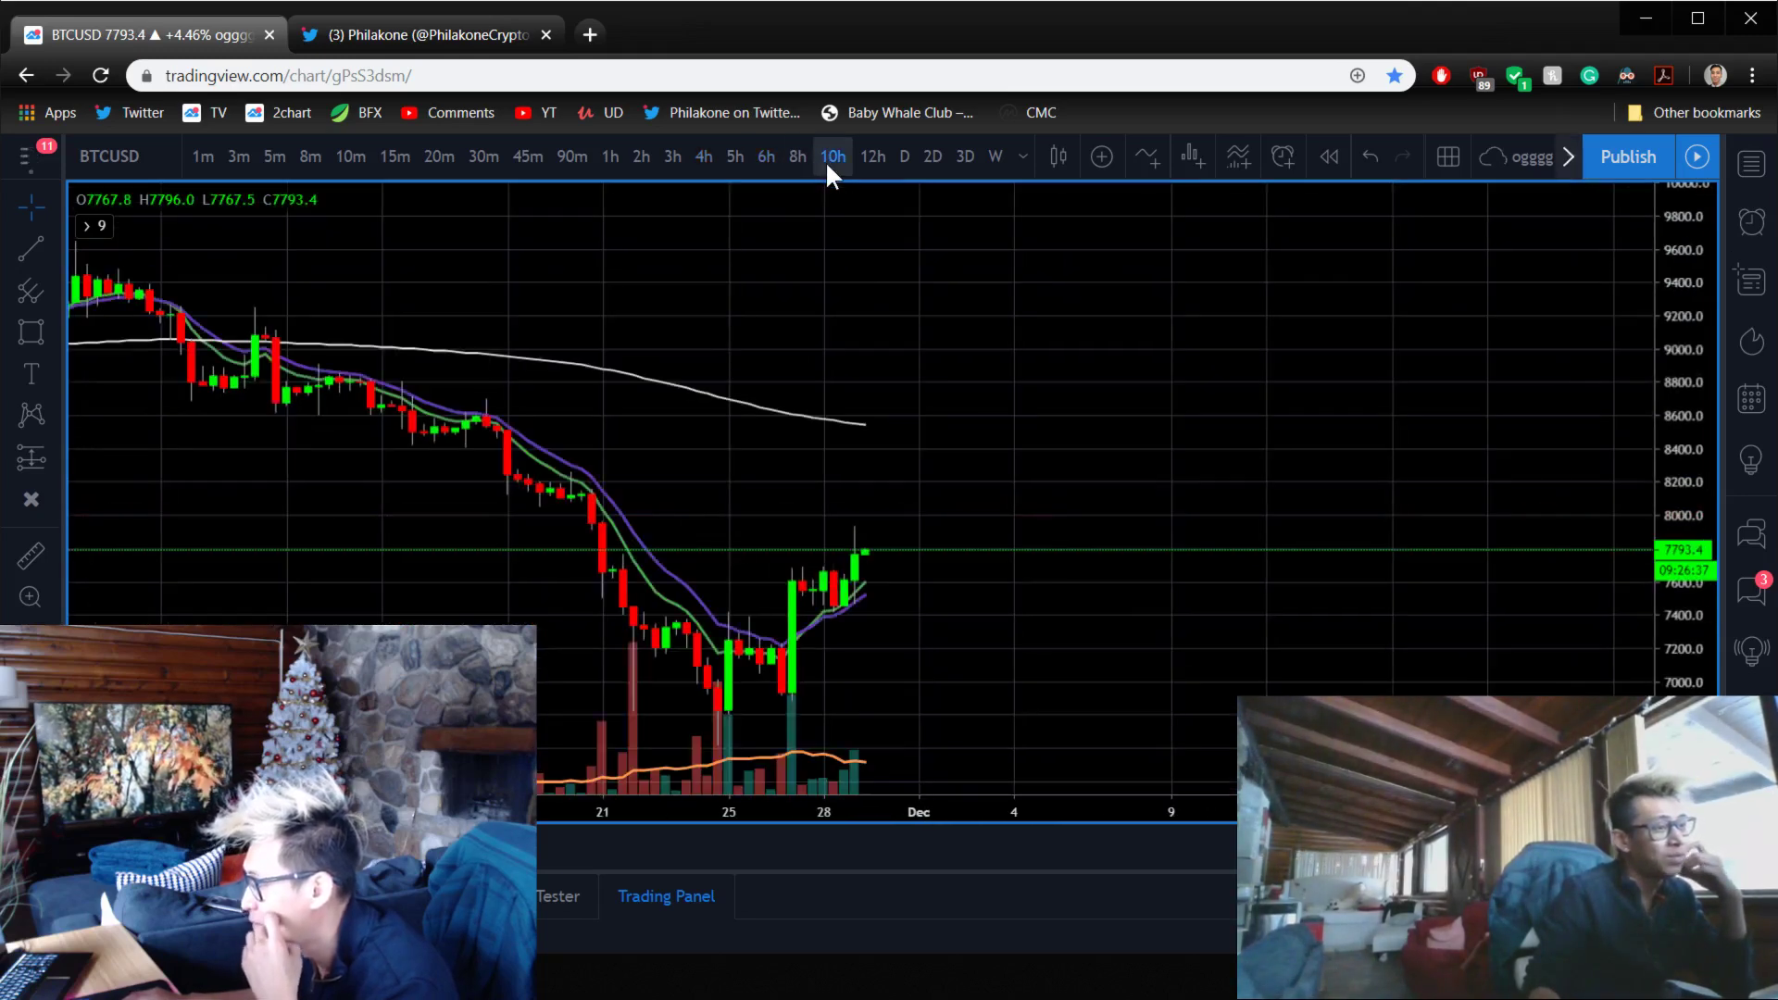
pyautogui.click(766, 156)
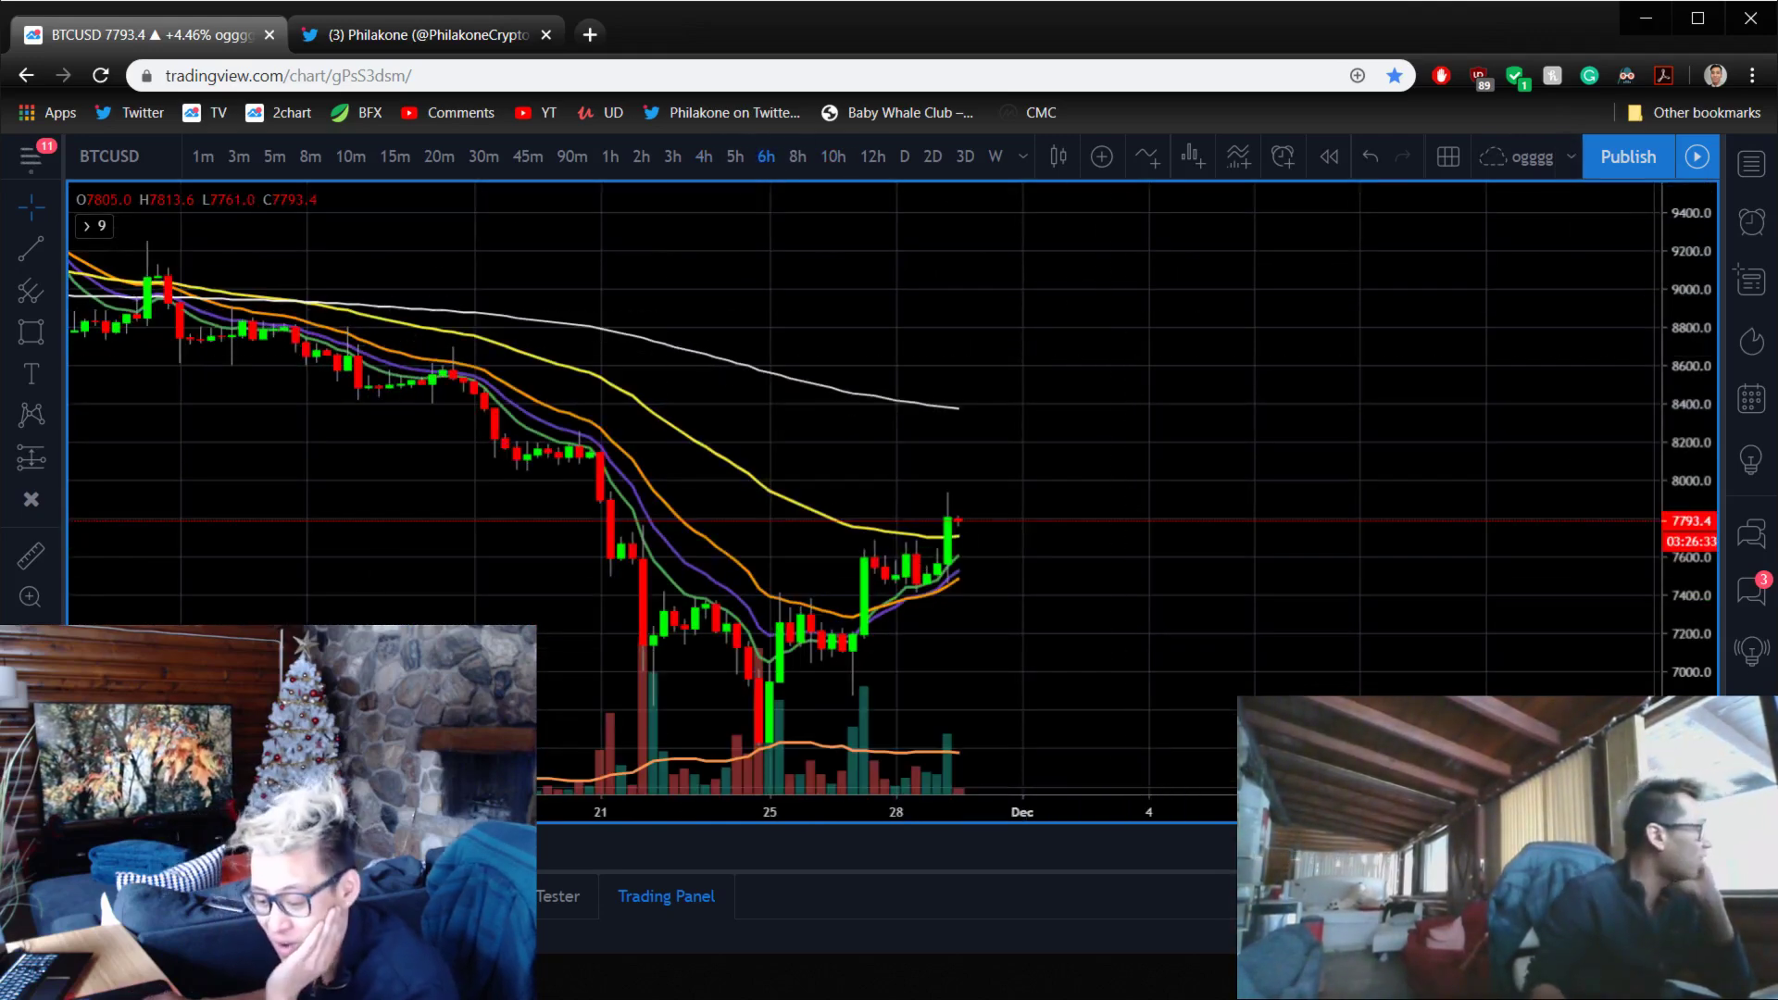
pyautogui.hotkey('alt', 'Tab')
pyautogui.click(1005, 578)
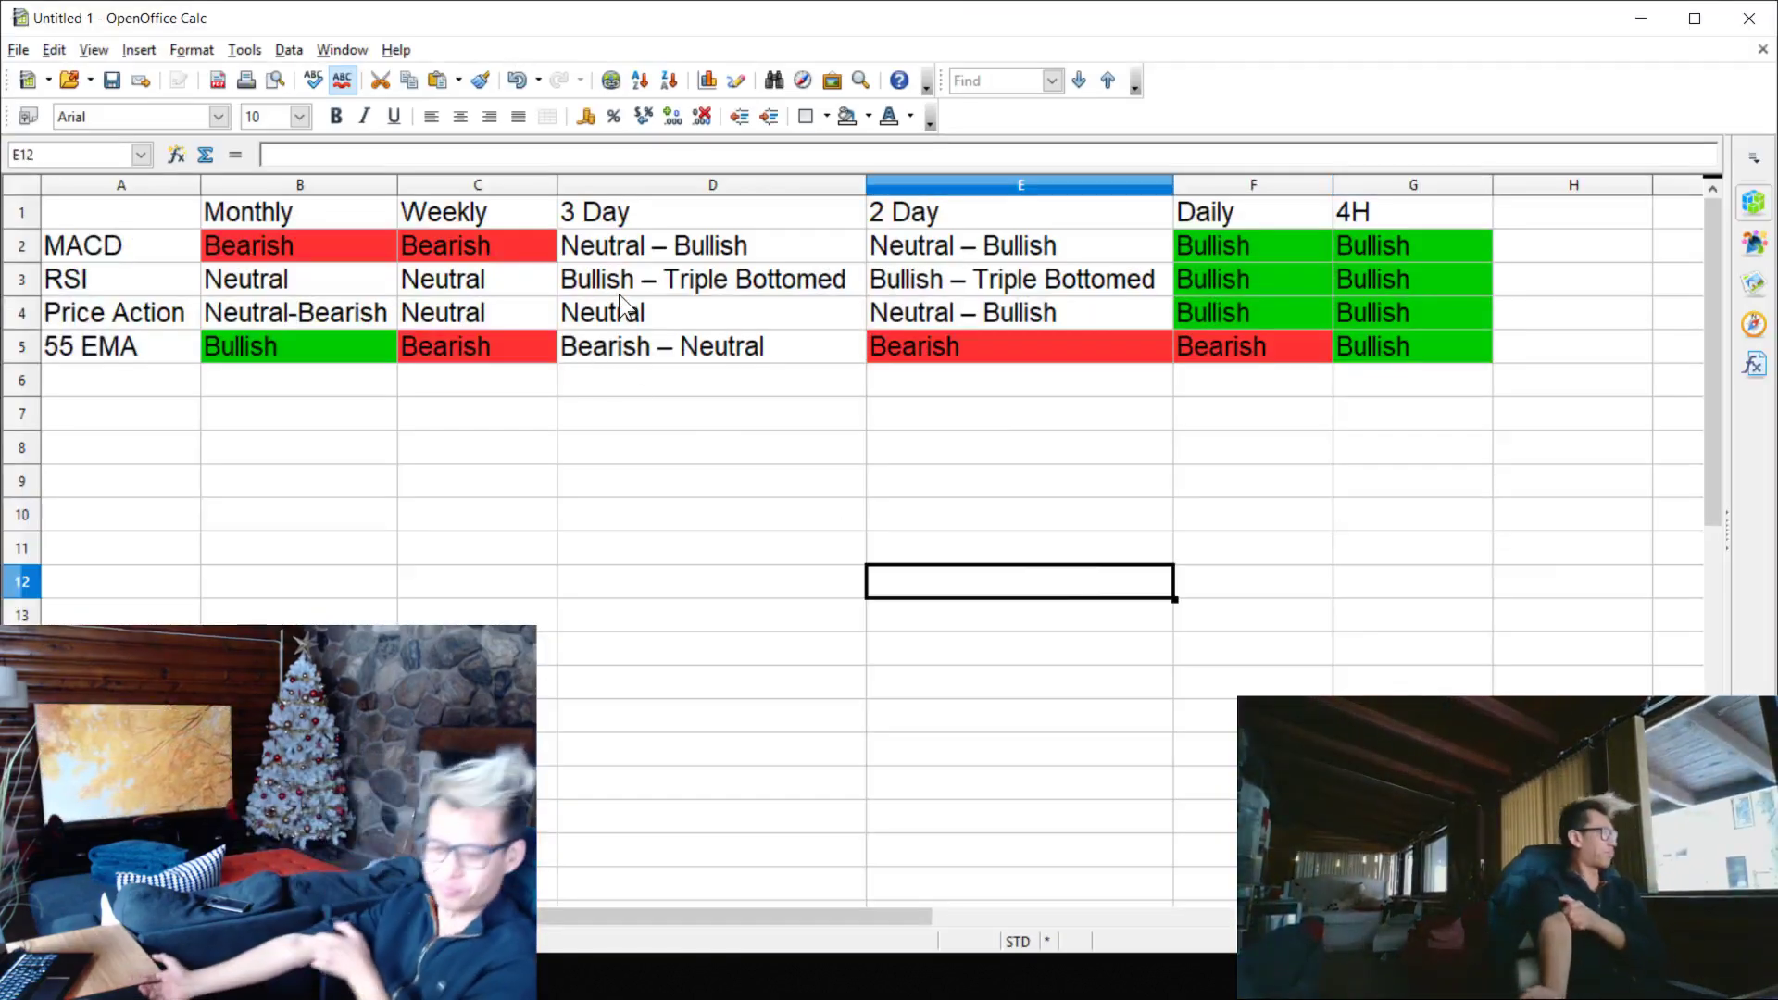
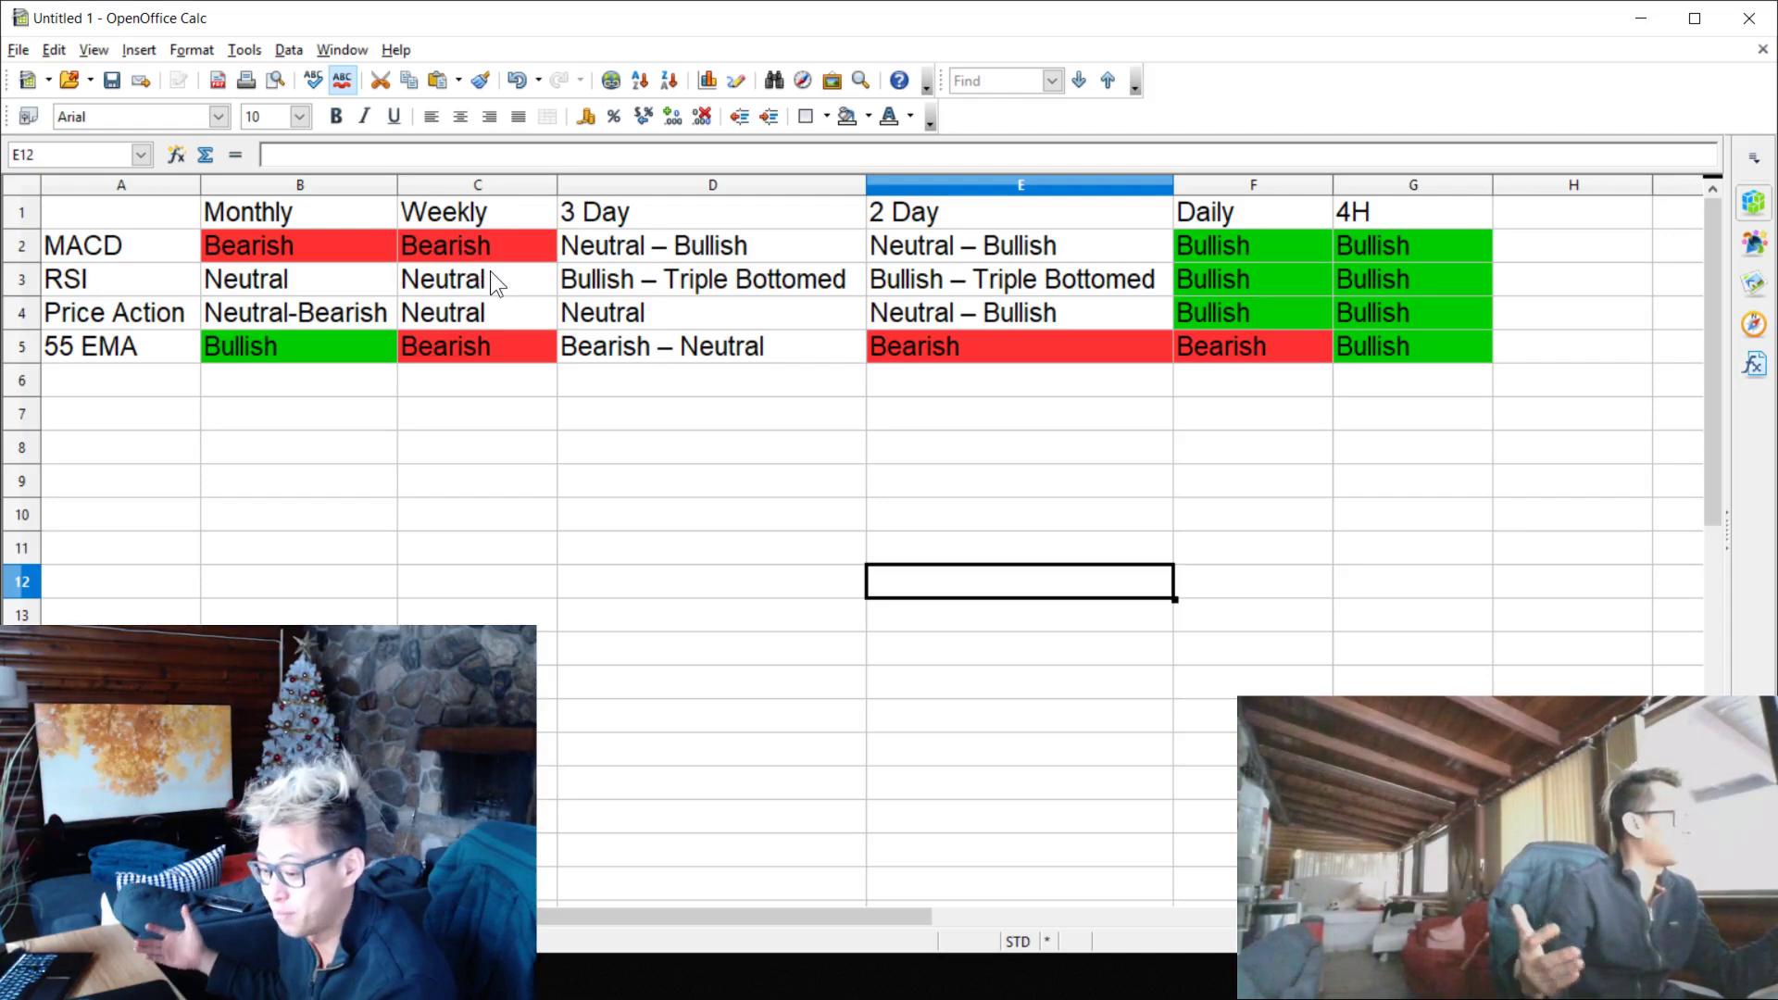
# - Review the Weekly MACD and 2 Day 55 EMA readings in the table
pyautogui.click(363, 207)
pyautogui.click(509, 237)
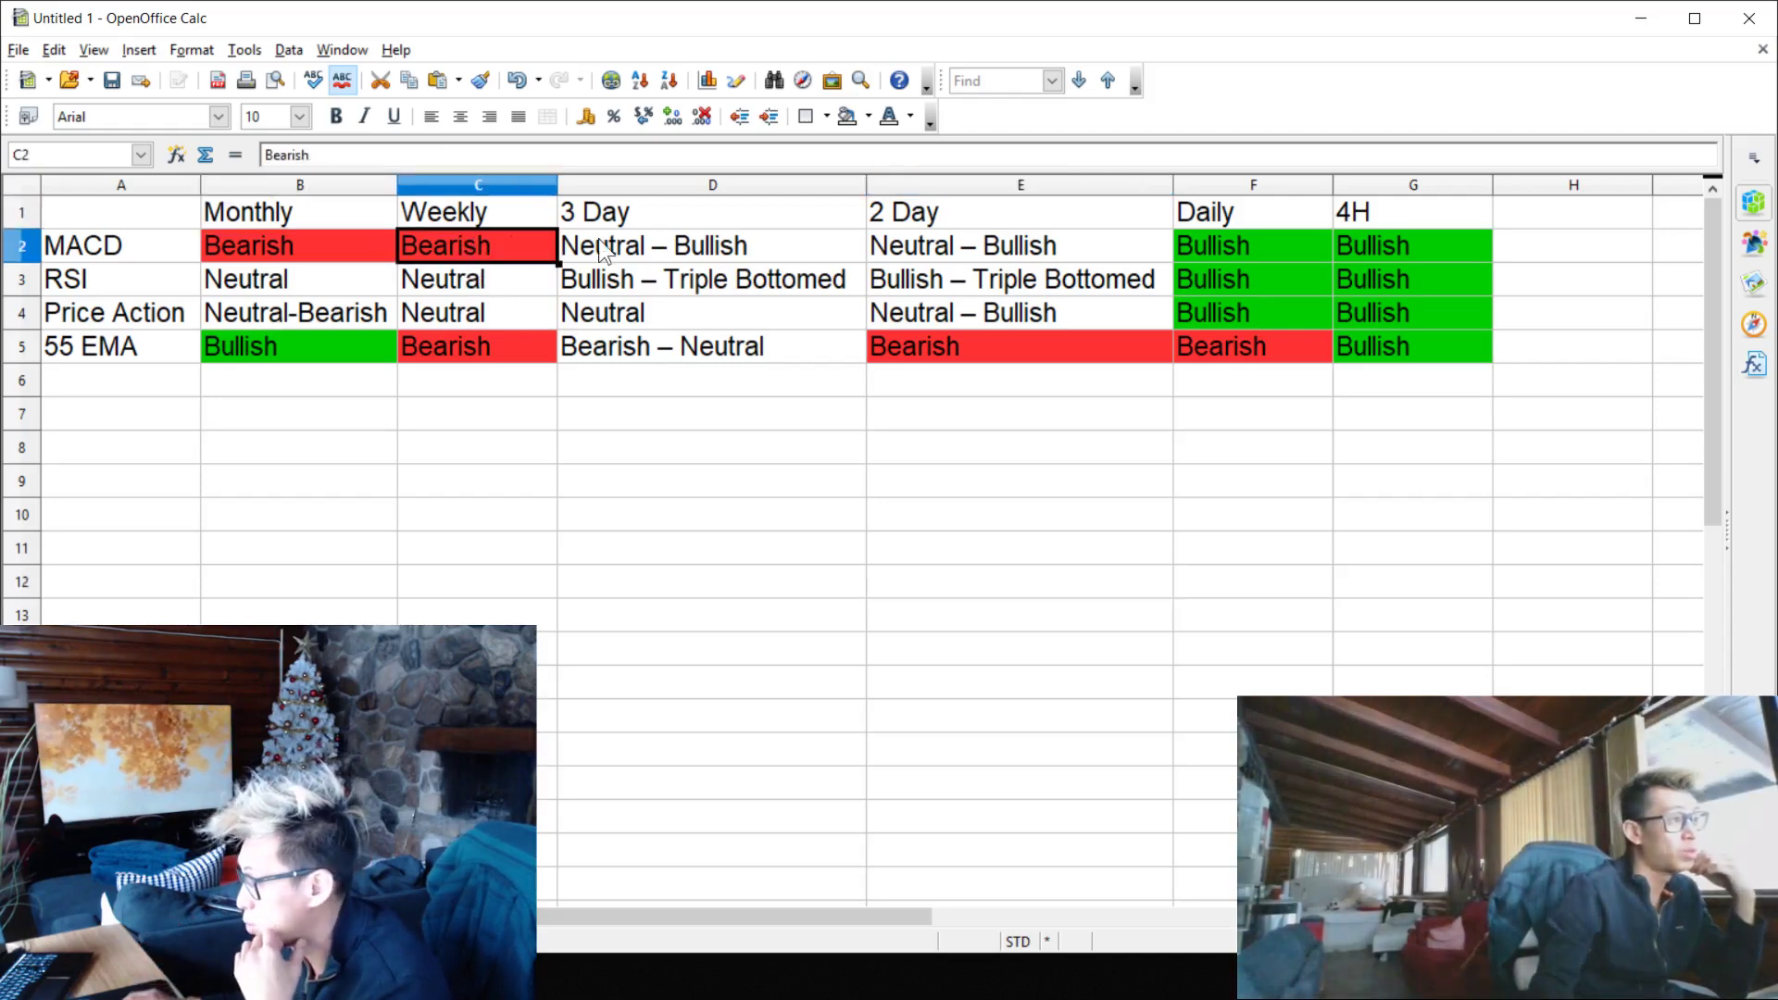
pyautogui.click(947, 341)
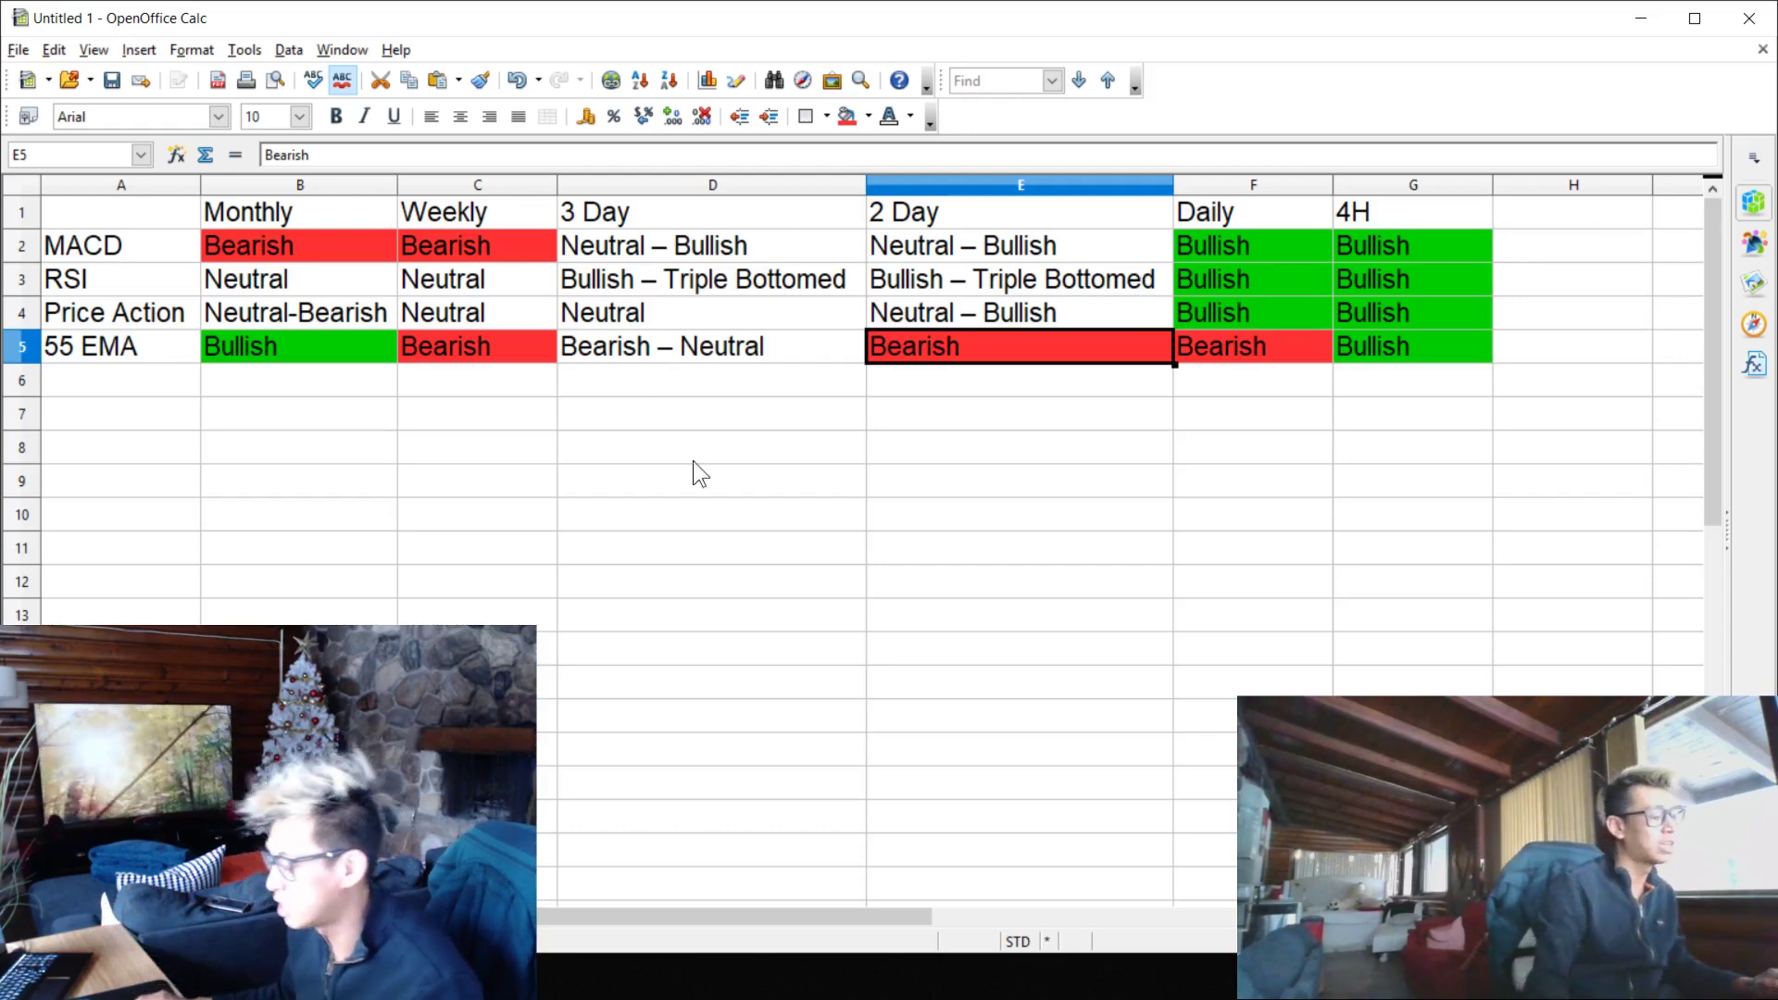
# - Minimize Calc and draw BTCUSD's upper 4-hour trendline from the 25 Nov swing
pyautogui.click(1647, 28)
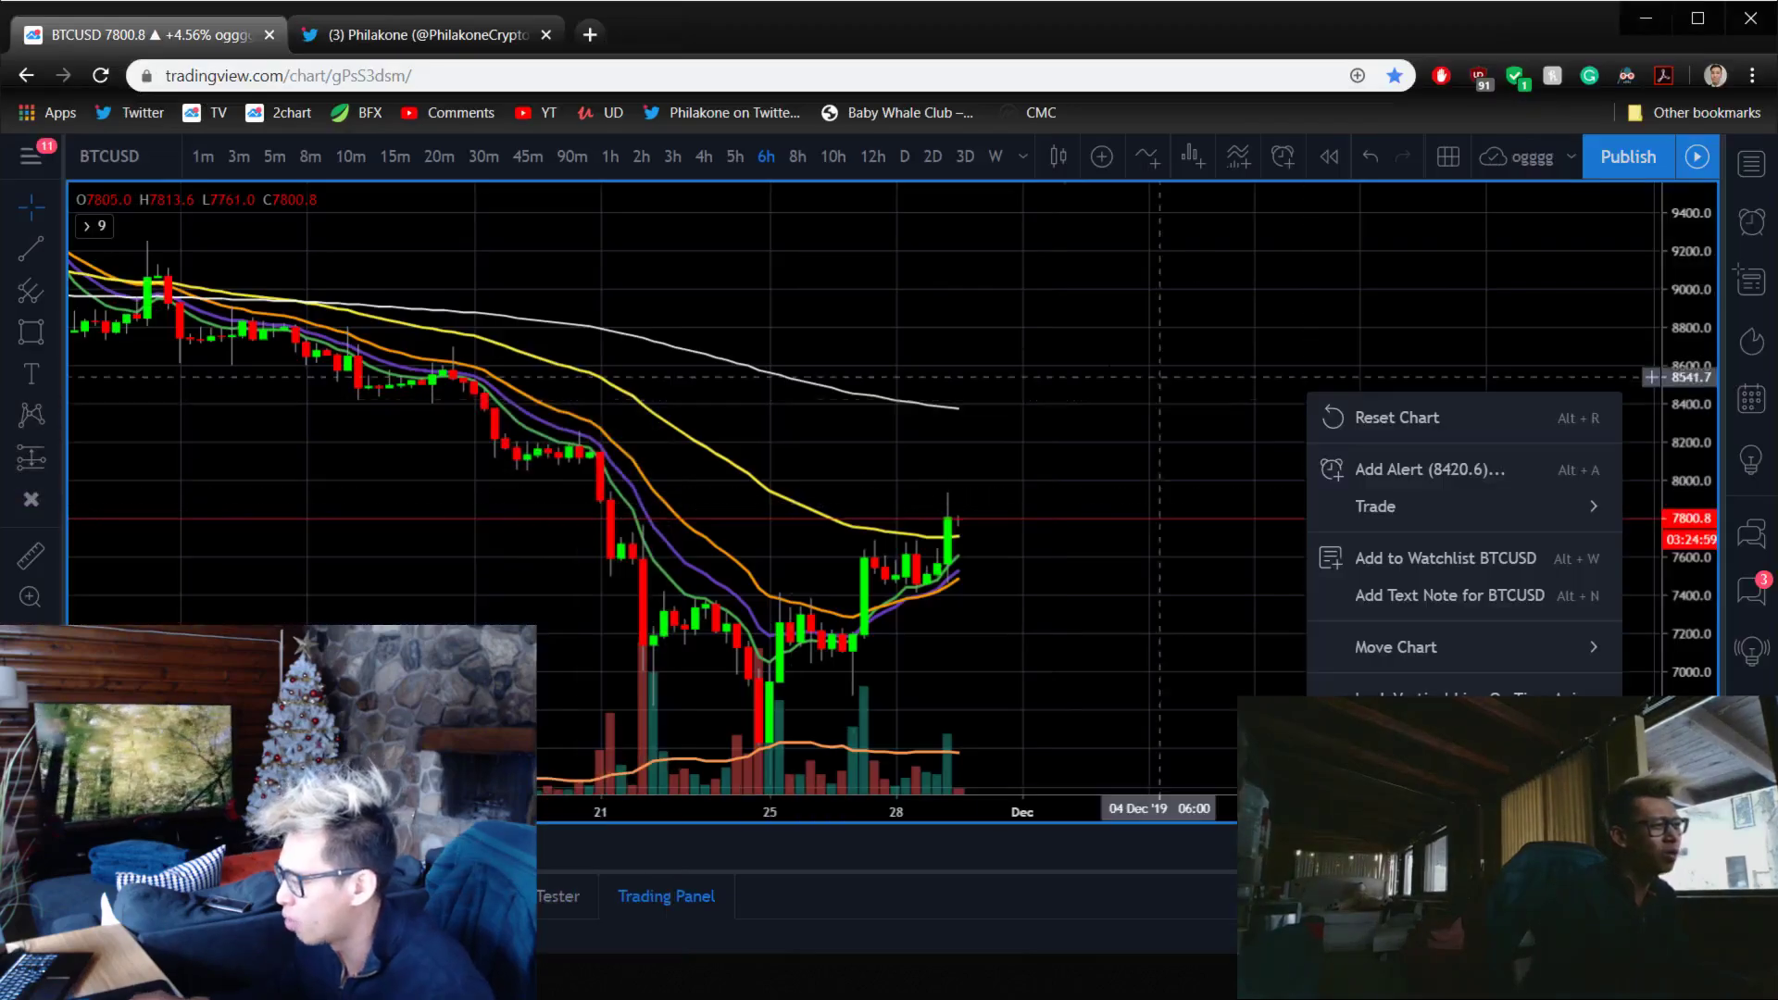
pyautogui.doubleClick(1031, 331)
pyautogui.scroll(4, 1301, 495)
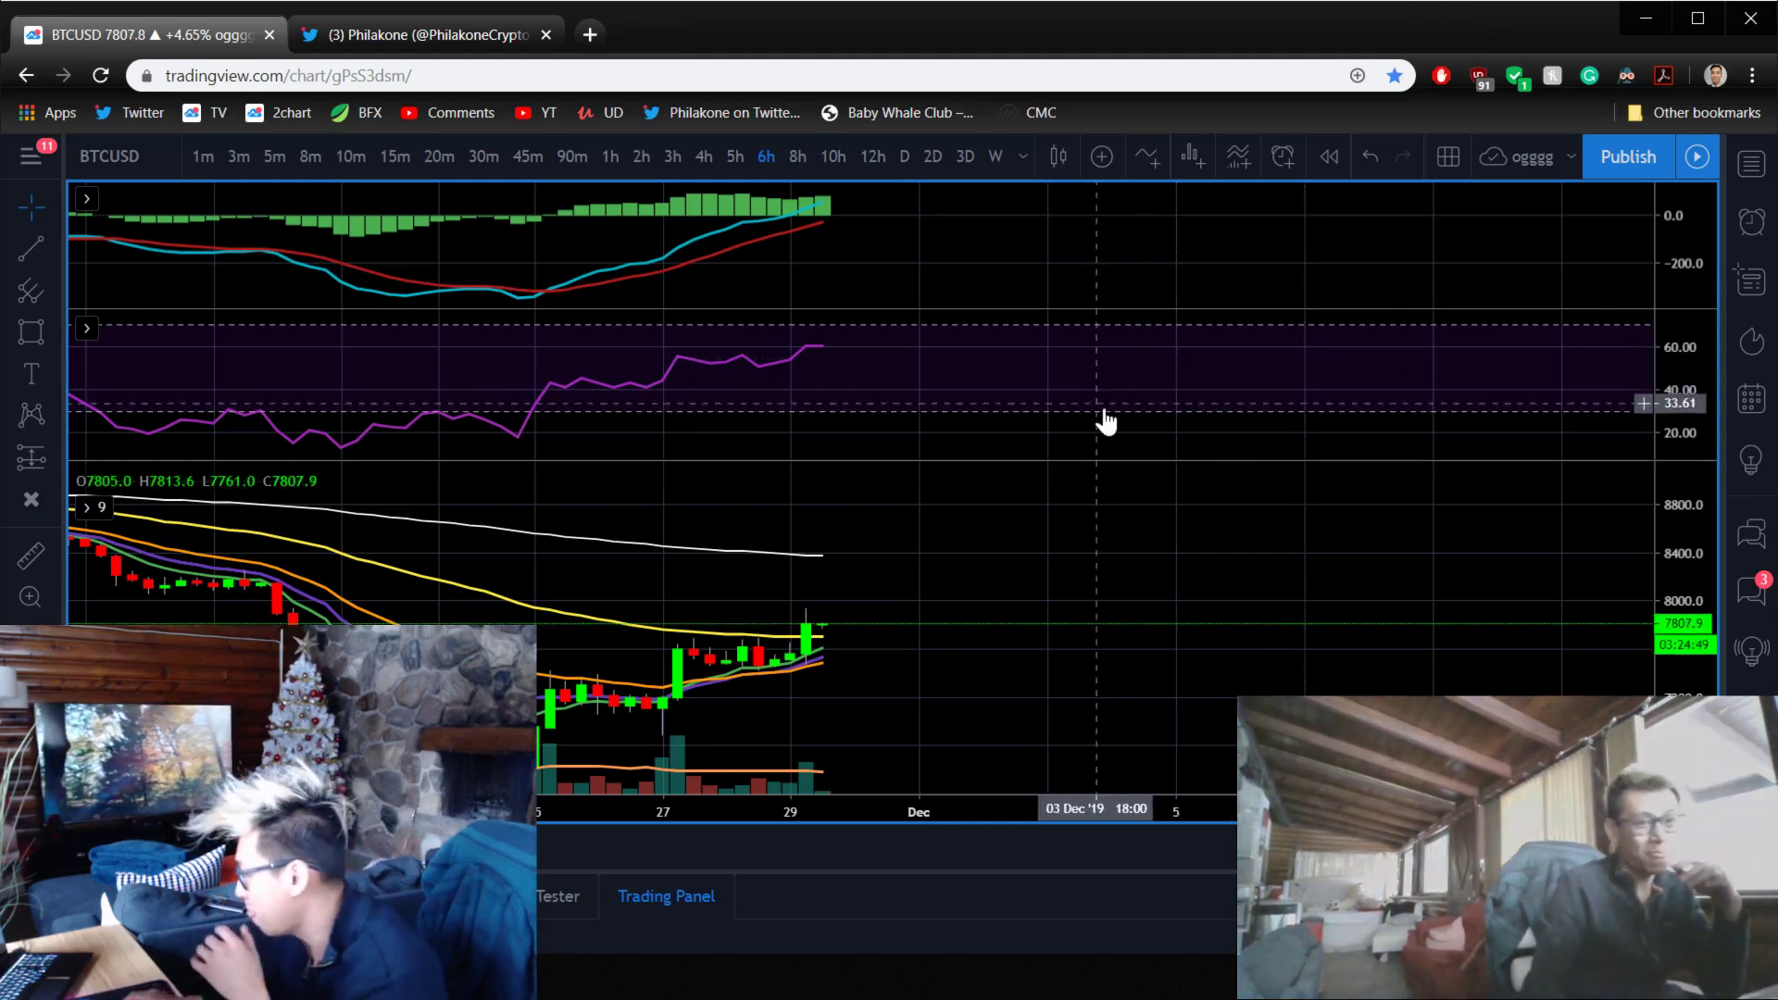
pyautogui.click(702, 164)
pyautogui.scroll(-3, 1216, 662)
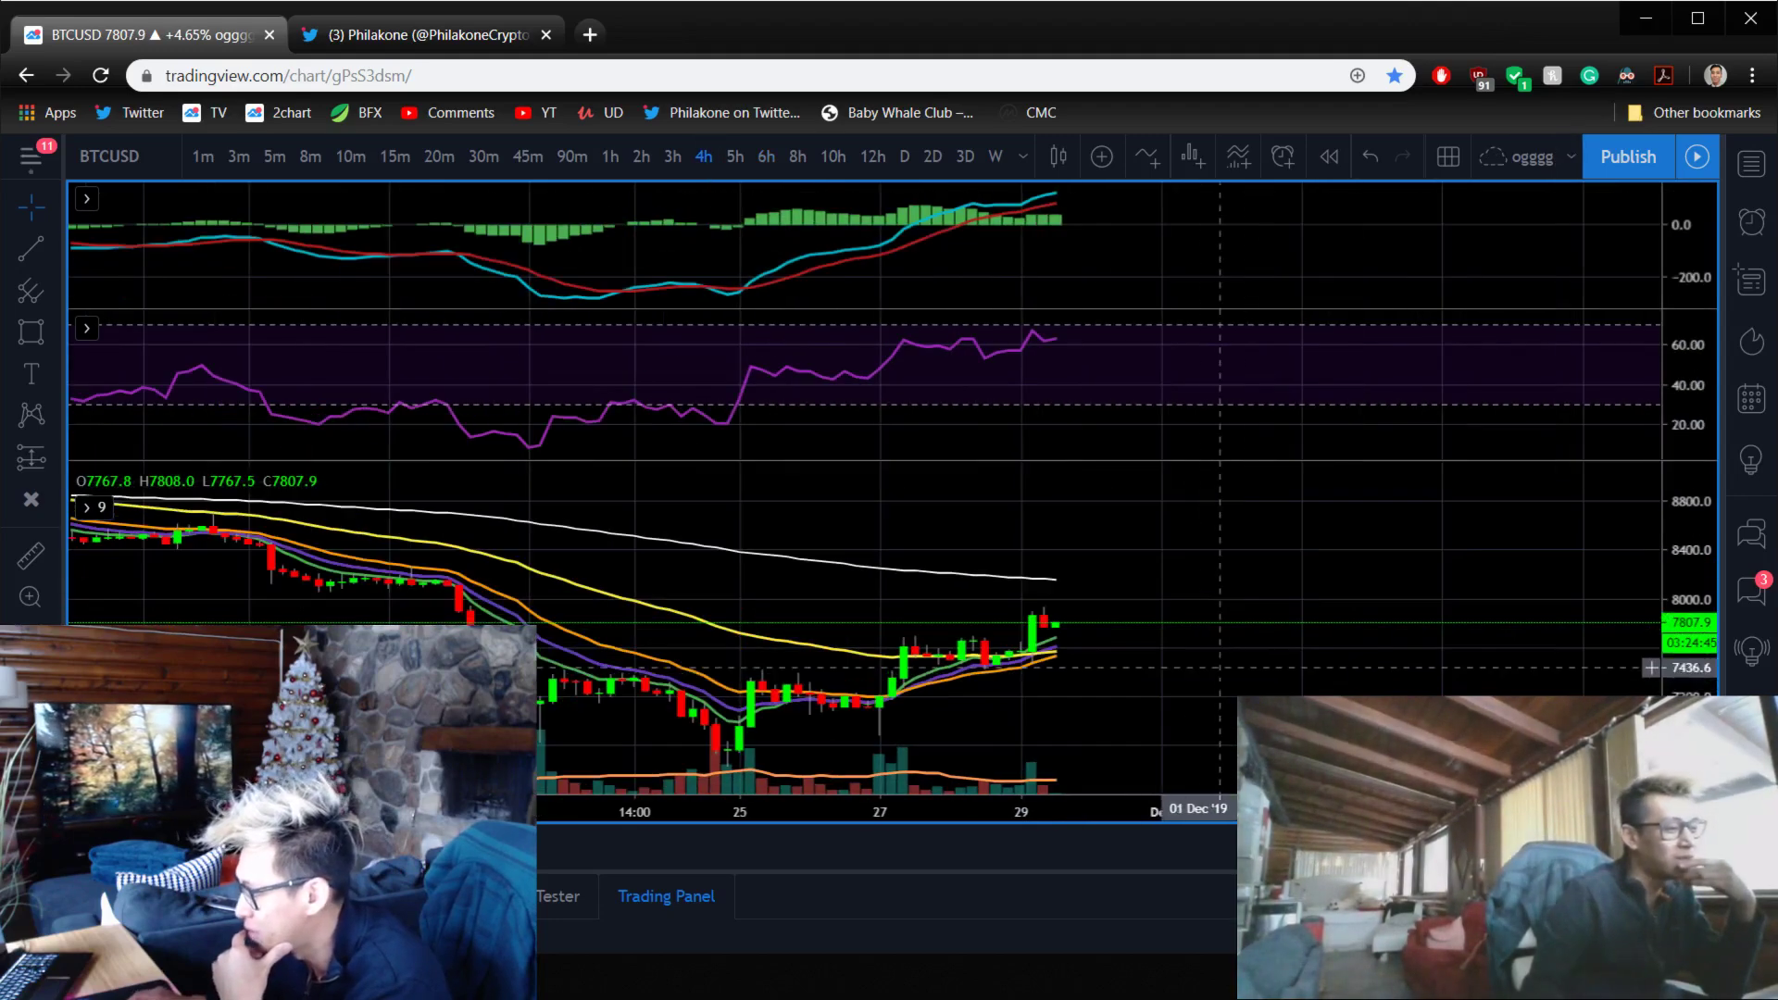
pyautogui.doubleClick(1217, 696)
pyautogui.moveTo(1219, 649); pyautogui.dragTo(1105, 639)
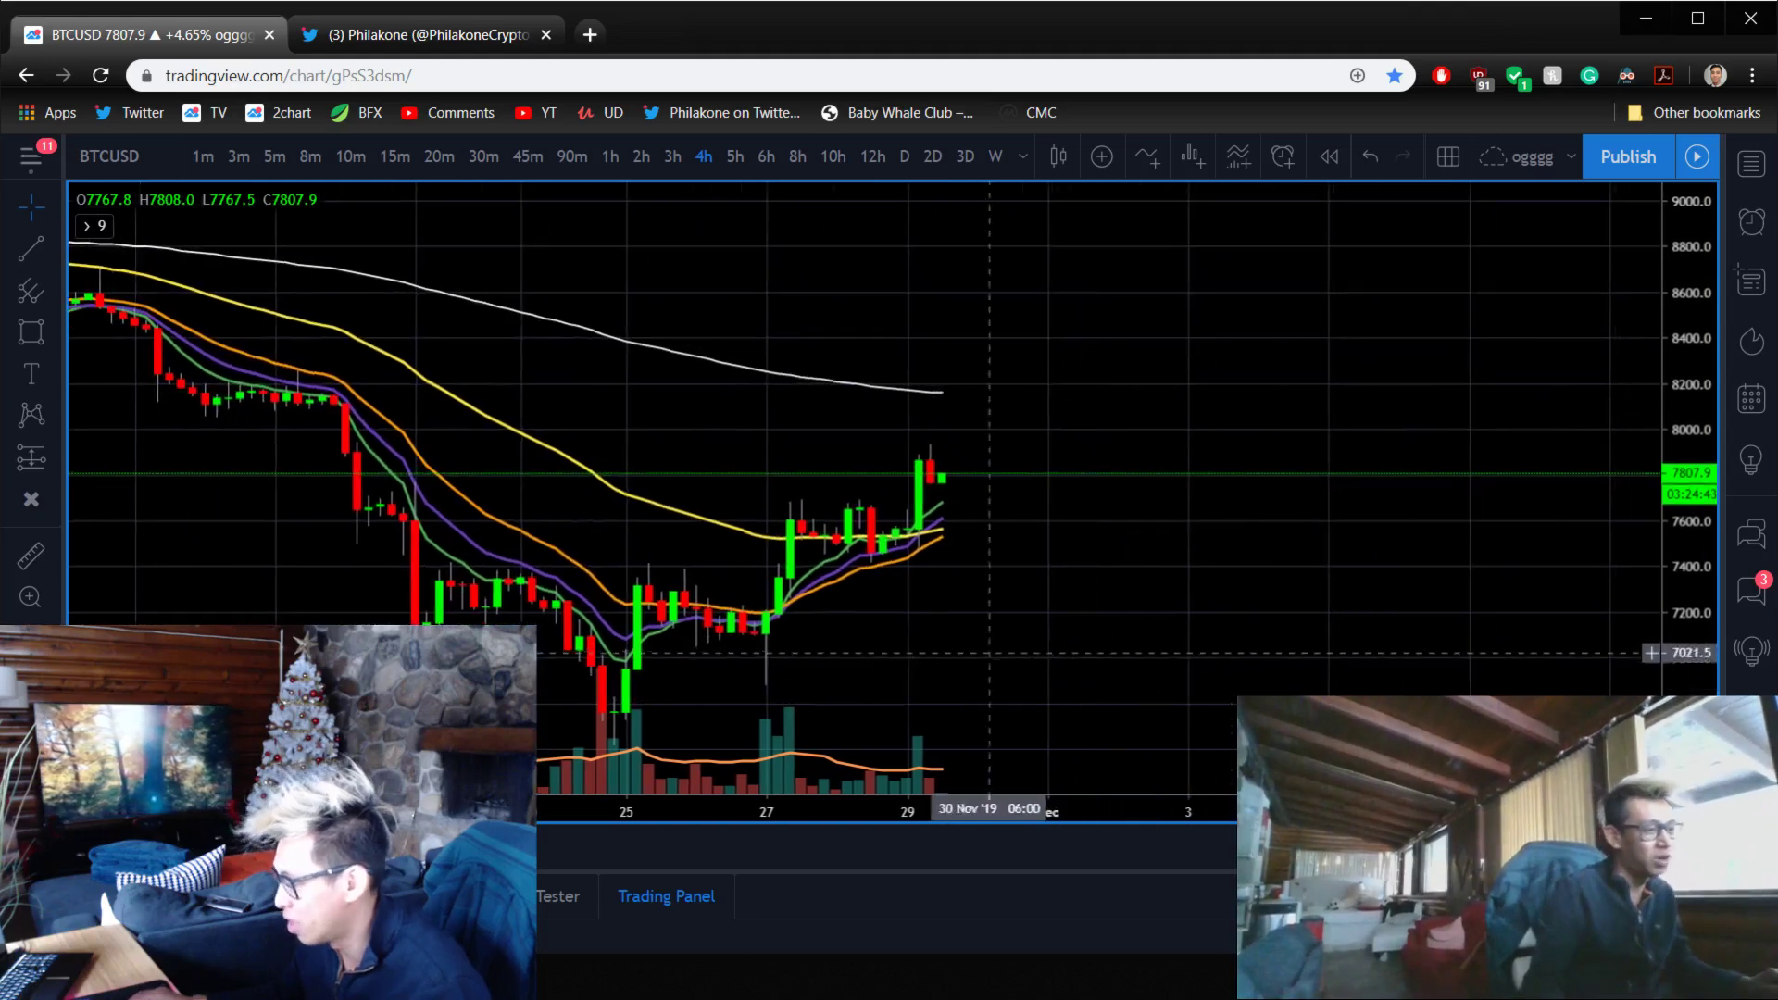
pyautogui.click(37, 251)
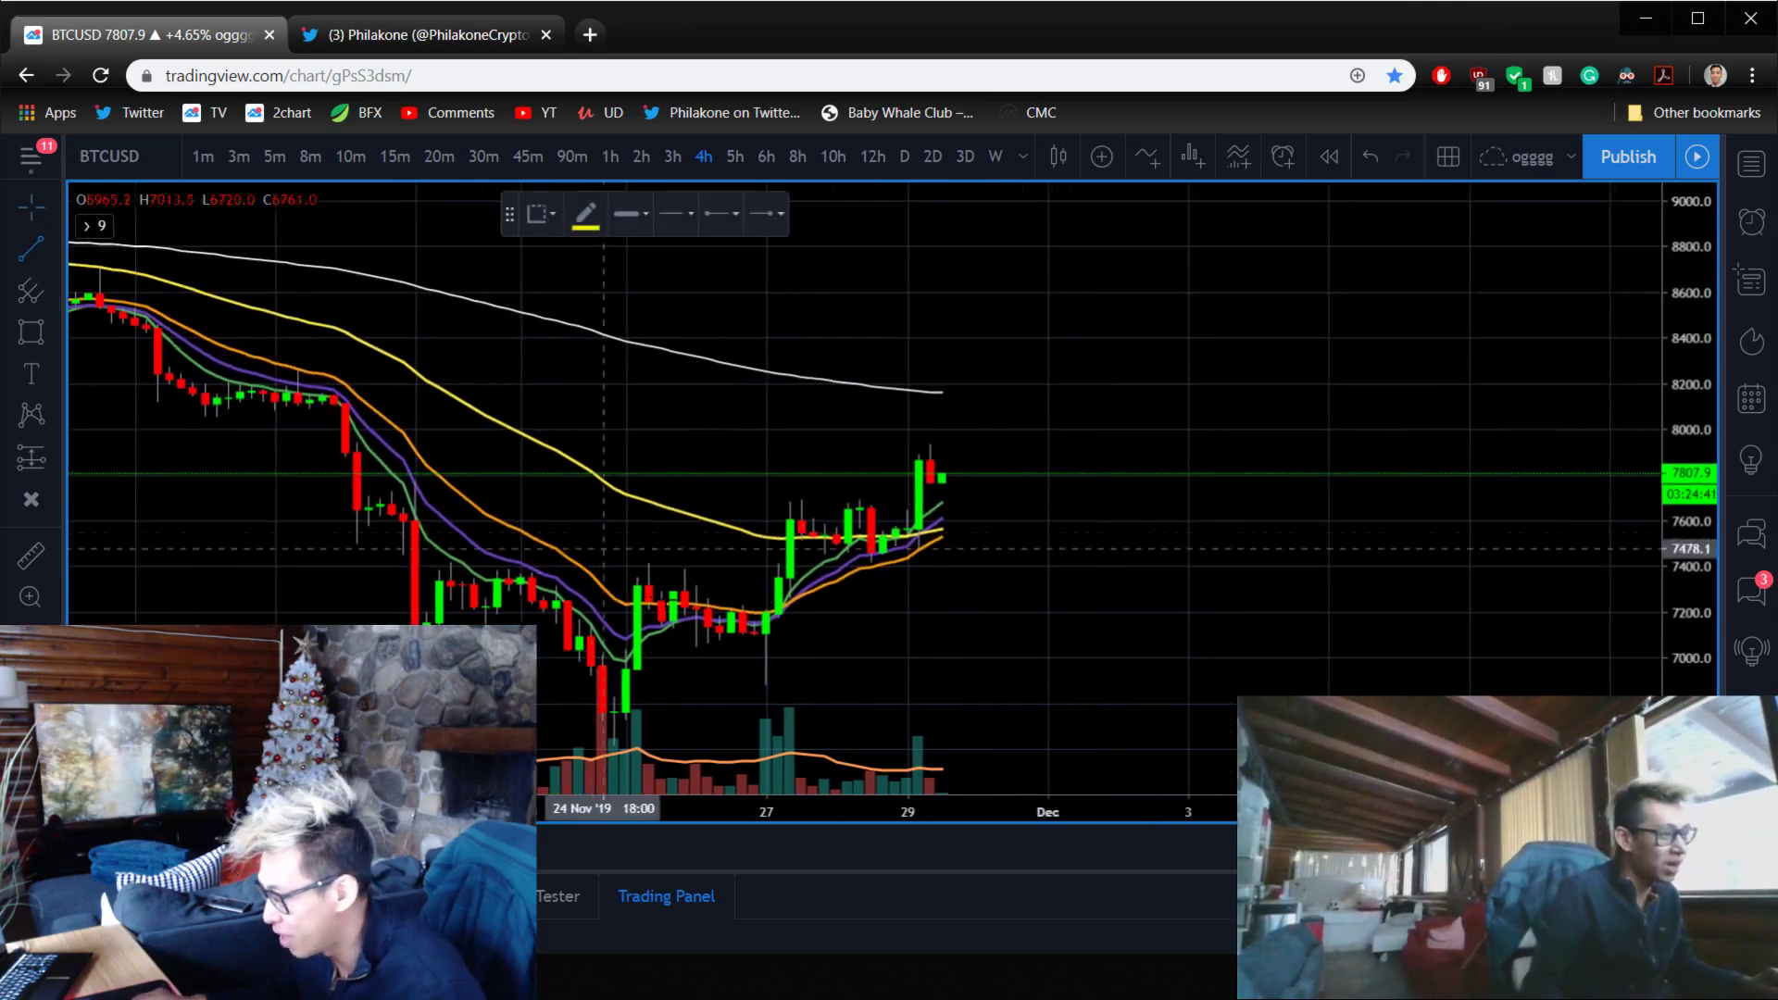
pyautogui.click(625, 587)
pyautogui.click(1070, 383)
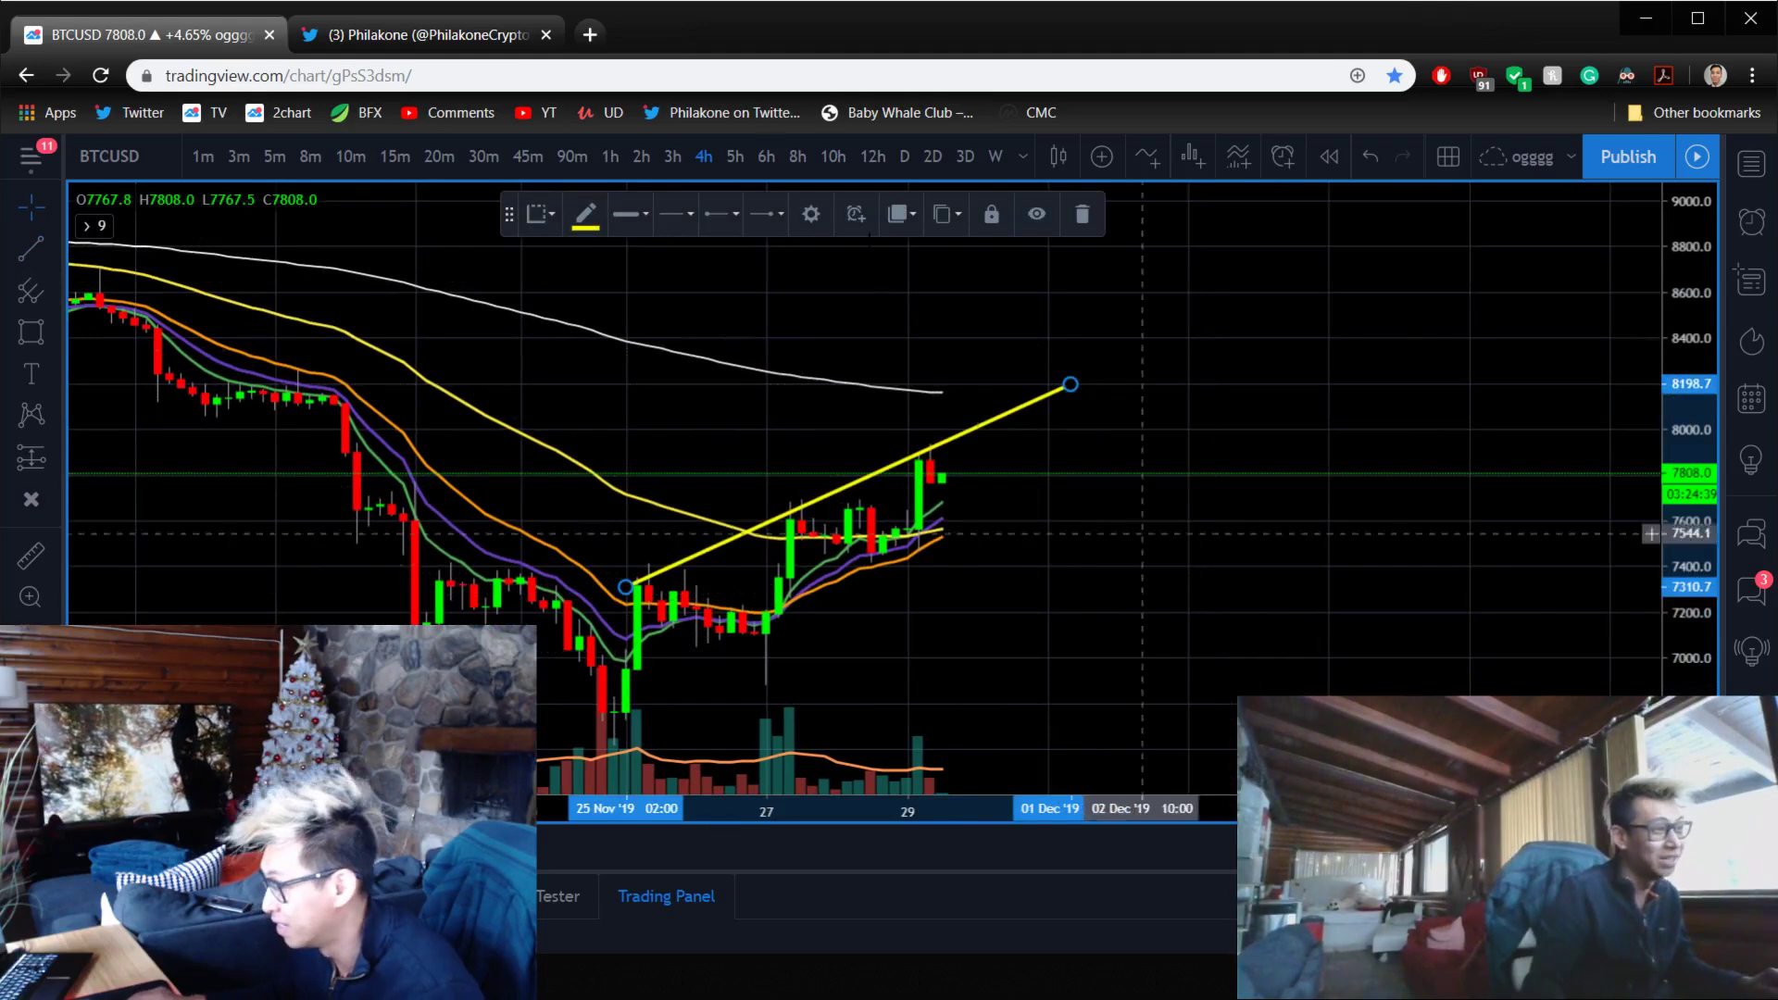
# - On 2-hour candles, draw the lower trendline from the 27 Nov low to the upper line
pyautogui.click(641, 156)
pyautogui.rightClick(1289, 545)
pyautogui.click(1008, 611)
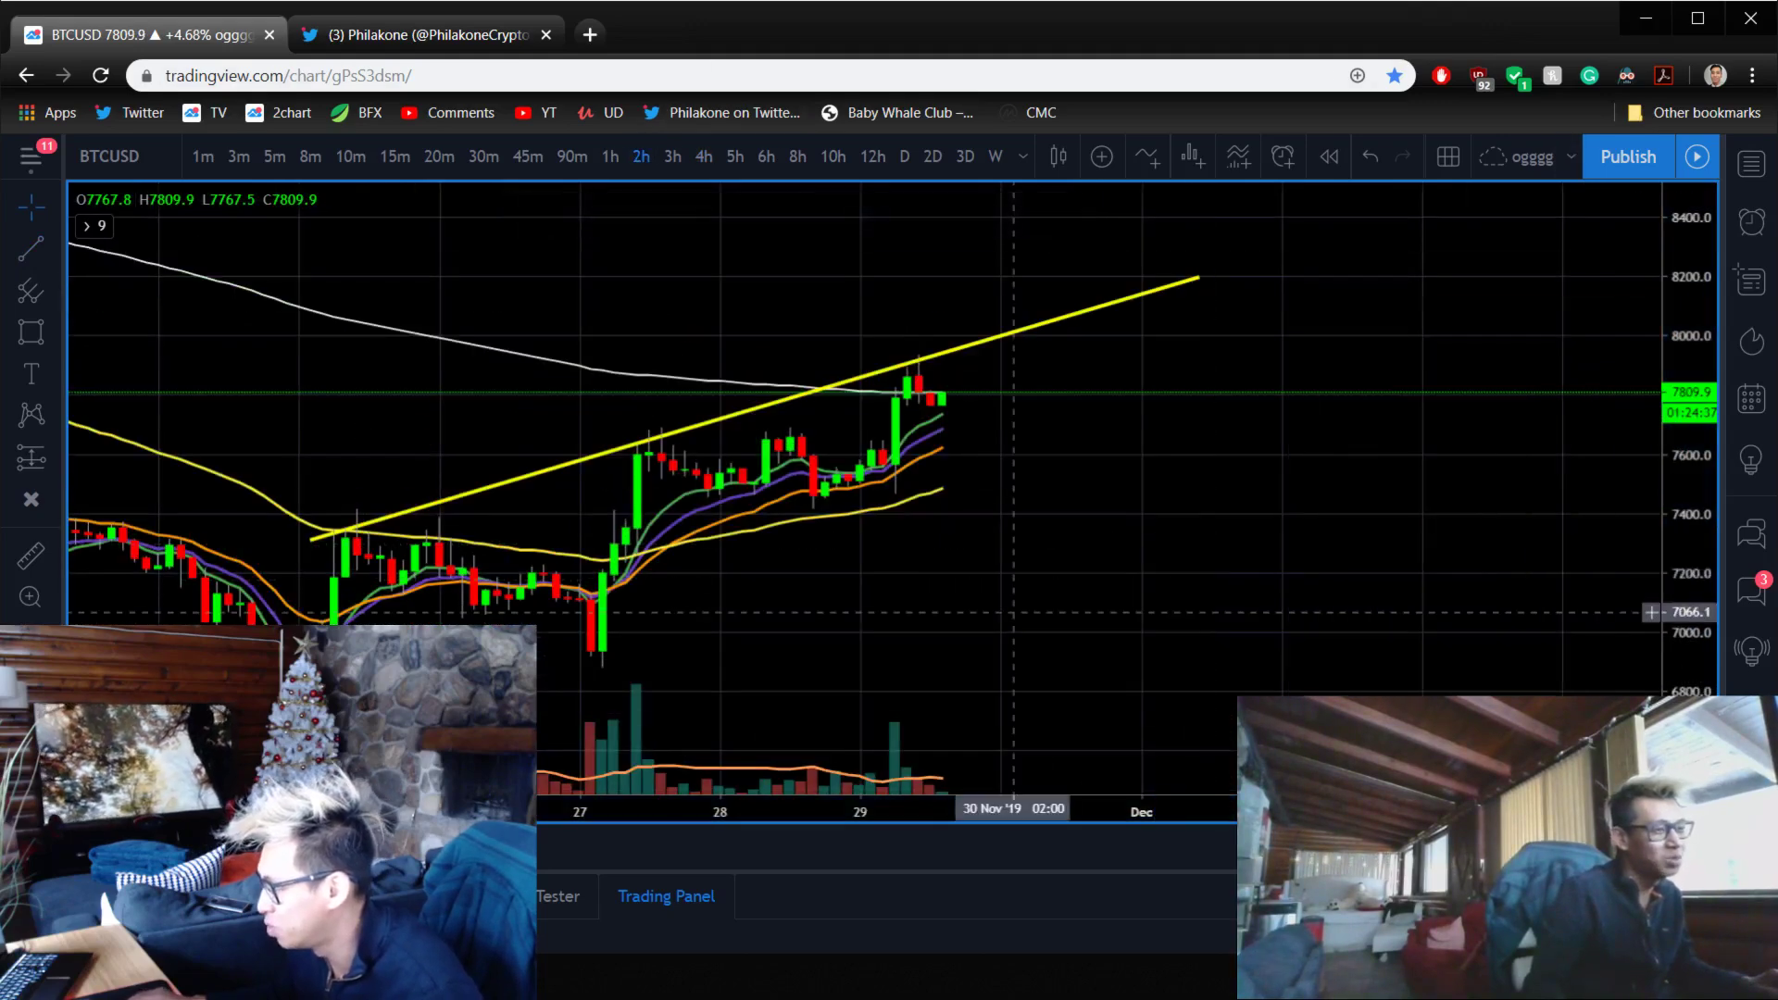
pyautogui.scroll(-1, 1064, 643)
pyautogui.click(1247, 321)
pyautogui.moveTo(1172, 544); pyautogui.dragTo(1065, 543)
pyautogui.click(33, 255)
pyautogui.click(590, 670)
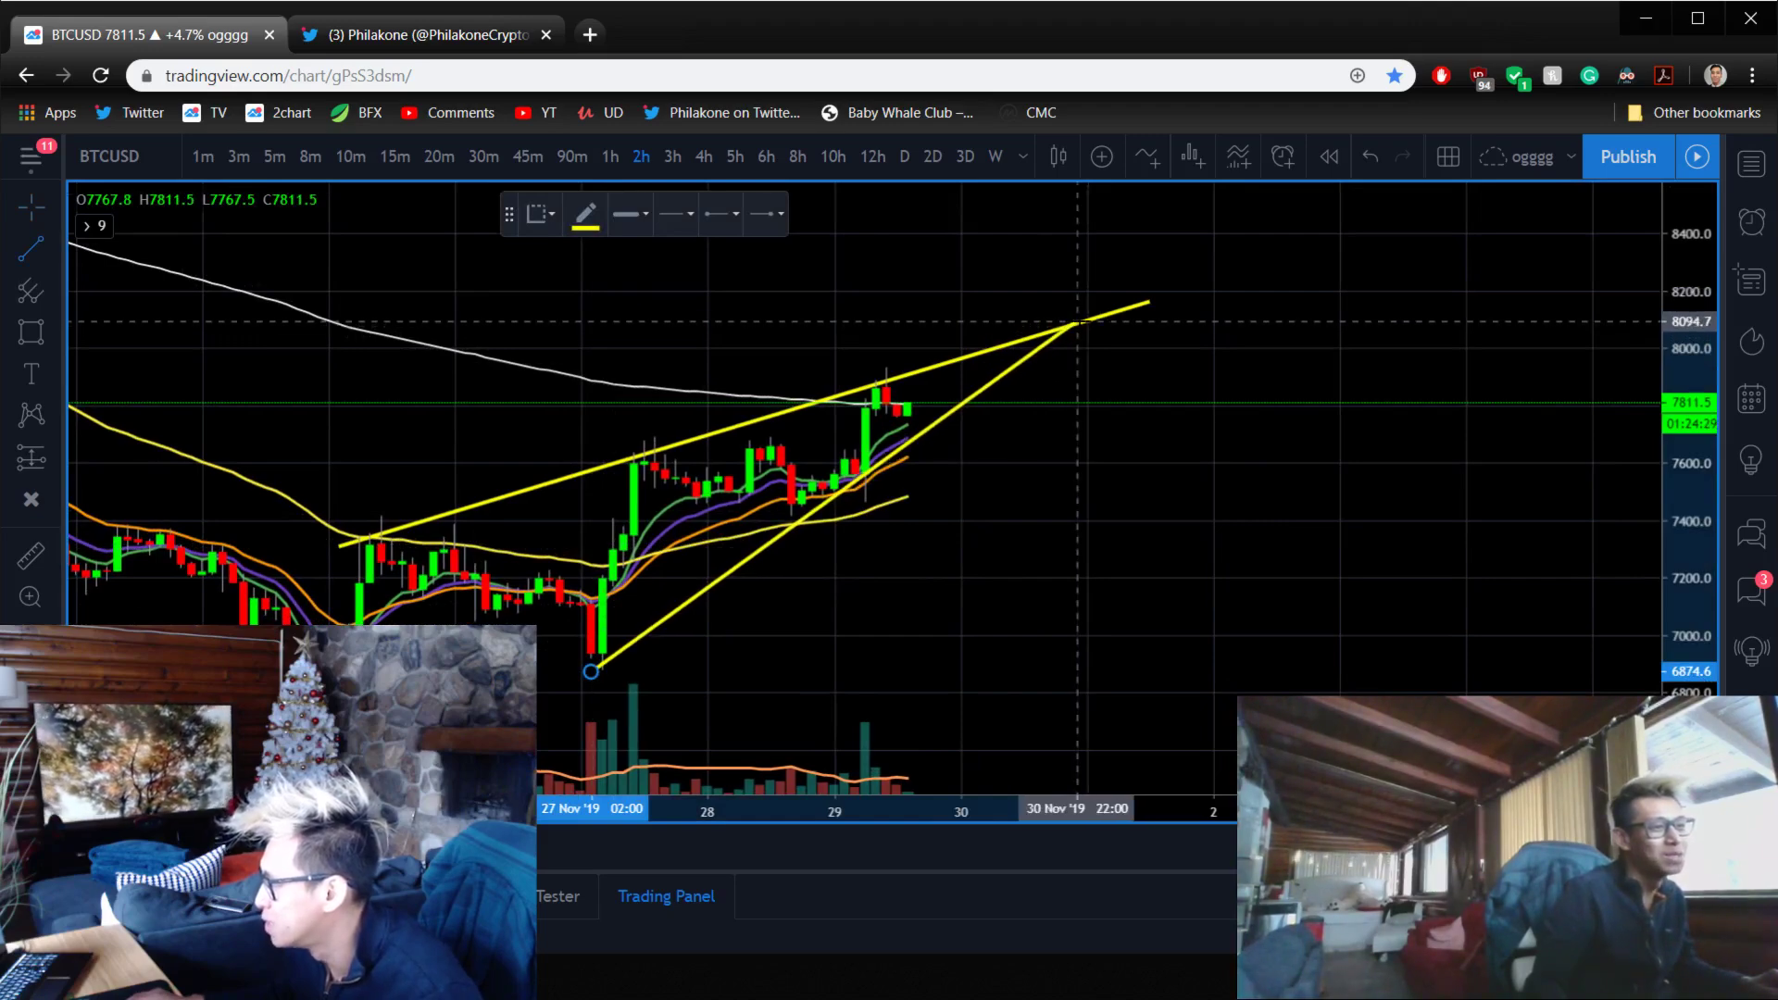
pyautogui.click(1085, 322)
pyautogui.click(958, 660)
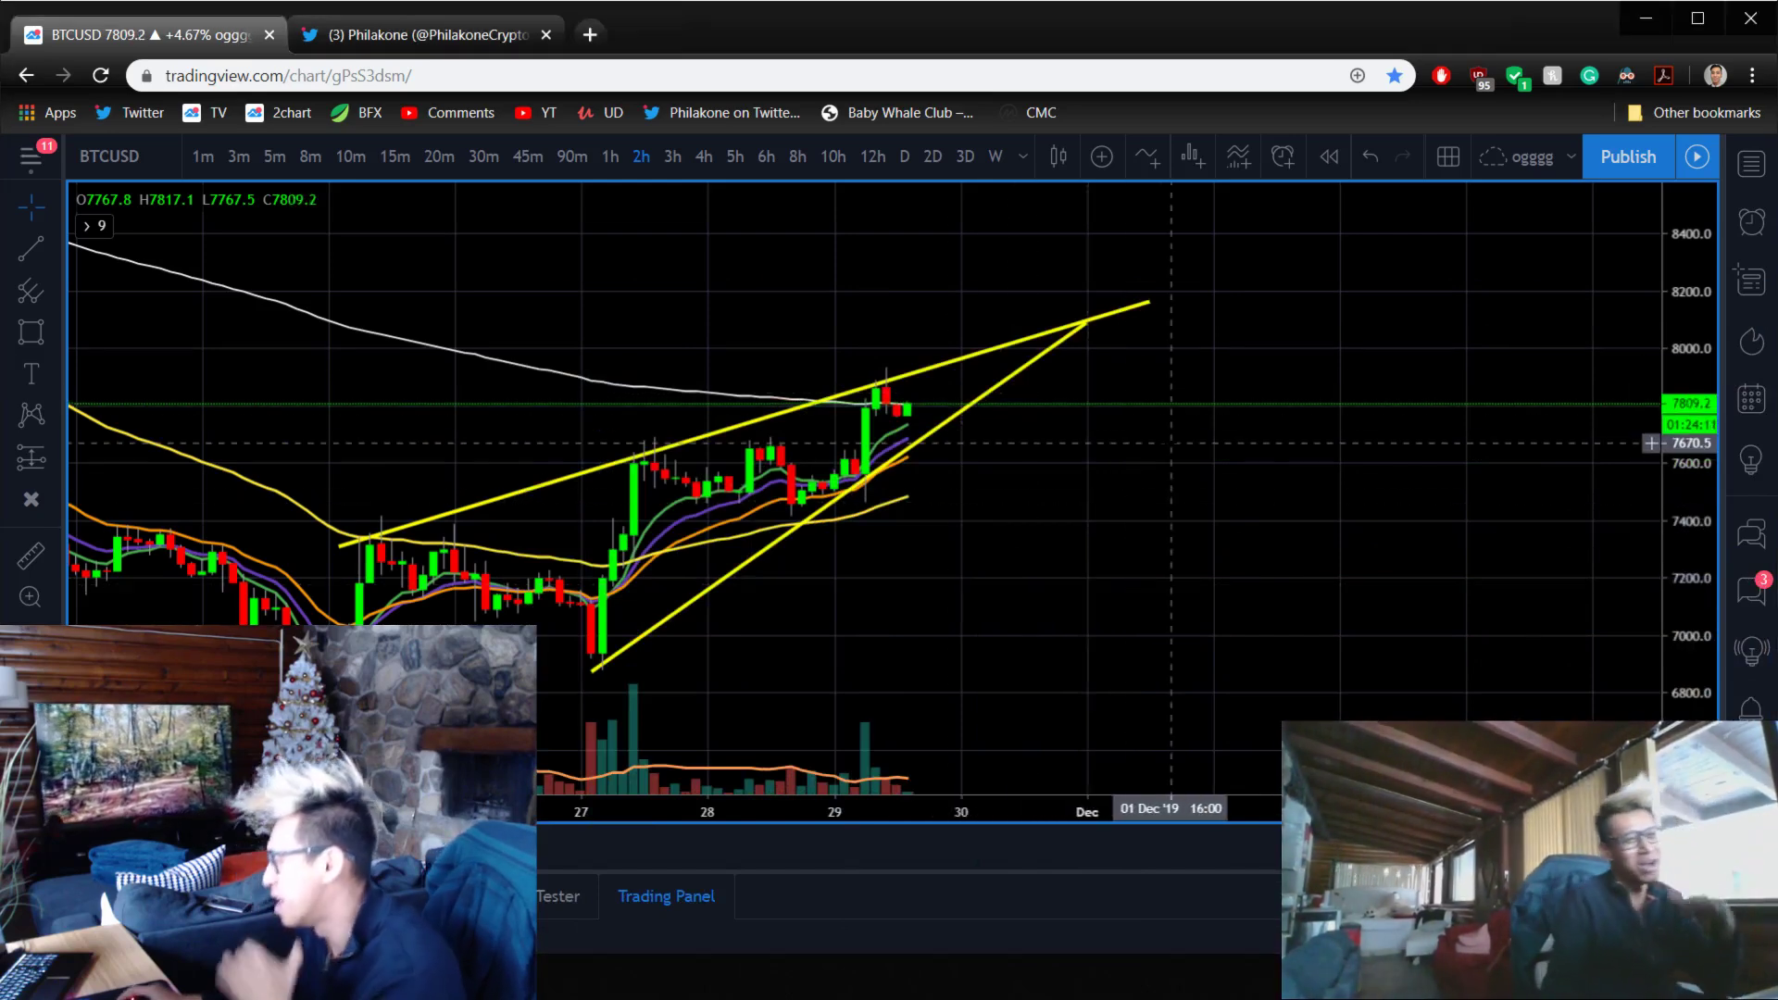
pyautogui.rightClick(1211, 590)
pyautogui.click(993, 601)
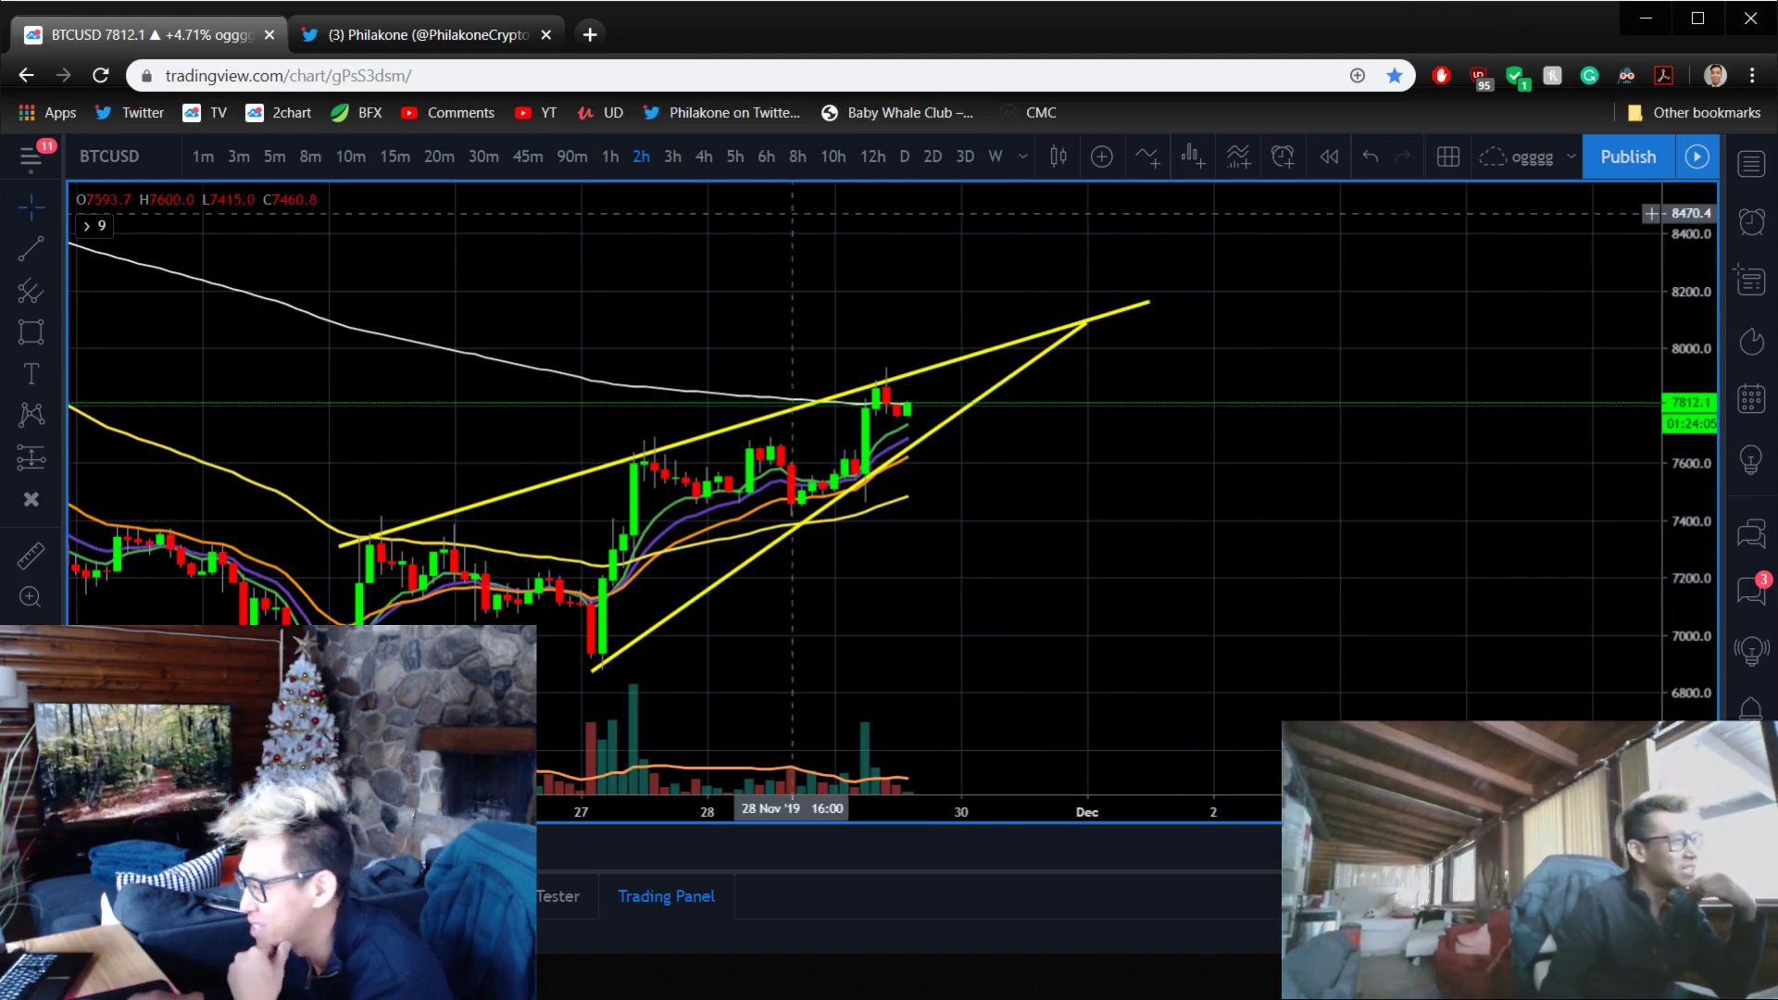
# - Switch BTCUSD to daily candles and remove all drawings from the chart
pyautogui.doubleClick(675, 247)
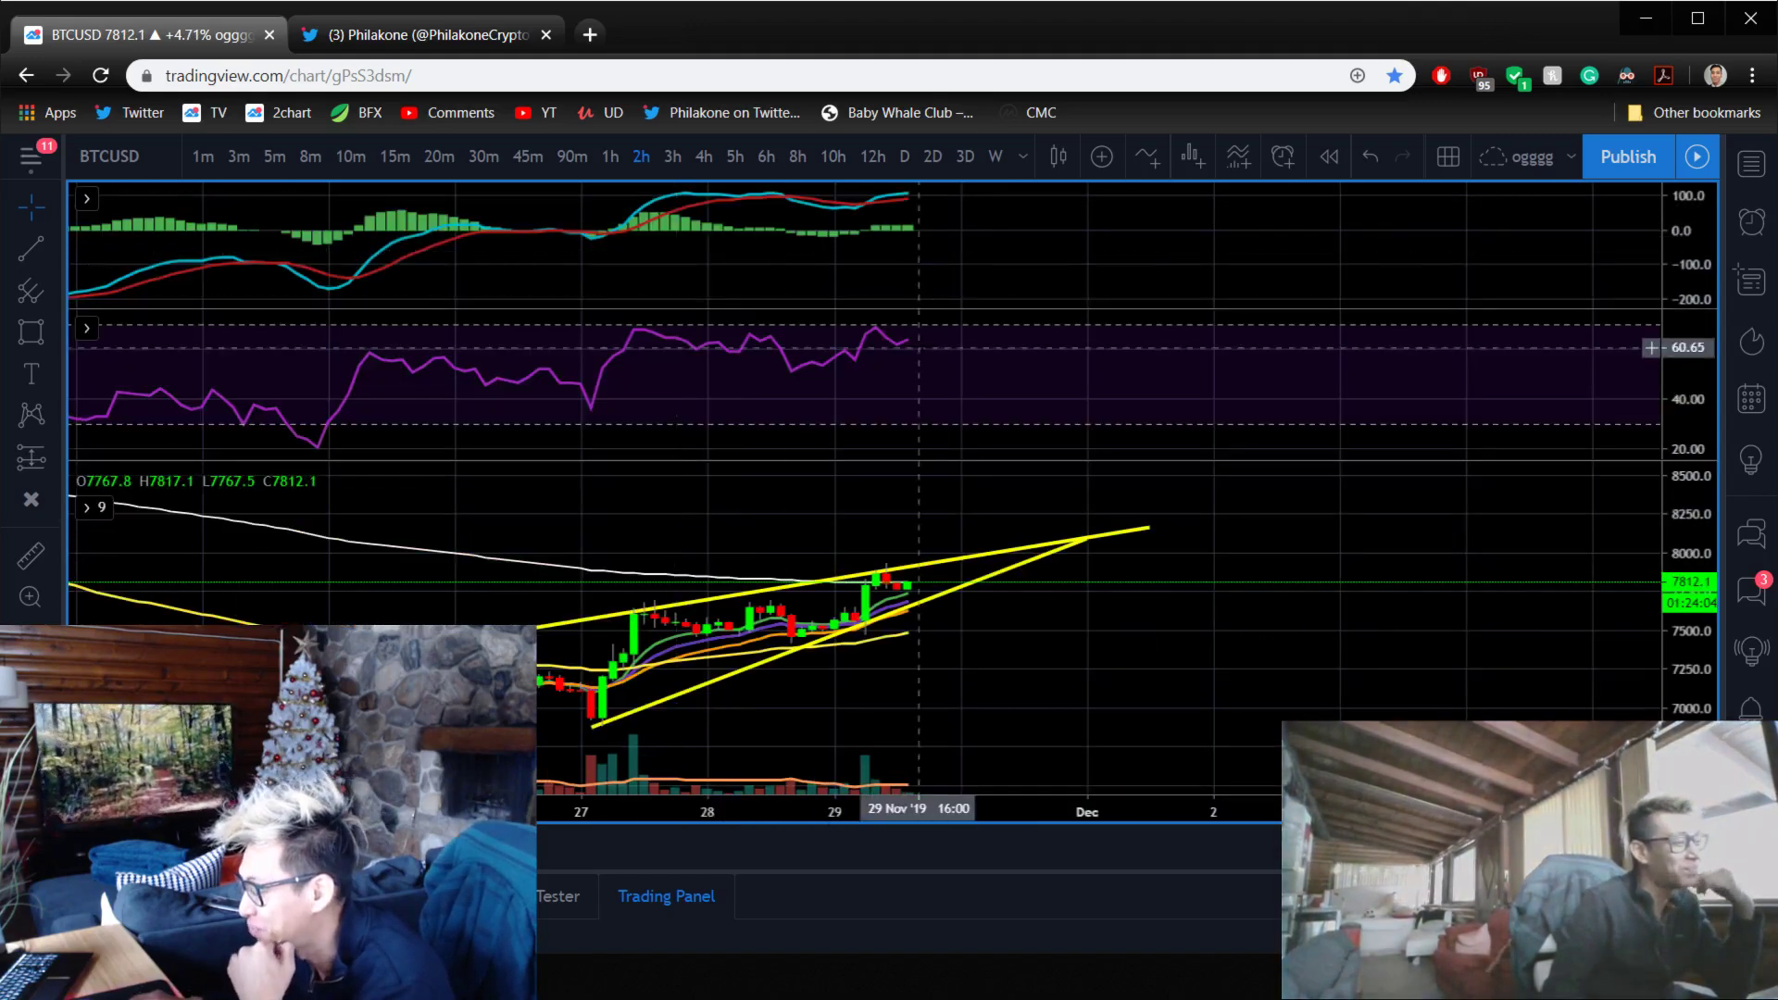
pyautogui.click(903, 157)
pyautogui.doubleClick(985, 564)
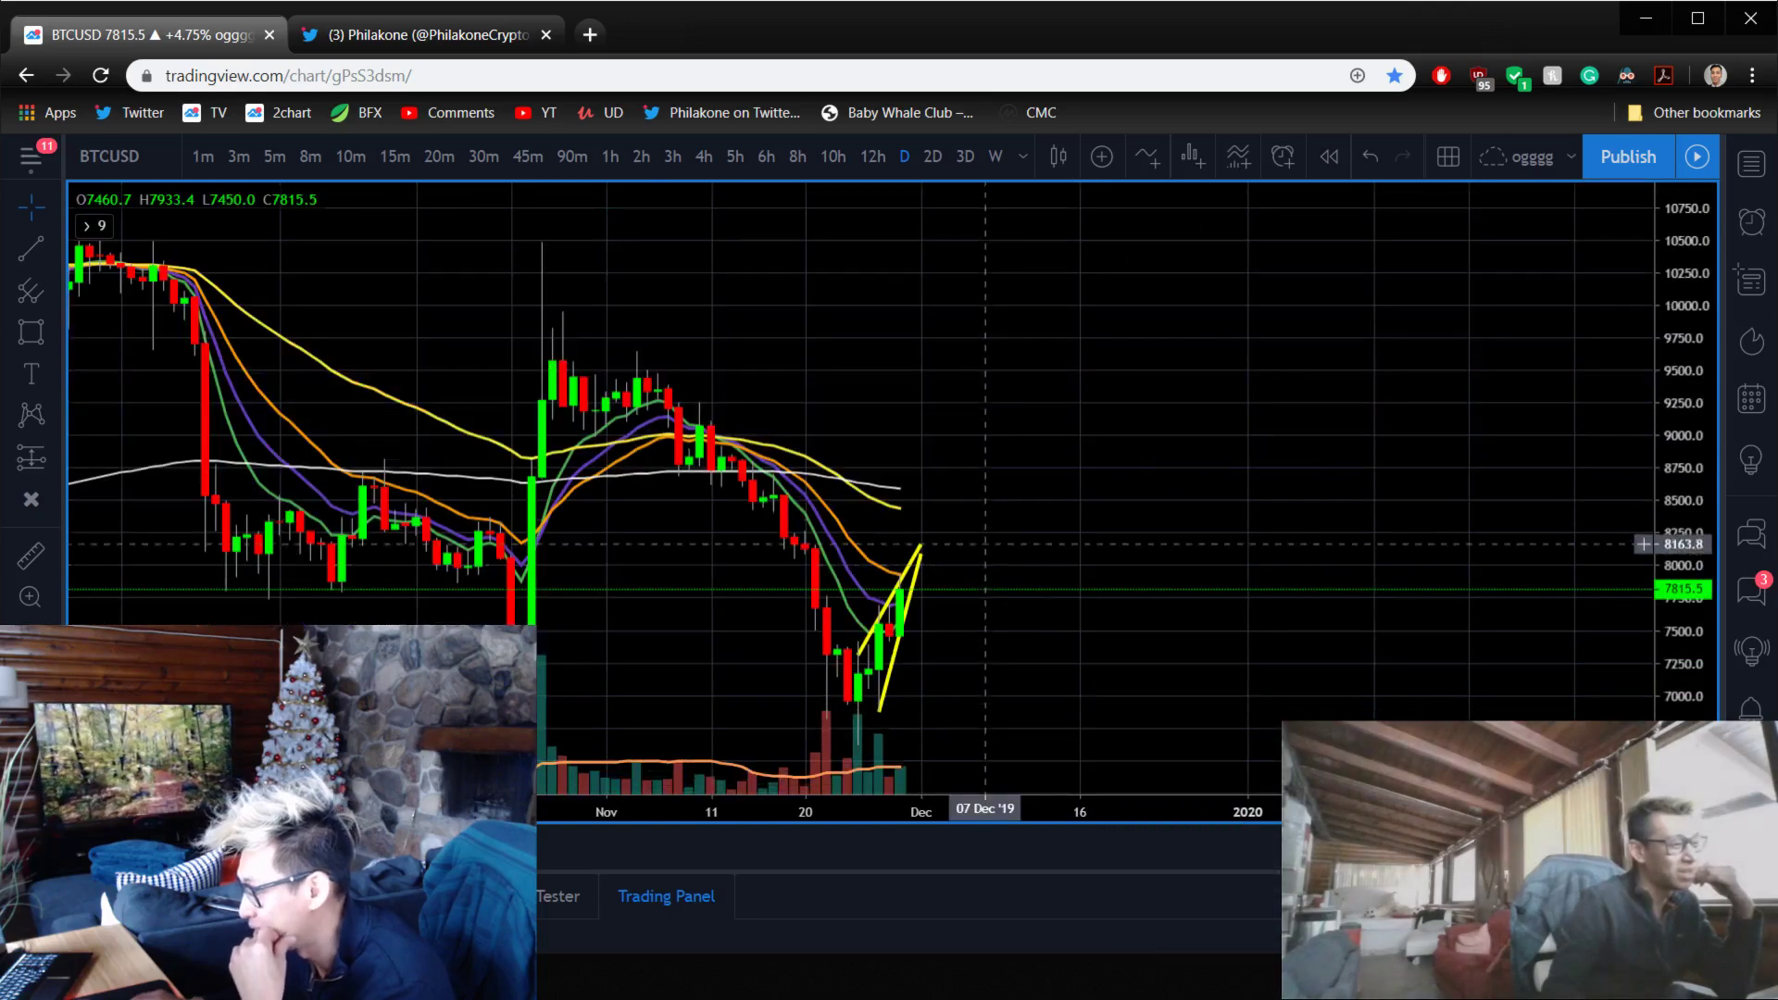
pyautogui.rightClick(985, 564)
pyautogui.click(1123, 778)
# - Try a red horizontal ray near 7954 on the daily chart, then delete it
pyautogui.moveTo(1015, 303); pyautogui.dragTo(1179, 303)
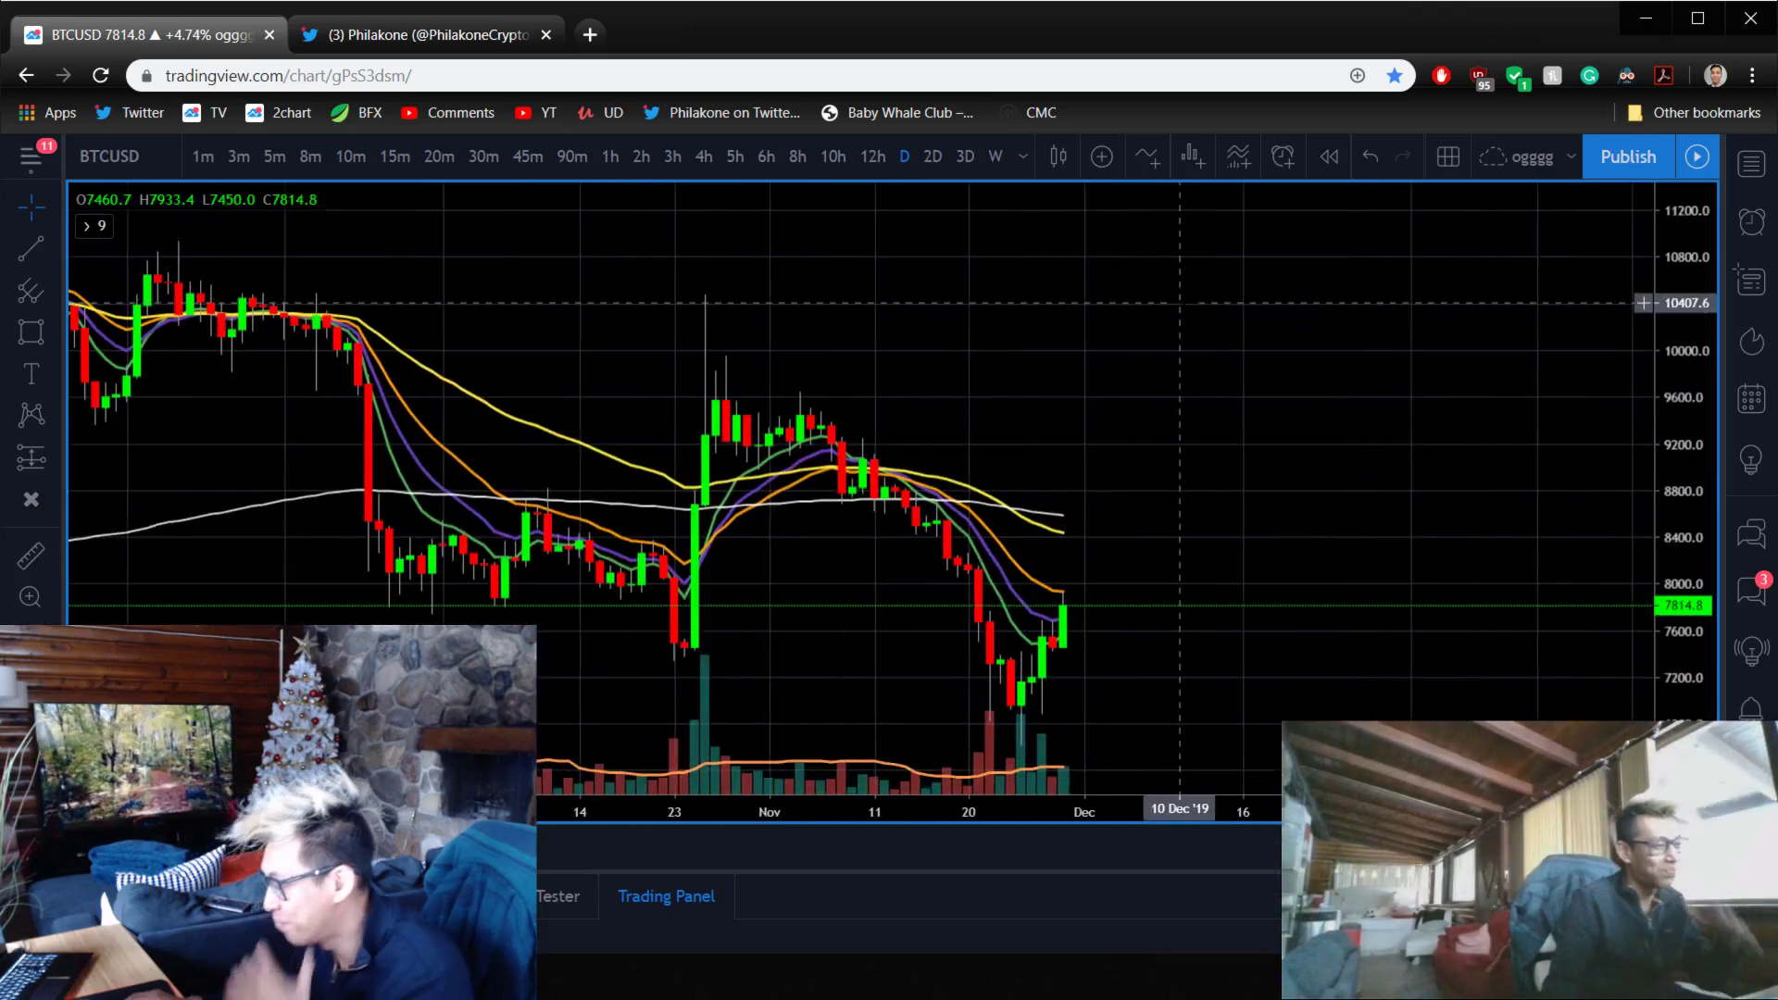
pyautogui.moveTo(968, 333); pyautogui.dragTo(1251, 348)
pyautogui.scroll(2, 1251, 349)
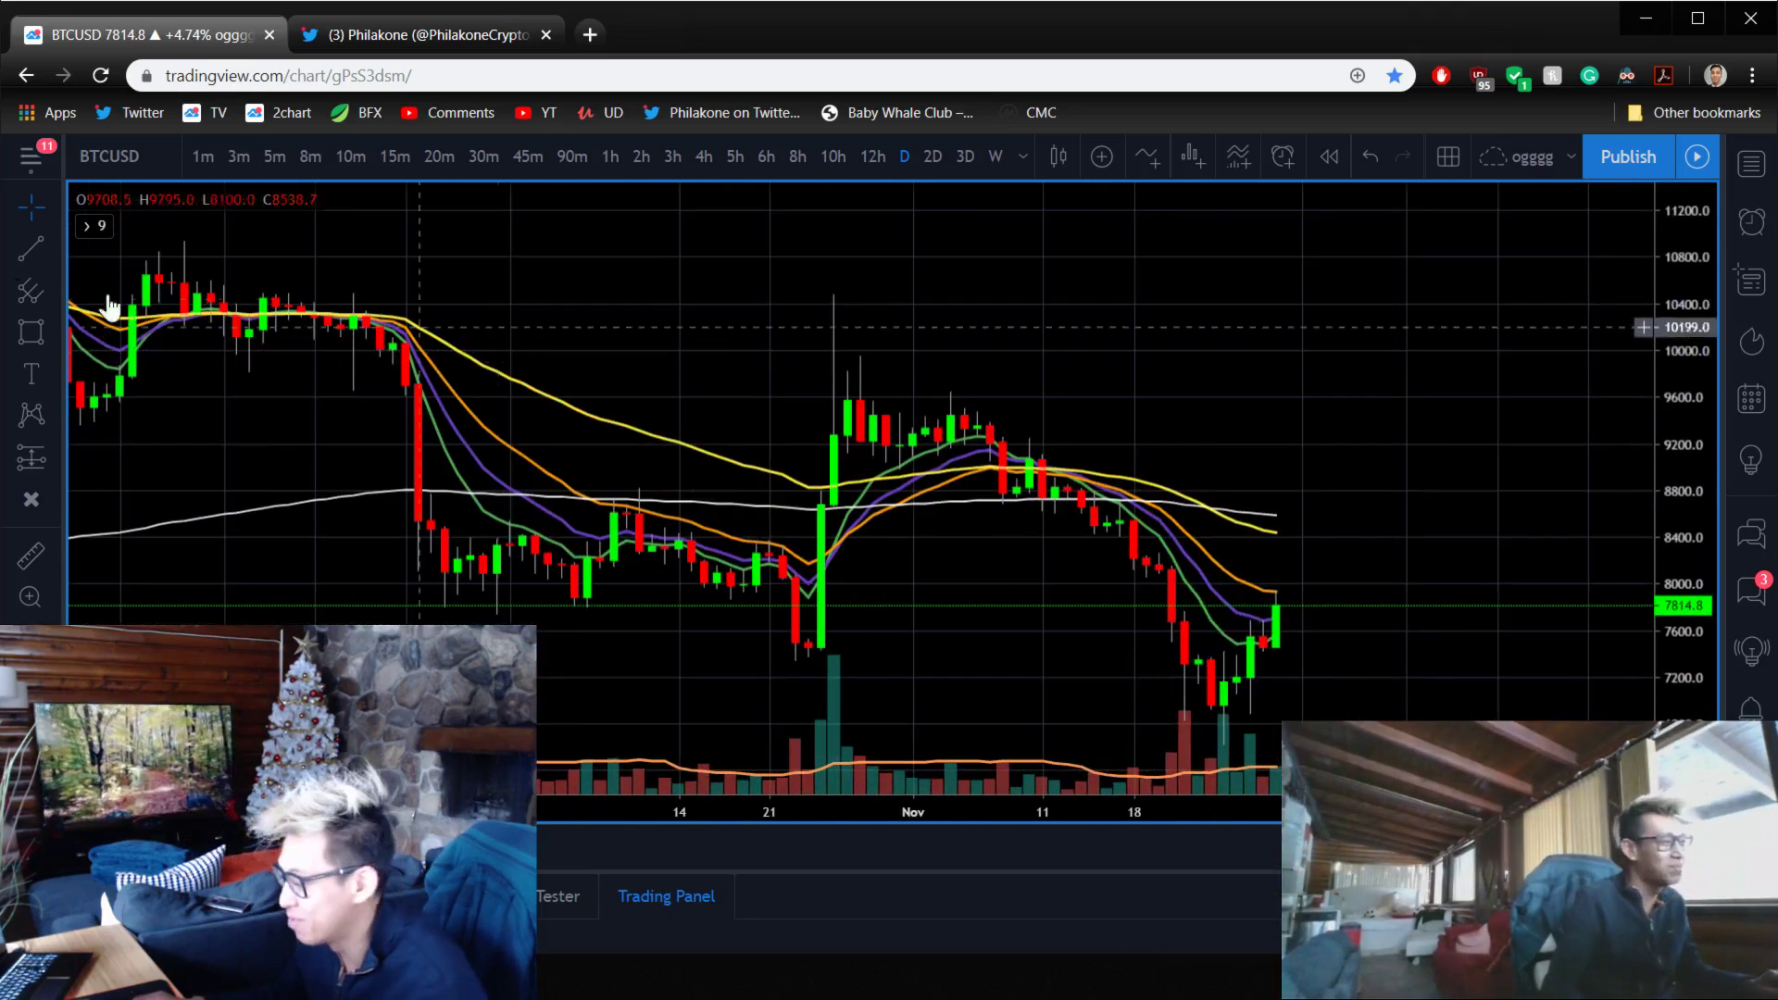
pyautogui.click(48, 246)
pyautogui.click(219, 438)
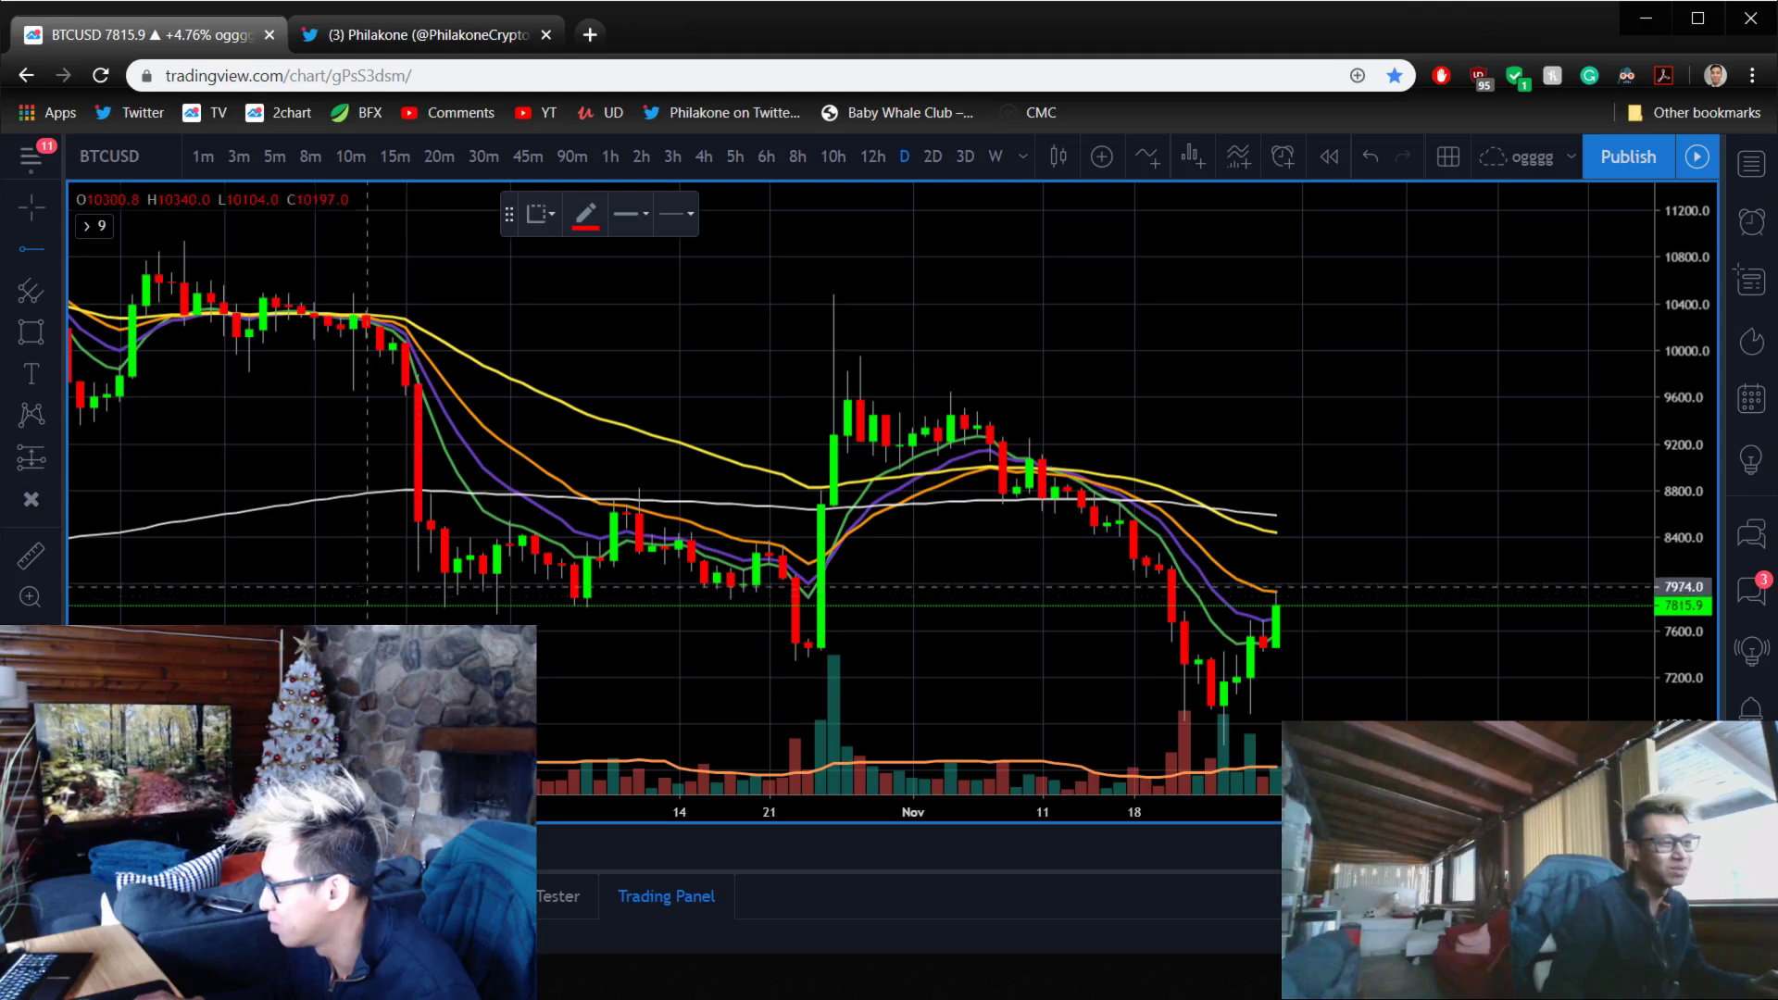
pyautogui.click(353, 589)
pyautogui.moveTo(1316, 335); pyautogui.dragTo(1194, 340)
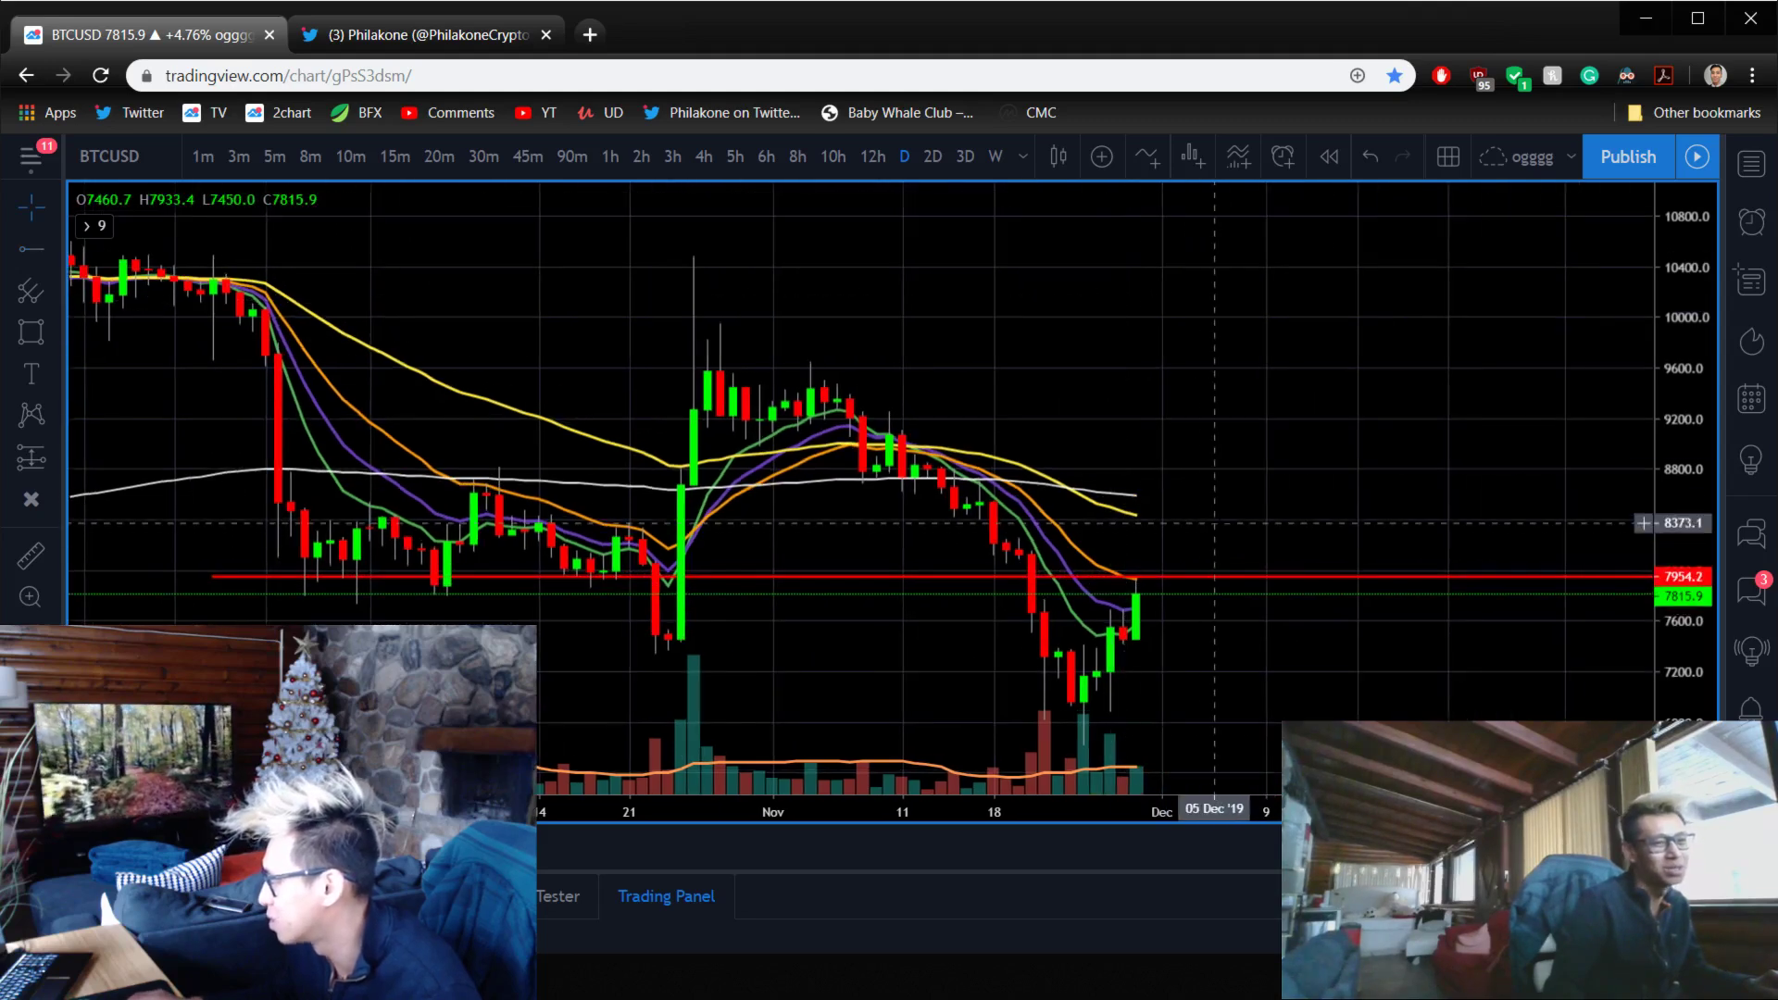
pyautogui.click(1201, 590)
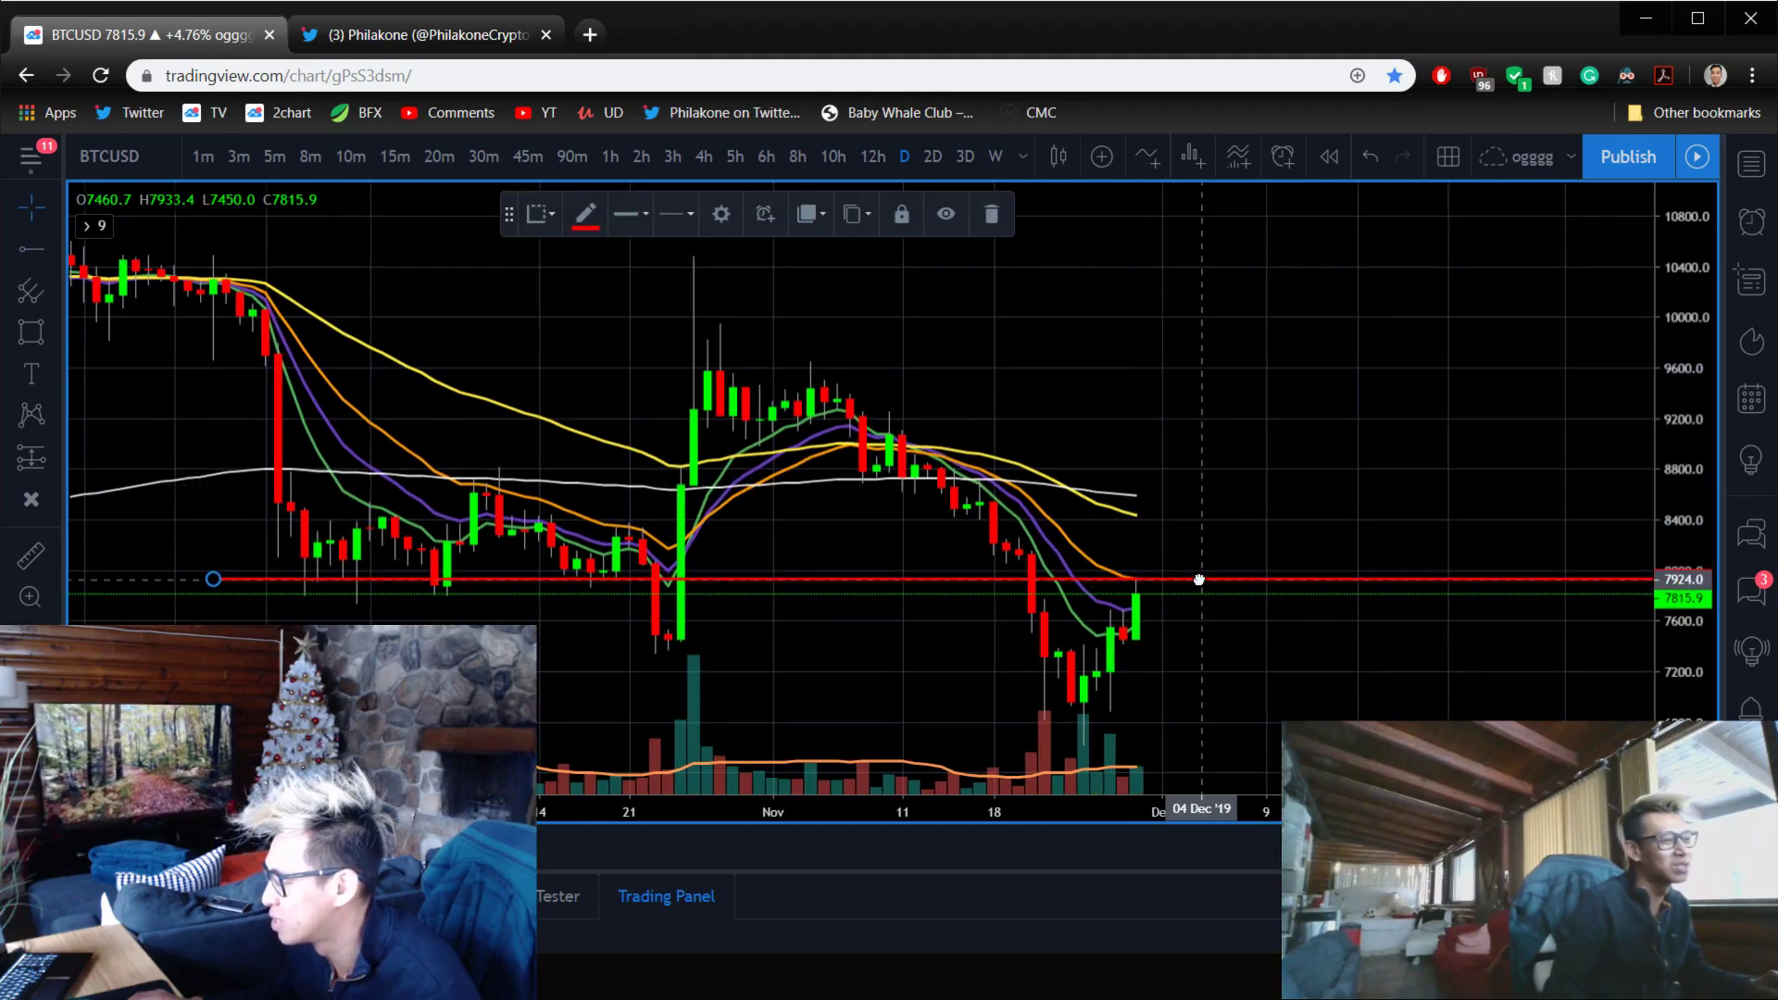
pyautogui.press('Delete')
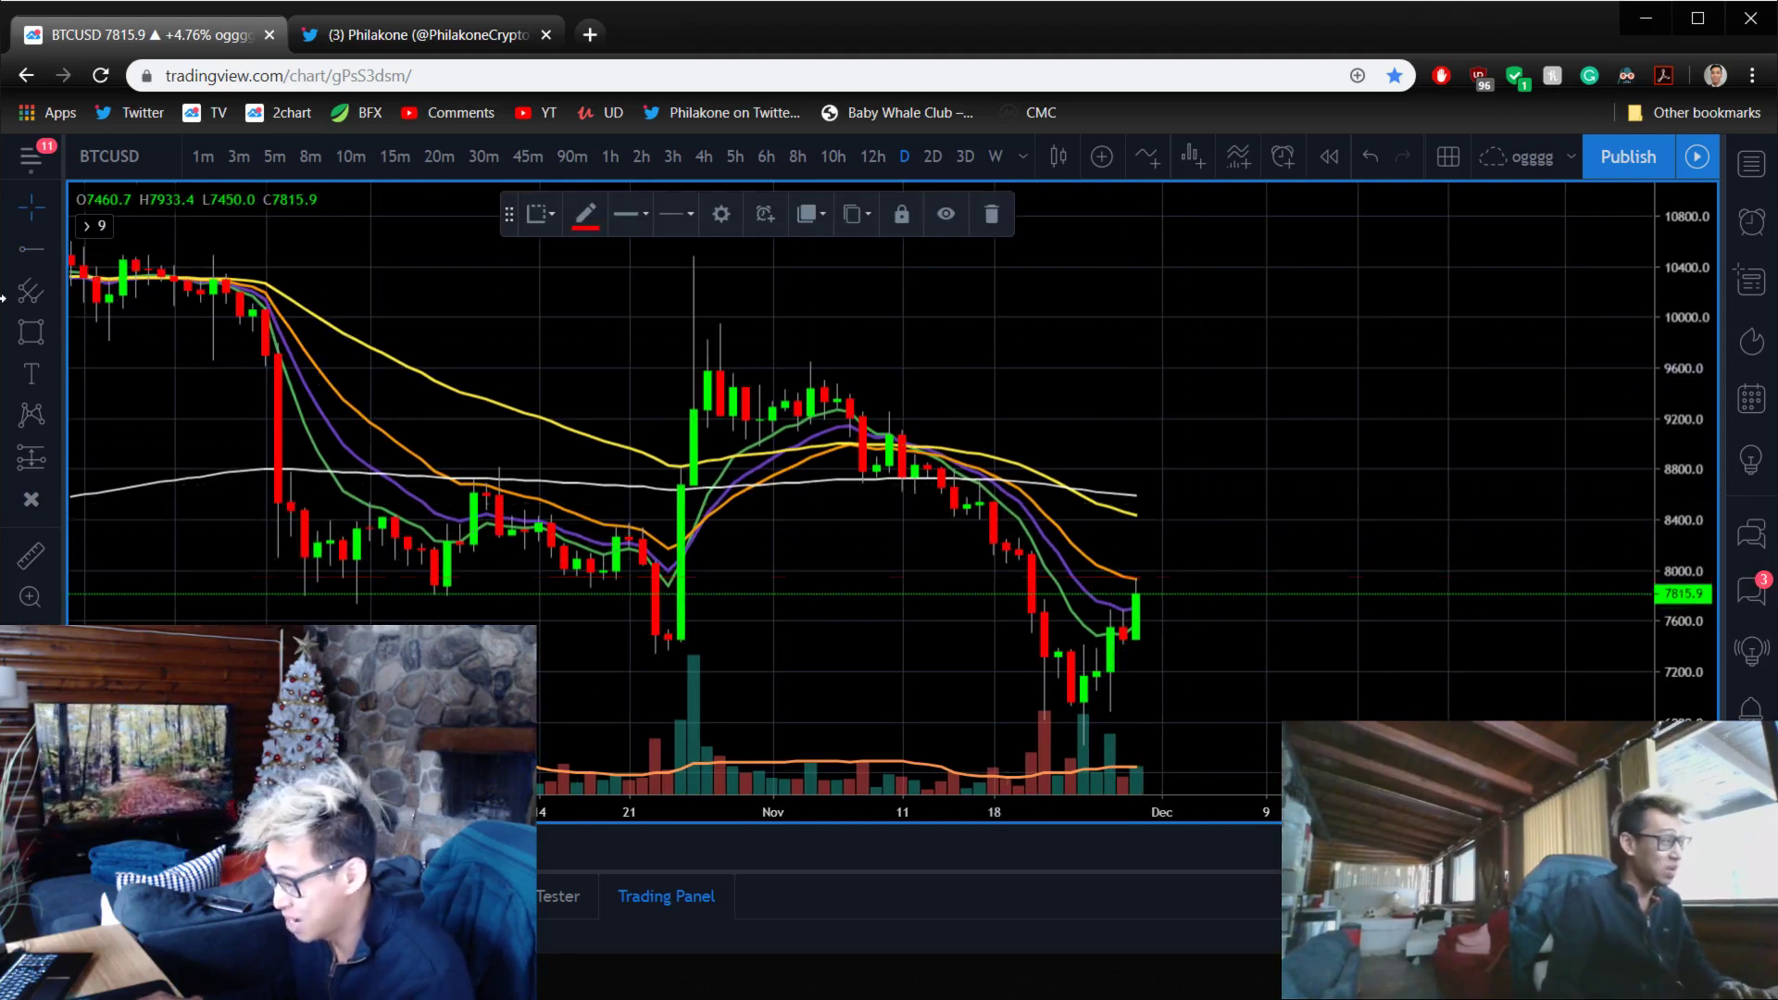
# - On 2-hour candles, add a red horizontal line at 7372.9 and adjust its thickness
pyautogui.click(640, 155)
pyautogui.scroll(-4, 1273, 337)
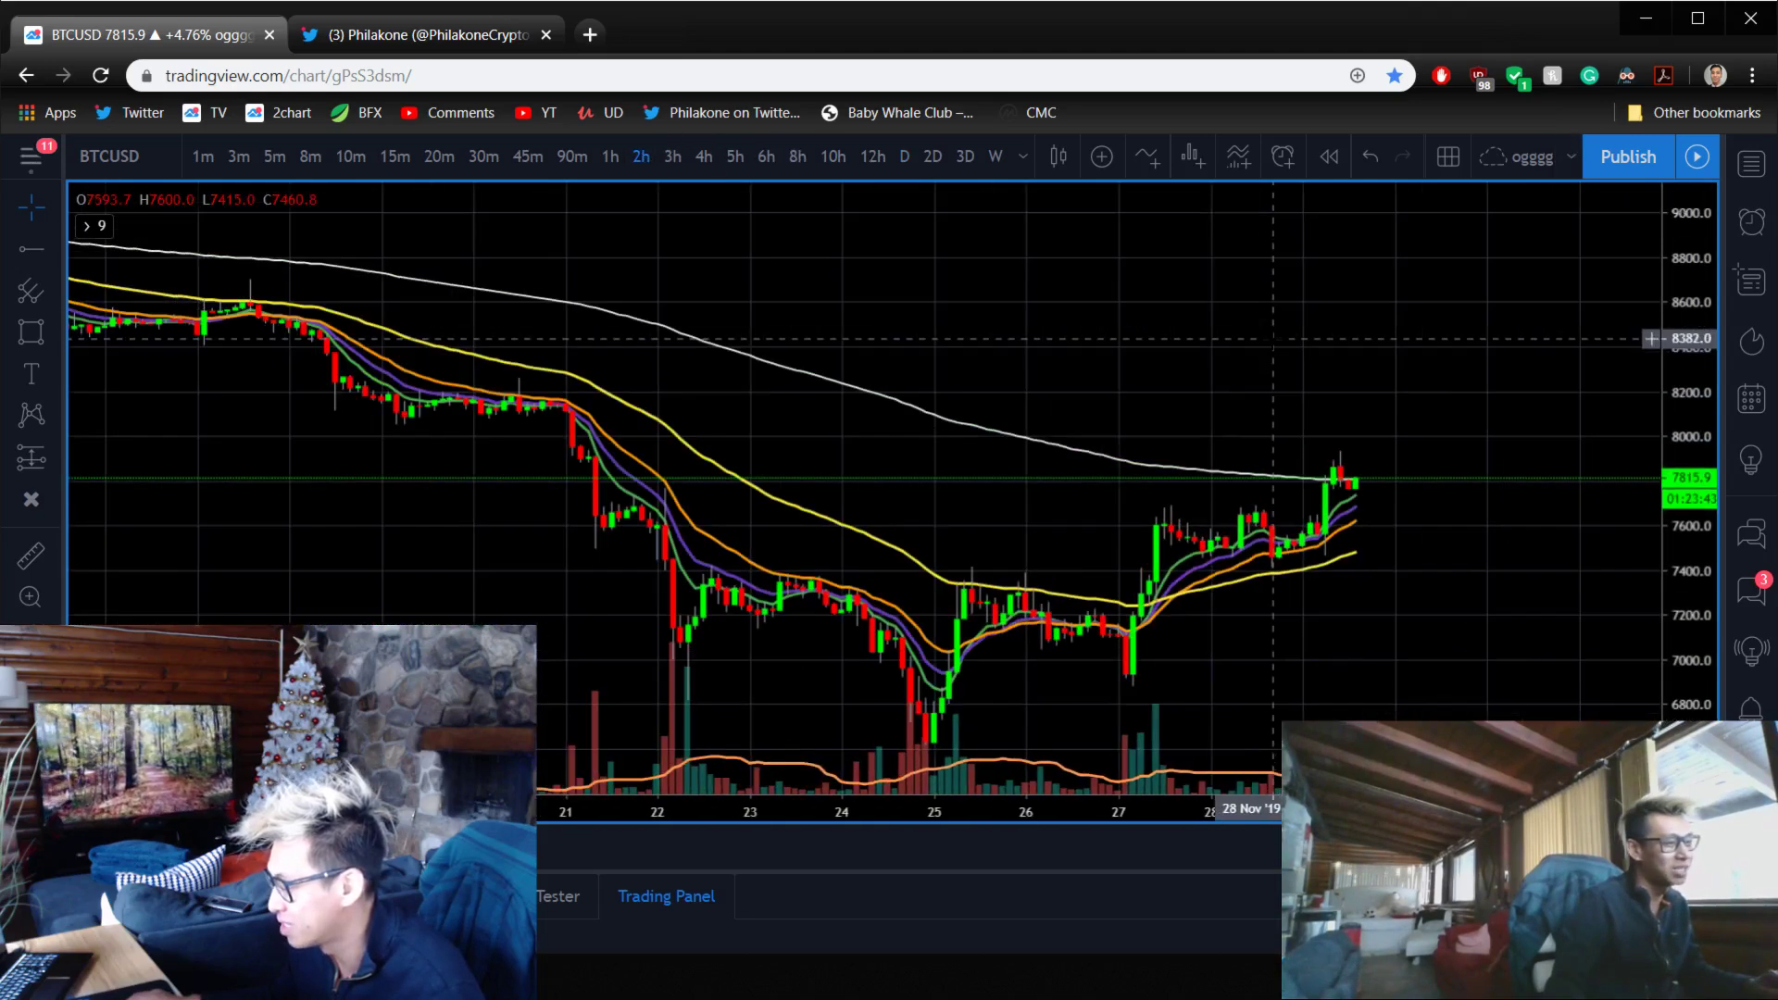
pyautogui.click(31, 249)
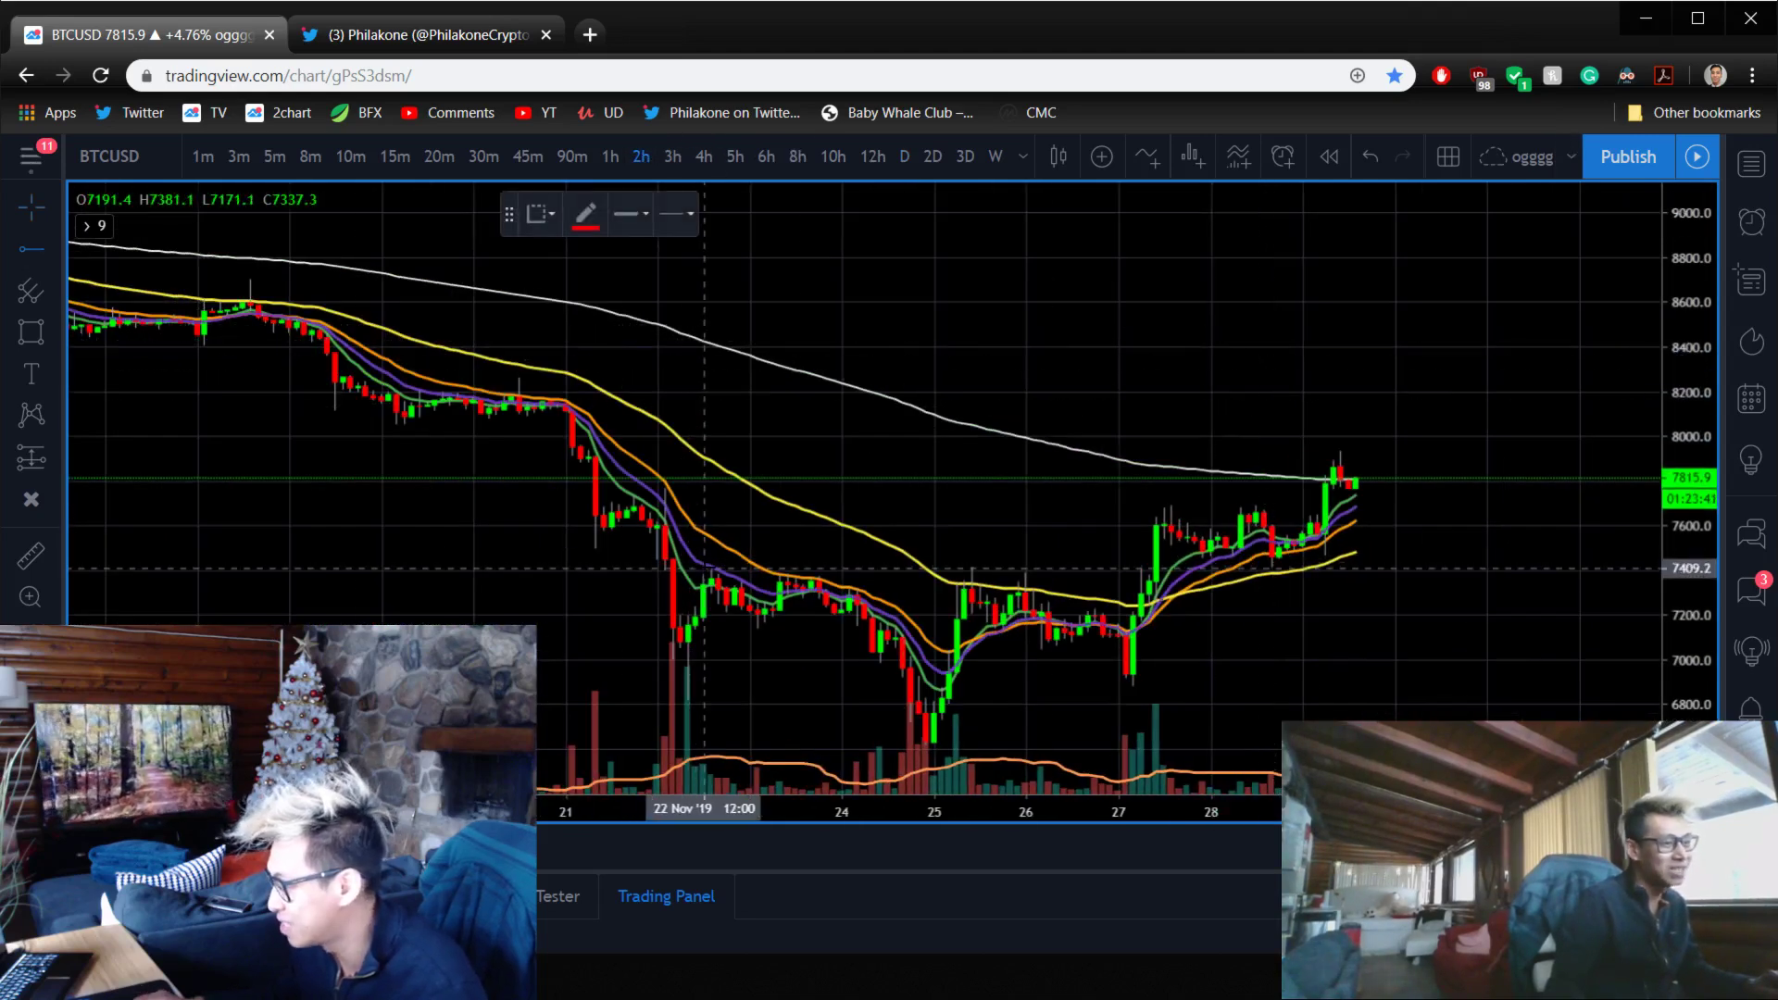
pyautogui.click(693, 575)
pyautogui.moveTo(1162, 297); pyautogui.dragTo(929, 301)
pyautogui.click(1276, 572)
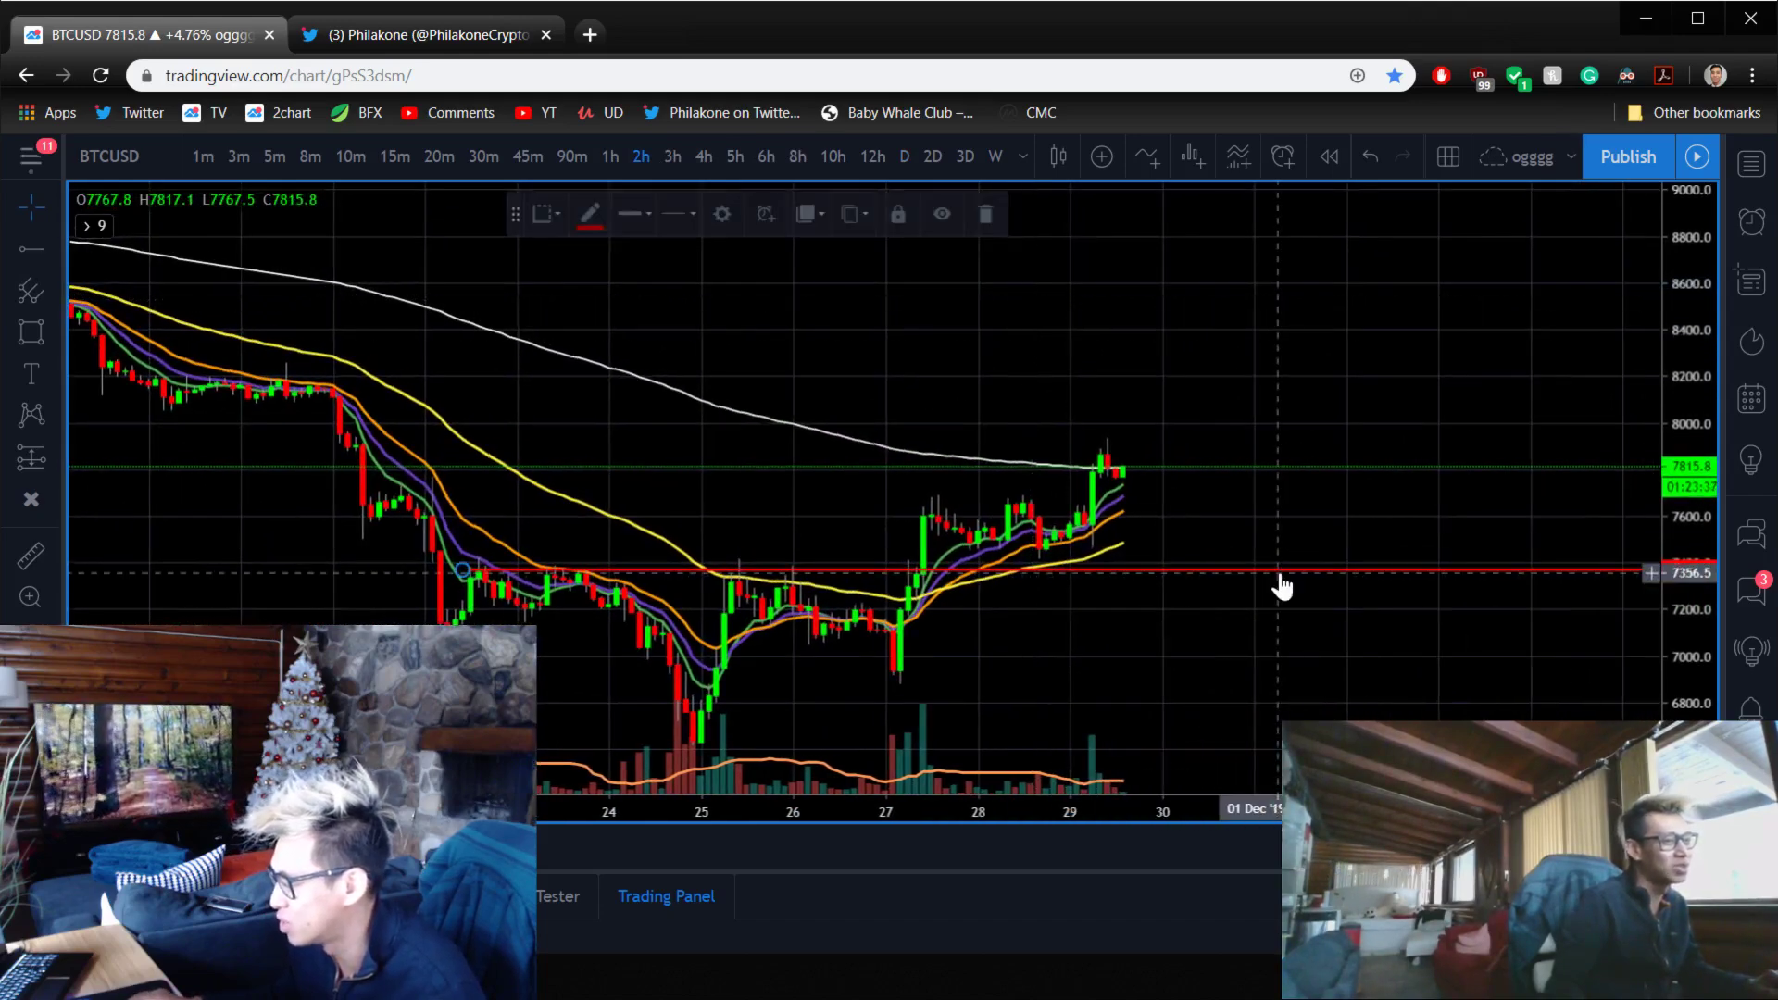
pyautogui.click(584, 215)
pyautogui.click(629, 221)
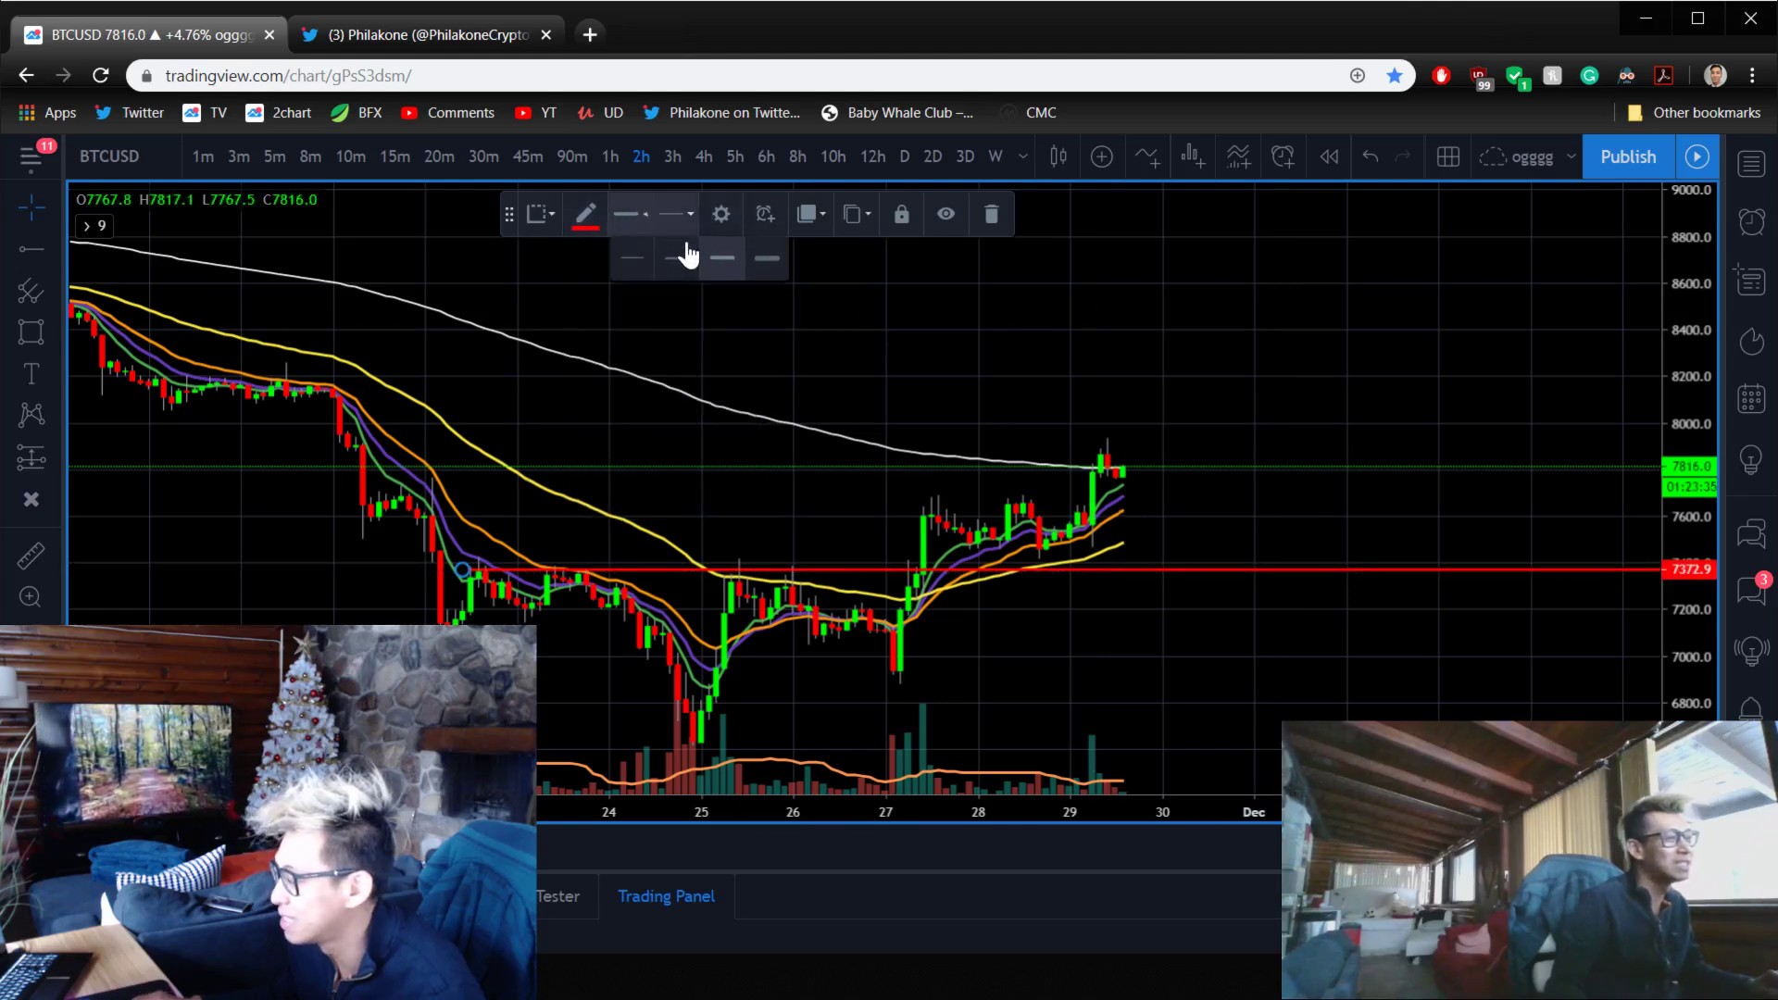
pyautogui.click(686, 257)
pyautogui.rightClick(1247, 297)
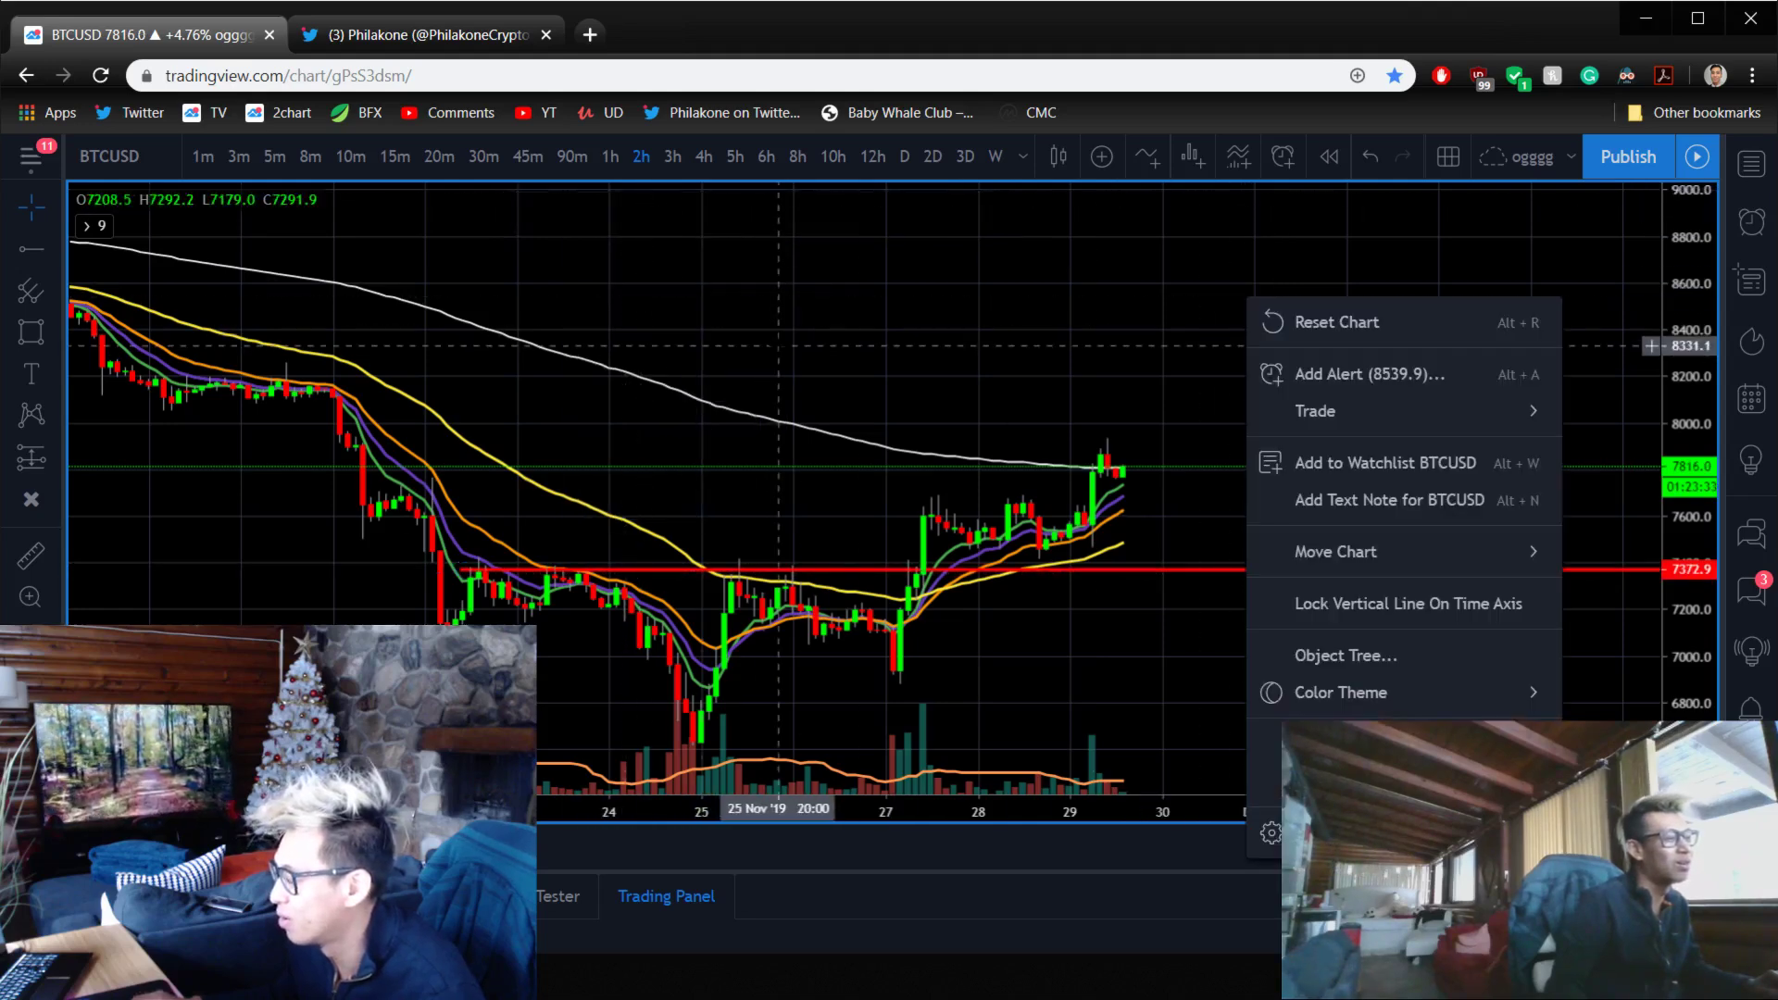